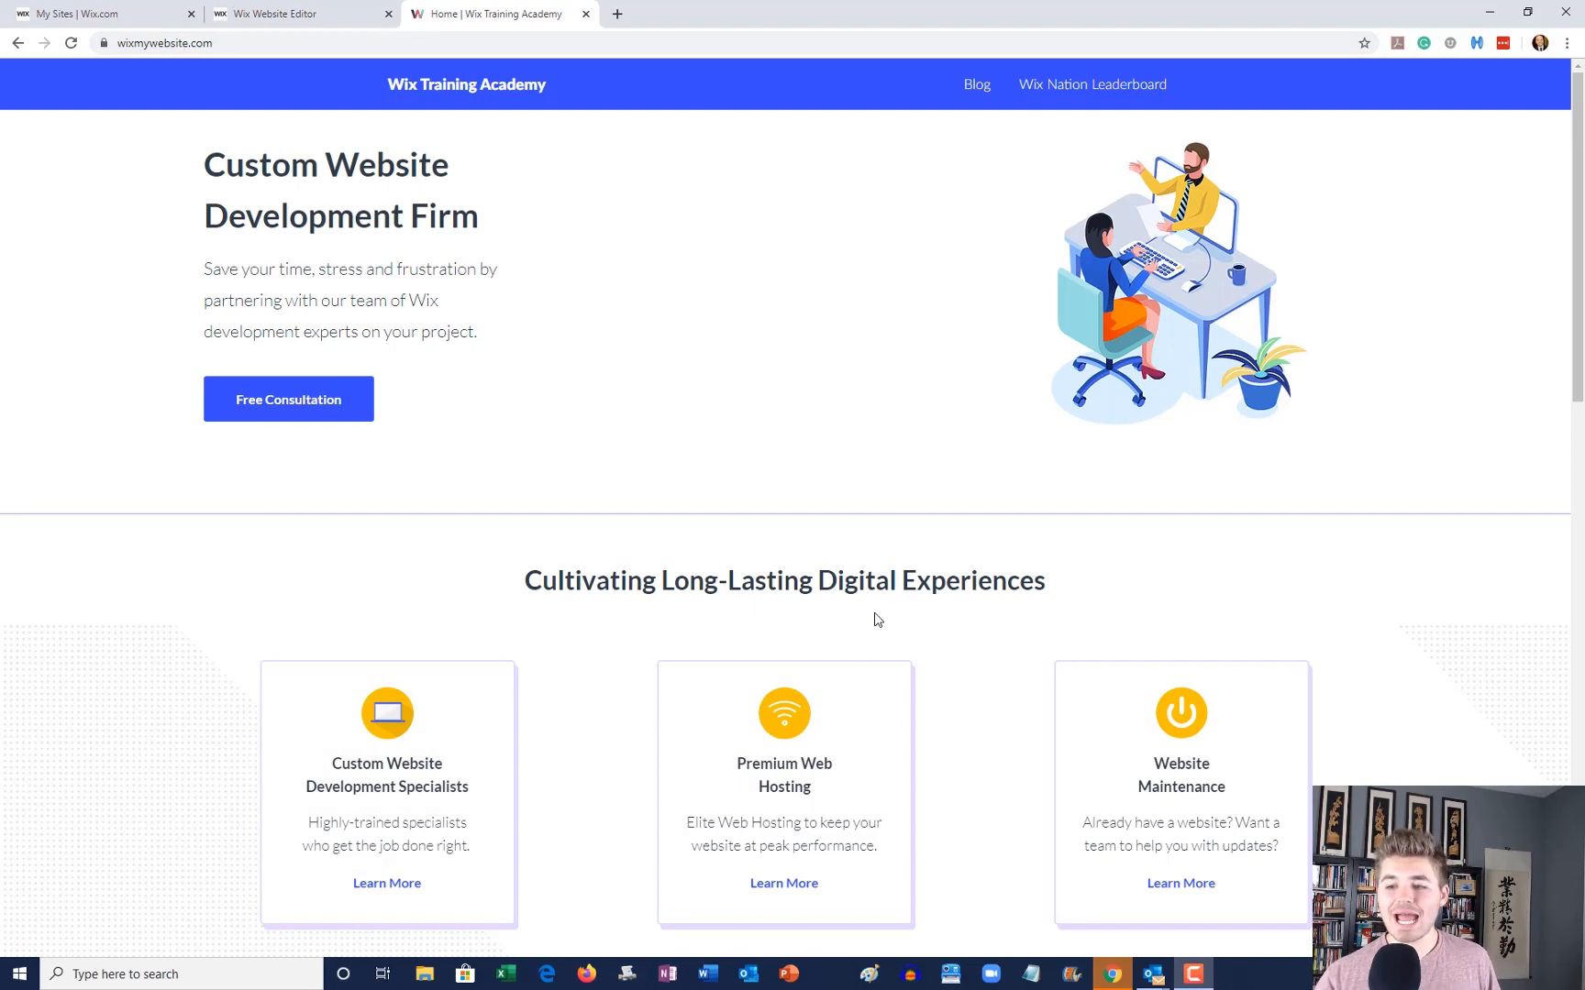
pyautogui.scroll(-5, 931, 537)
pyautogui.scroll(-4, 931, 538)
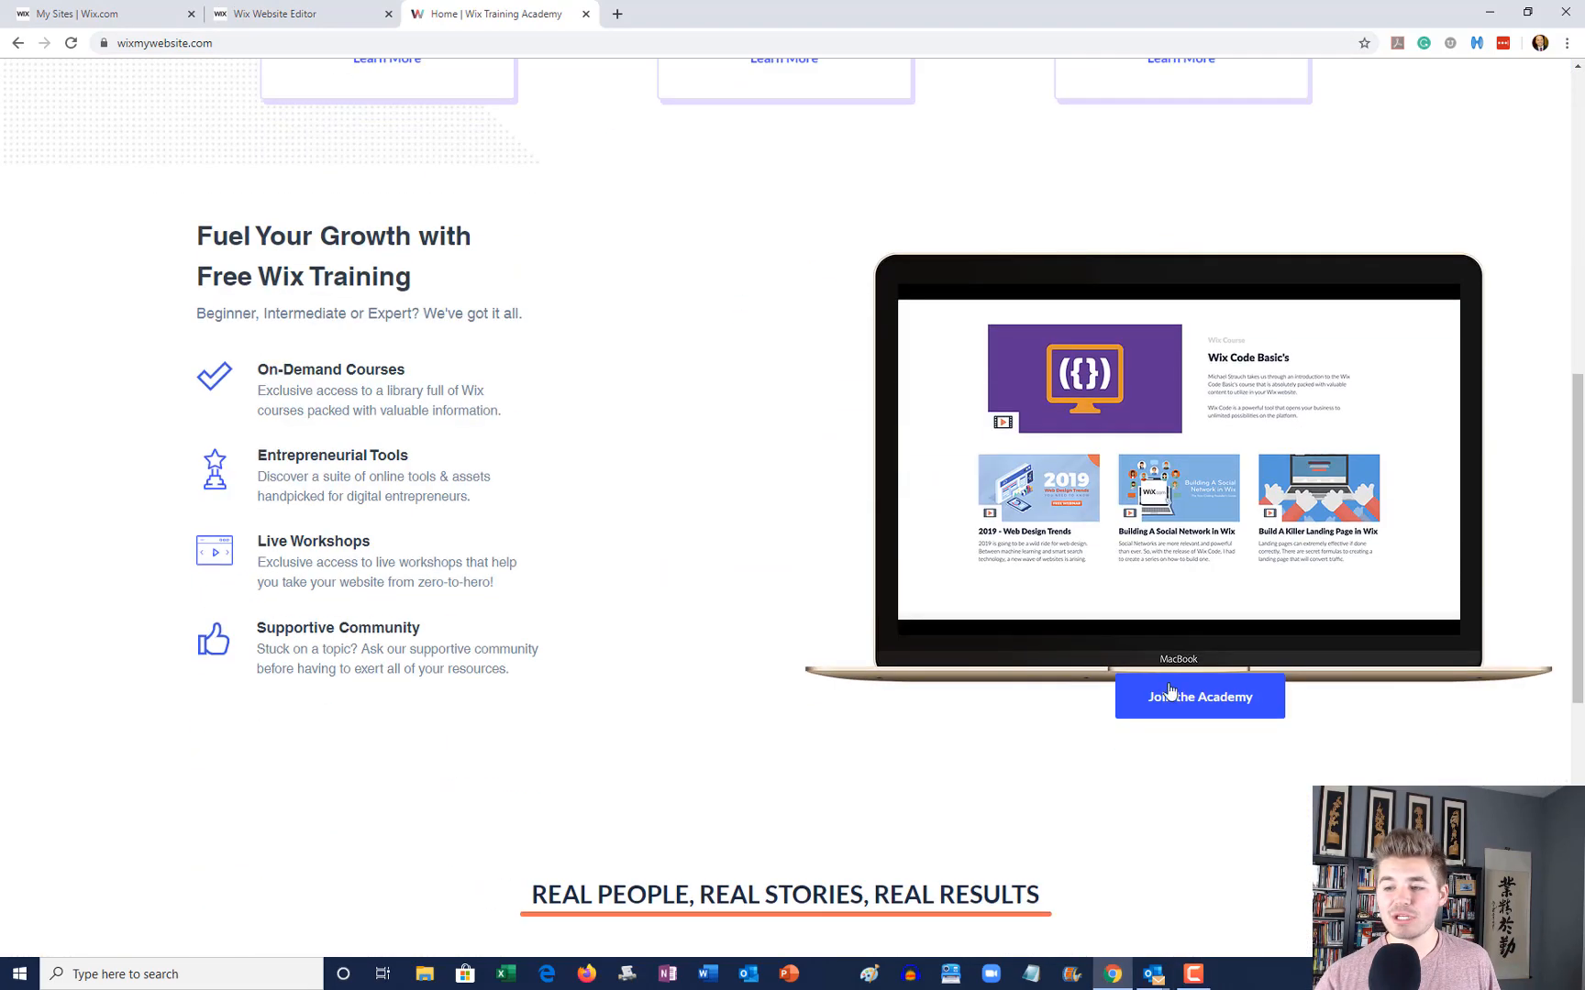
pyautogui.scroll(5, 792, 548)
pyautogui.scroll(4, 790, 544)
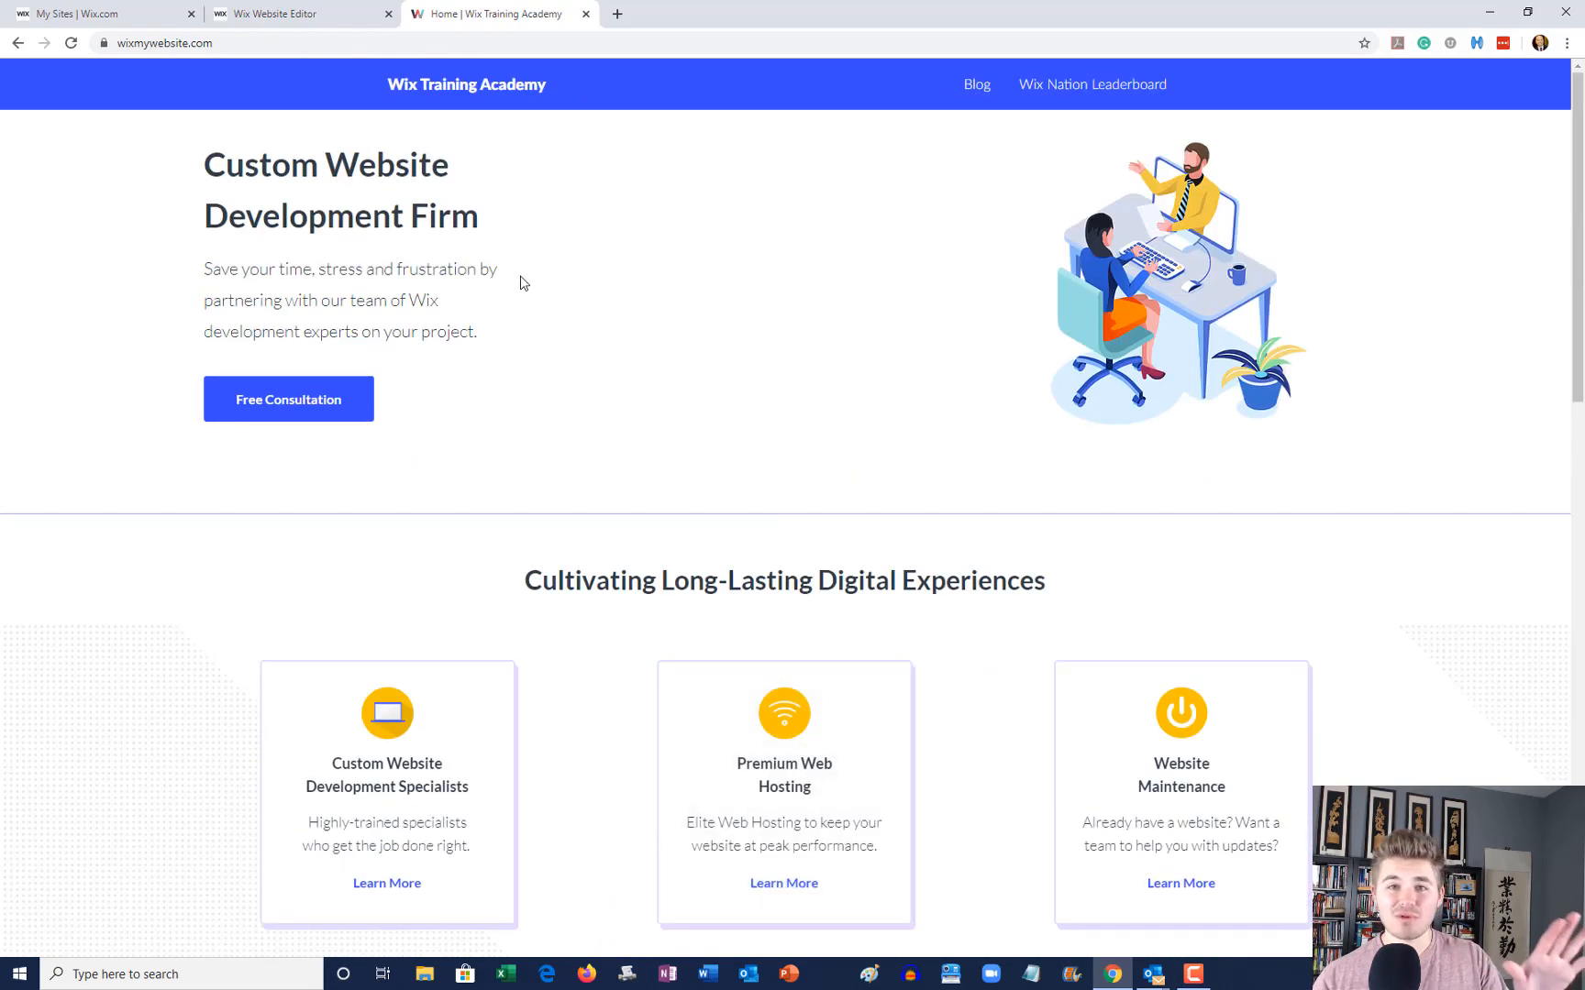
# Step: Switch to the Wix Website Editor and add a dashboard page to the site
pyautogui.click(323, 19)
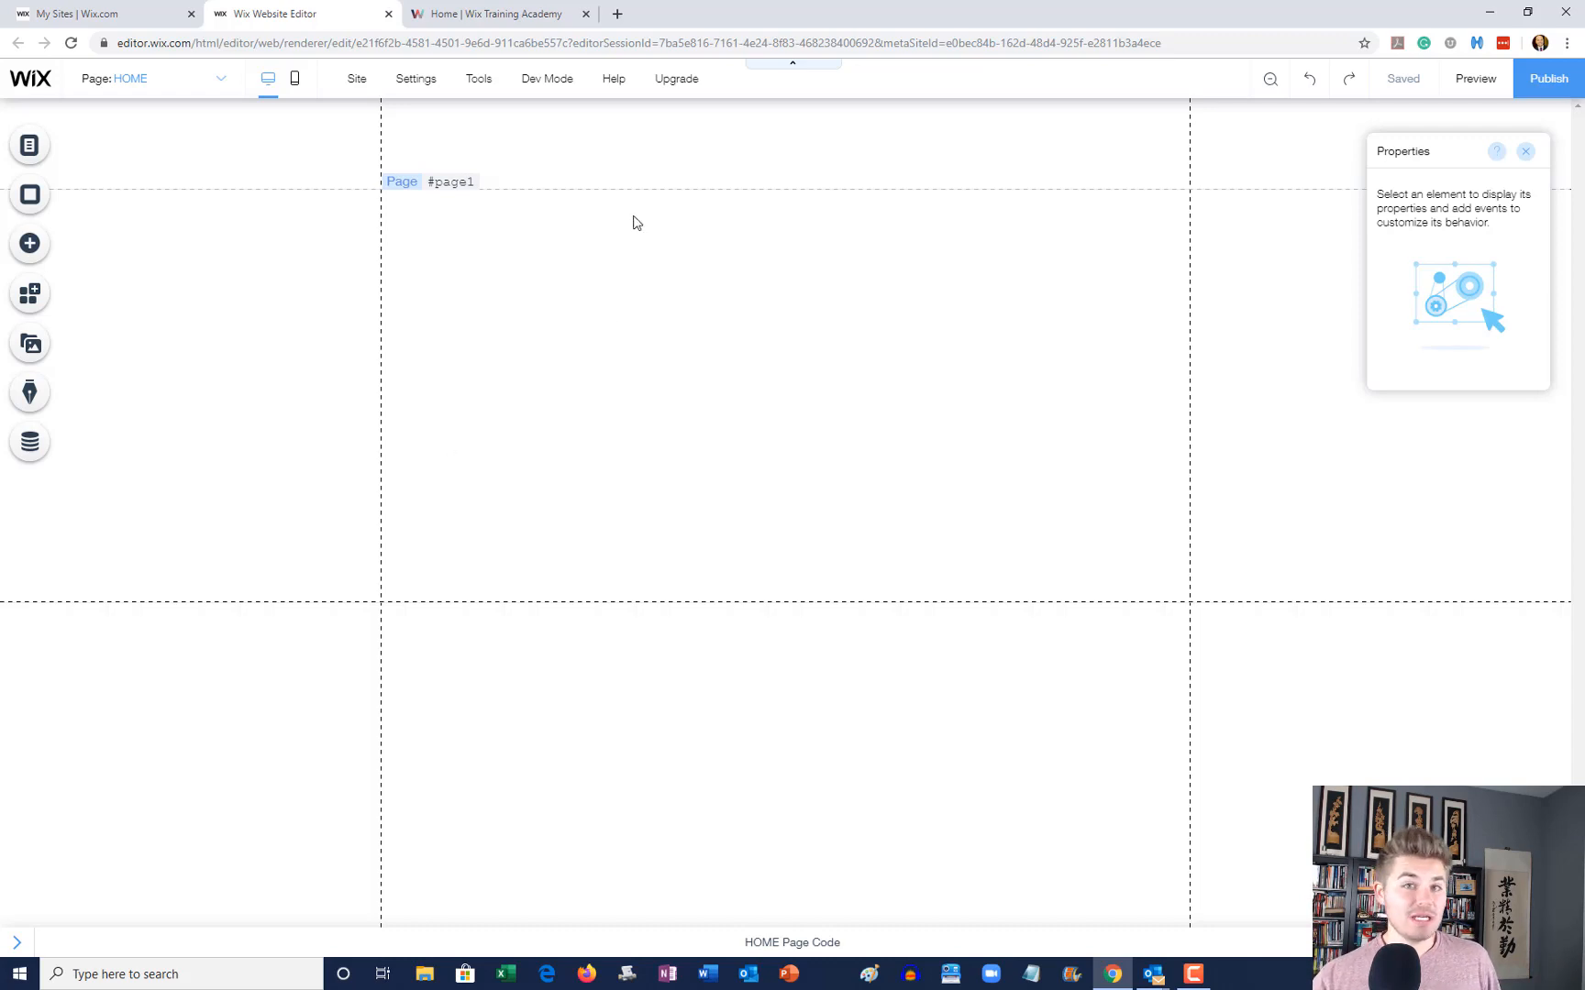
pyautogui.moveTo(553, 88)
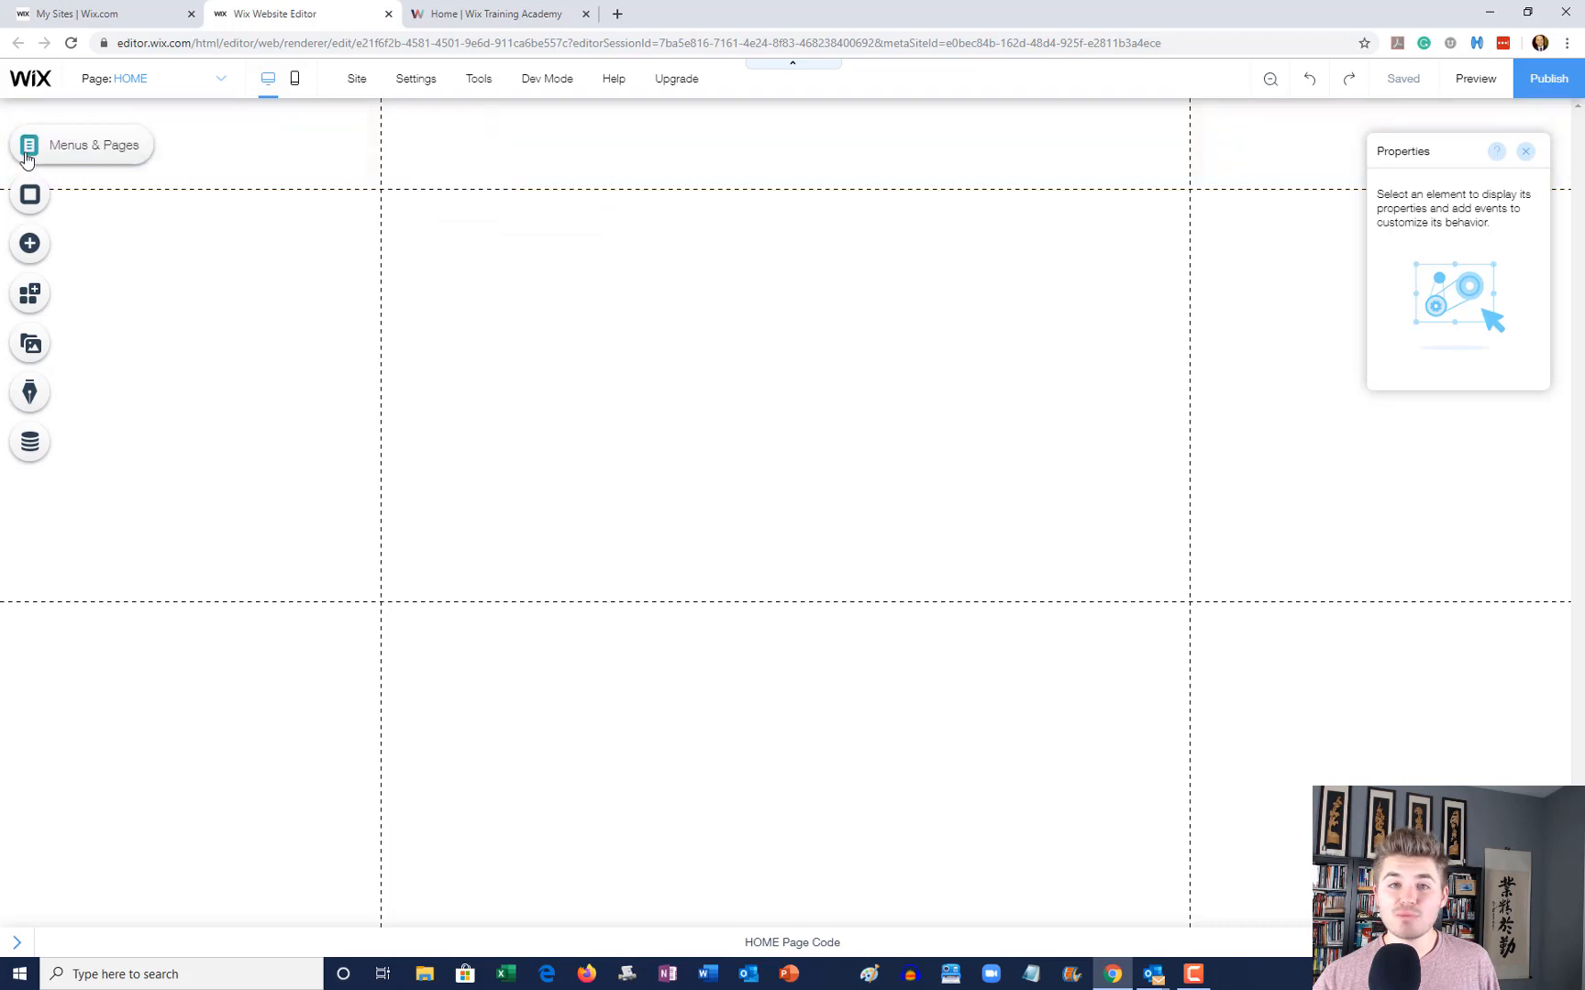
pyautogui.click(30, 245)
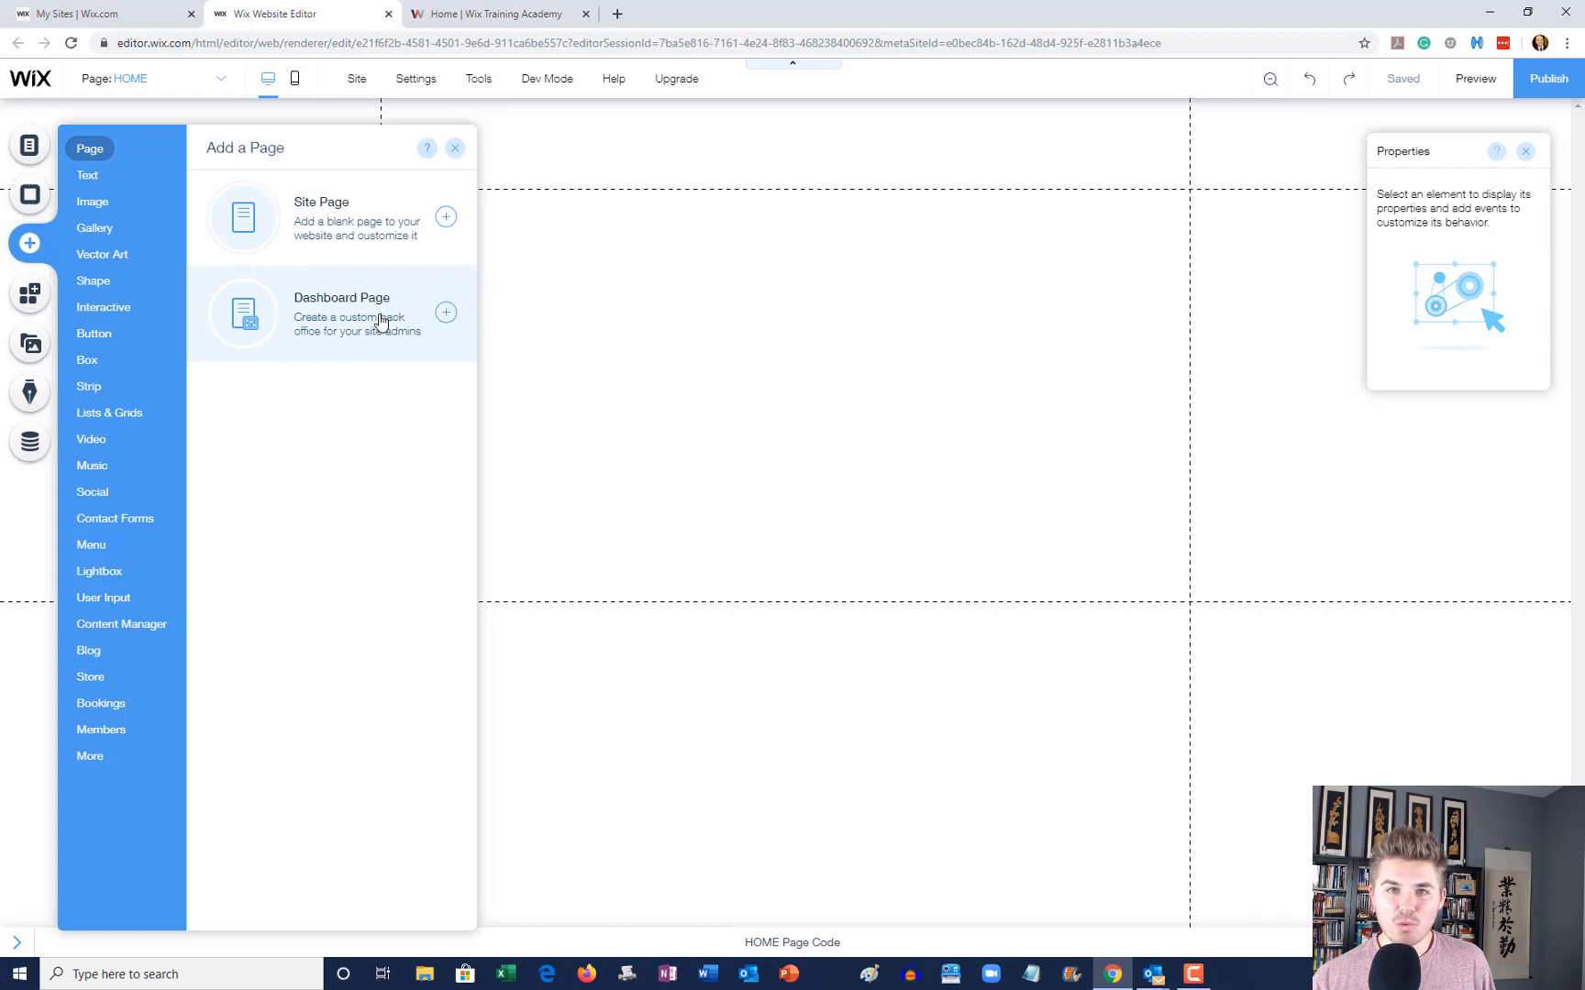
pyautogui.click(446, 312)
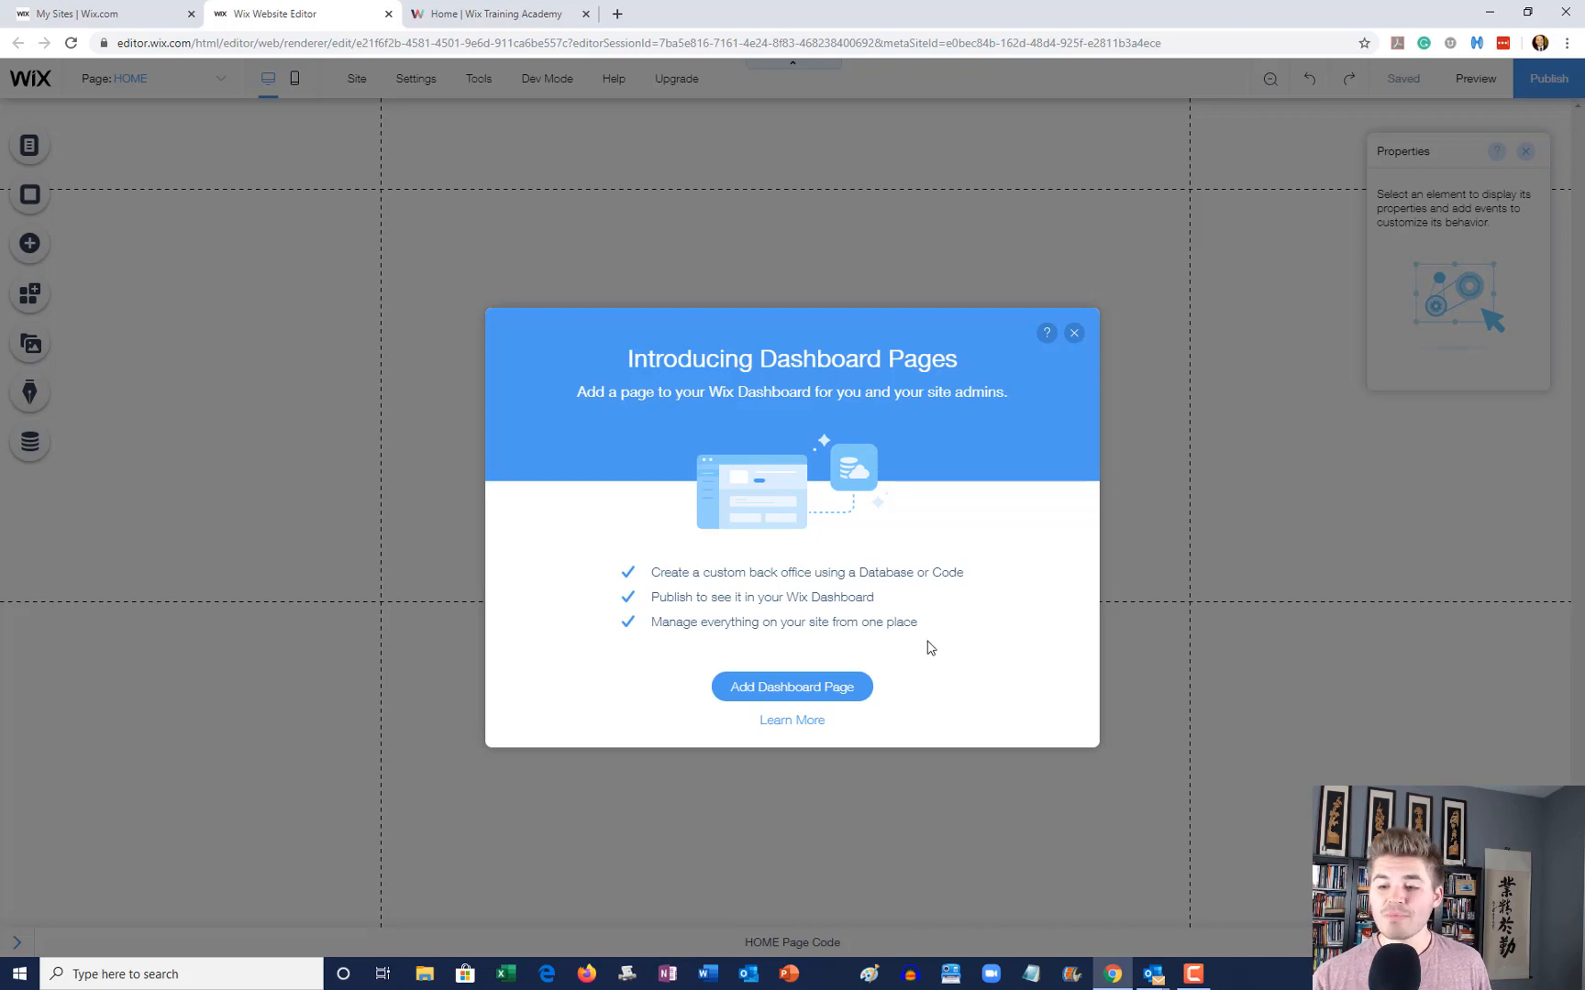
pyautogui.click(837, 695)
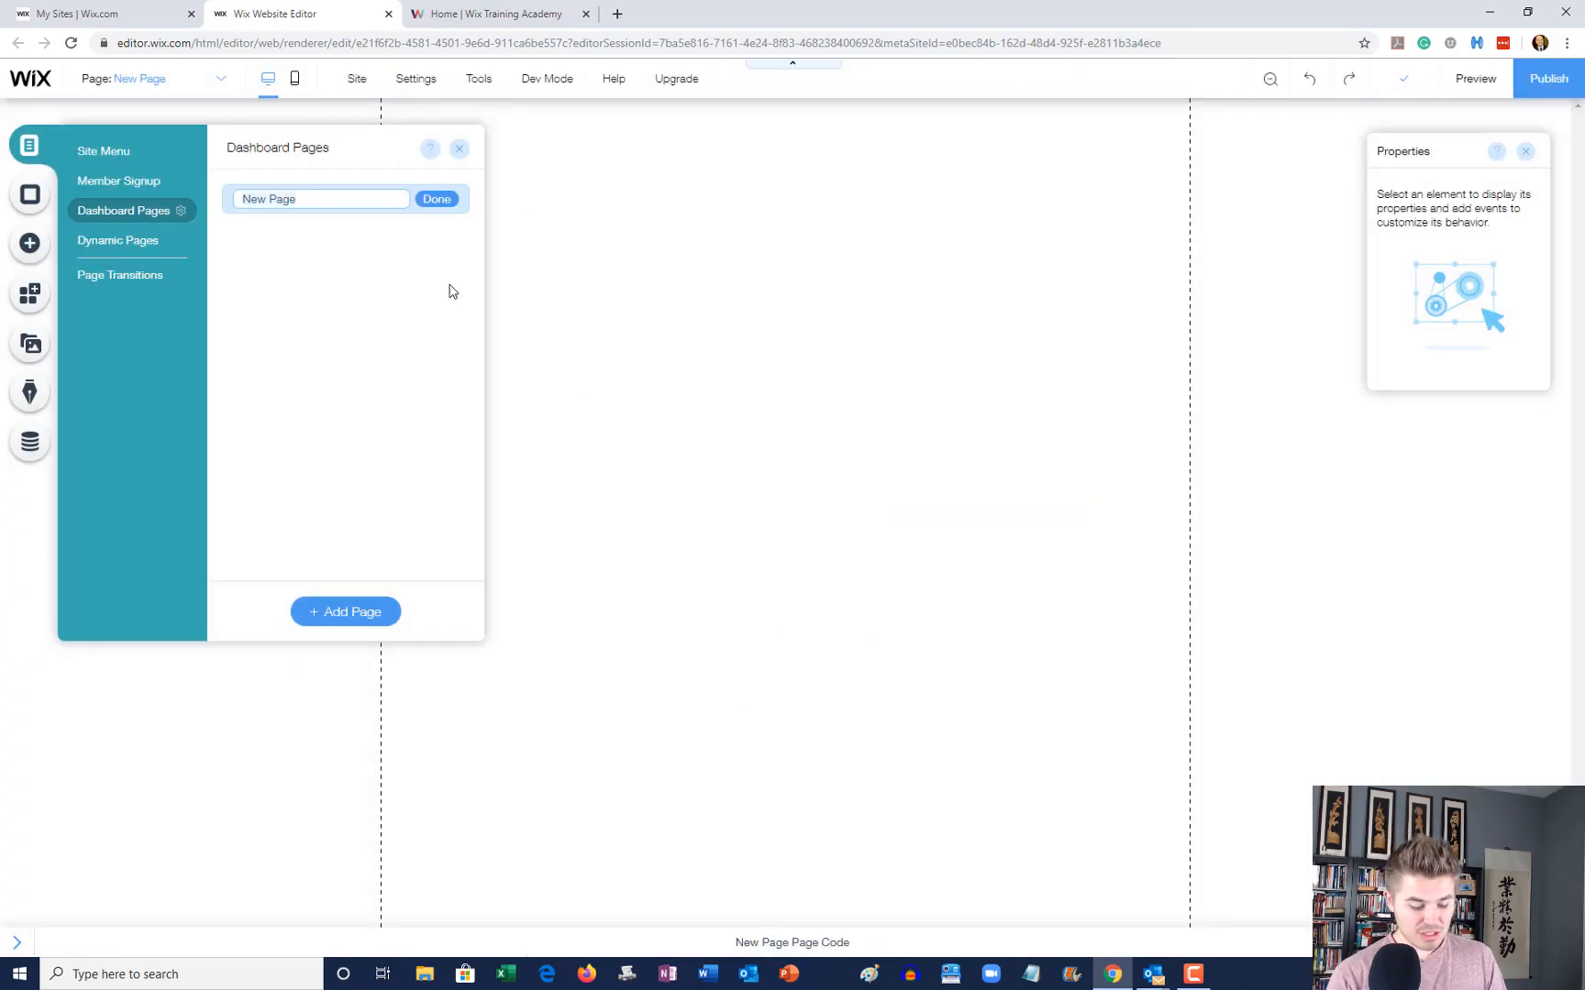
# Step: Name the new dashboard page "Property Management" and save the site
pyautogui.write('PRo')
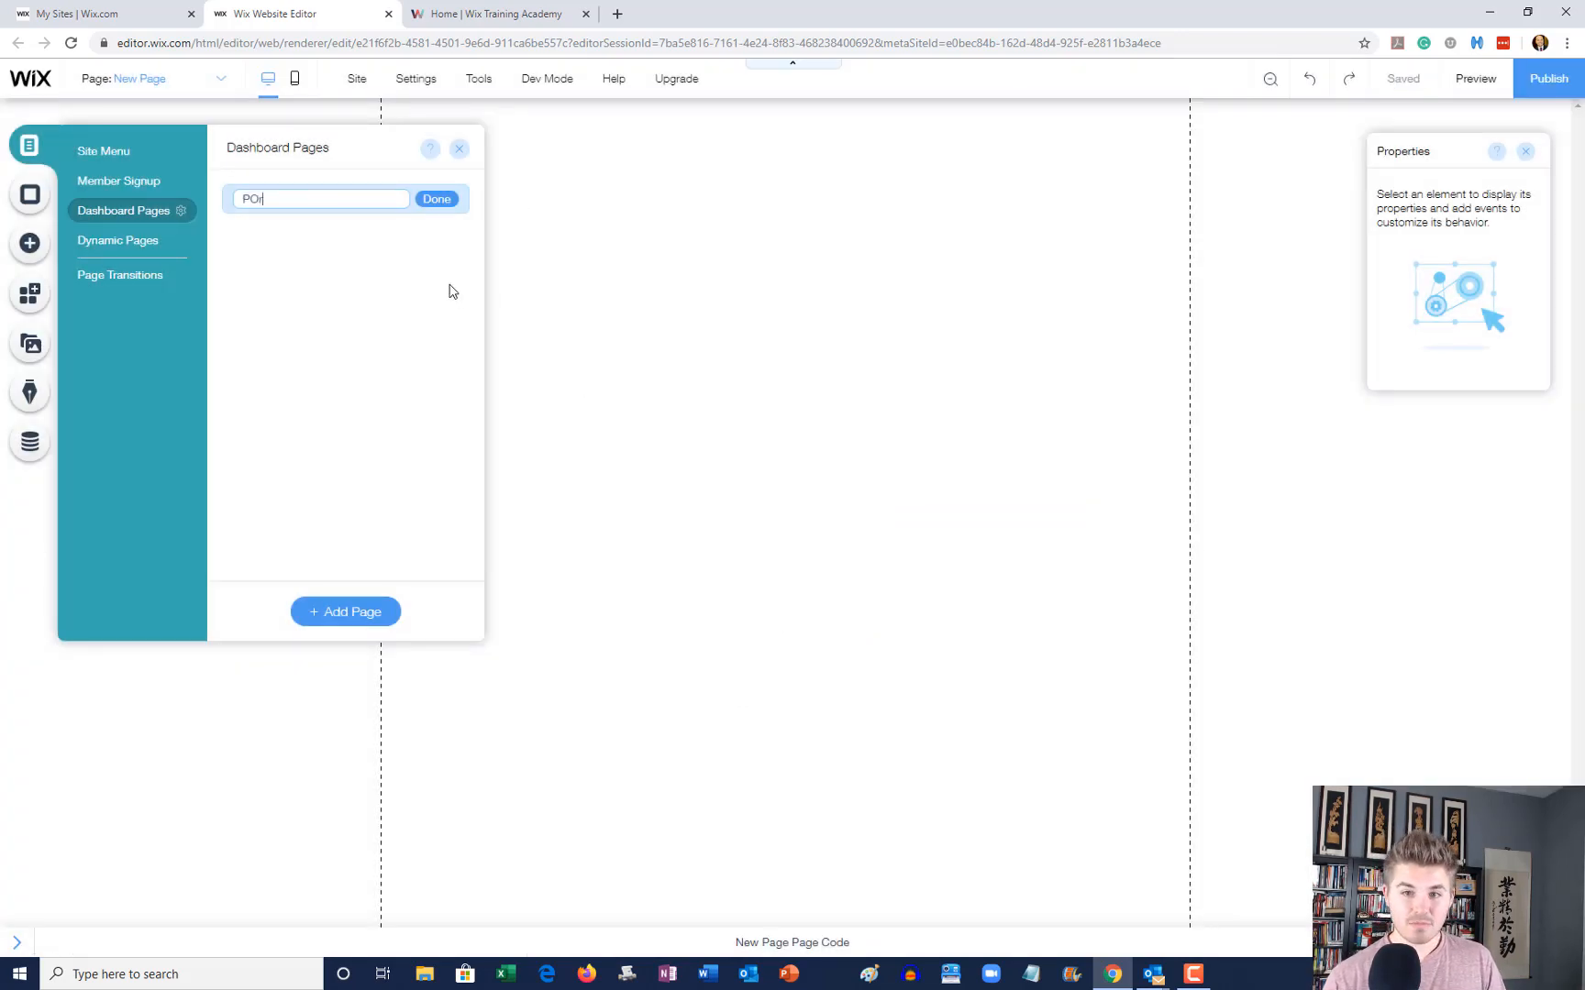
pyautogui.press('BackSpace')
pyautogui.press('BackSpace')
pyautogui.write('r')
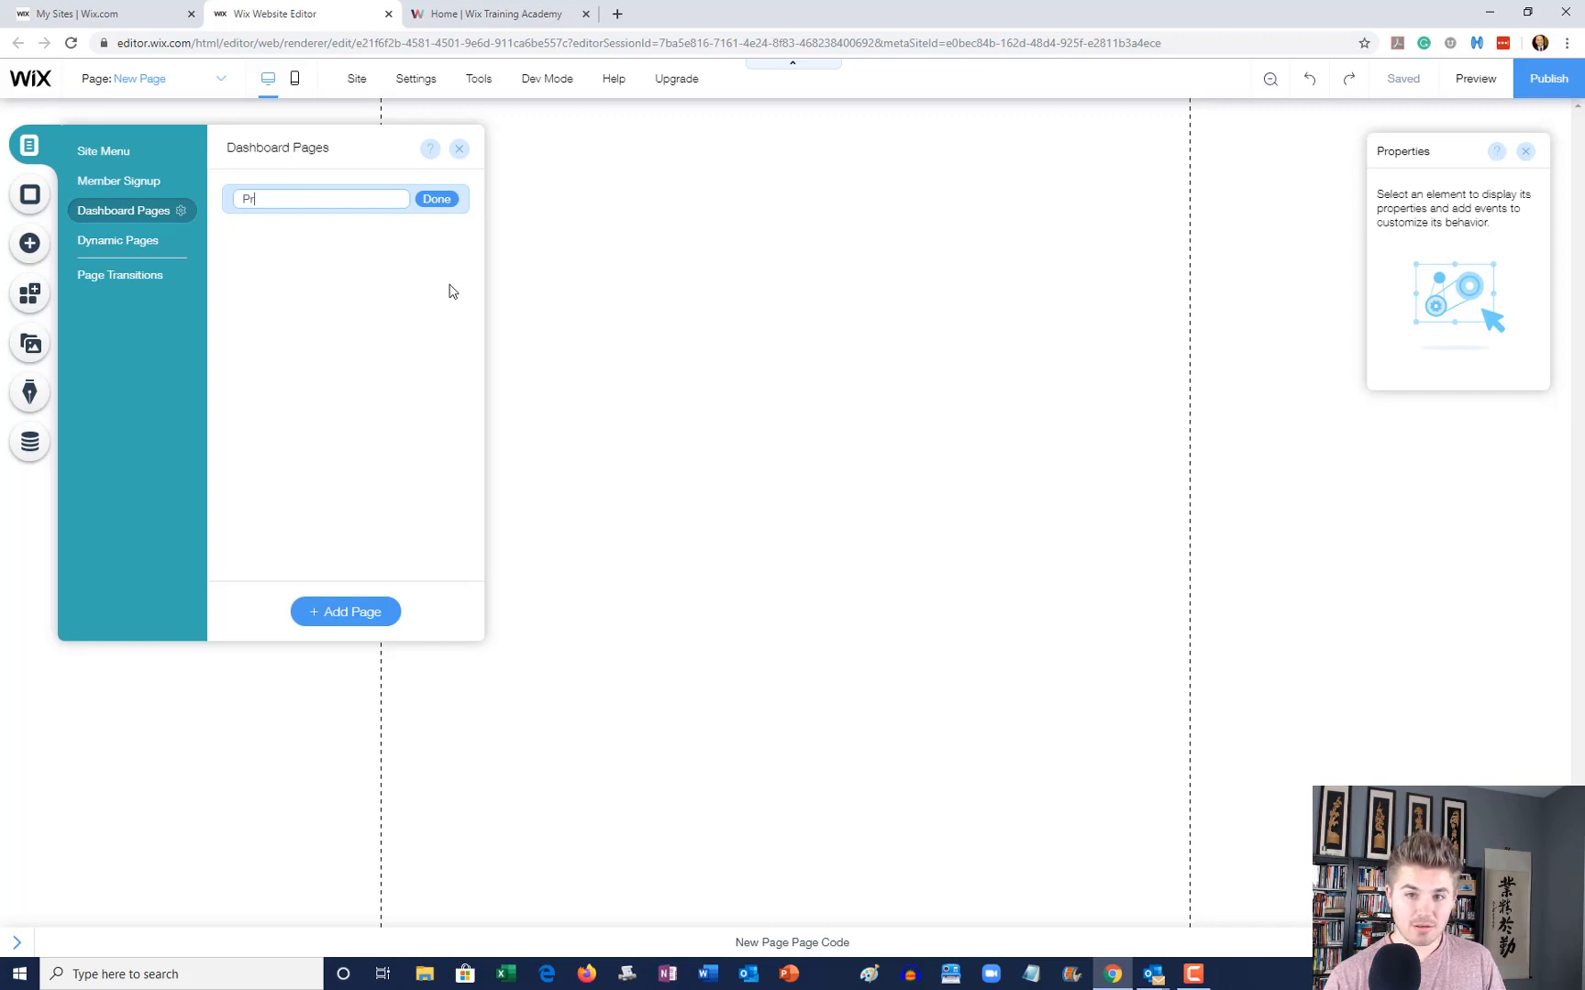
pyautogui.write('oper')
pyautogui.write('=')
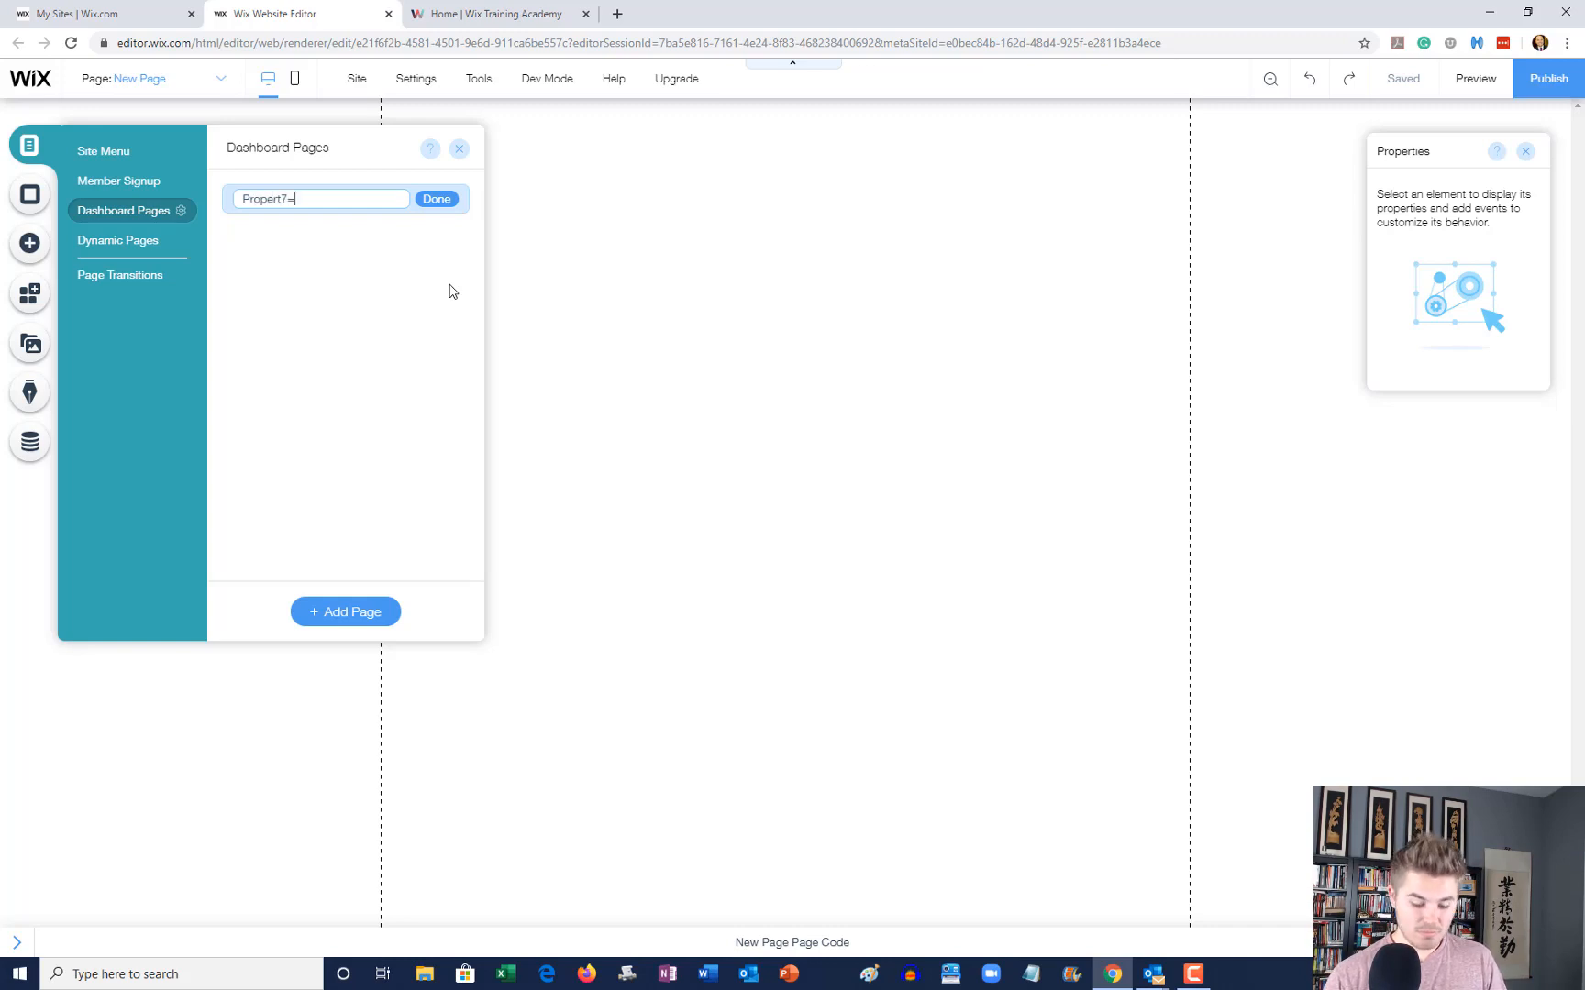
pyautogui.write('y Management')
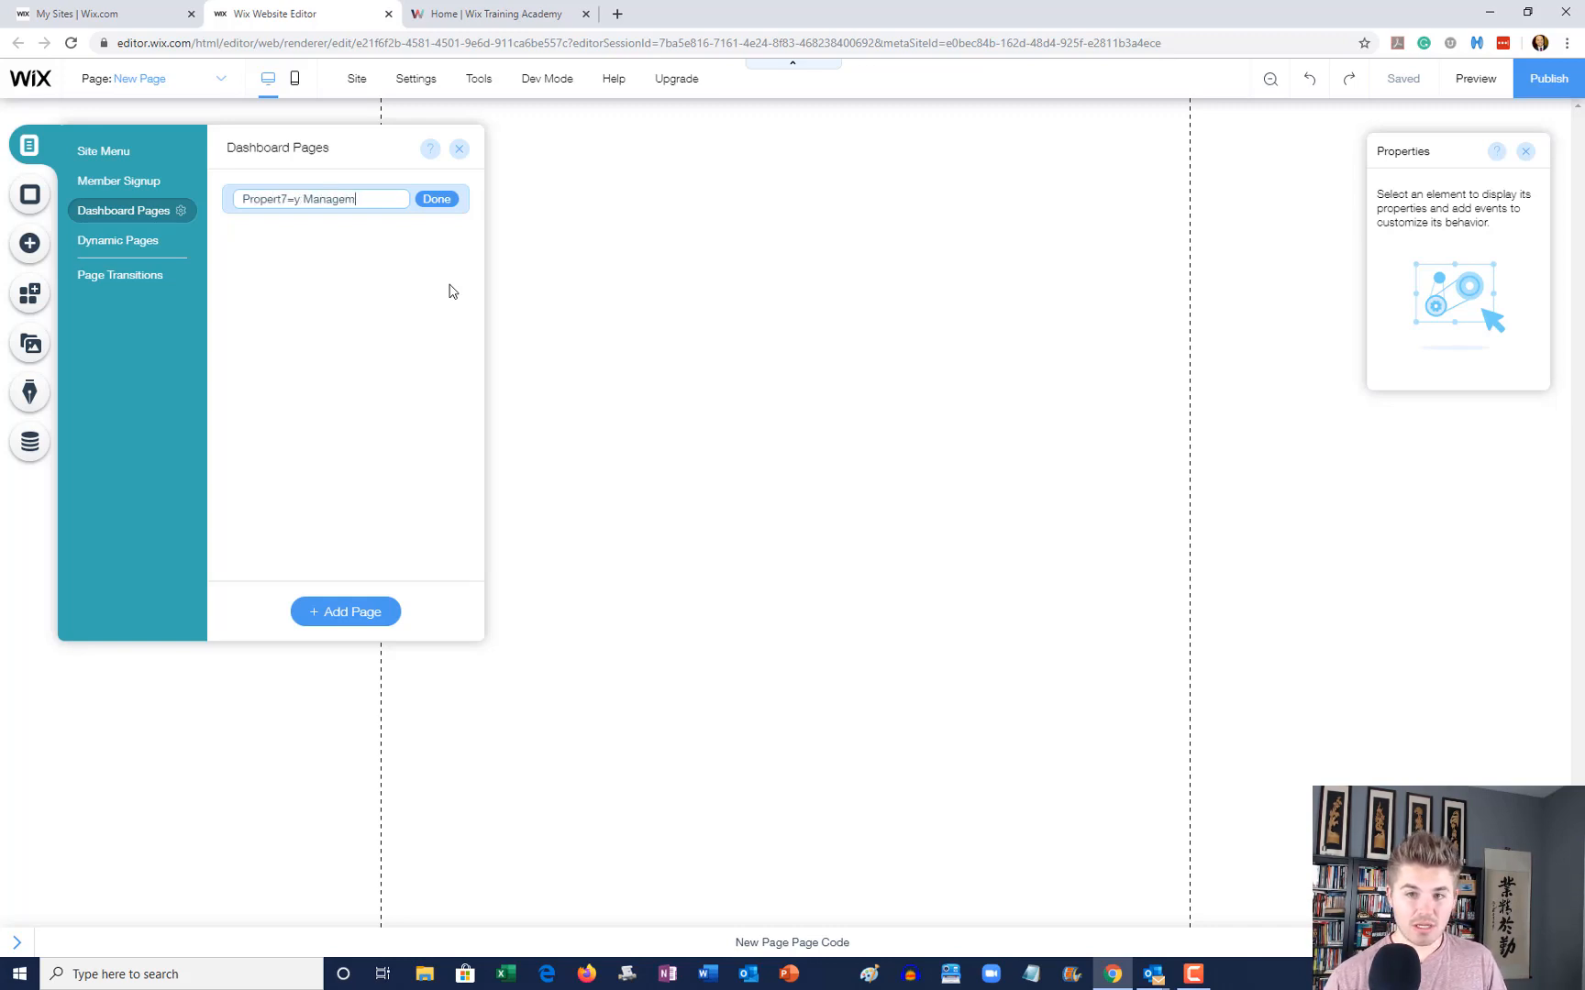
pyautogui.press('BackSpace')
pyautogui.press('BackSpace')
pyautogui.press('BackSpace')
pyautogui.press('BackSpace')
pyautogui.press('BackSpace')
pyautogui.press('BackSpace')
pyautogui.press('BackSpace')
pyautogui.press('BackSpace')
pyautogui.press('BackSpace')
pyautogui.press('BackSpace')
pyautogui.press('BackSpace')
pyautogui.press('BackSpace')
pyautogui.press('BackSpace')
pyautogui.press('BackSpace')
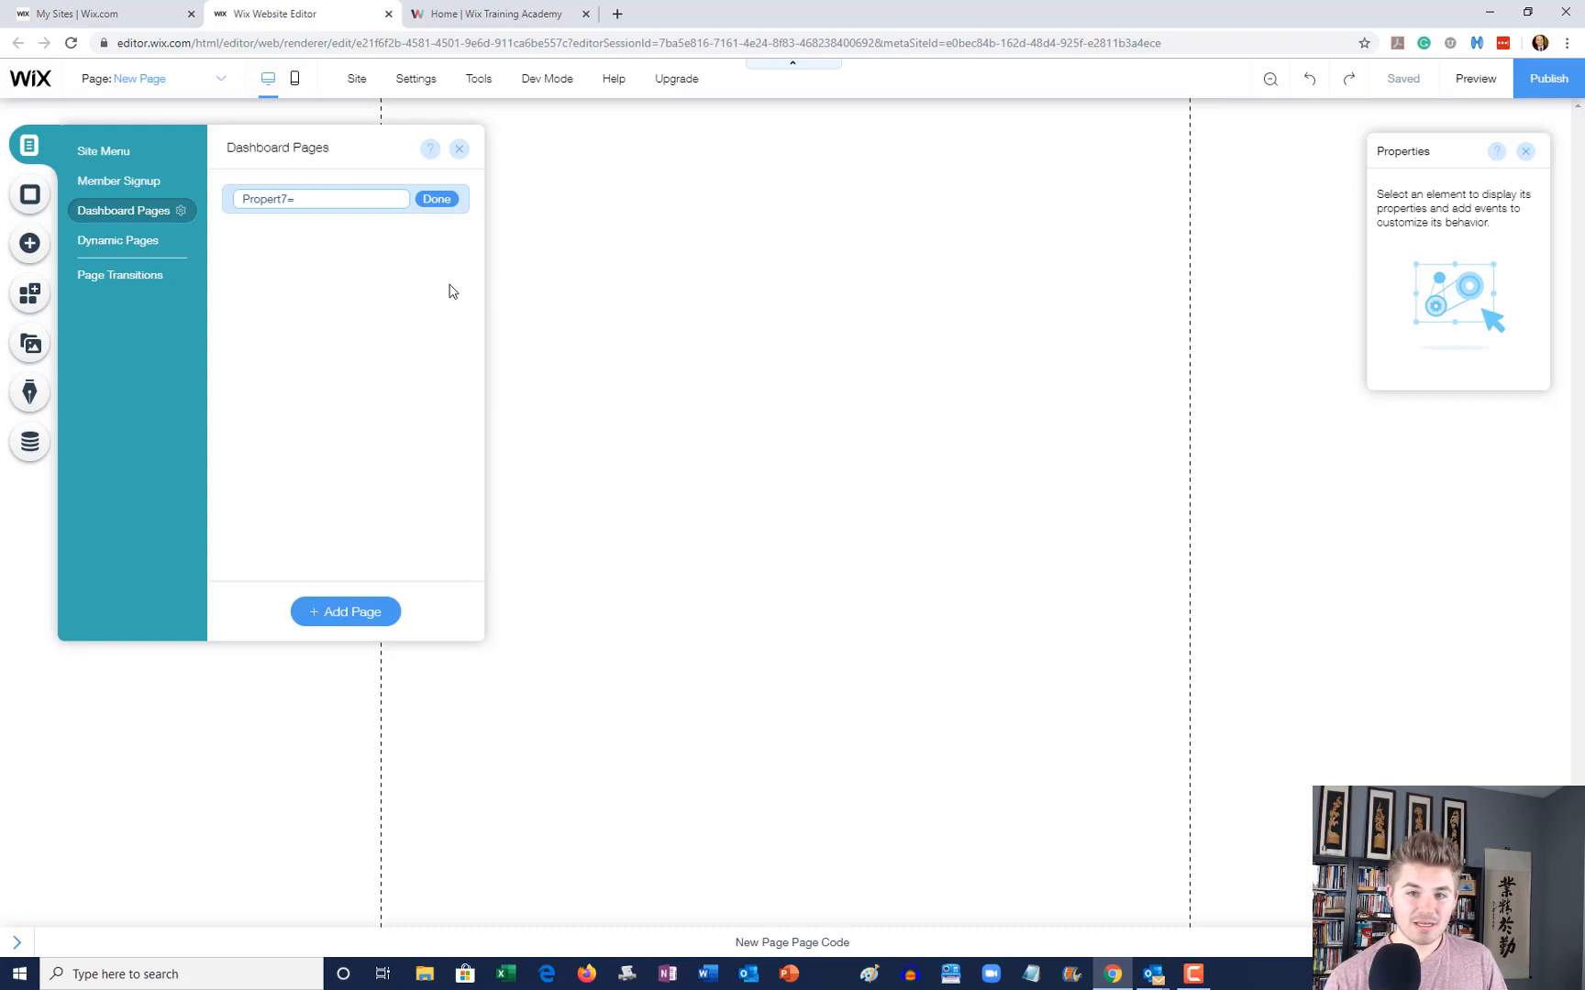
pyautogui.write('y ')
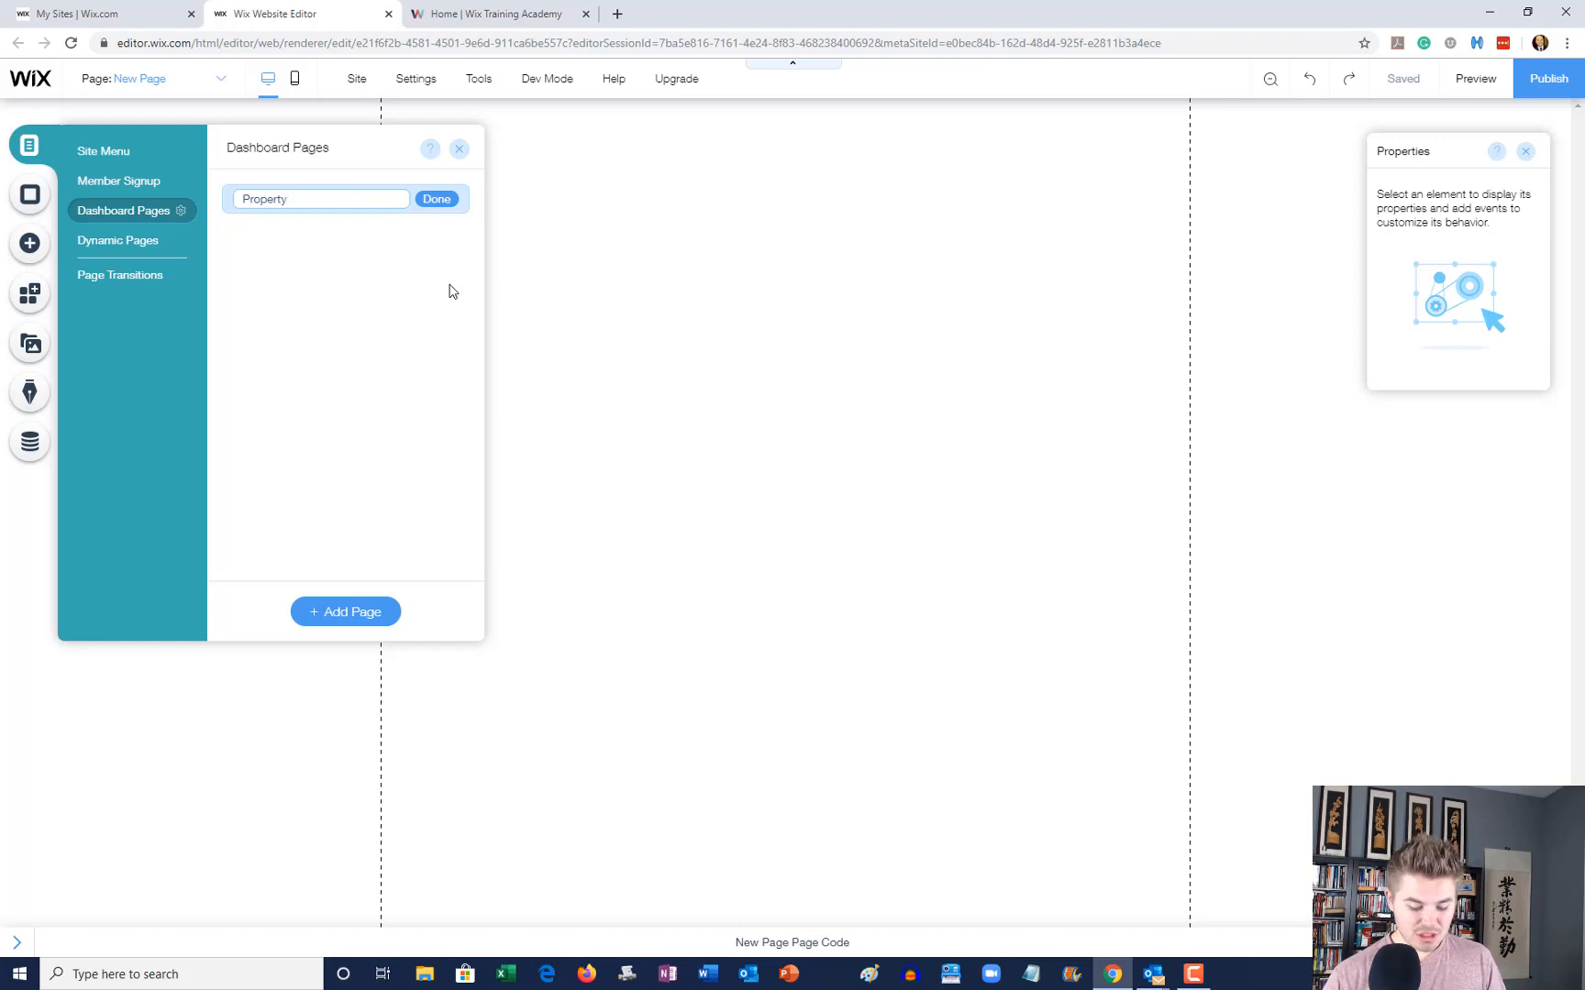
pyautogui.write('Management')
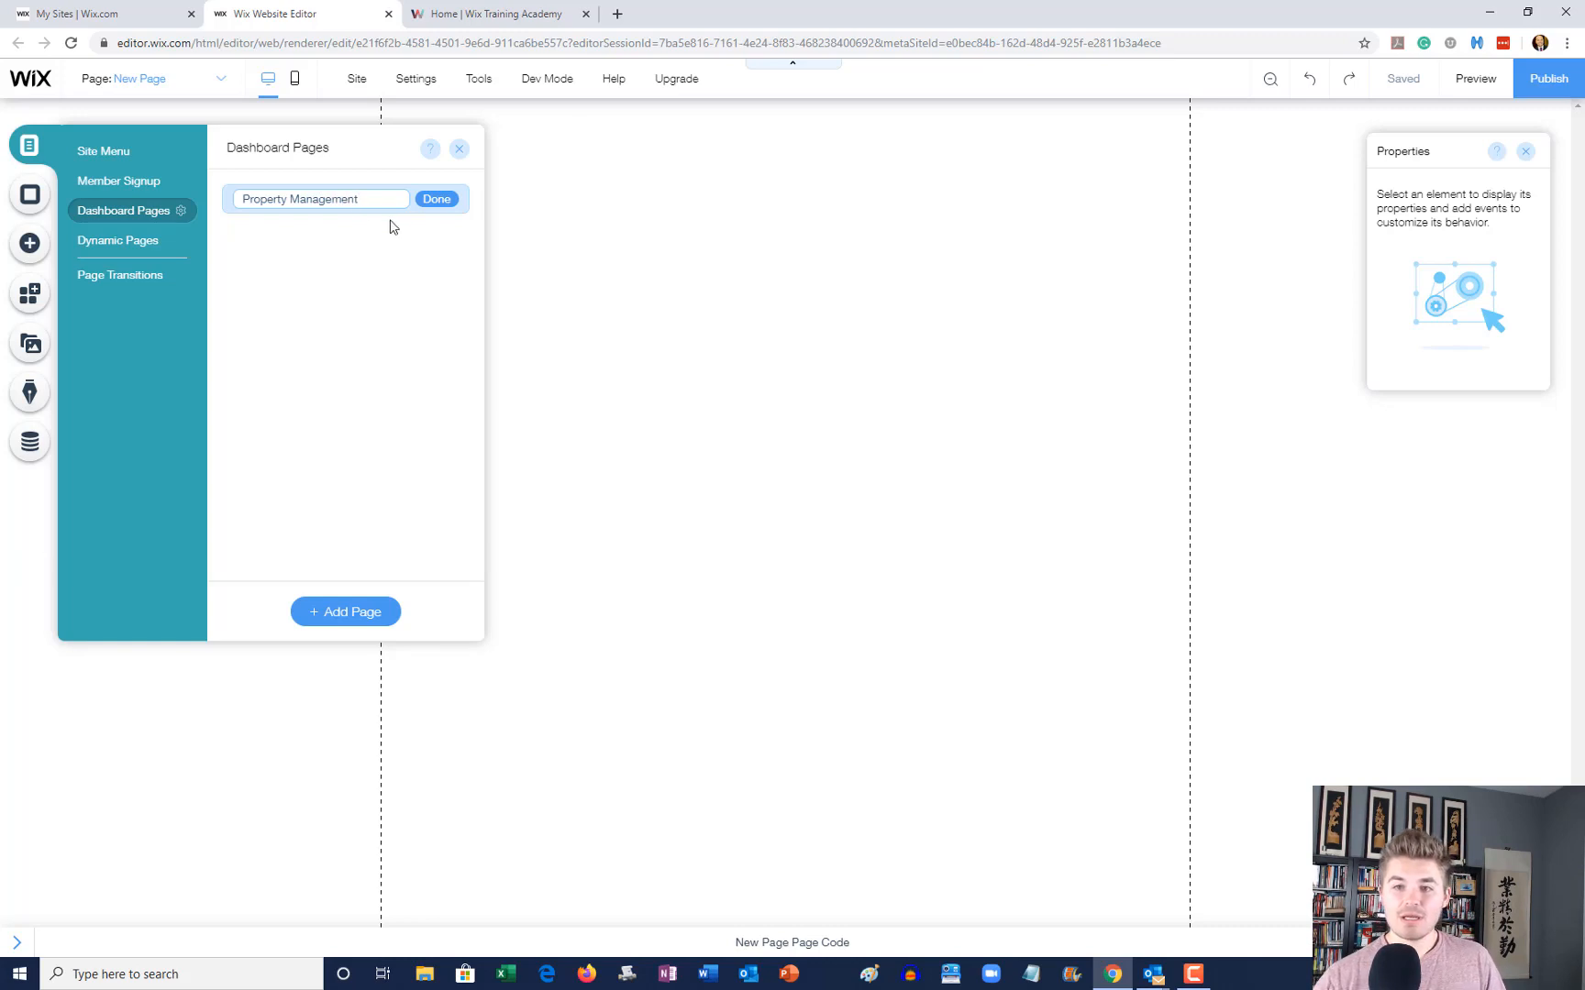
pyautogui.click(437, 199)
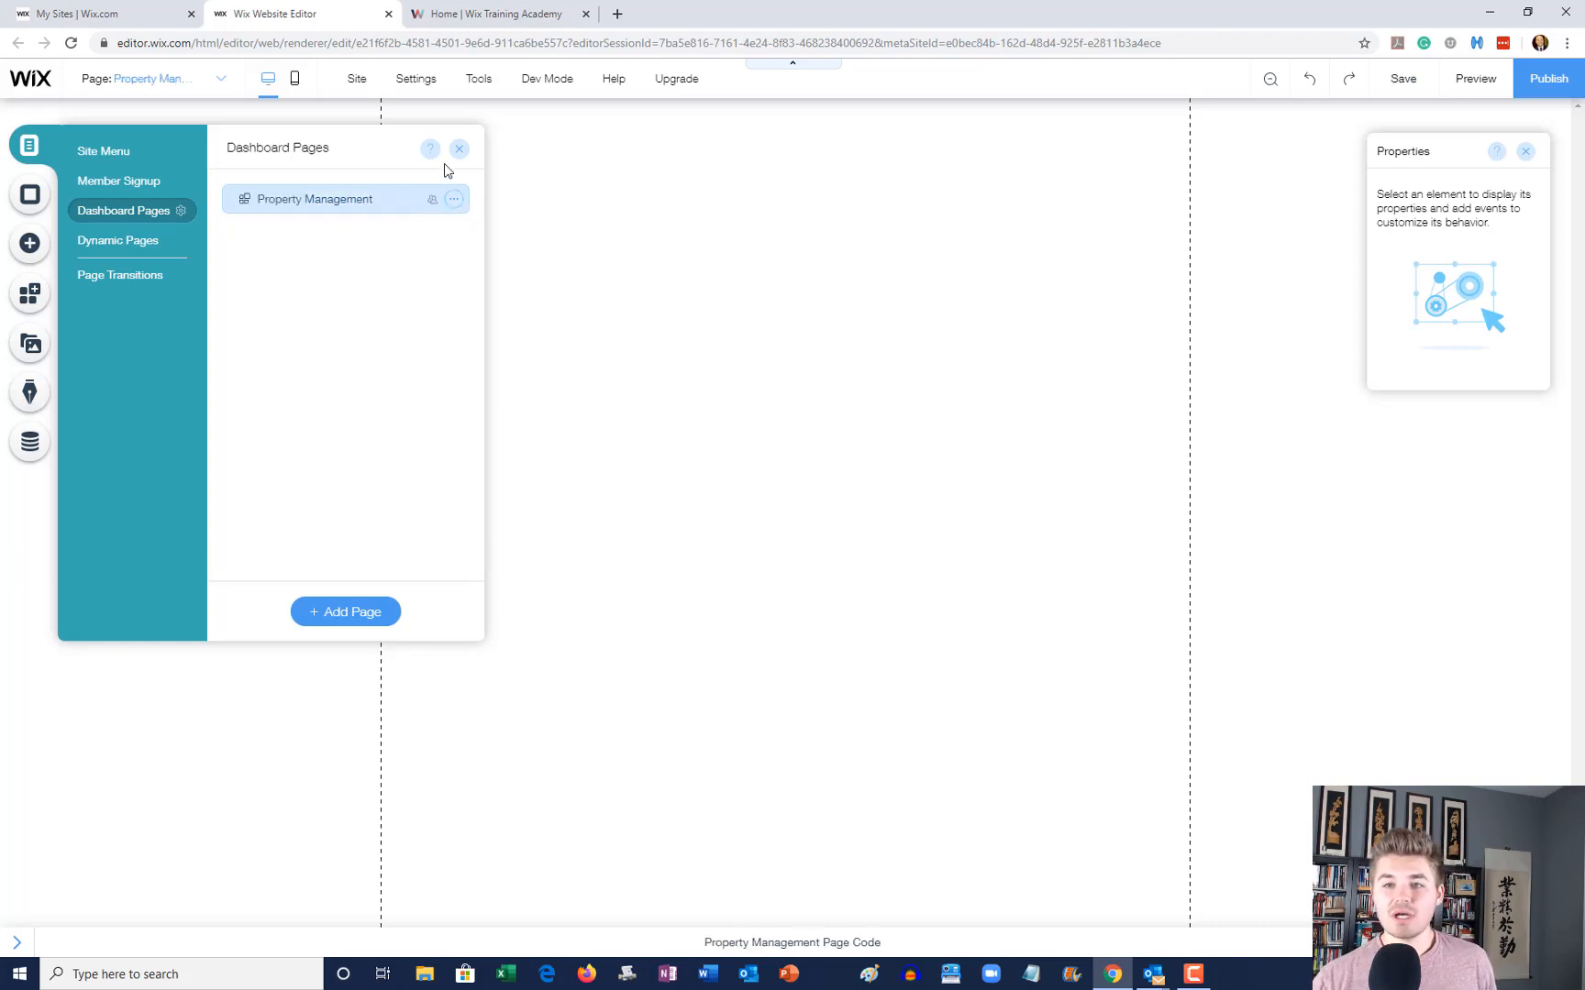
pyautogui.click(459, 149)
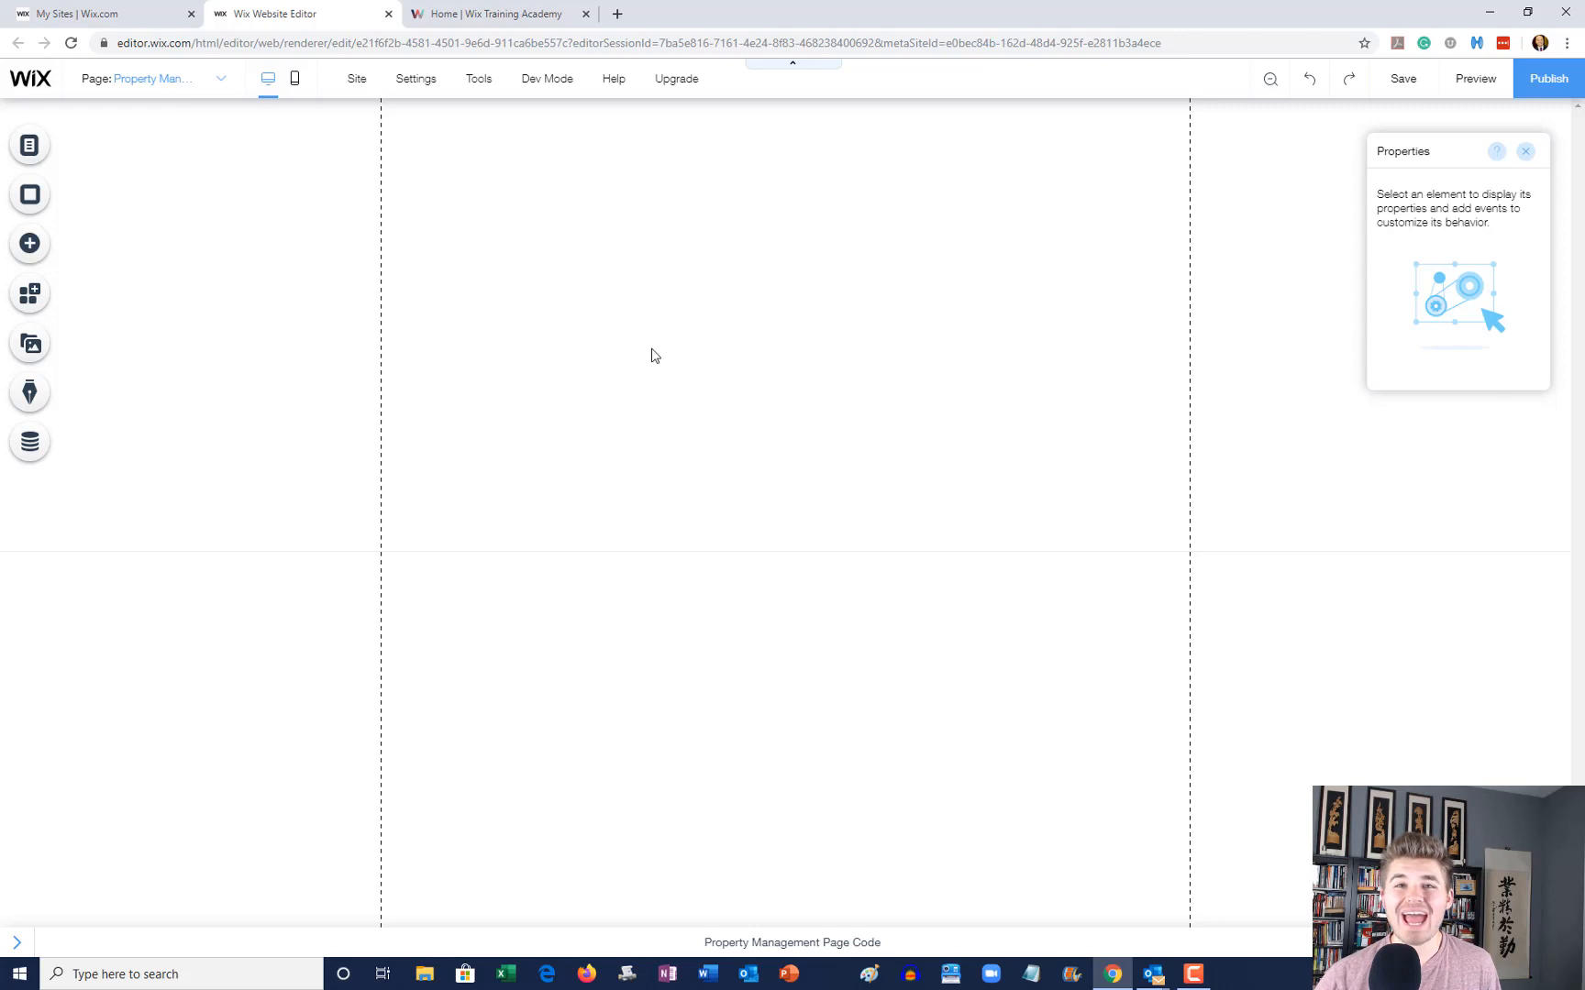
pyautogui.hotkey('ctrl', 's')
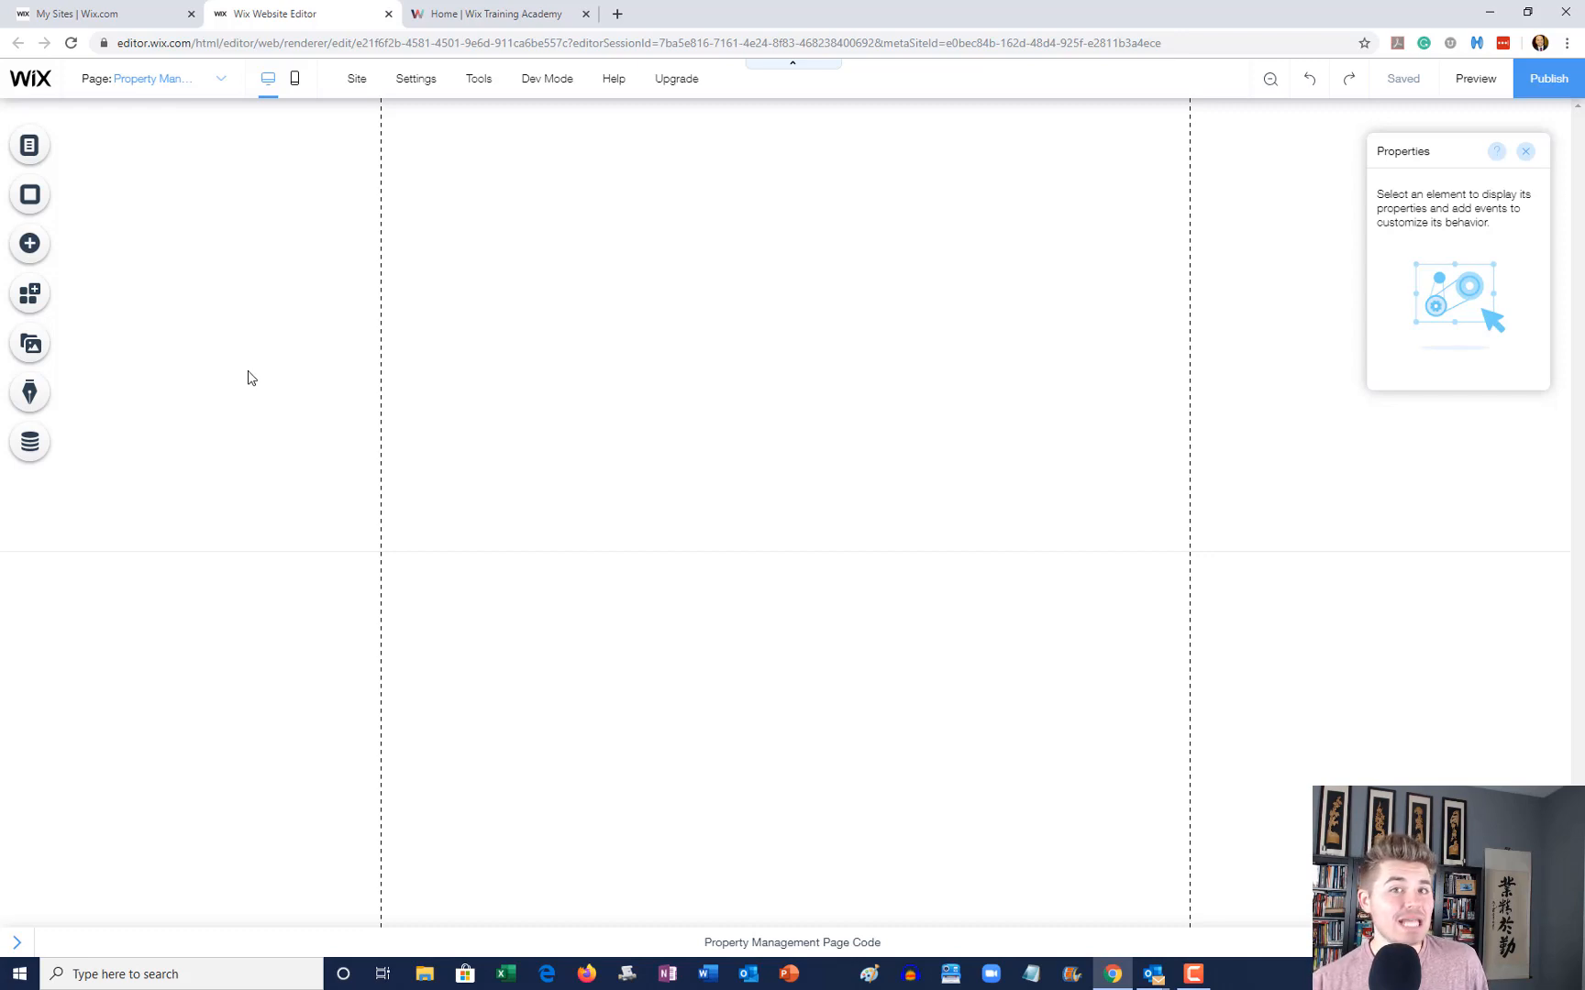
# Step: Start a new database collection from scratch and name it "Properties"
pyautogui.click(27, 444)
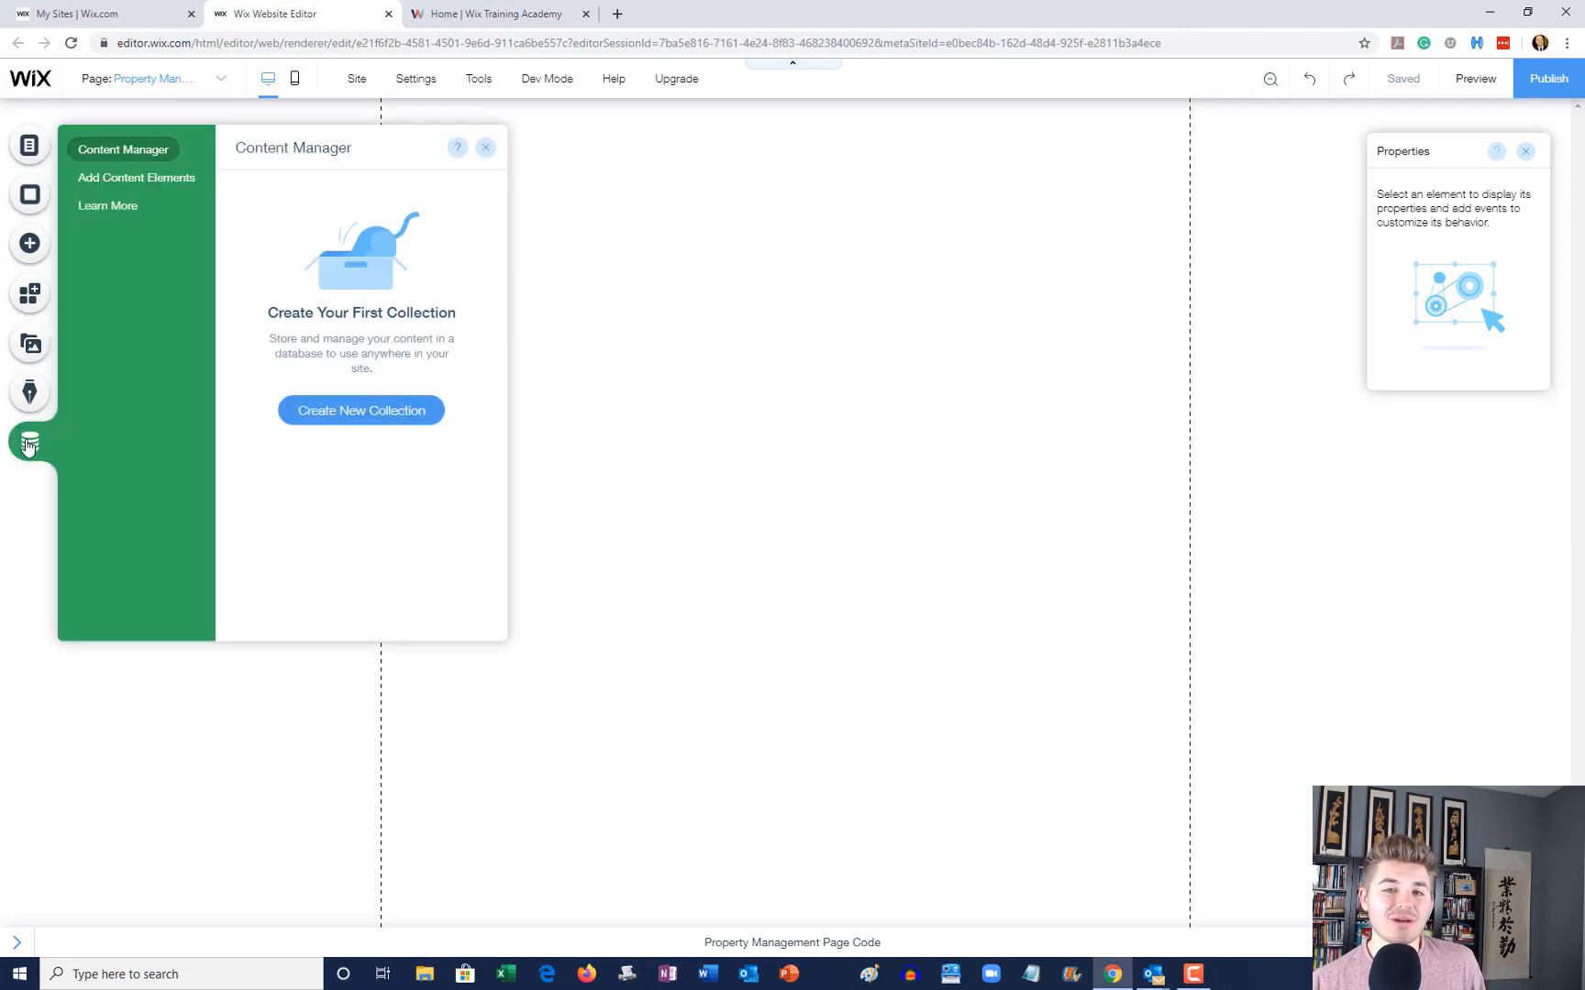
pyautogui.click(382, 414)
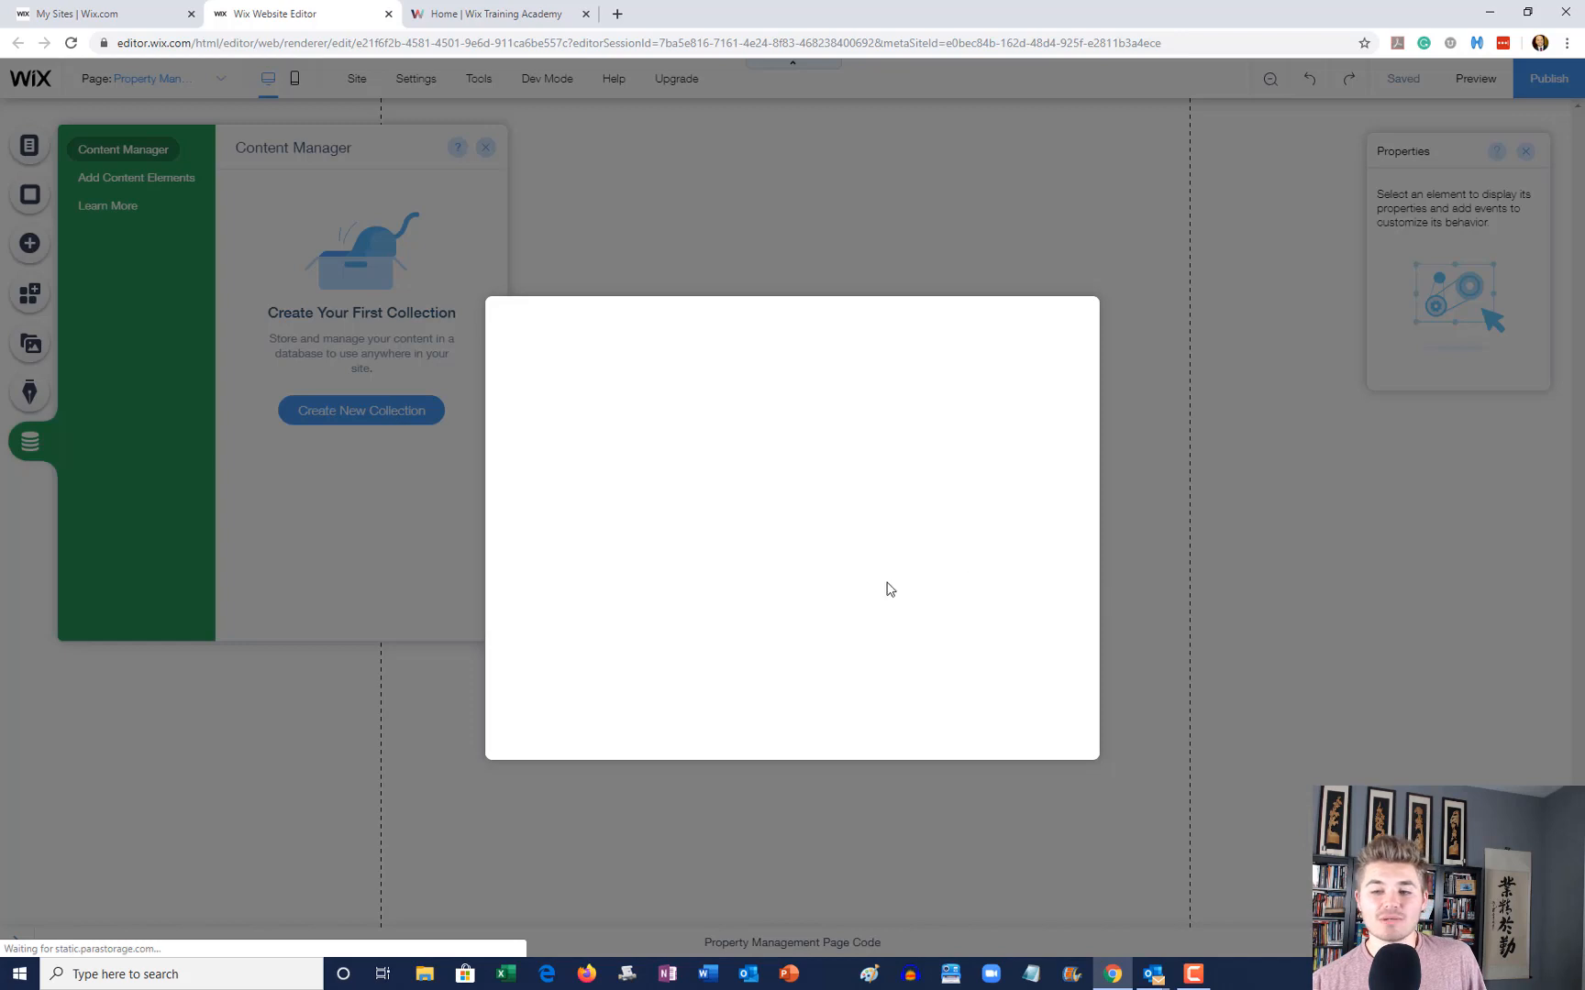
pyautogui.click(833, 716)
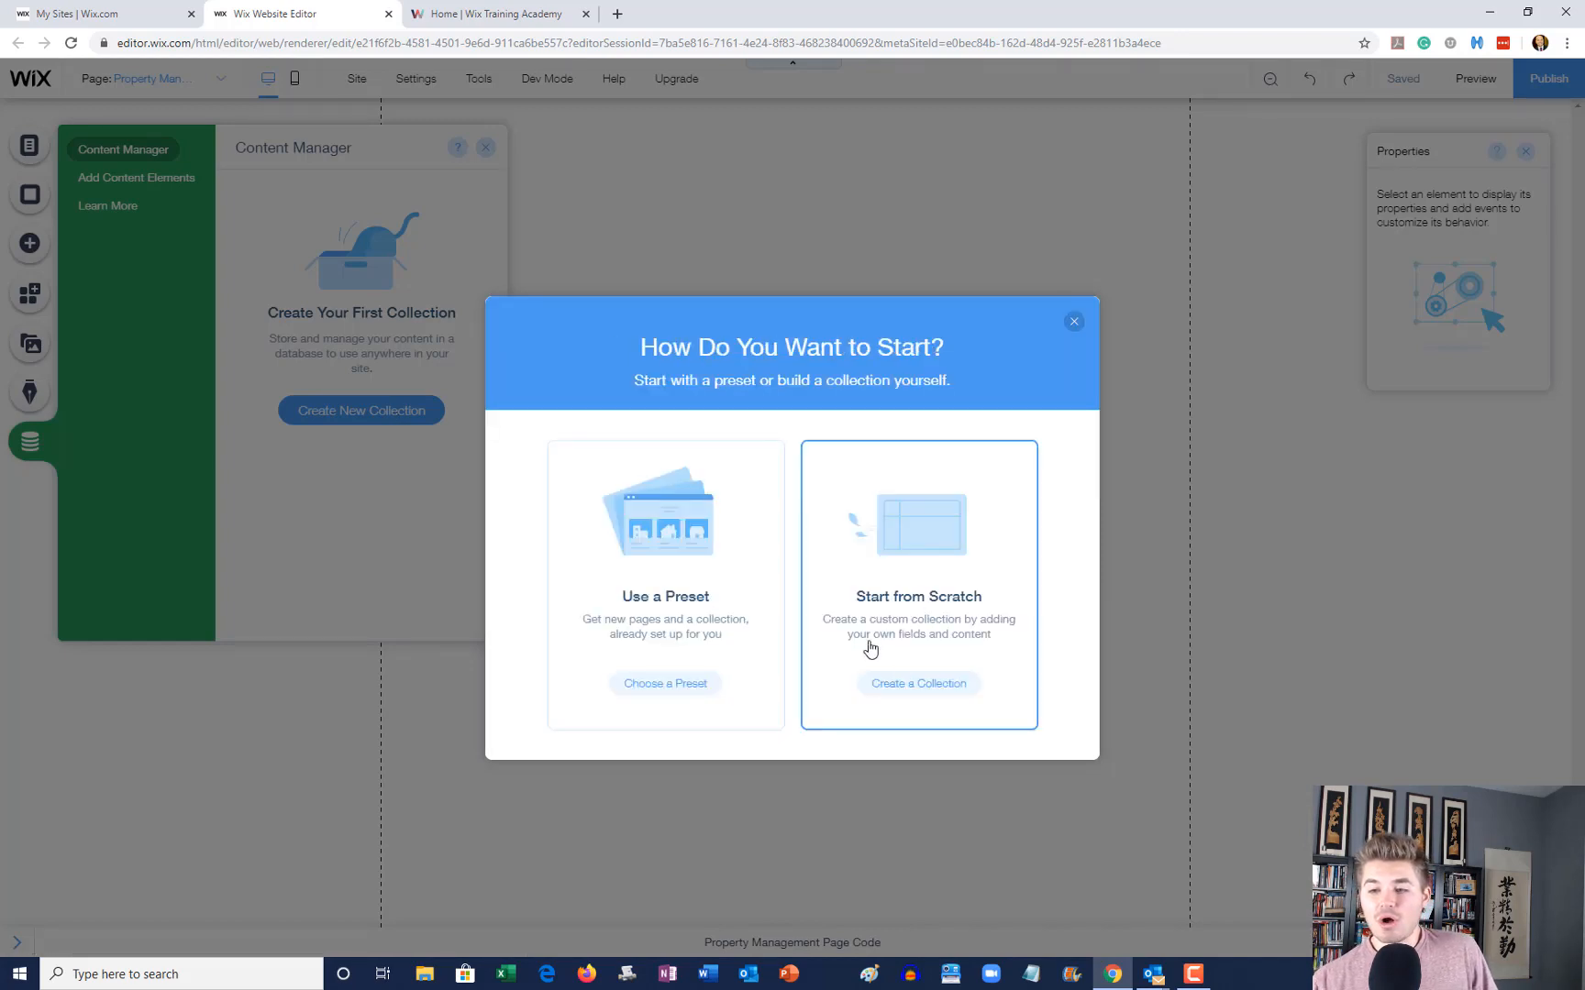
pyautogui.click(956, 644)
pyautogui.write('Peop')
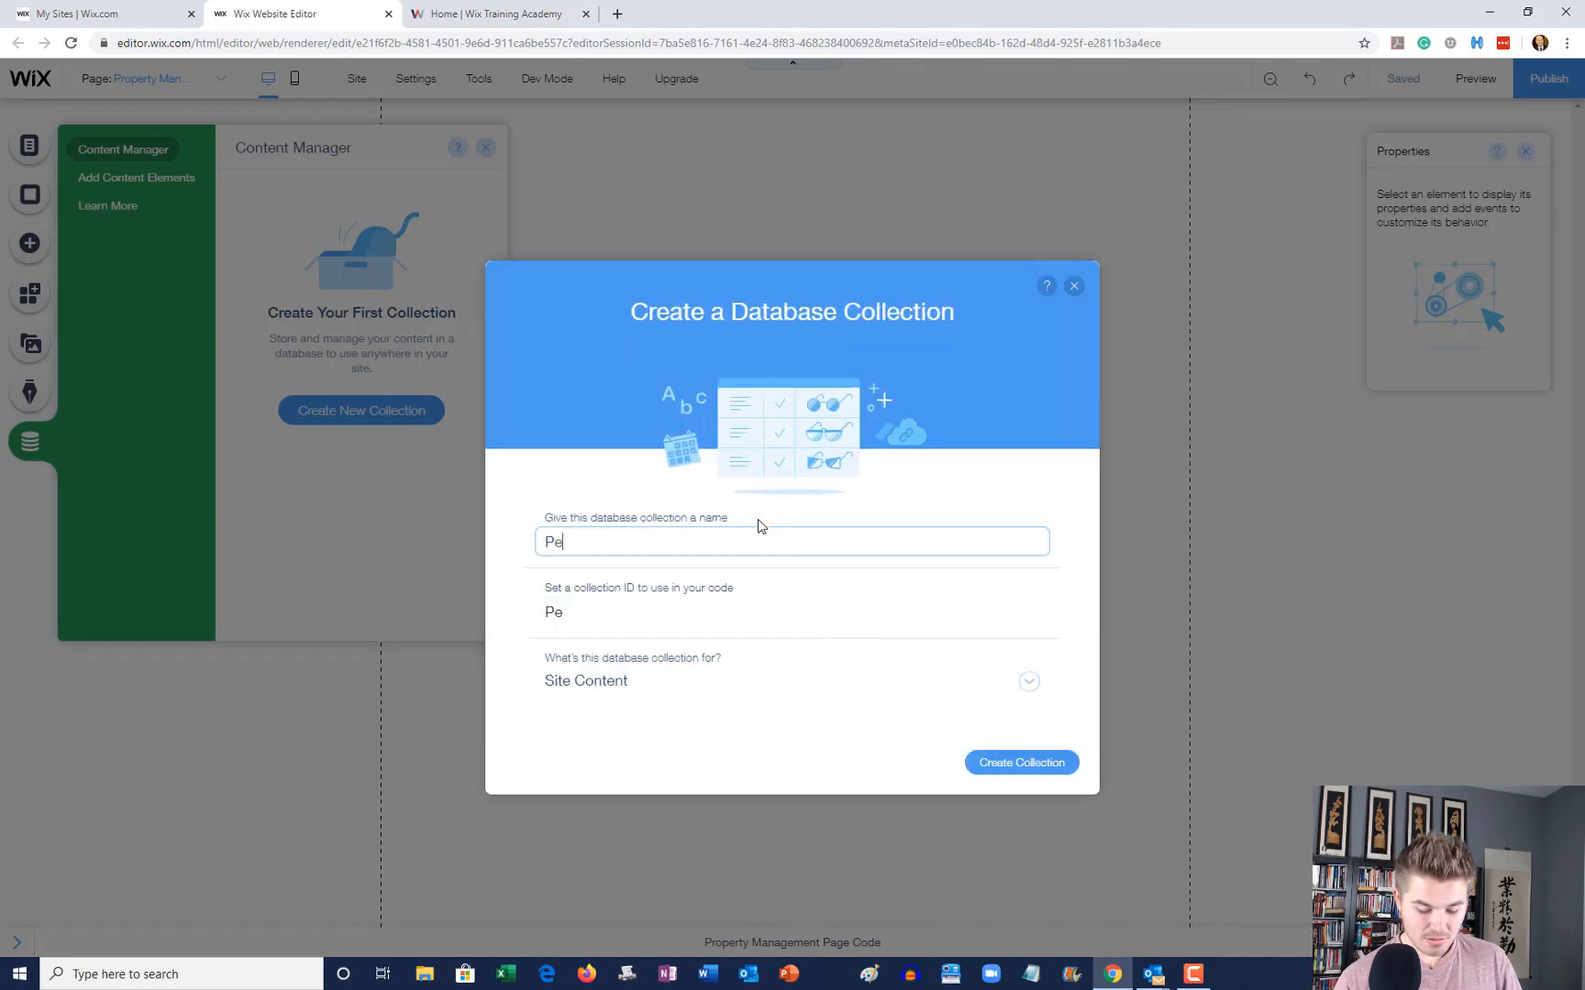
pyautogui.press('BackSpace')
pyautogui.press('BackSpace')
pyautogui.press('BackSpace')
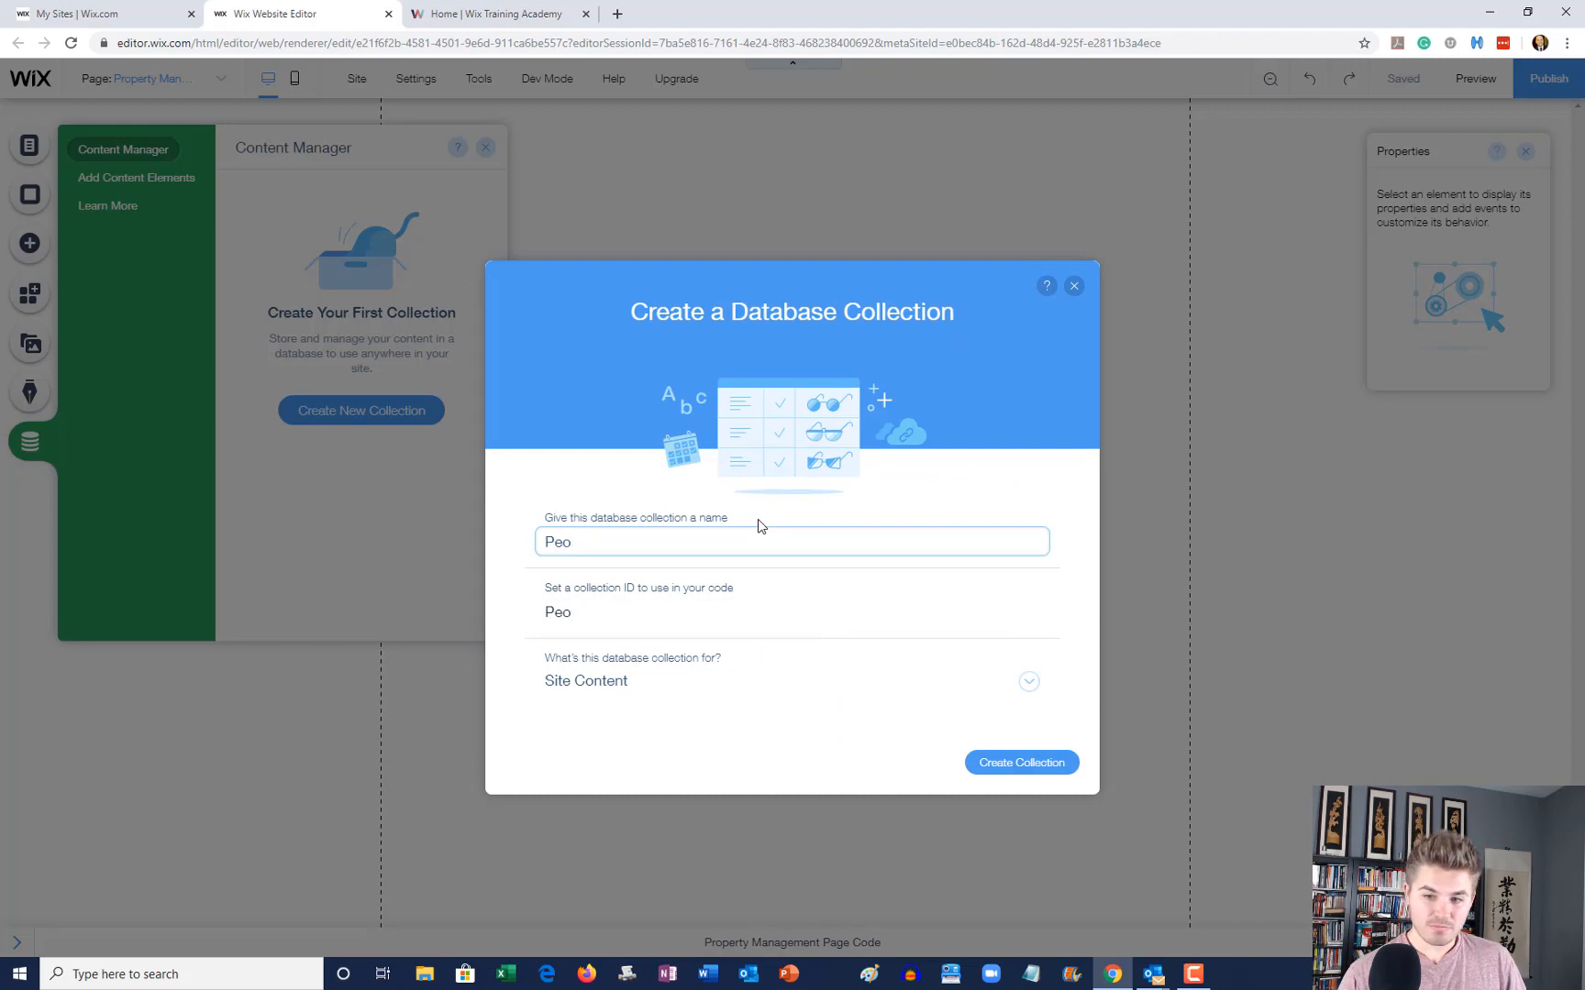
pyautogui.write('roperties')
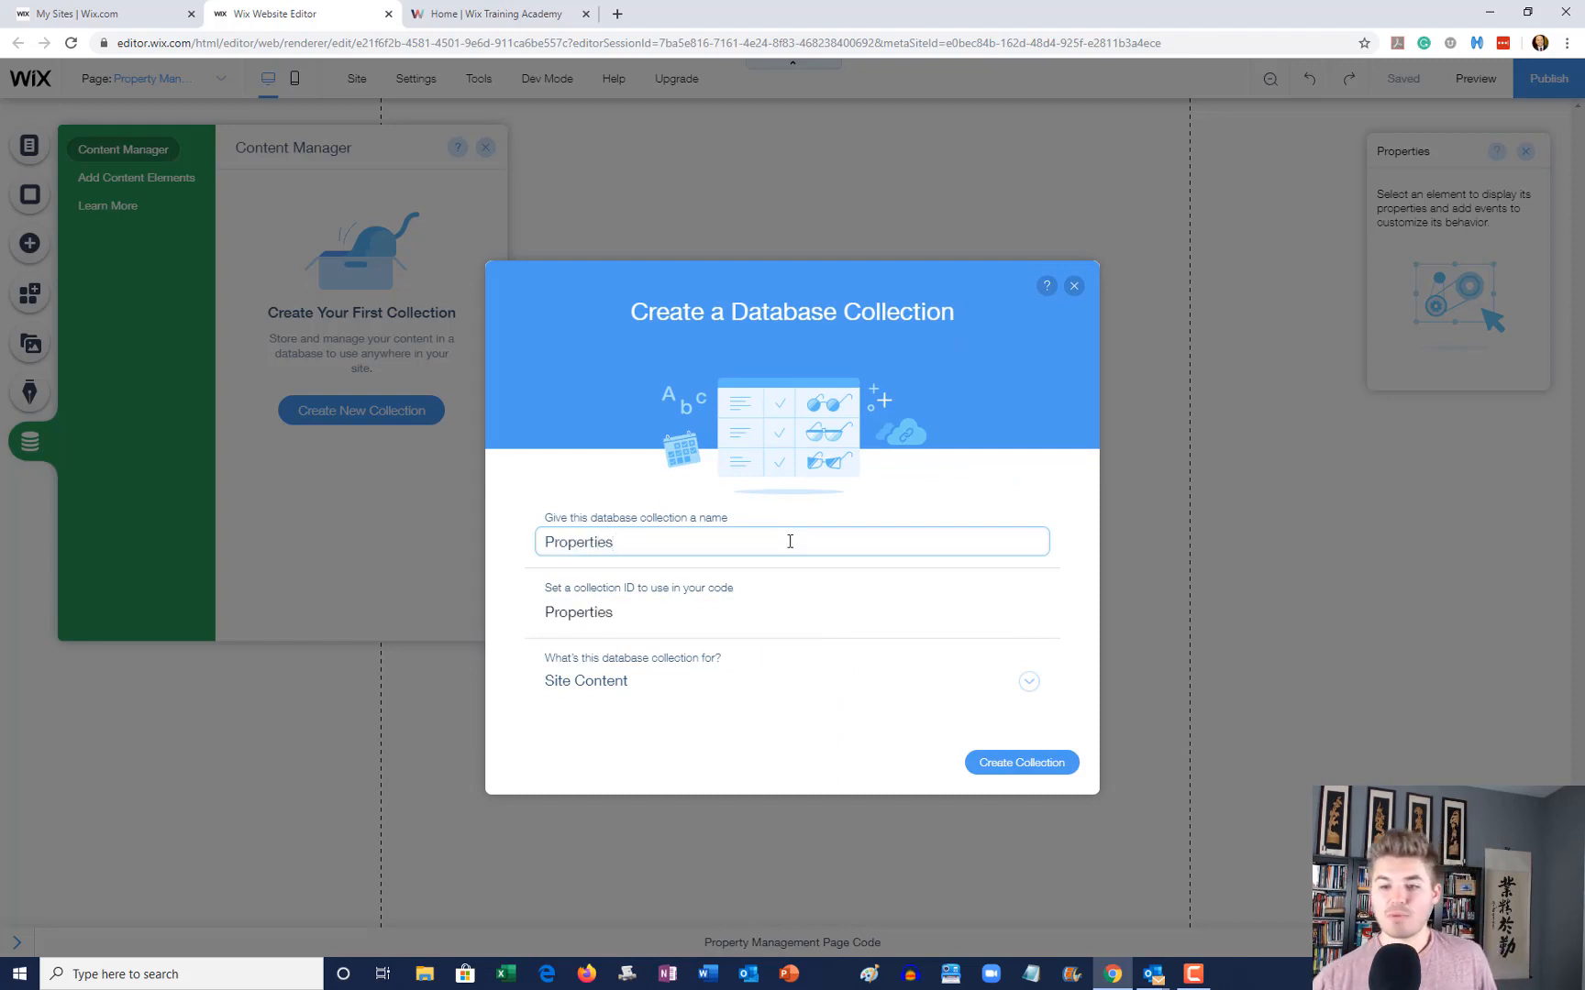
# Step: Set the Properties collection's purpose to Custom Use and proceed to its custom permissions
pyautogui.click(735, 690)
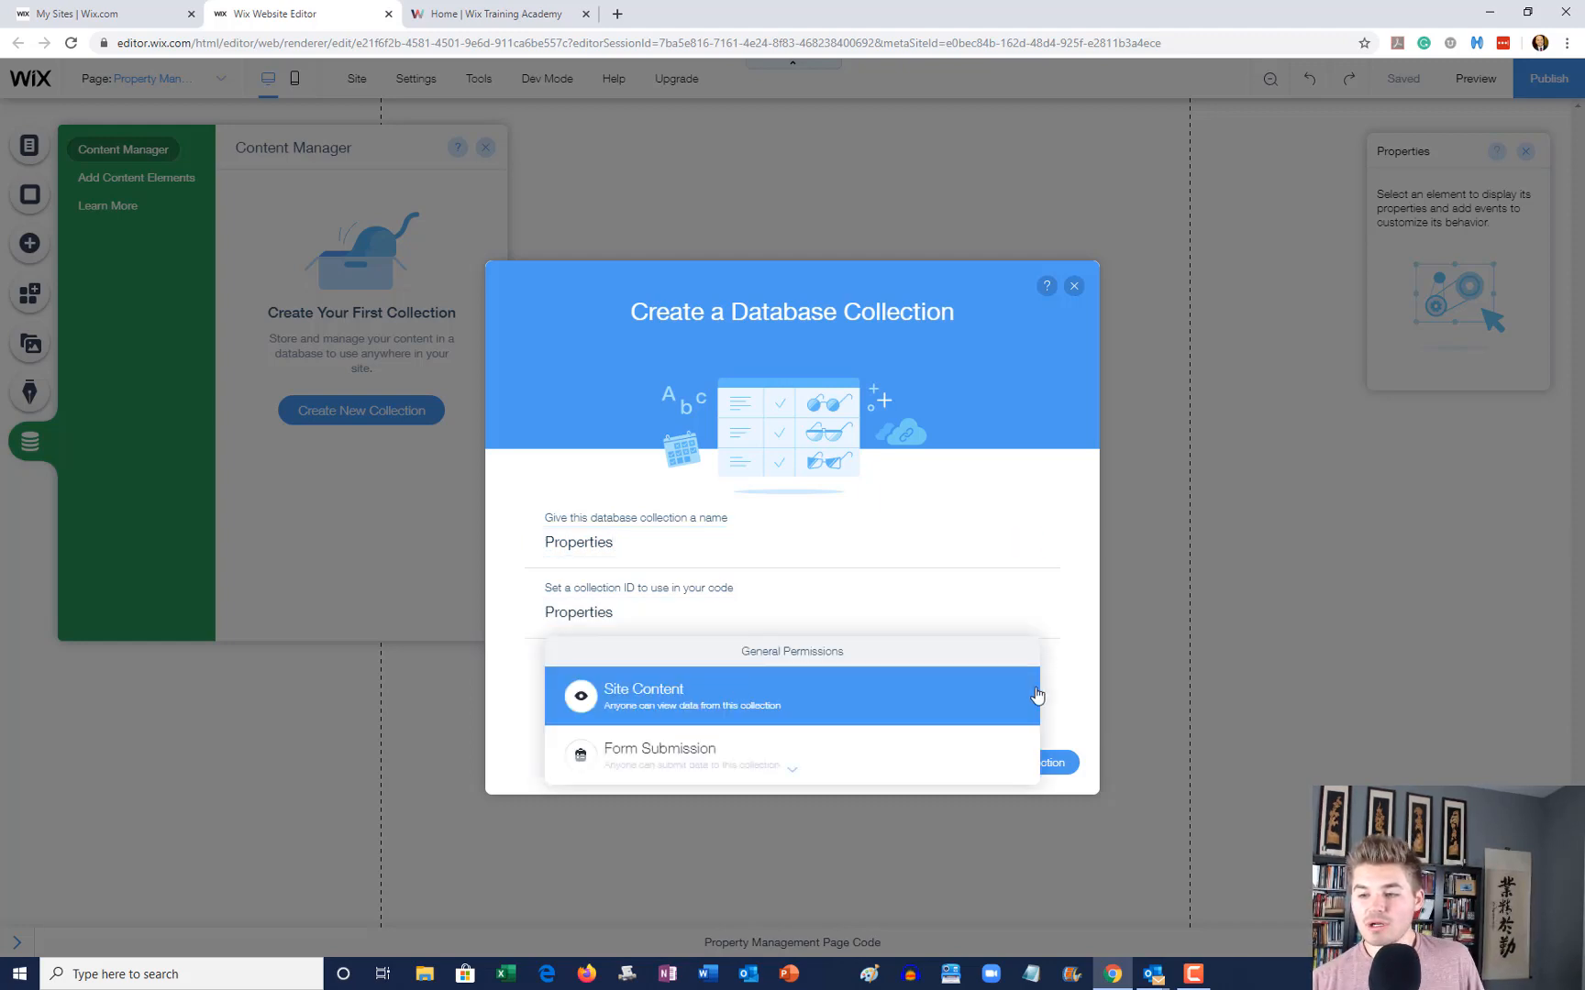
pyautogui.scroll(-3, 930, 683)
pyautogui.click(826, 766)
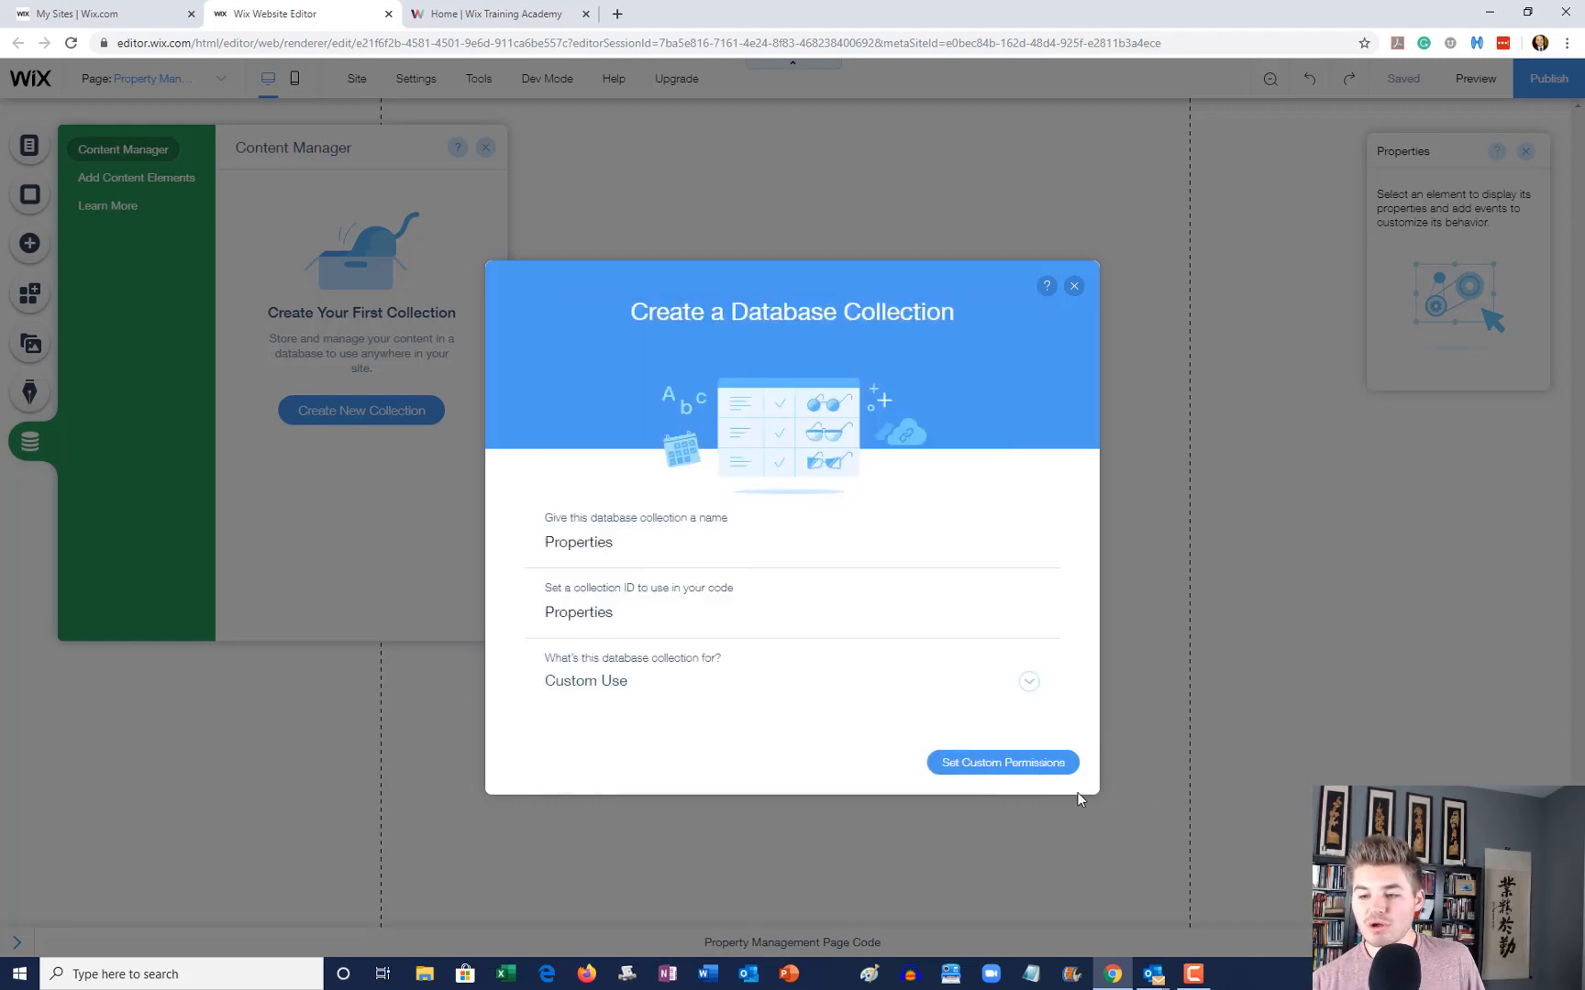
pyautogui.click(1013, 767)
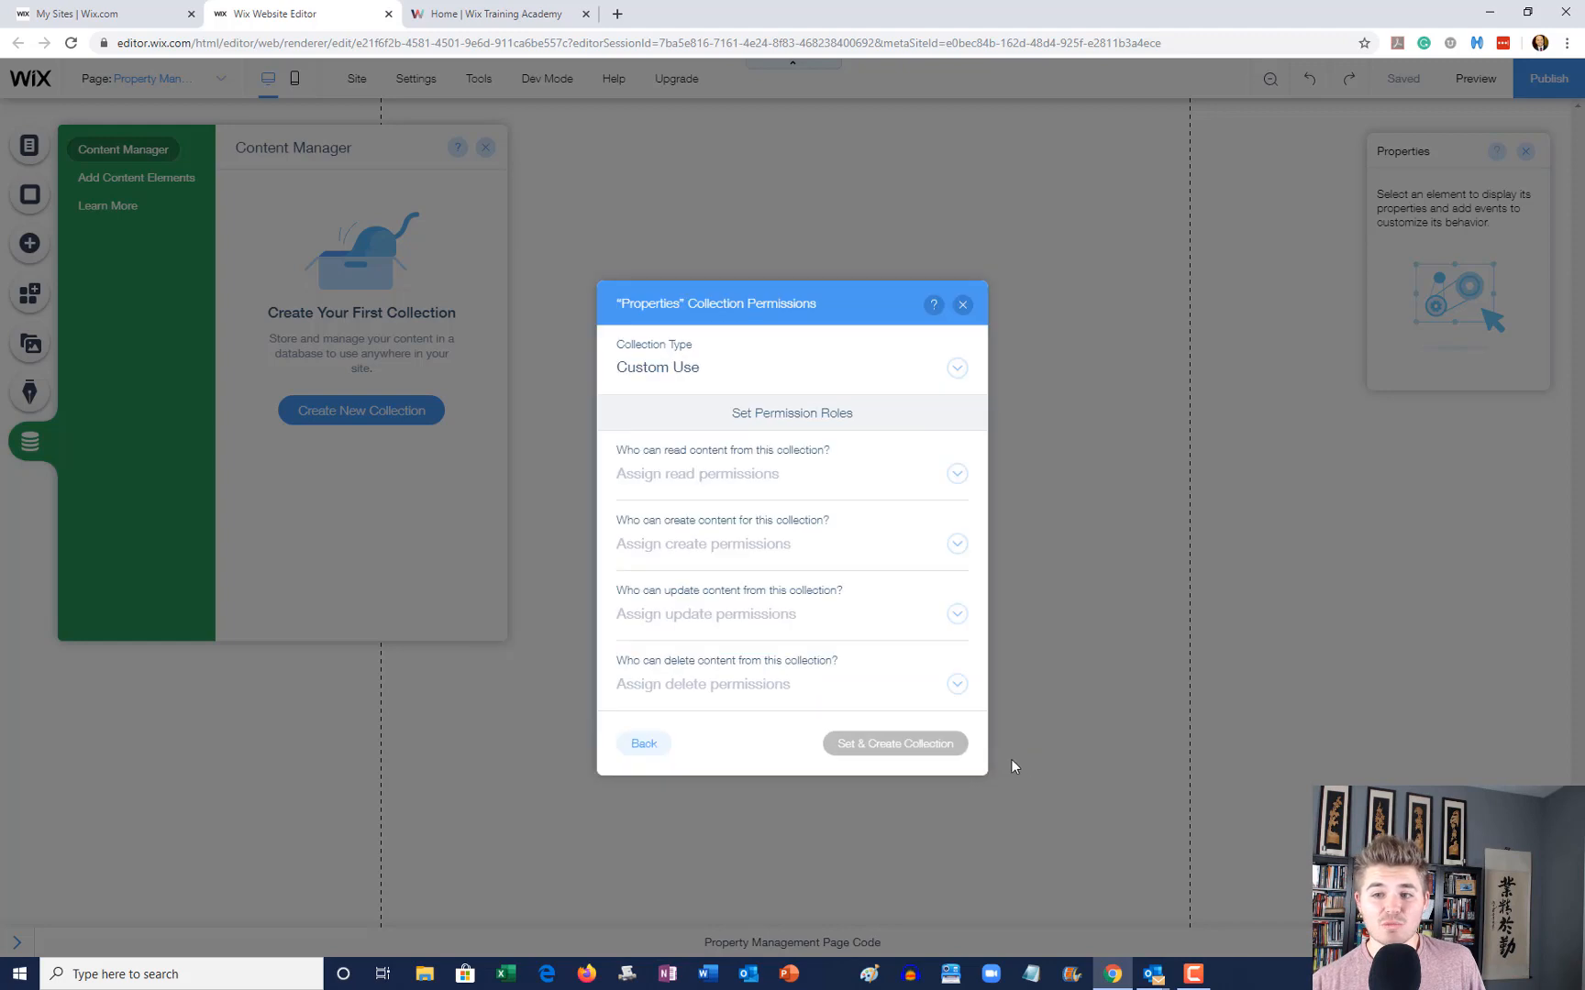
# Step: Set the read permission to Anyone and the create, update and delete permissions to Admin, and create the Properties collection
pyautogui.click(772, 472)
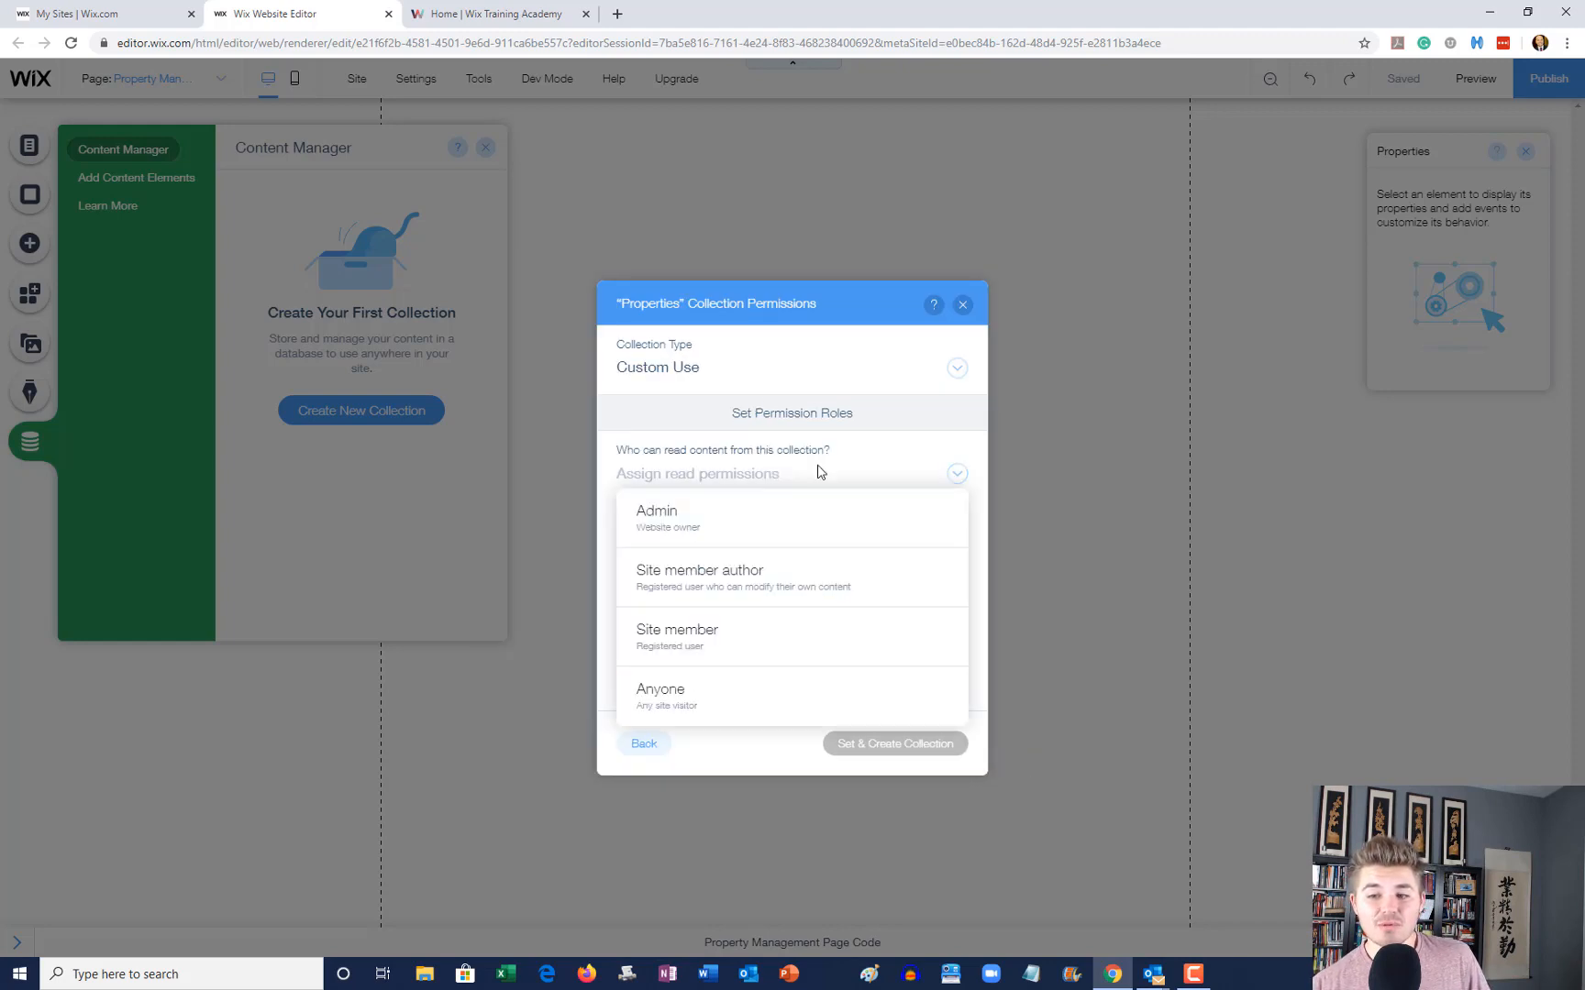
pyautogui.click(758, 717)
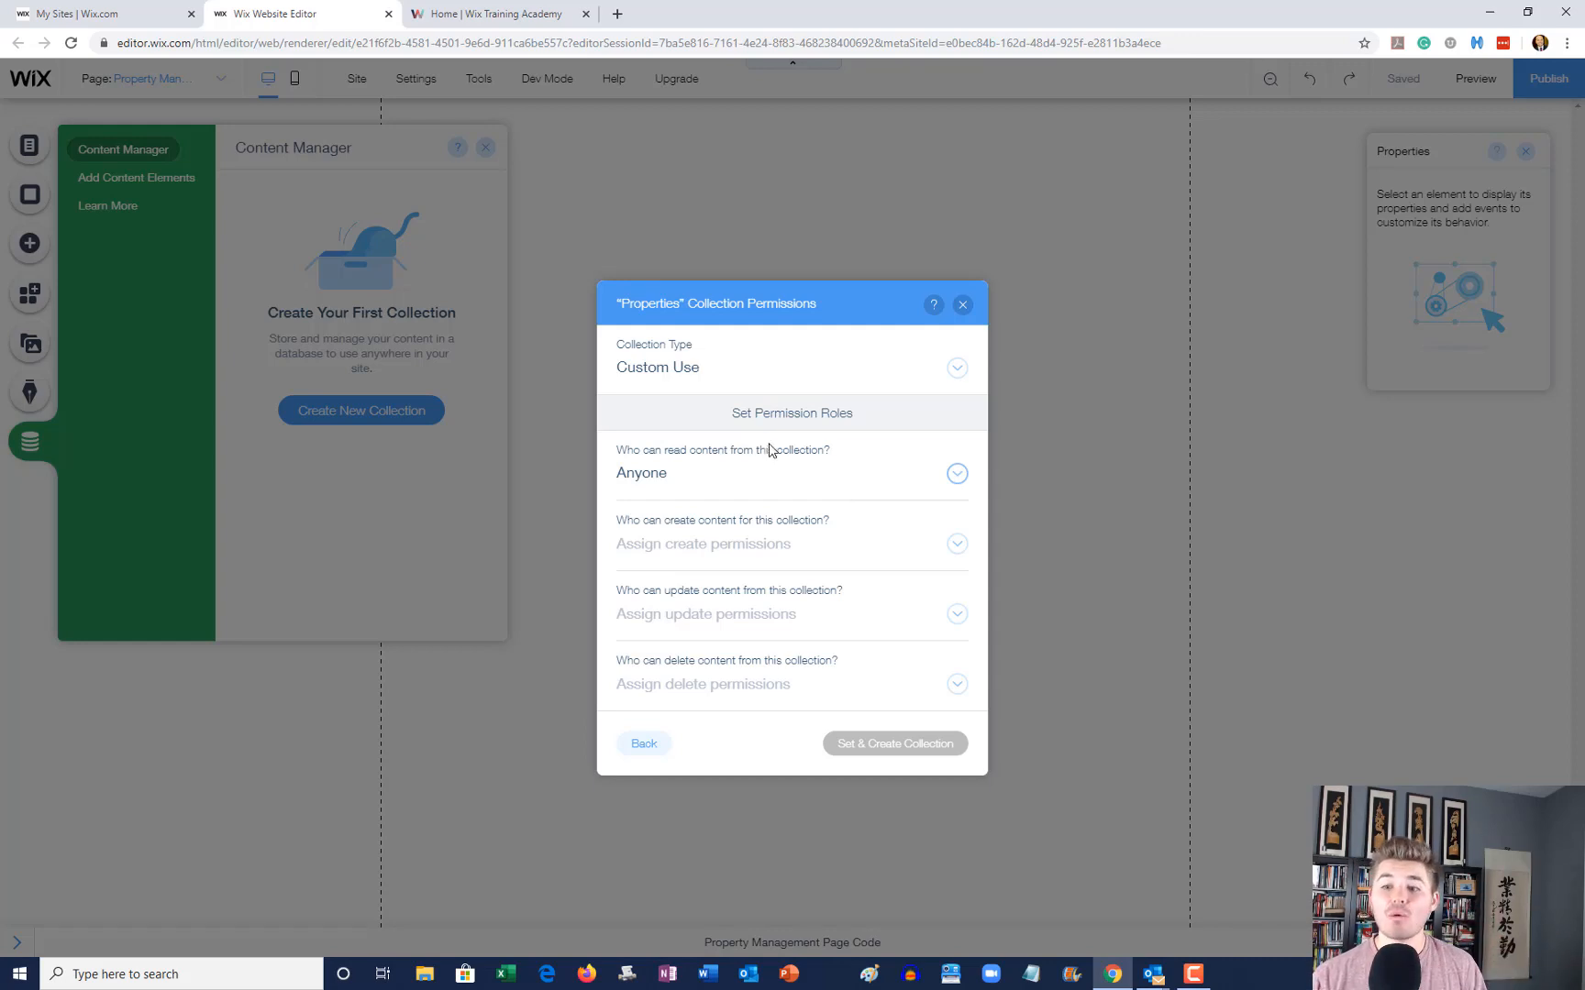
pyautogui.click(752, 547)
pyautogui.click(743, 601)
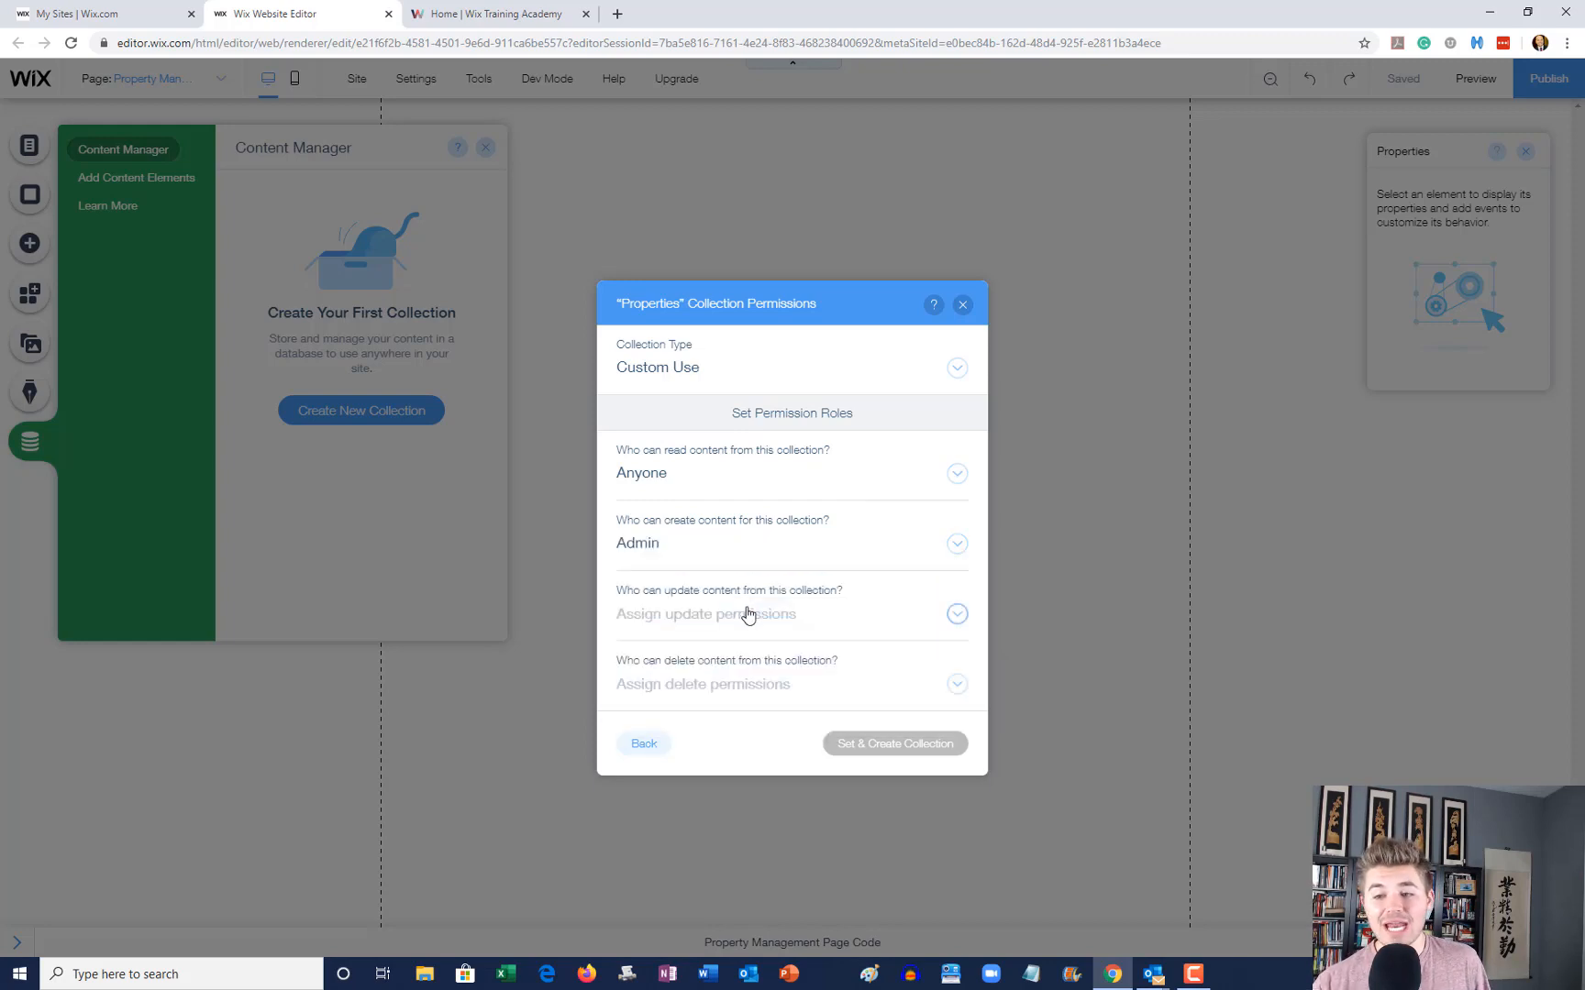
pyautogui.click(748, 614)
pyautogui.click(767, 407)
pyautogui.click(780, 688)
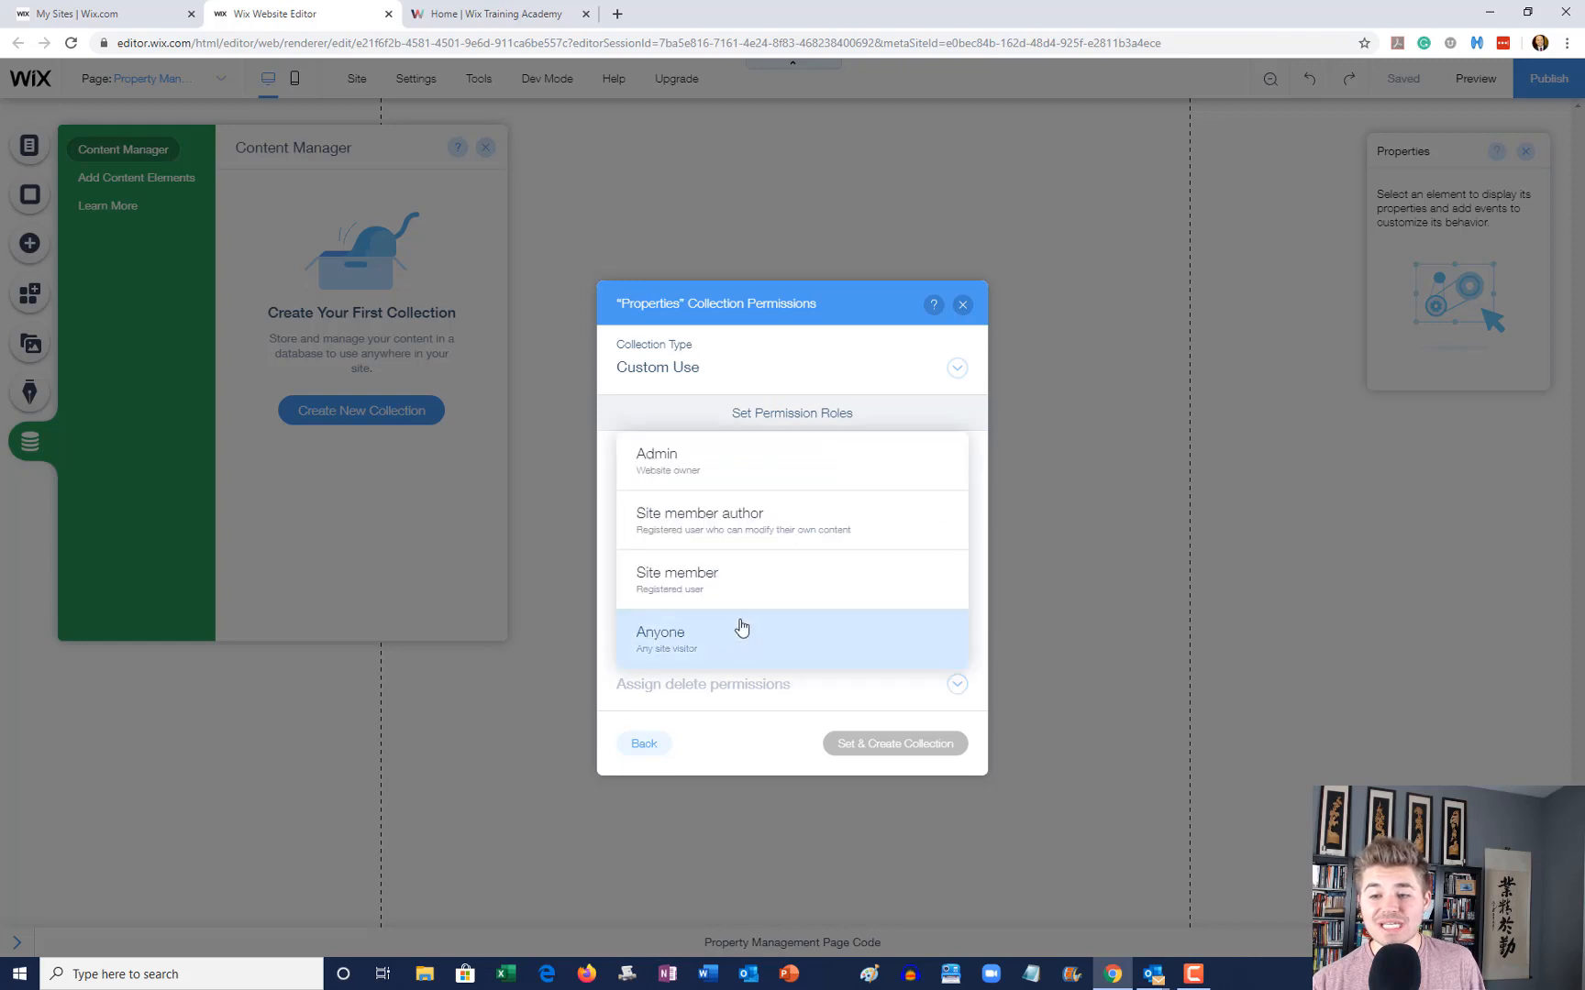
pyautogui.click(714, 460)
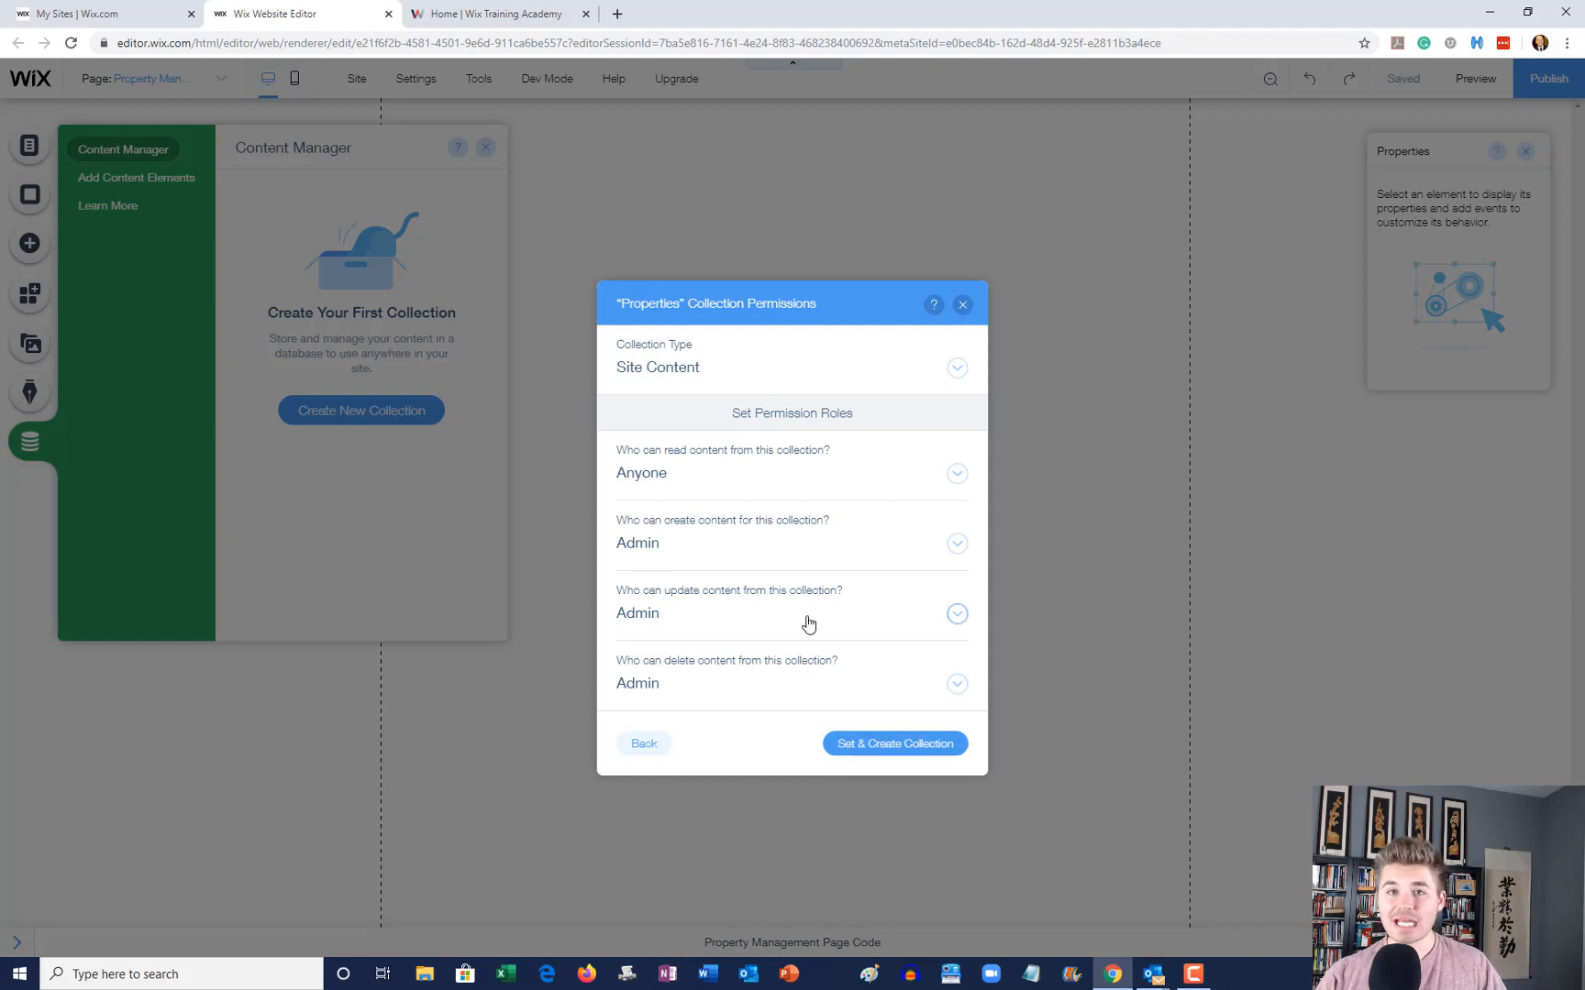
pyautogui.click(908, 754)
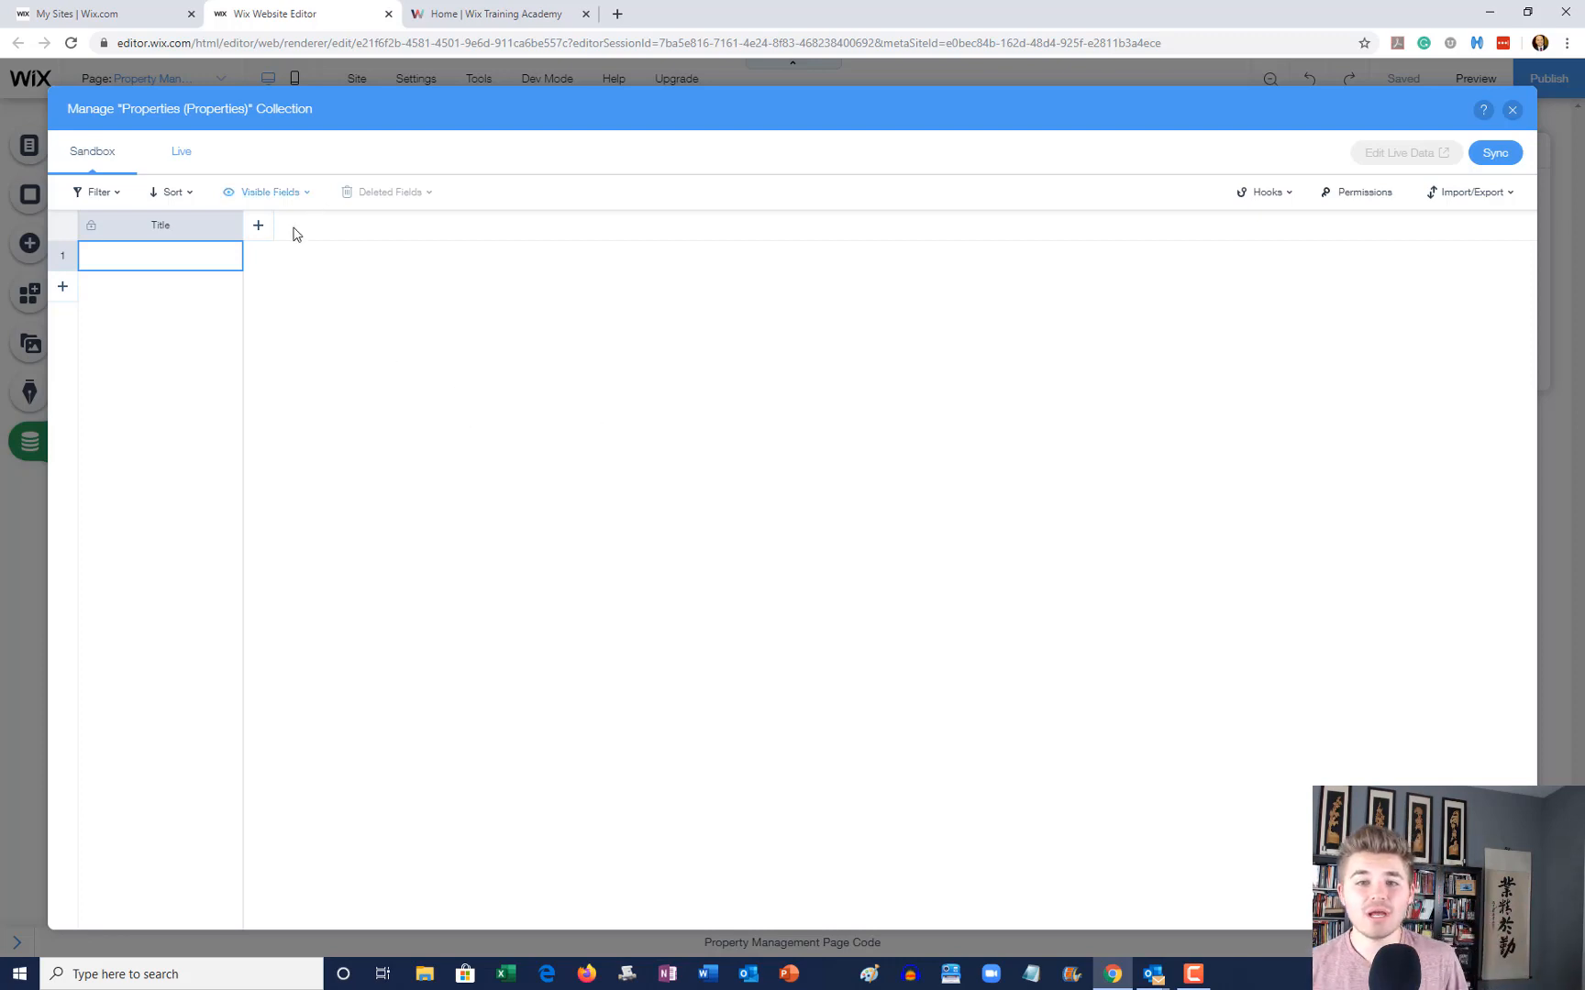
# Step: Add a field named "Address" with the Address field type to the Properties collection
pyautogui.click(265, 239)
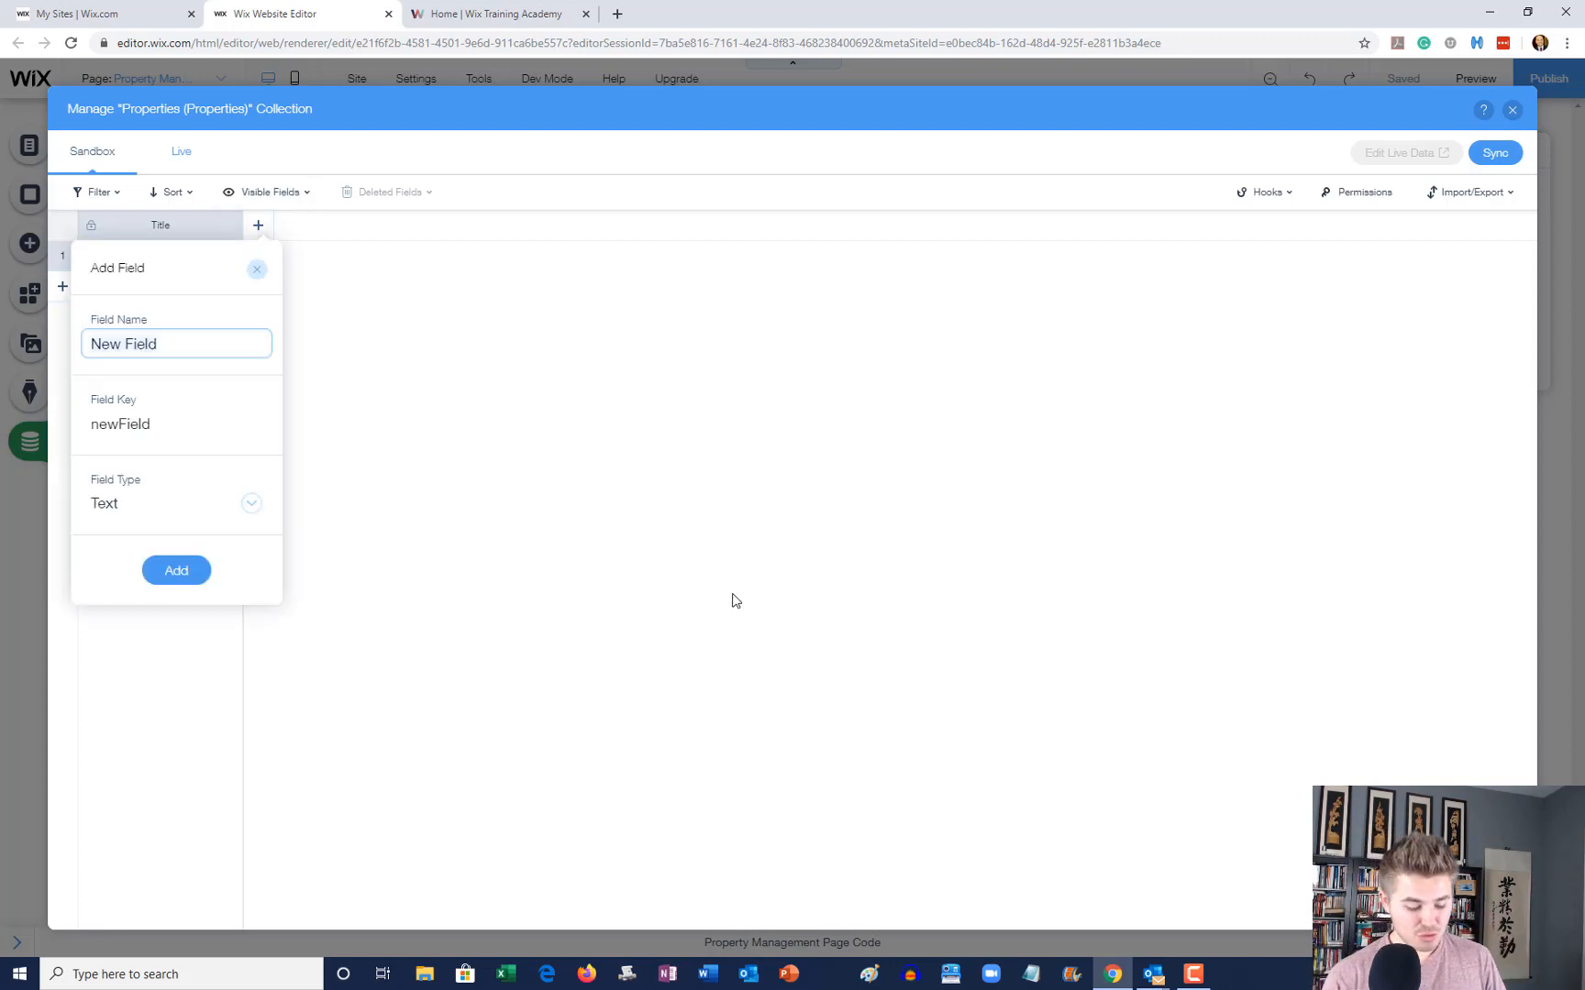
pyautogui.write('Address')
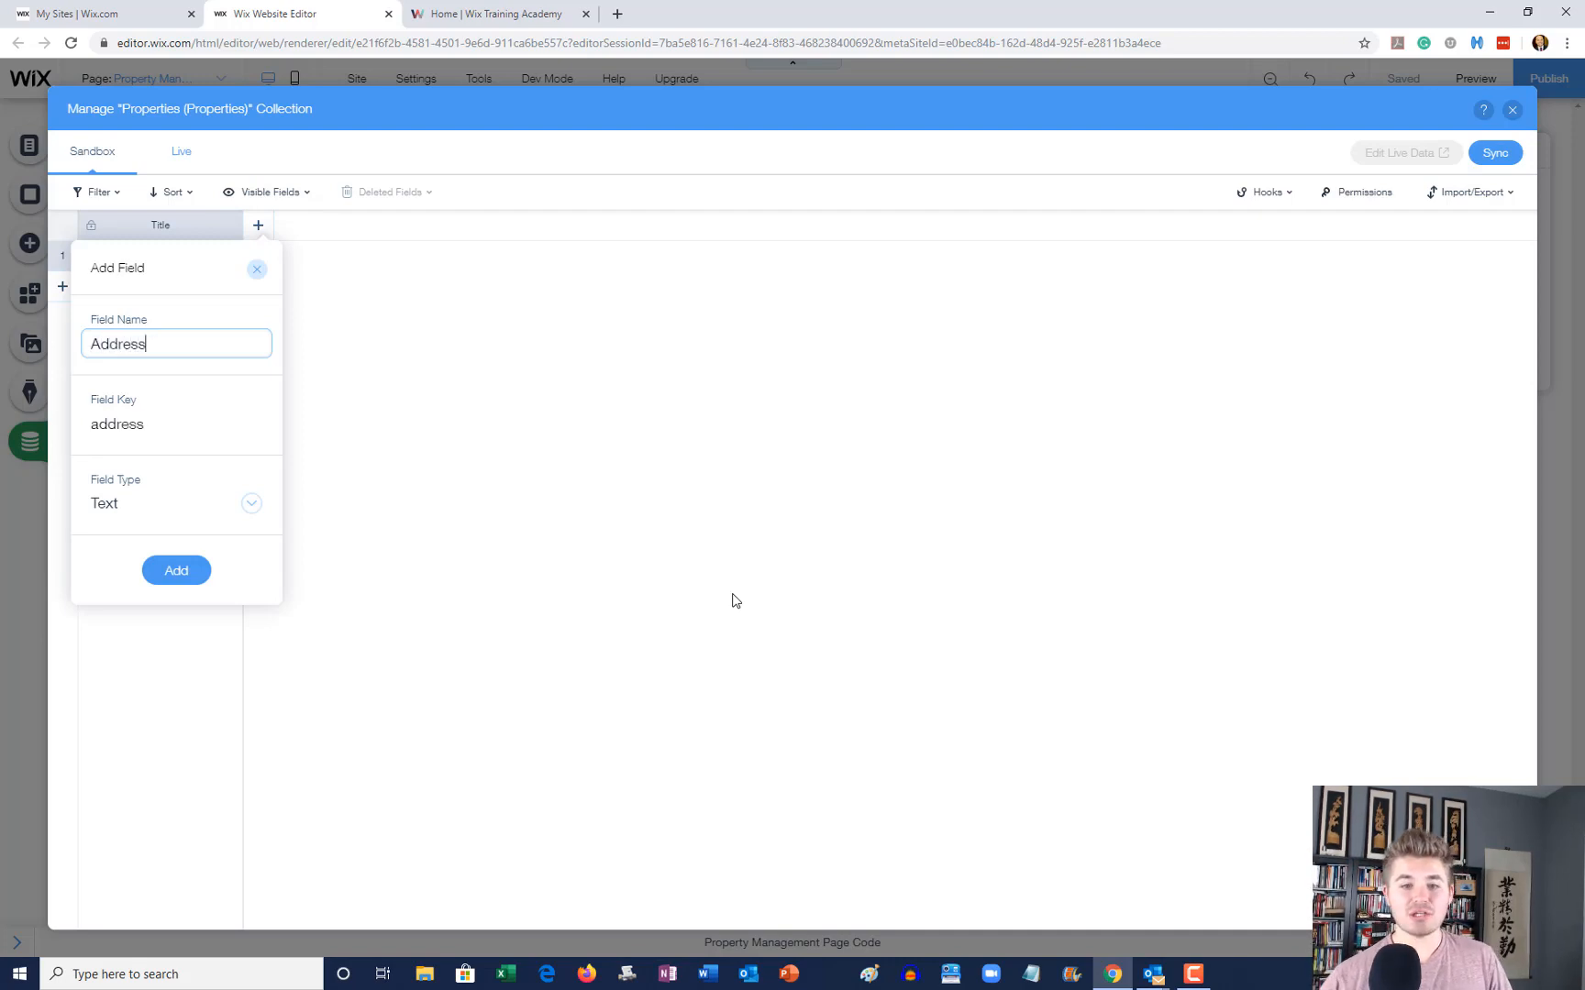
pyautogui.click(220, 514)
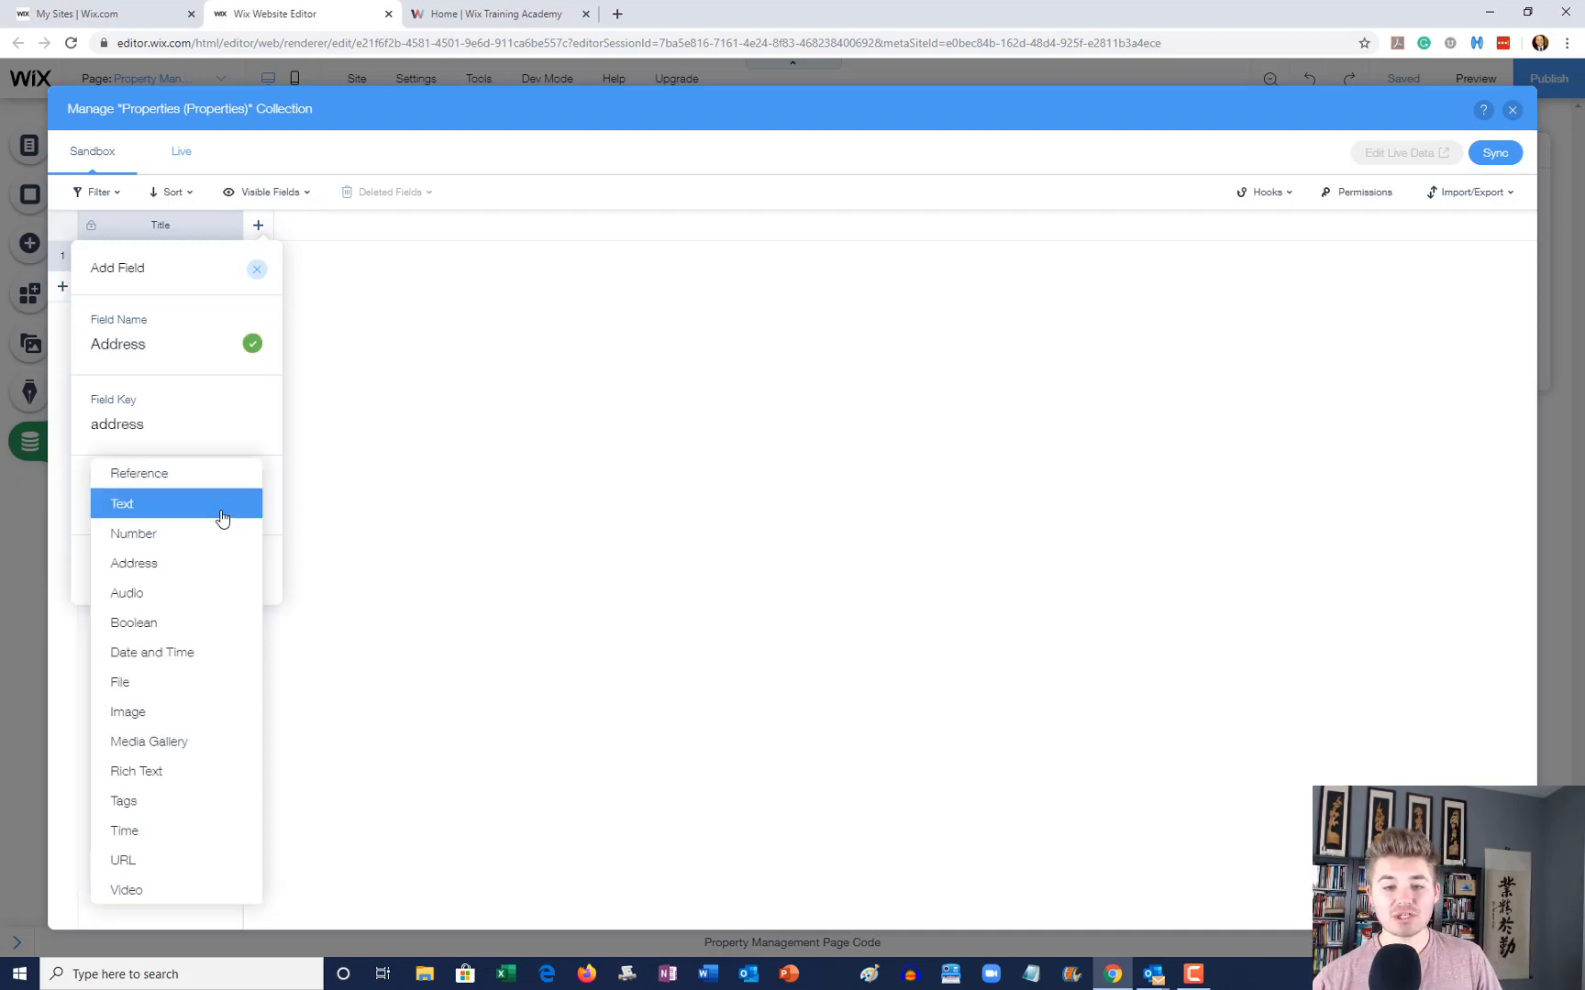
pyautogui.click(177, 565)
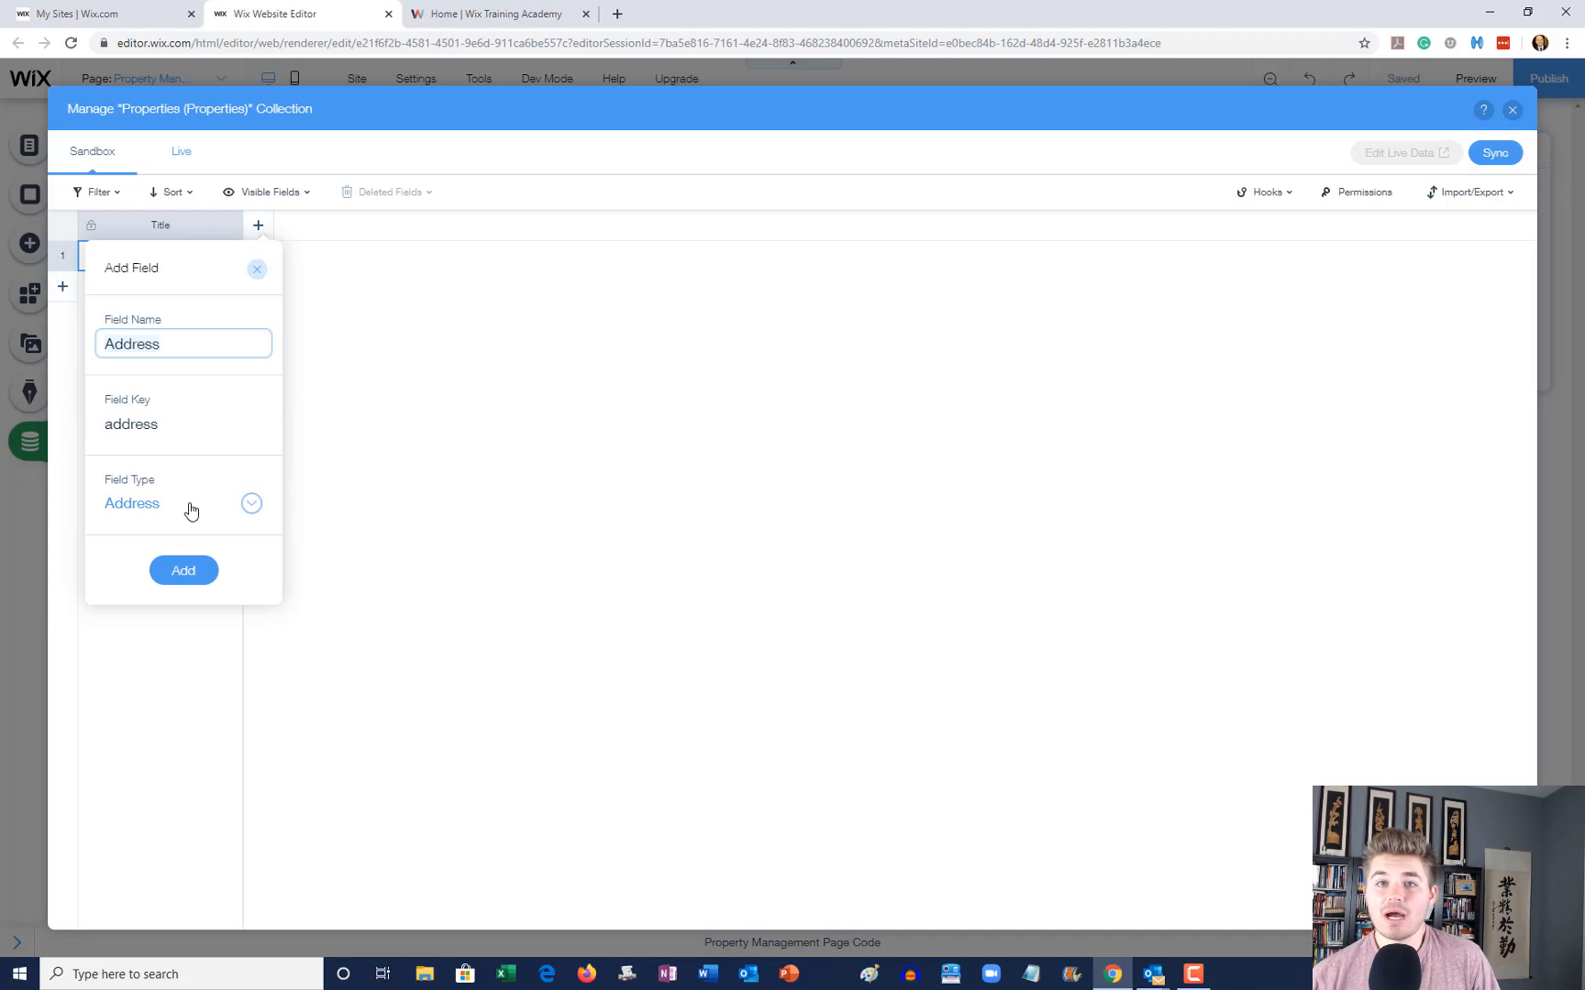
pyautogui.click(206, 574)
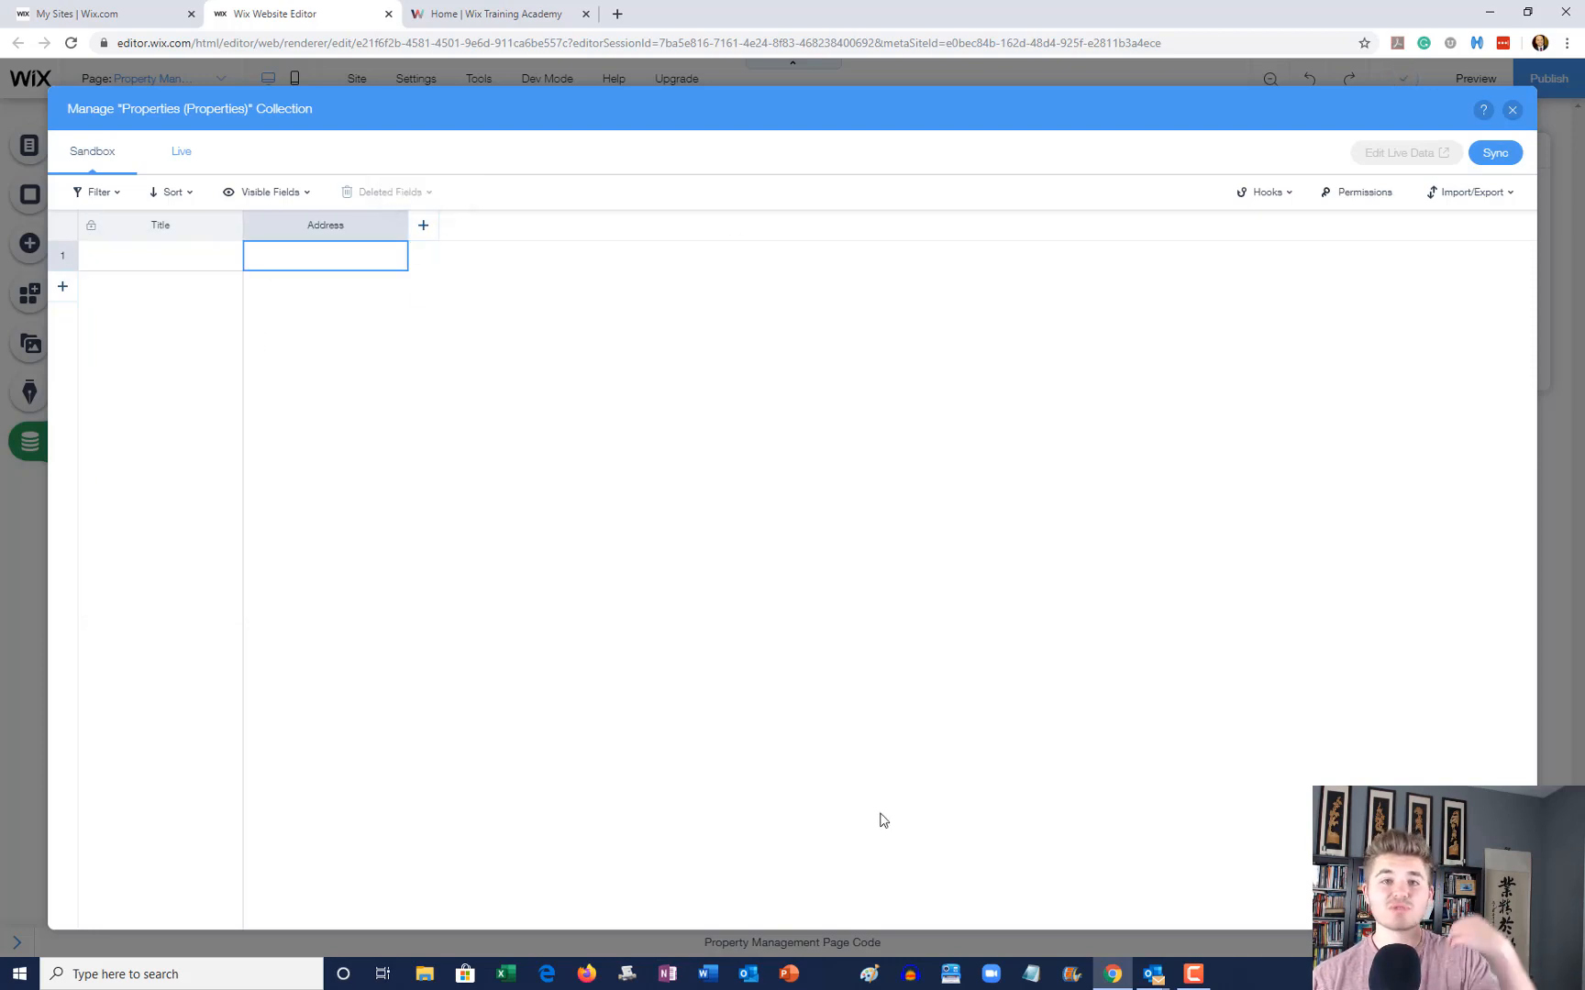
# Step: Add a field named "Property Photo" with the Image field type to the Properties collection
pyautogui.click(423, 226)
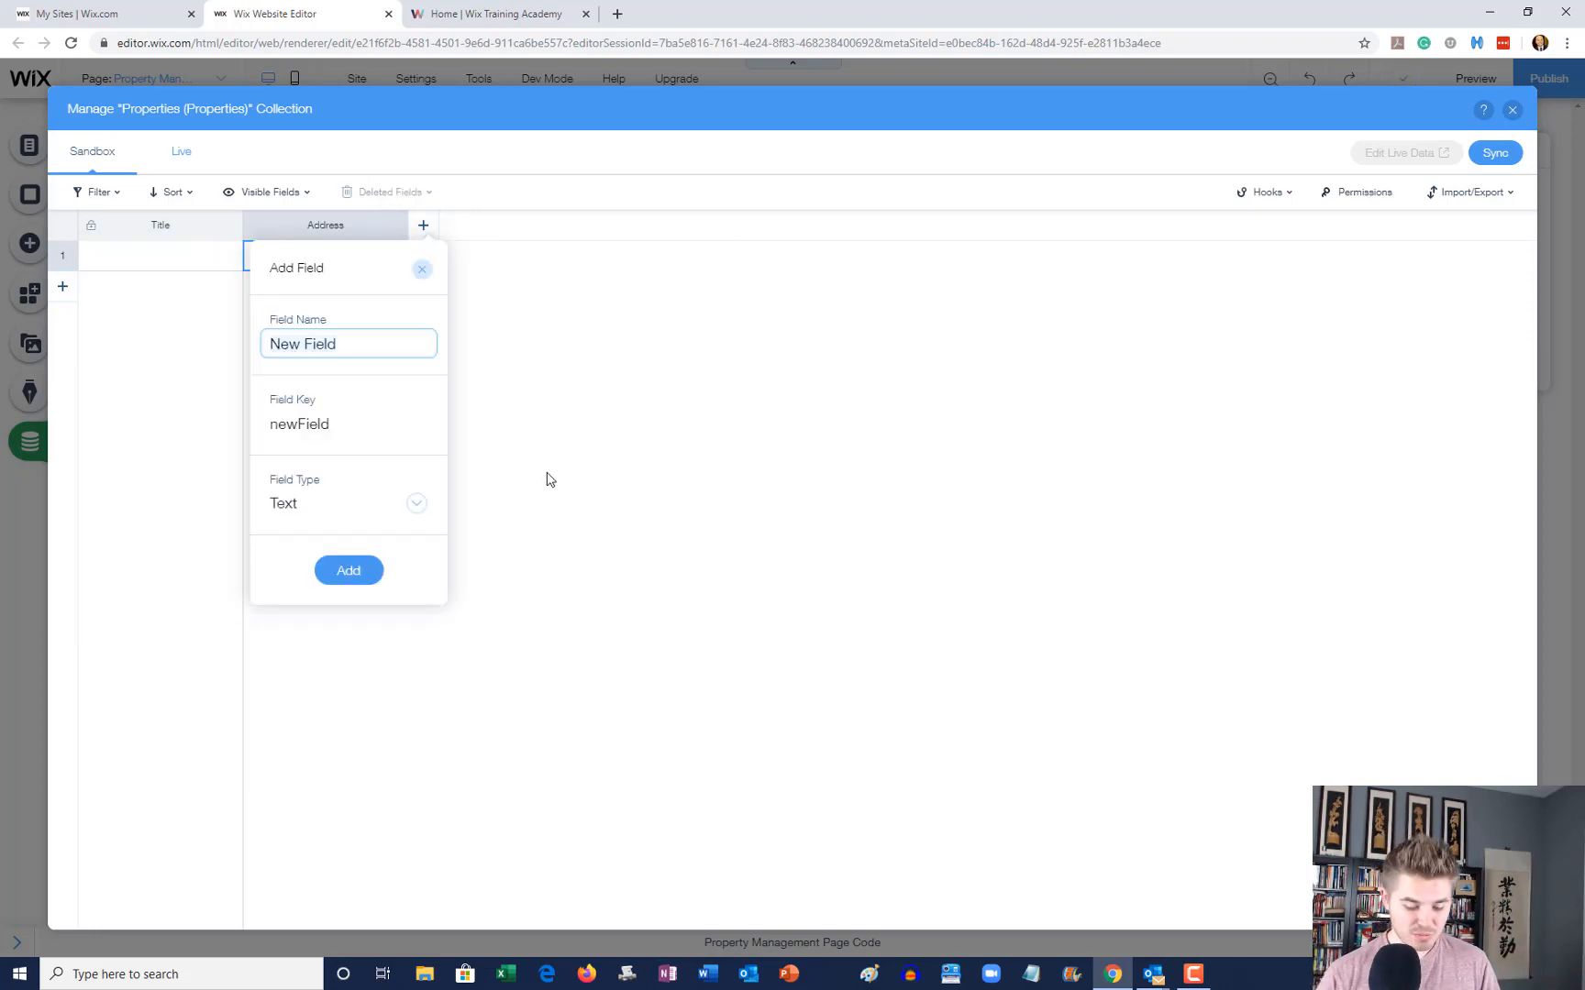
pyautogui.write('Property ')
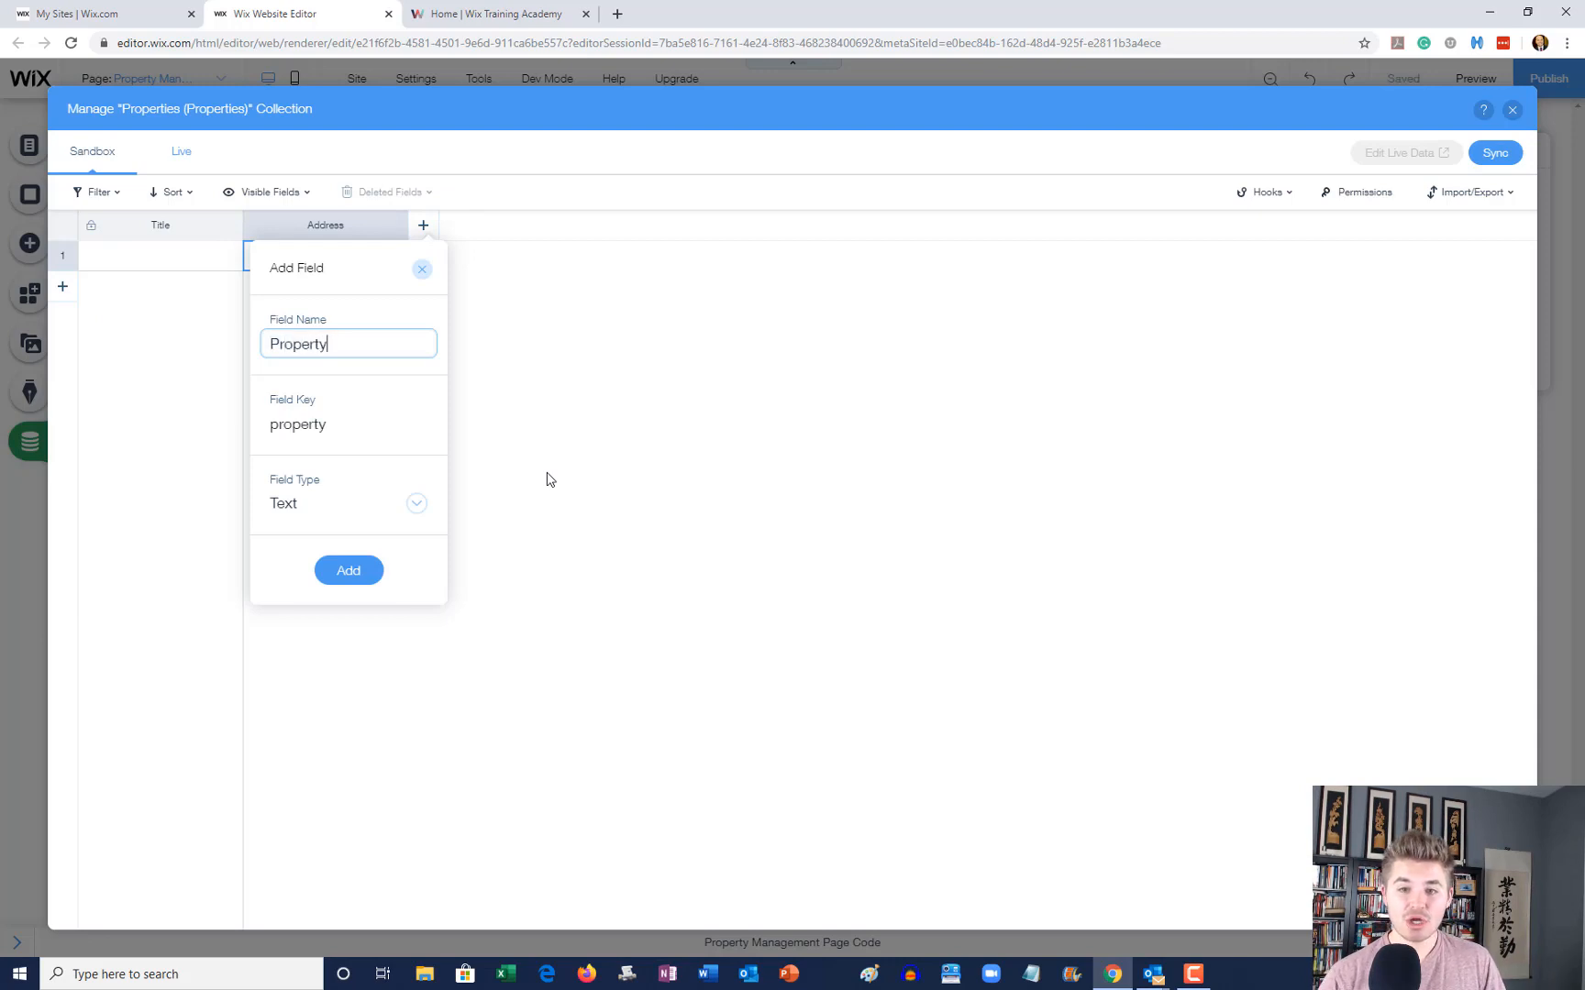
pyautogui.write('Photo')
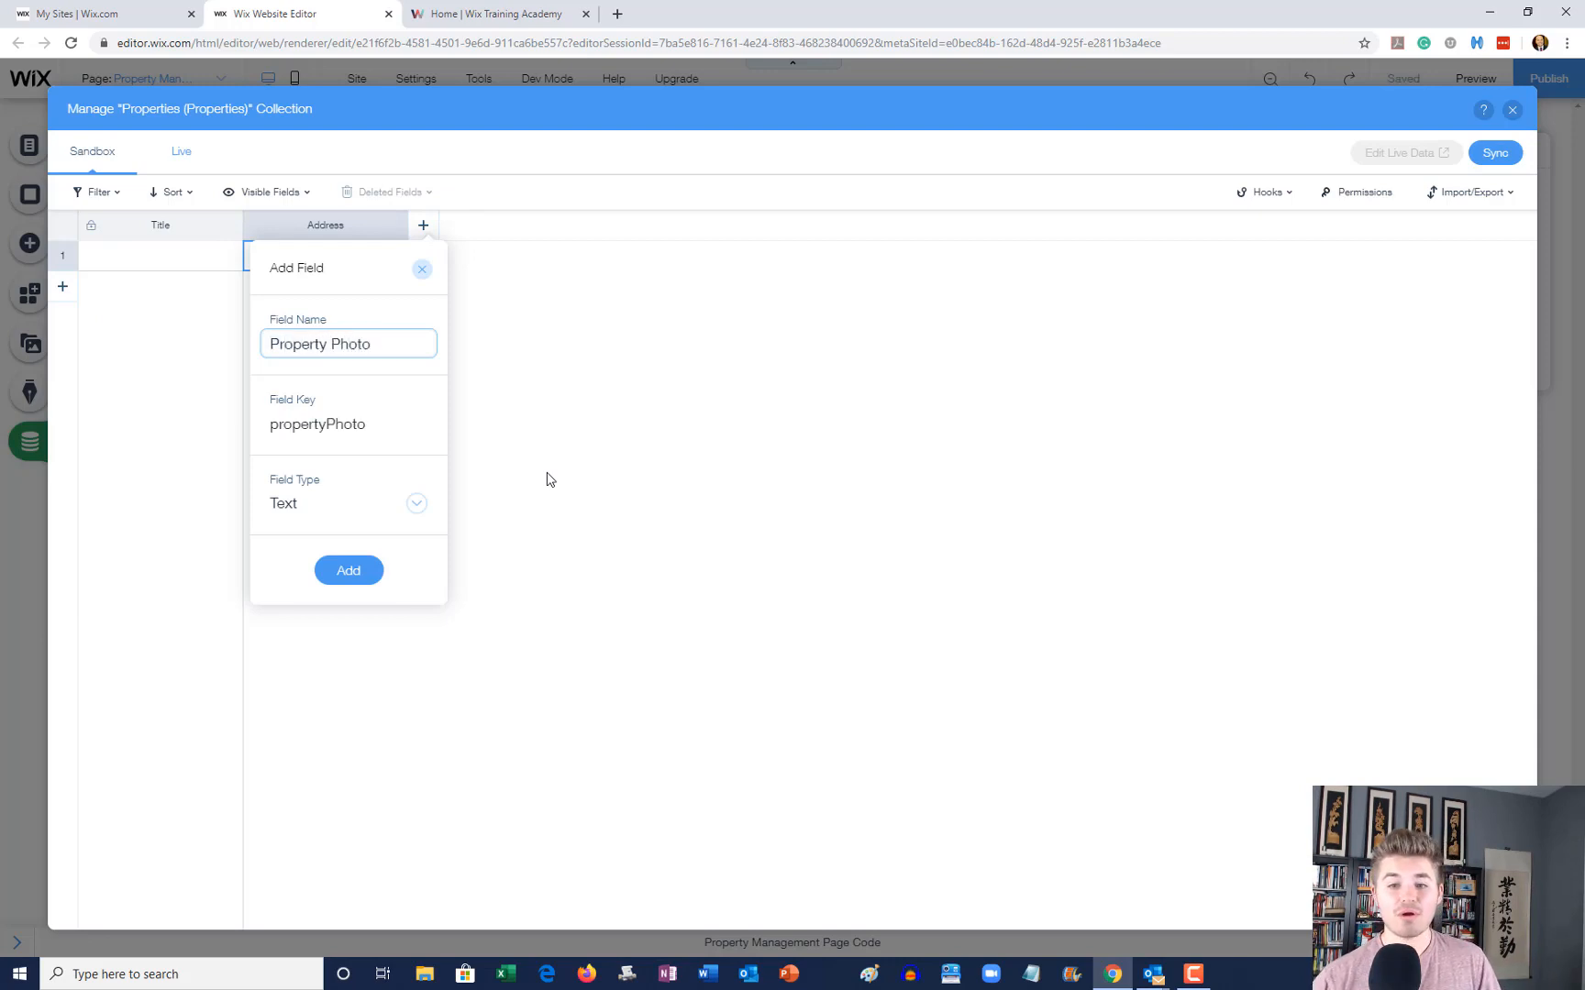
pyautogui.click(340, 503)
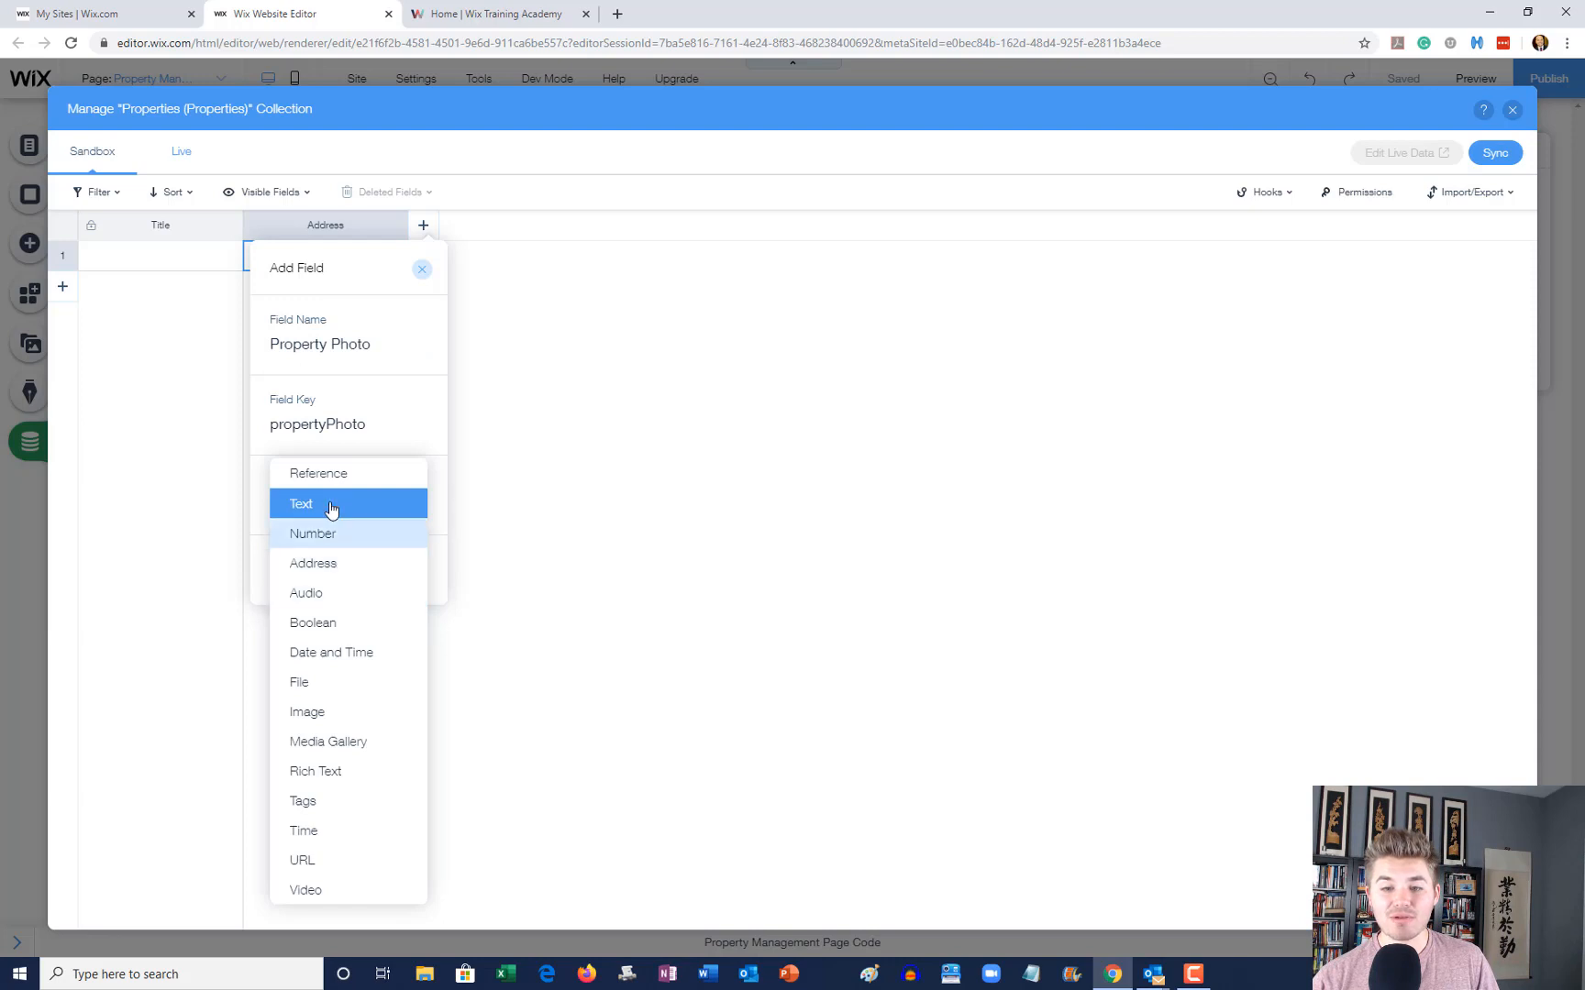
pyautogui.click(338, 714)
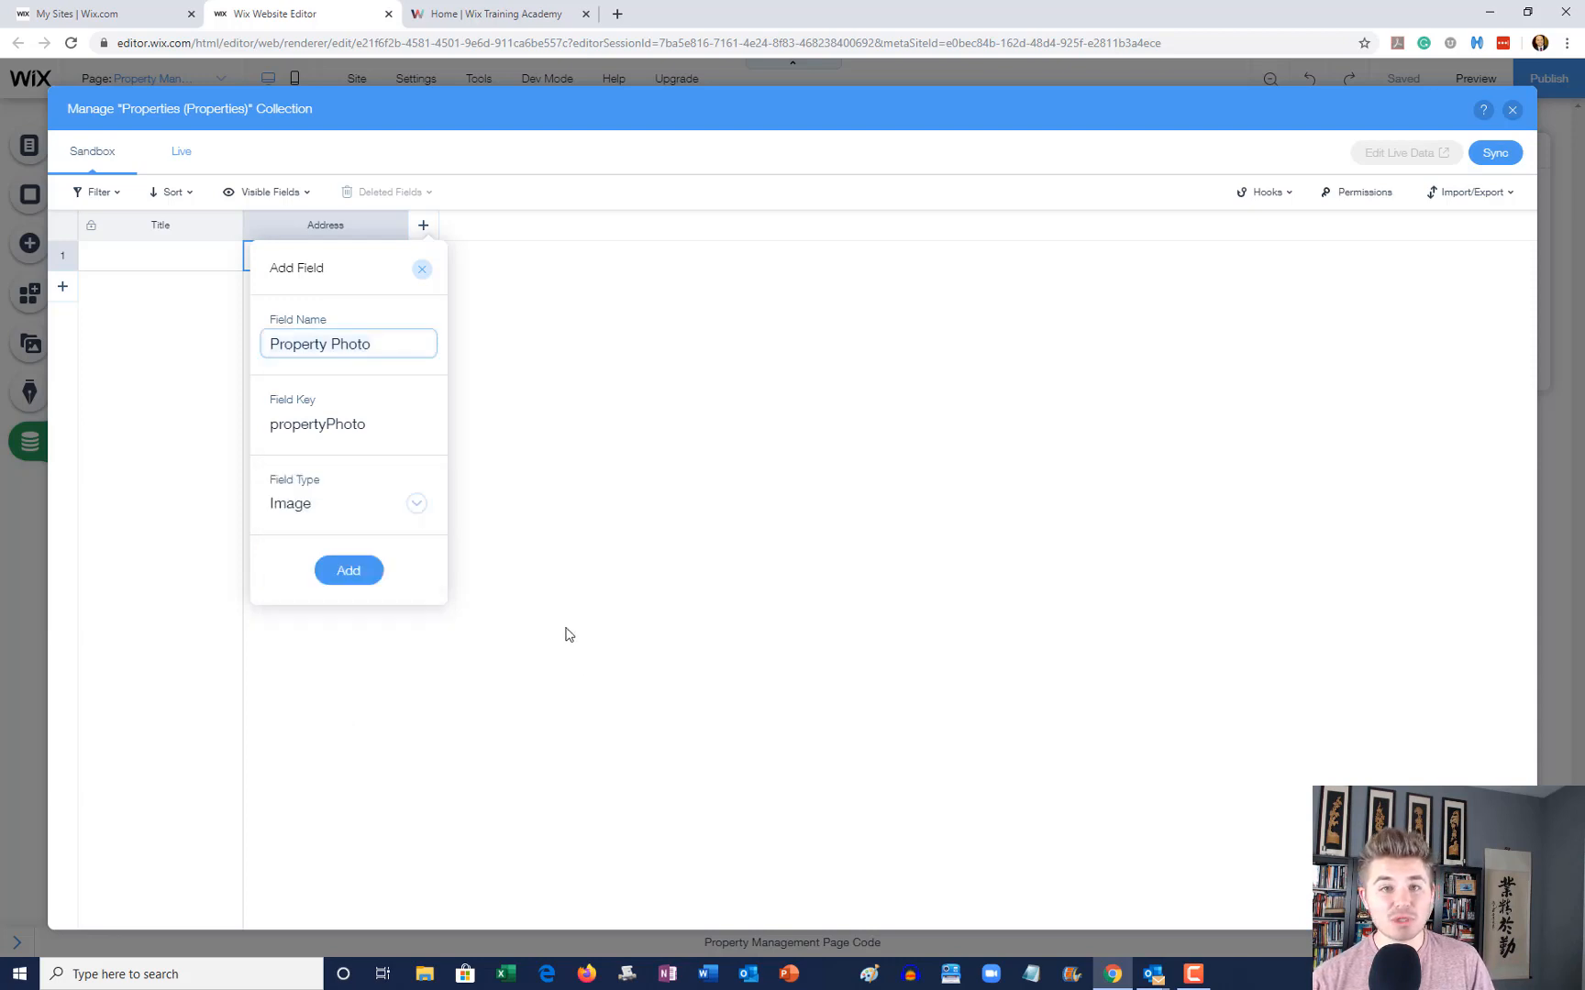
pyautogui.click(347, 572)
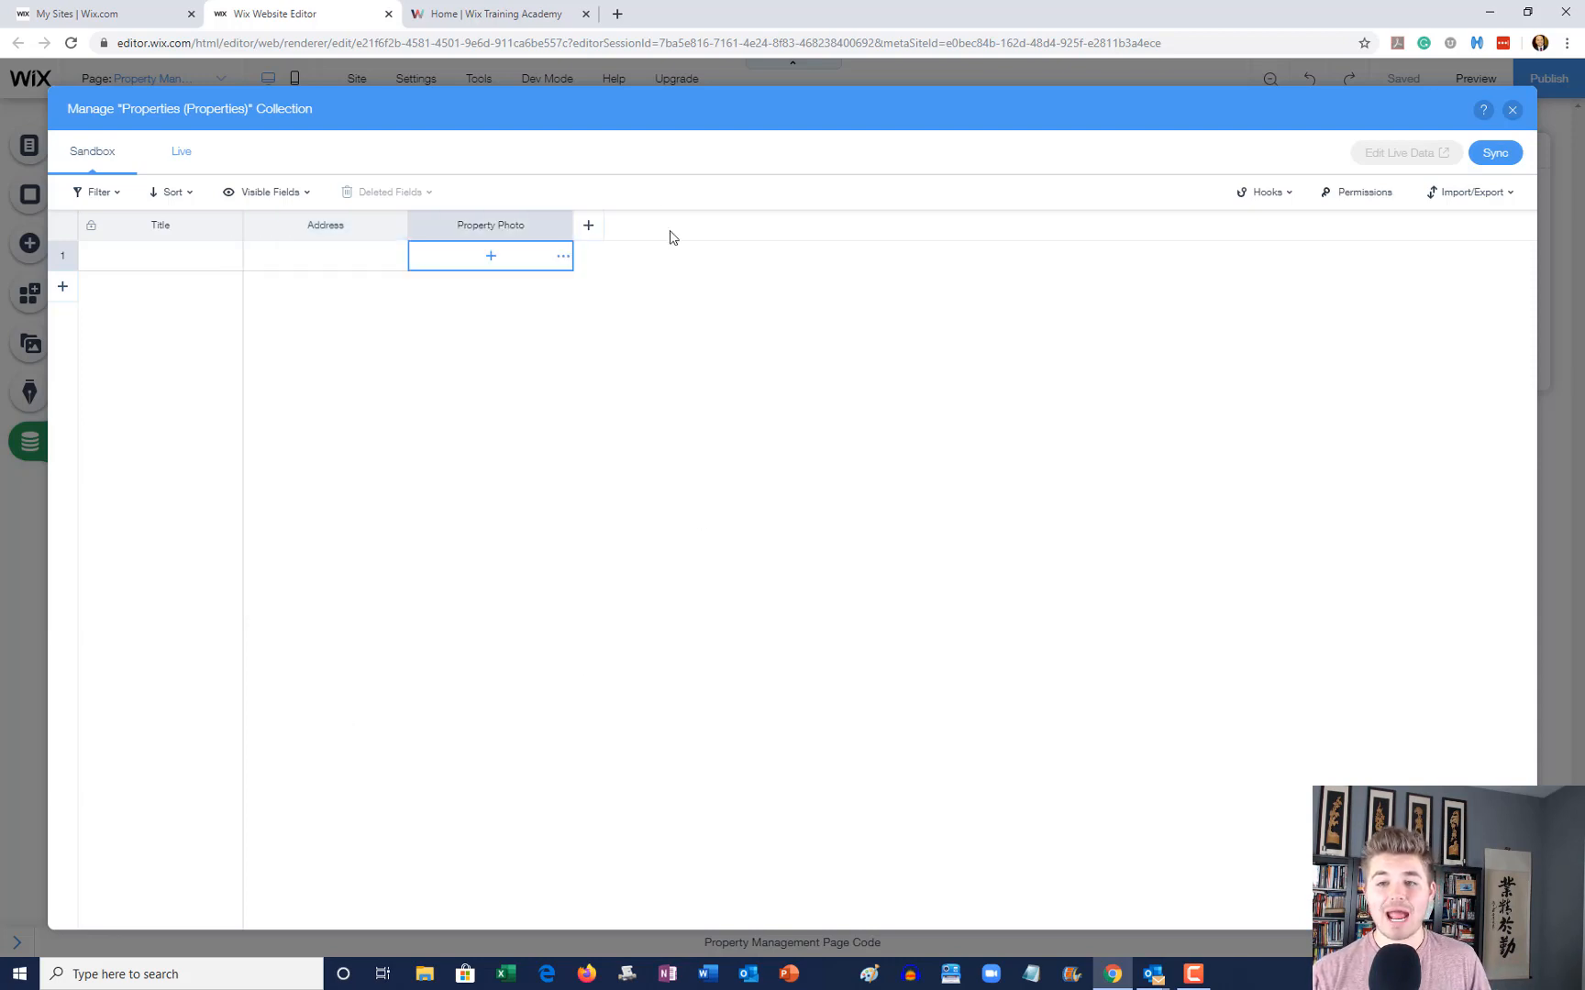
# Step: Add a text field named "Number of Rooms" to the Properties collection and close the collection
pyautogui.click(588, 225)
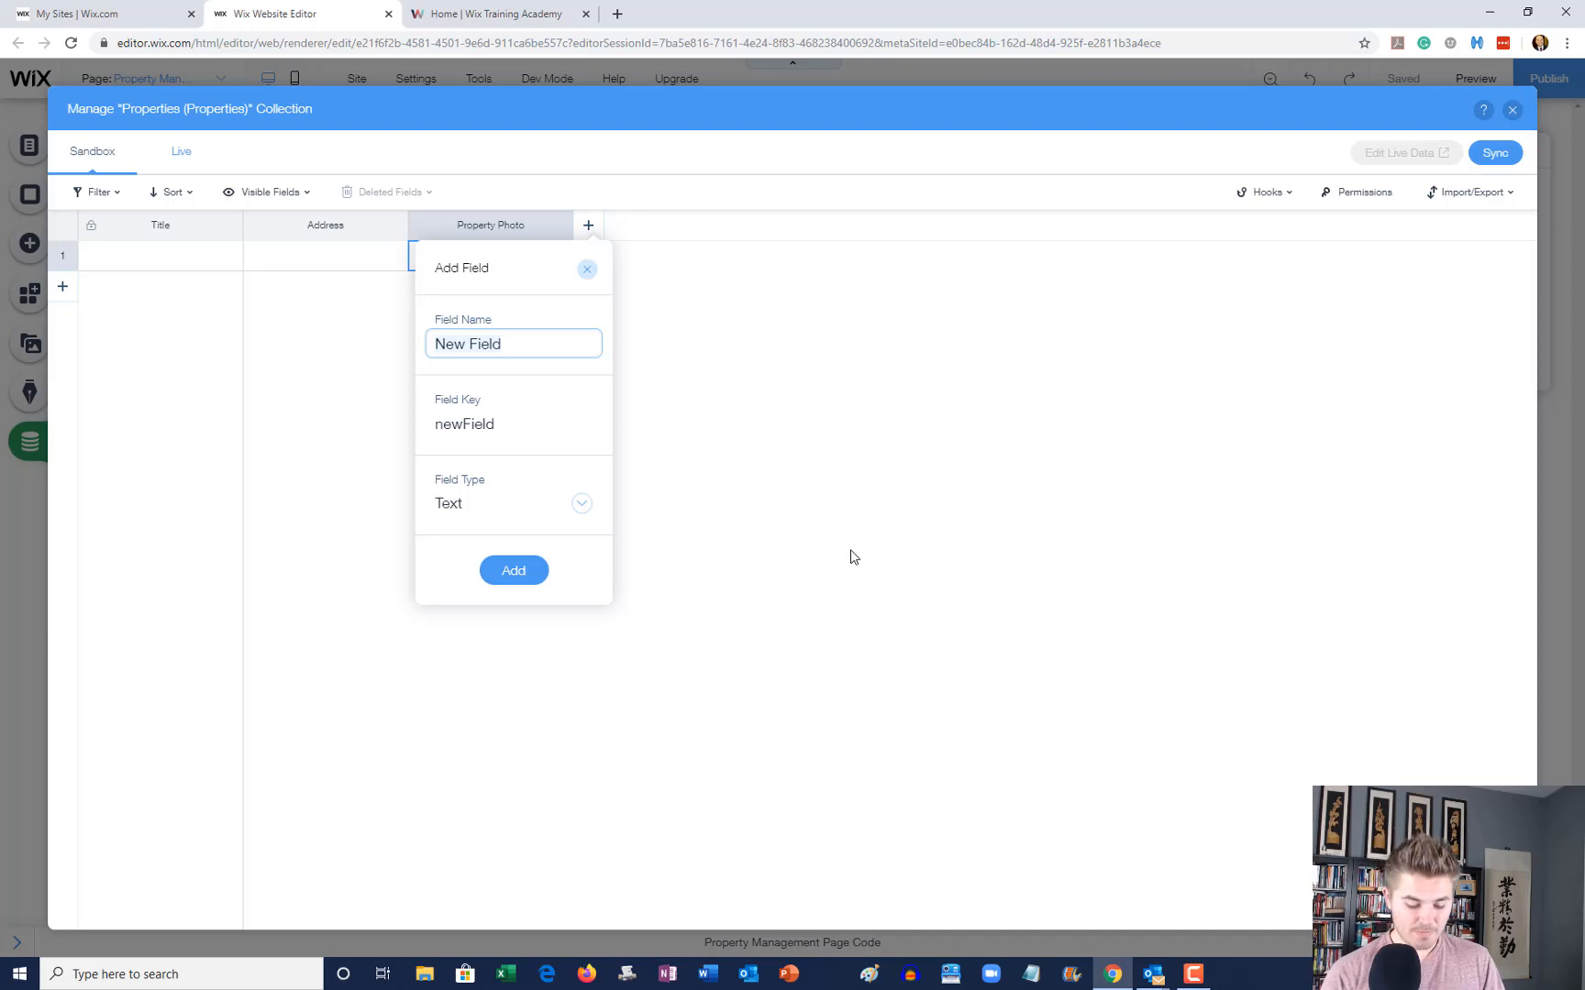
pyautogui.write('Nuk')
pyautogui.press('BackSpace')
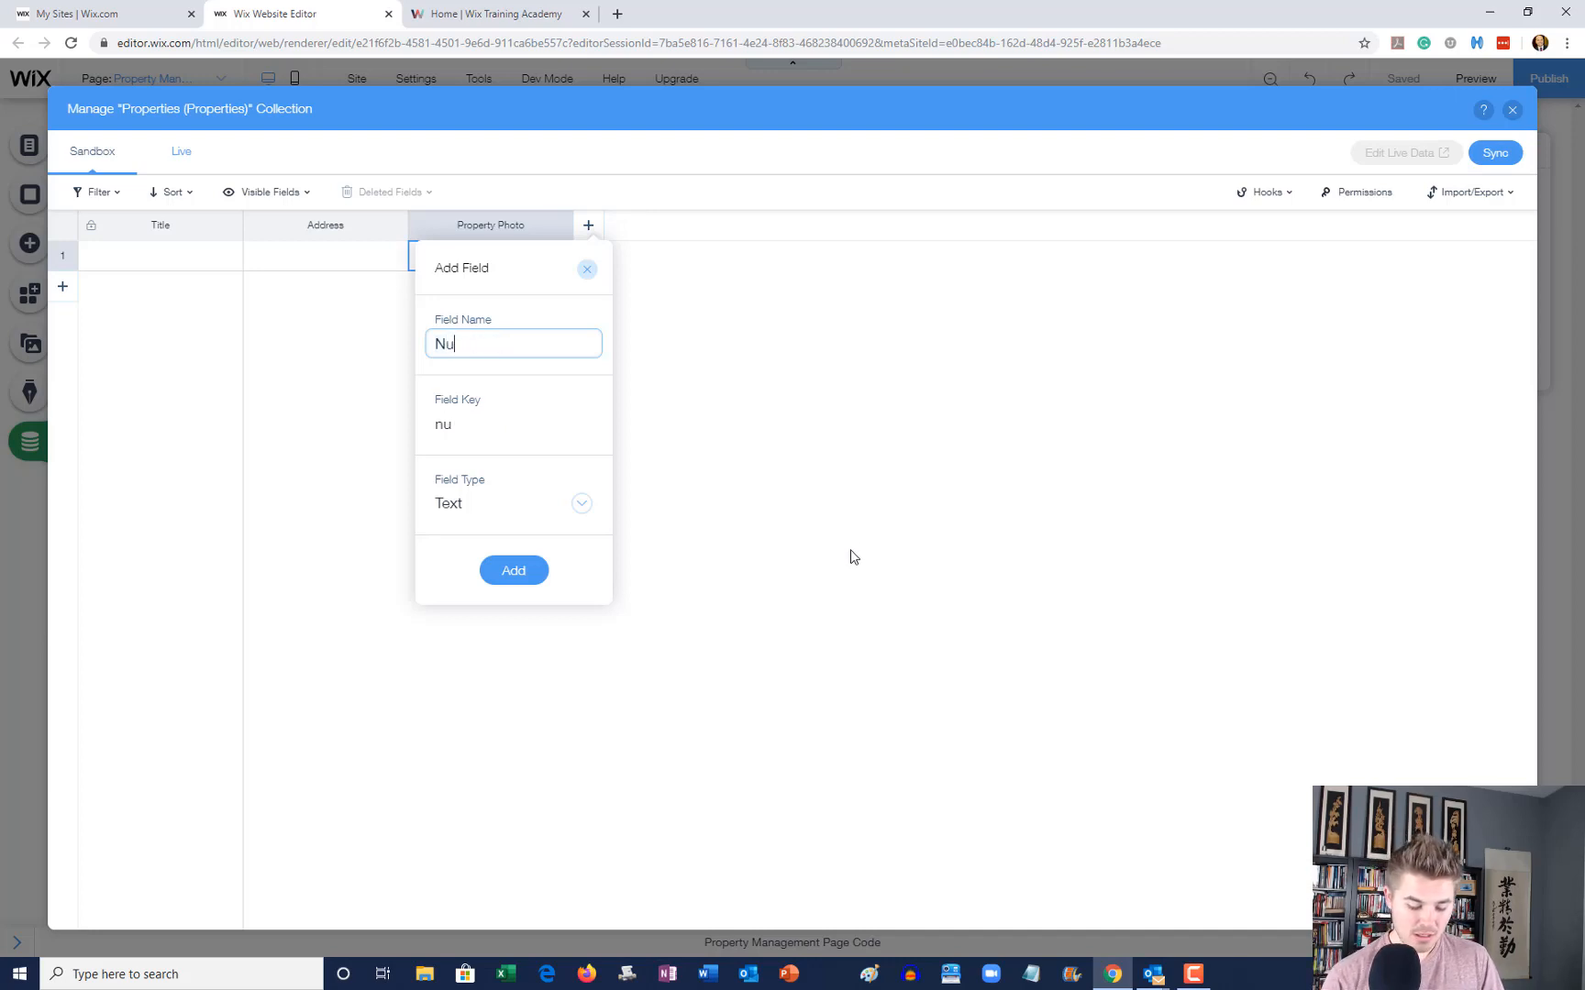
pyautogui.write('mber of Be')
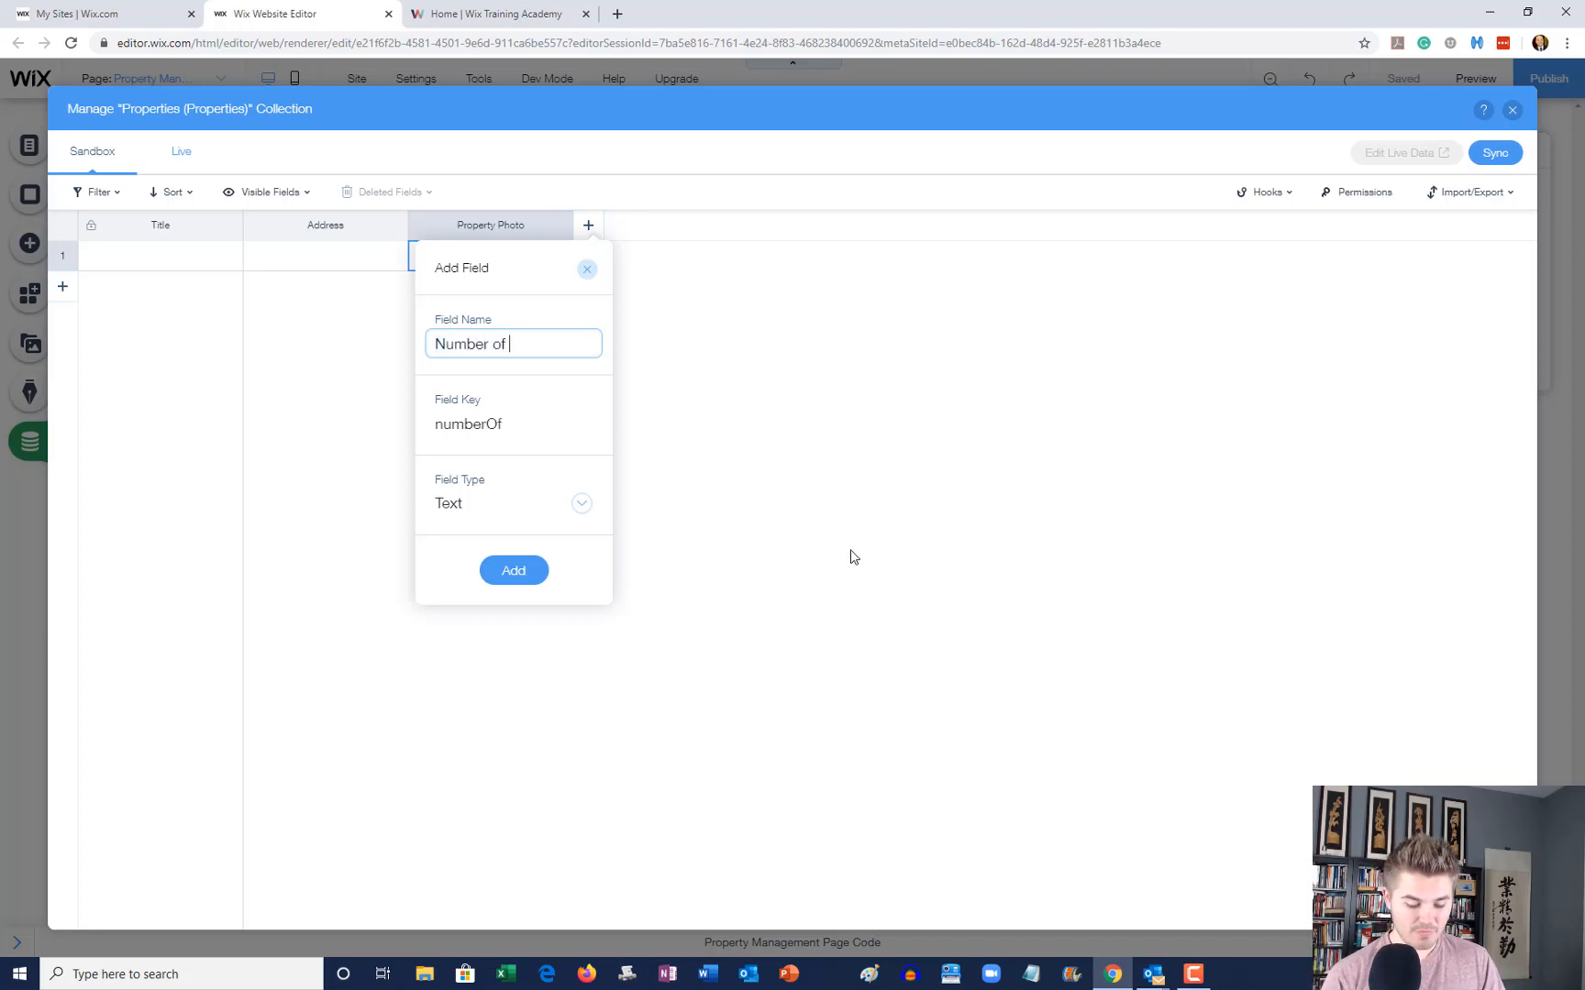
pyautogui.press('BackSpace')
pyautogui.press('BackSpace')
pyautogui.write('Rooms/')
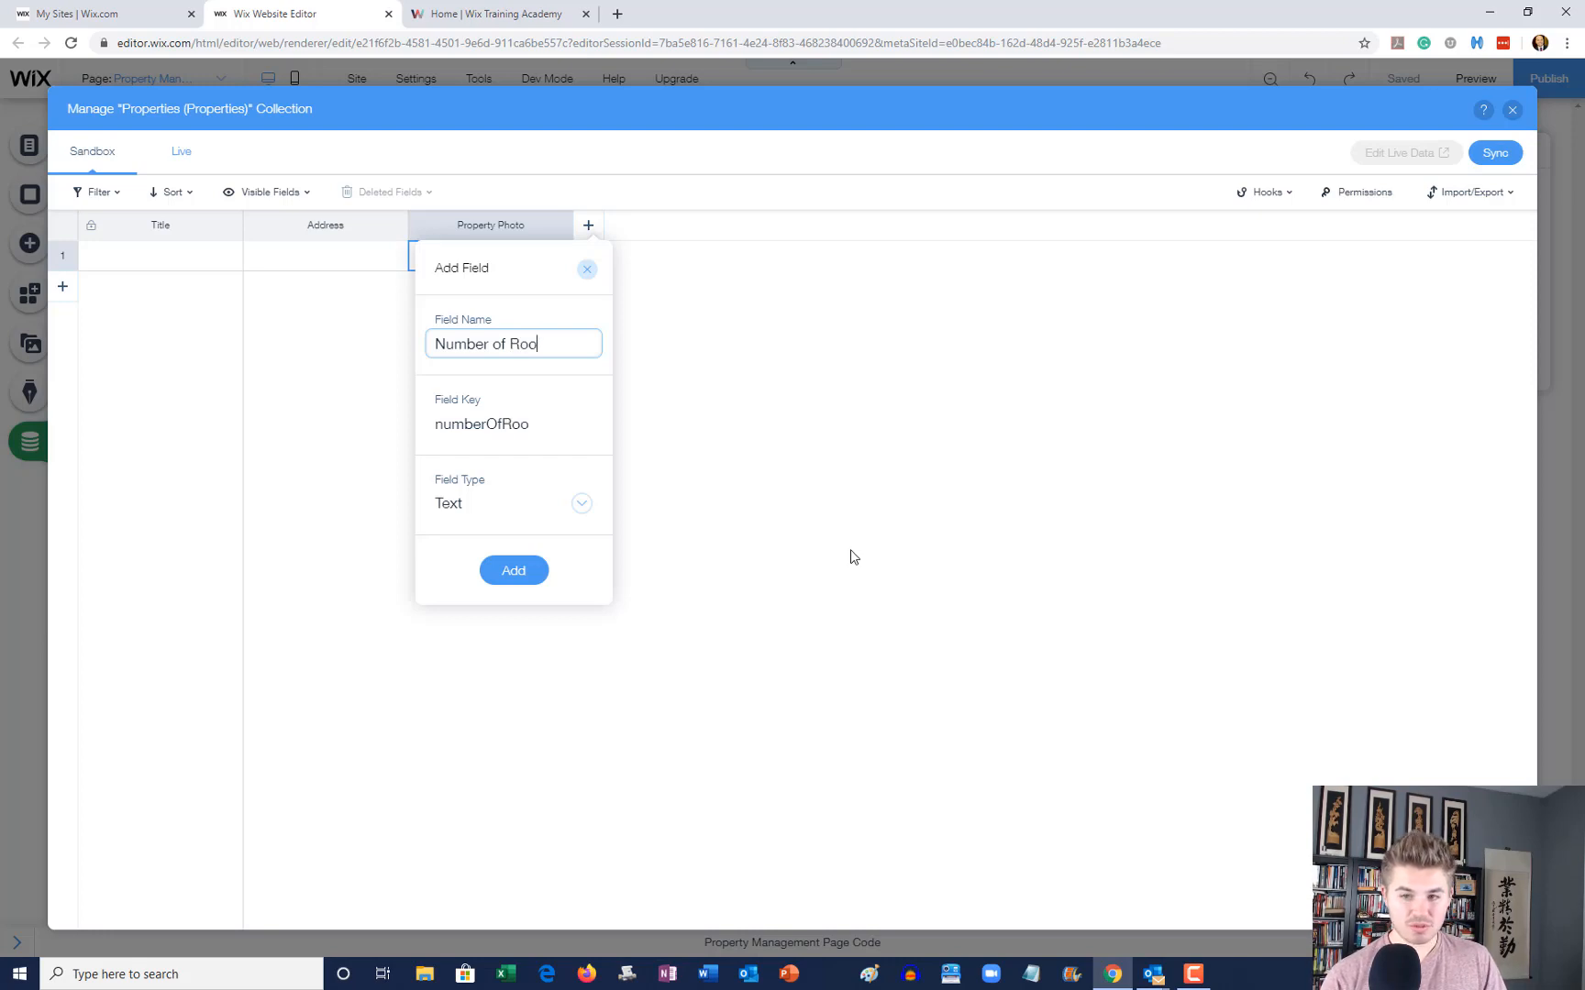
pyautogui.press('BackSpace')
pyautogui.press('BackSpace')
pyautogui.write('s')
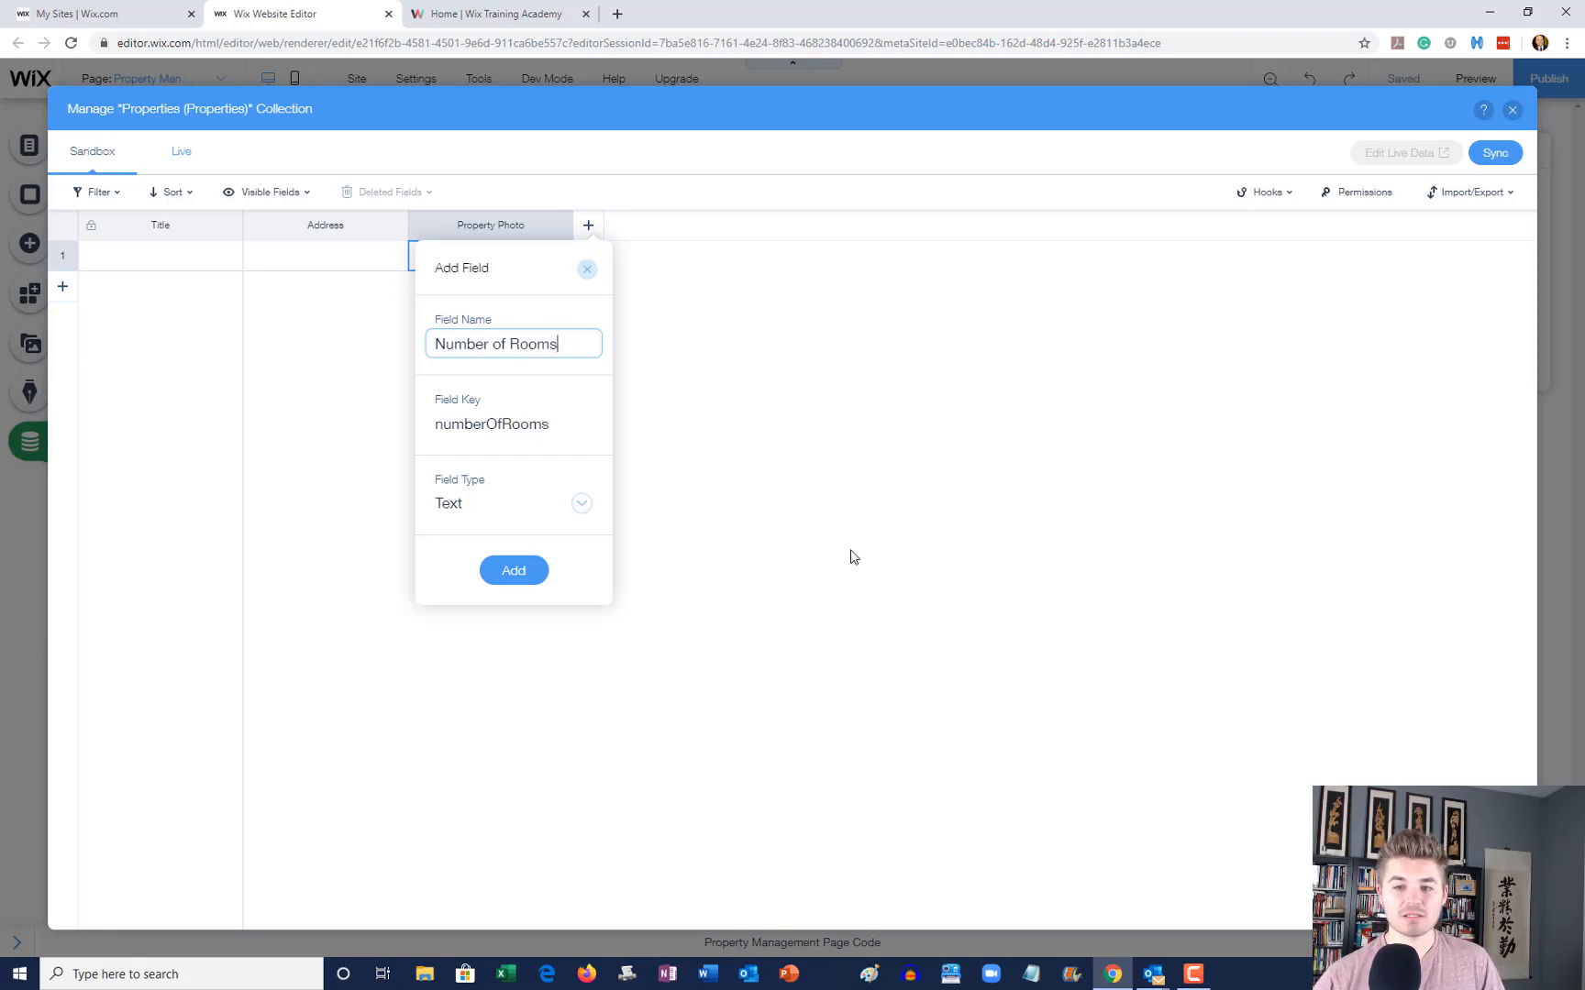
pyautogui.click(524, 573)
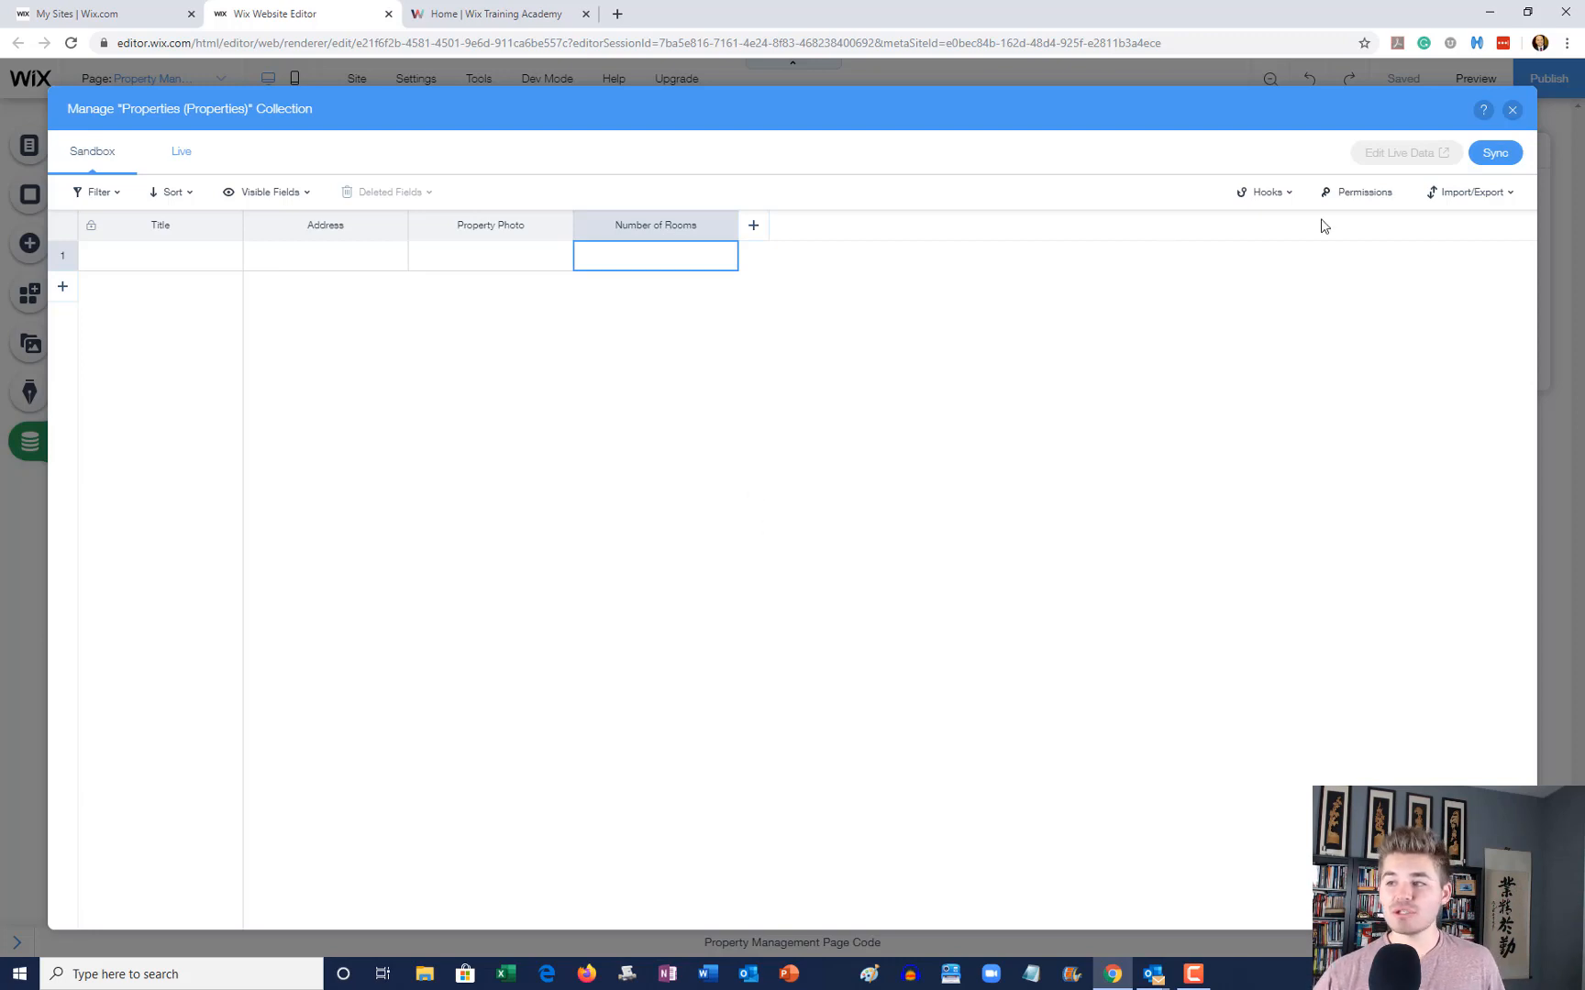
pyautogui.click(1512, 112)
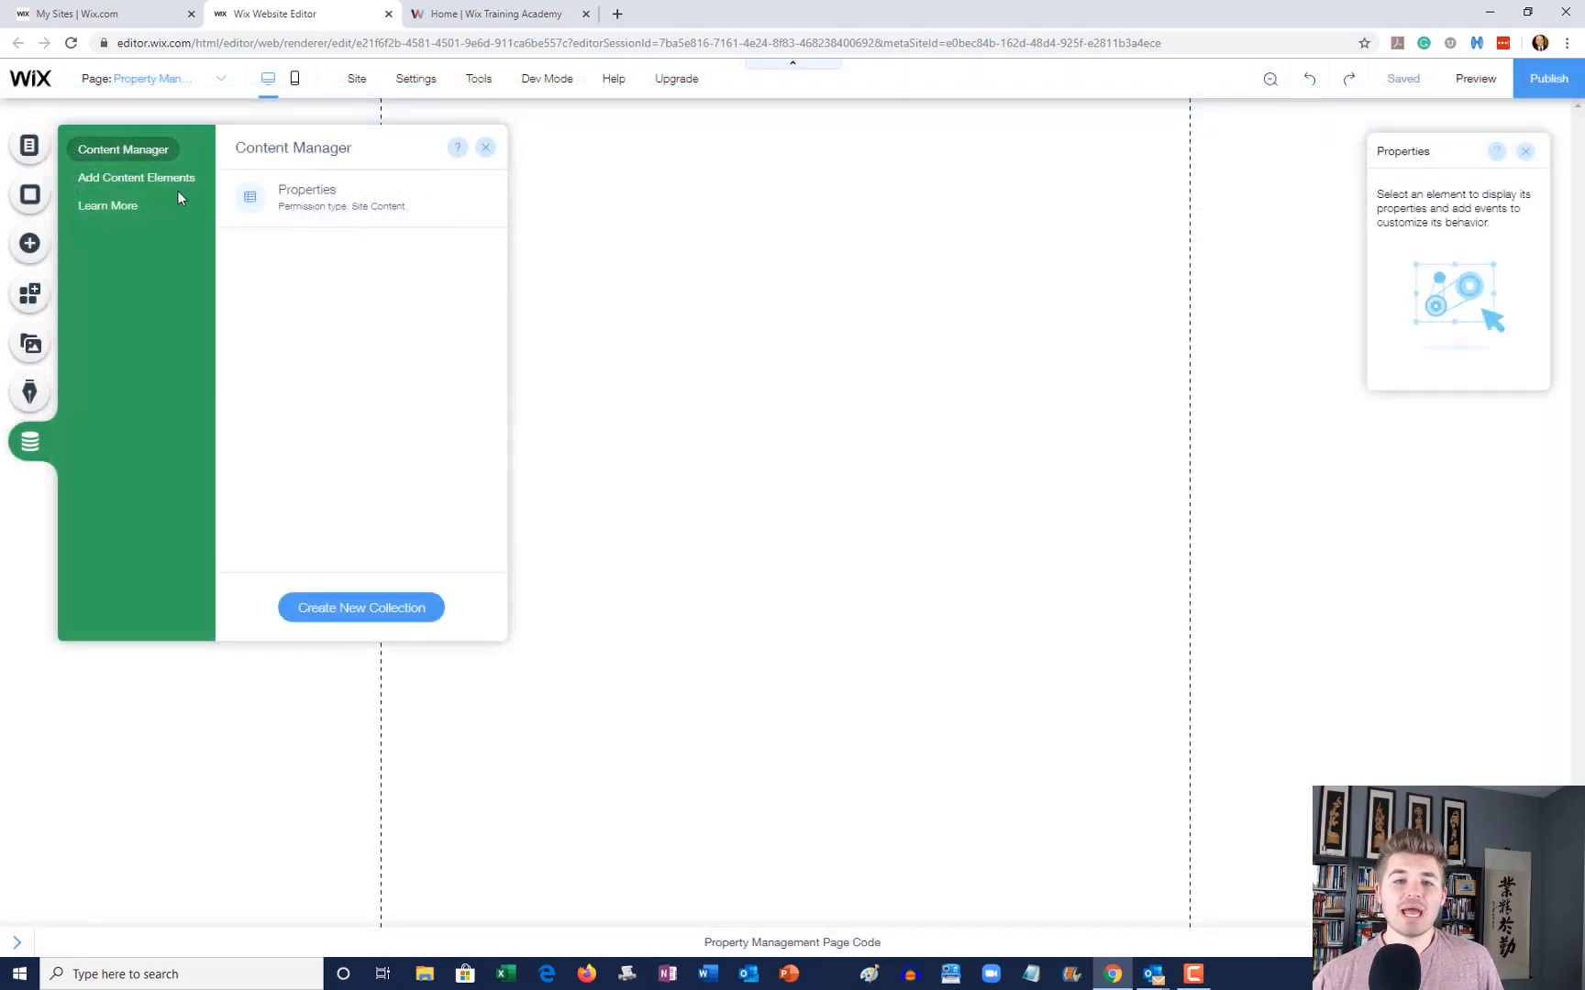
# Step: Add a Dataset element to the Property Management page and place it outside the gridlines near the page's upper-left corner
pyautogui.click(130, 183)
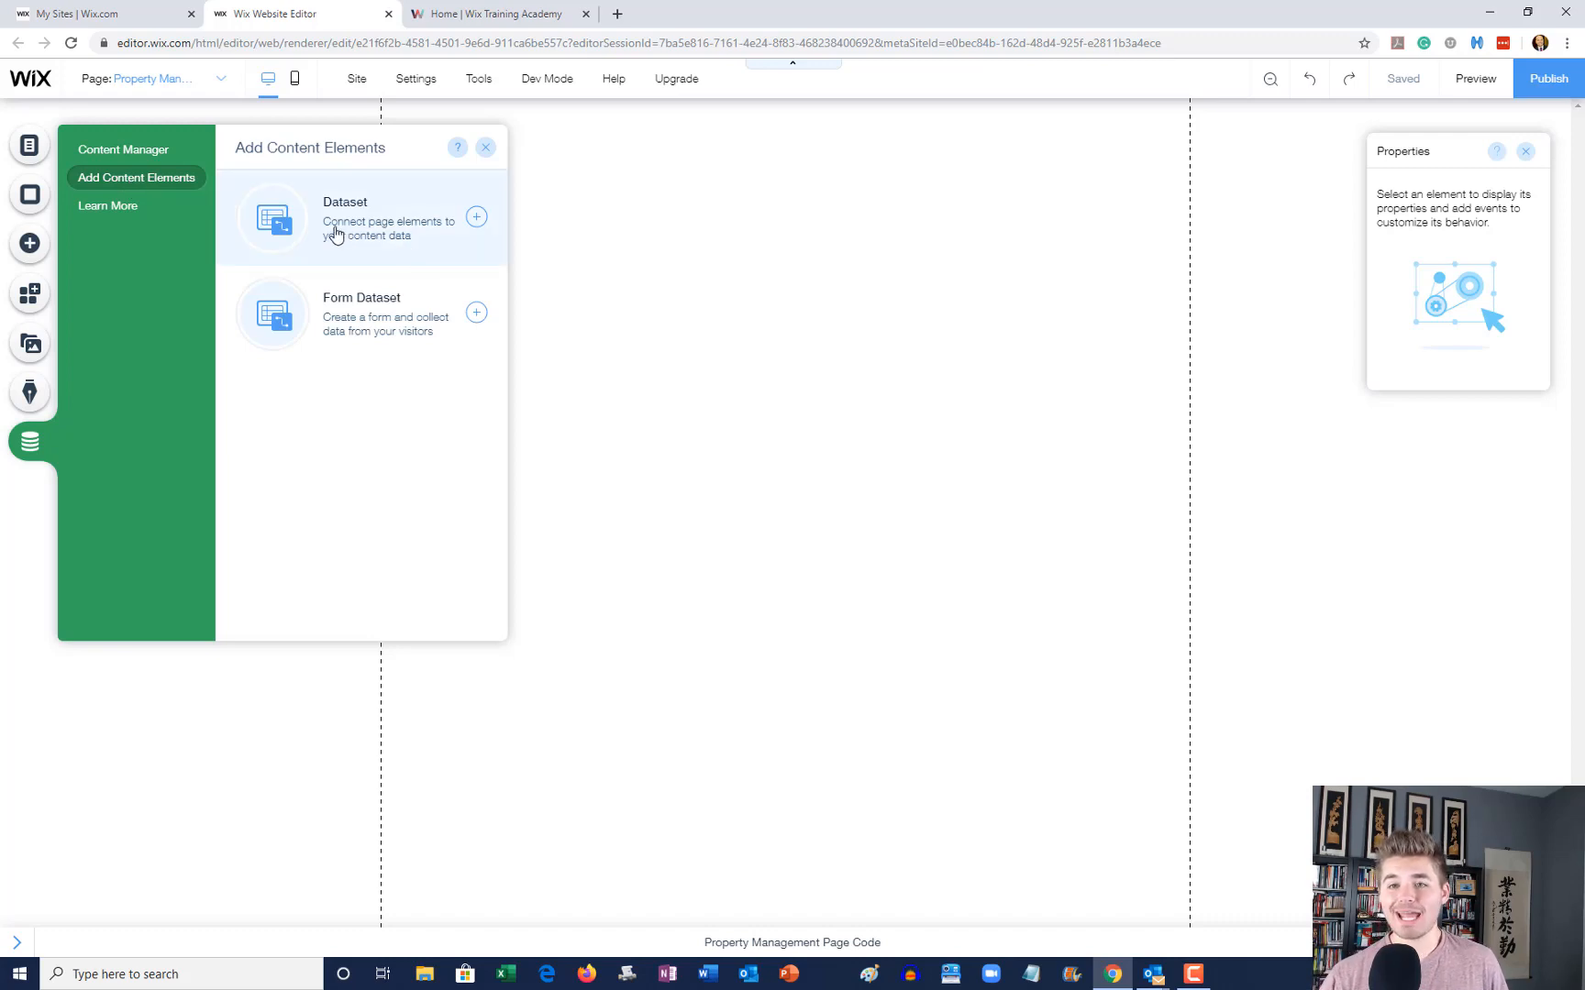
pyautogui.click(476, 309)
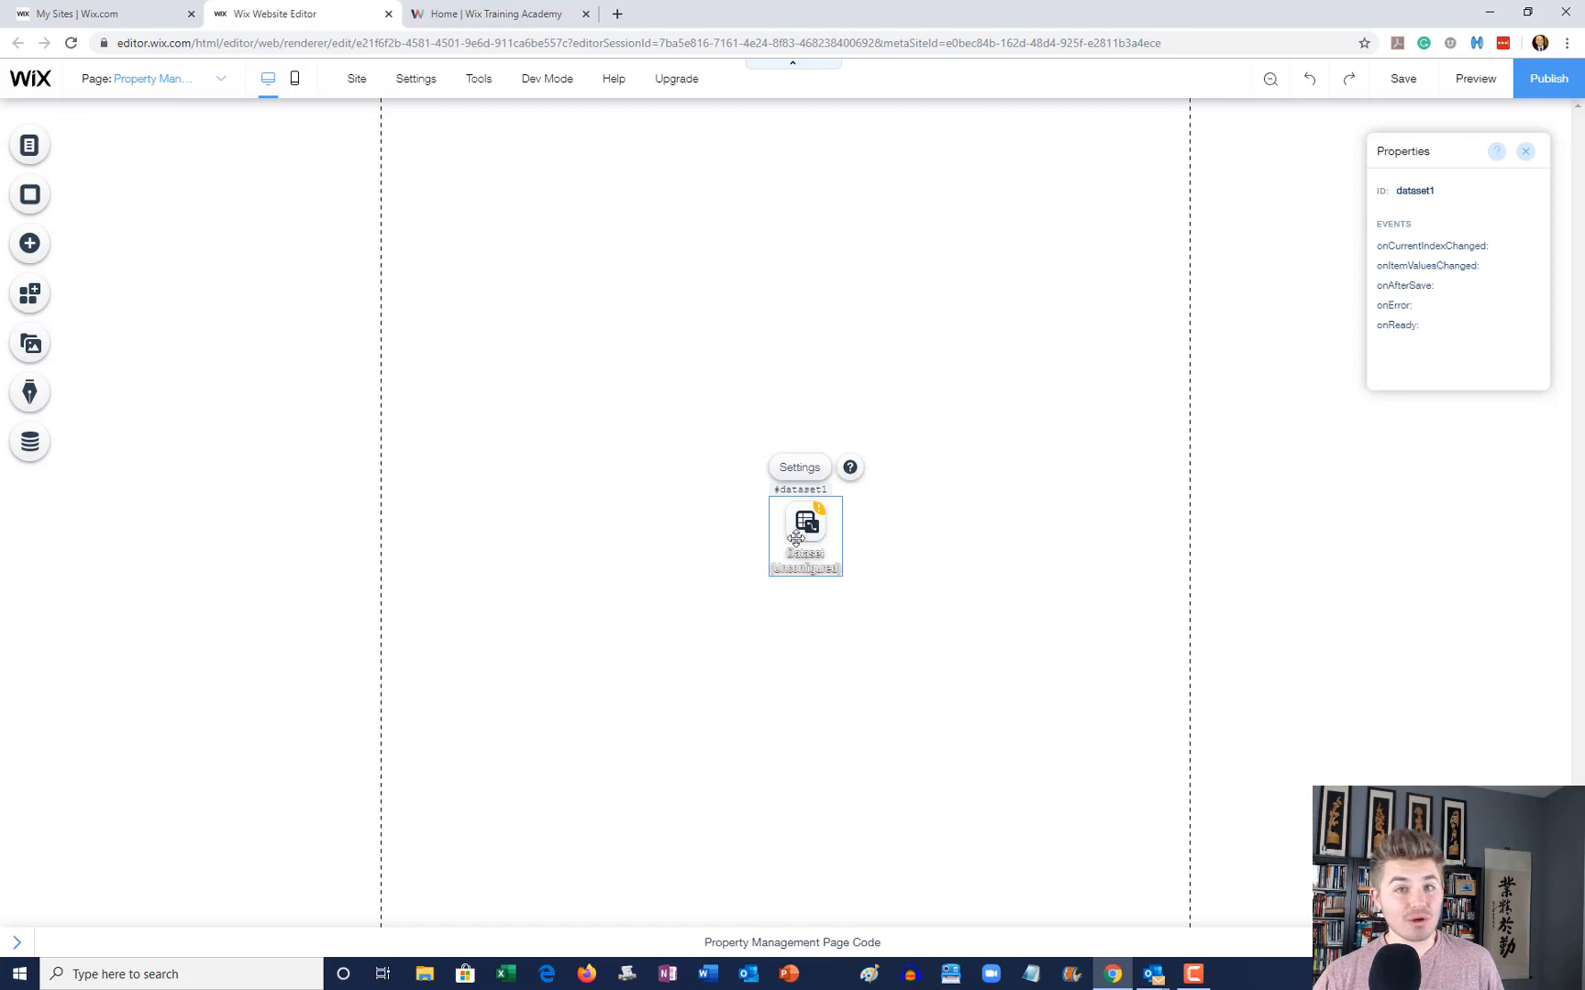
pyautogui.moveTo(802, 524); pyautogui.dragTo(145, 189)
# Step: Connect the dataset to the Properties collection and set its number of items to display to 100
pyautogui.doubleClick(145, 189)
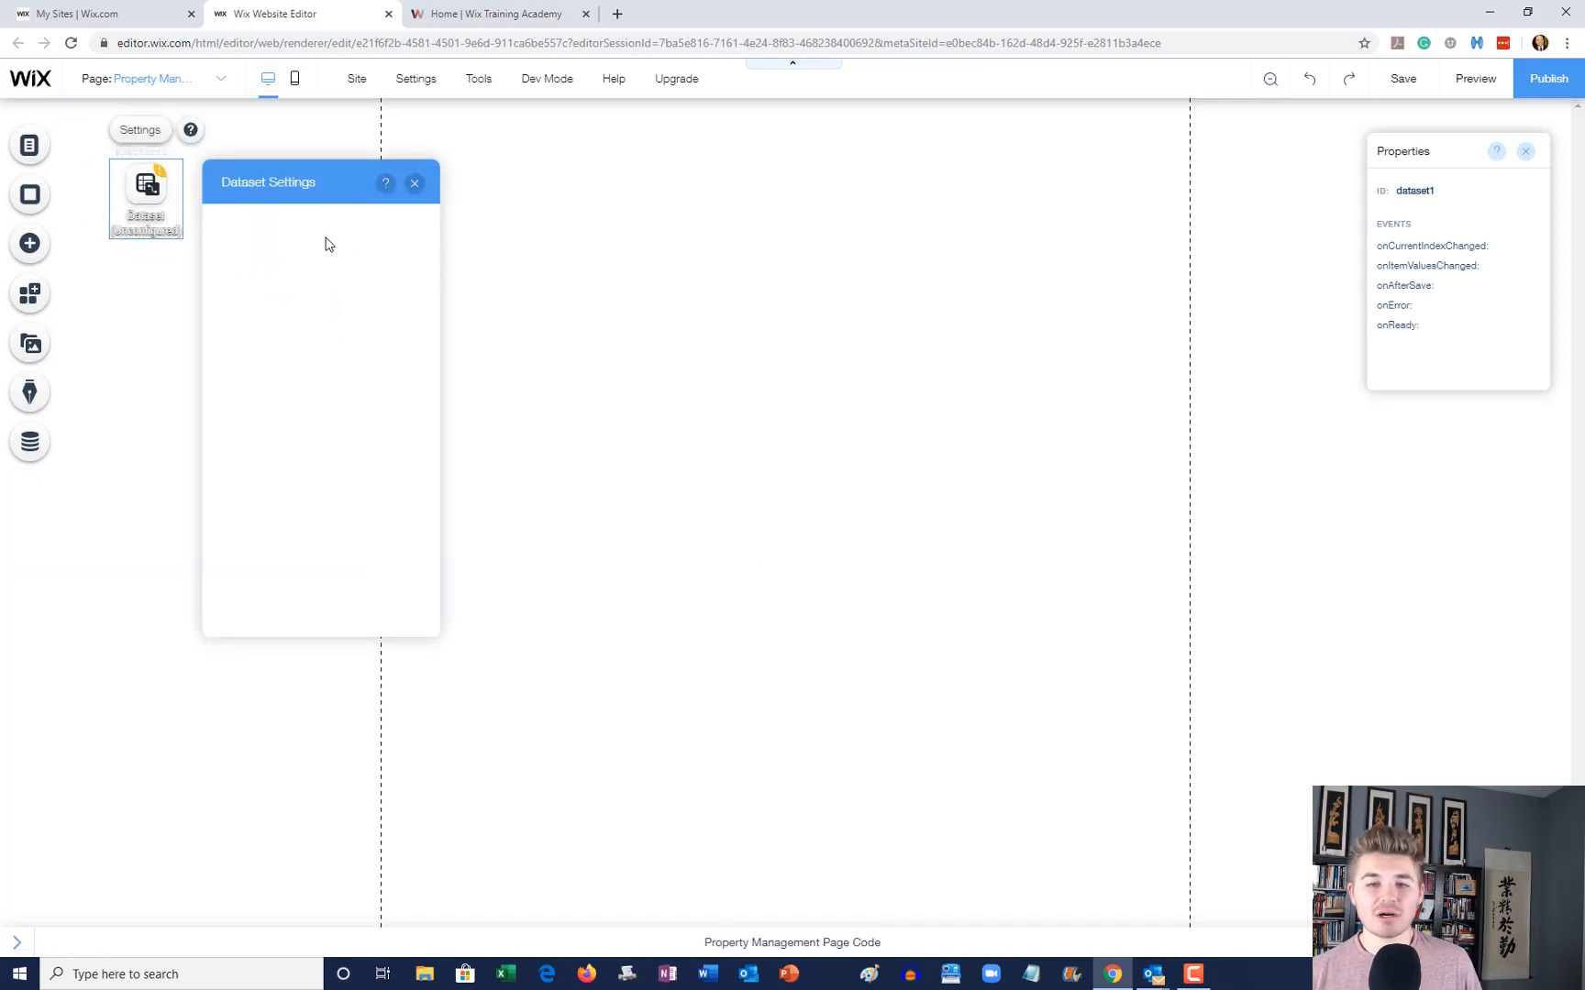
pyautogui.click(360, 256)
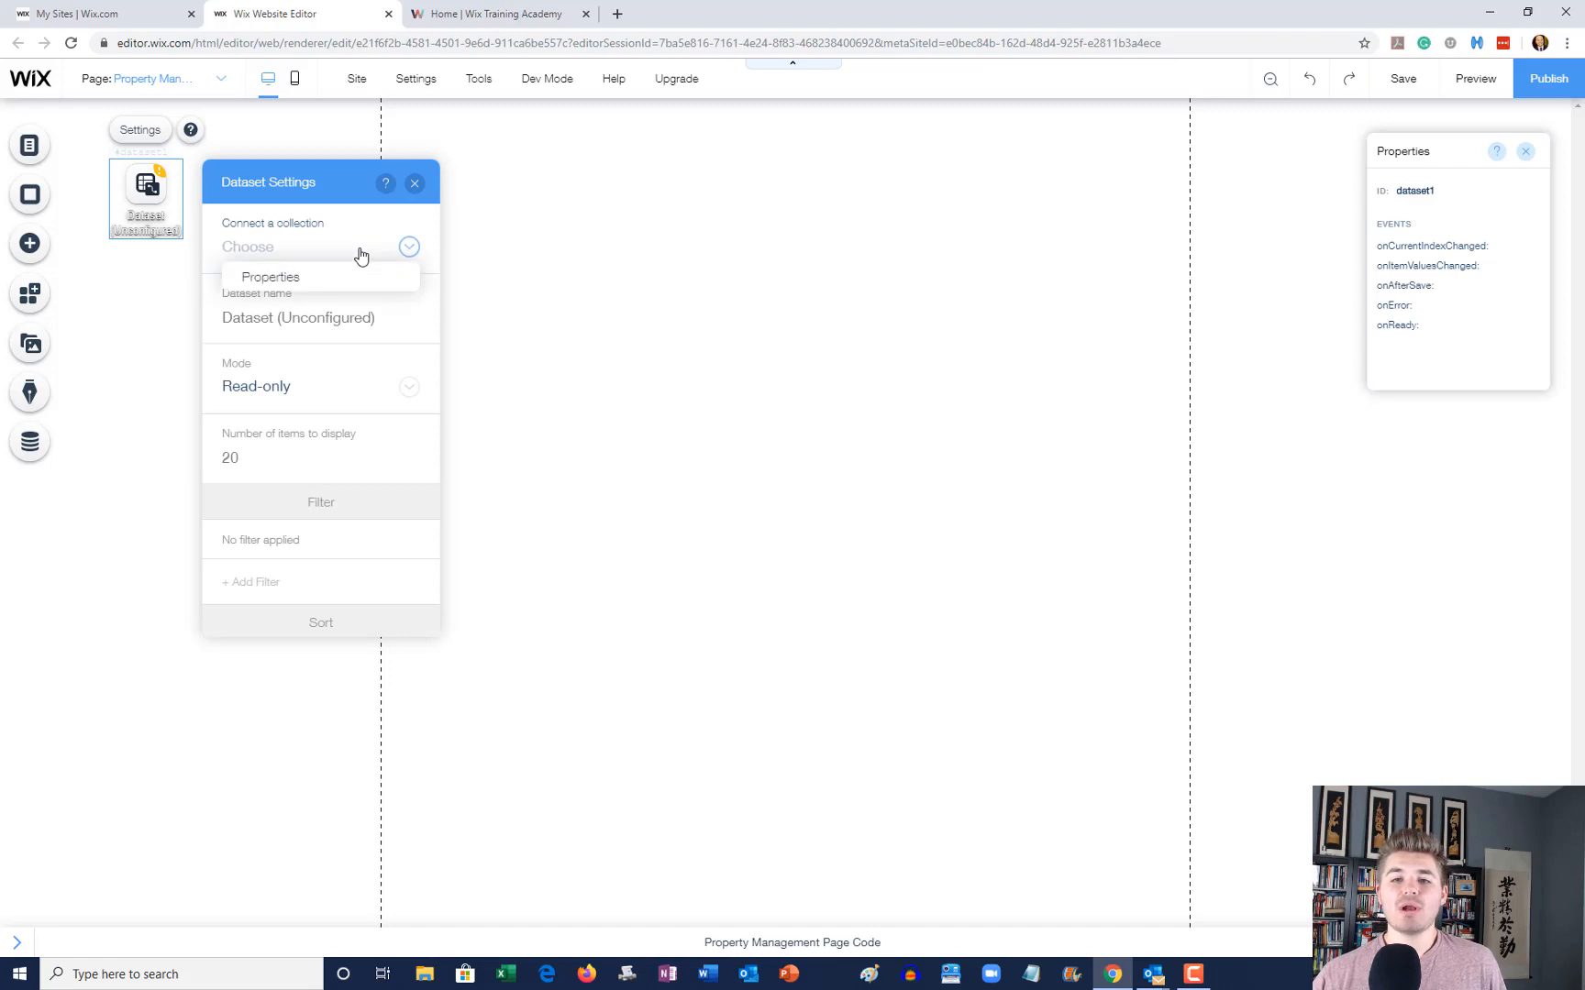
pyautogui.click(293, 278)
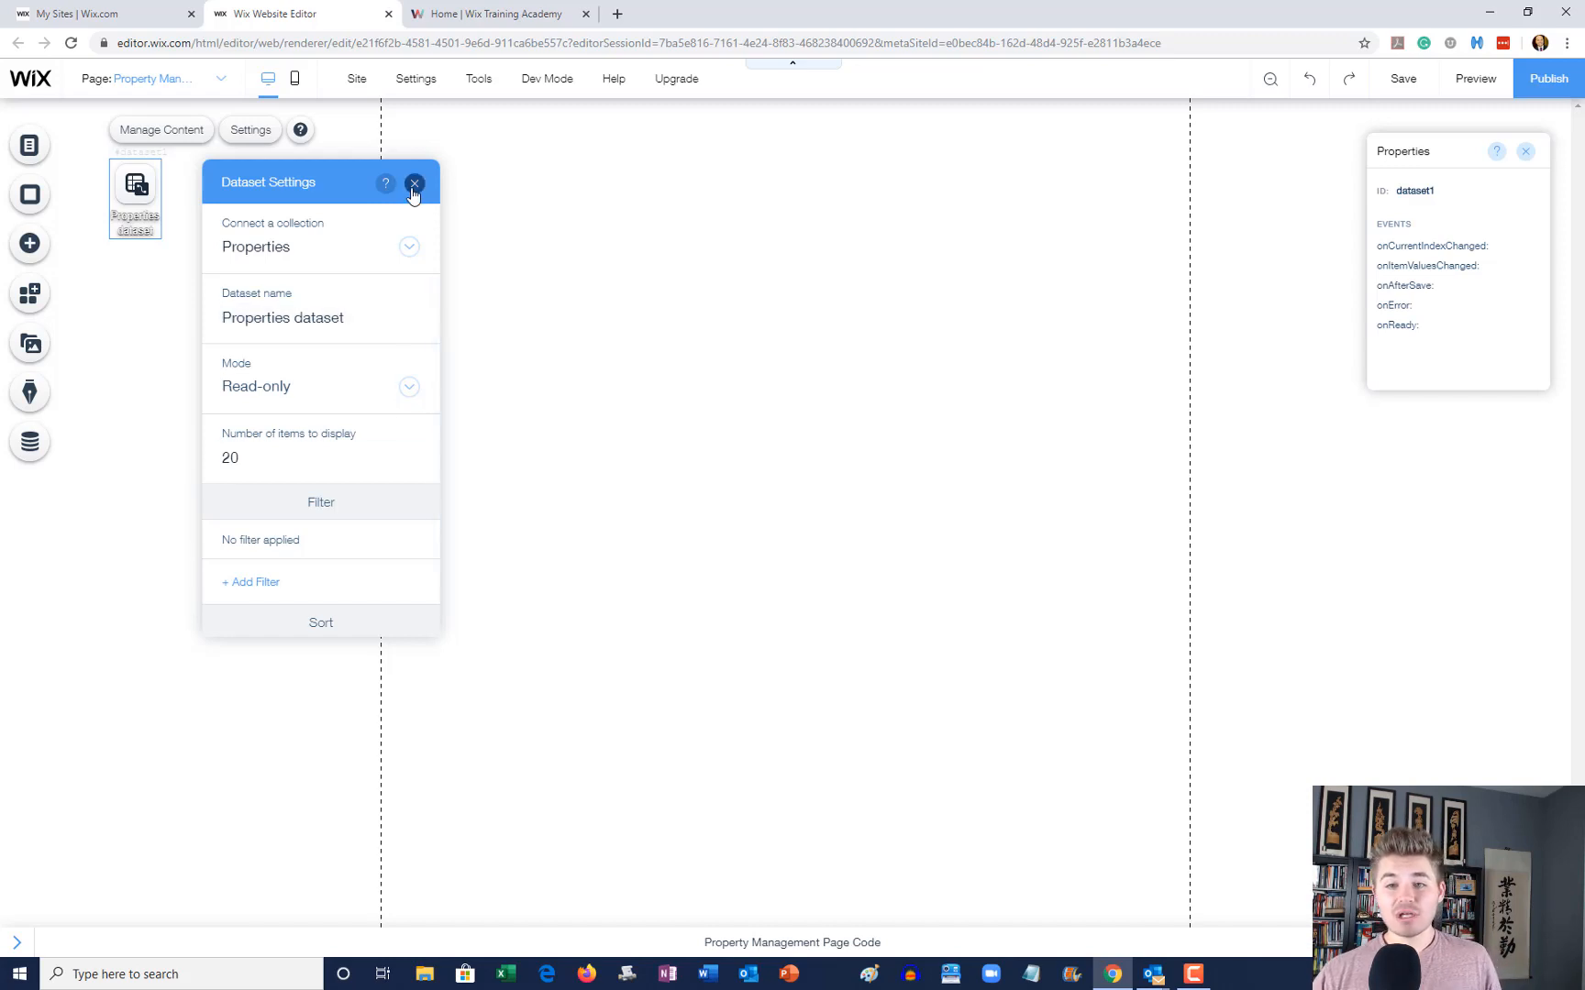
pyautogui.click(299, 463)
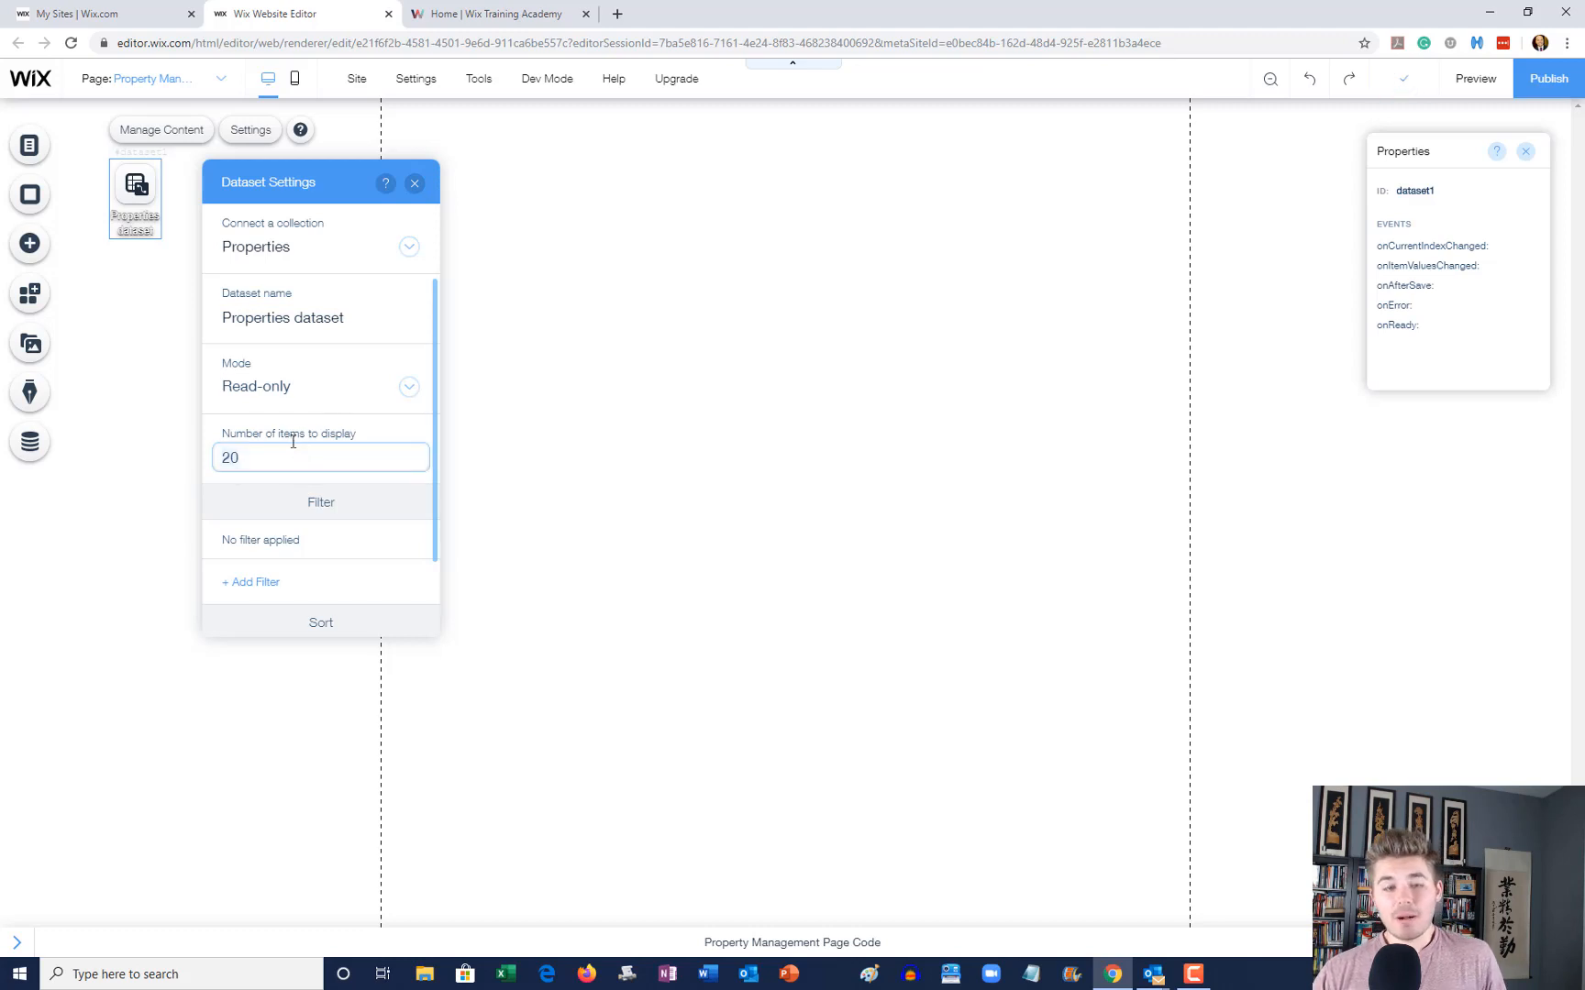
pyautogui.press('BackSpace')
pyautogui.press('BackSpace')
pyautogui.write('100')
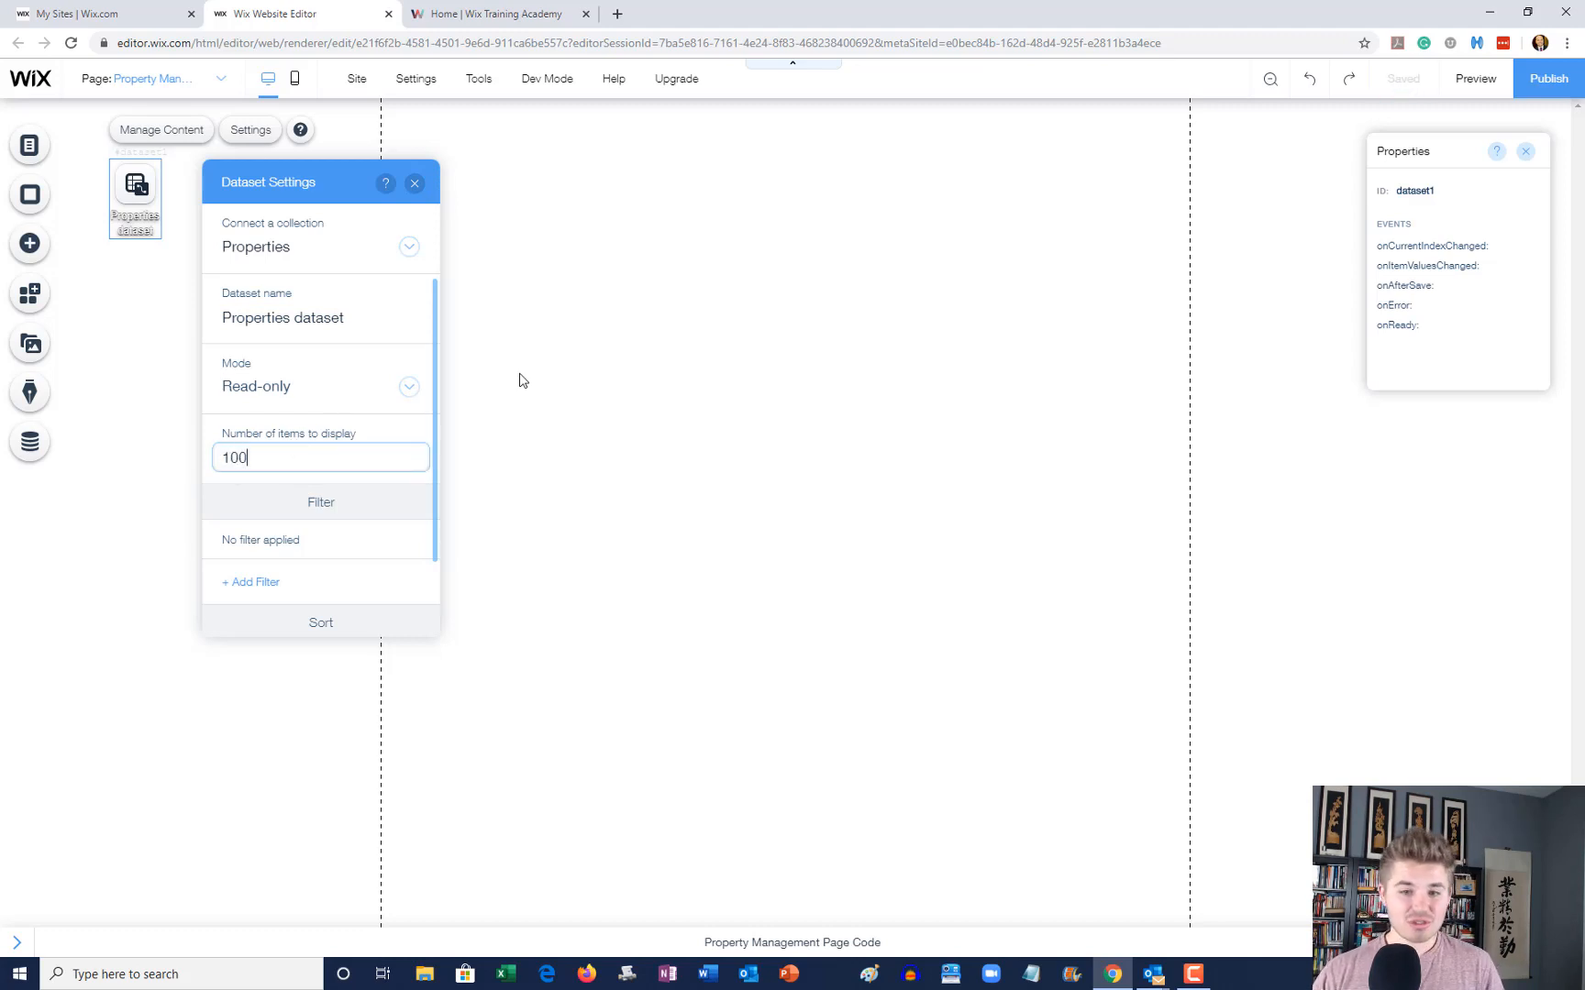
pyautogui.click(400, 428)
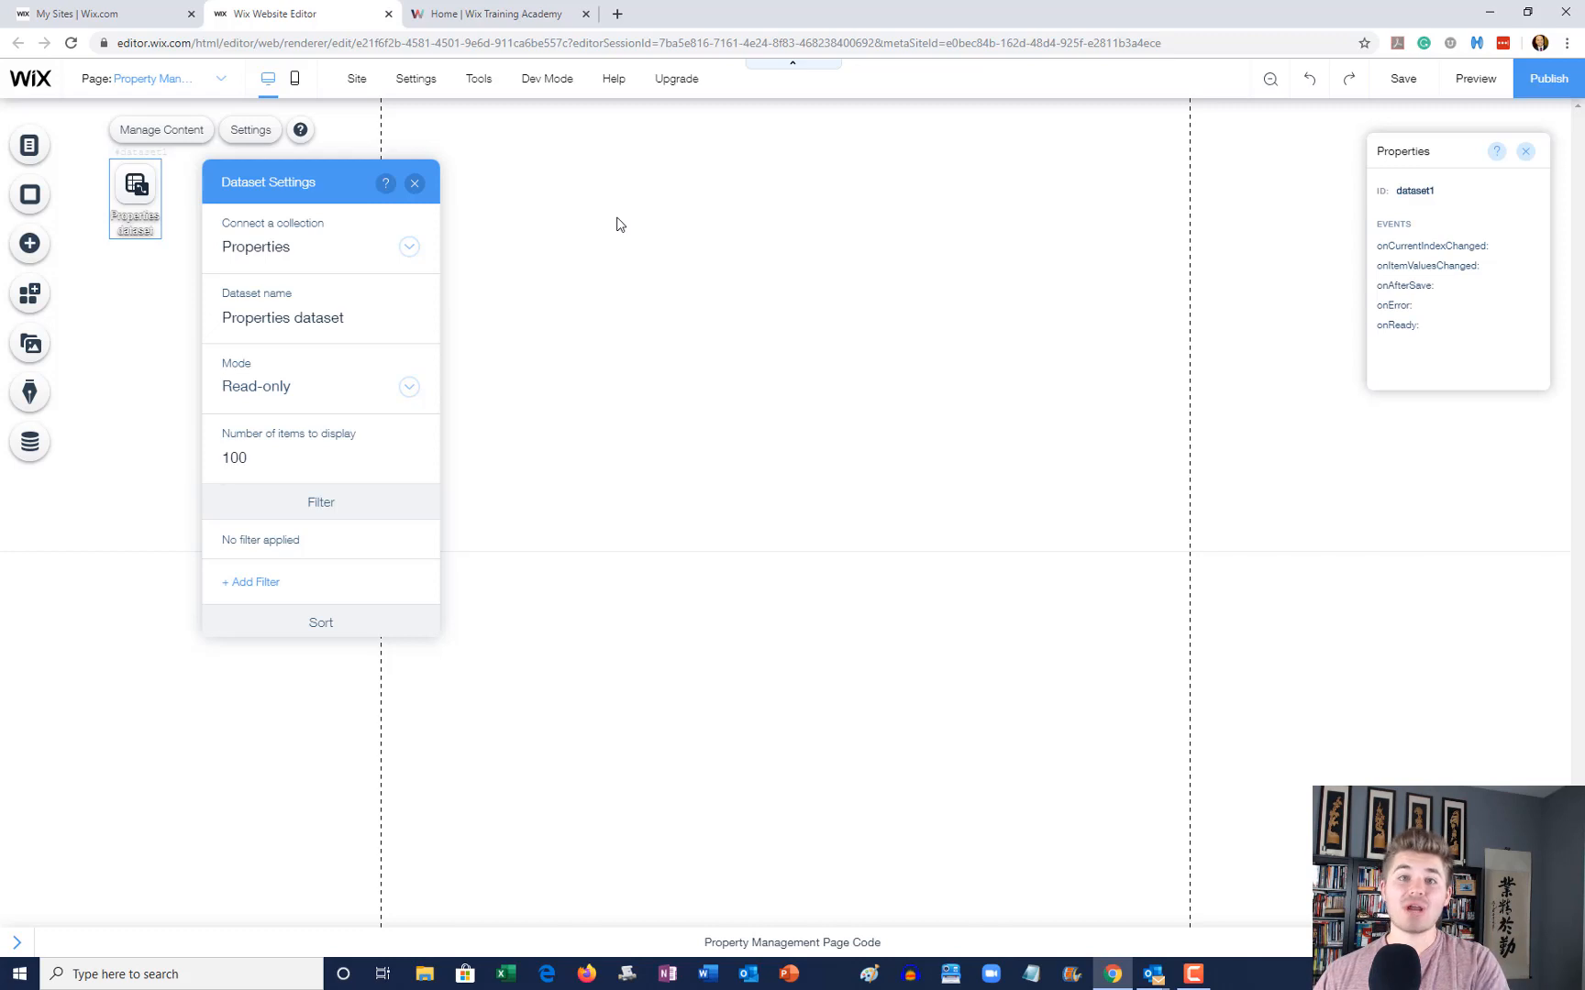
pyautogui.click(415, 185)
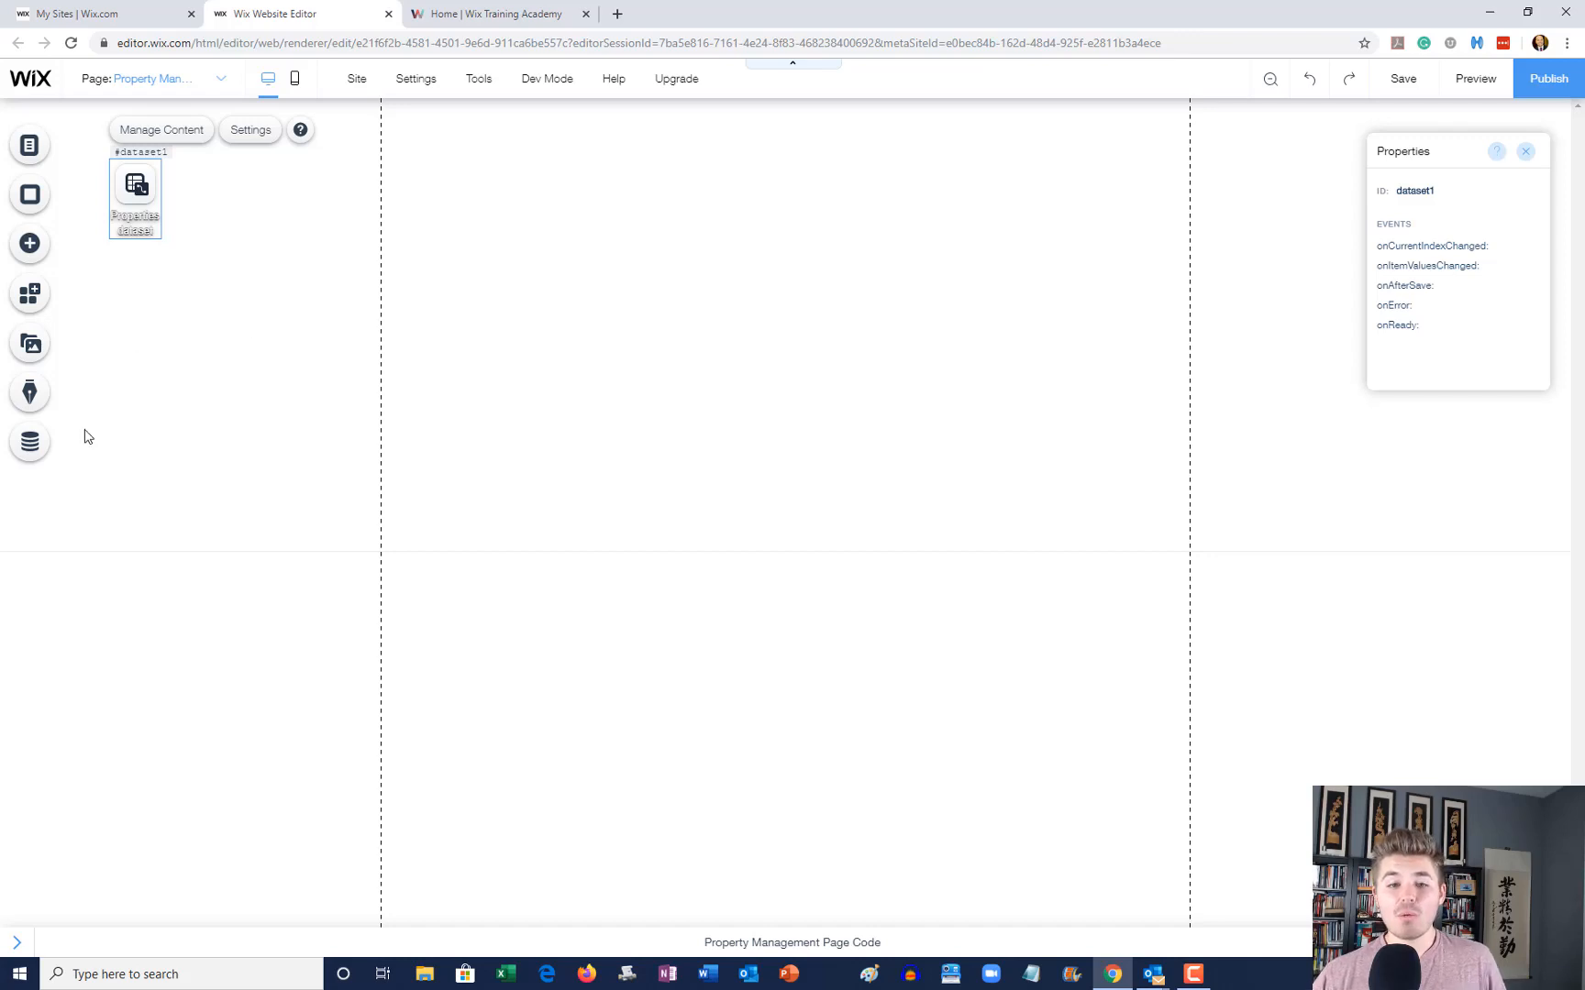
# Step: Add the repeater with three travel photo cards to the page and position it between the gridlines in the upper half
pyautogui.click(29, 244)
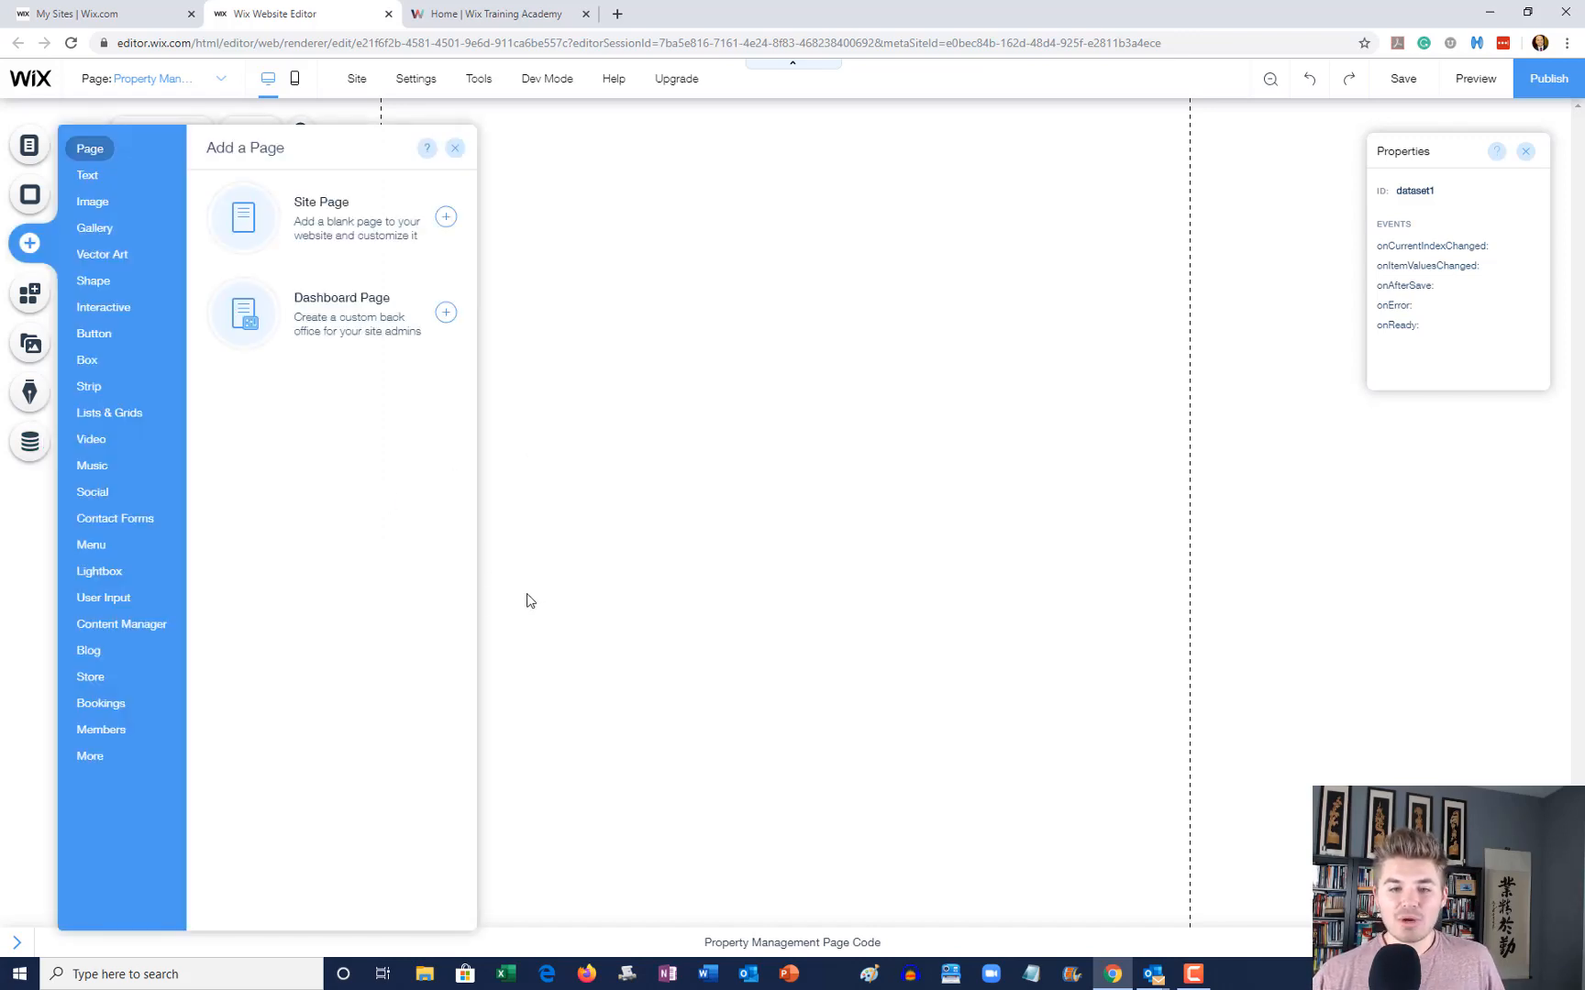
pyautogui.moveTo(105, 412)
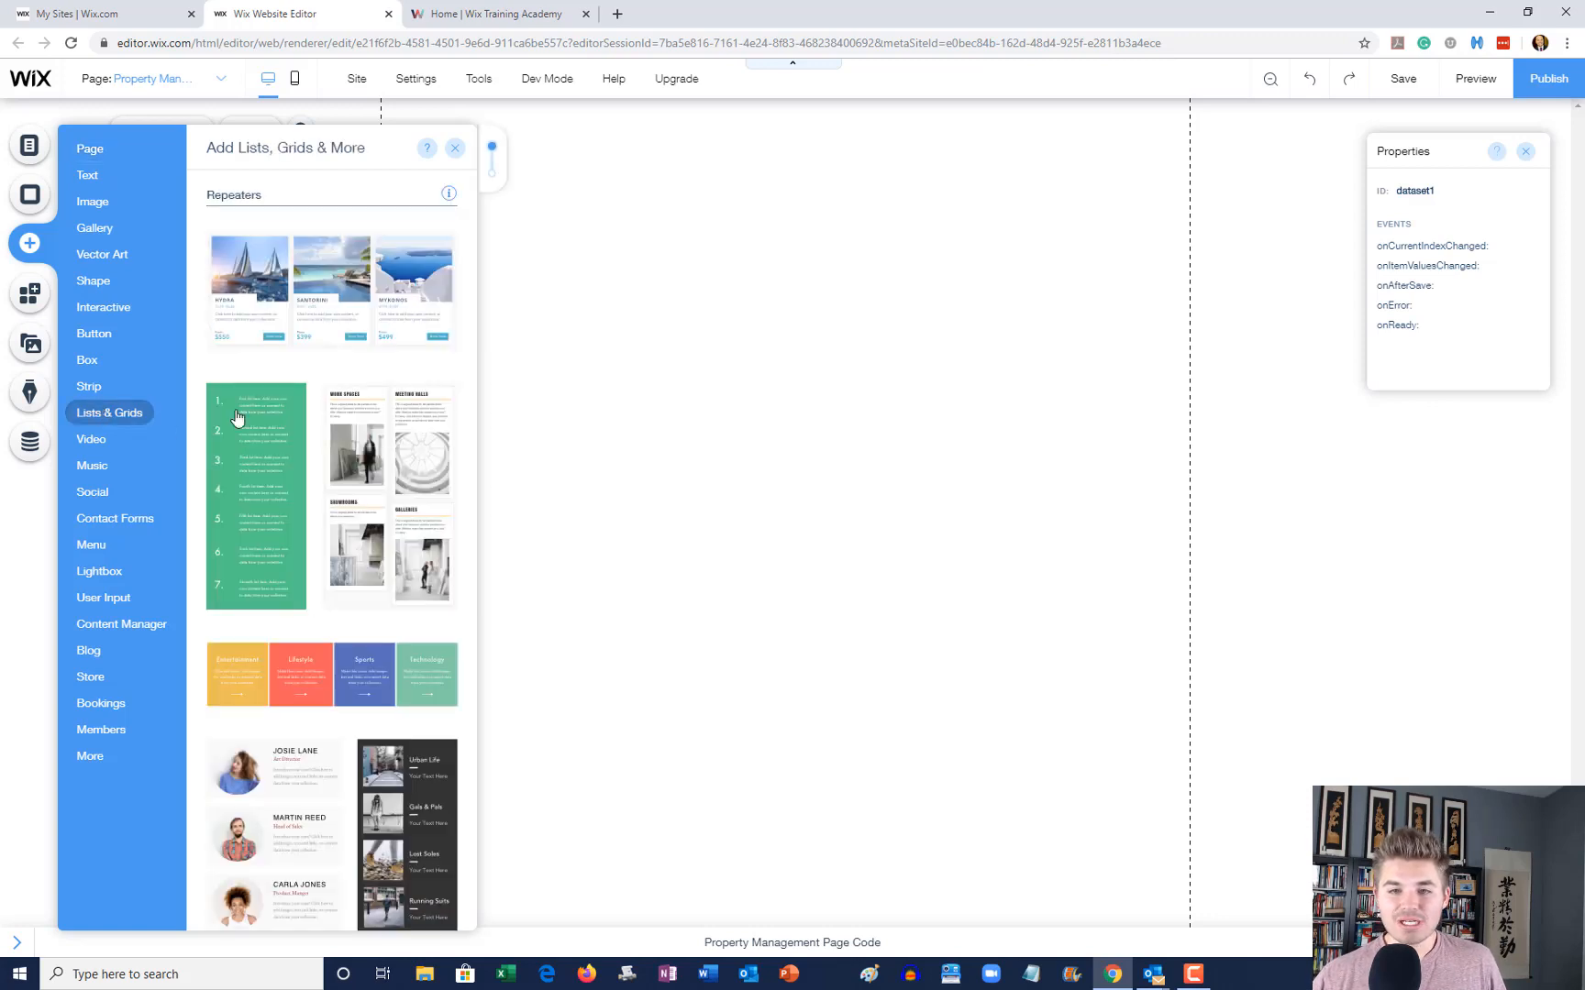
pyautogui.click(386, 293)
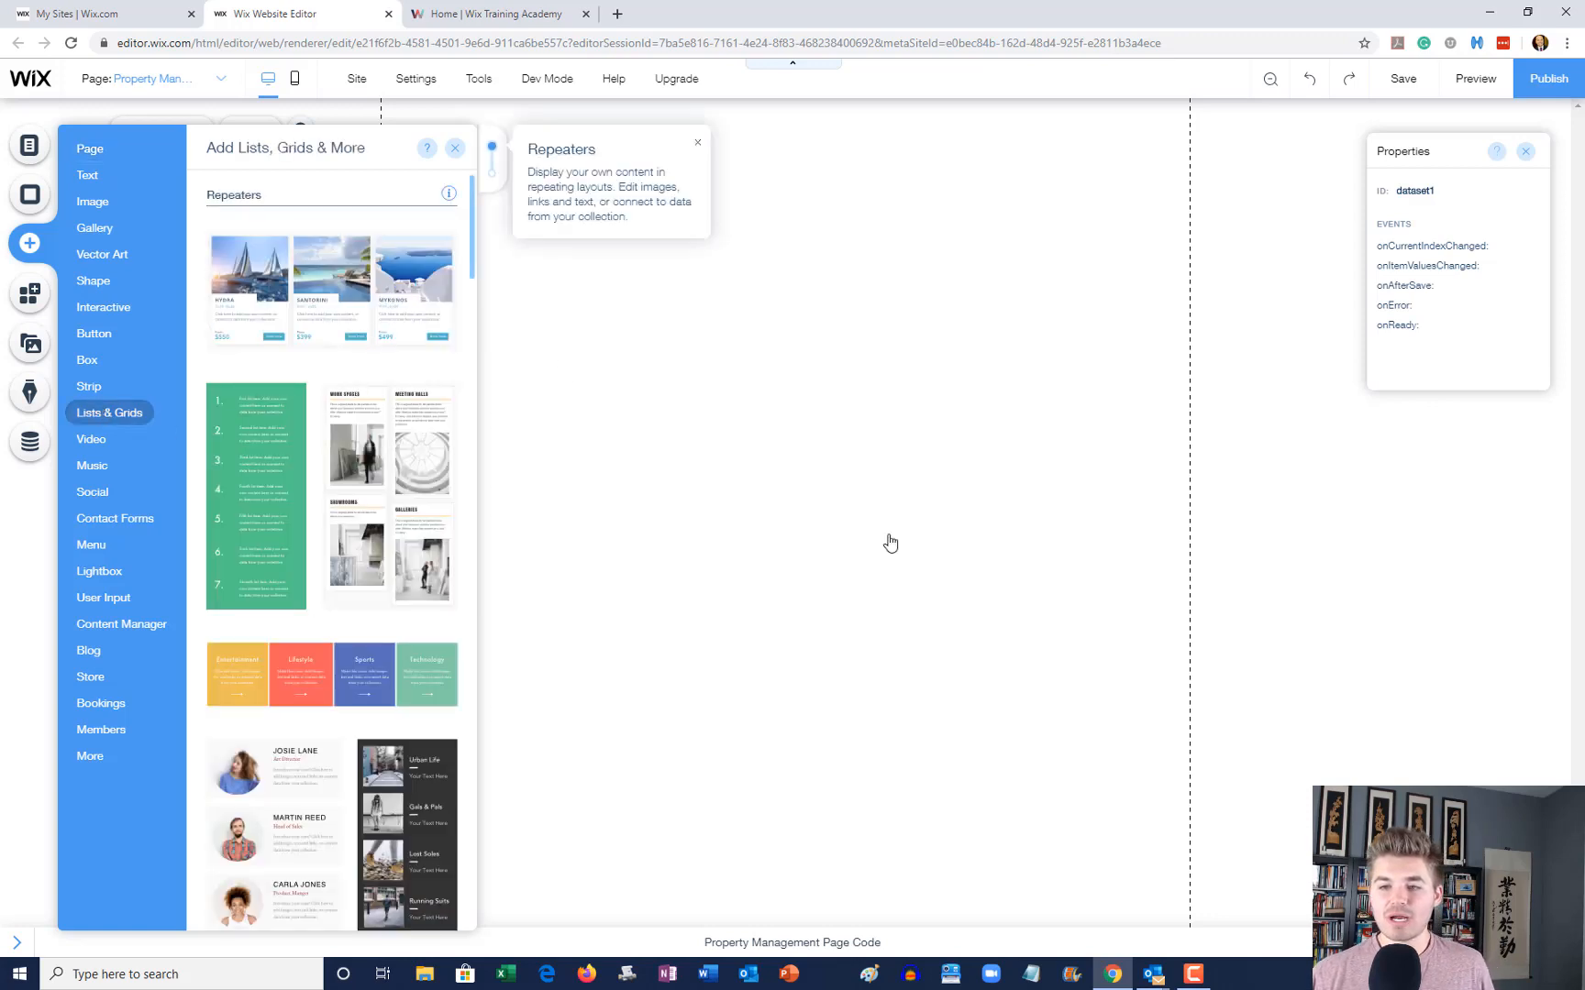
pyautogui.moveTo(652, 427); pyautogui.dragTo(652, 354)
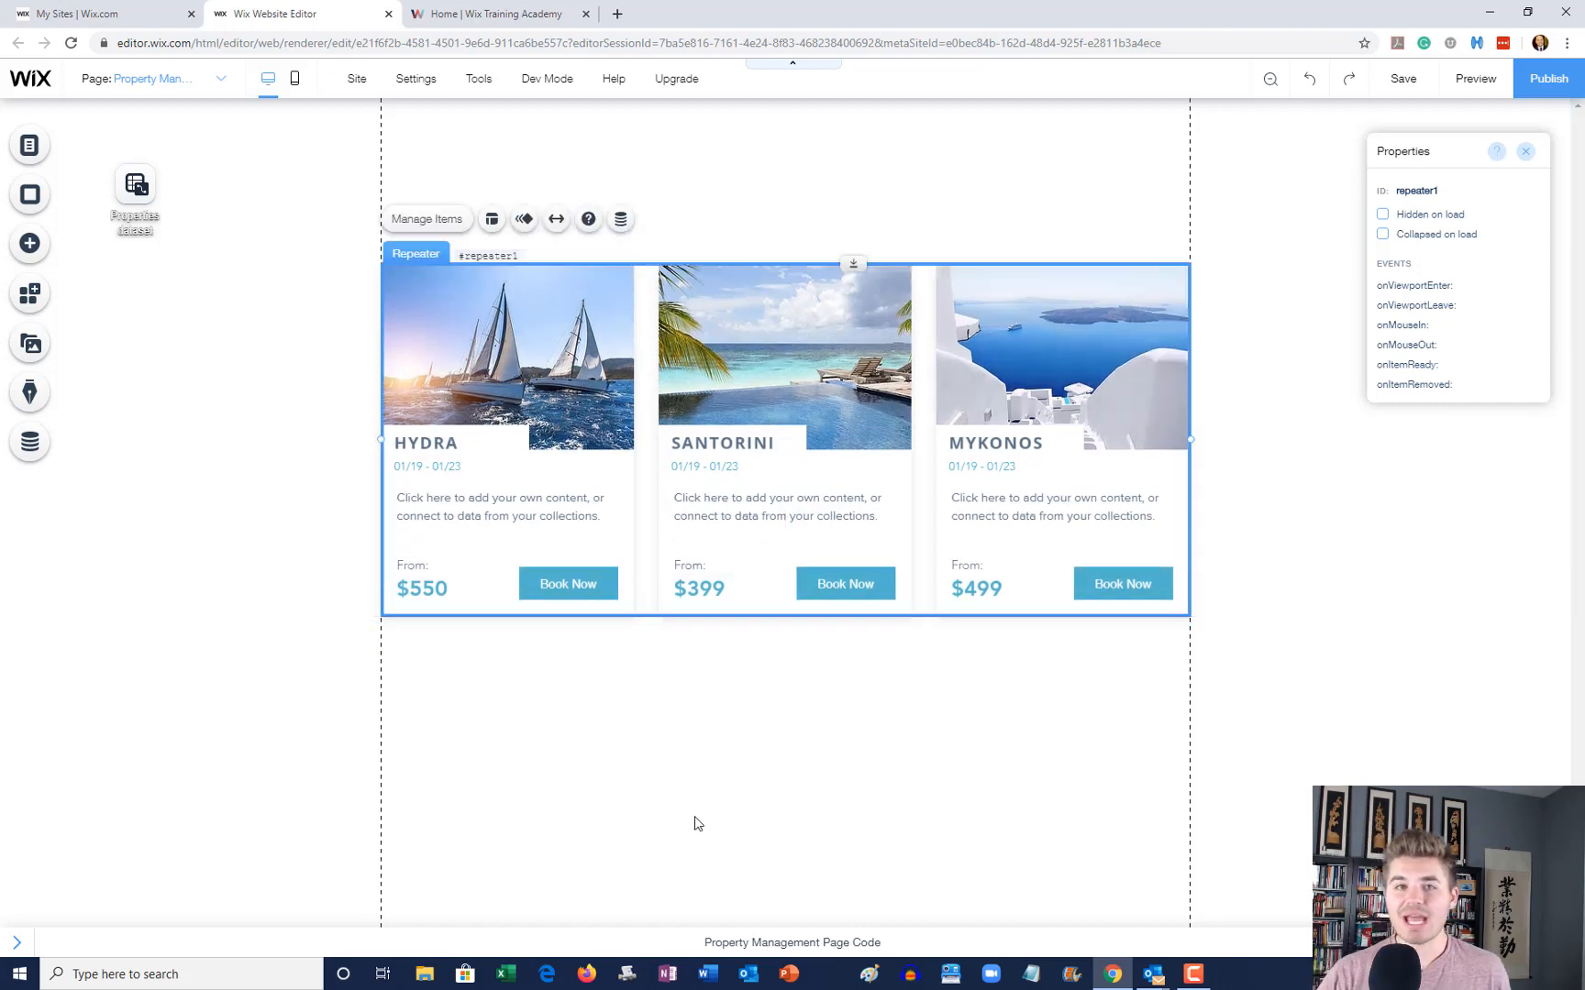
# Step: Delete the title box, the "From:" label and the price text from the repeater's cards
pyautogui.click(517, 428)
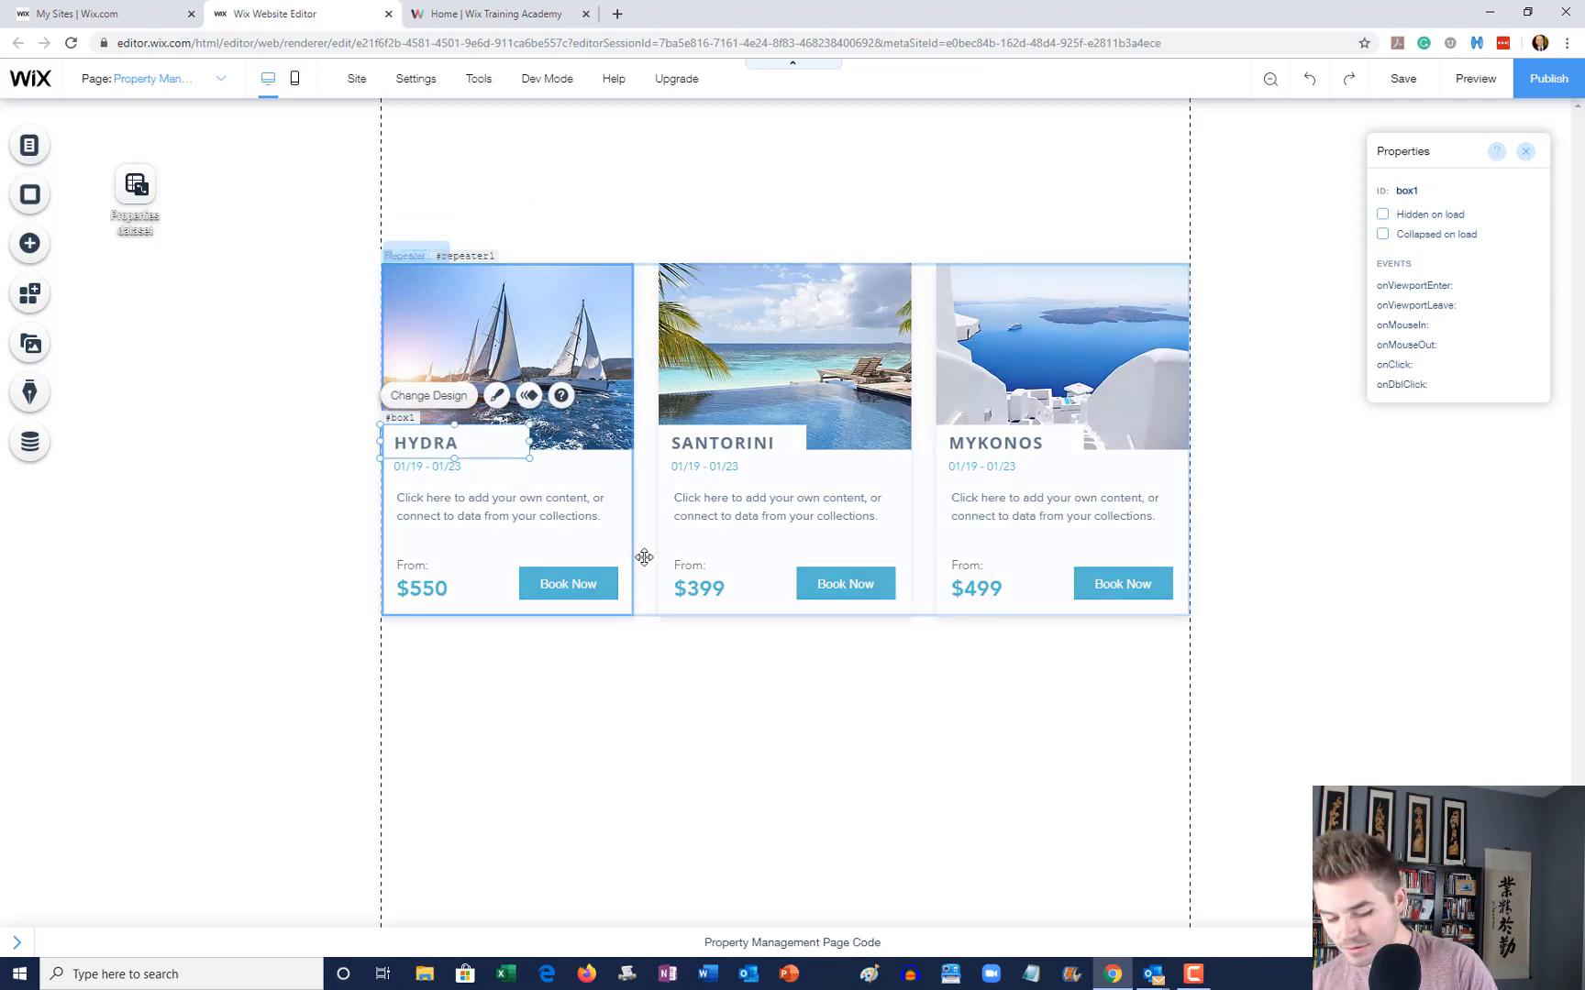
pyautogui.press('Delete')
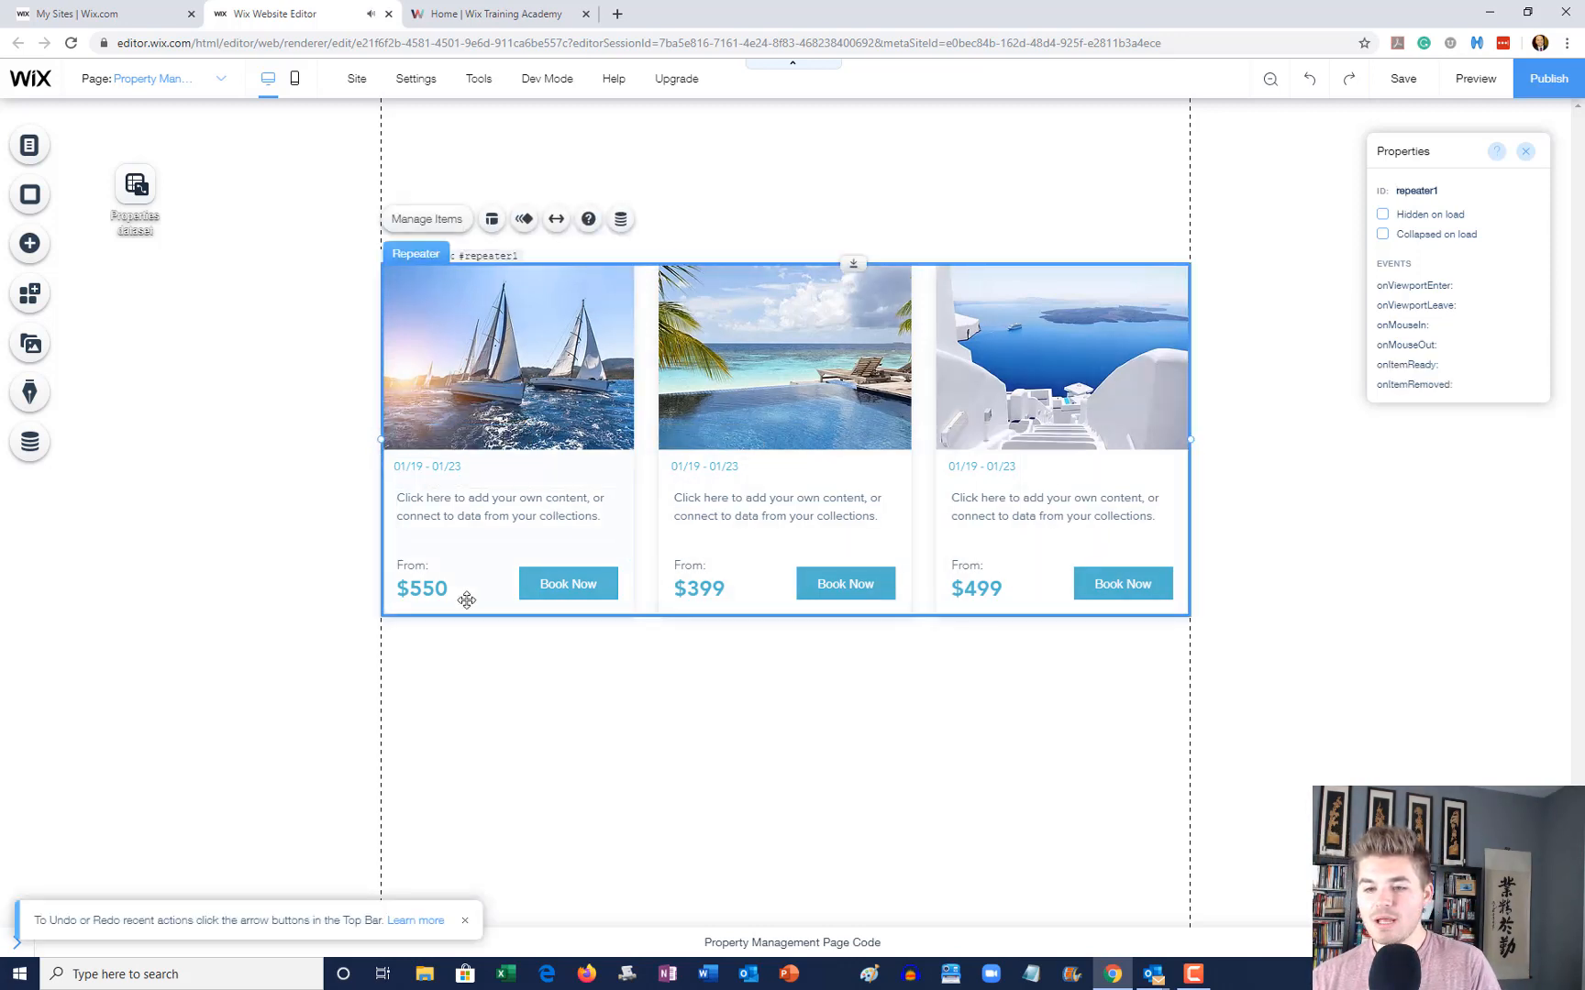
pyautogui.click(438, 568)
pyautogui.press('Delete')
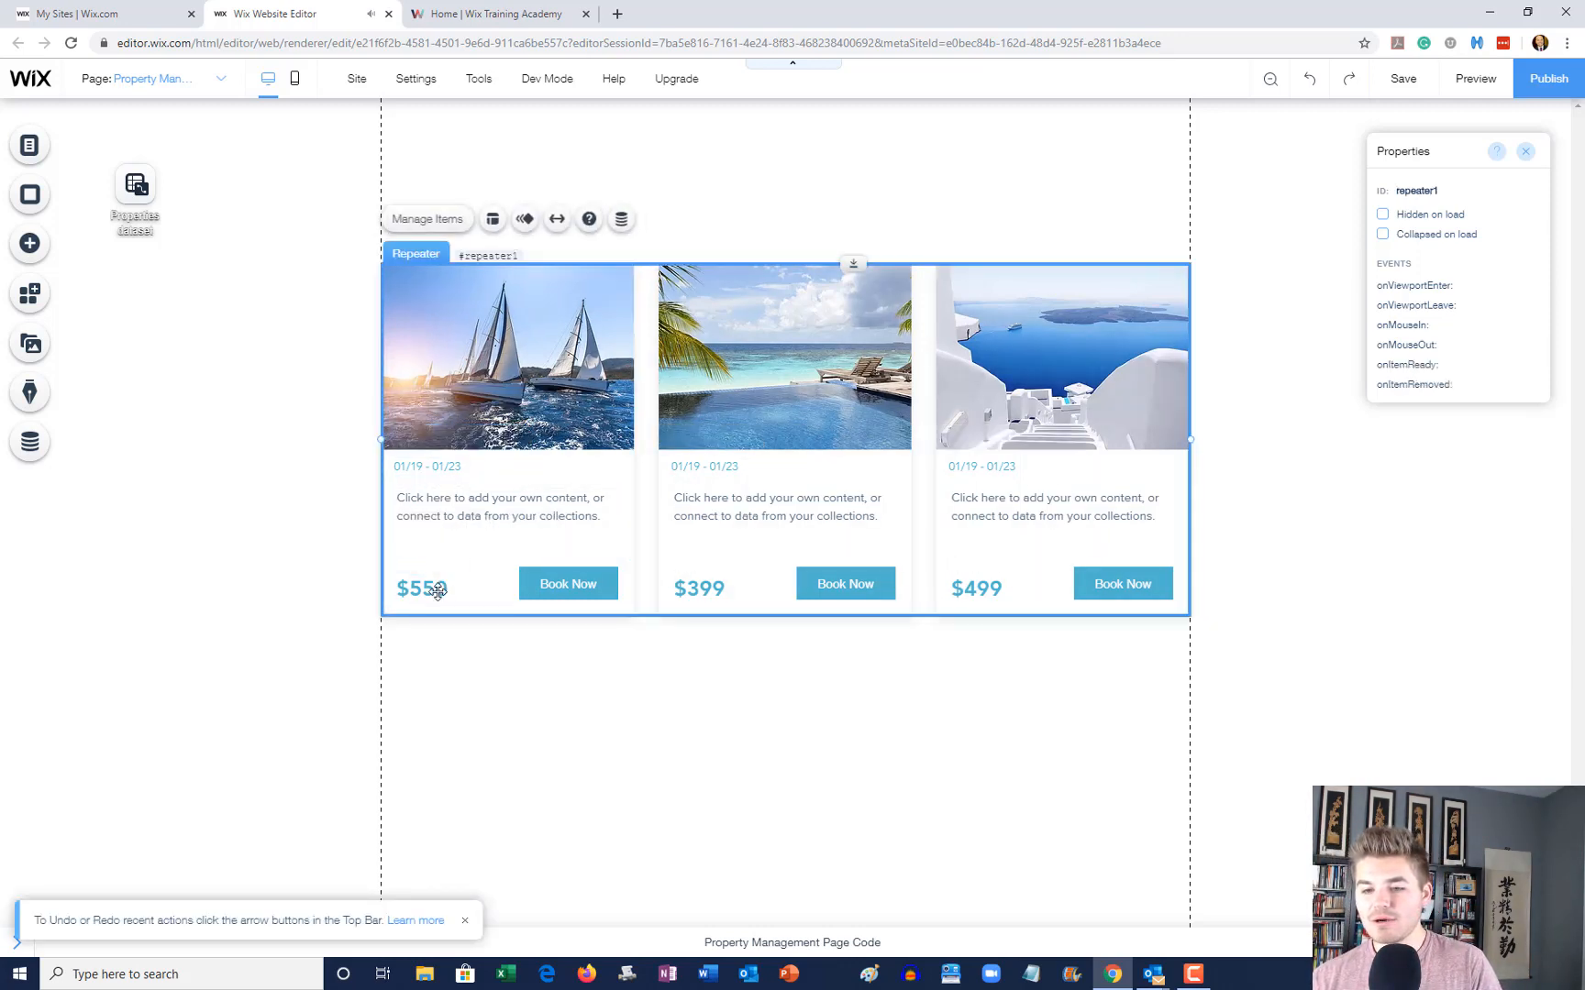
pyautogui.click(435, 585)
pyautogui.press('Delete')
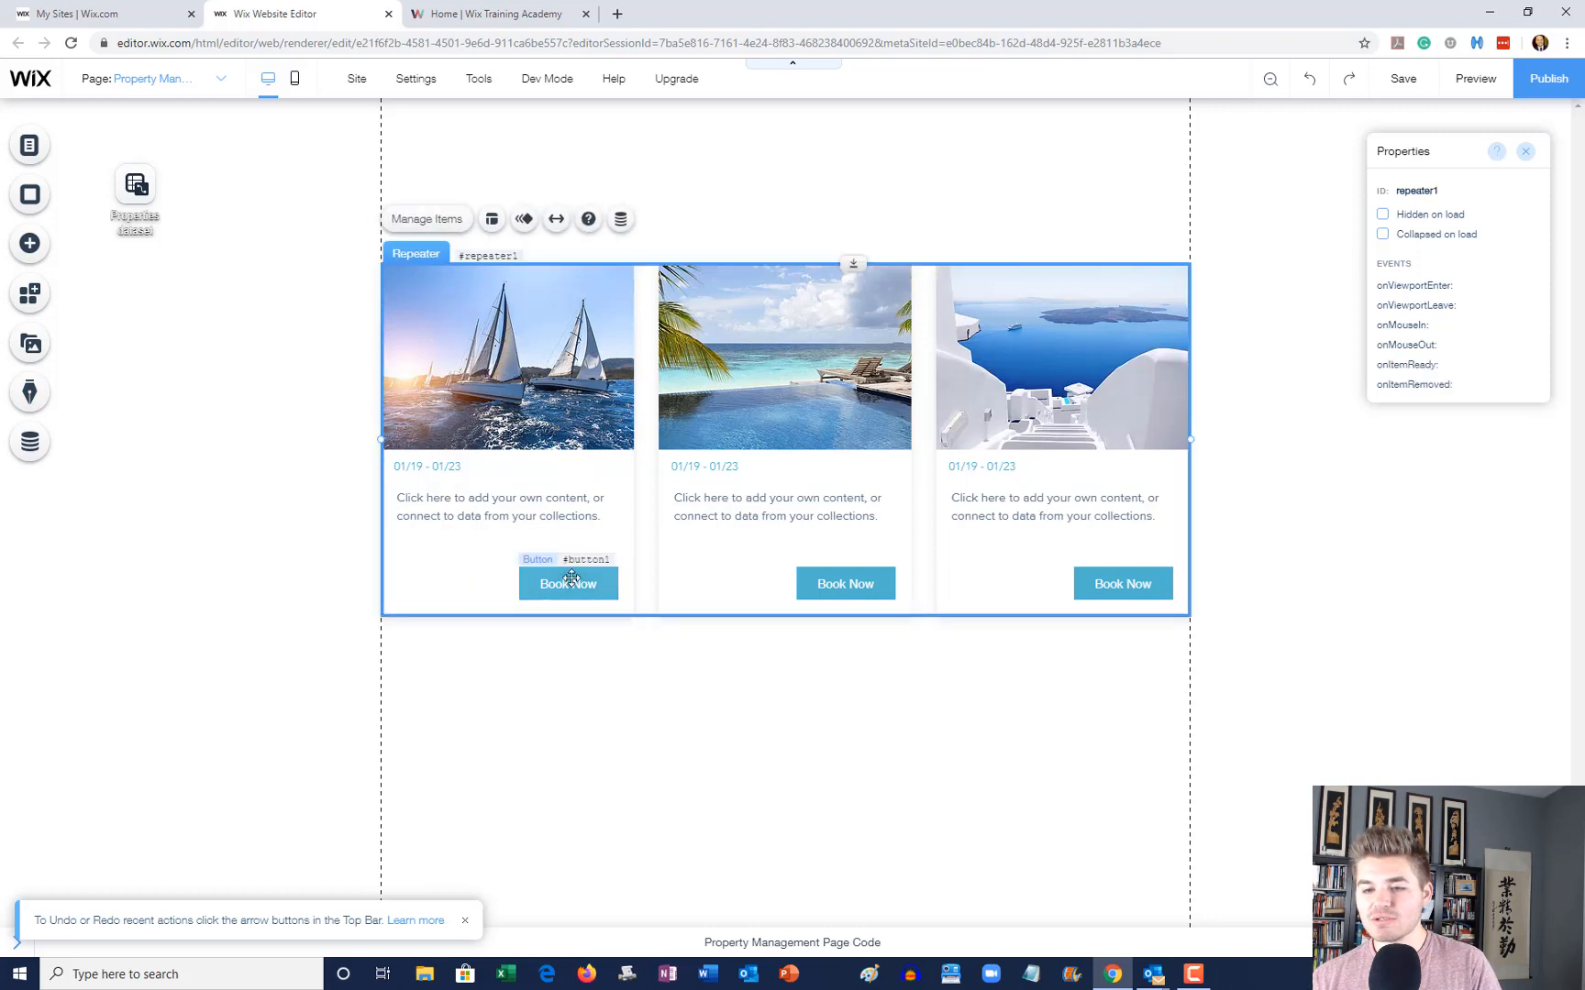
pyautogui.click(561, 583)
pyautogui.press('Delete')
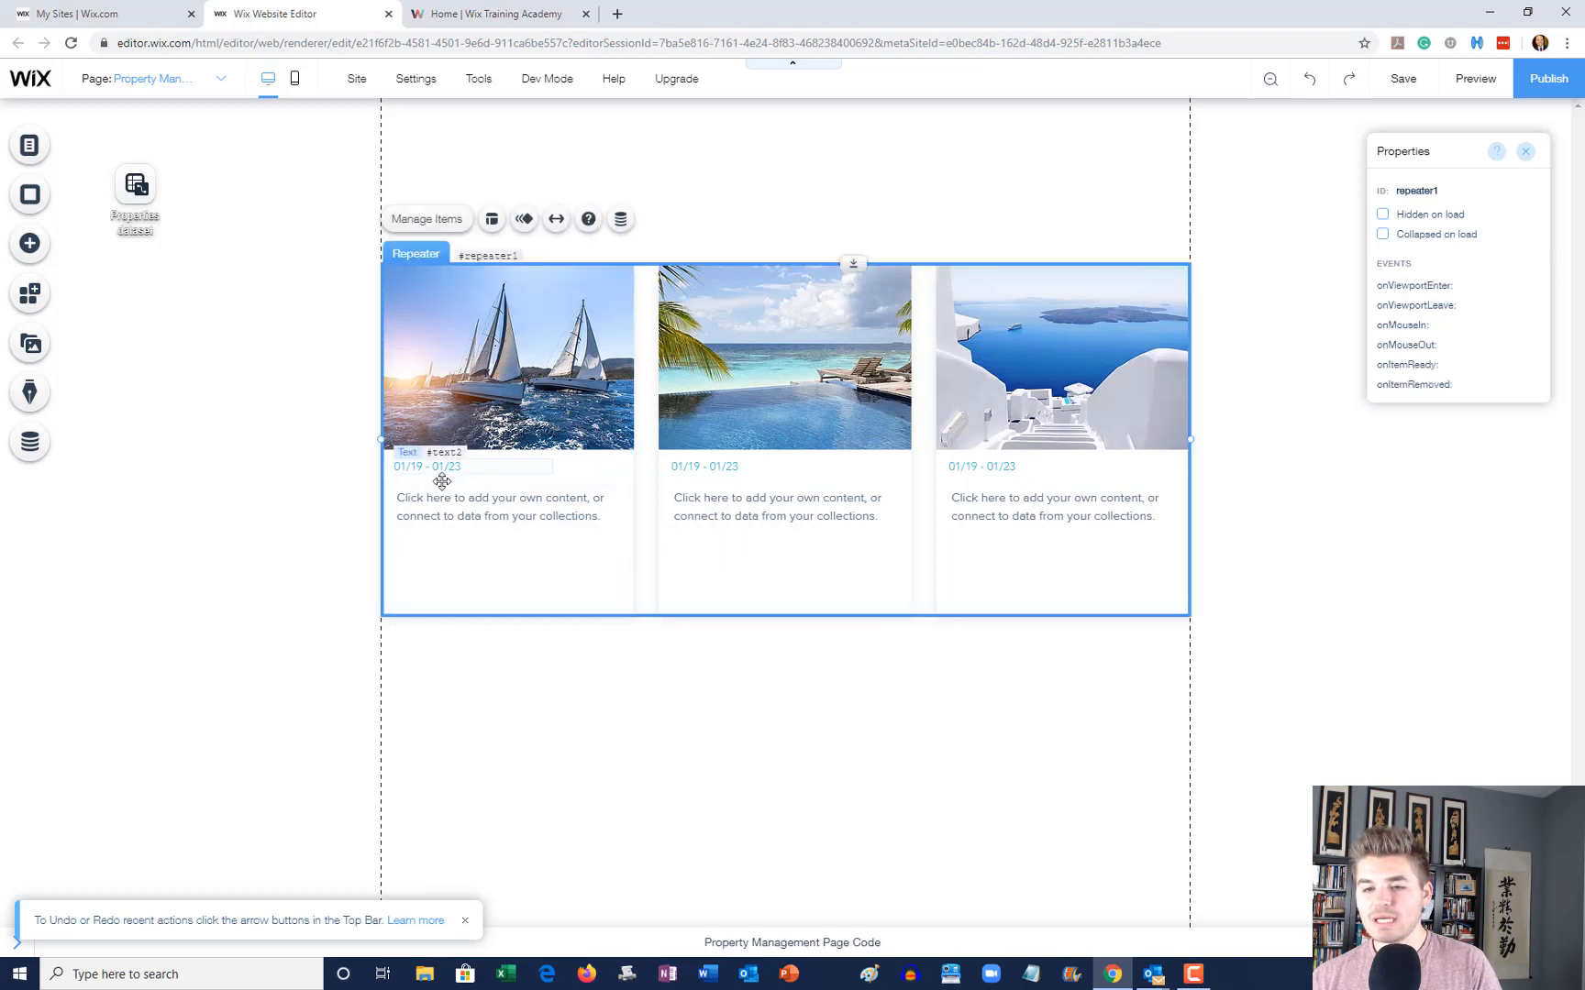
pyautogui.click(510, 346)
pyautogui.click(480, 506)
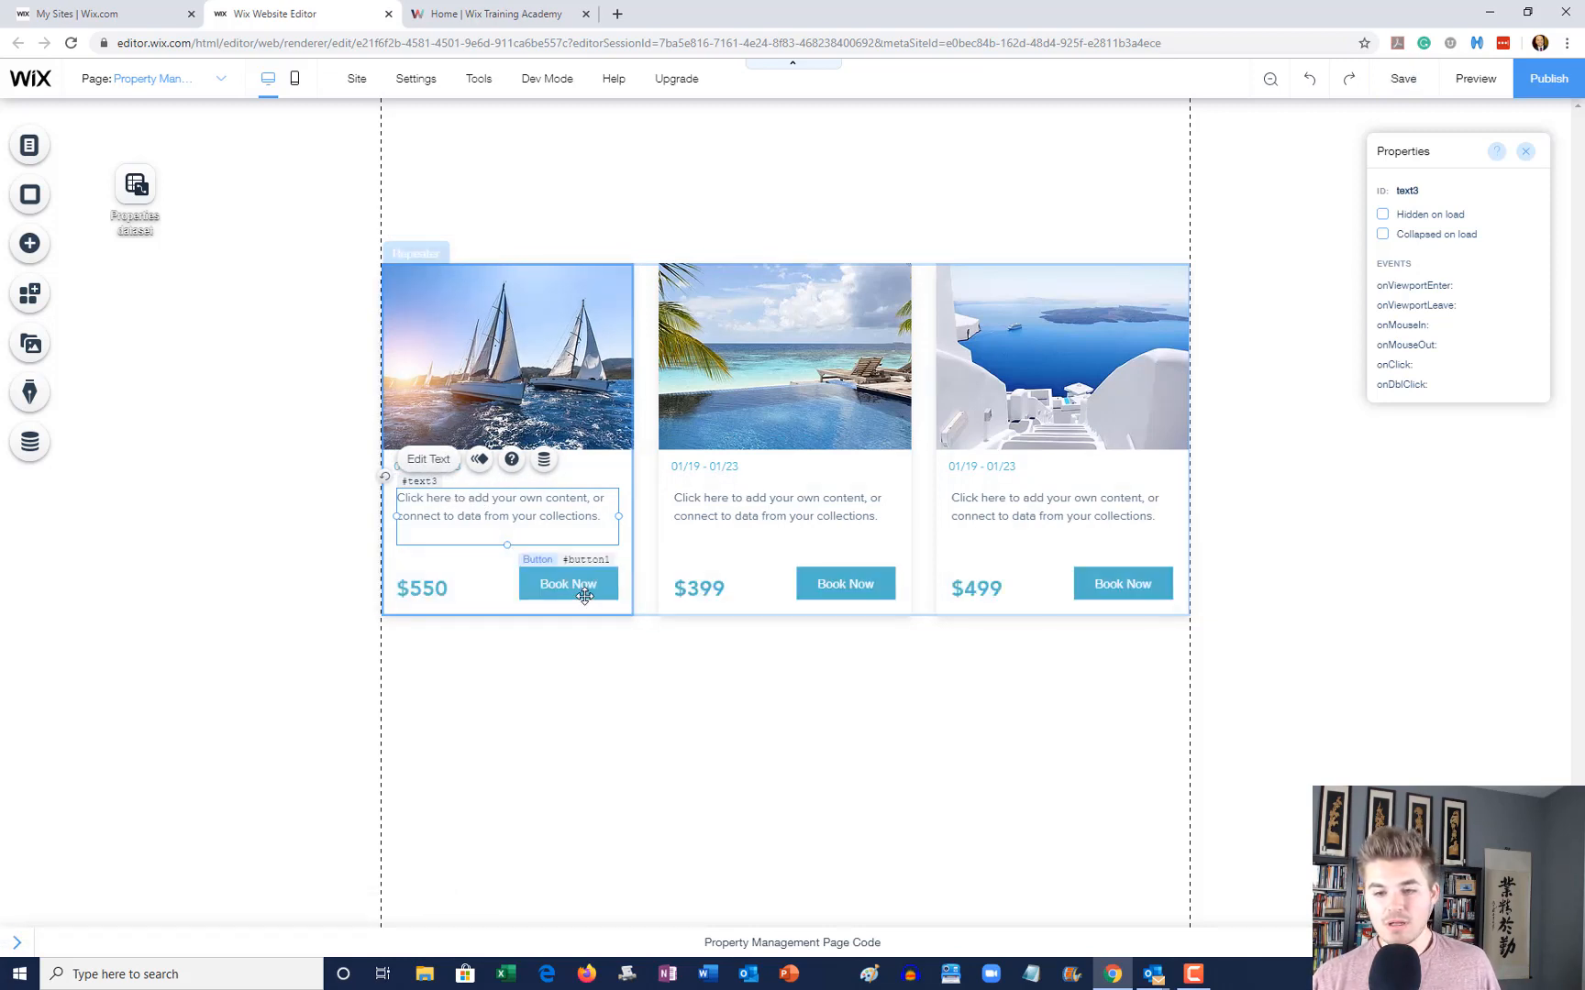
# Step: Delete the Book Now button from the repeater's cards
pyautogui.click(573, 587)
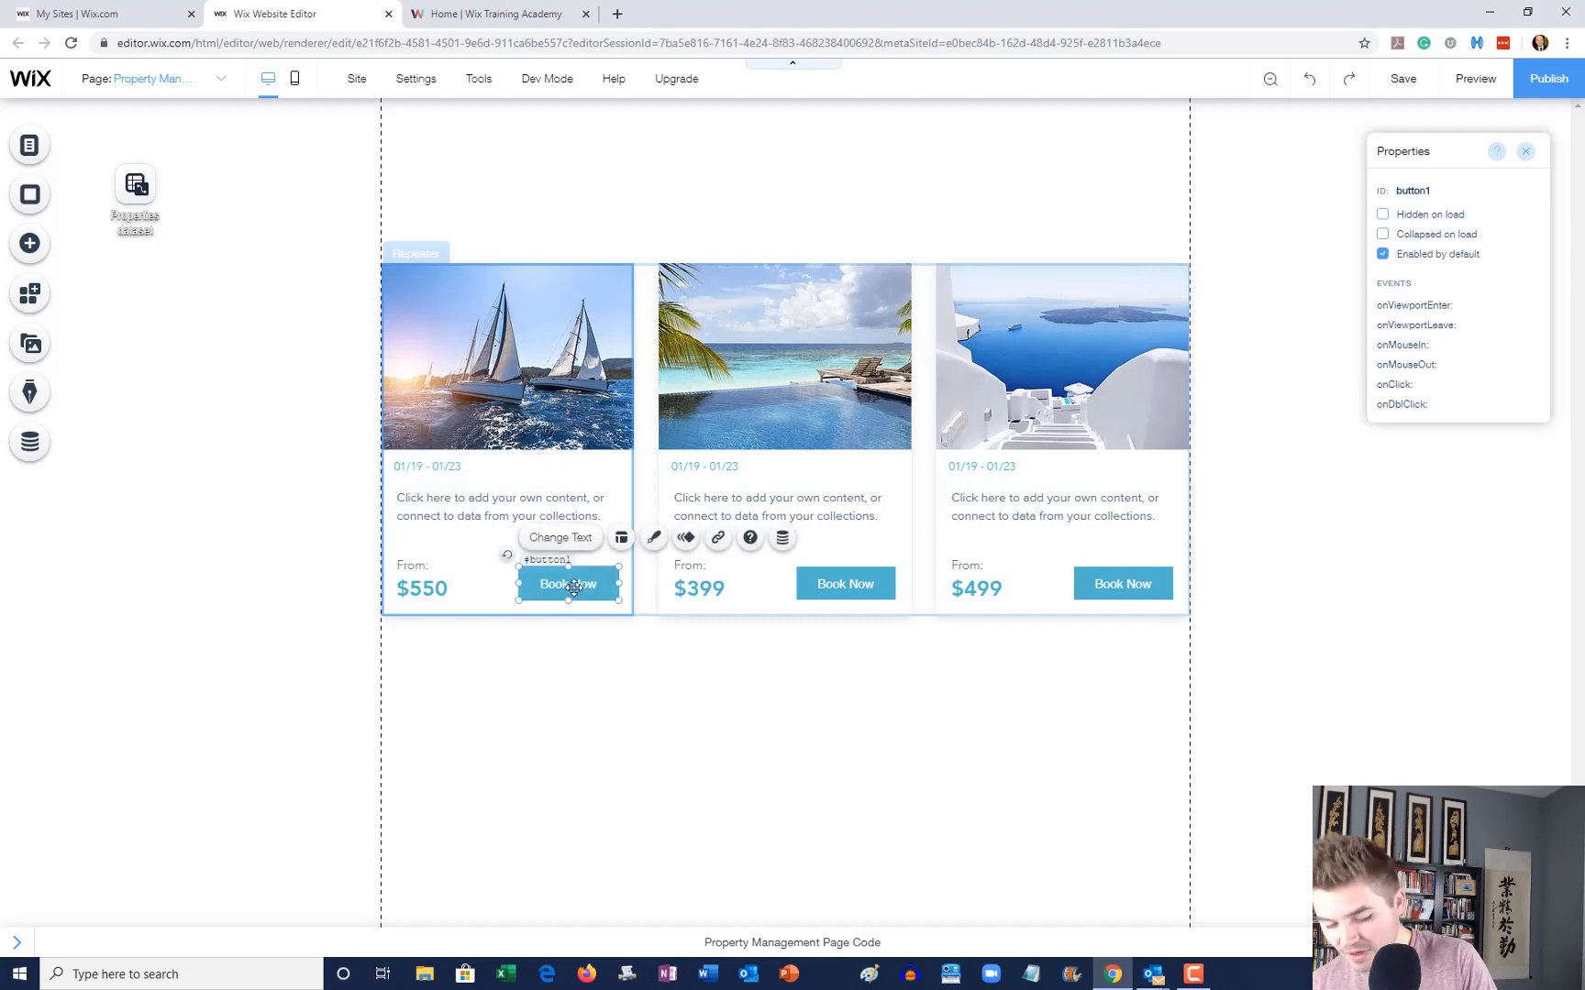
pyautogui.press('Delete')
pyautogui.click(417, 565)
# Step: Widen the date text box on the first repeater card to about 225 px and centre its text
pyautogui.click(455, 468)
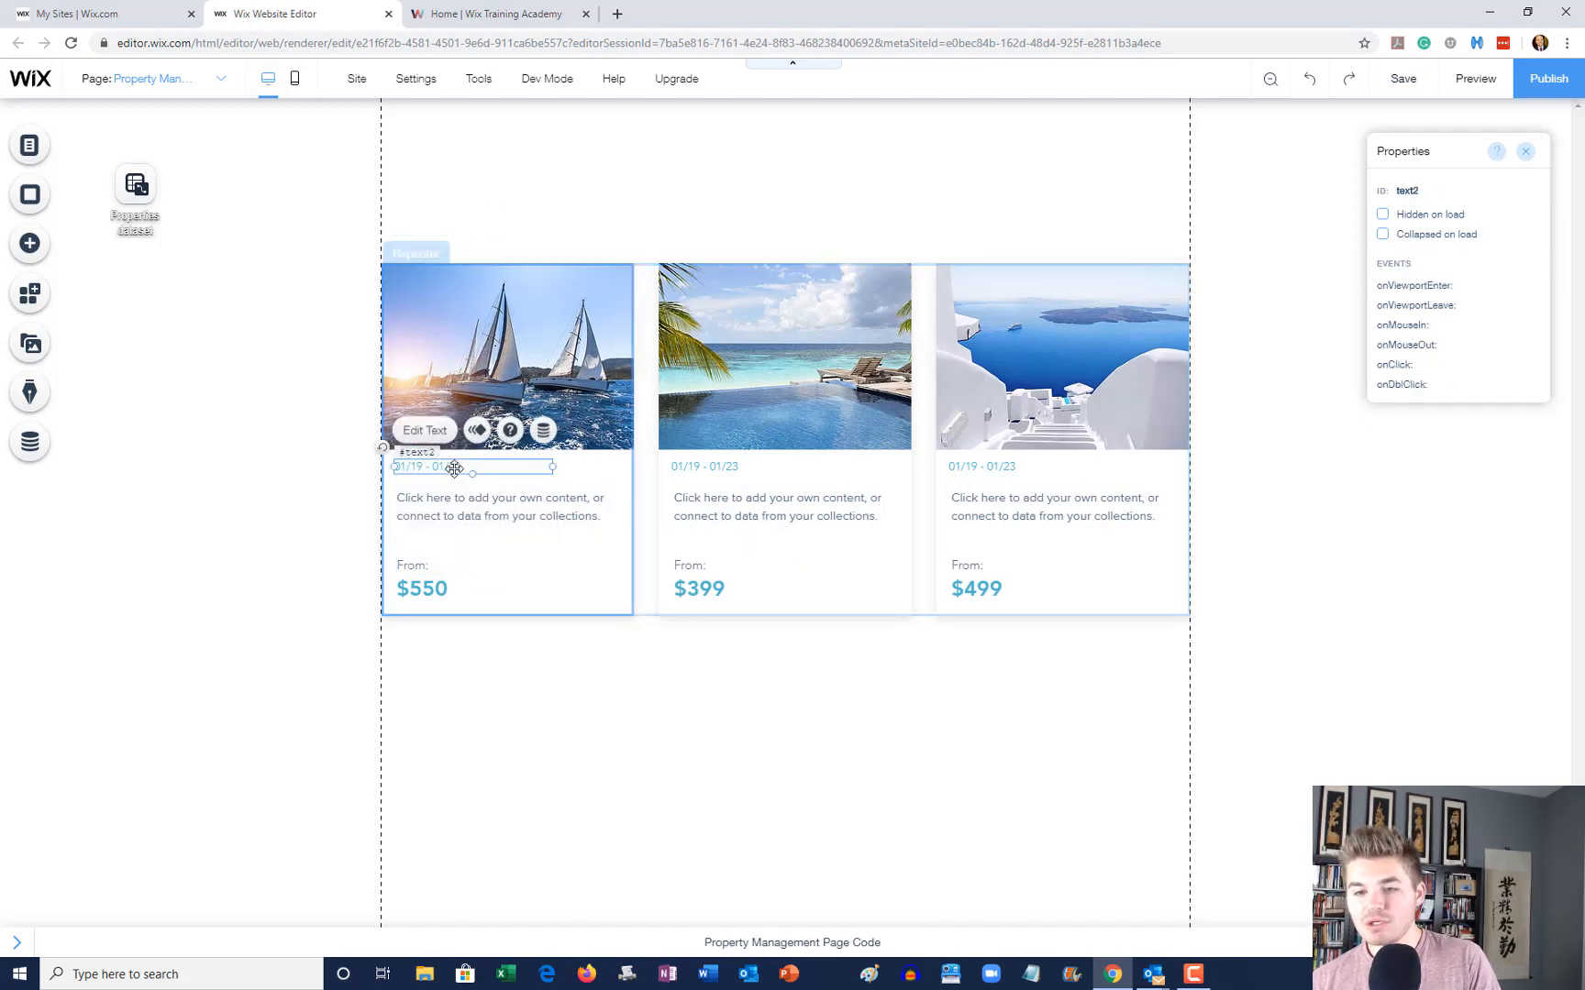
pyautogui.doubleClick(455, 469)
pyautogui.moveTo(553, 467); pyautogui.dragTo(583, 466)
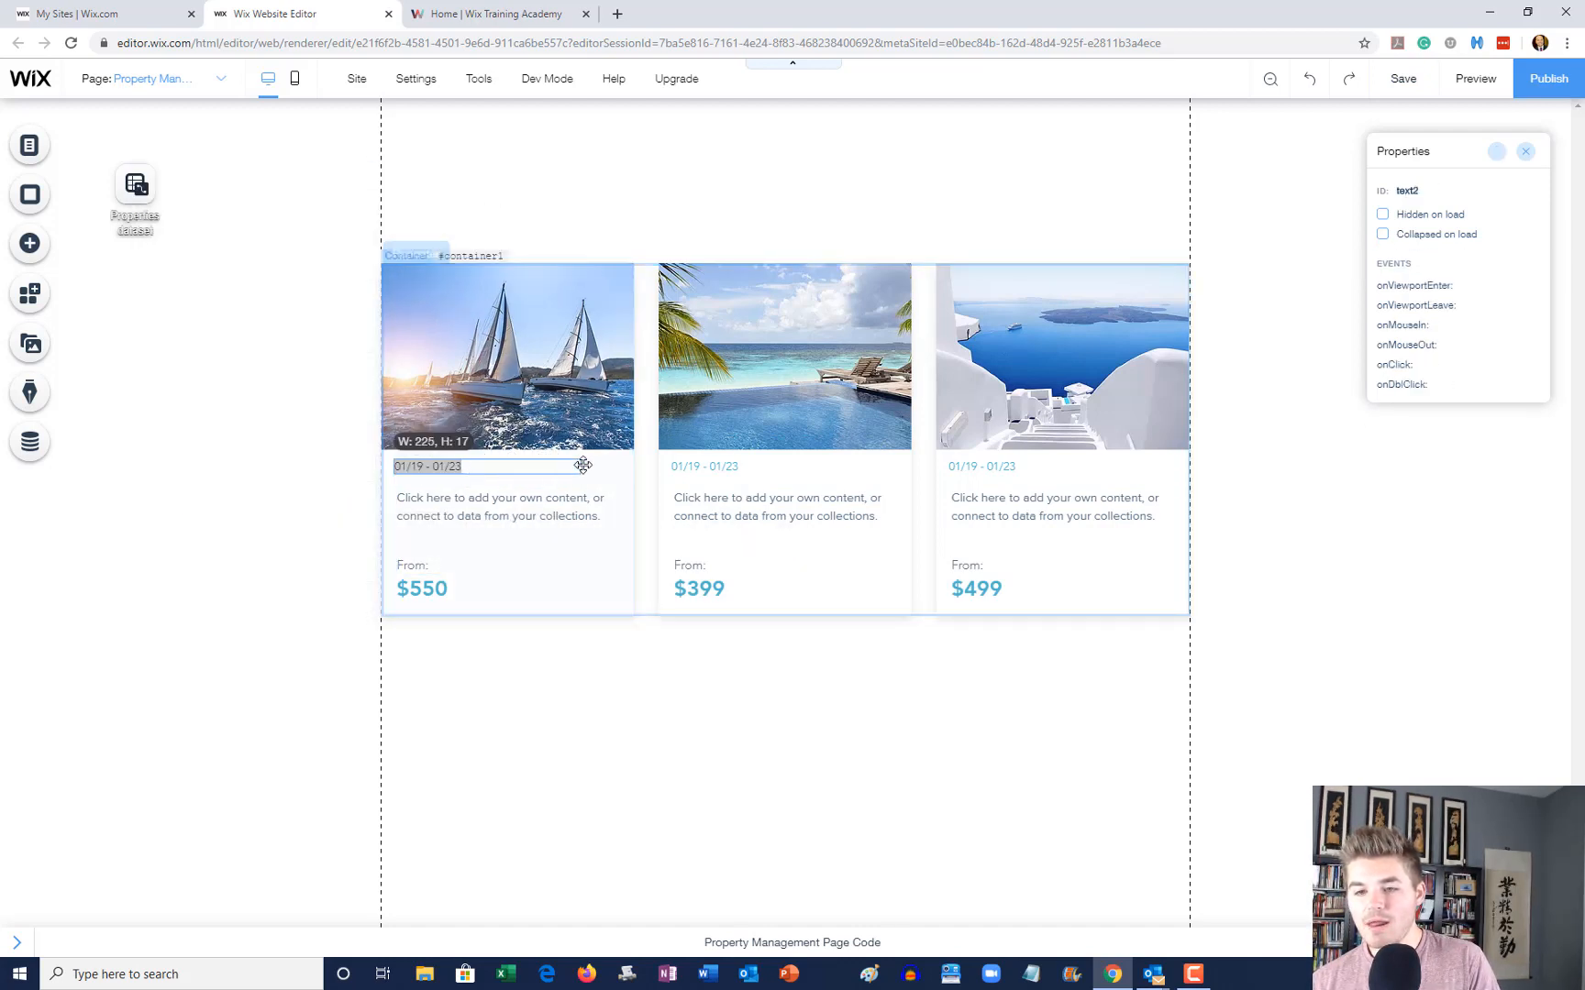
pyautogui.click(641, 512)
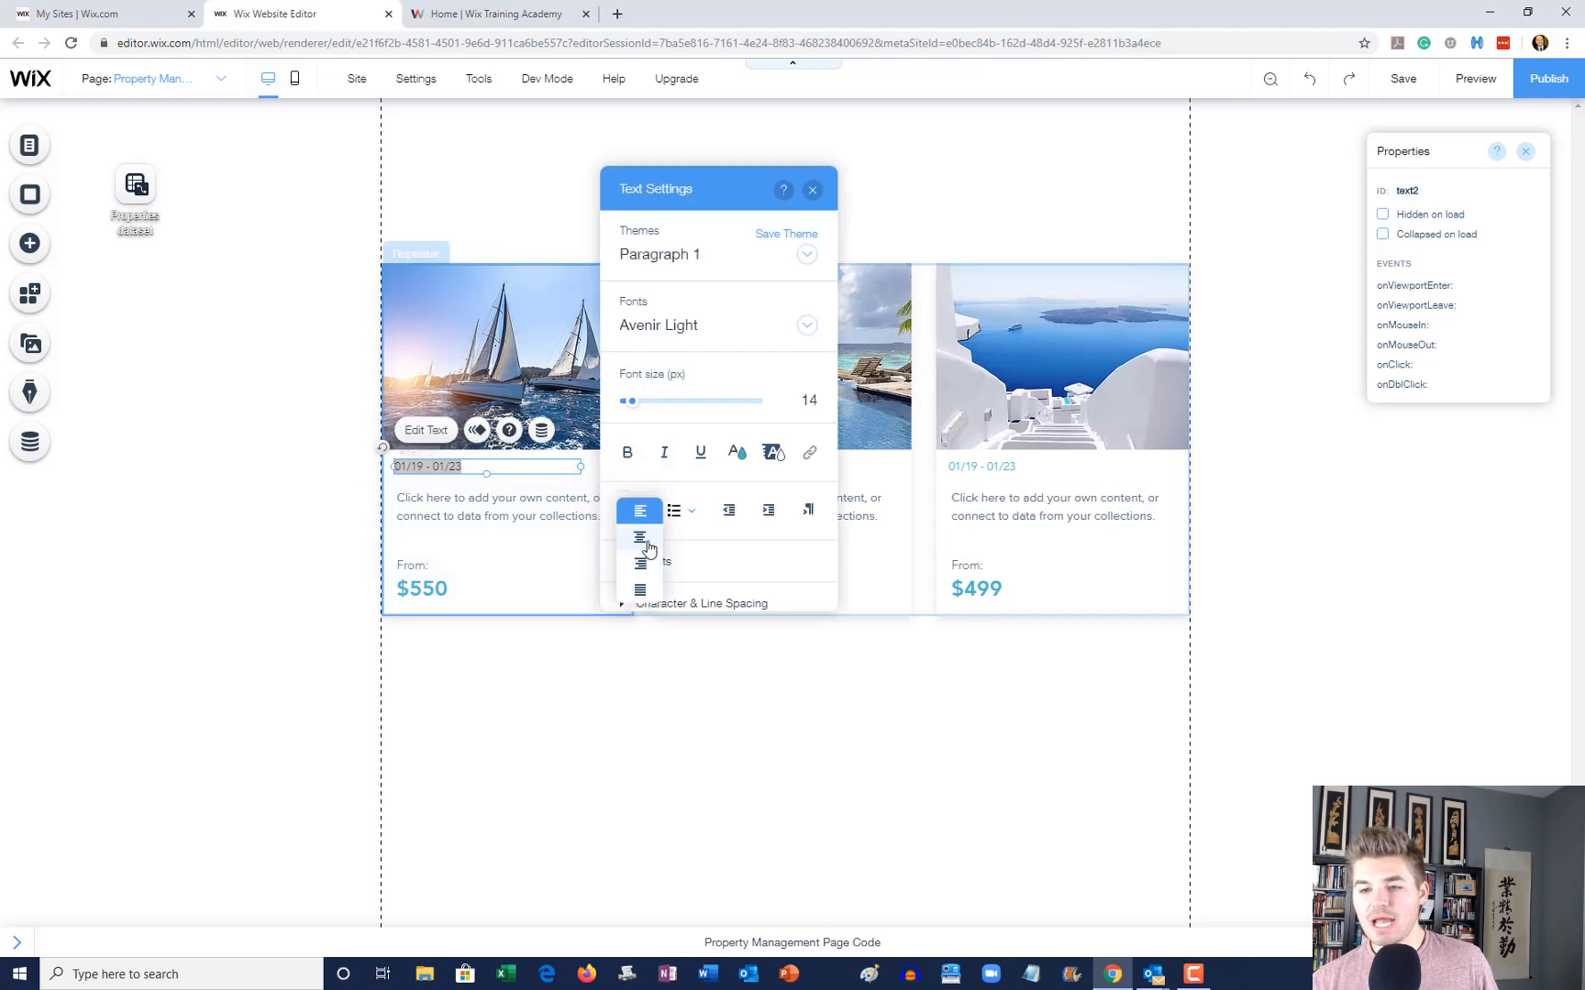
pyautogui.click(641, 538)
# Step: Set the font of the first card's date text to Lato Black
pyautogui.click(658, 332)
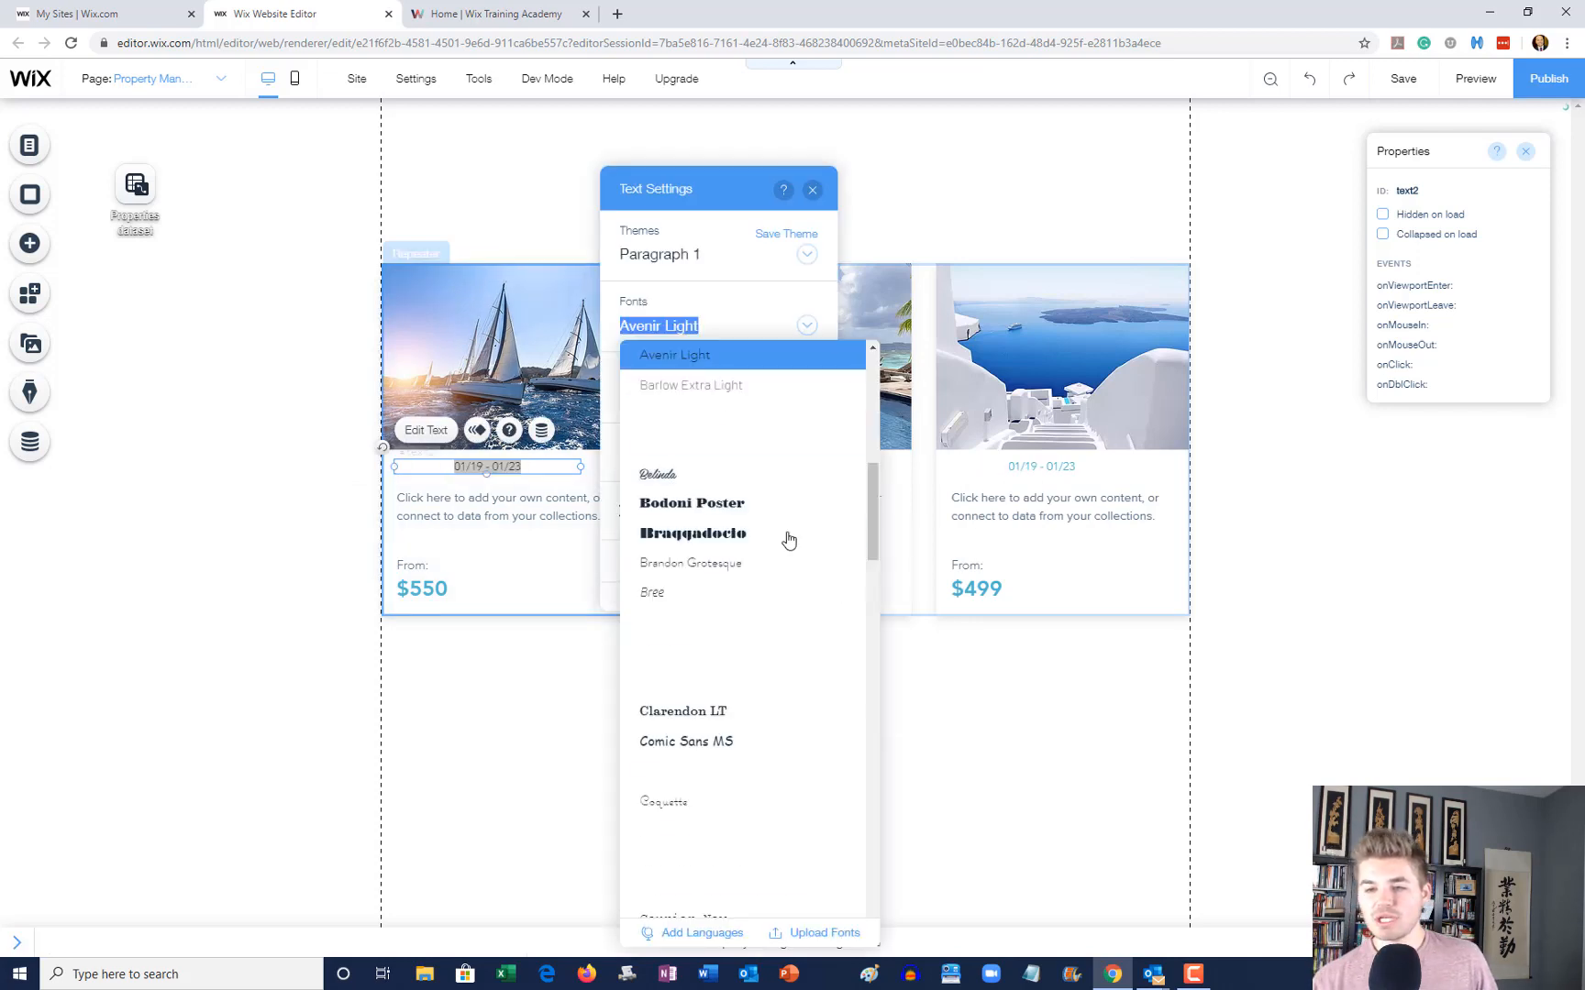
pyautogui.scroll(-10, 685, 605)
pyautogui.scroll(15, 697, 520)
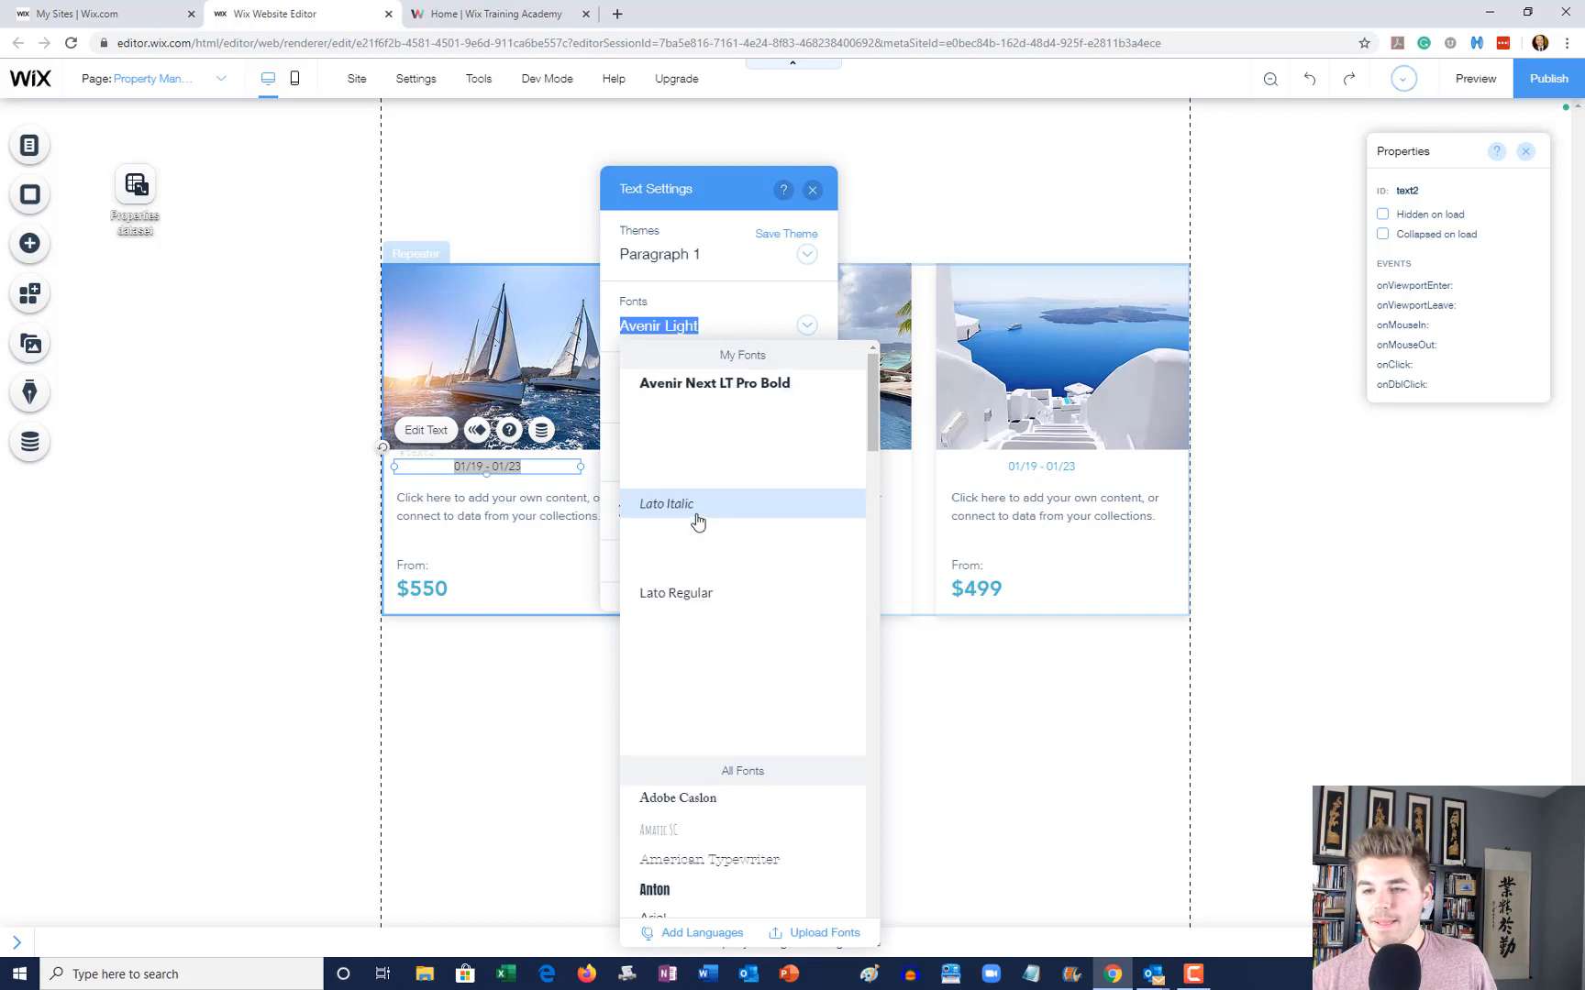
pyautogui.click(732, 447)
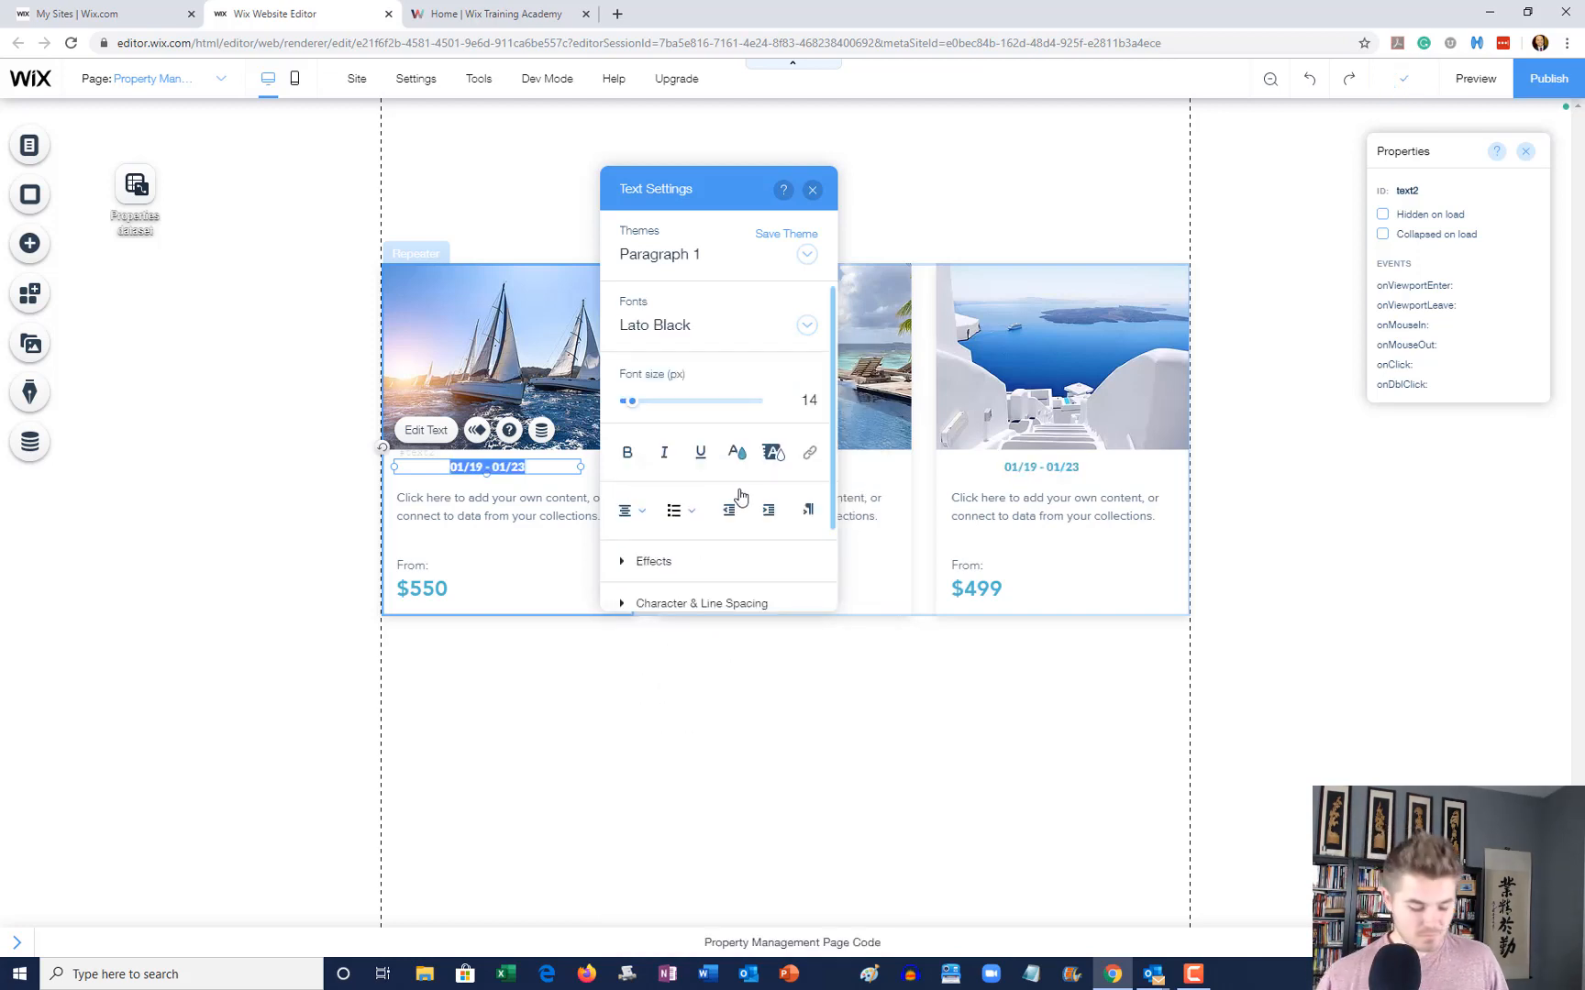
# Step: Replace the first card's date text with "address" and widen its box almost to the card's edge
pyautogui.write('address')
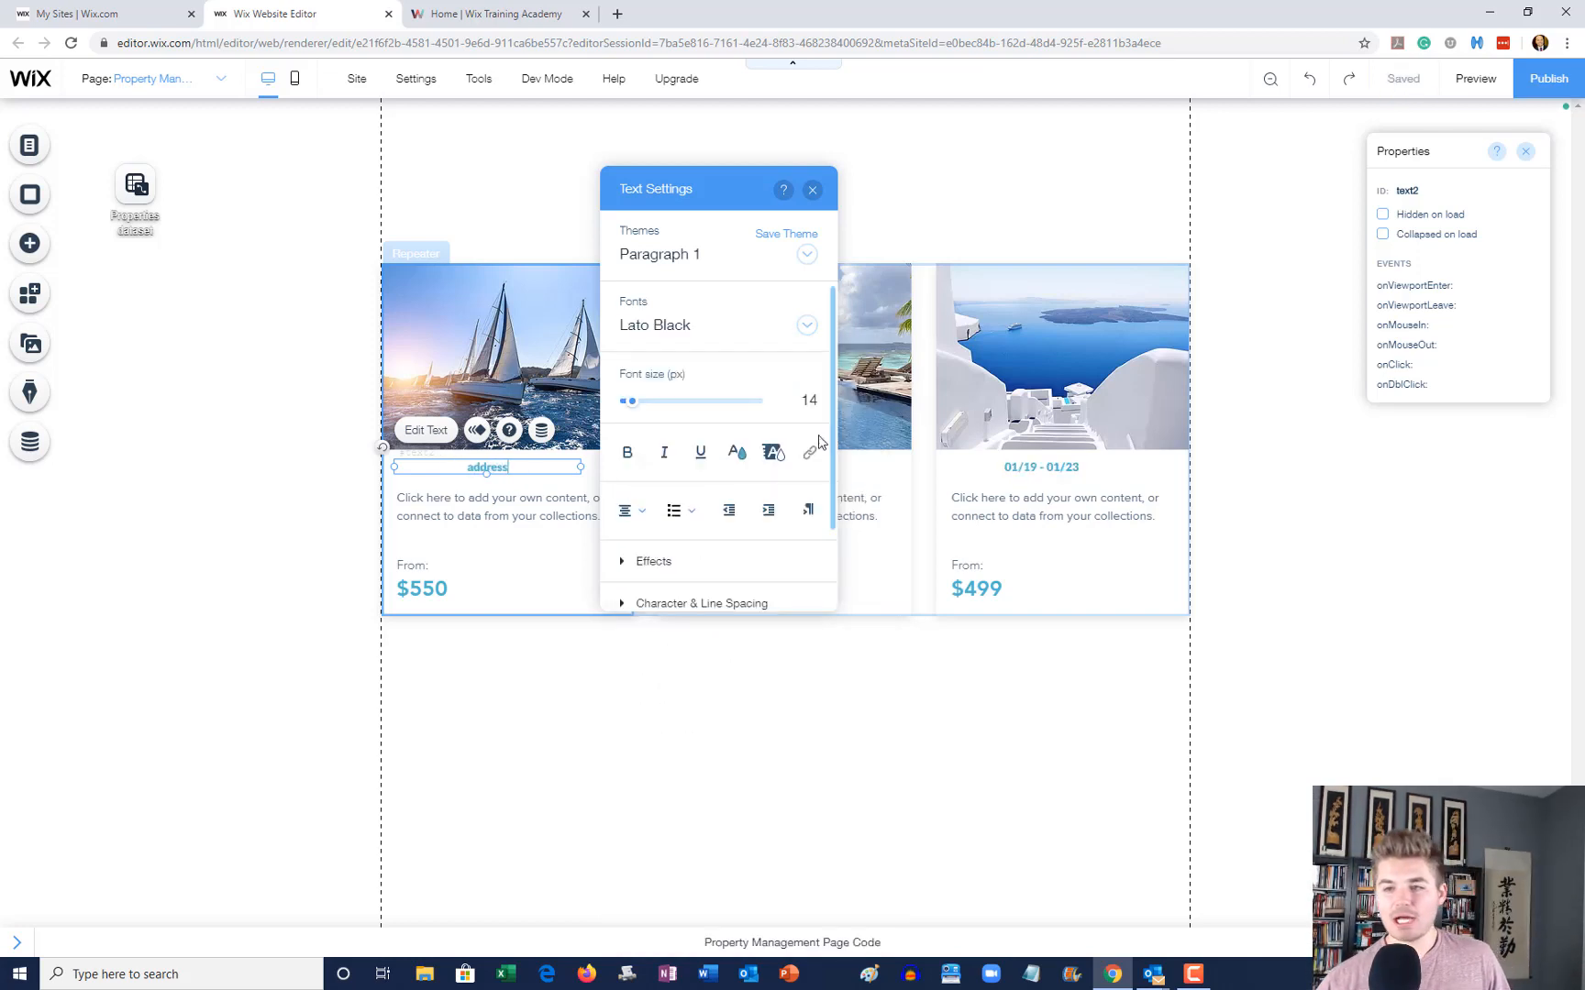
pyautogui.click(813, 190)
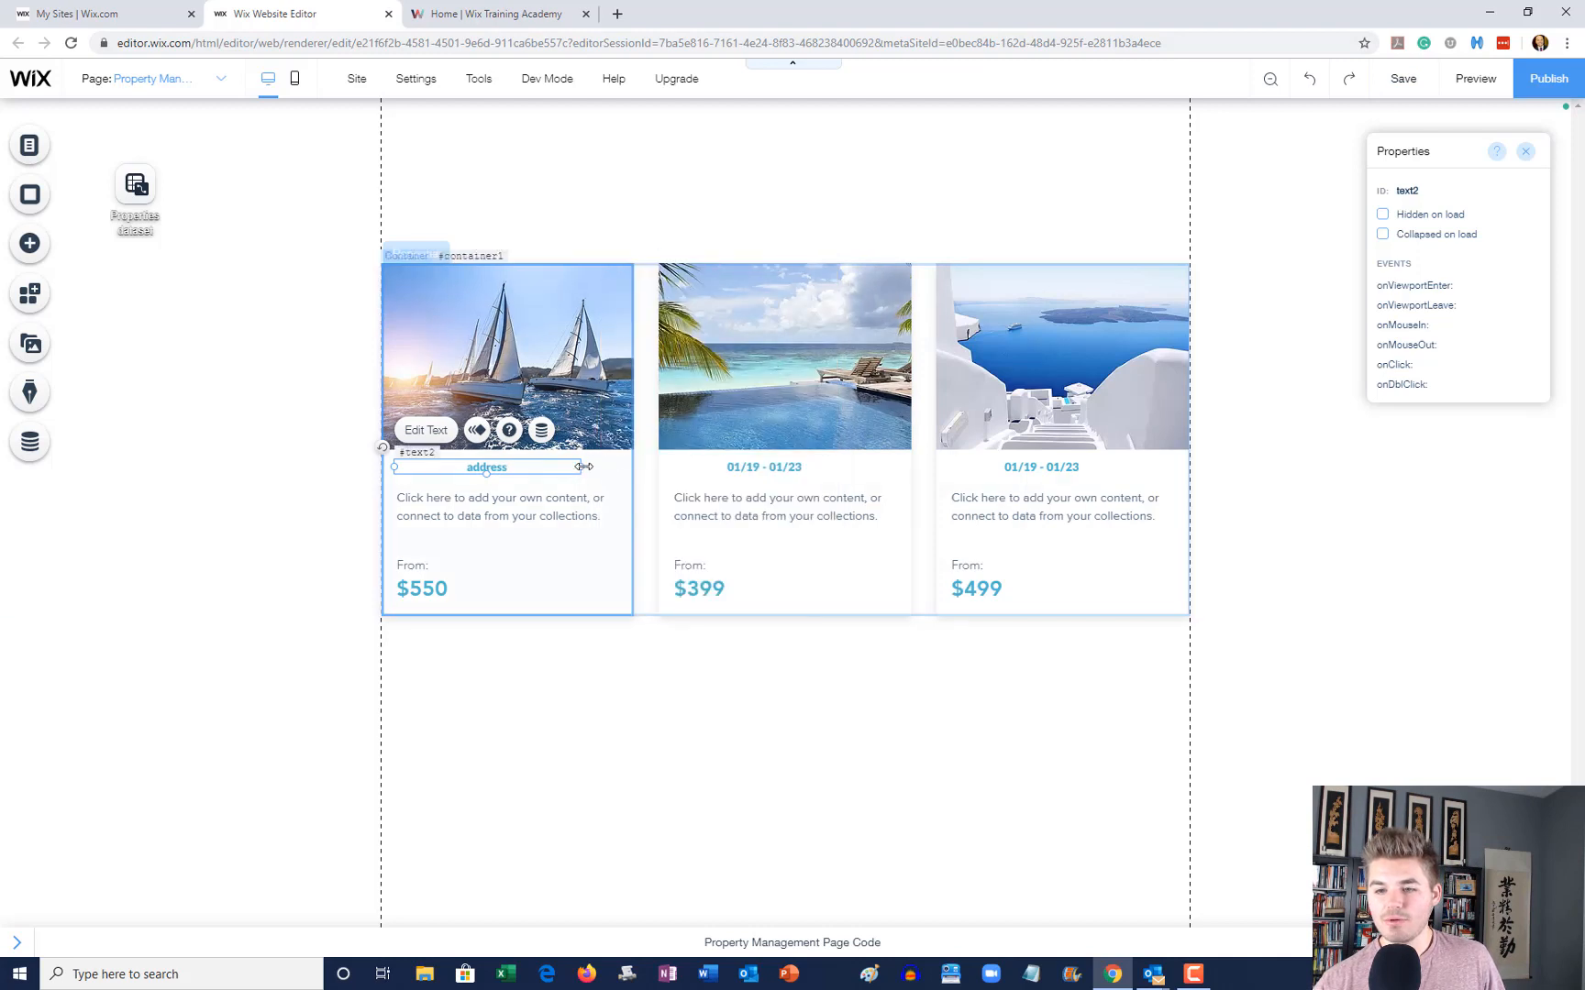
pyautogui.moveTo(584, 467); pyautogui.dragTo(628, 466)
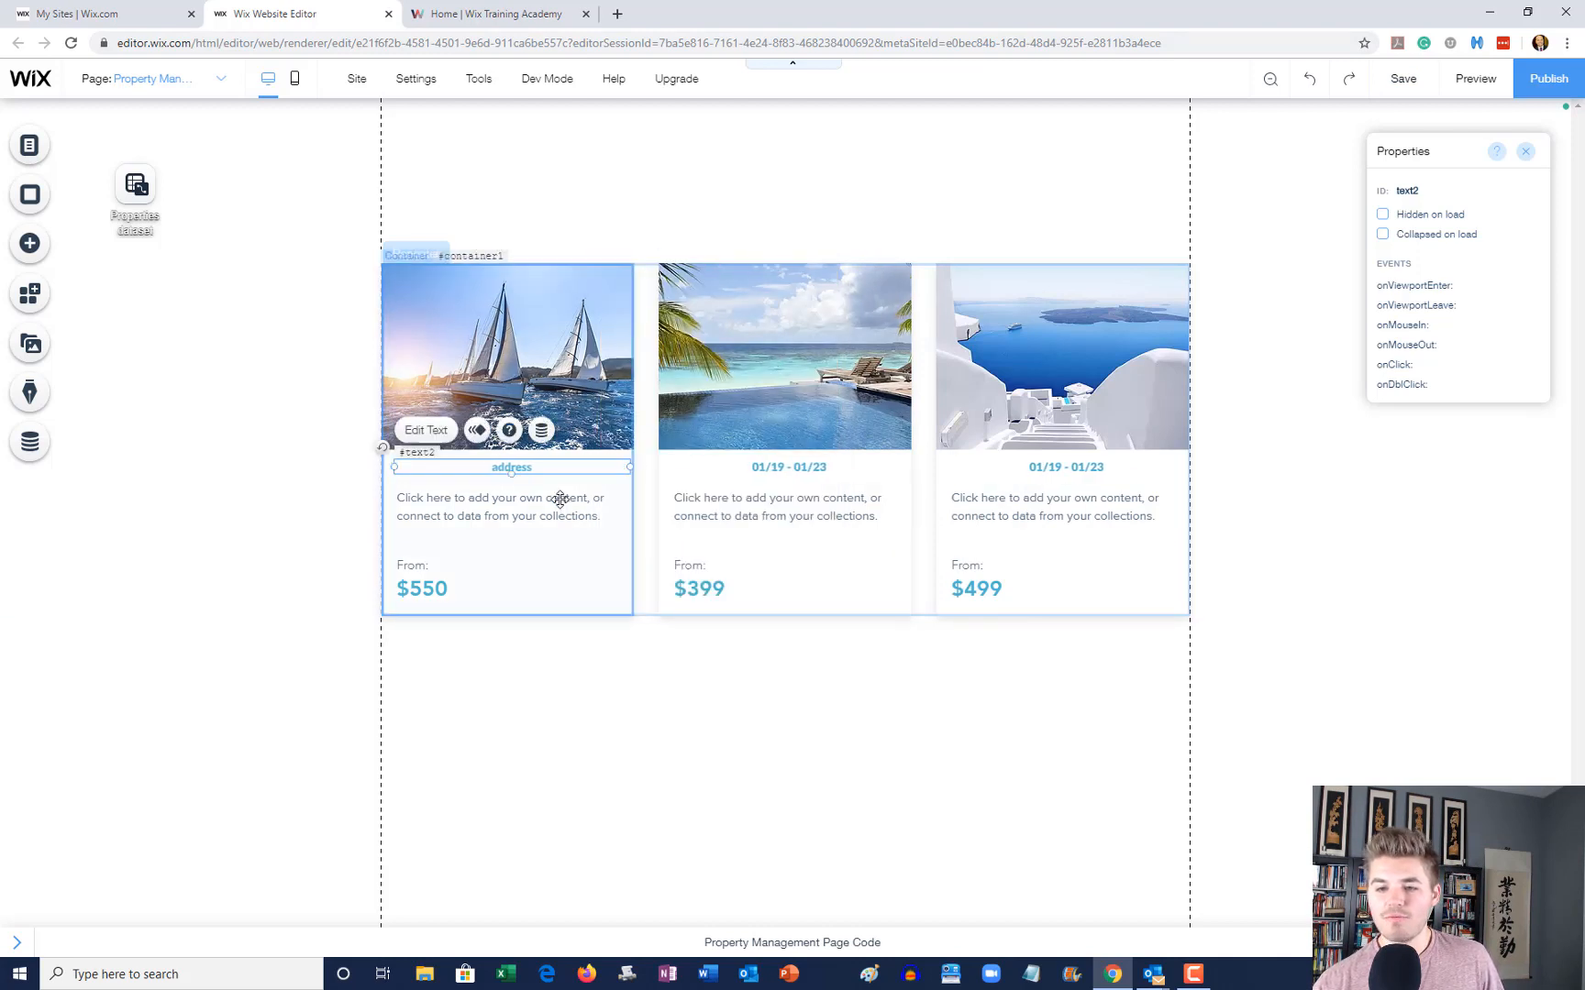
# Step: Delete the description paragraph from the cards and change the first card's "From:" label to "# of Rooms:"
pyautogui.click(527, 506)
pyautogui.press('Delete')
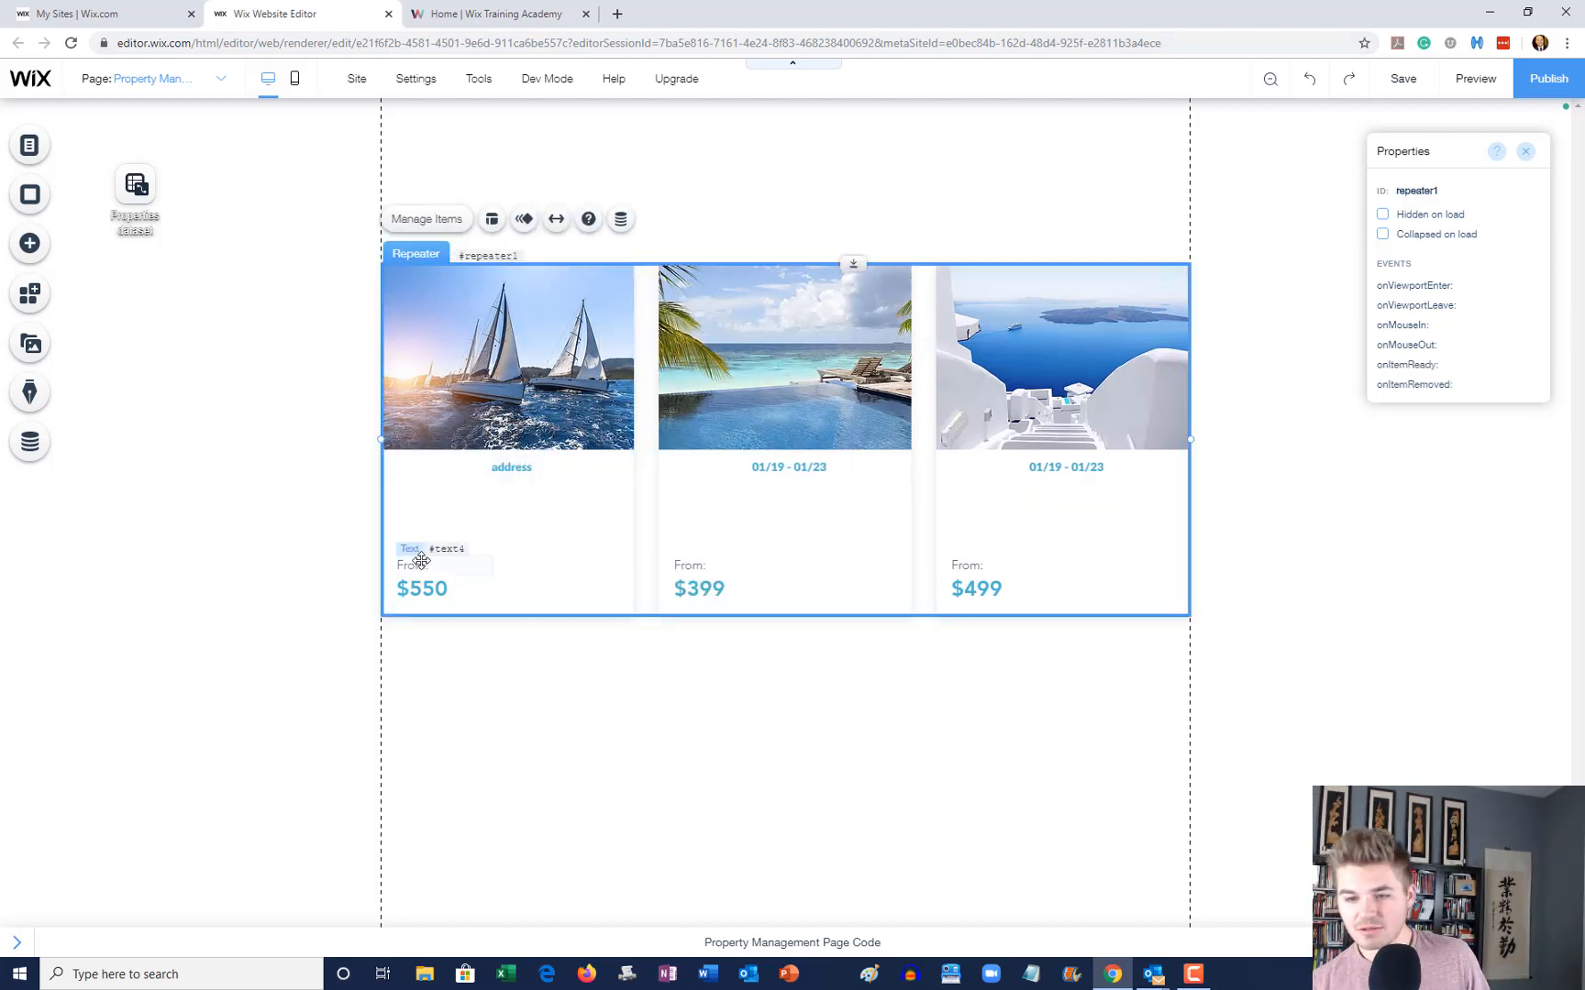
pyautogui.doubleClick(419, 563)
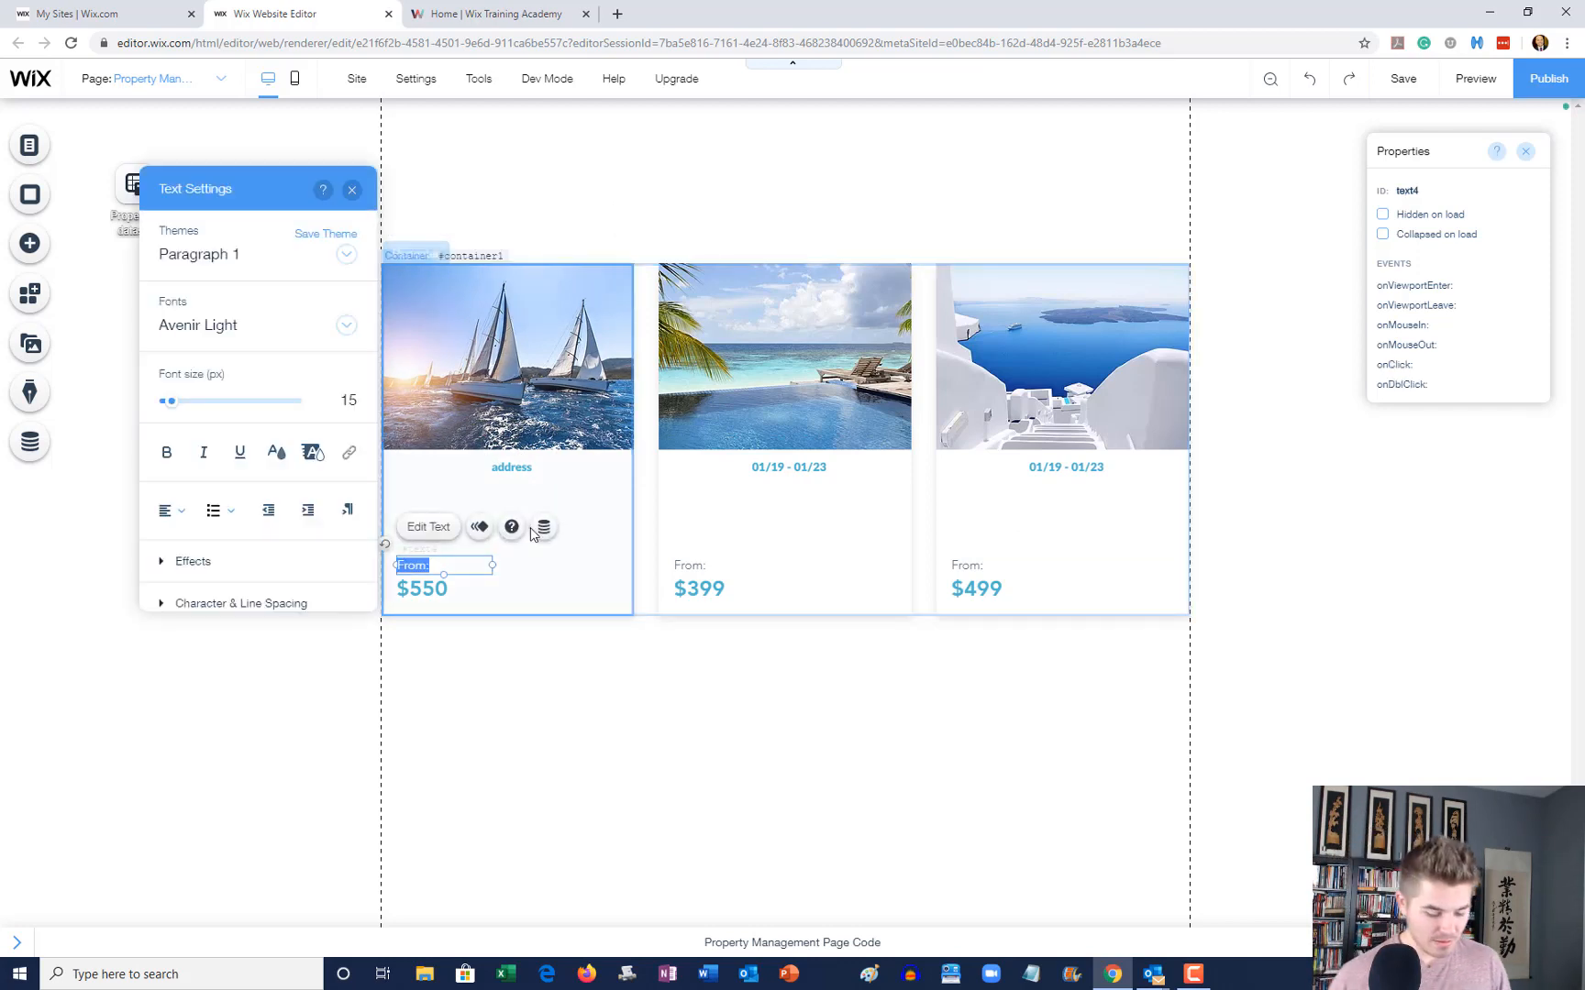
pyautogui.press('BackSpace')
pyautogui.write('# of Roo')
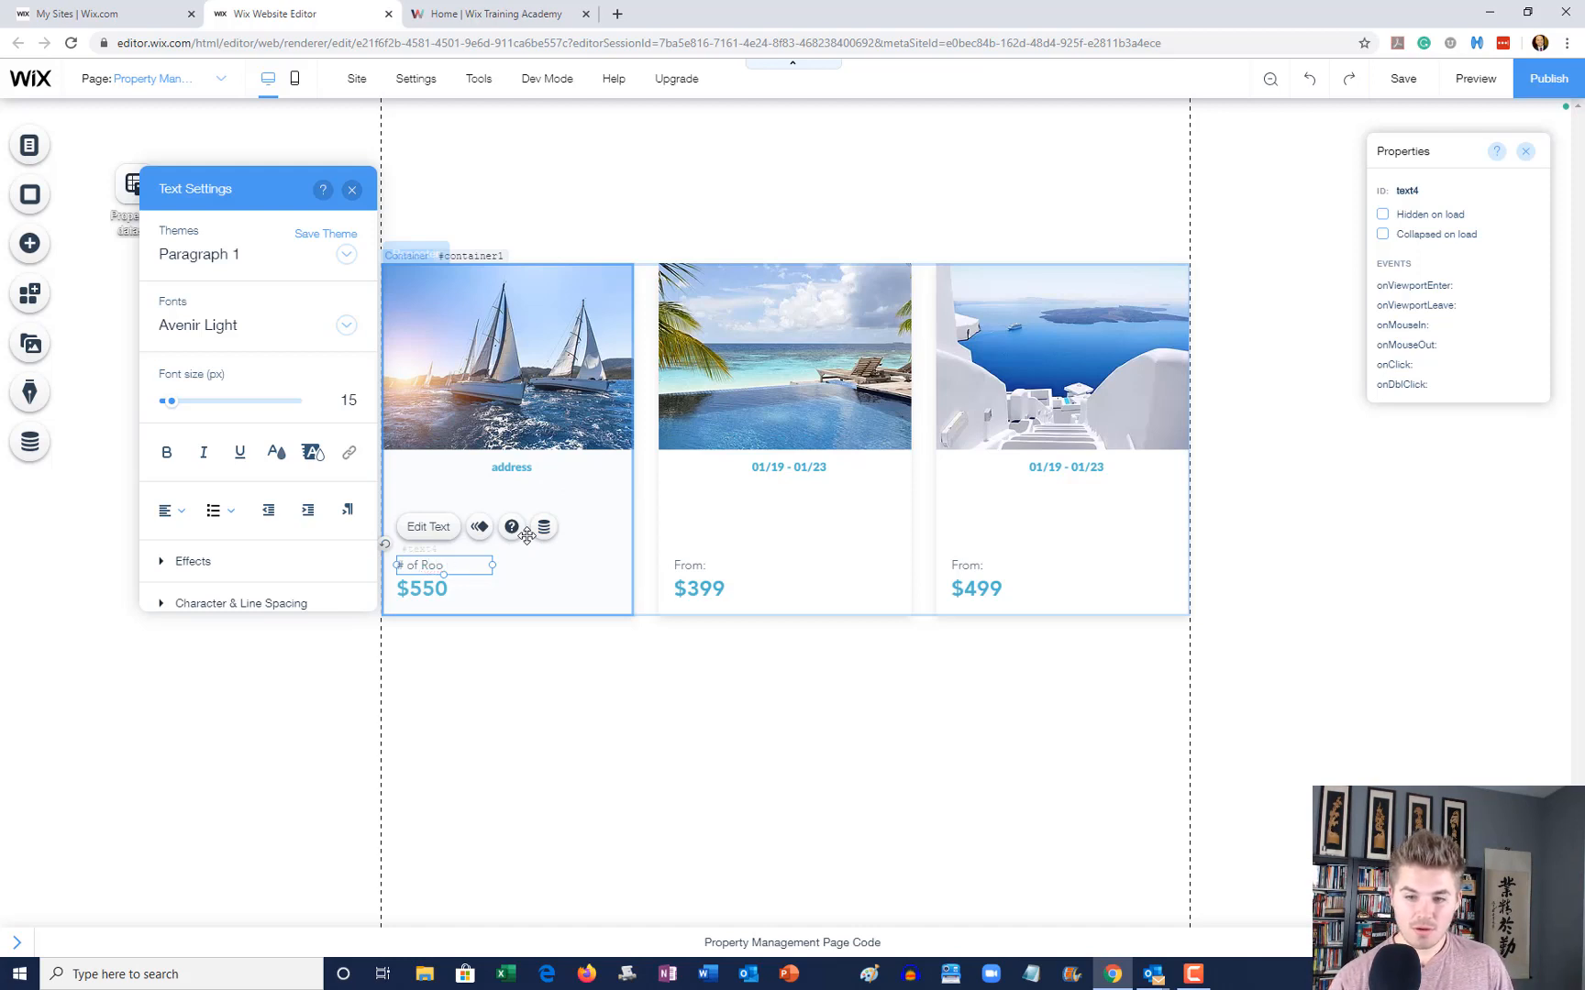
pyautogui.write('ms:')
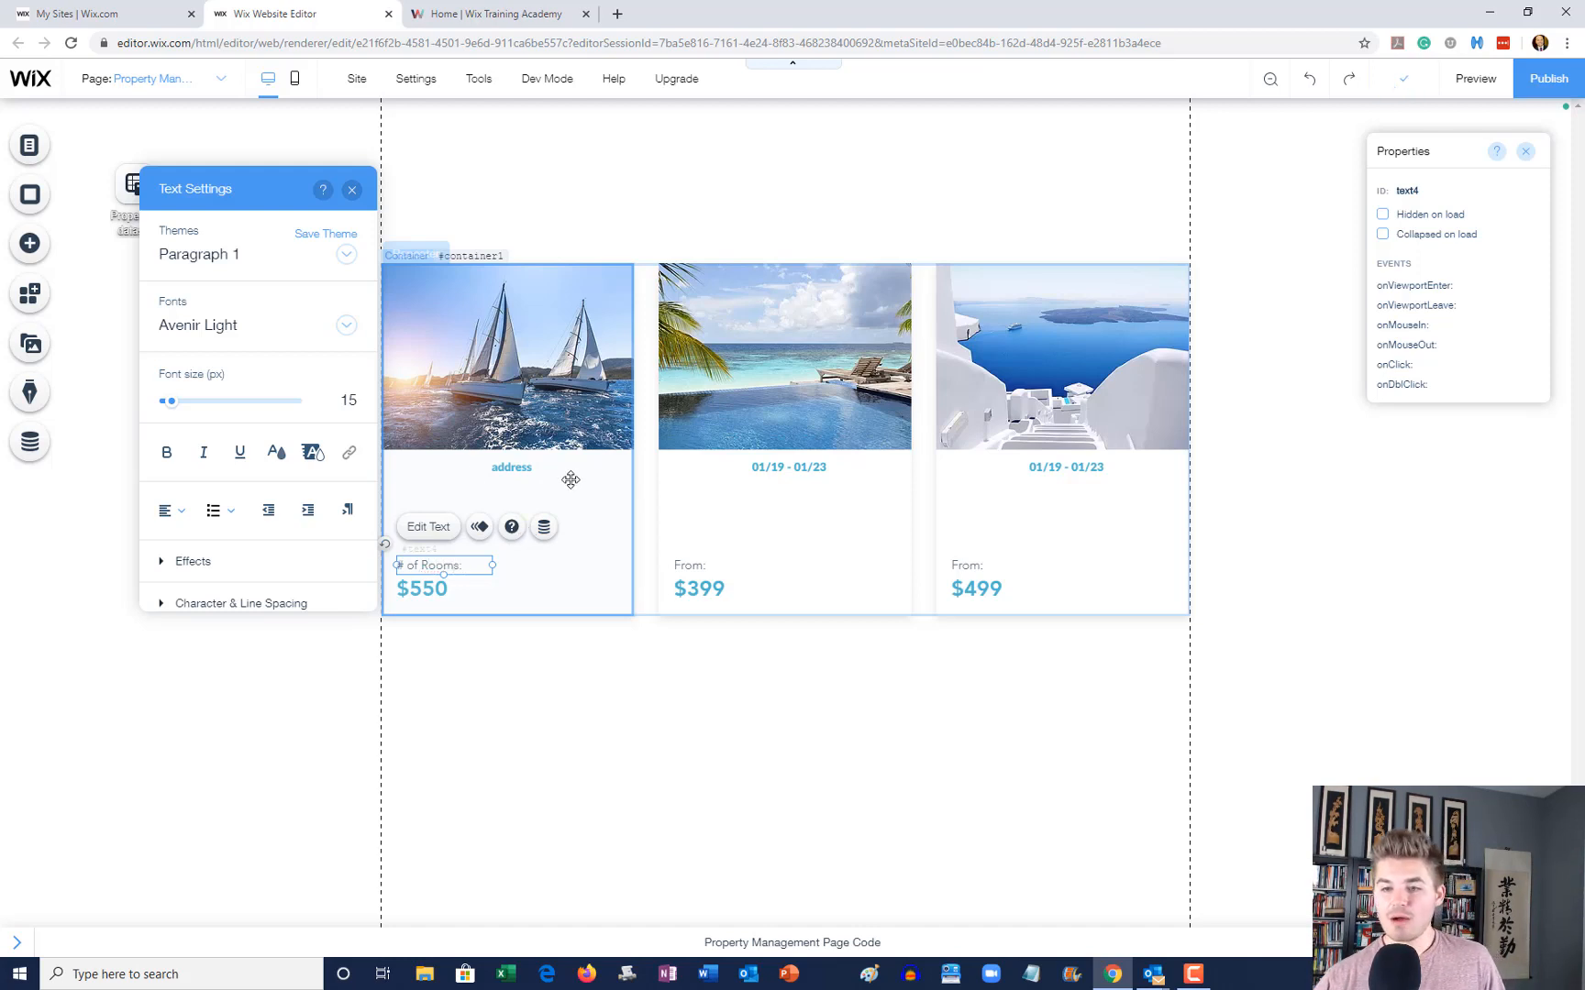
pyautogui.click(588, 497)
pyautogui.click(406, 335)
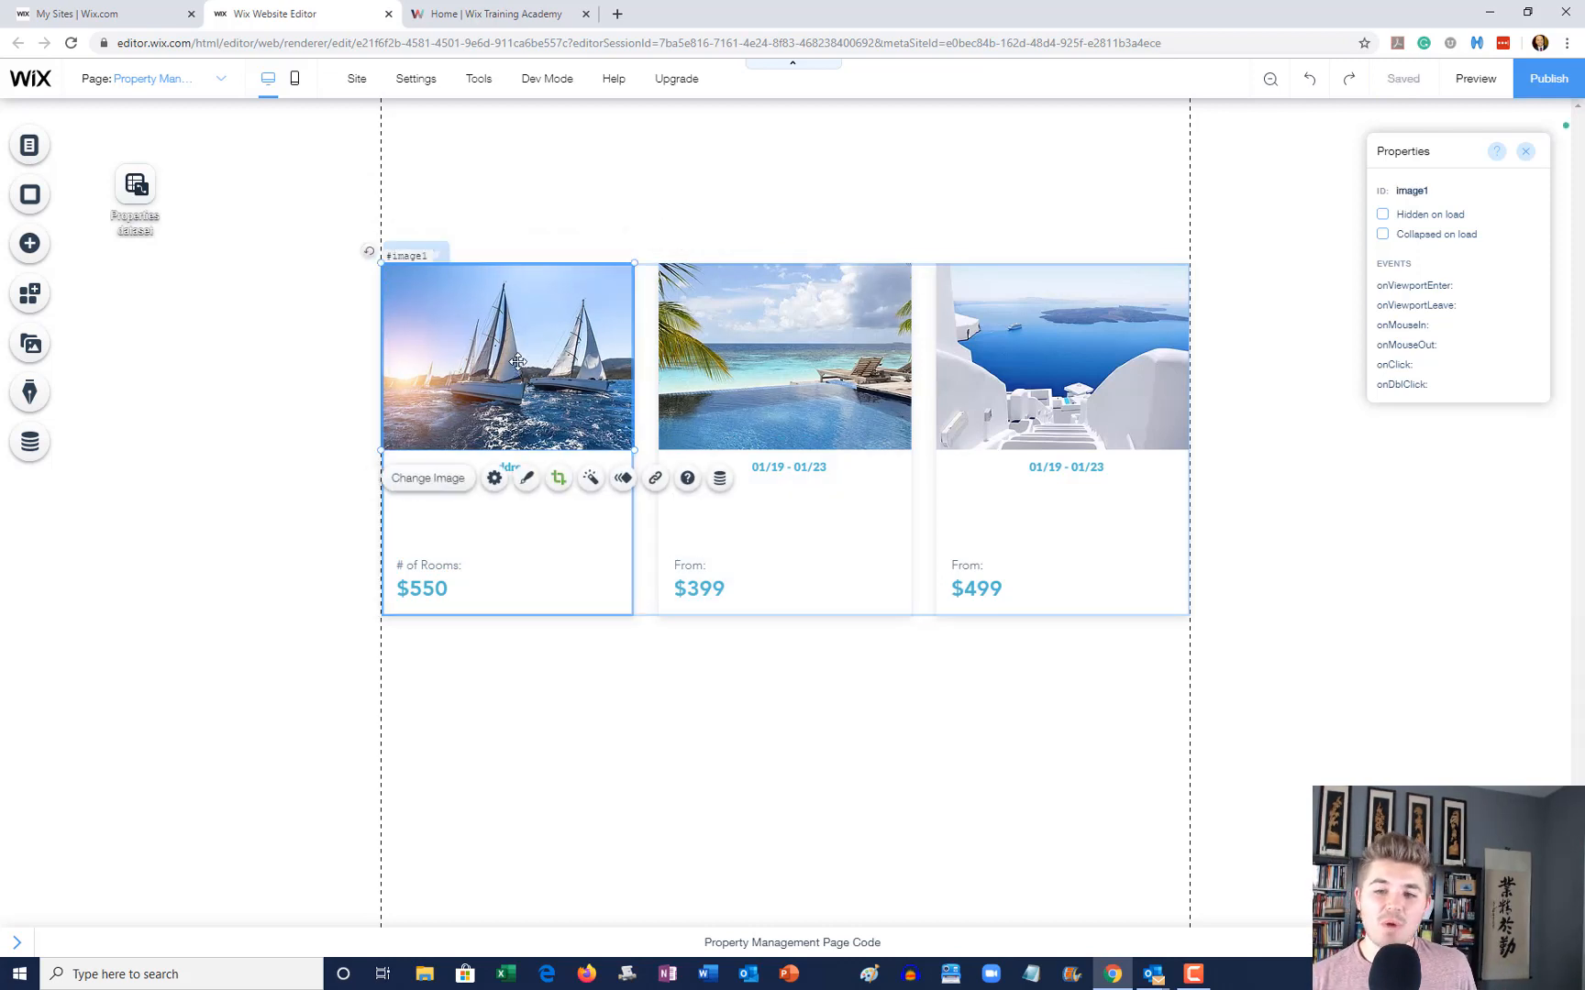
pyautogui.click(526, 477)
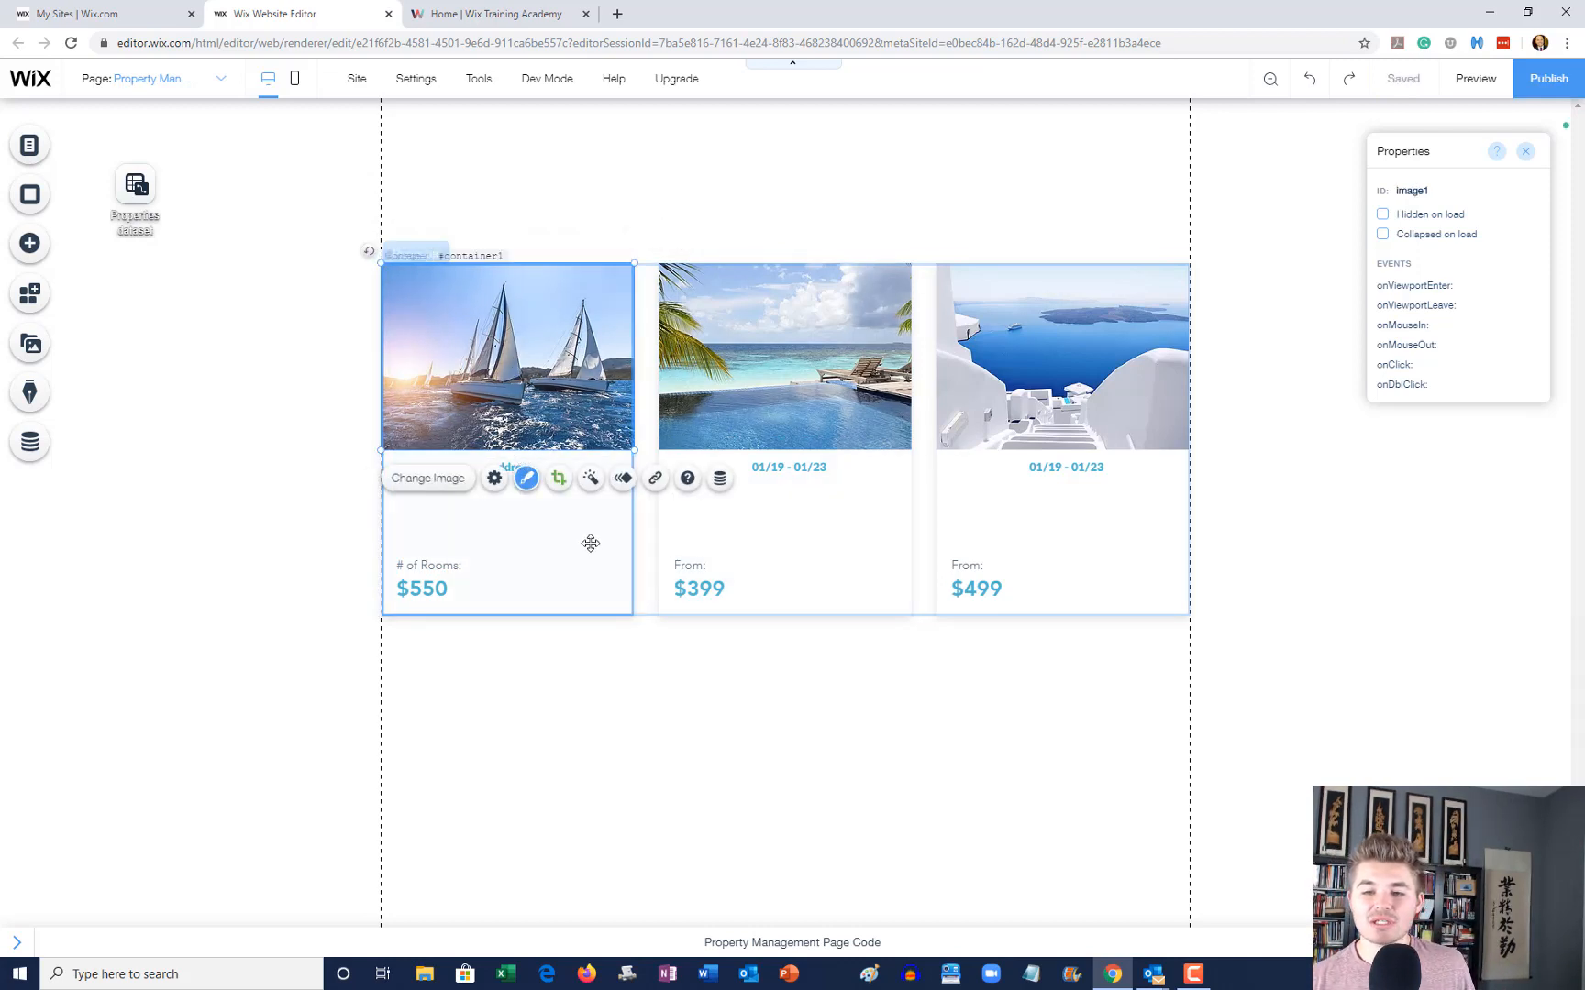
pyautogui.click(524, 537)
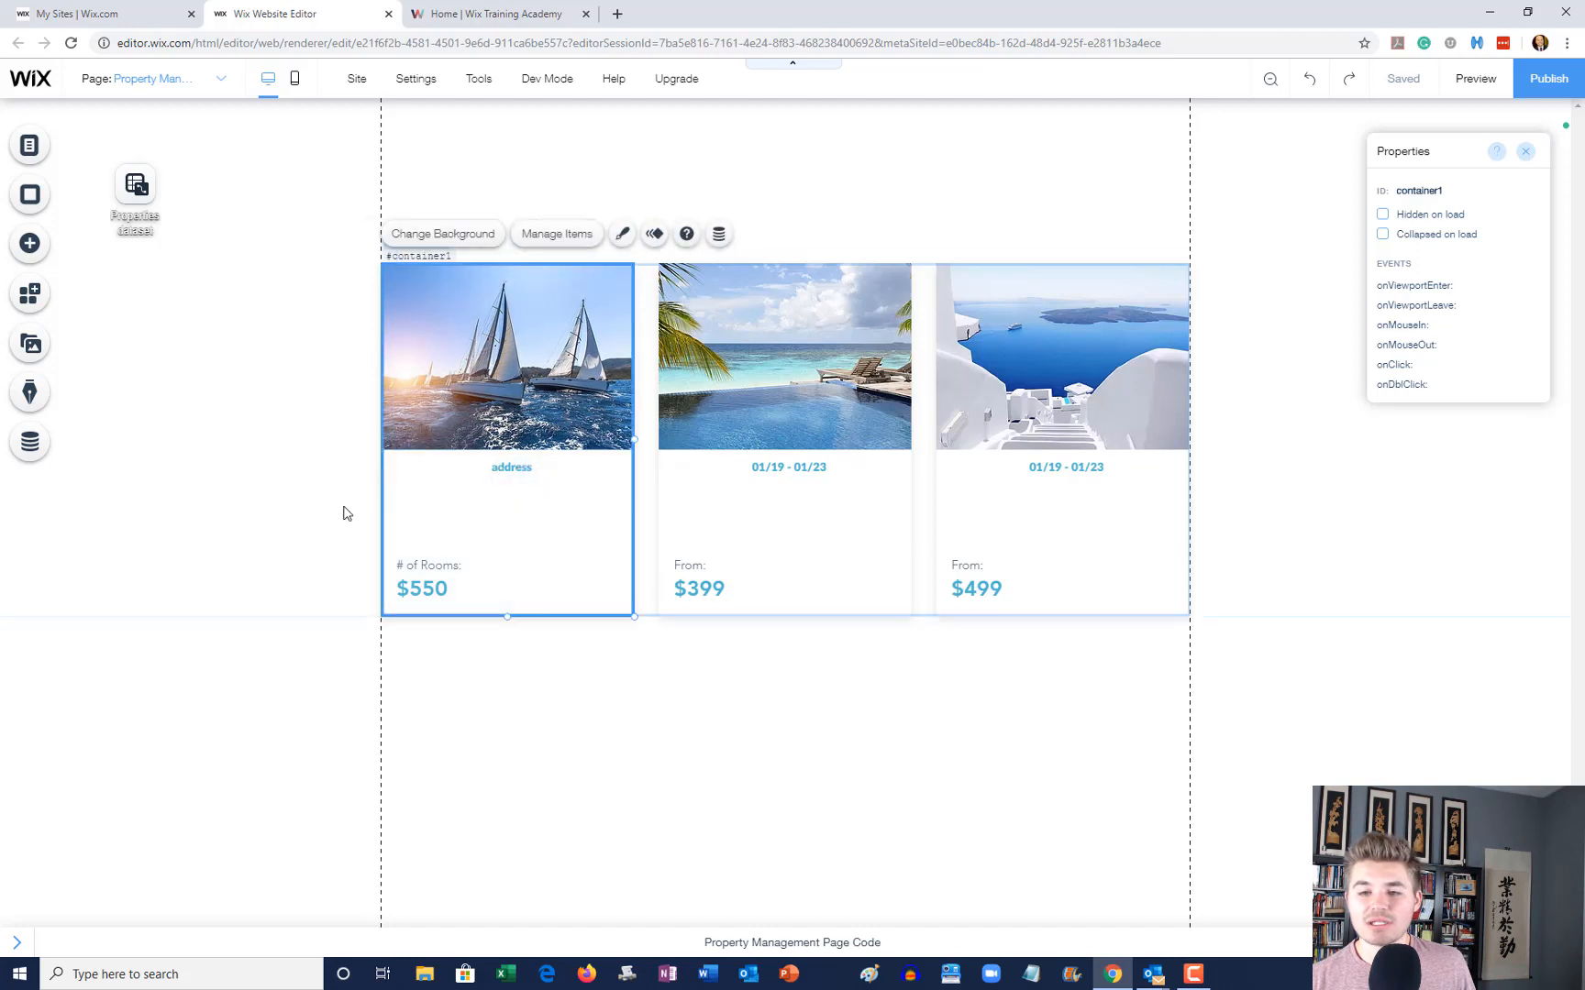
pyautogui.click(418, 581)
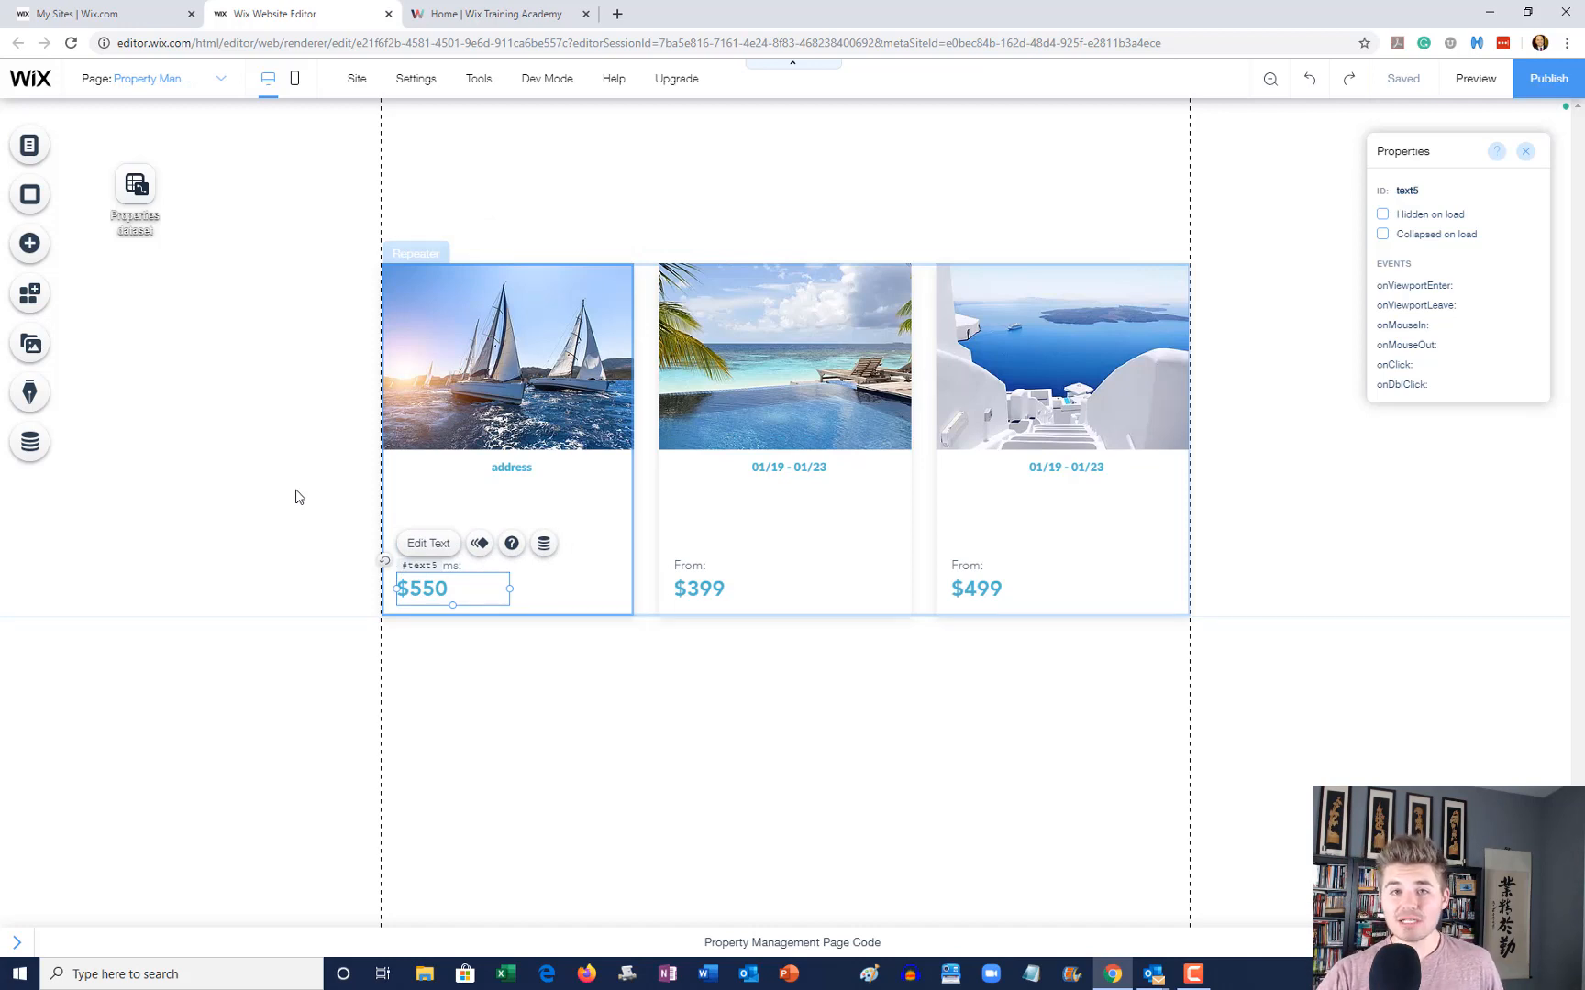
# Step: Connect the repeater's card image to the Properties dataset with its image source set to Property Photo (Image)
pyautogui.click(505, 352)
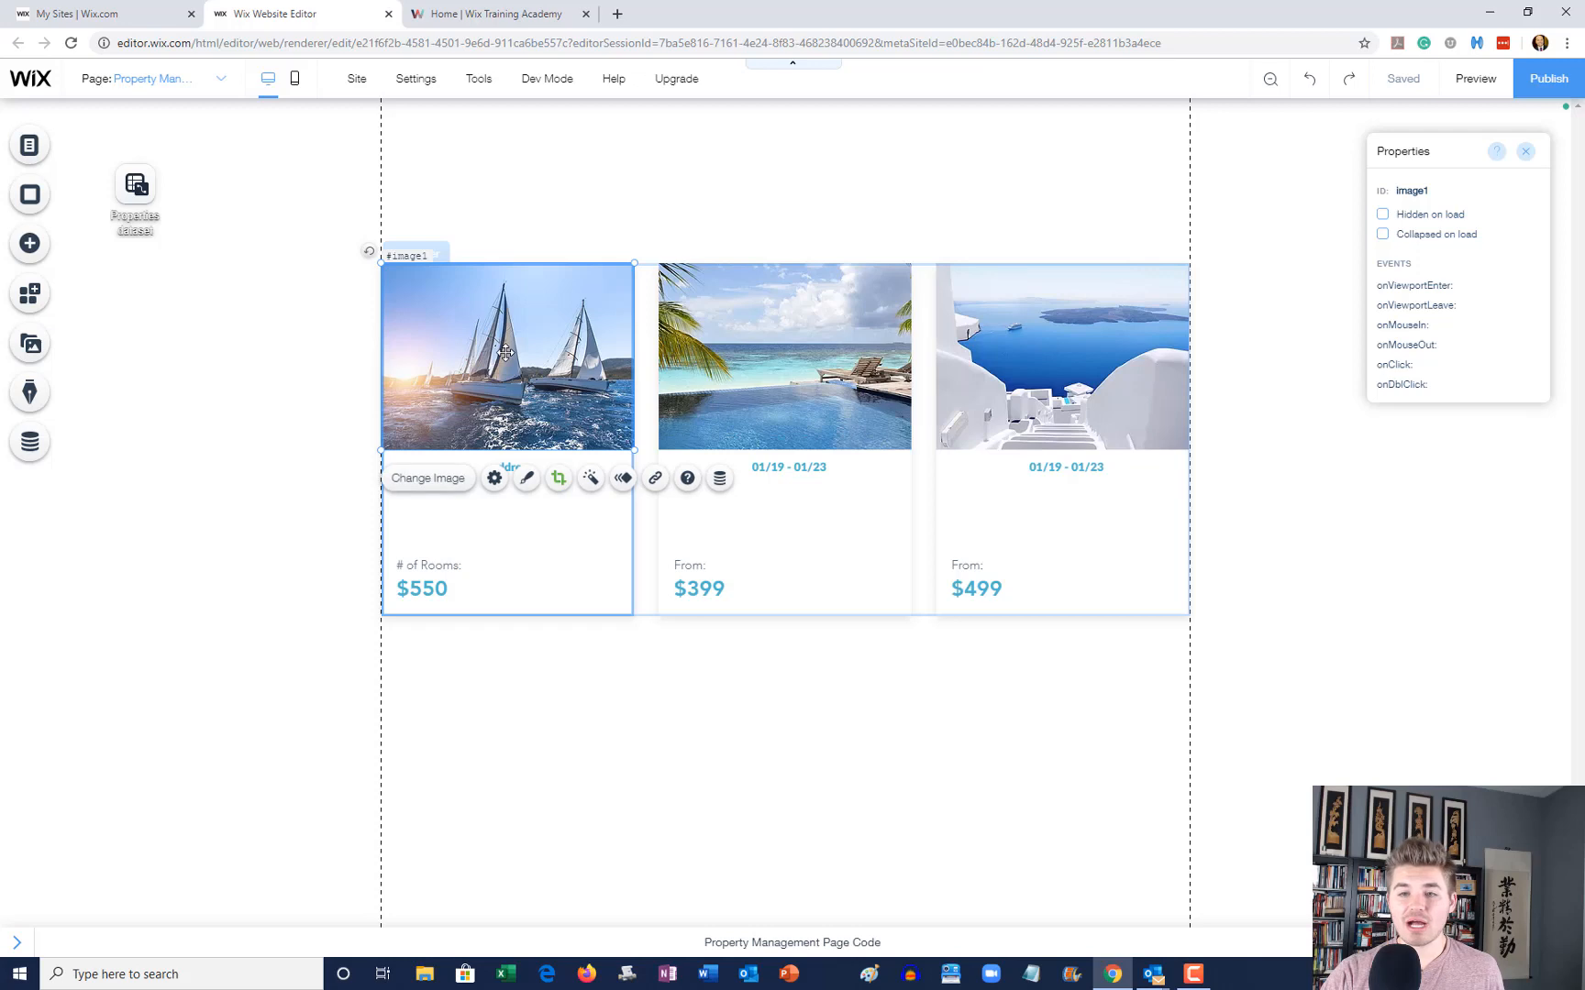
pyautogui.click(720, 479)
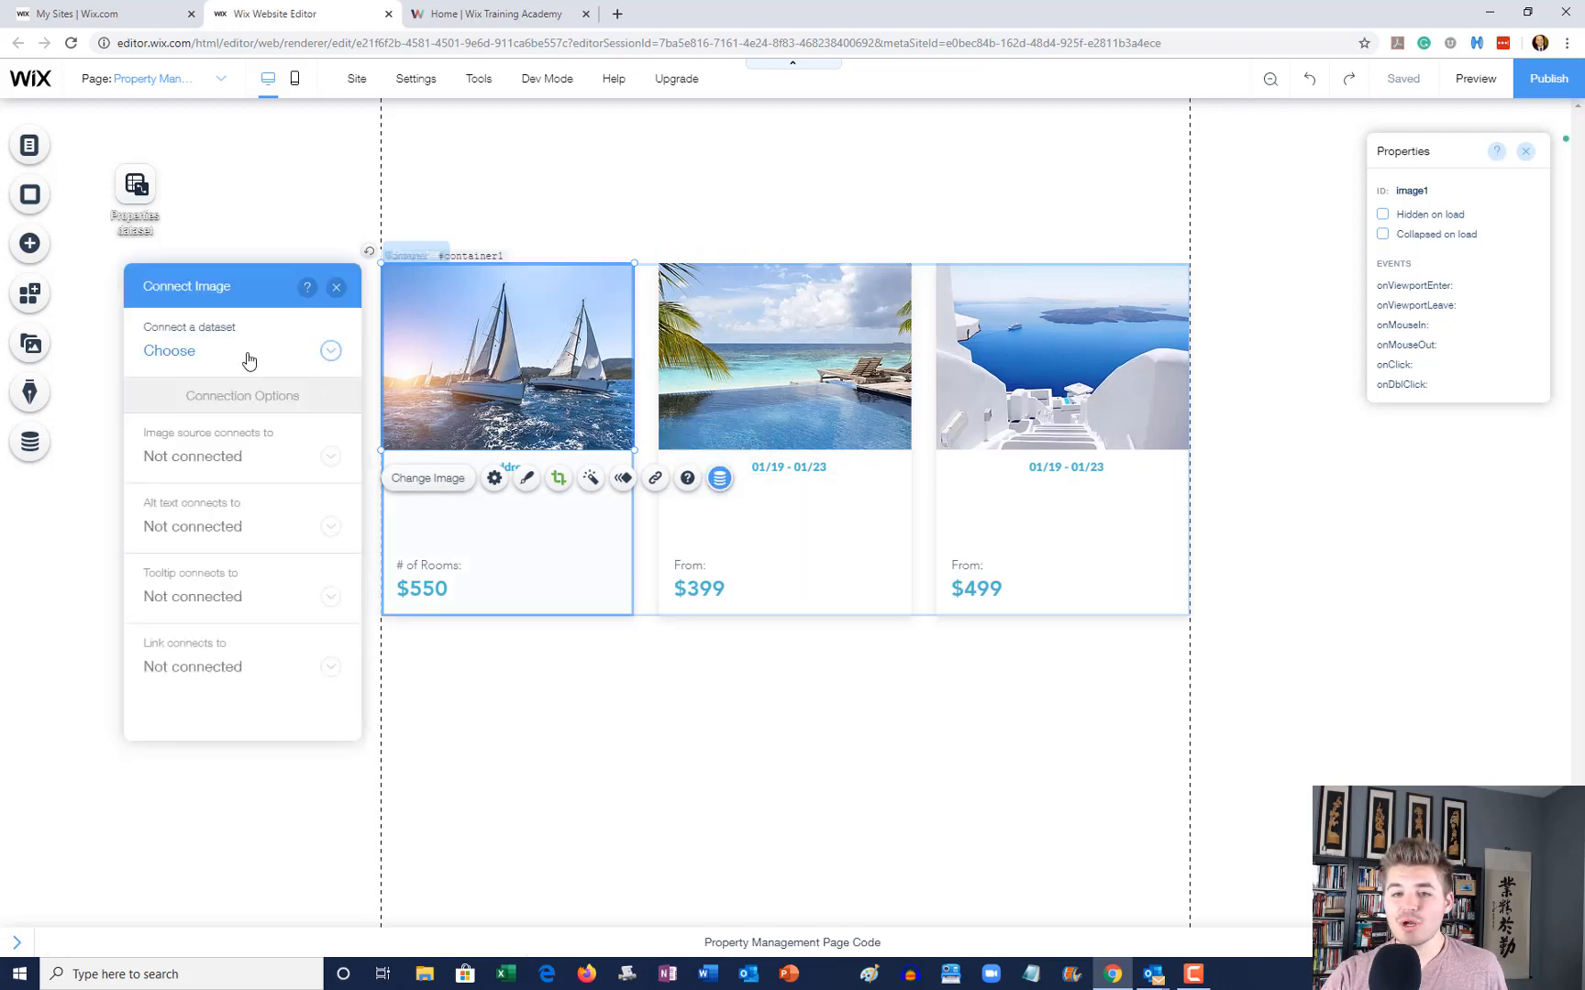
pyautogui.click(246, 359)
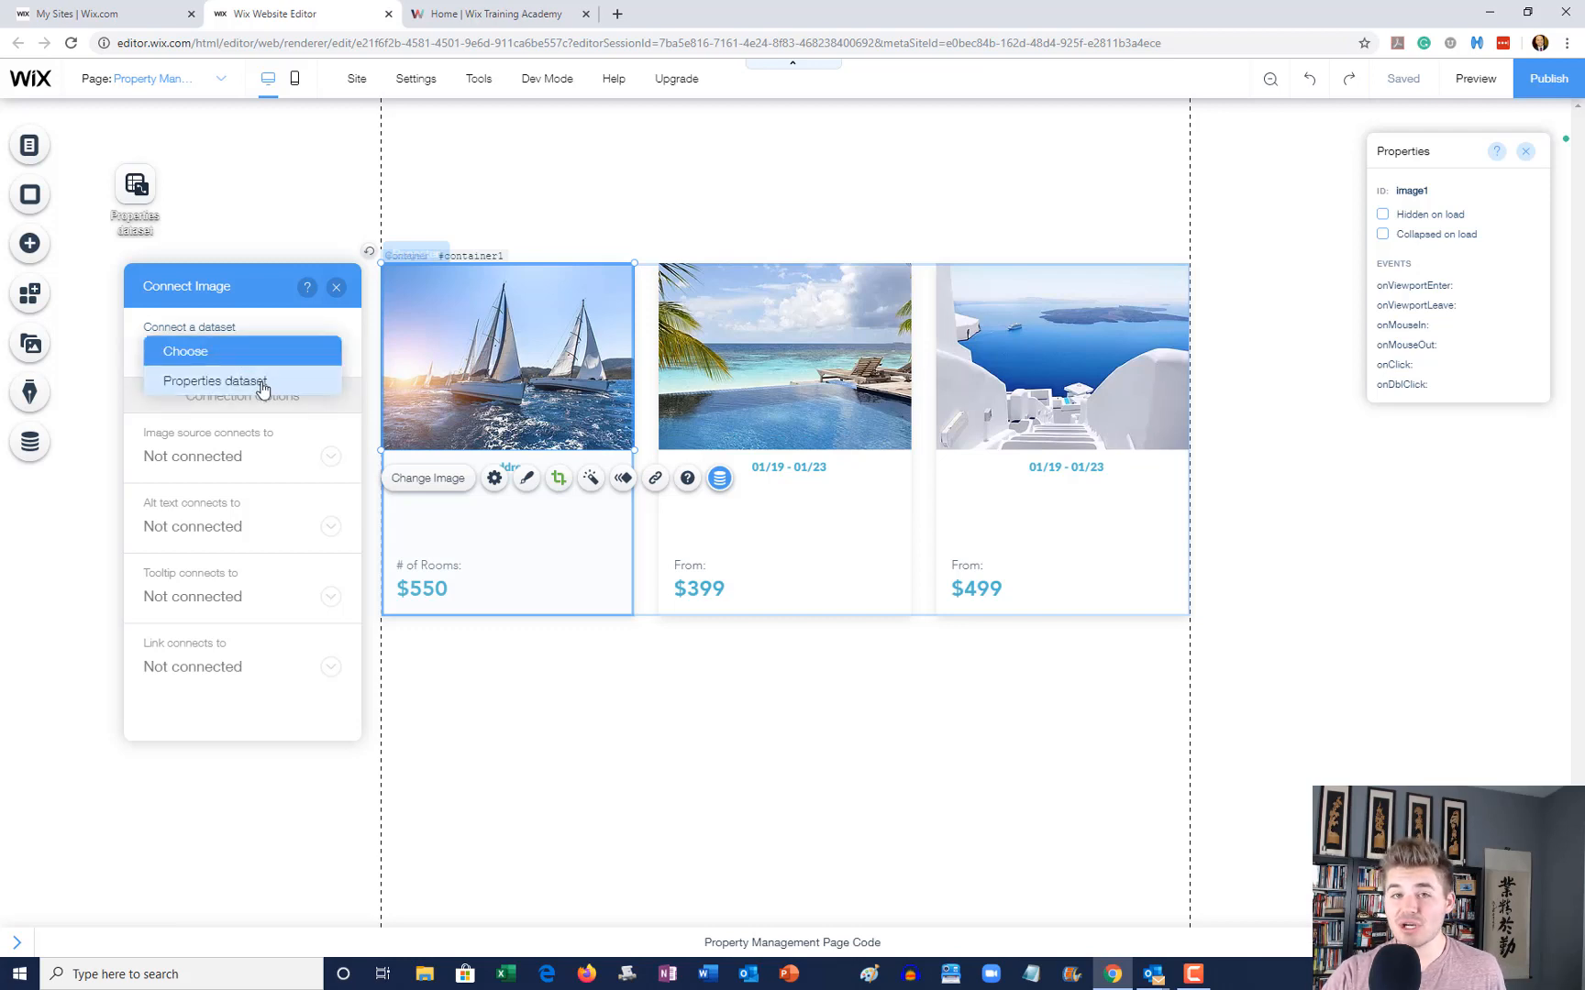
pyautogui.click(262, 390)
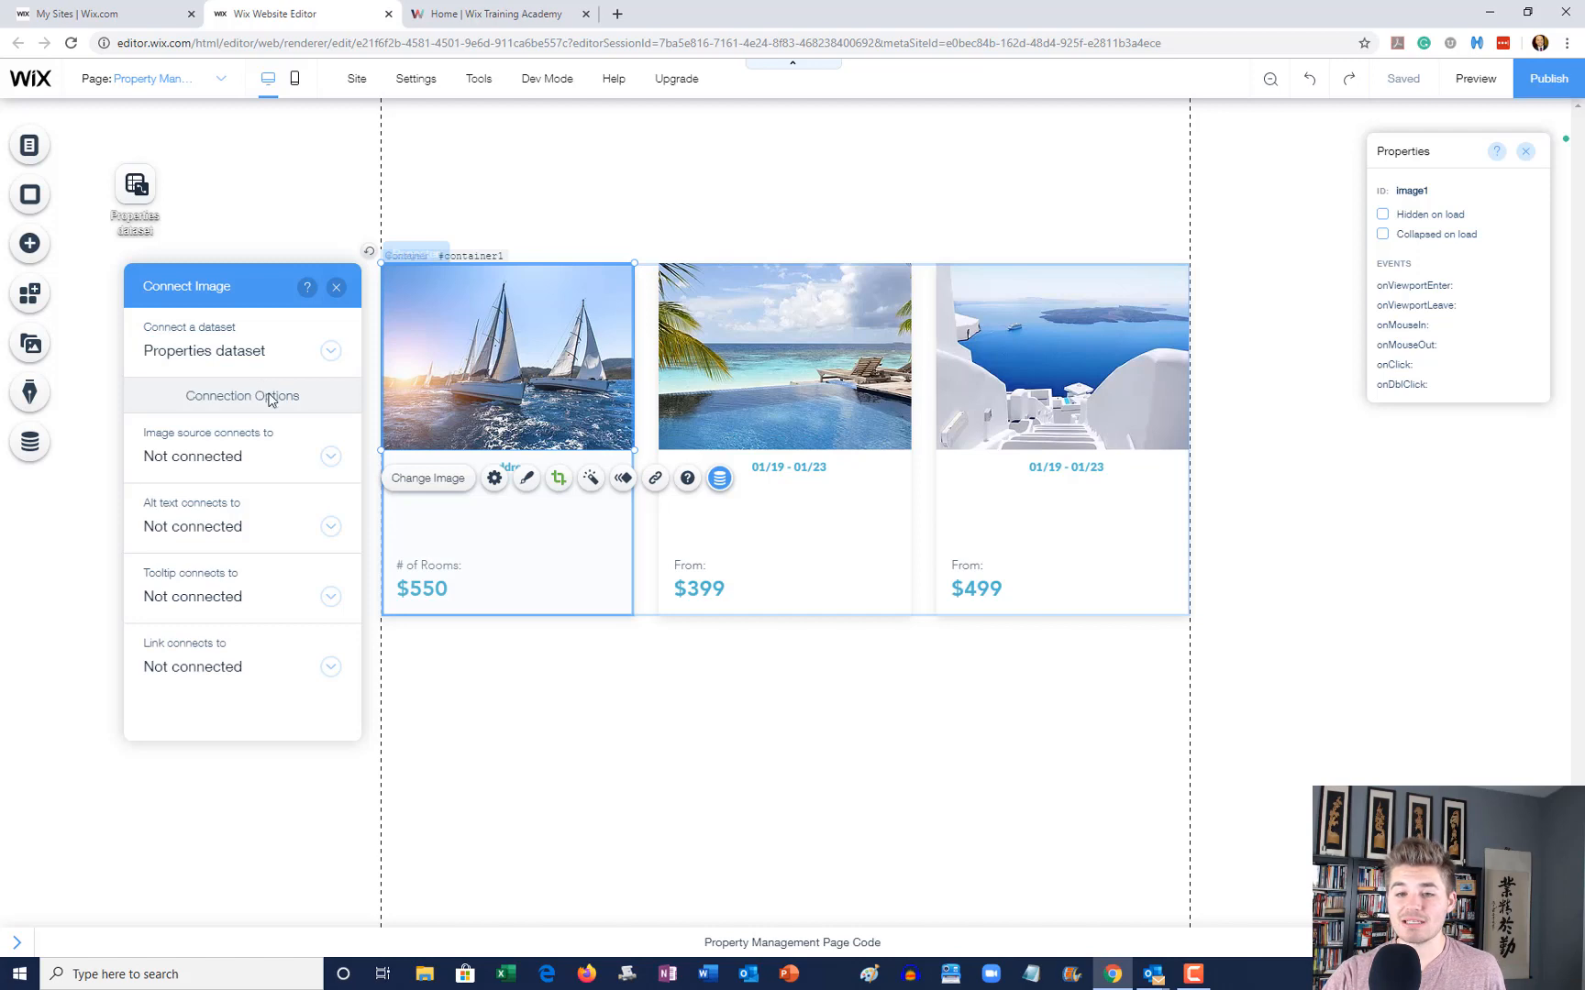
pyautogui.click(244, 460)
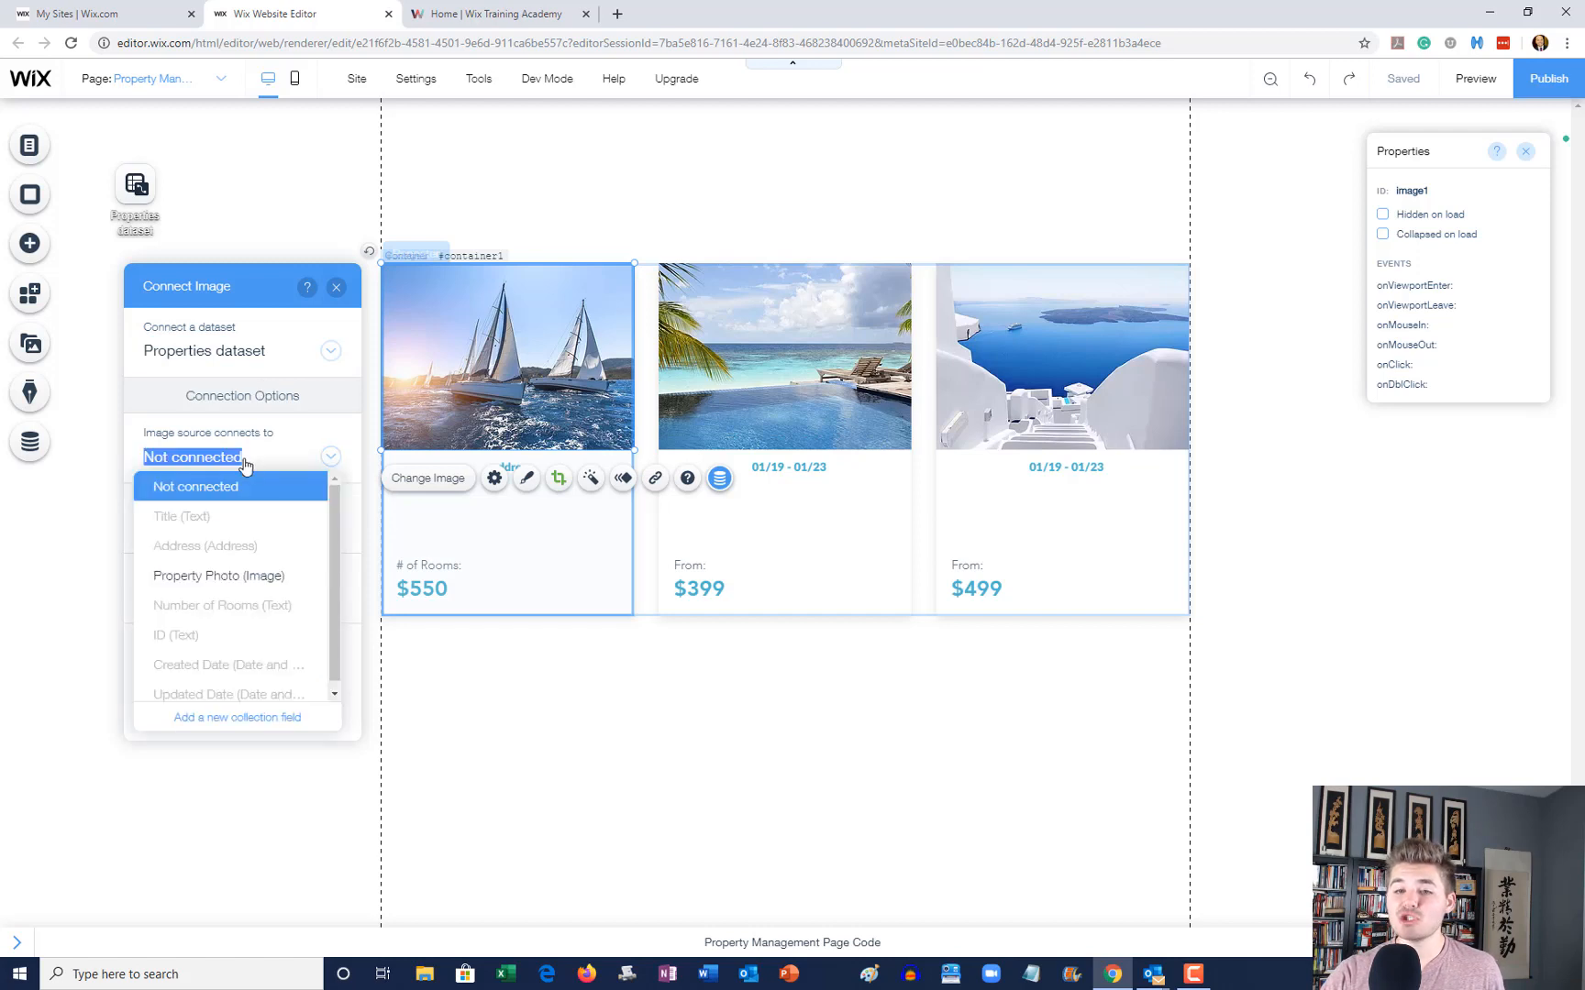
pyautogui.click(280, 578)
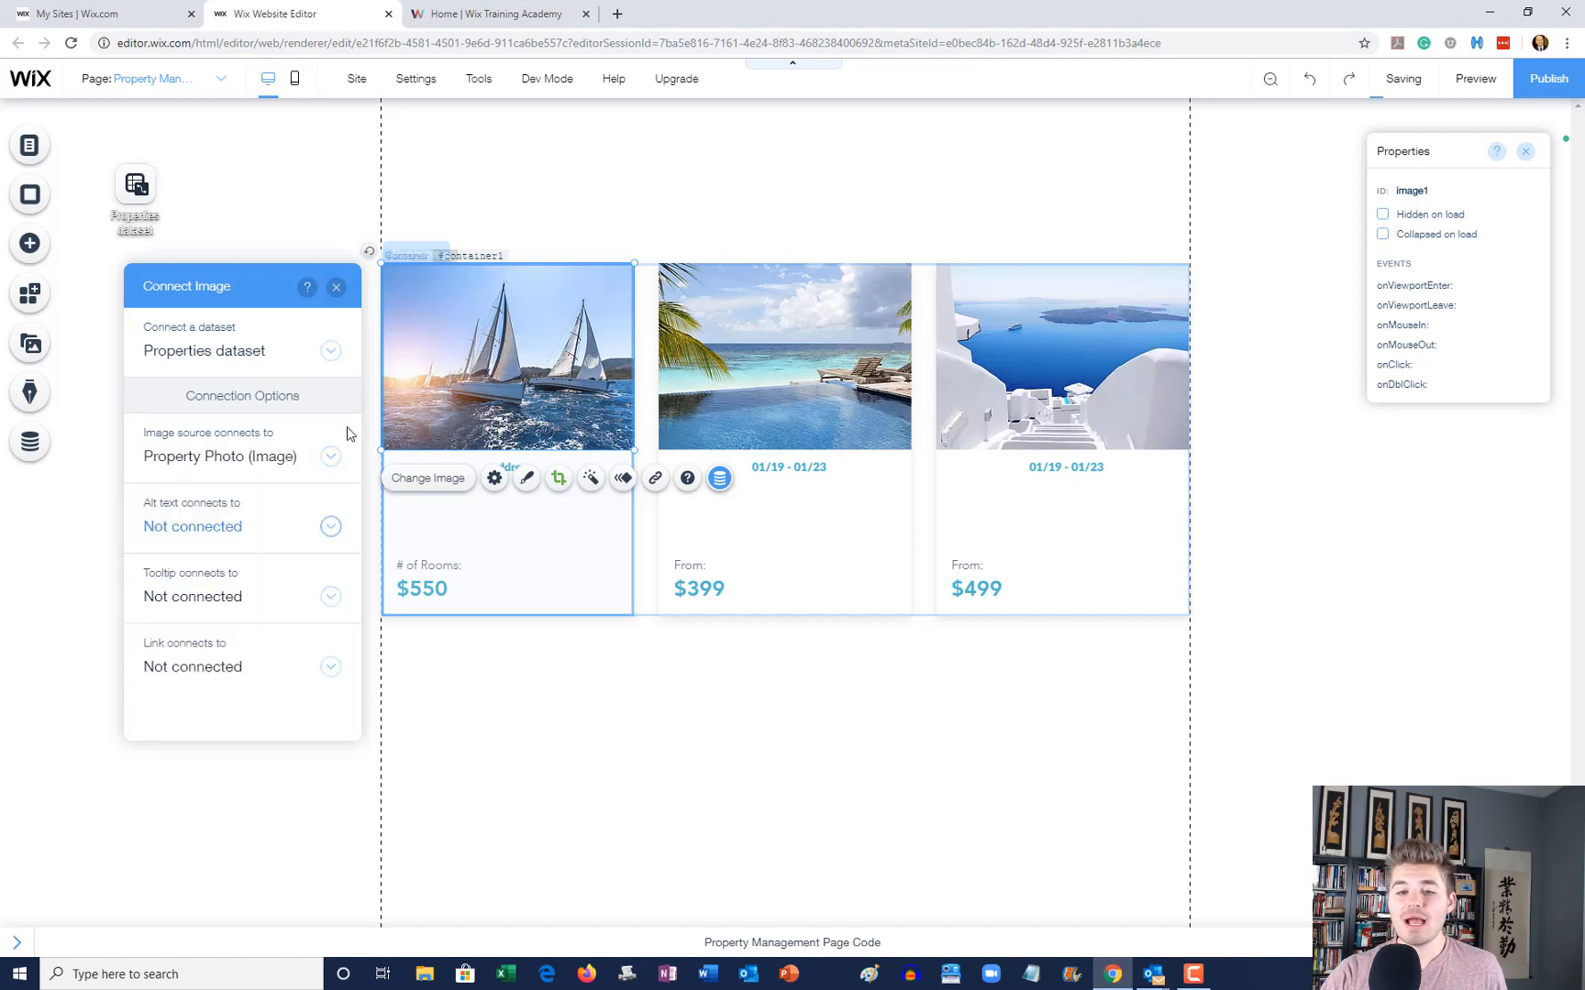
pyautogui.click(336, 287)
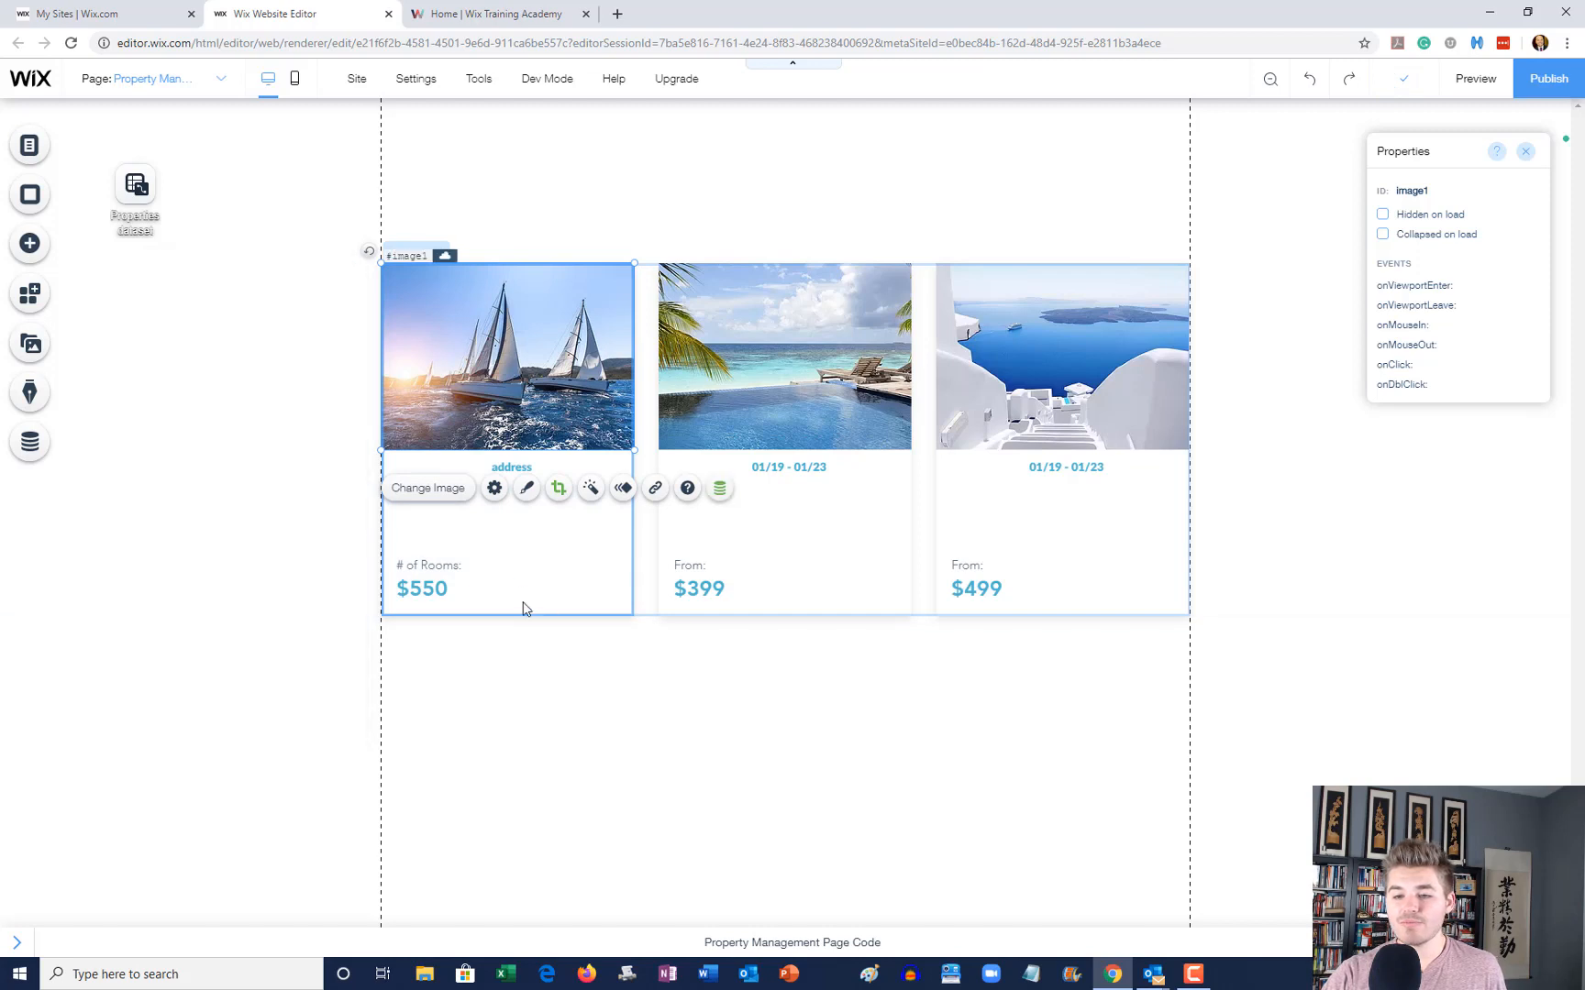
# Step: Connect the "address" text to the Address (Address) field of the Properties dataset
pyautogui.click(517, 469)
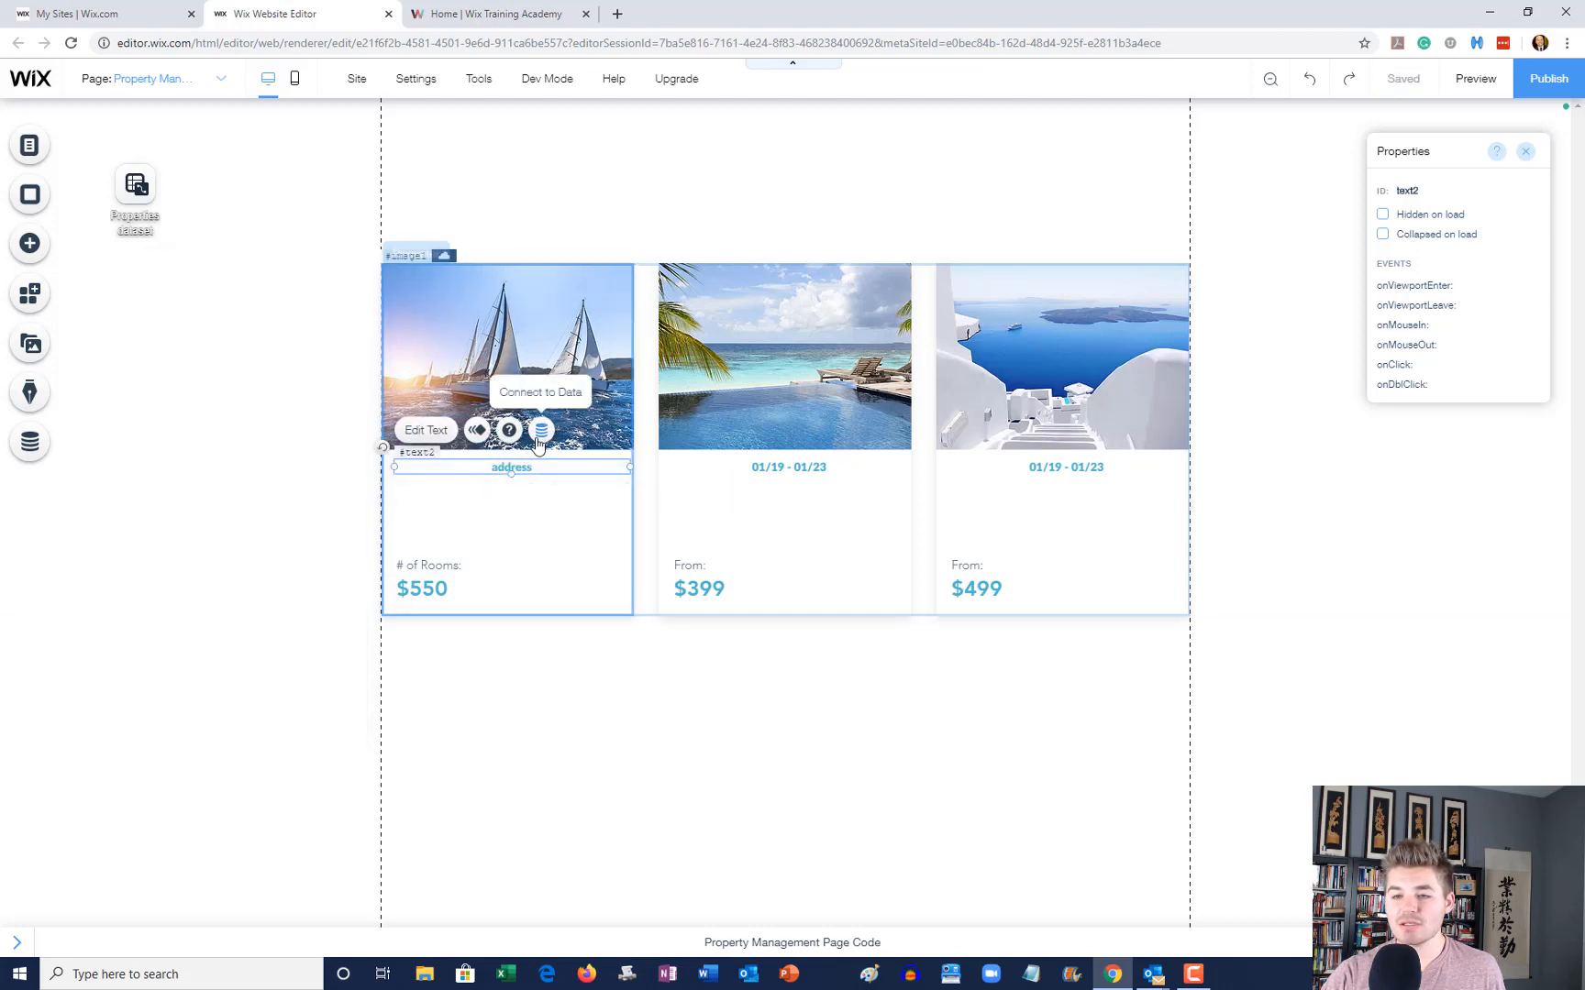
pyautogui.click(541, 433)
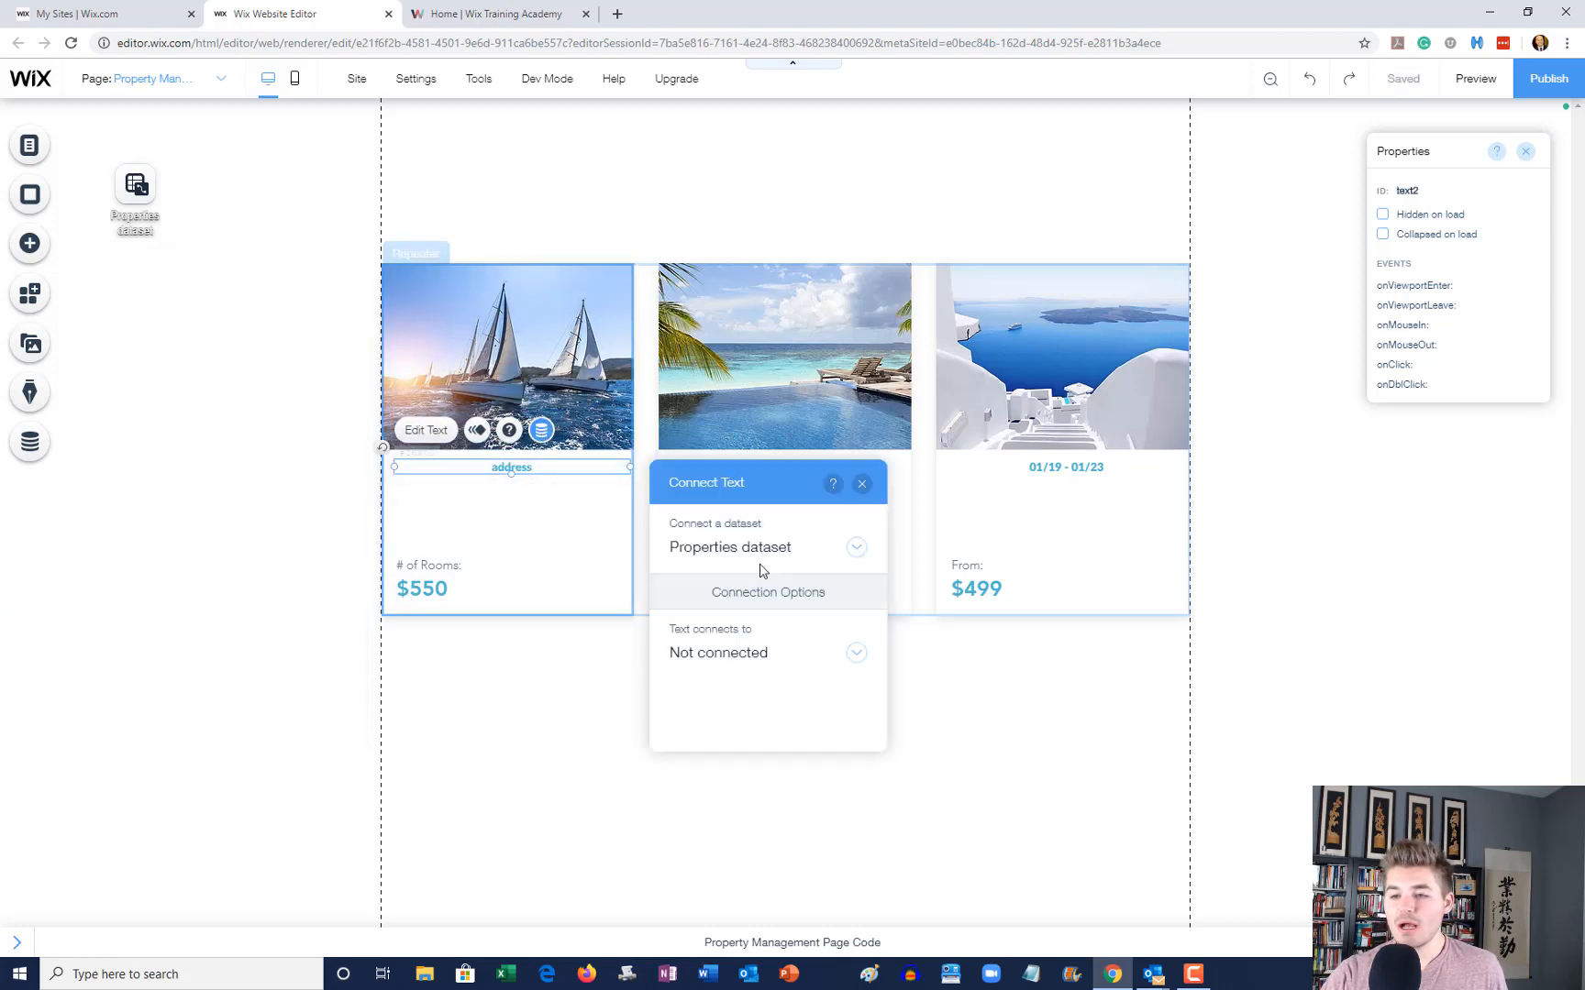
pyautogui.click(750, 653)
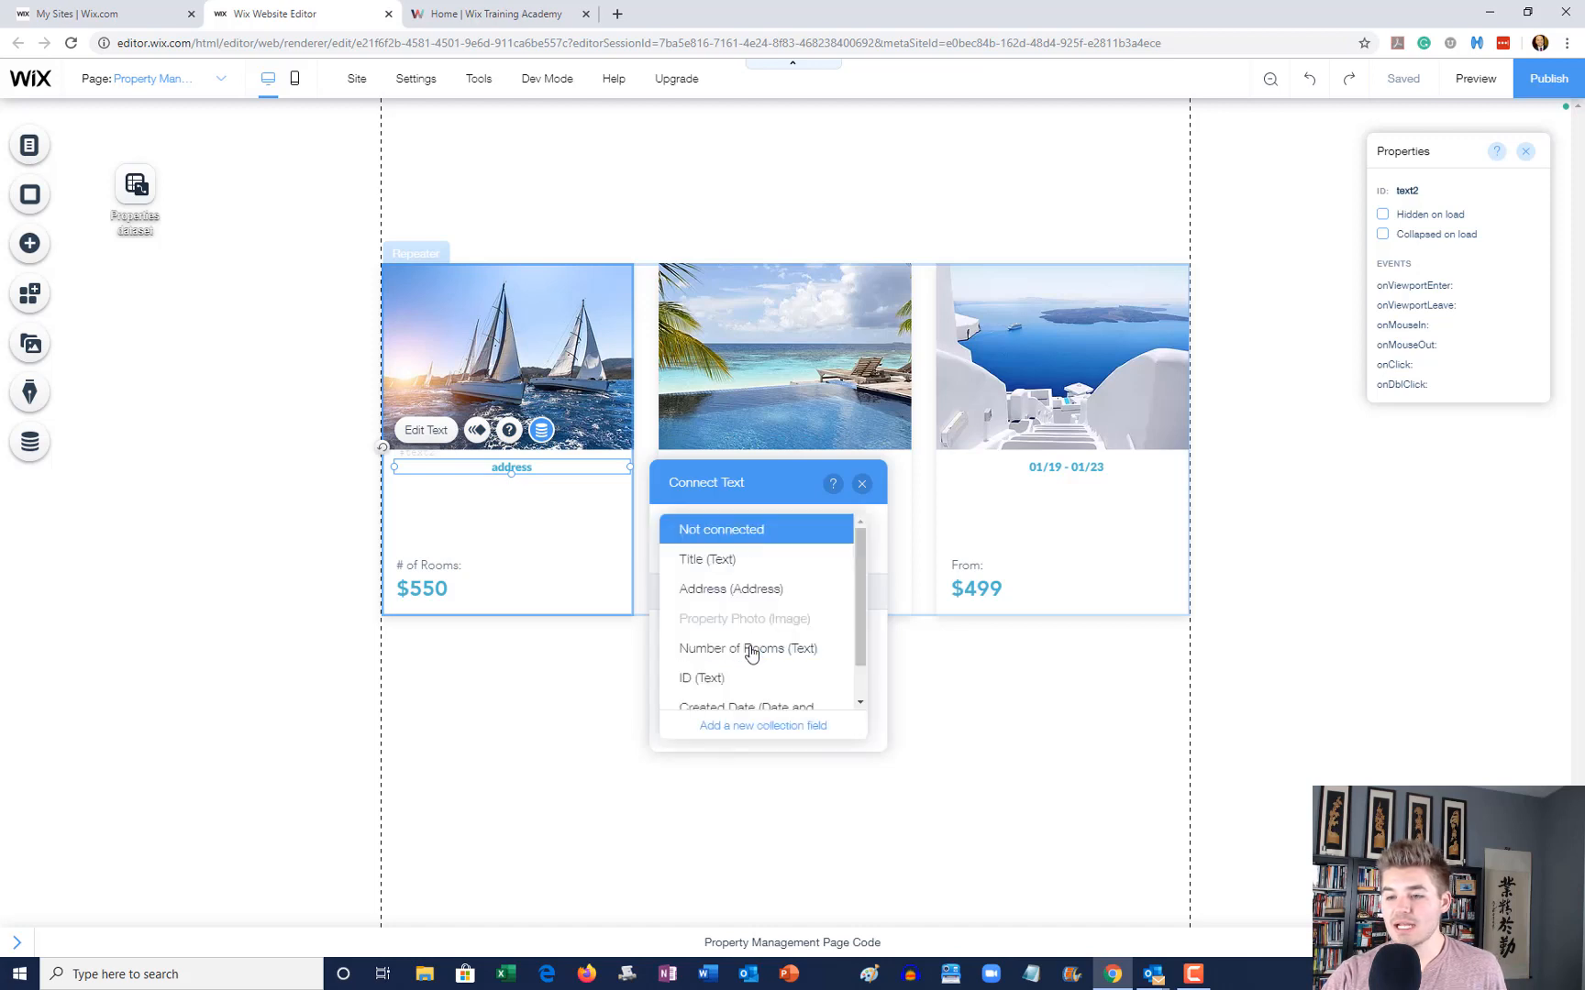
pyautogui.click(743, 591)
pyautogui.click(862, 484)
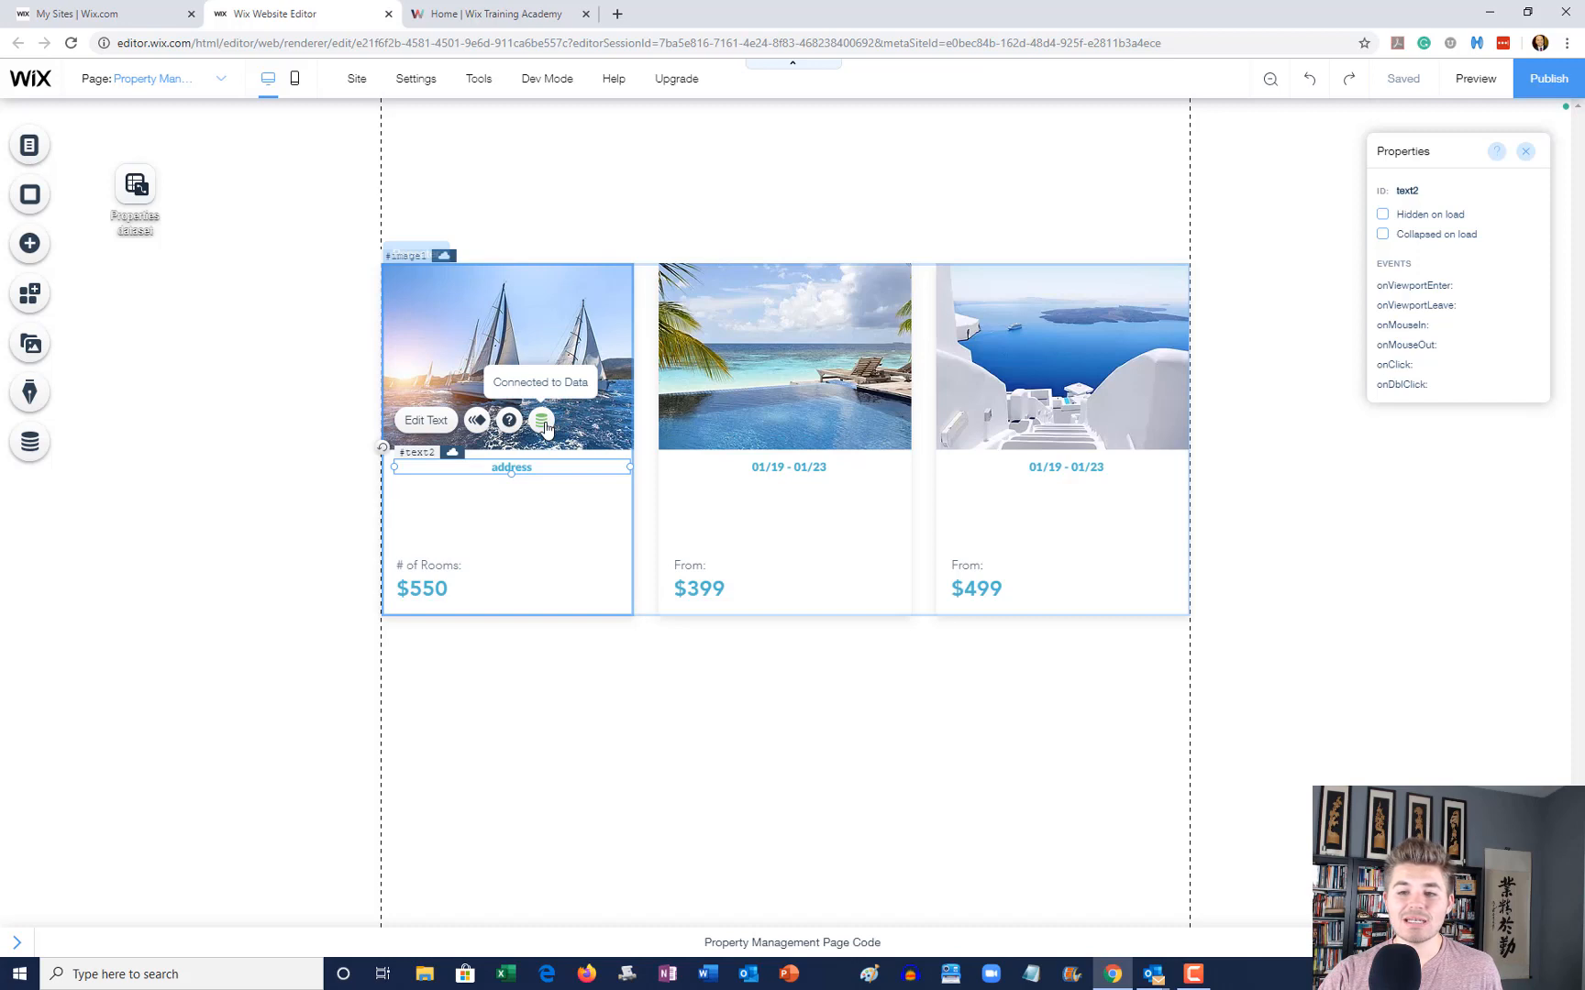
# Step: Remove the dollar sign from the first card's price so the text reads 550
pyautogui.click(427, 592)
pyautogui.doubleClick(406, 588)
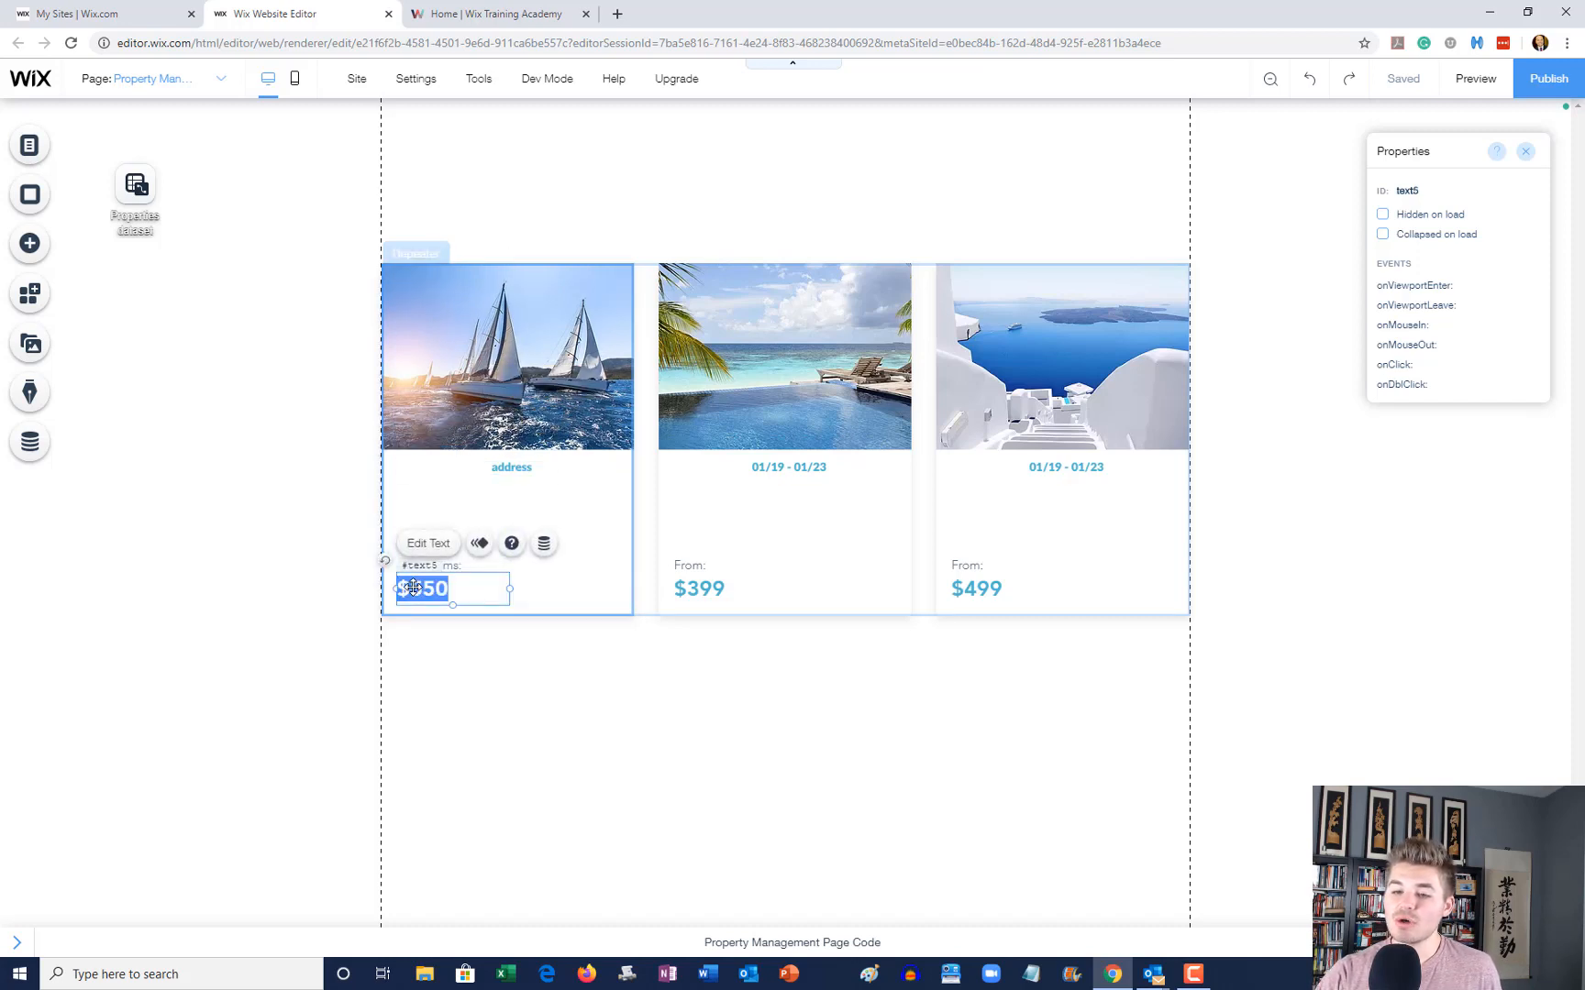
pyautogui.click(415, 587)
pyautogui.press('BackSpace')
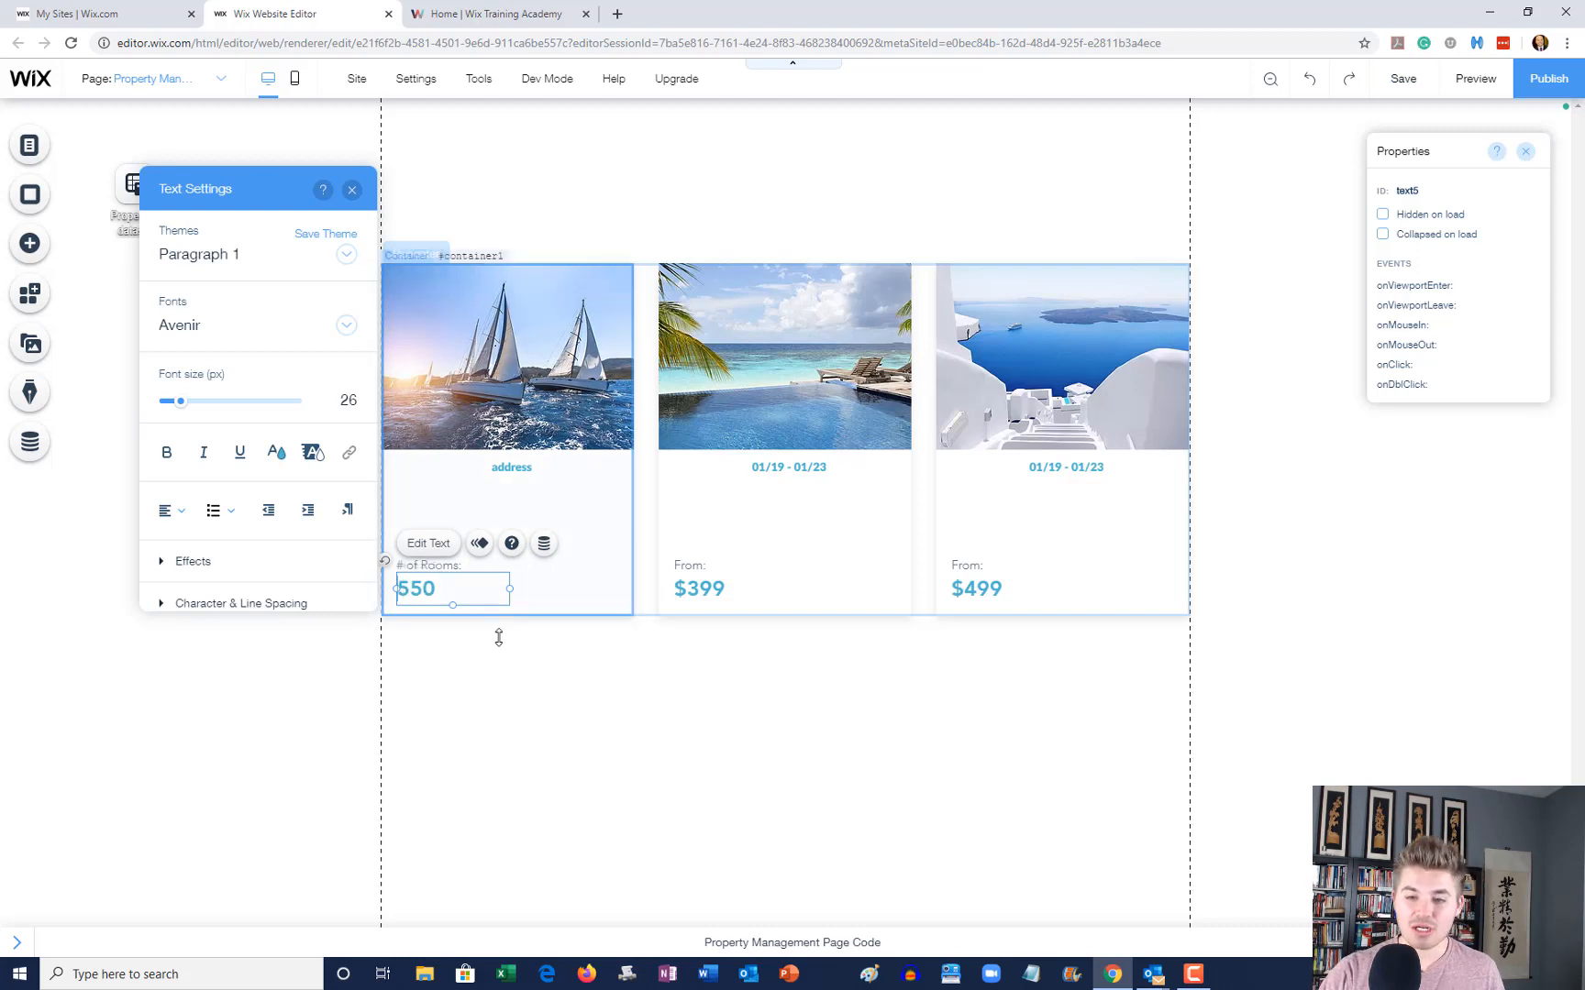
pyautogui.click(495, 636)
# Step: Connect the first card's "550" text to the Number of Rooms (Text) field of the Properties dataset
pyautogui.click(443, 592)
pyautogui.click(443, 590)
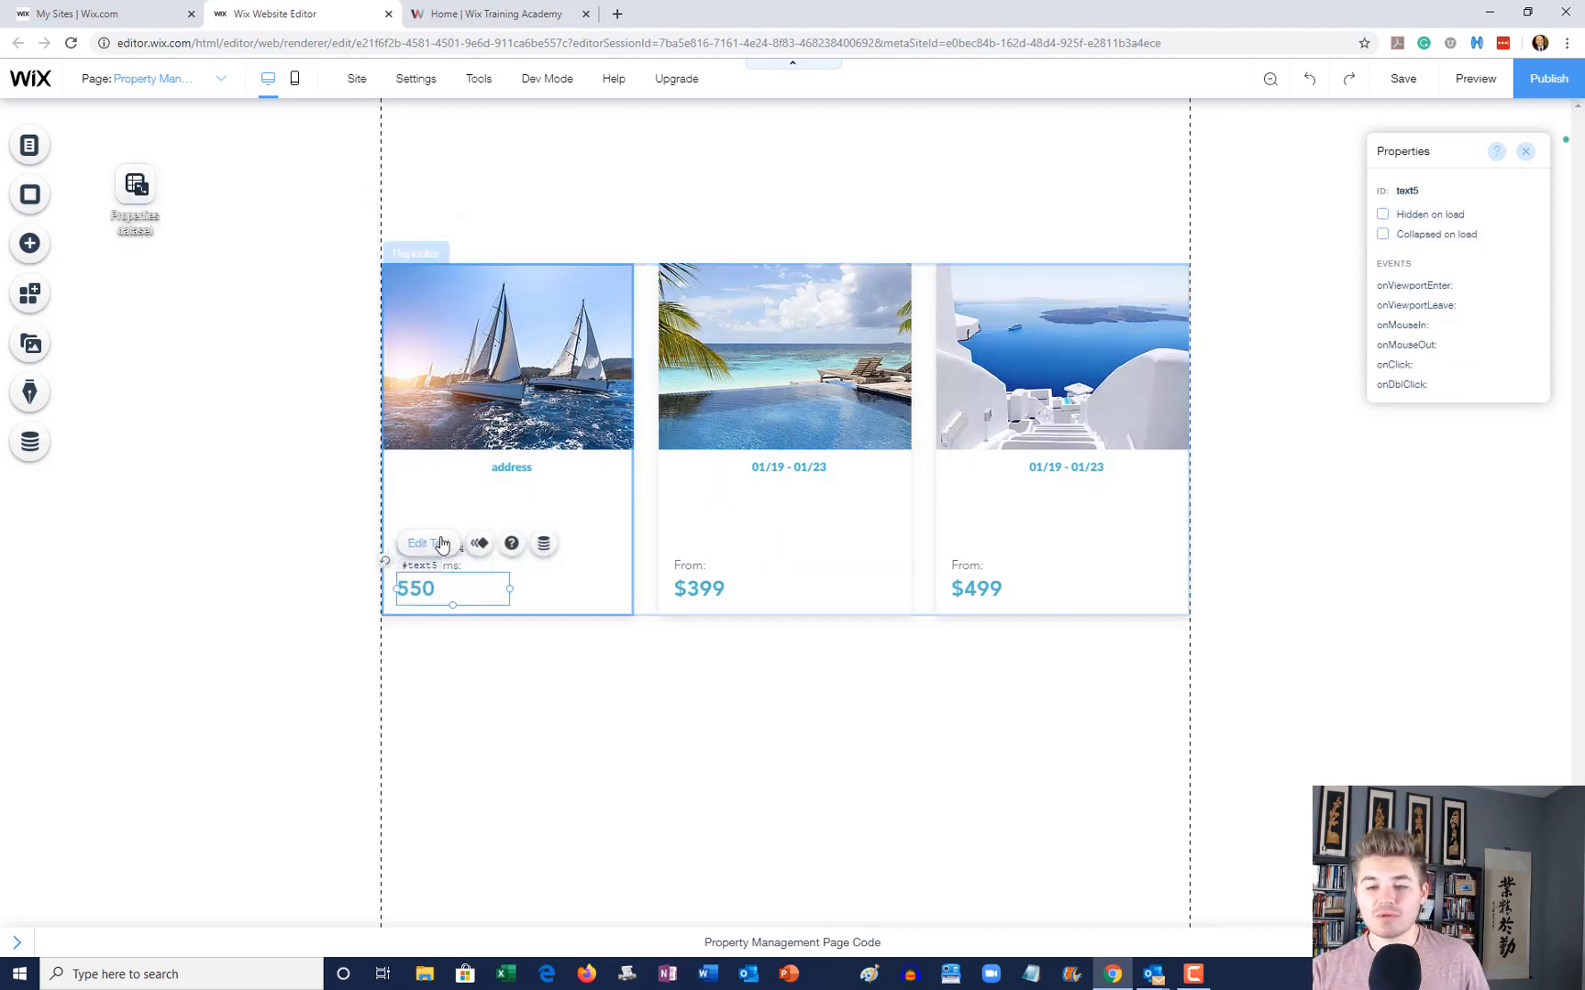
pyautogui.click(544, 543)
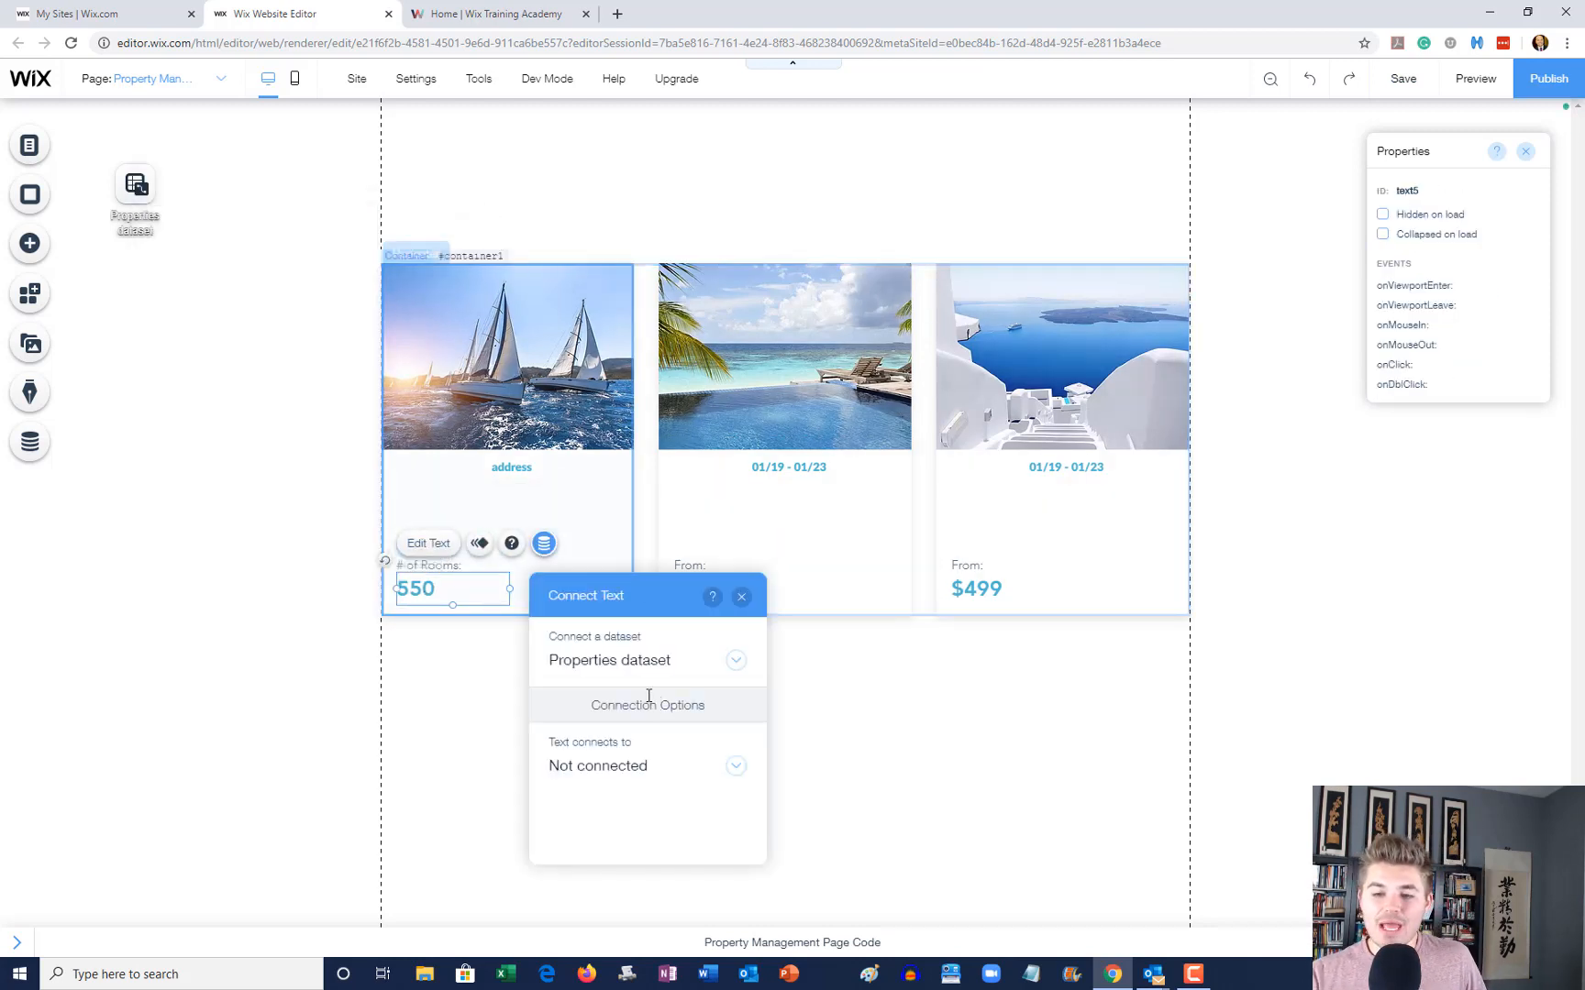
pyautogui.click(601, 763)
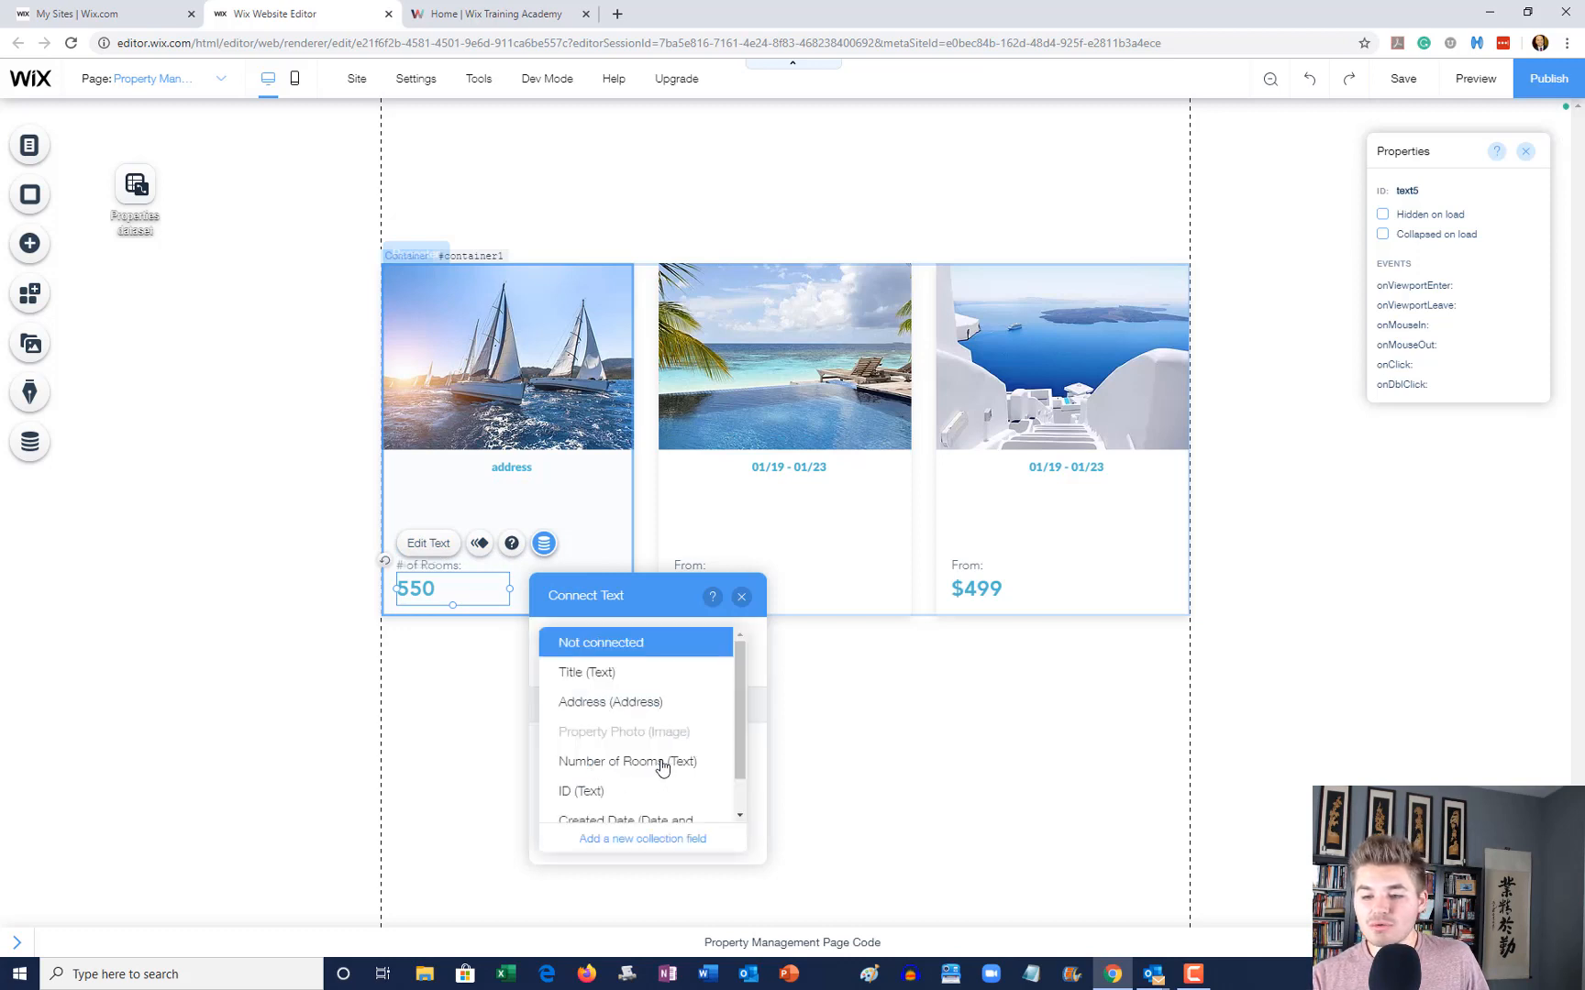
pyautogui.click(660, 763)
pyautogui.click(742, 597)
pyautogui.click(716, 823)
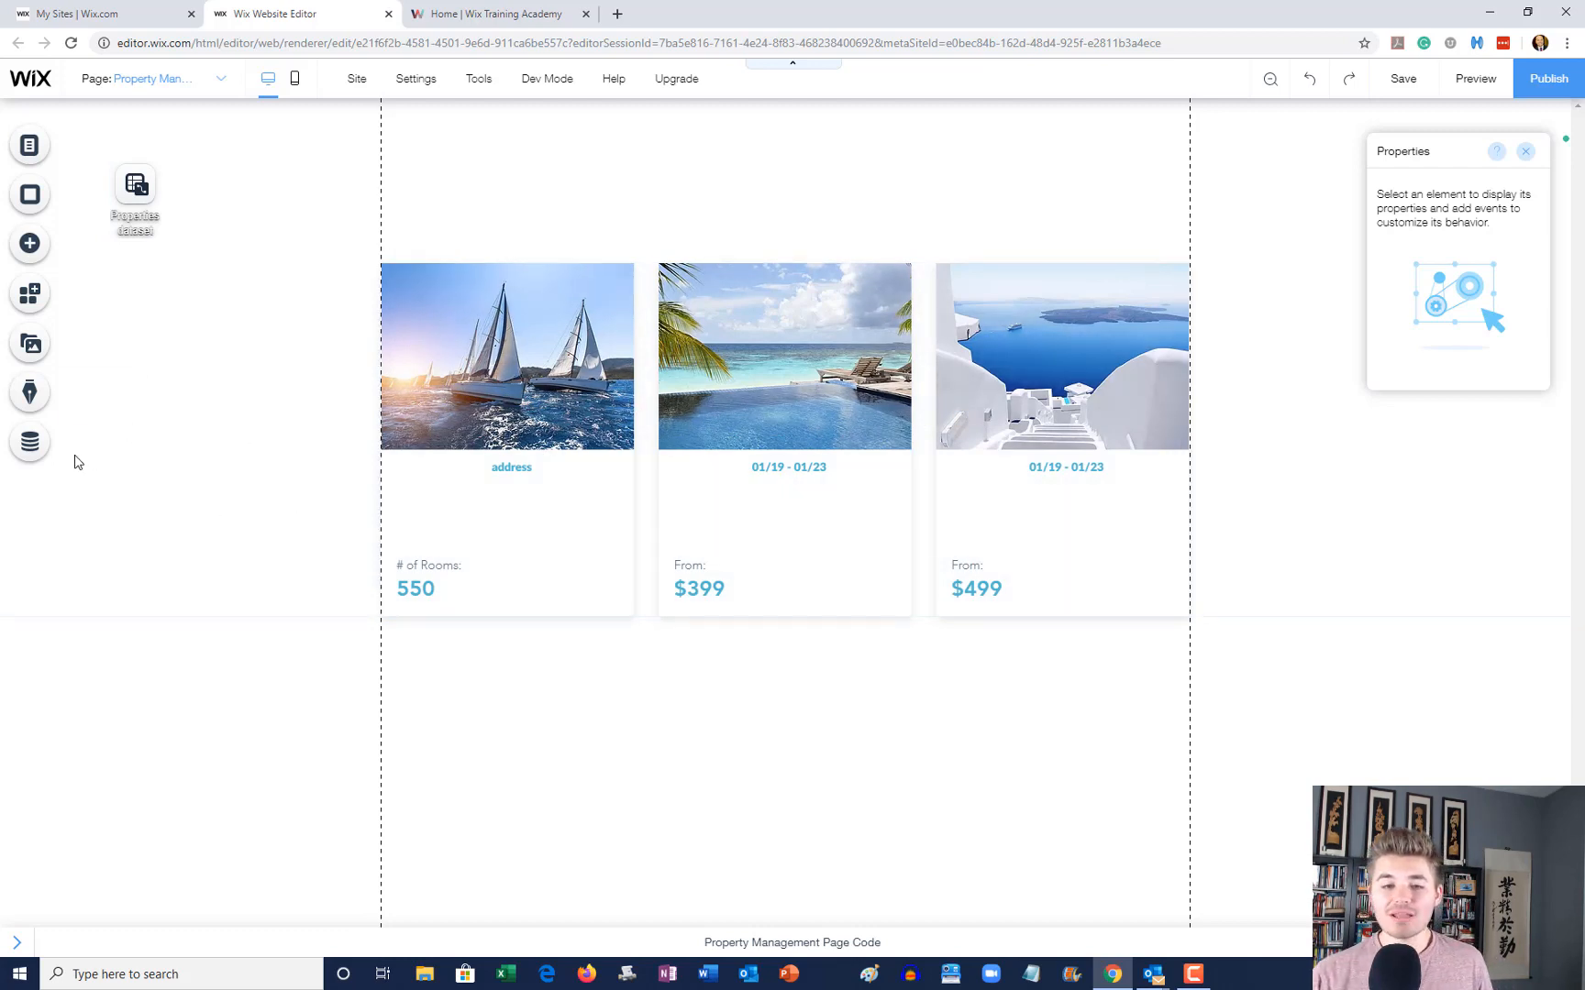
# Step: Open the Properties collection in the Content Manager and enter a street address for the first item
pyautogui.click(28, 444)
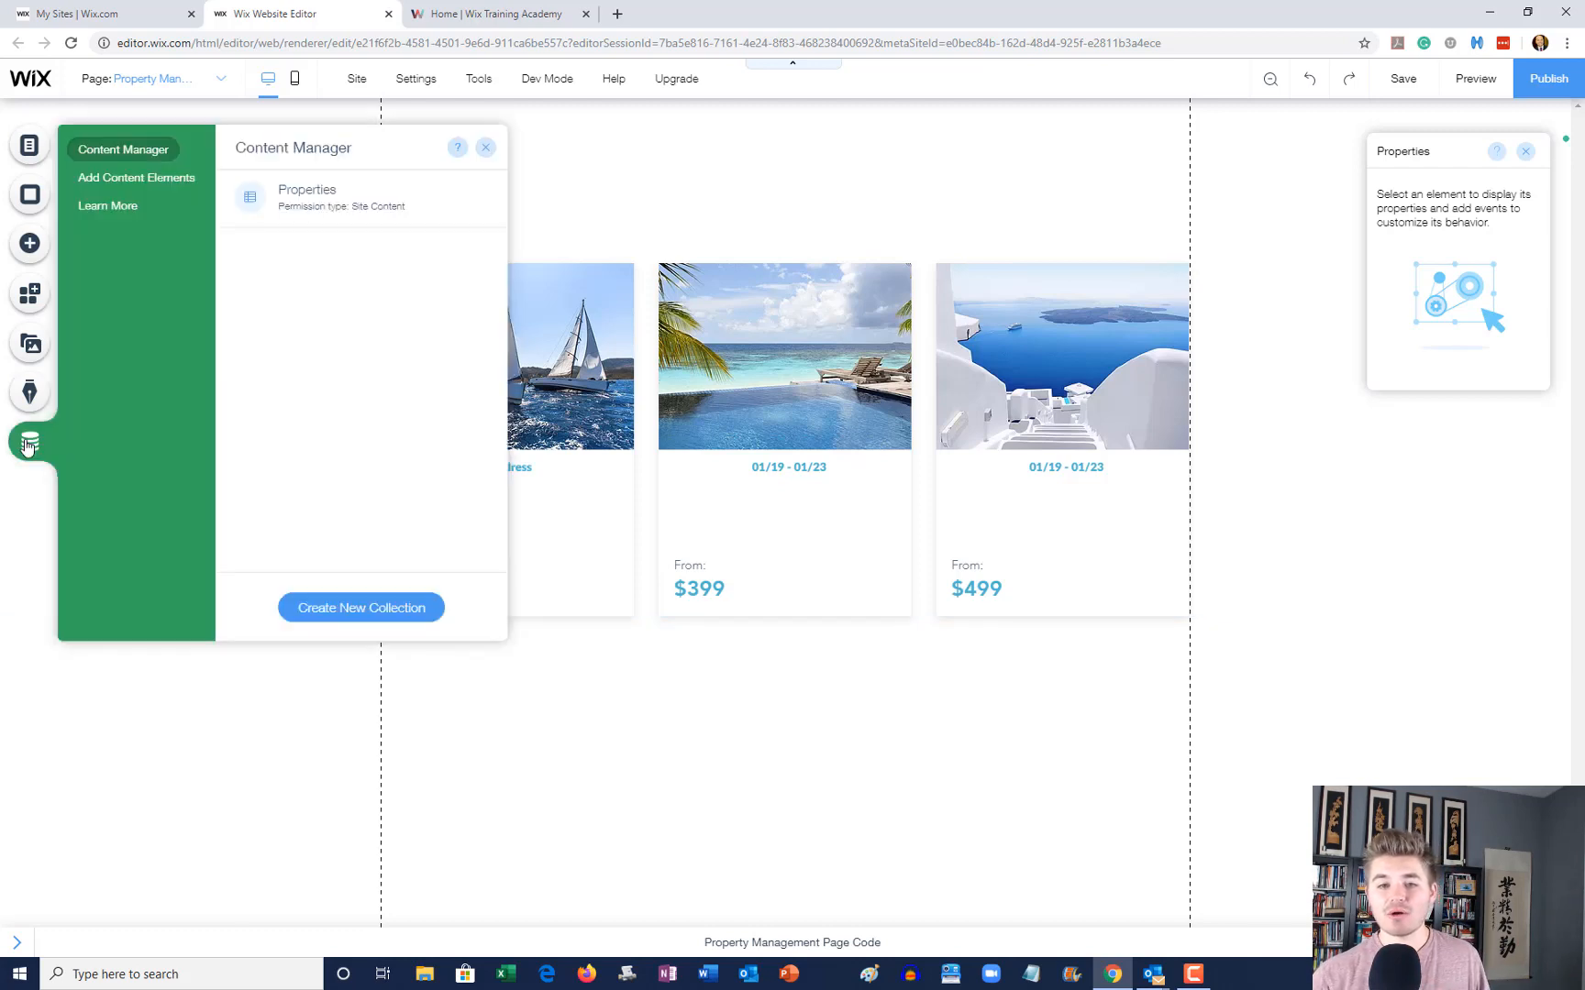
pyautogui.click(335, 183)
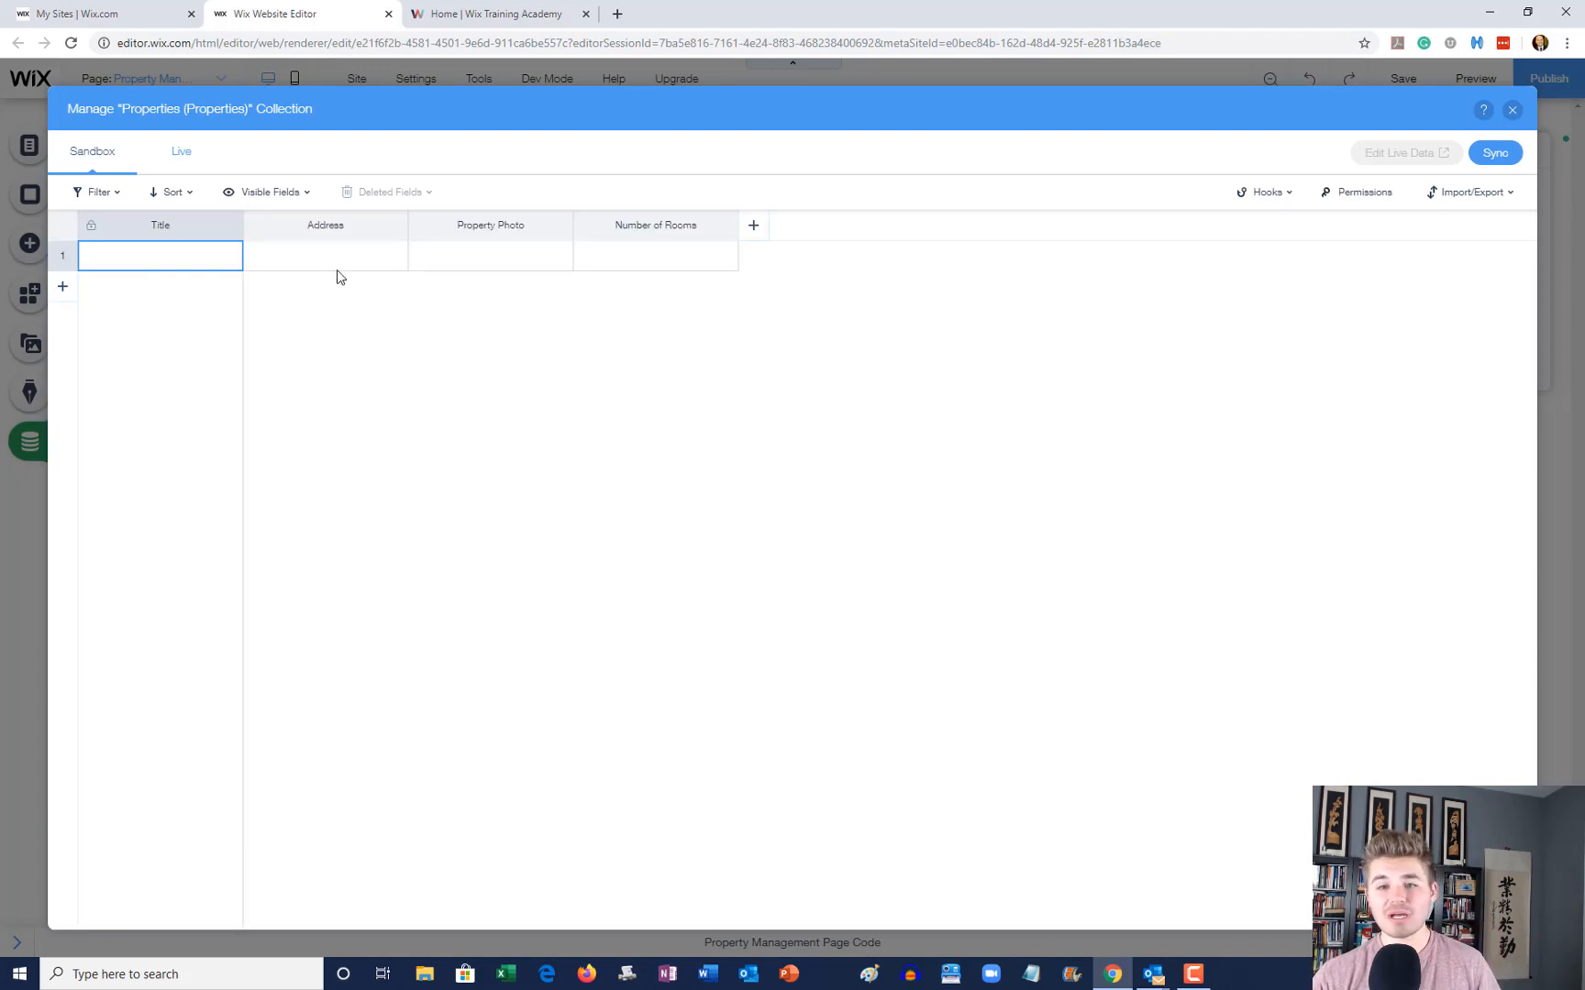
pyautogui.click(349, 249)
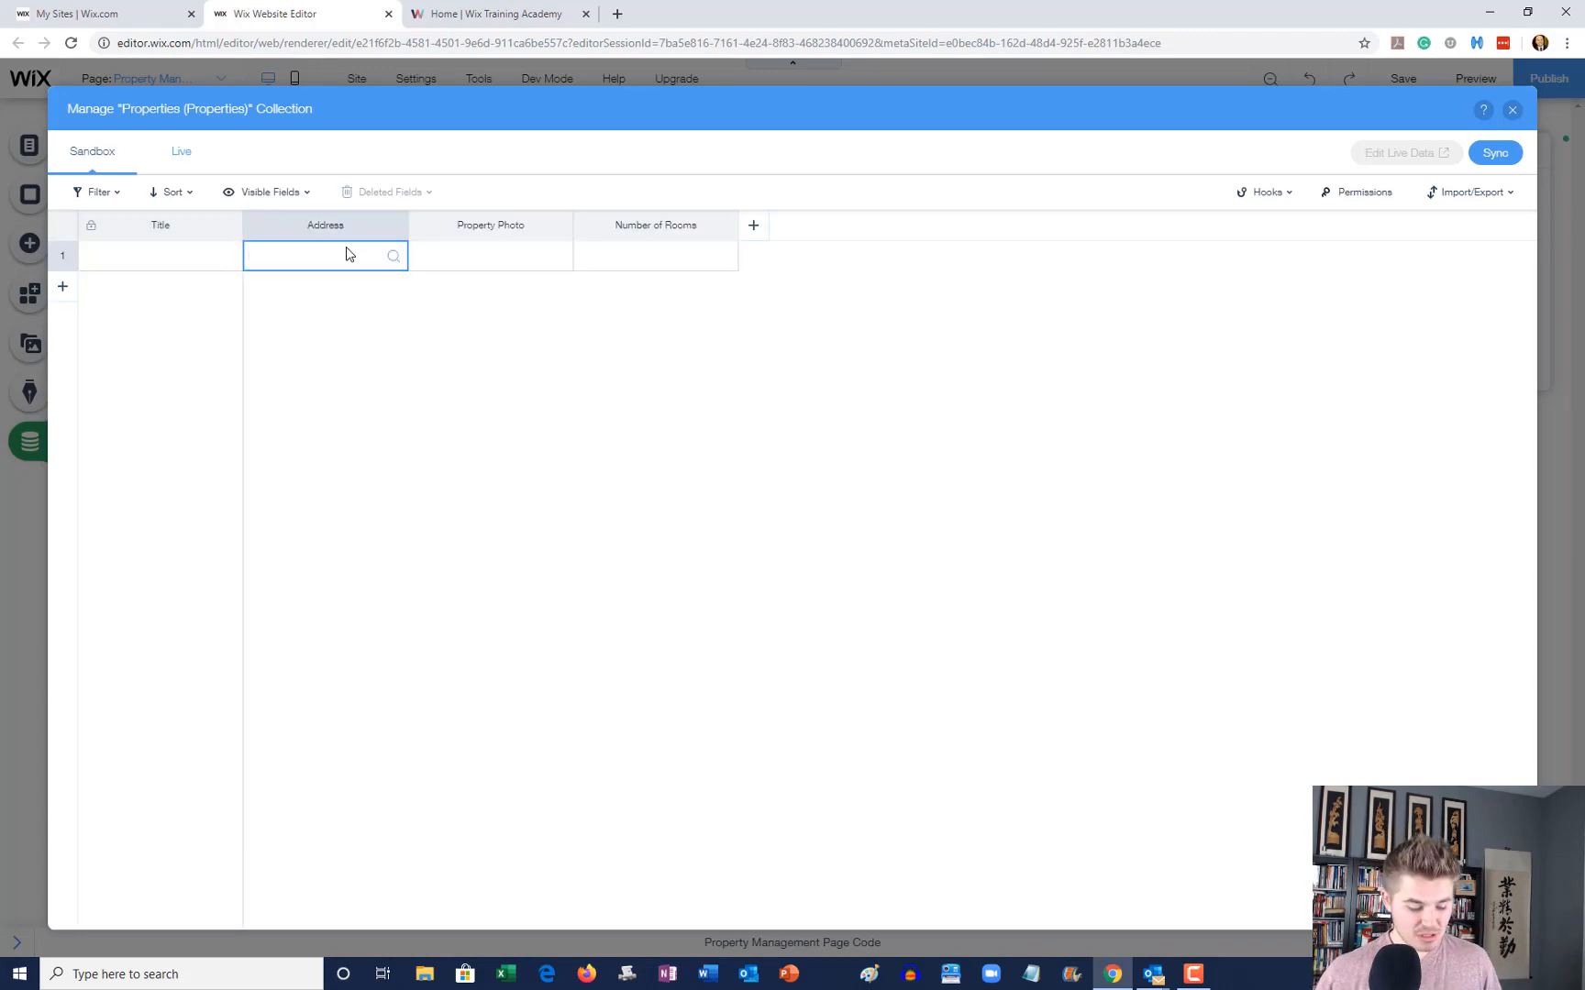
pyautogui.write('123 Mi')
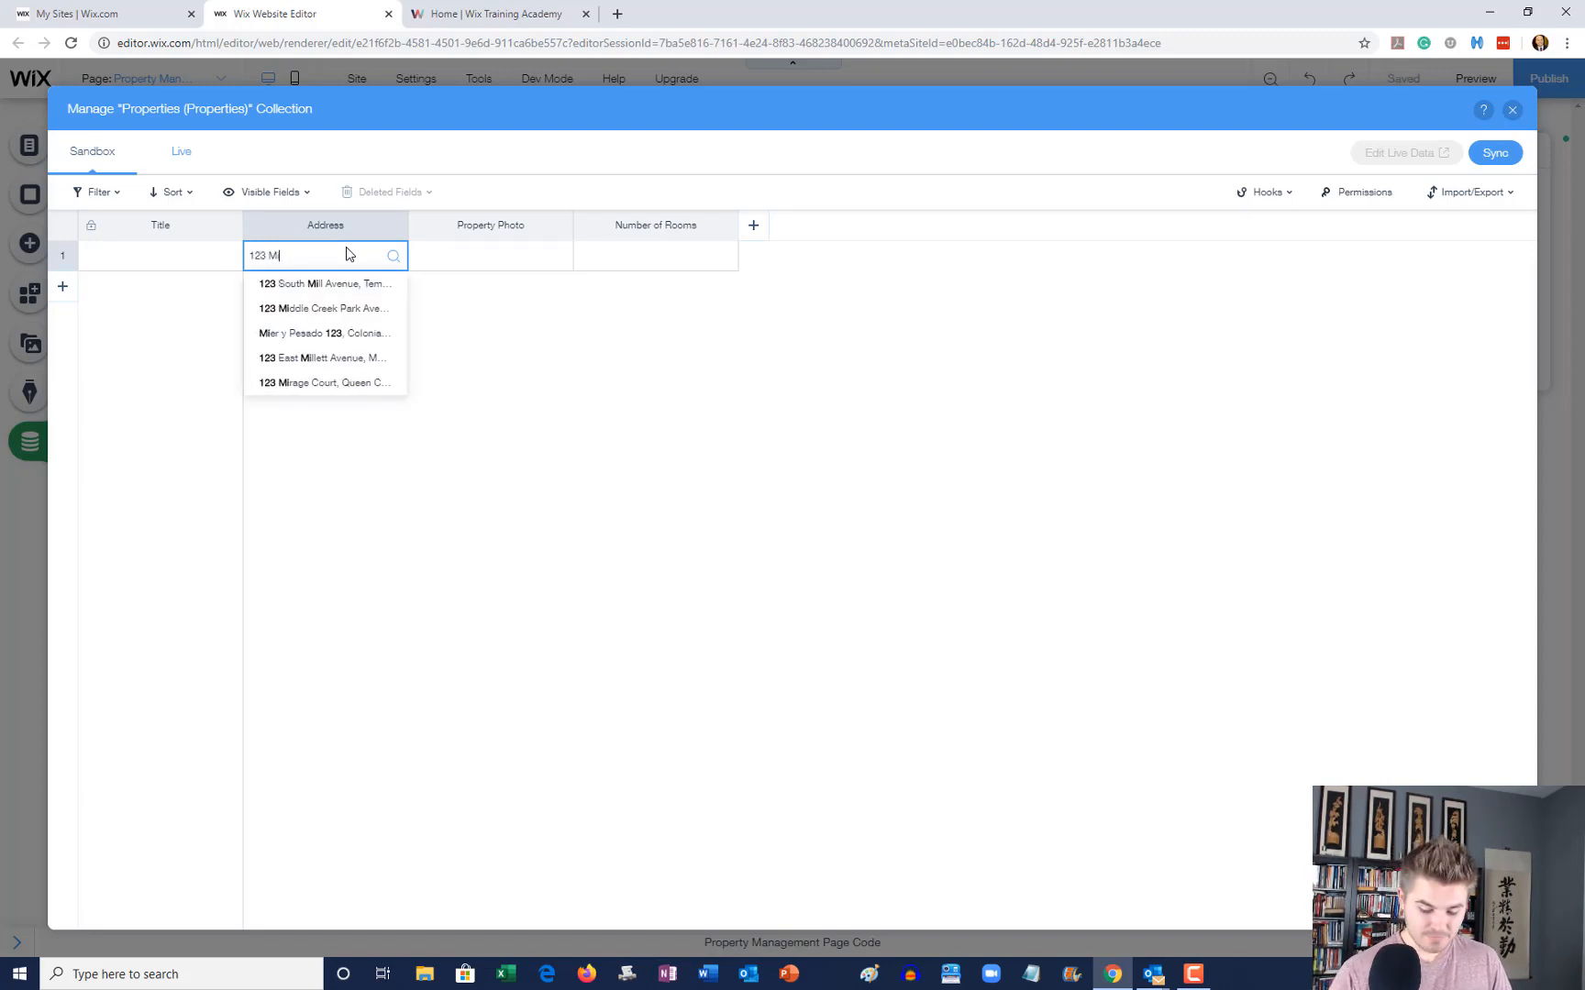
pyautogui.press('BackSpace')
pyautogui.write('ain Street')
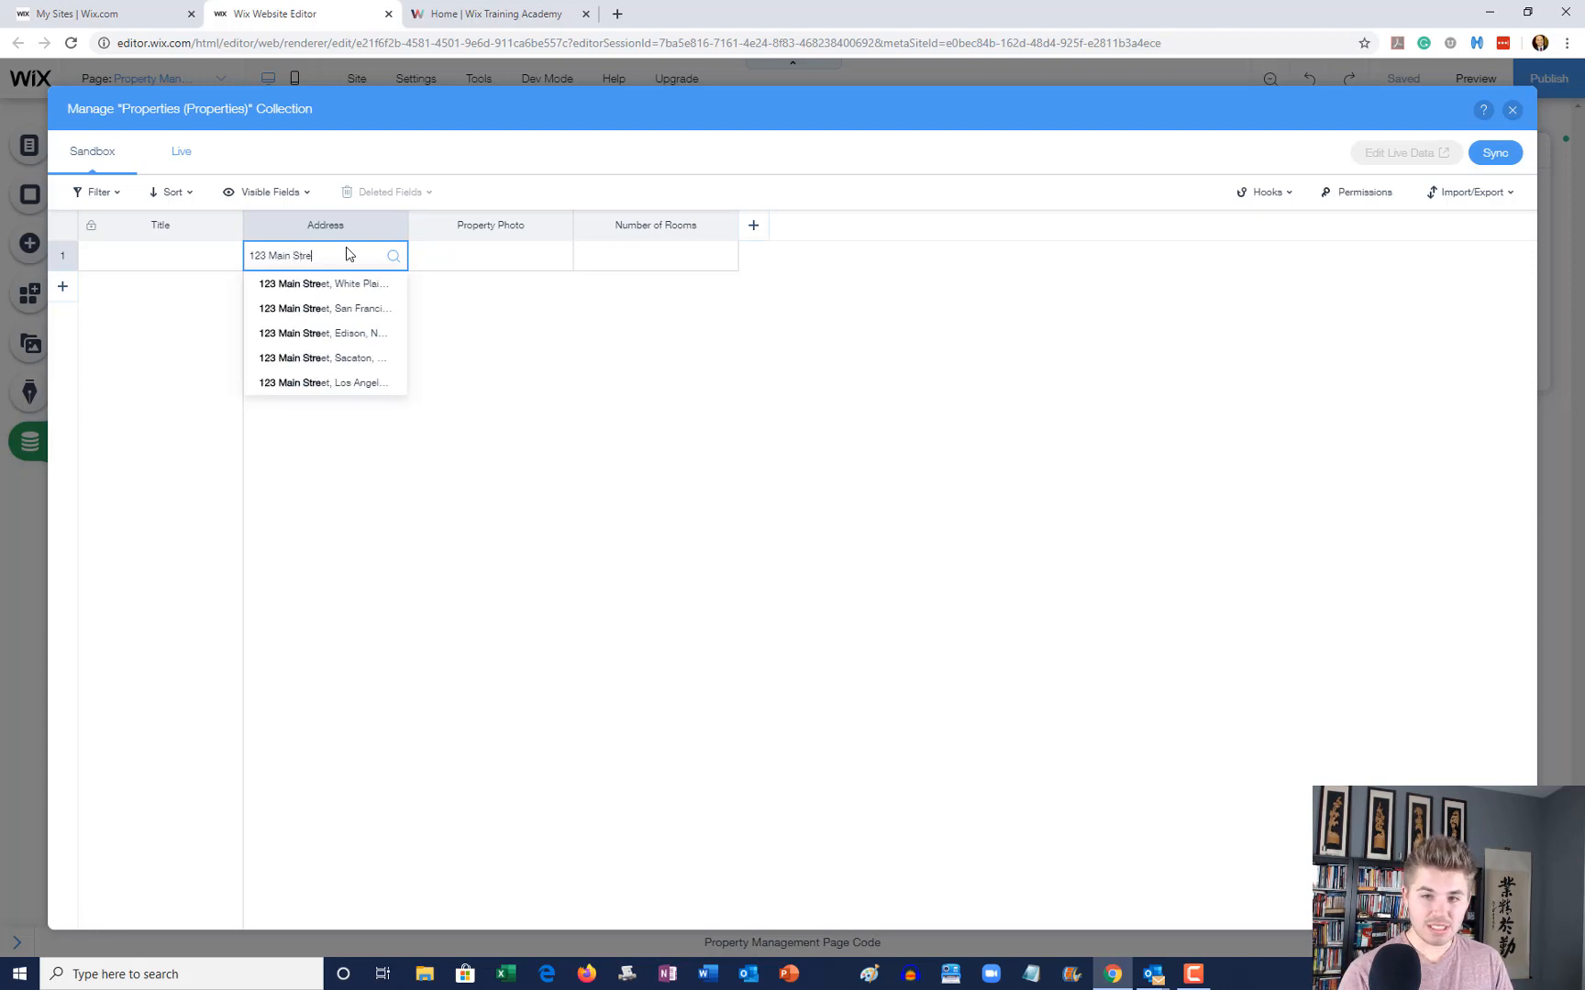
pyautogui.click(368, 338)
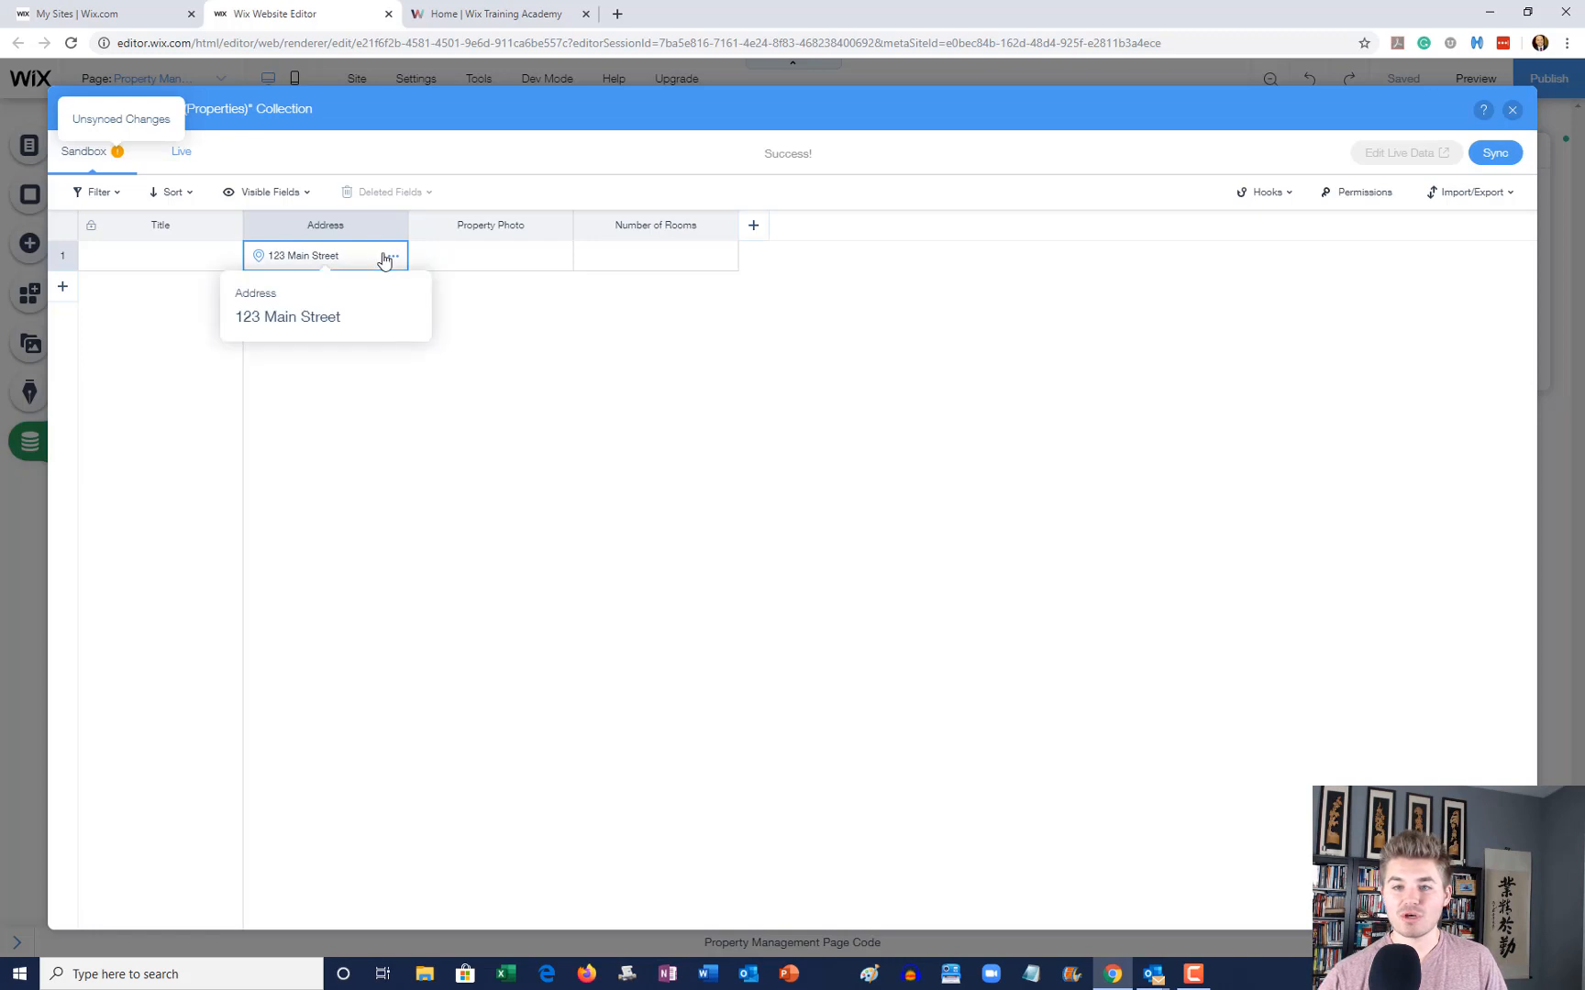
# Step: Search the media for "house", use the White Bathroom image as the first property's photo, and set its Number of Rooms to 2
pyautogui.click(518, 255)
pyautogui.click(494, 258)
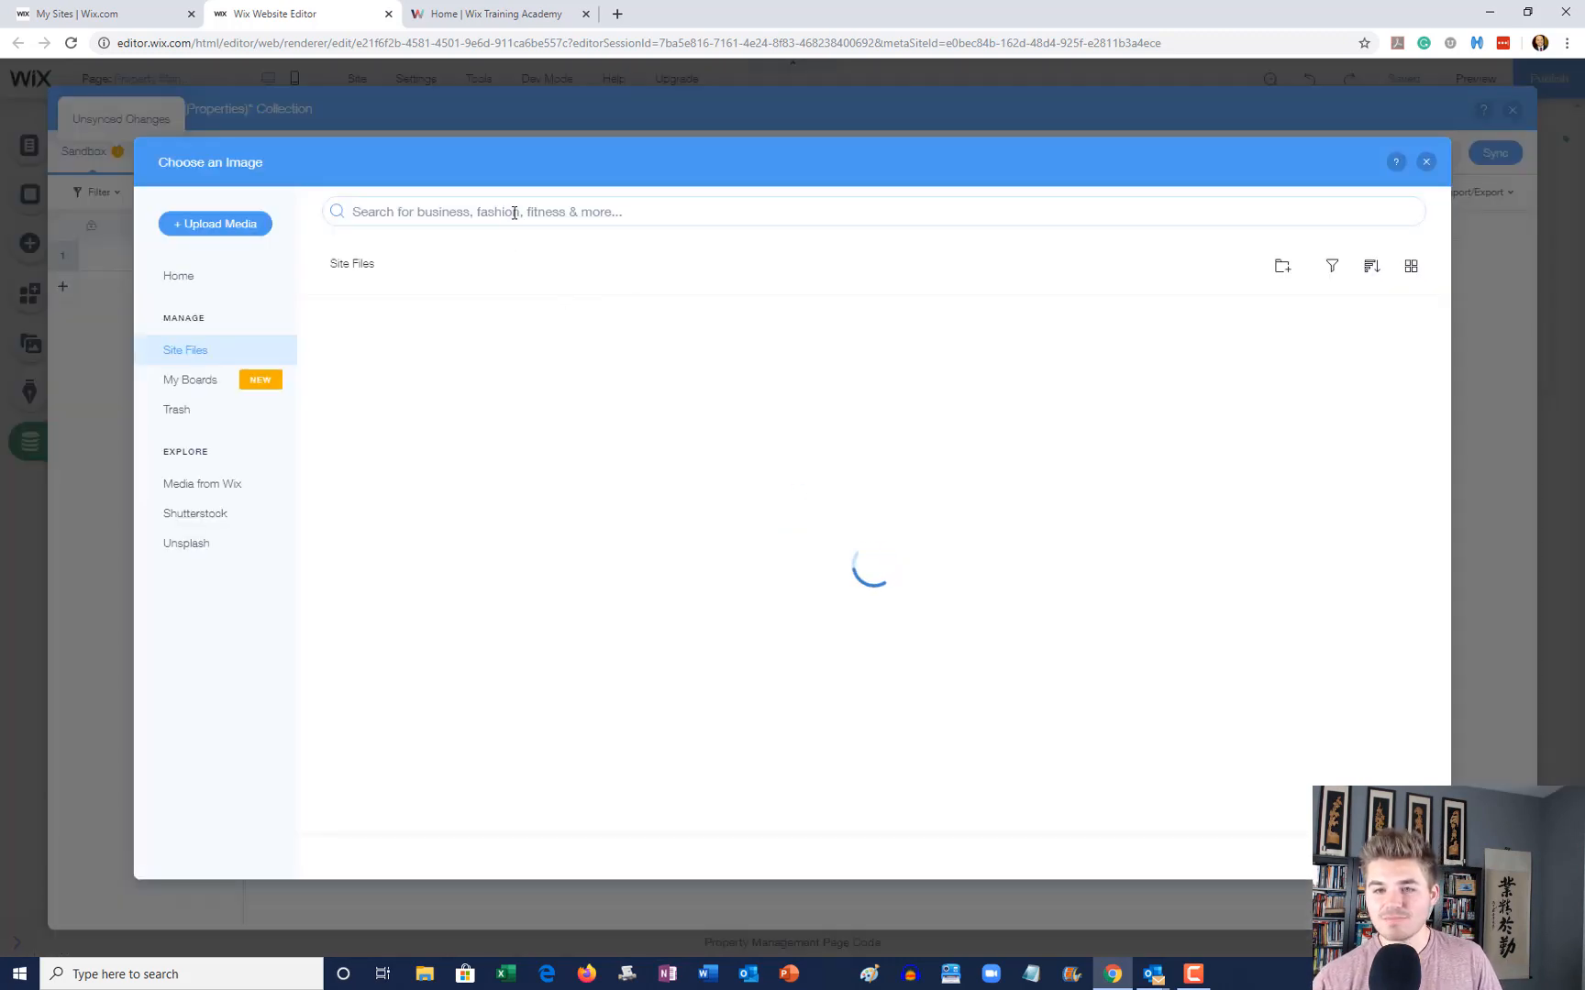
pyautogui.click(514, 212)
pyautogui.write('house')
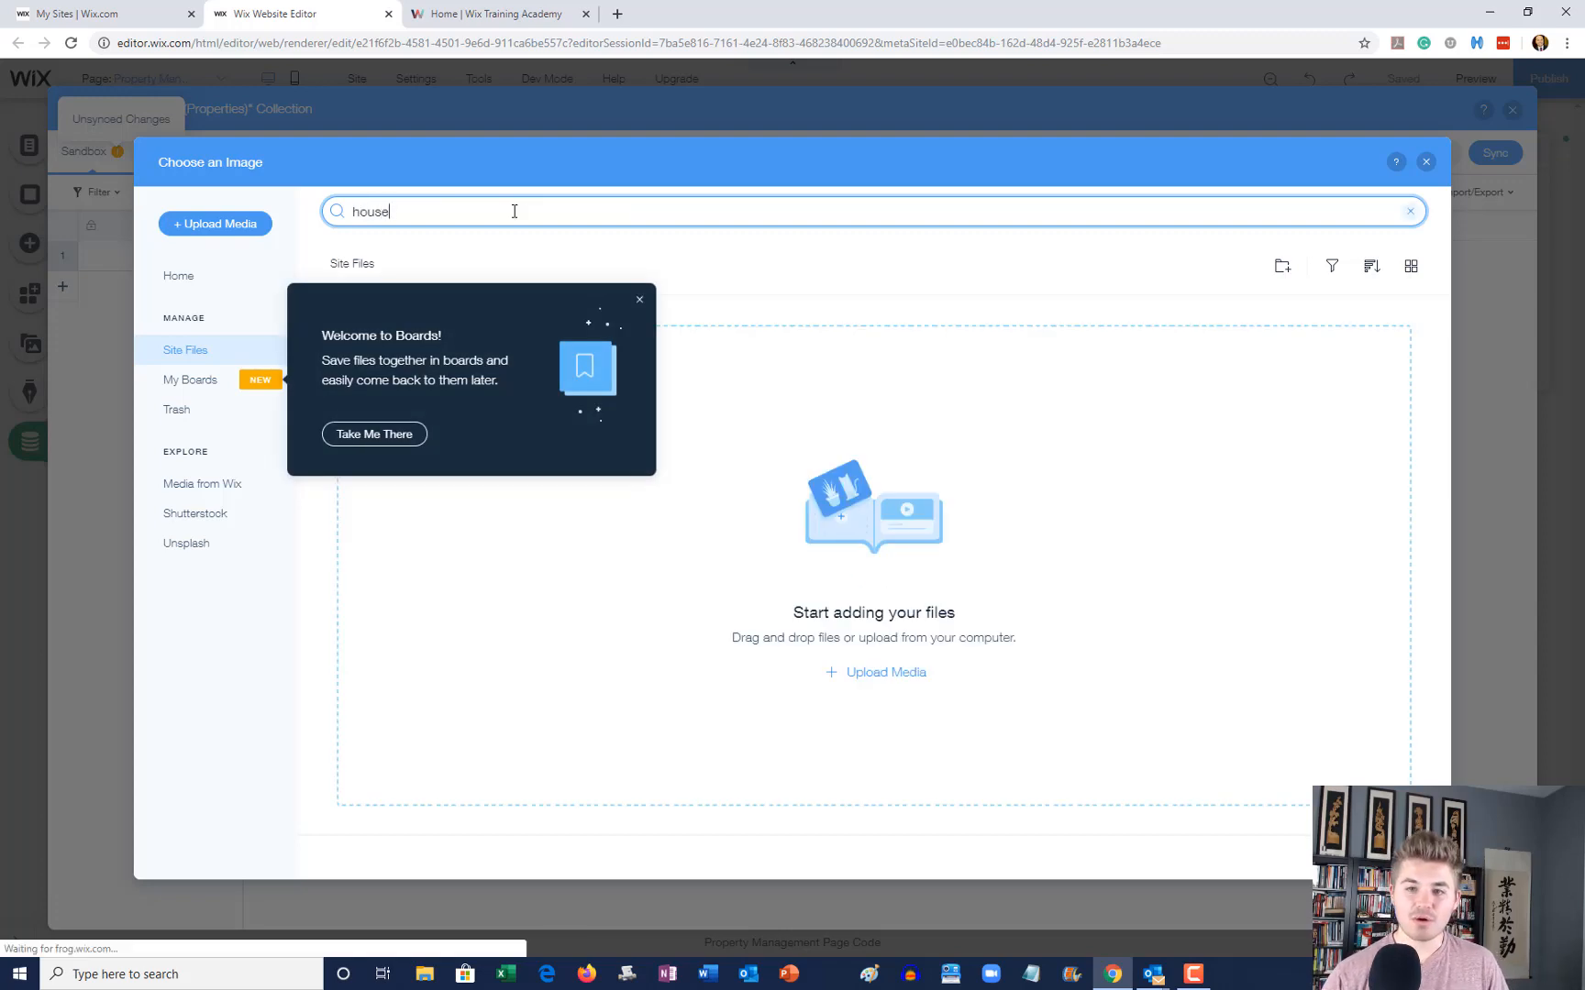
pyautogui.press('Return')
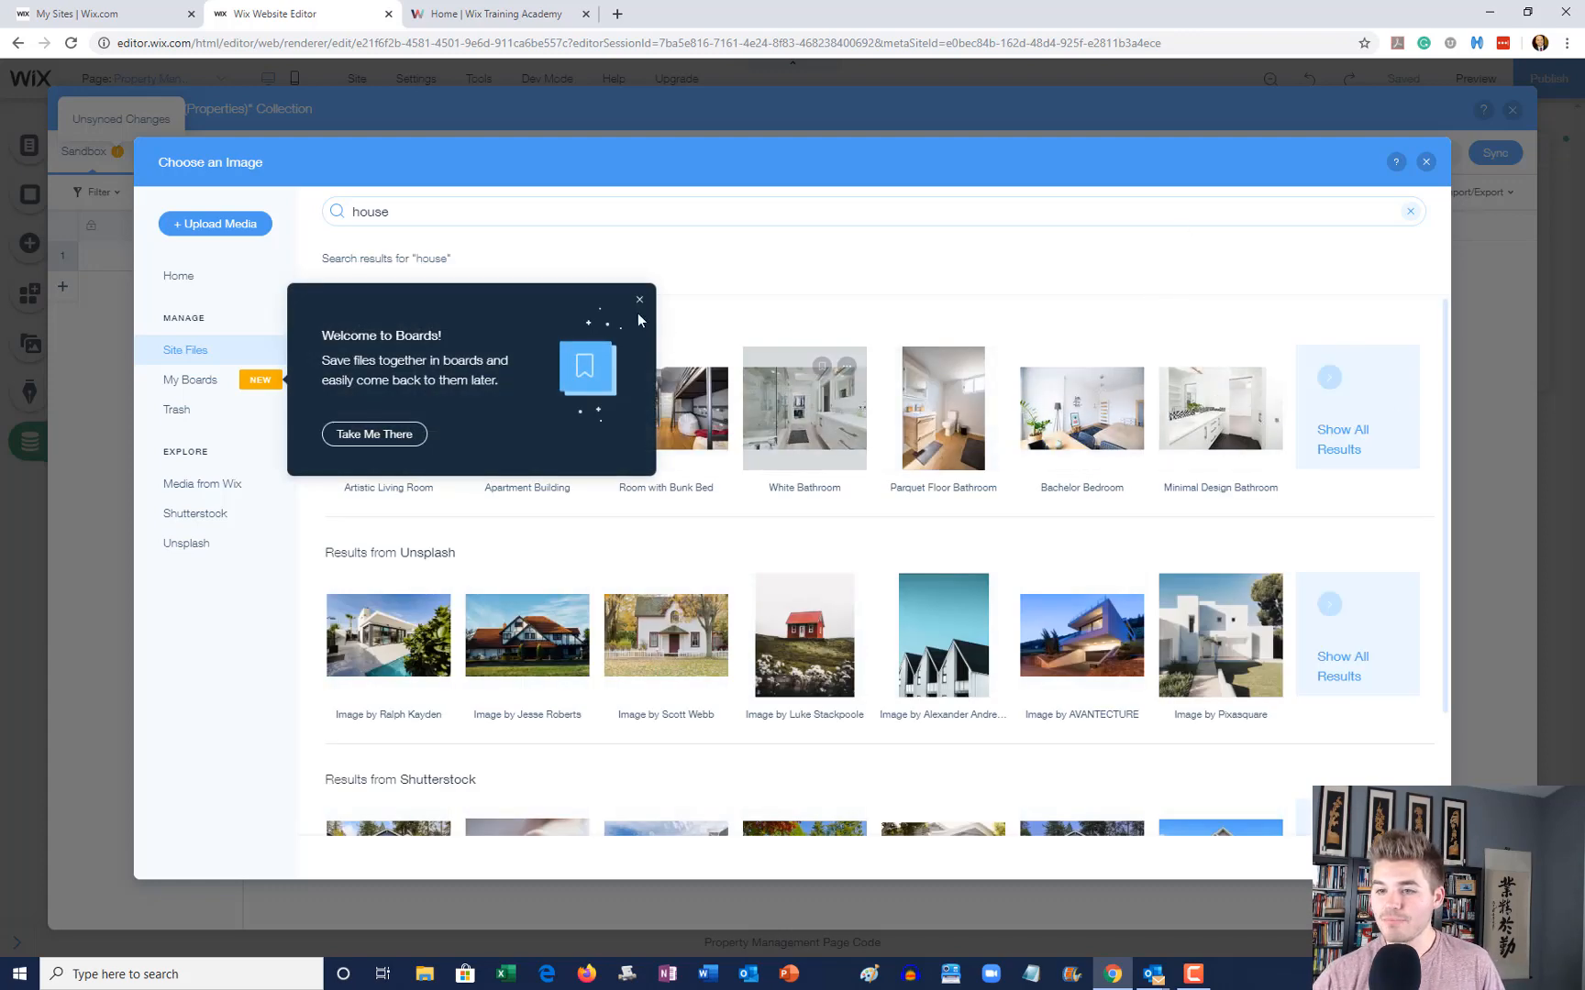
pyautogui.doubleClick(799, 403)
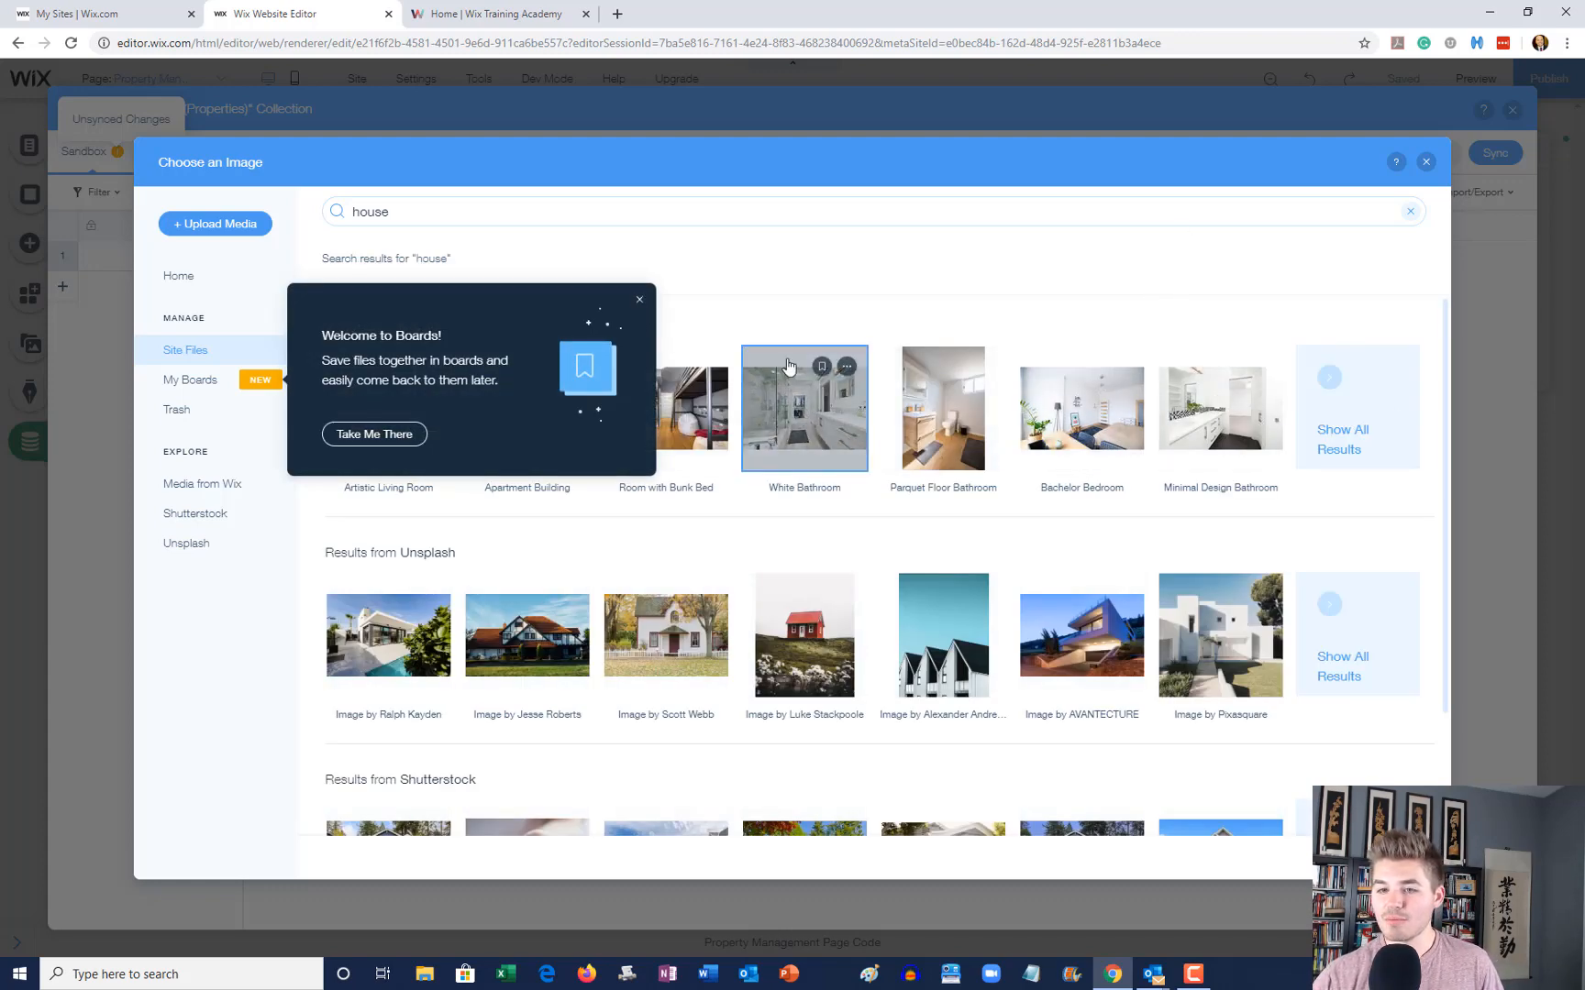
pyautogui.click(646, 256)
pyautogui.click(646, 258)
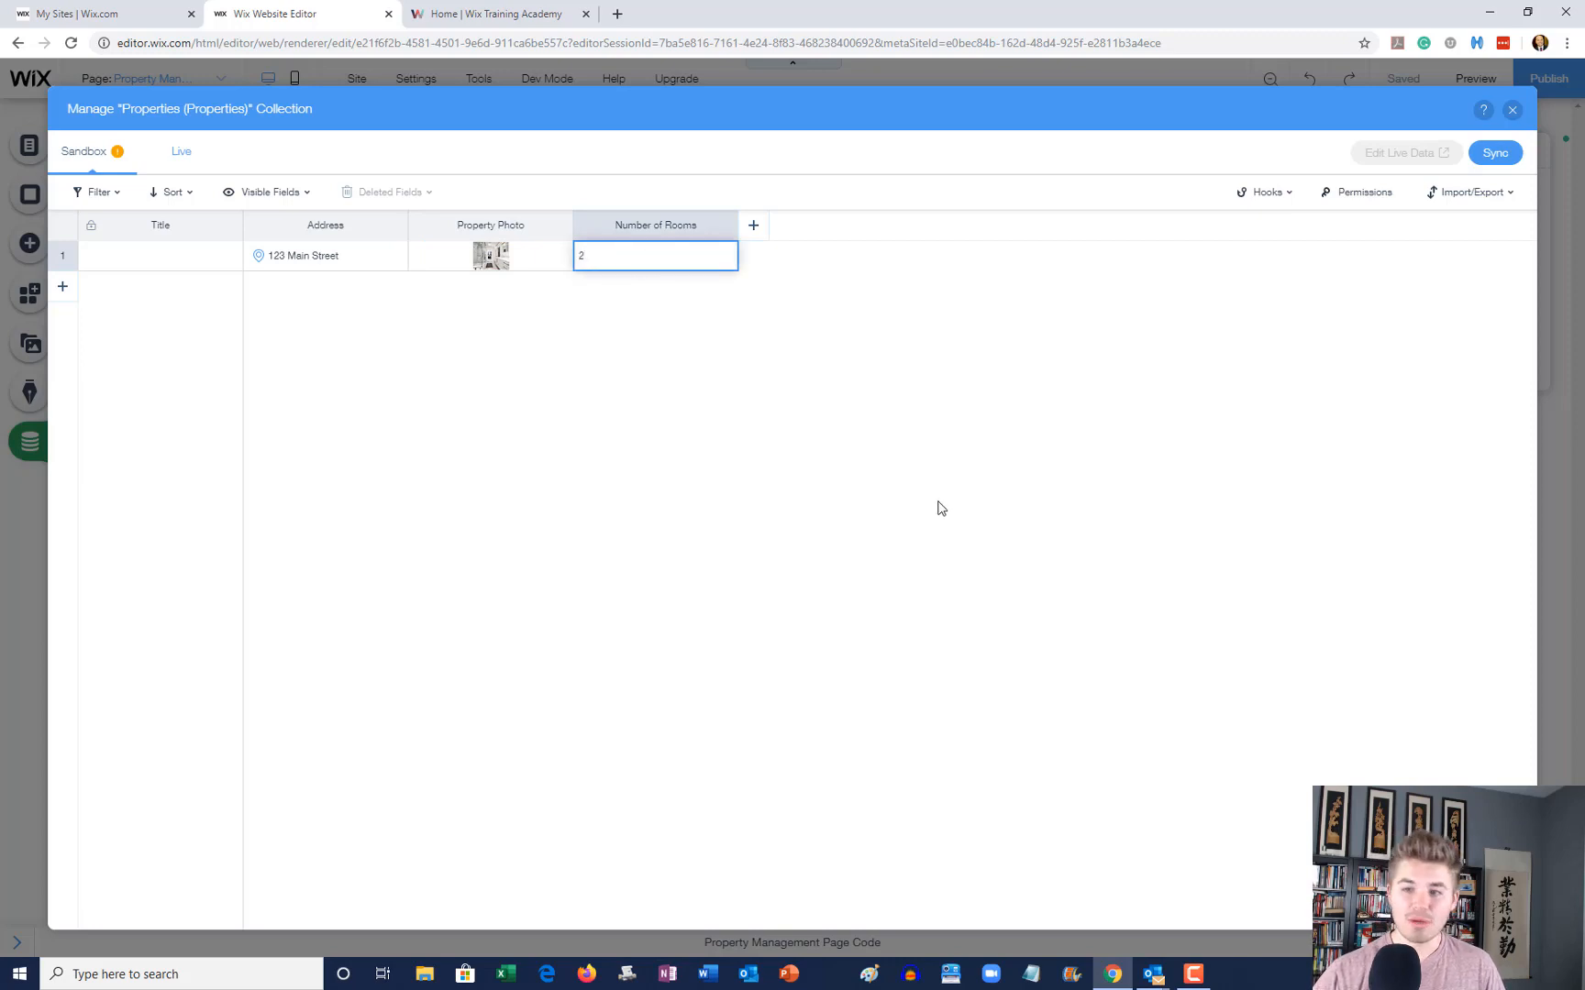
pyautogui.press('Return')
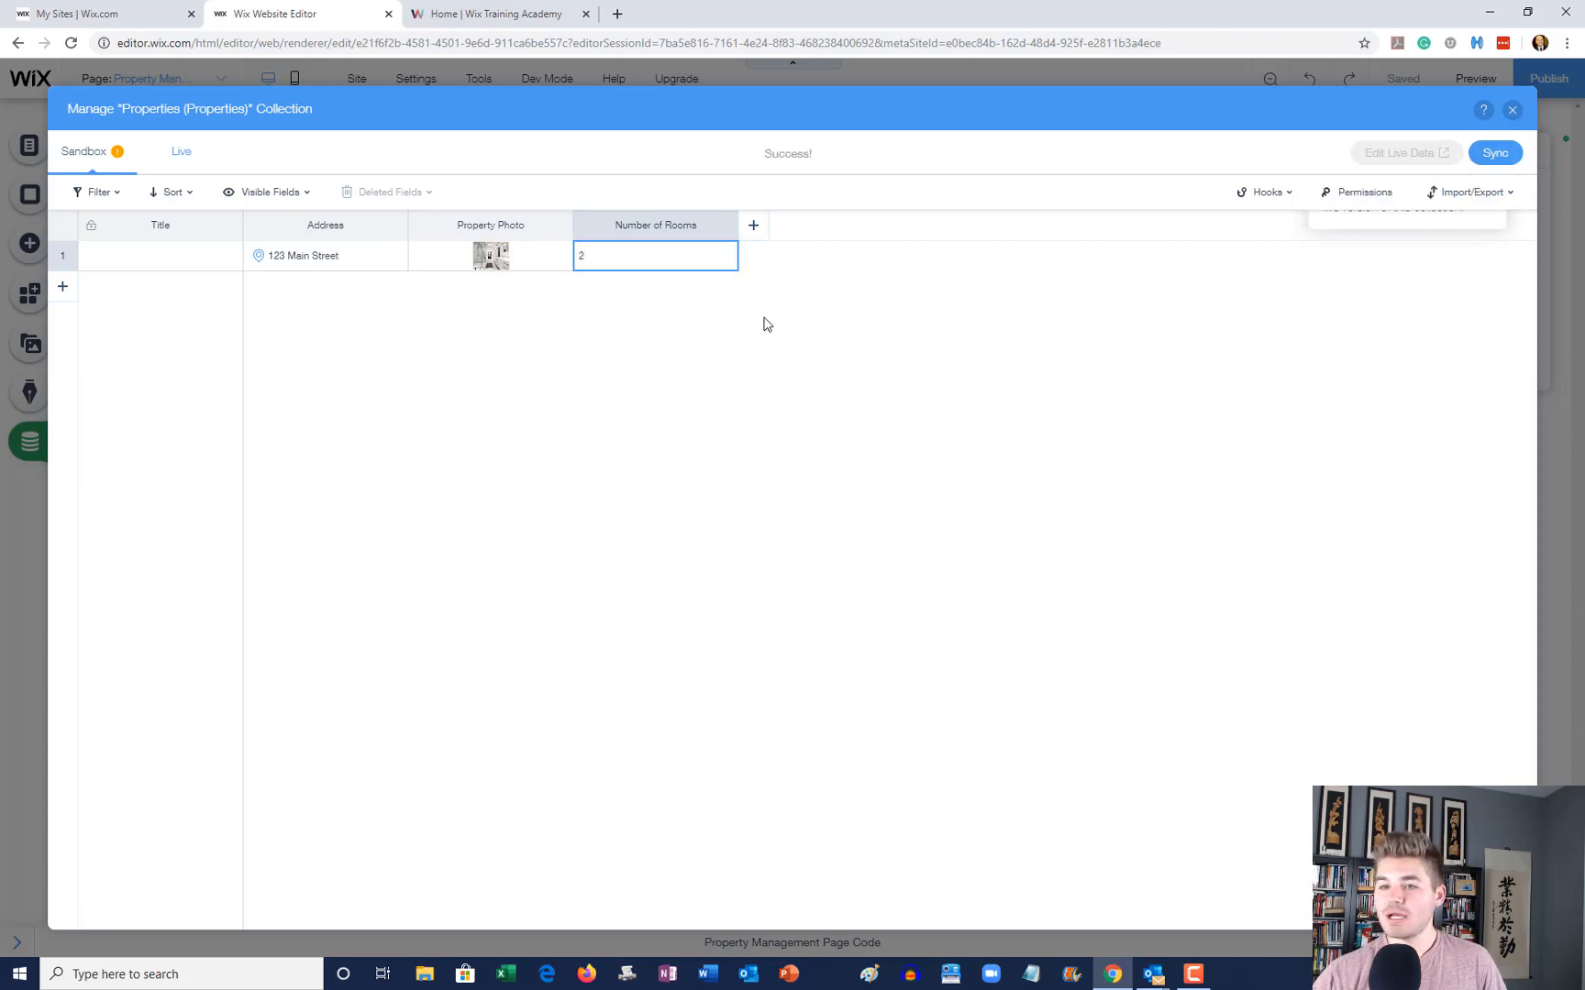
# Step: Add a second item to the Properties collection and enter its street address
pyautogui.click(63, 286)
pyautogui.doubleClick(332, 299)
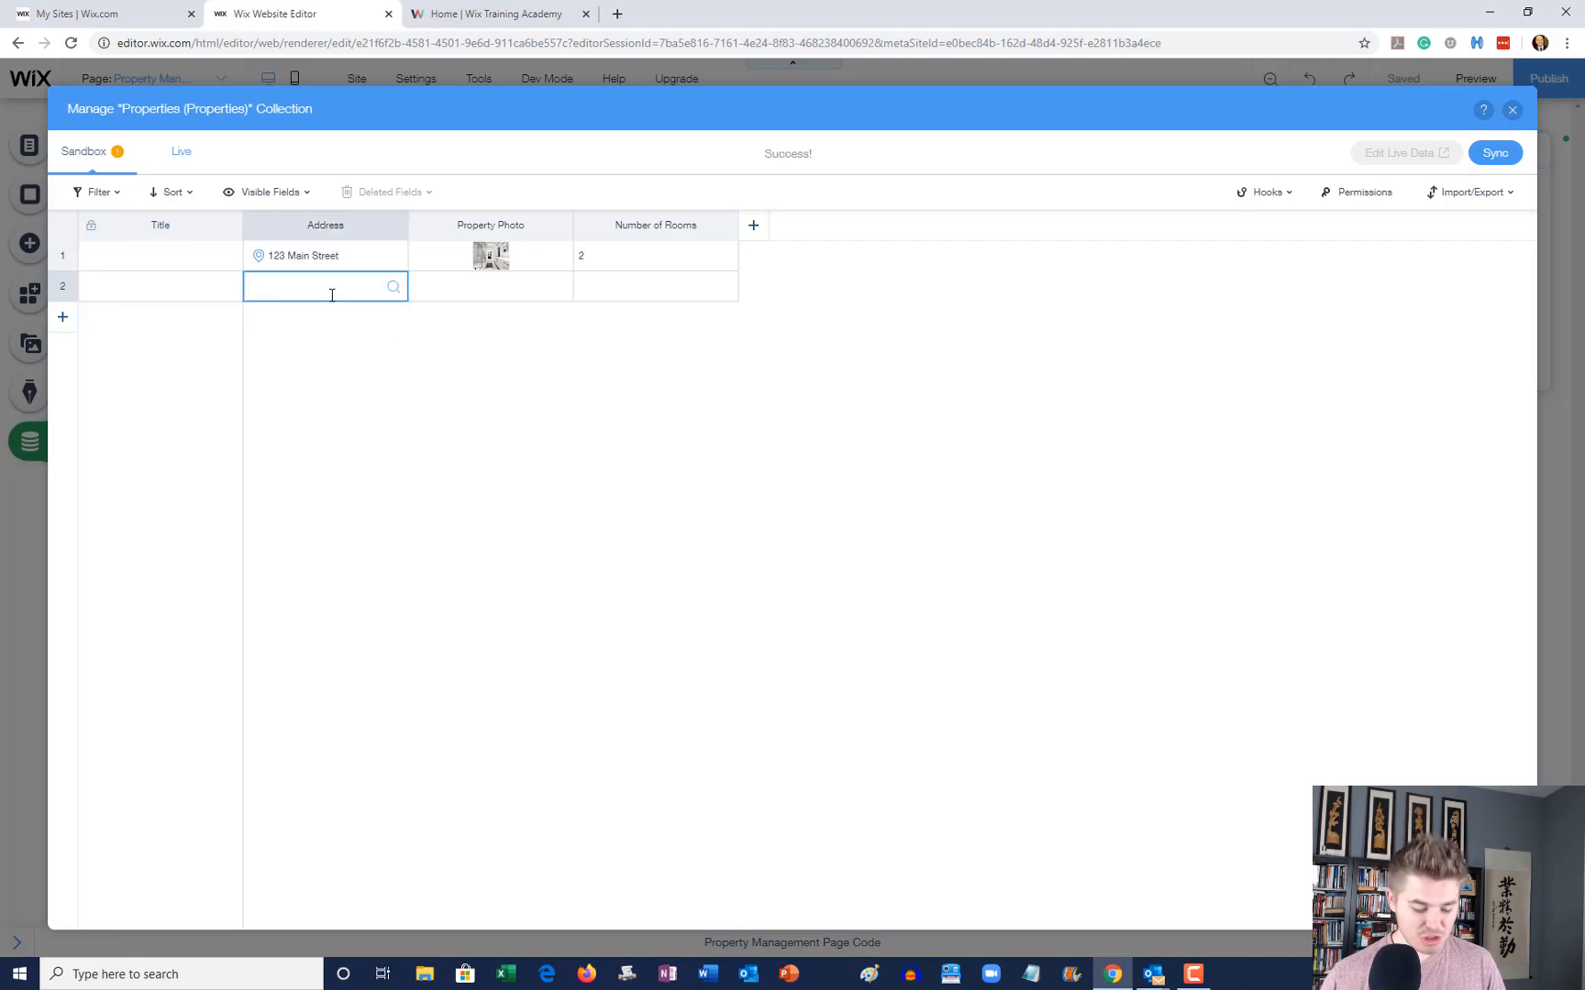
pyautogui.write('172 ')
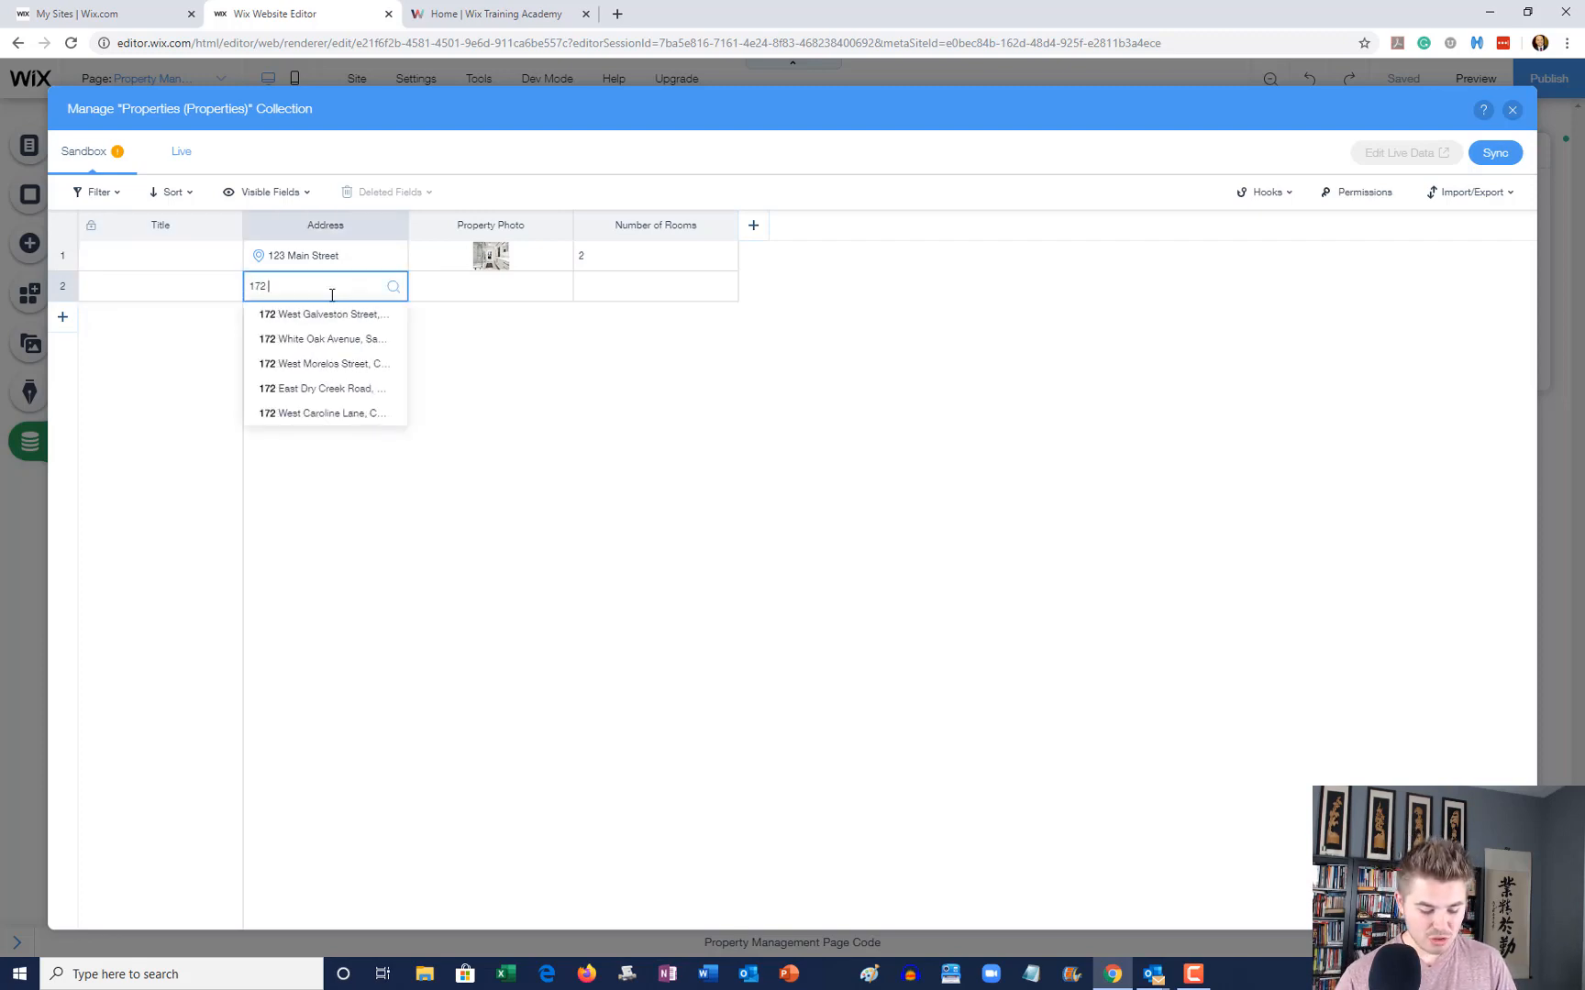
pyautogui.write('E')
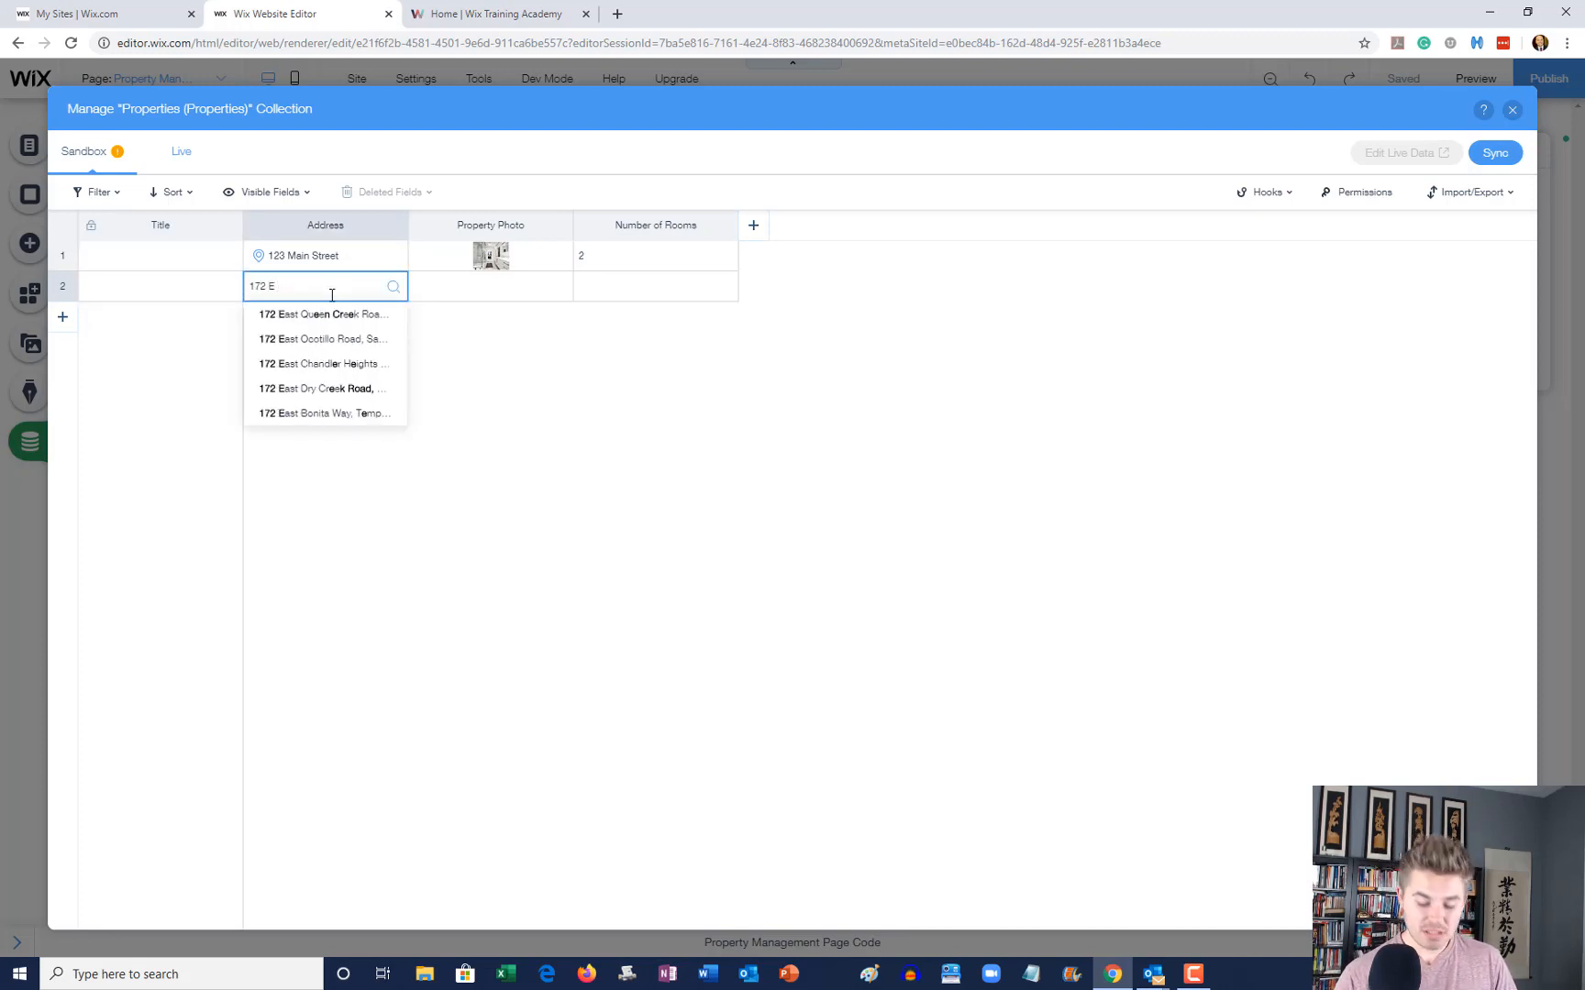
pyautogui.write(' South')
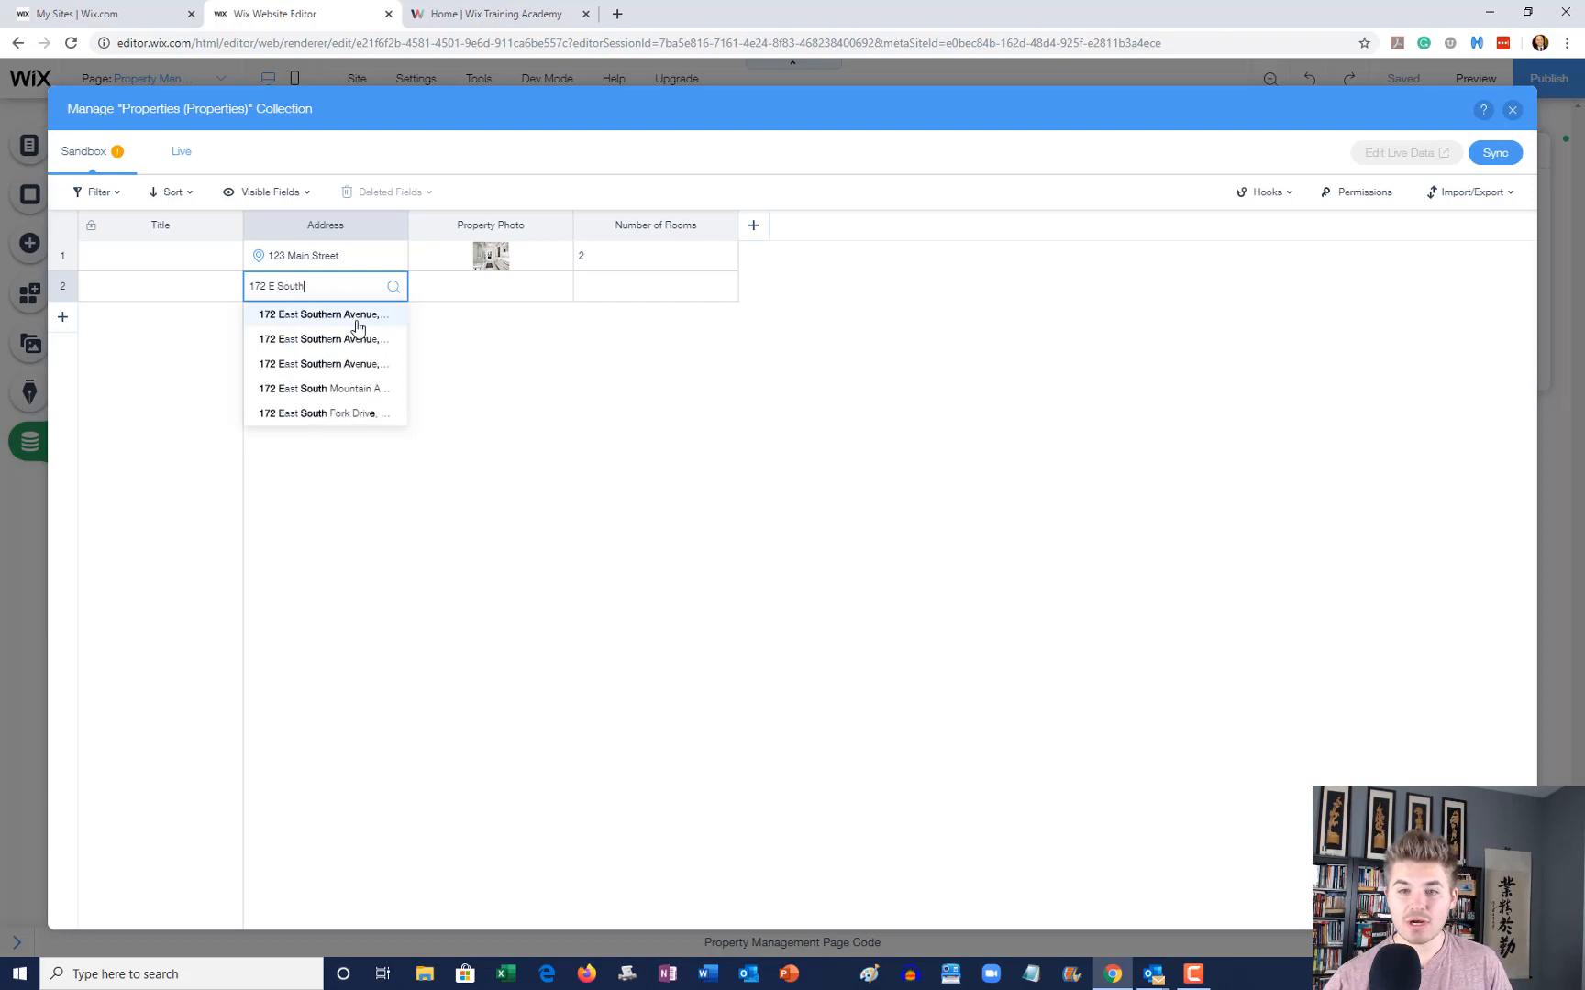
pyautogui.press('Return')
# Step: Search the media for "house", use Room with Bunk Bed as the second property's photo, and set its Number of Rooms to 3
pyautogui.click(495, 292)
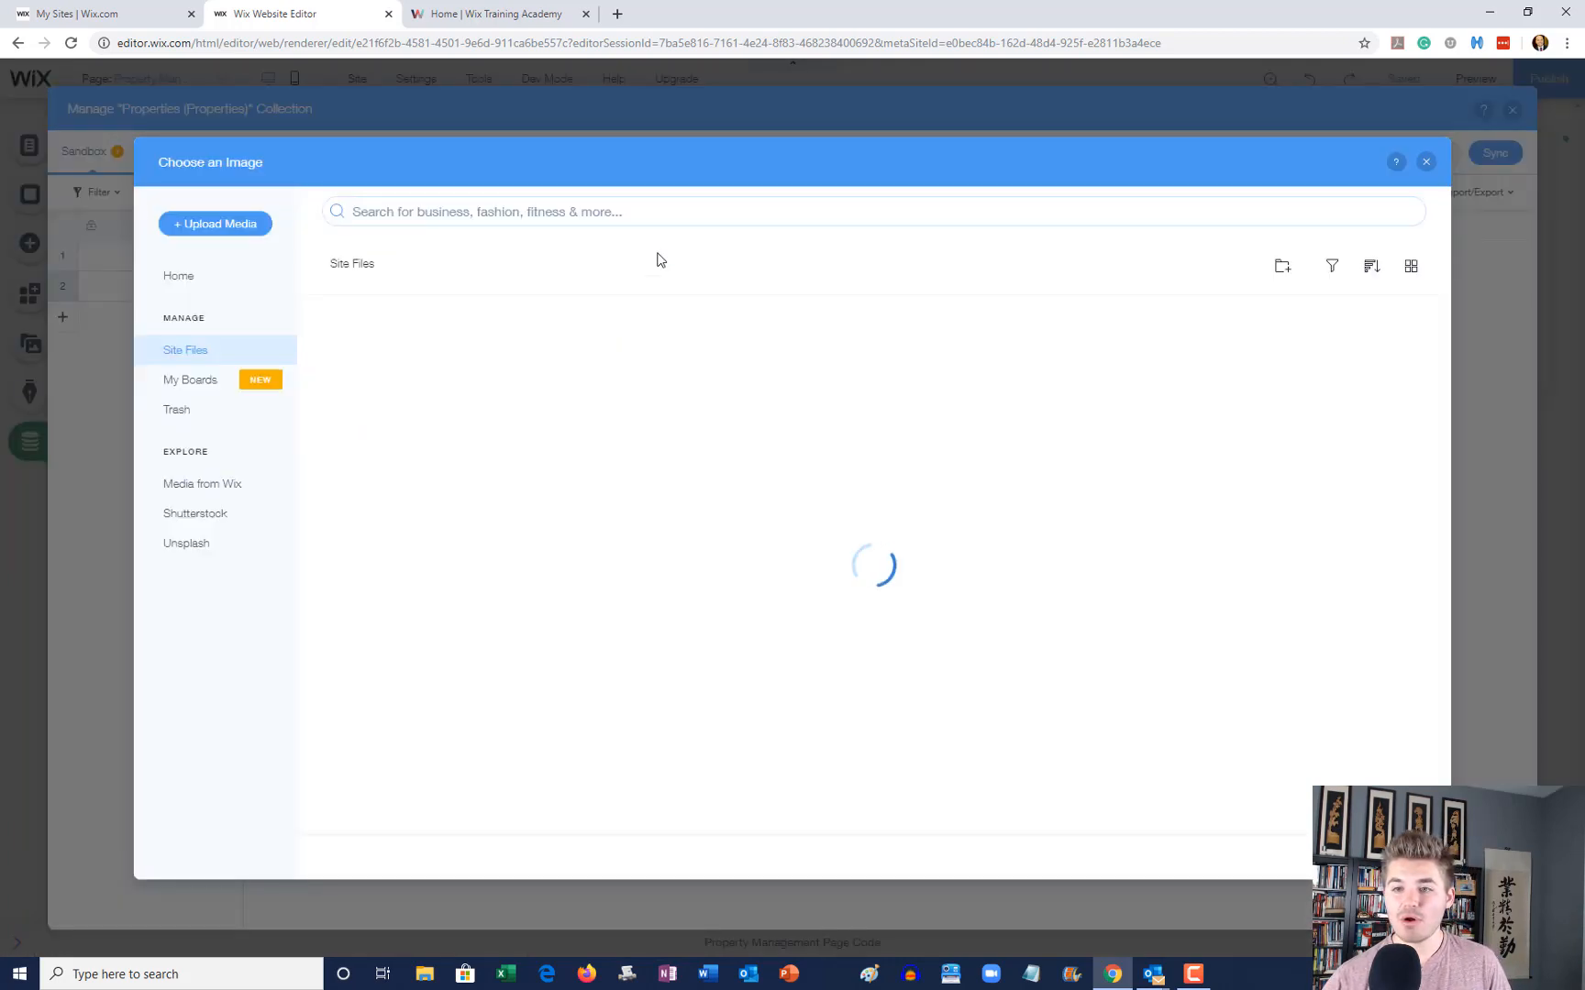
pyautogui.click(633, 209)
pyautogui.write('hous')
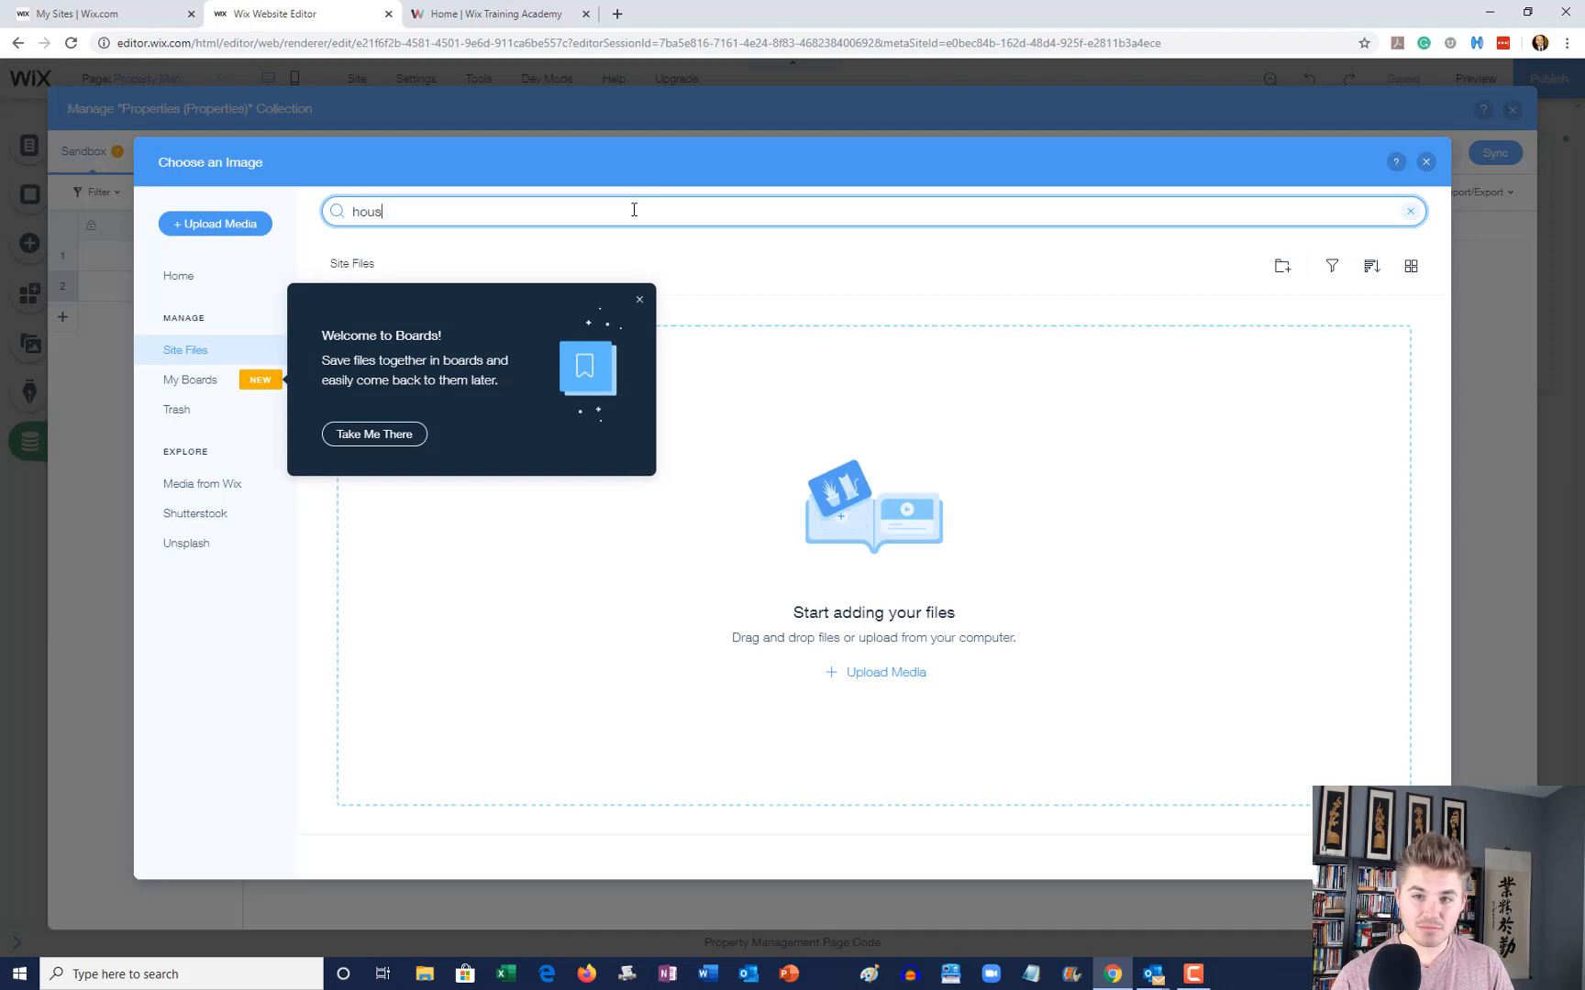
pyautogui.write("e'")
pyautogui.press('BackSpace')
pyautogui.press('Return')
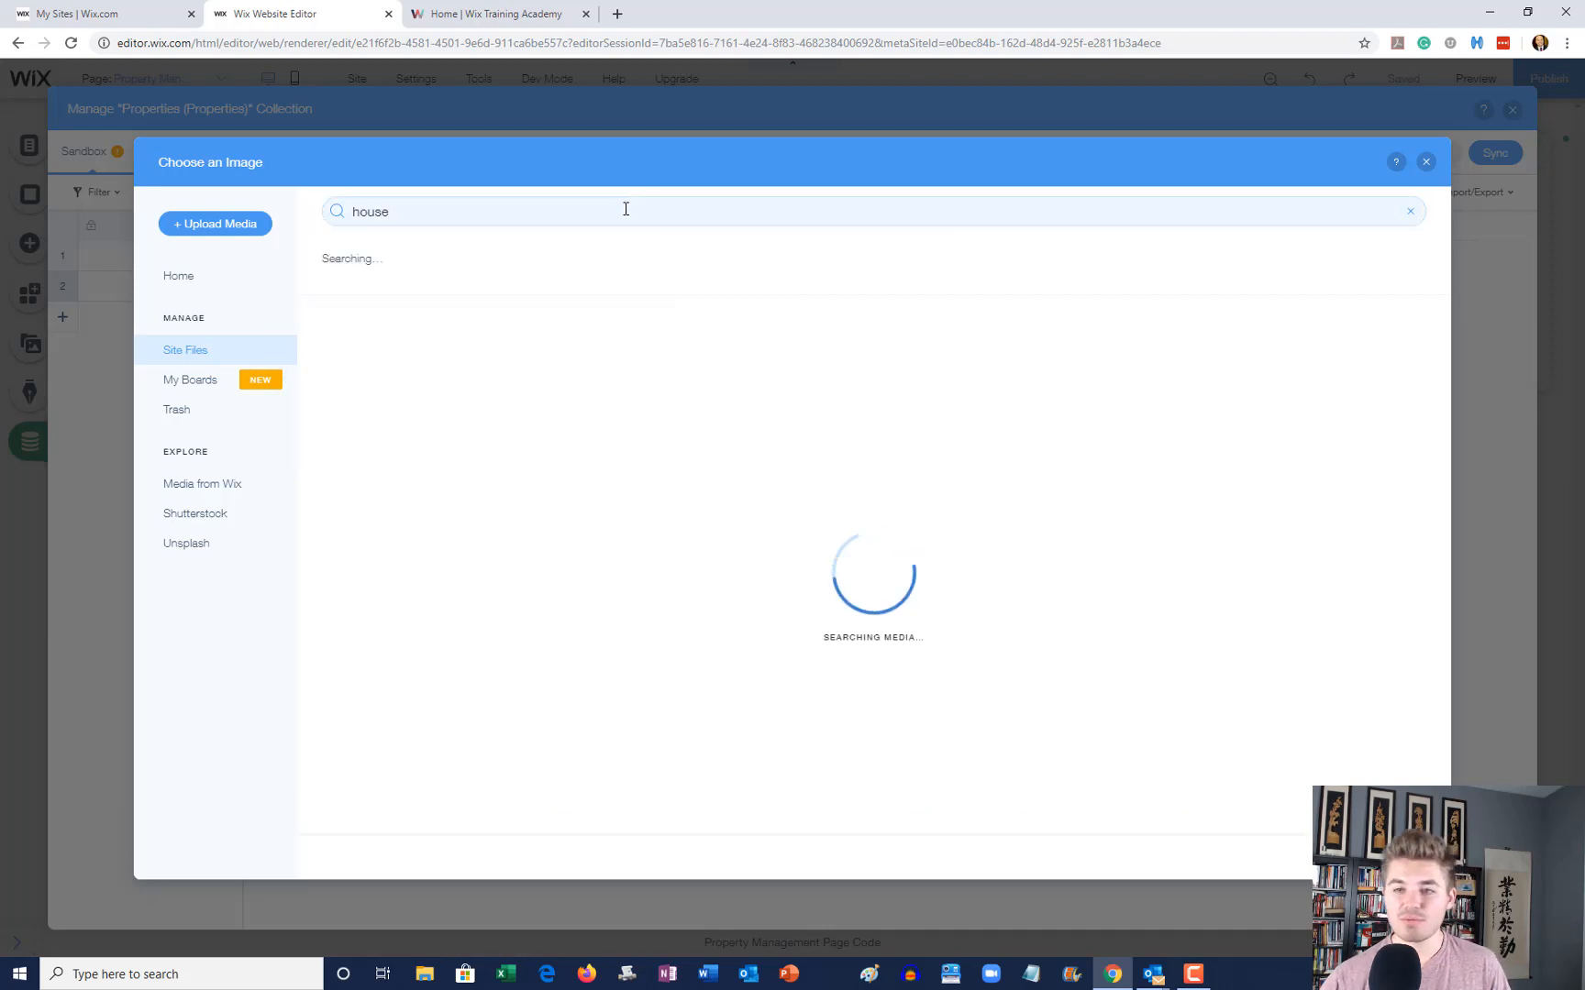
pyautogui.click(641, 303)
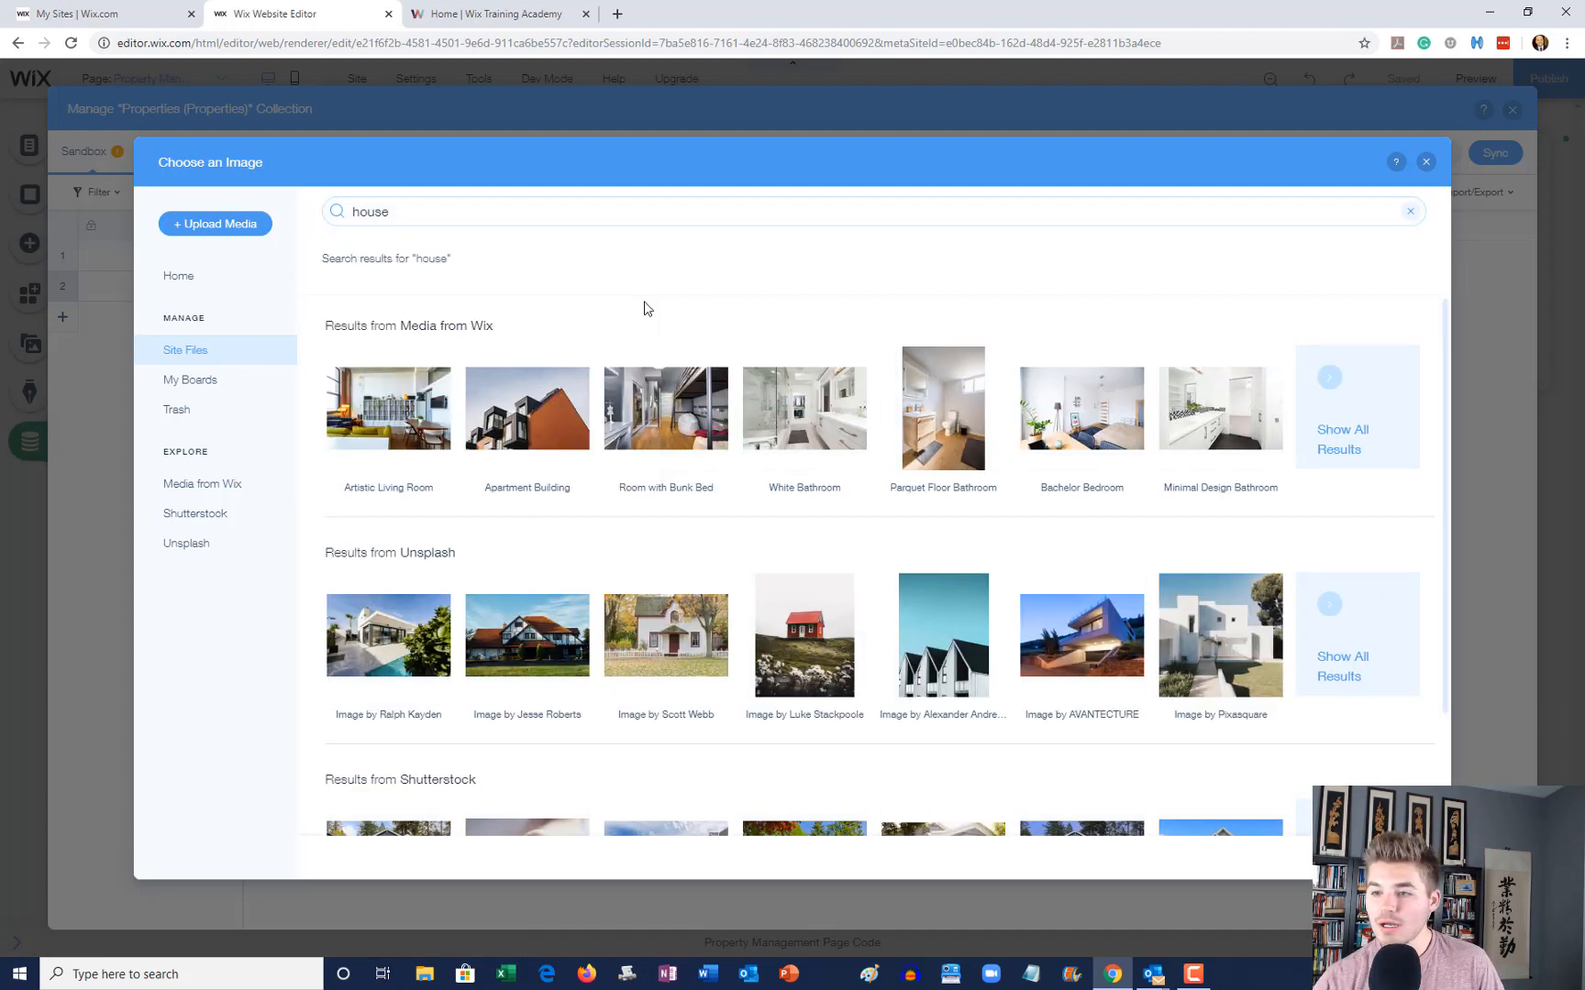
pyautogui.doubleClick(660, 420)
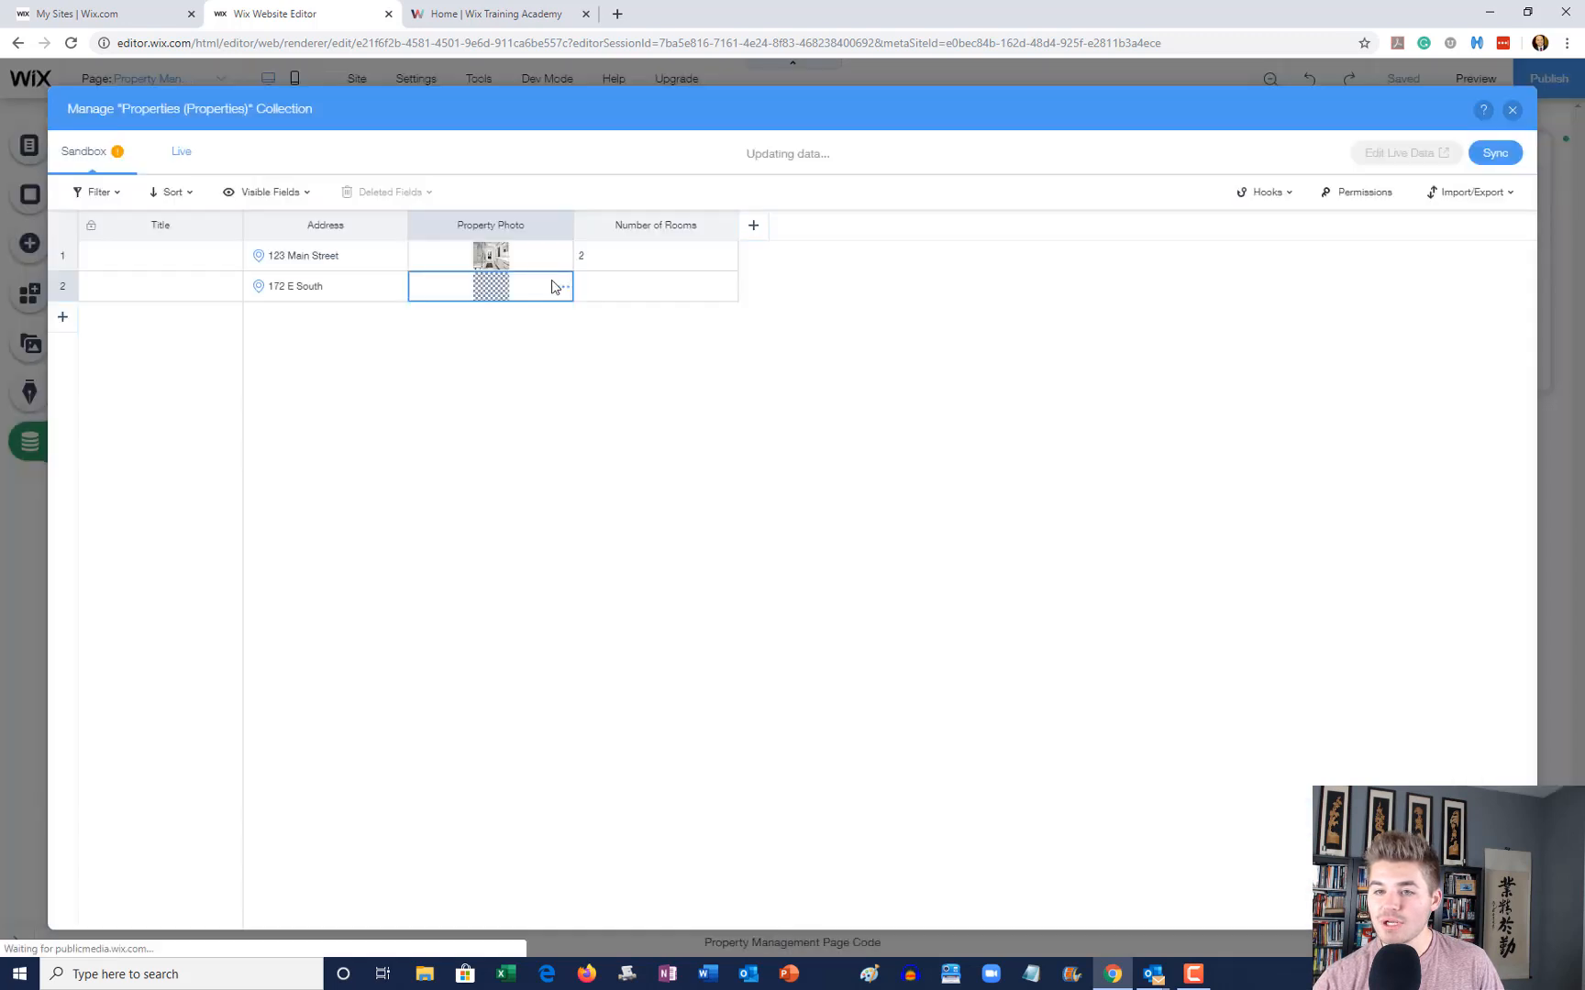
pyautogui.click(649, 293)
pyautogui.click(649, 293)
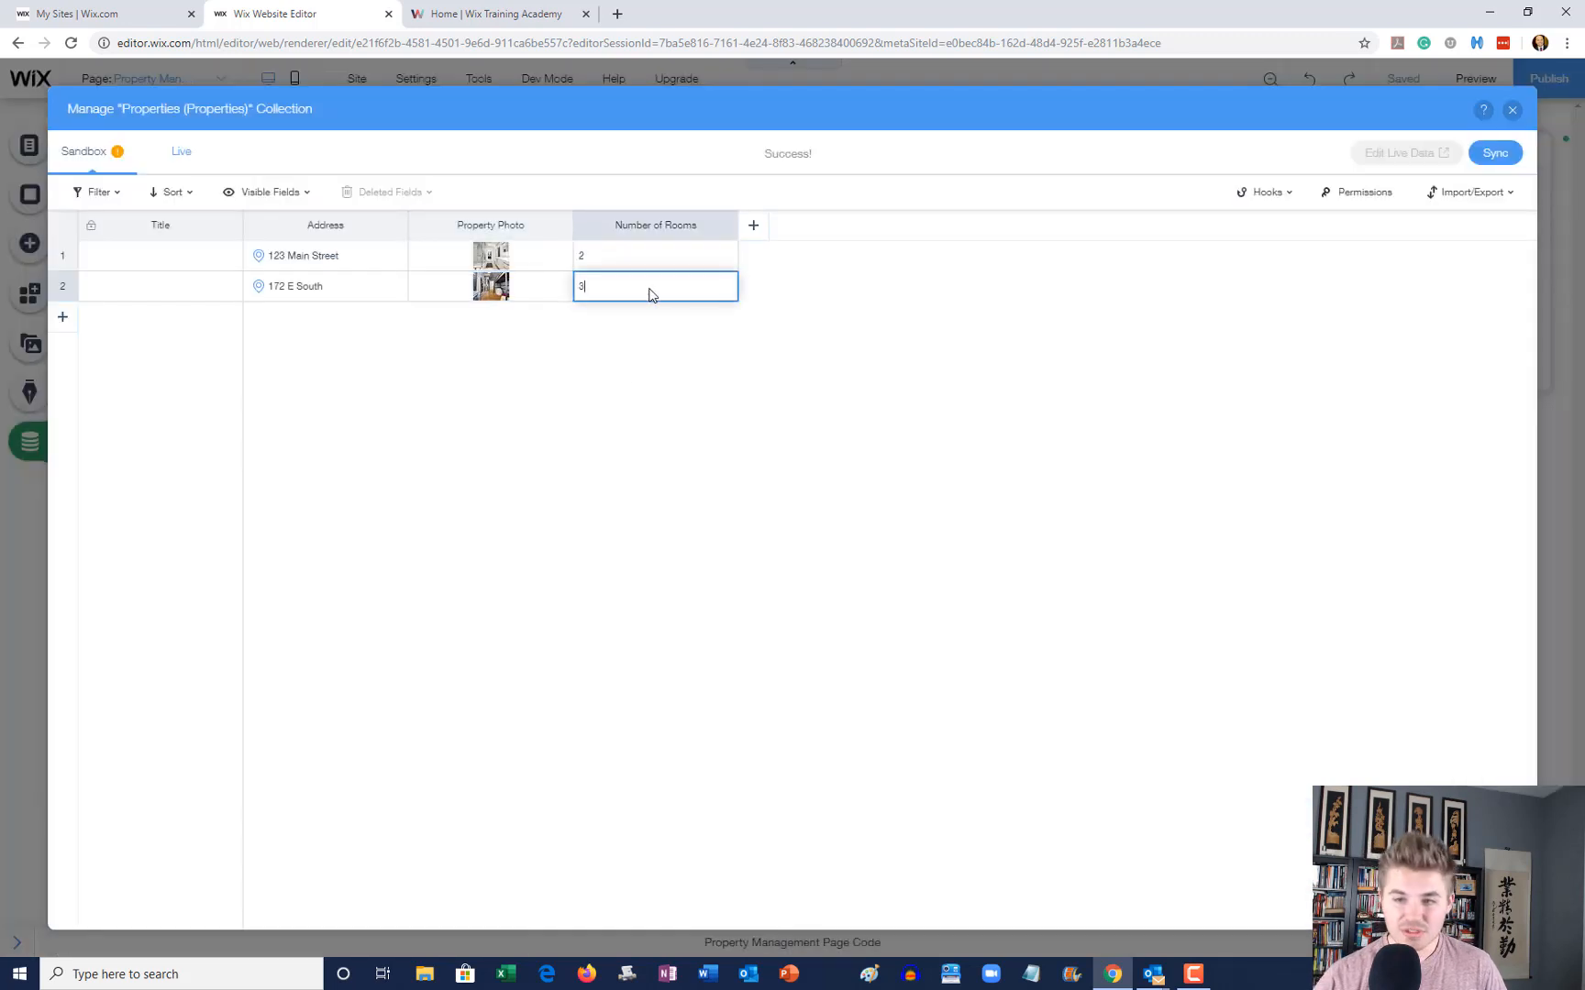
# Step: Add a third item to the Properties collection and enter its street address
pyautogui.click(62, 316)
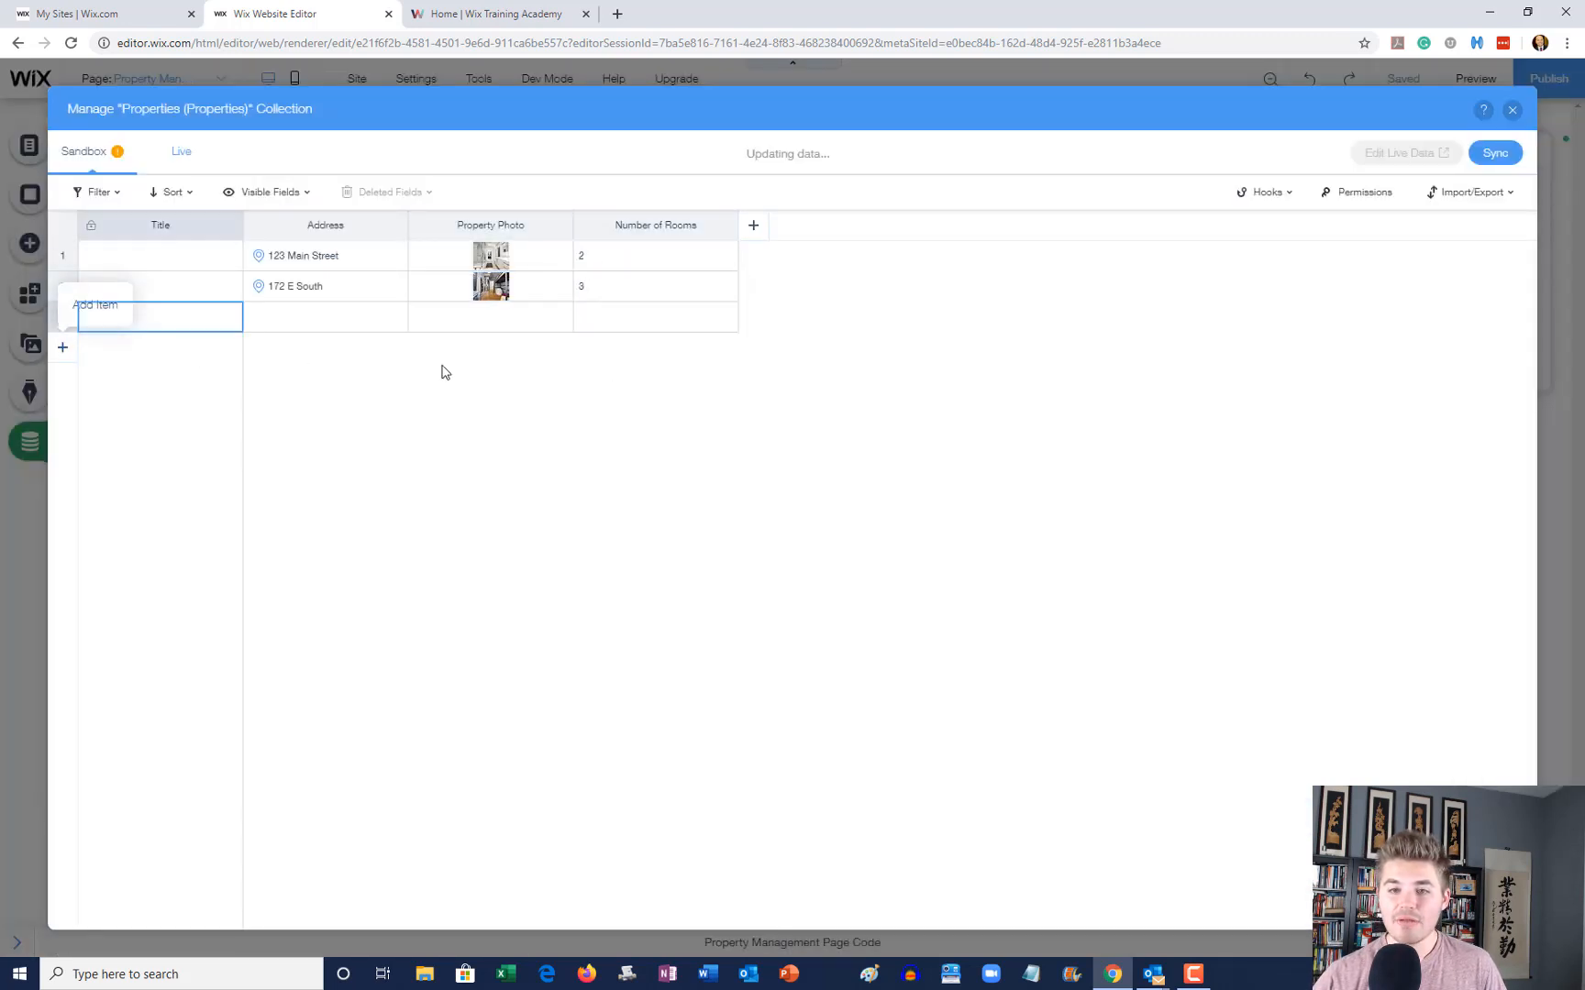
pyautogui.click(315, 319)
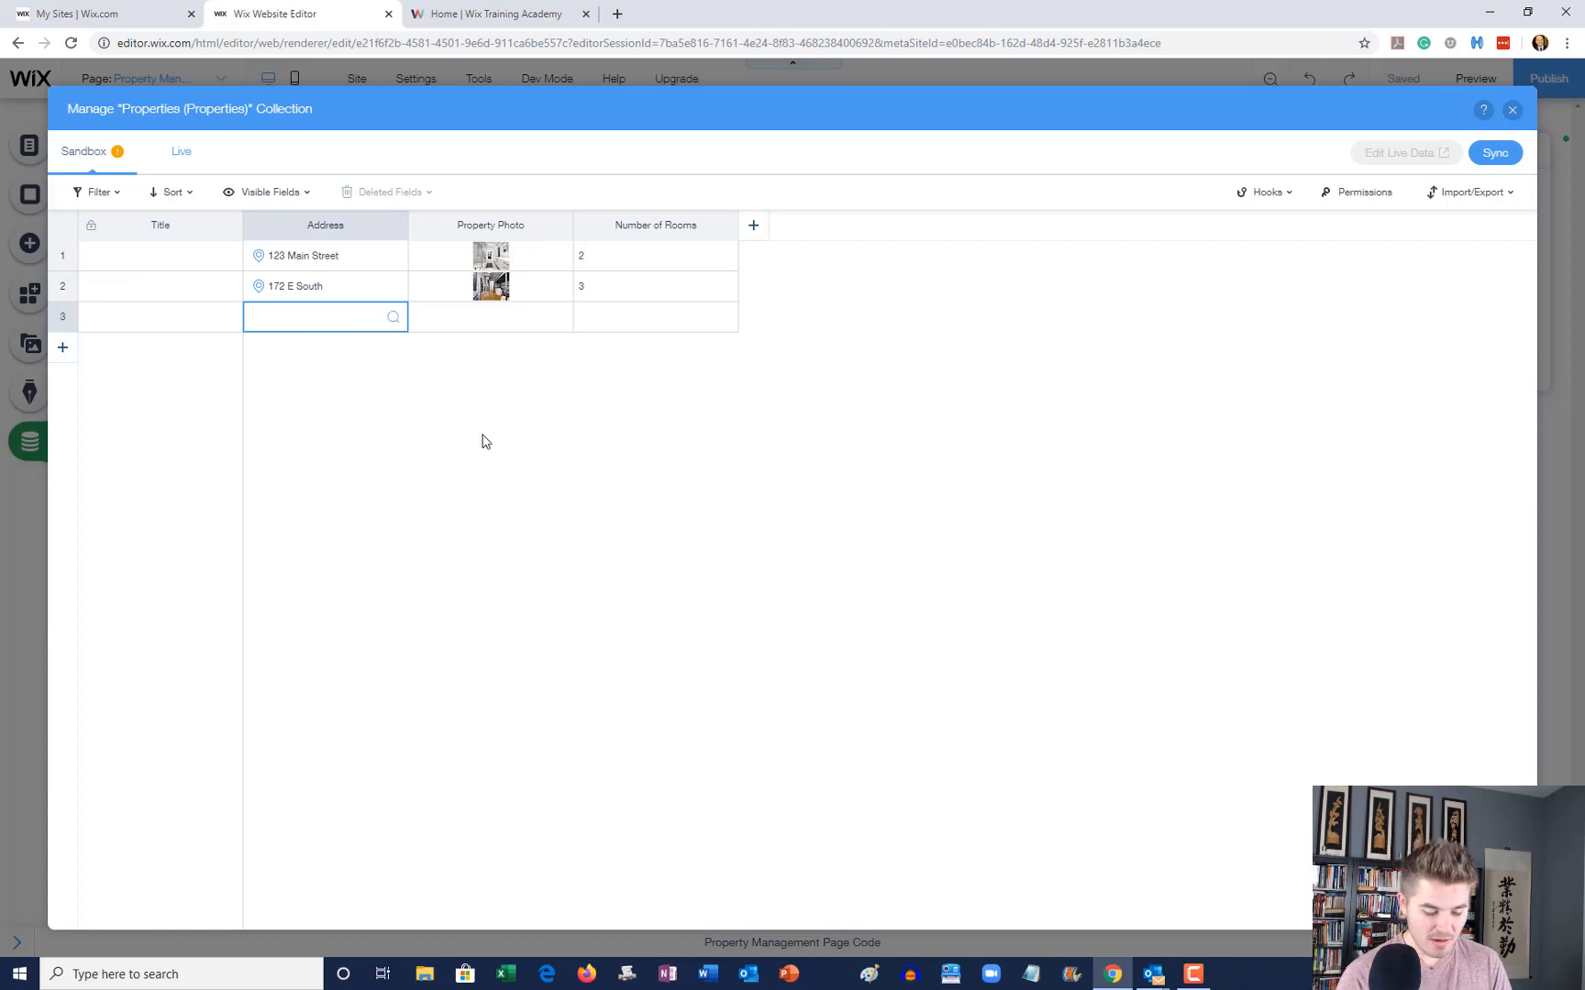
pyautogui.write('543')
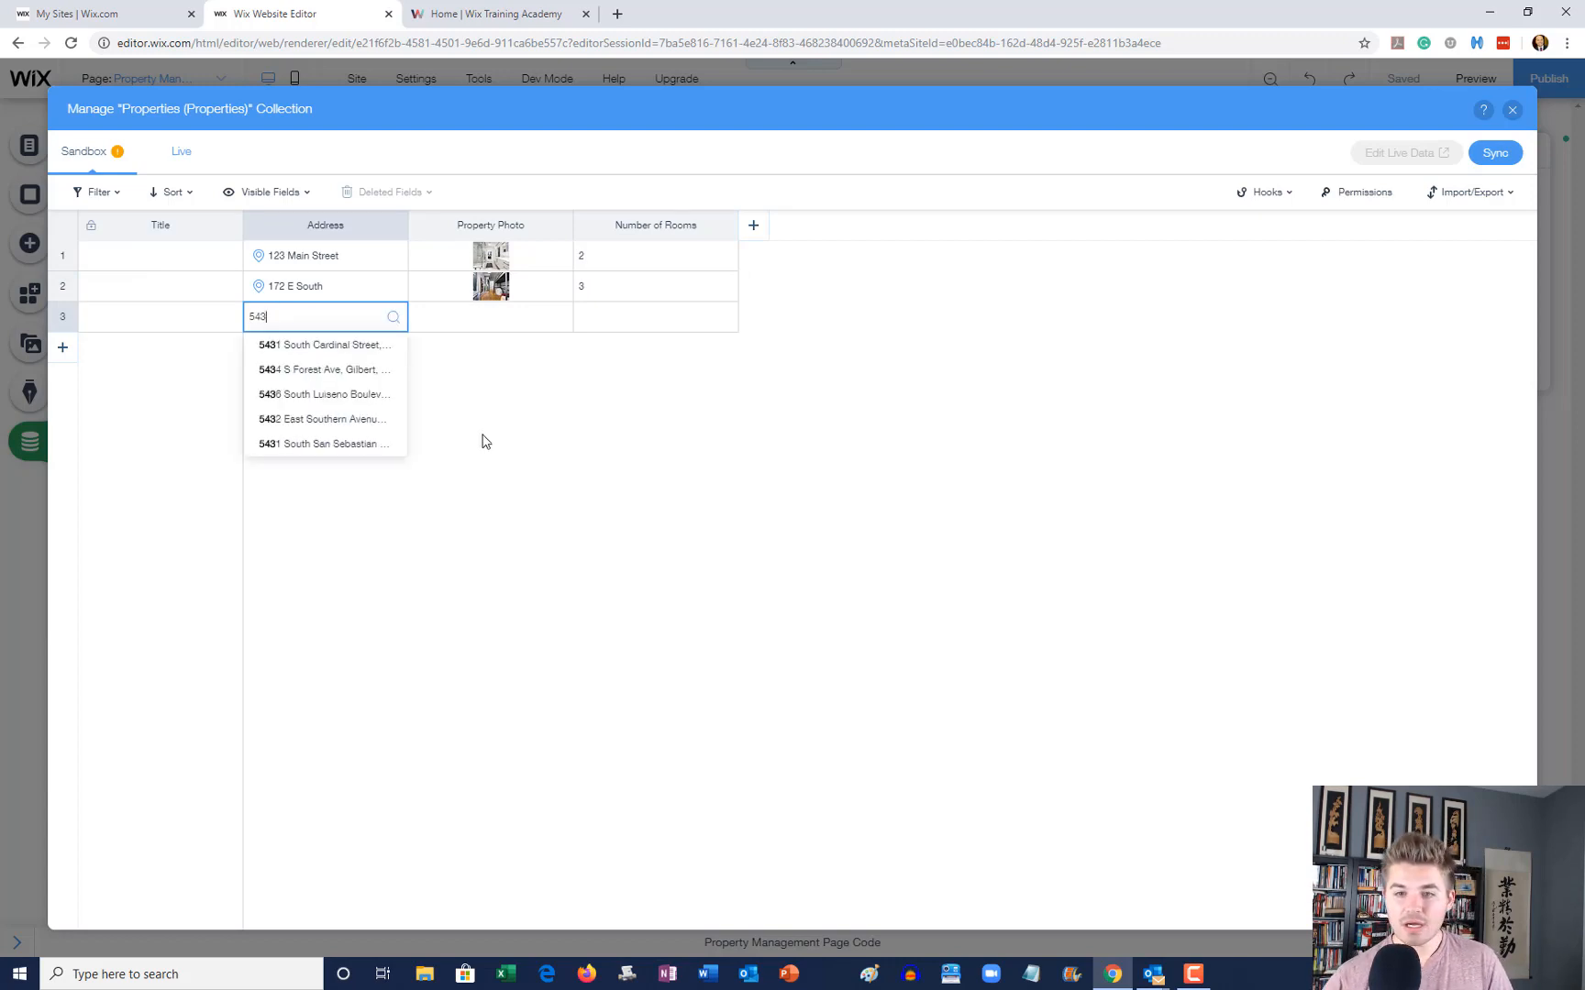
pyautogui.click(332, 381)
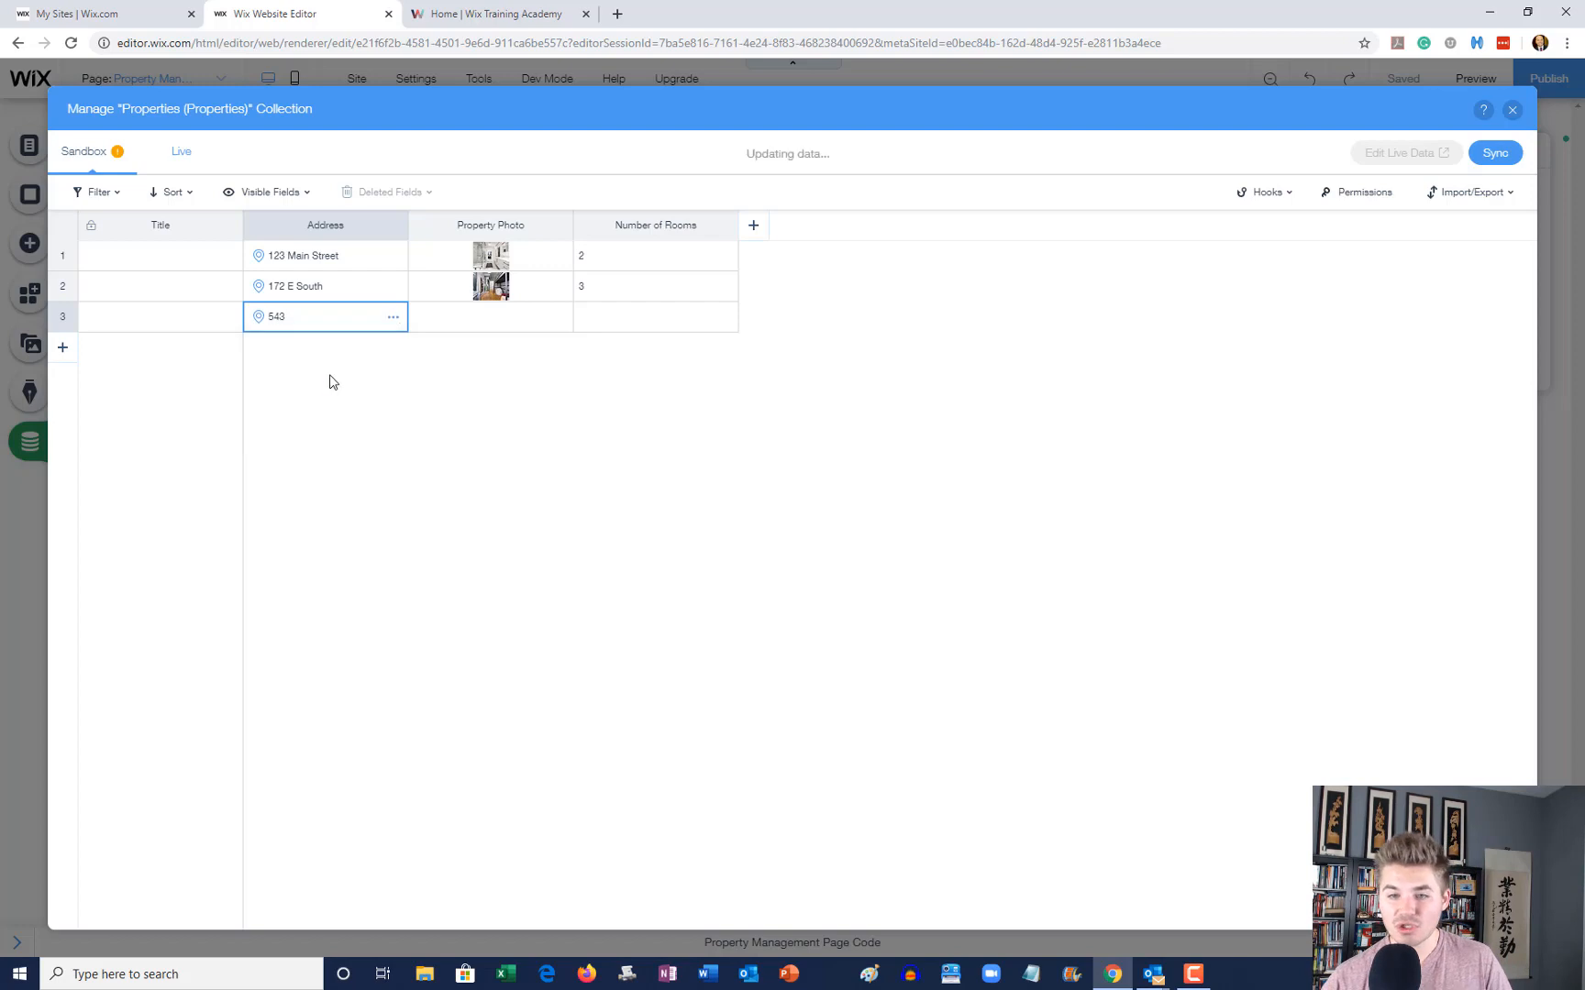
pyautogui.click(268, 317)
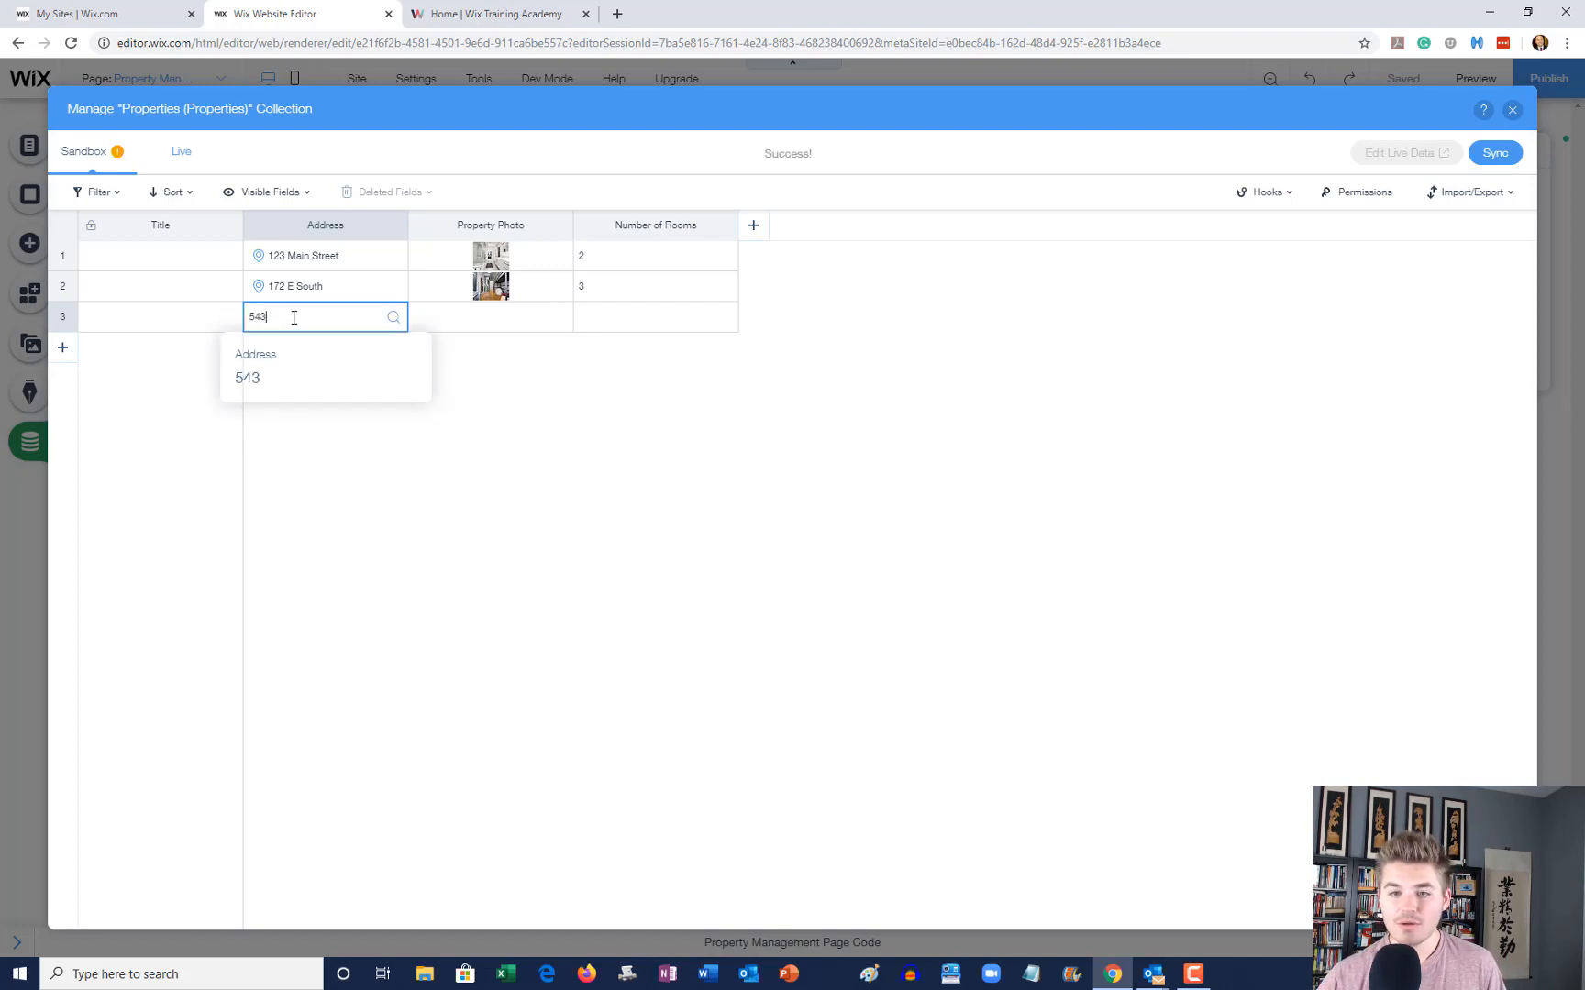
pyautogui.write('S For')
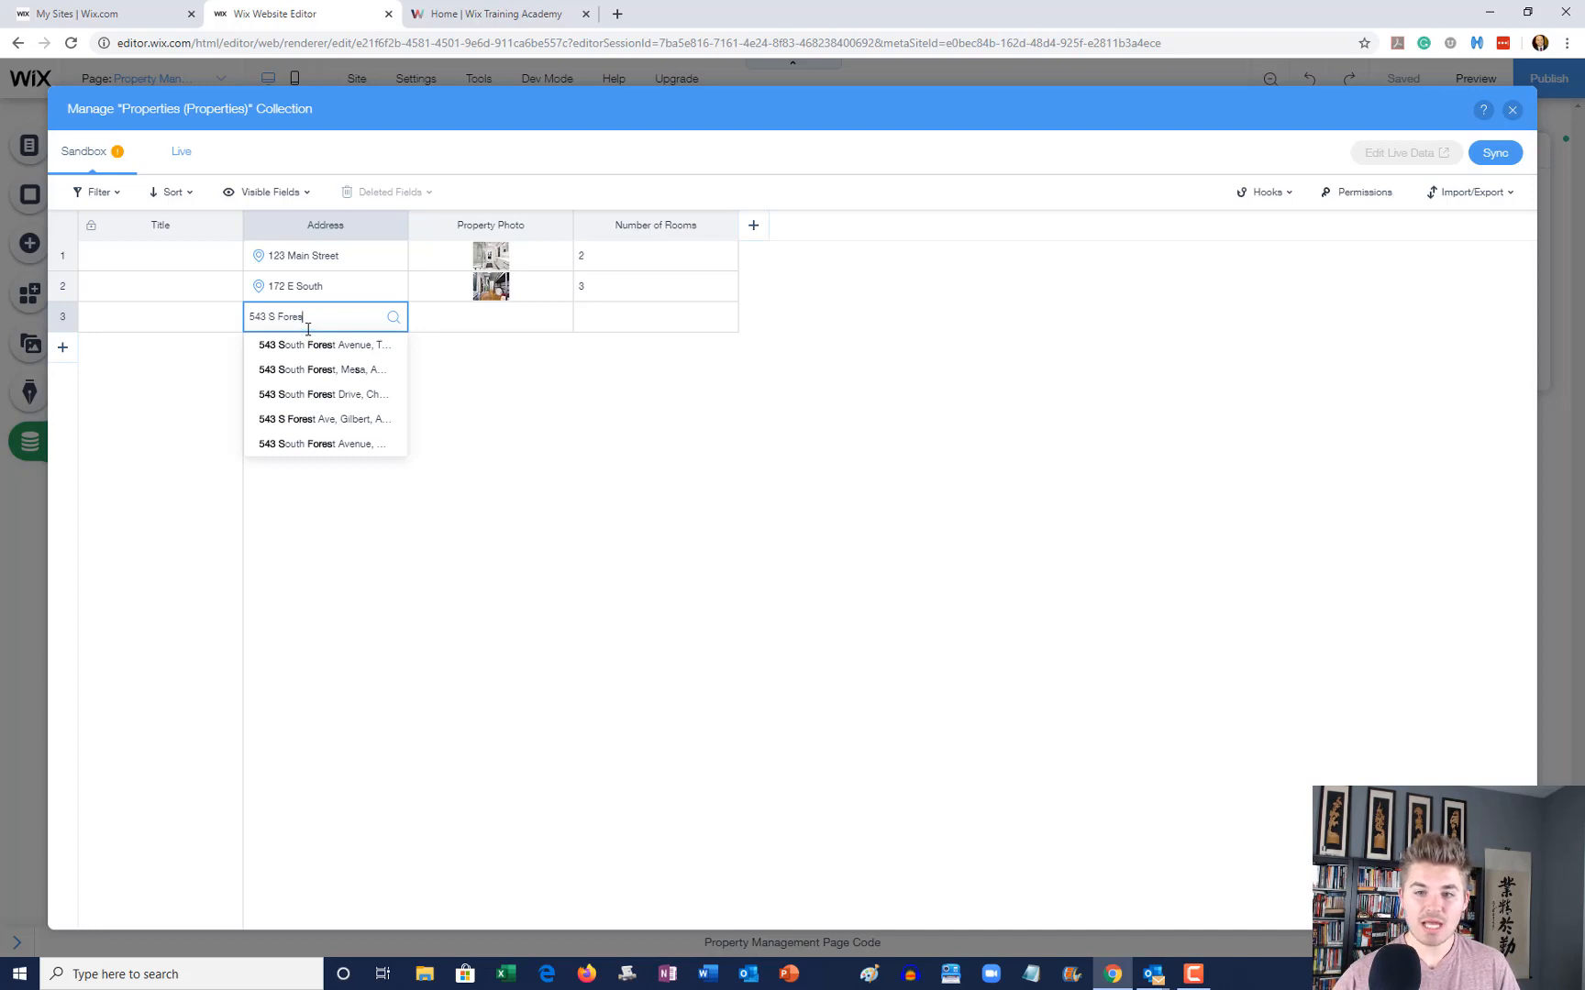
pyautogui.write('es')
pyautogui.press('Return')
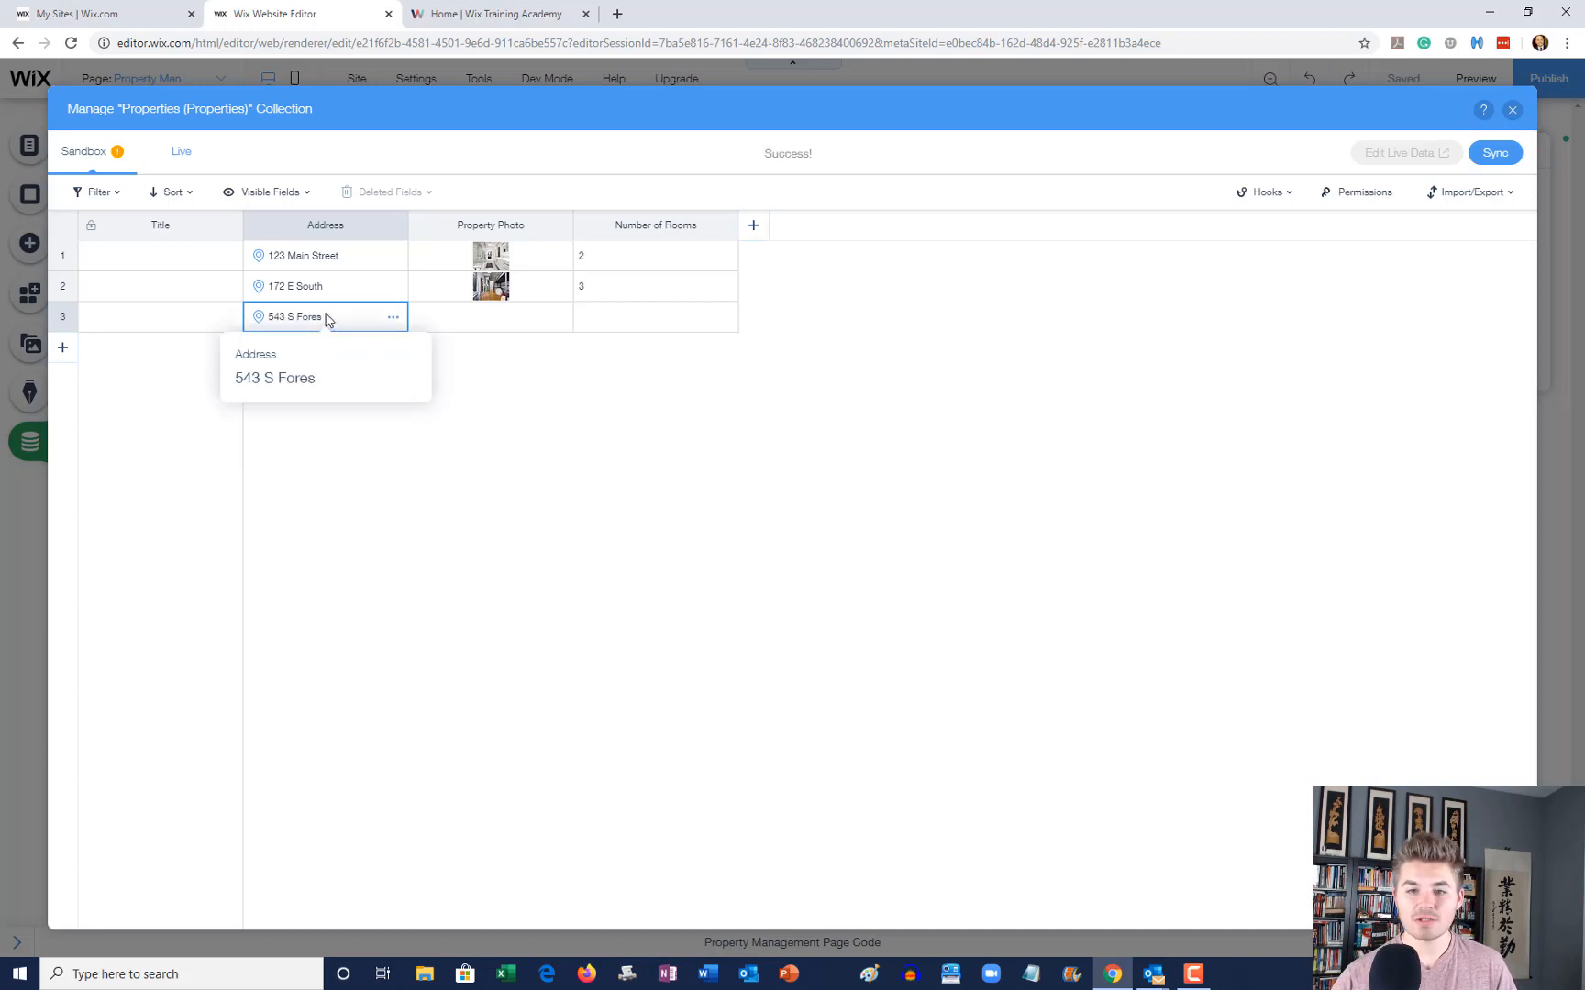
pyautogui.click(327, 319)
pyautogui.write('t Ave')
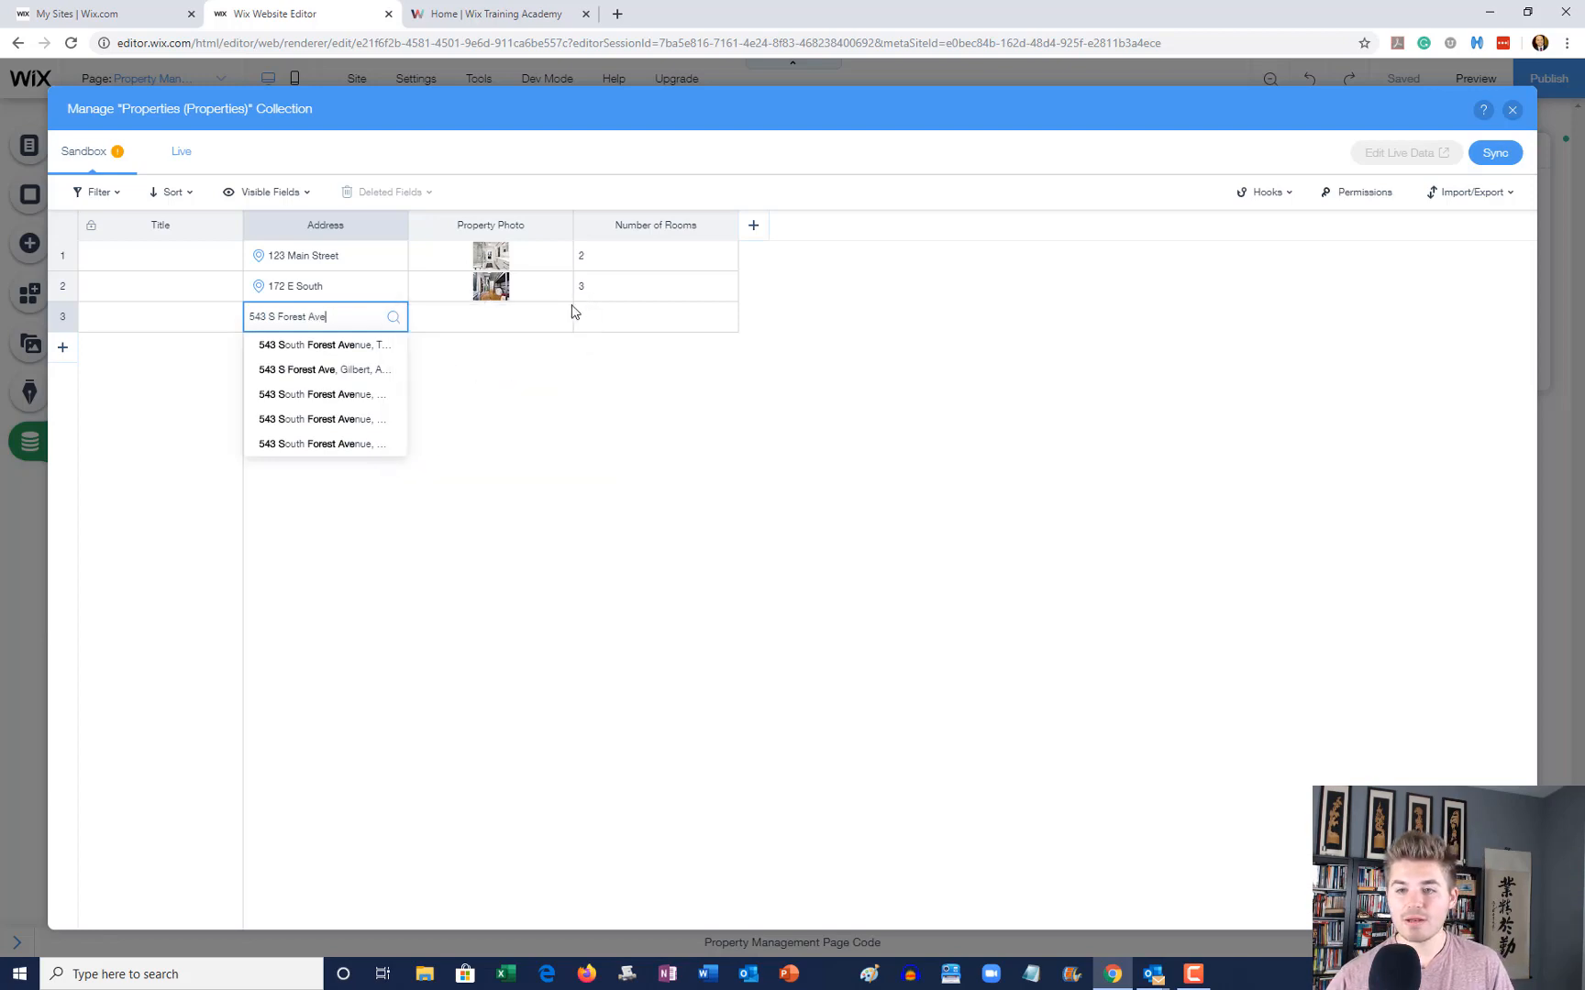
pyautogui.click(579, 316)
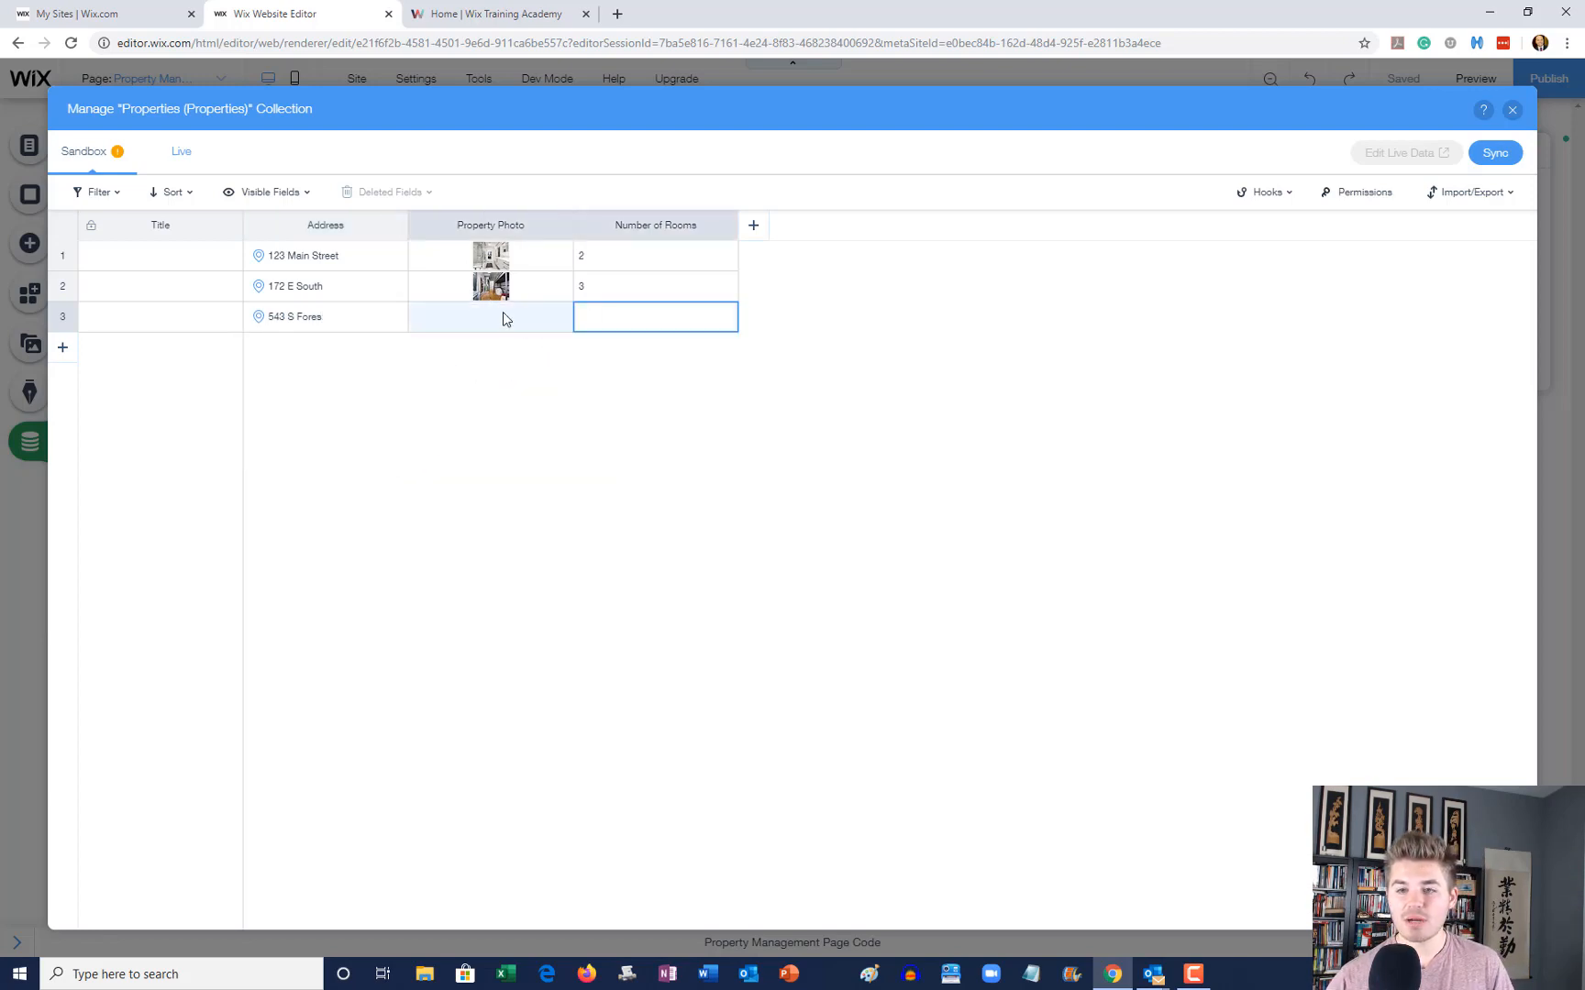
# Step: Search the media for "house", use Artistic Living Room as the third property's photo, and set its Number of Rooms to 1
pyautogui.click(503, 318)
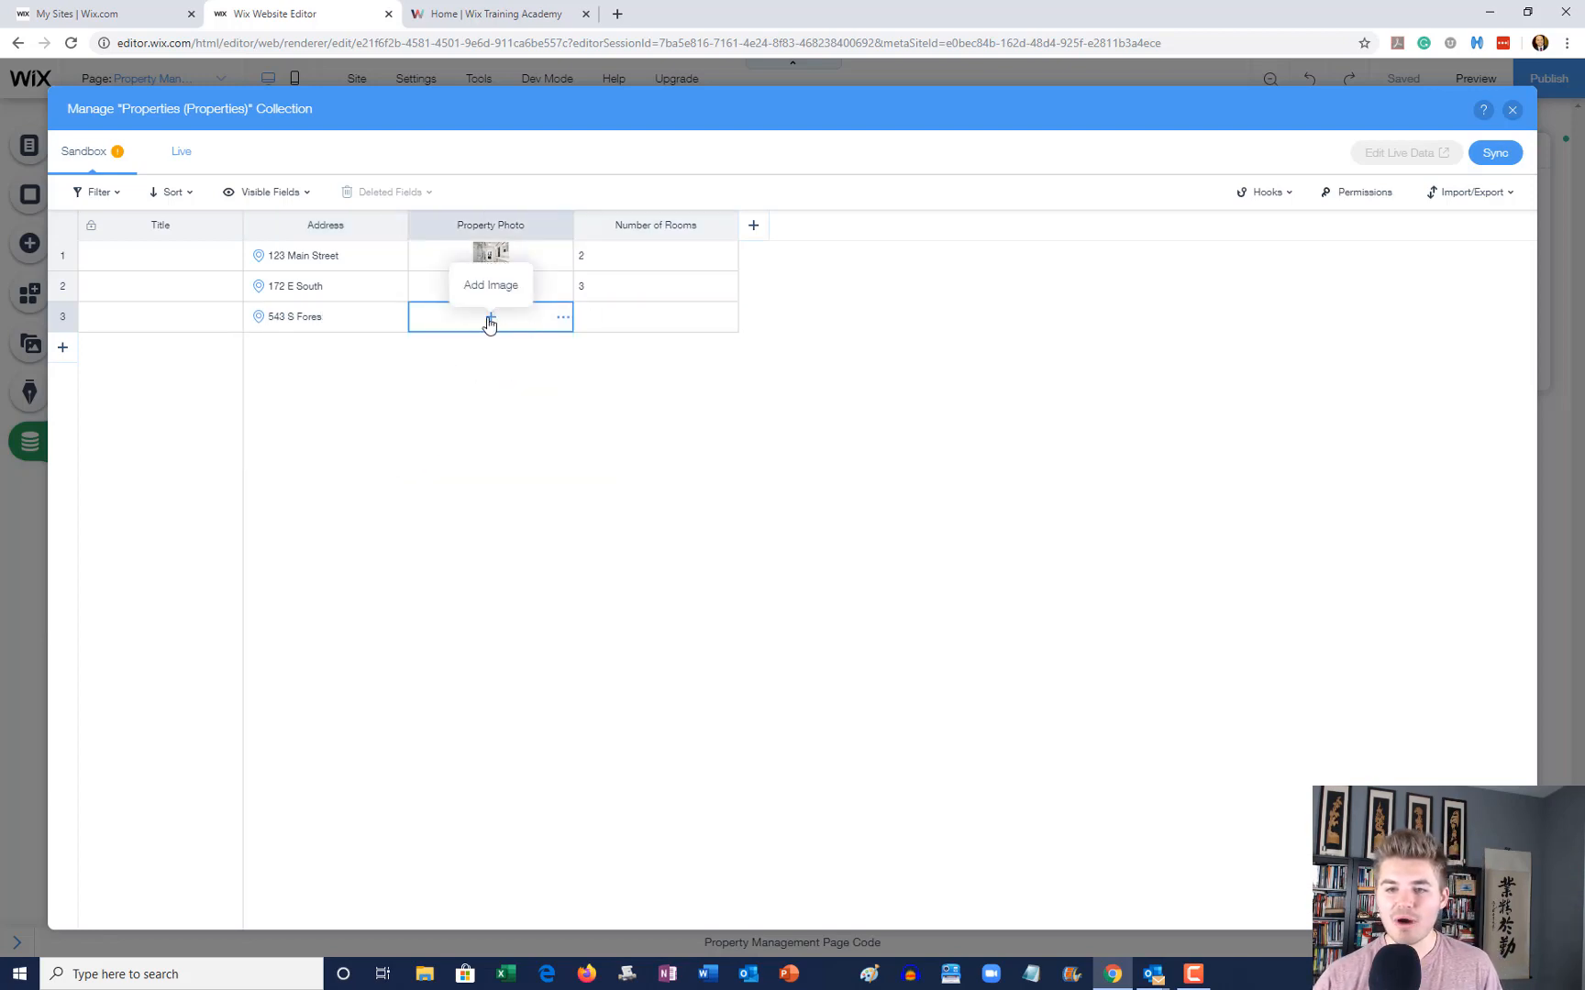
pyautogui.click(490, 319)
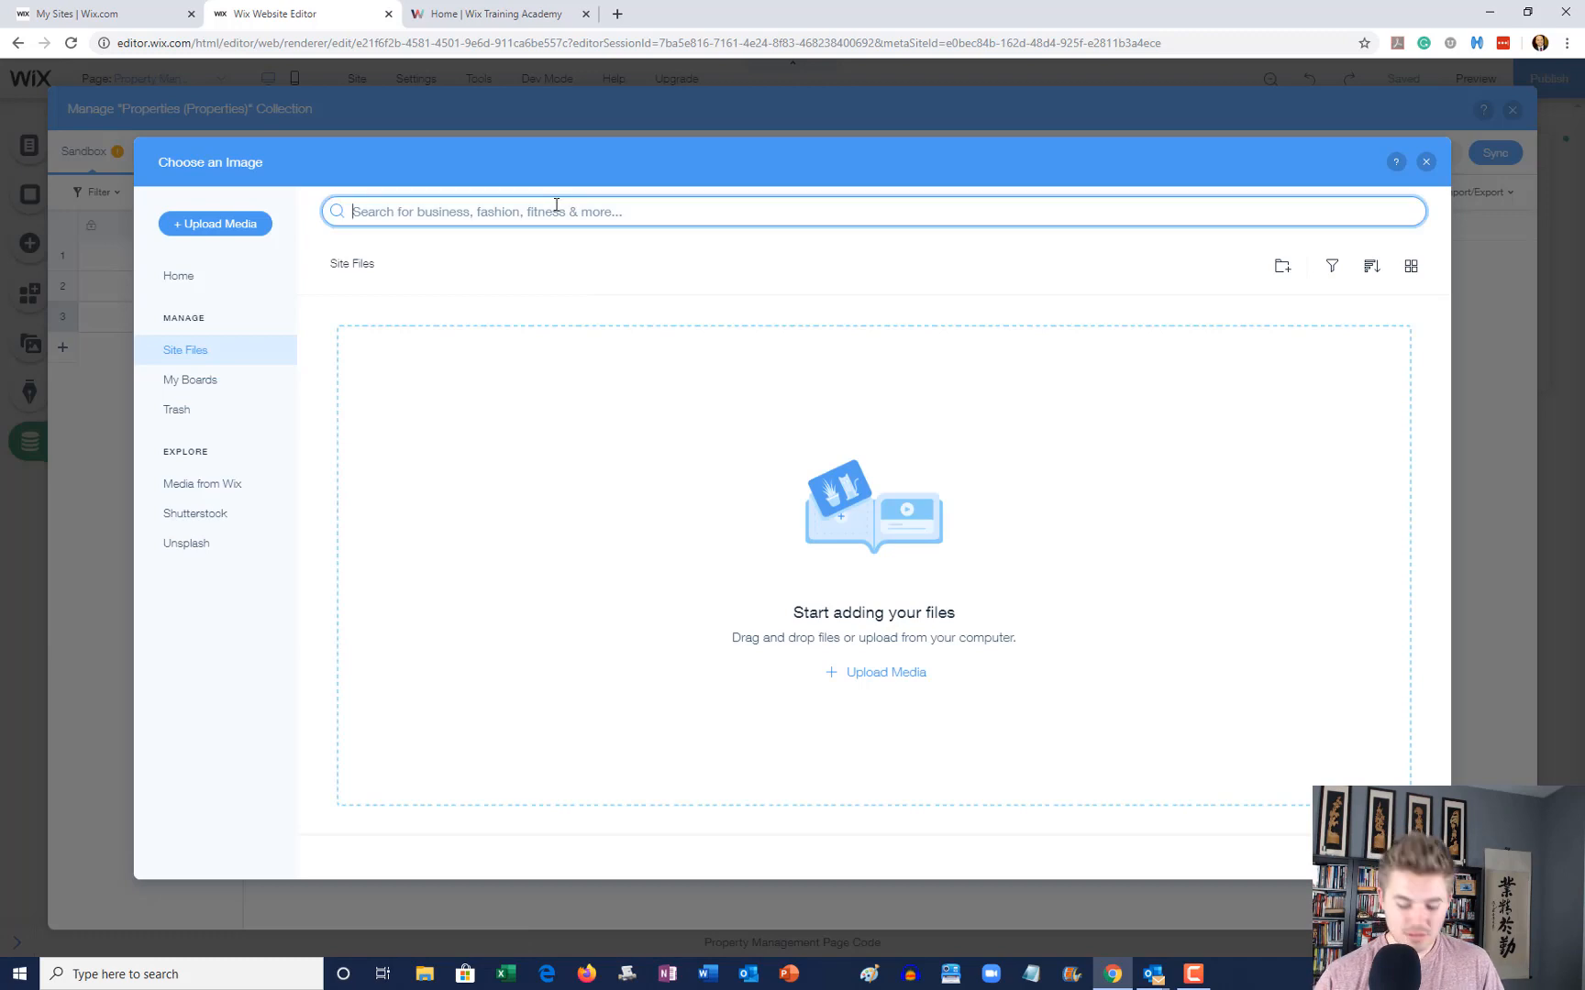
pyautogui.write('house')
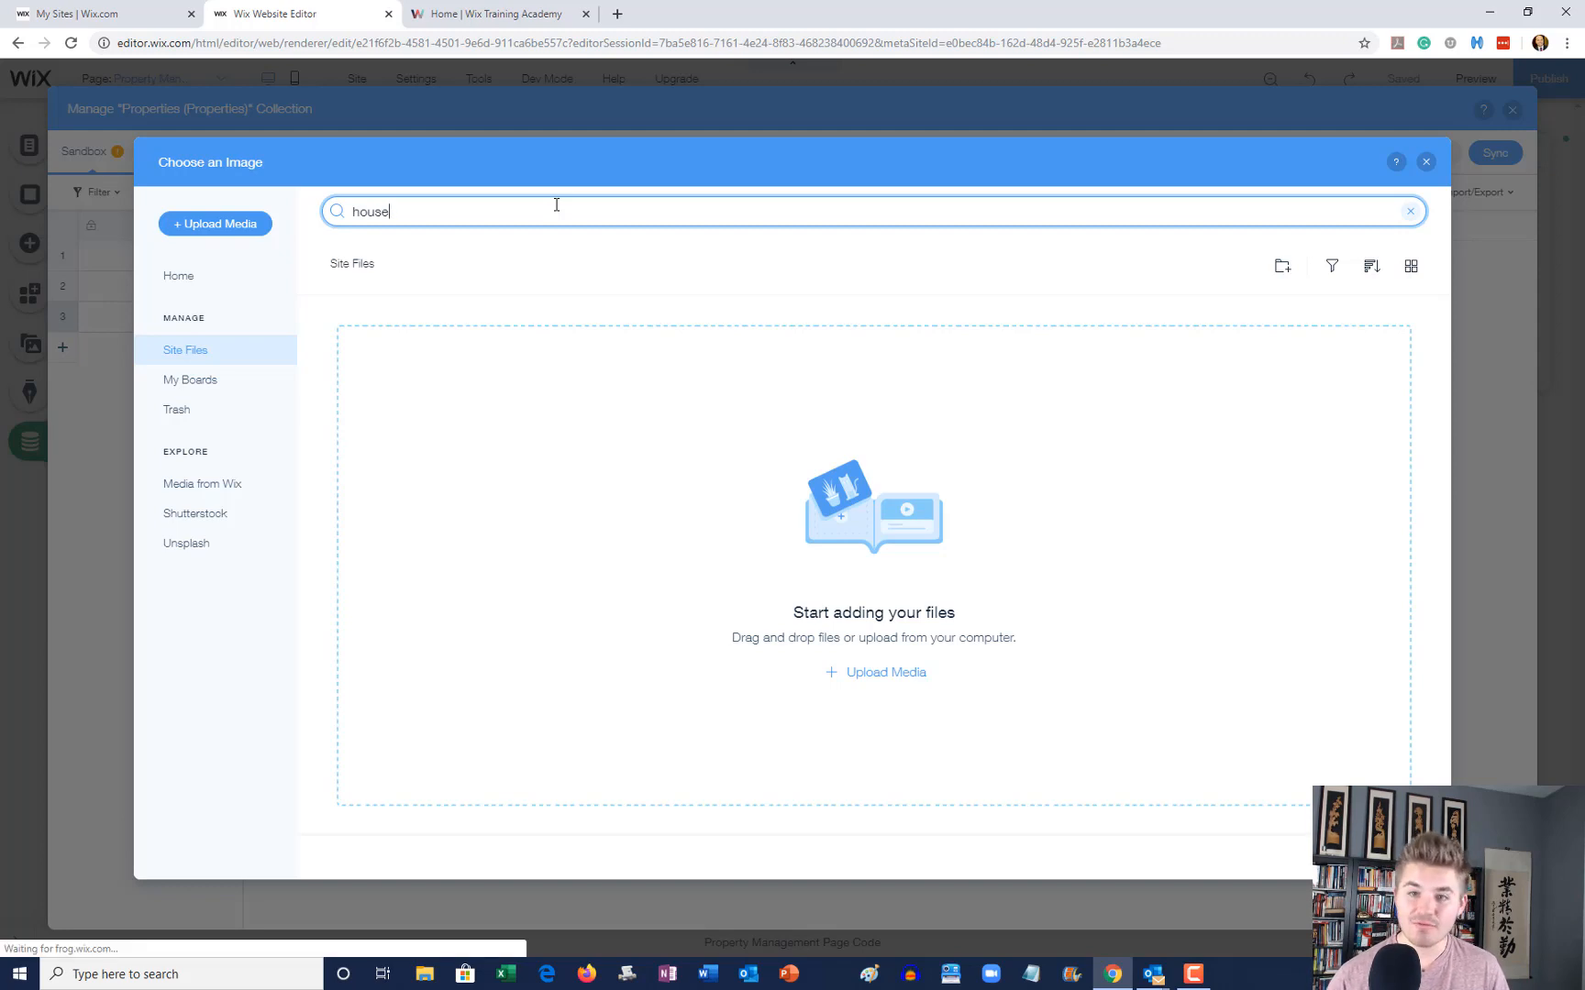
pyautogui.press('Return')
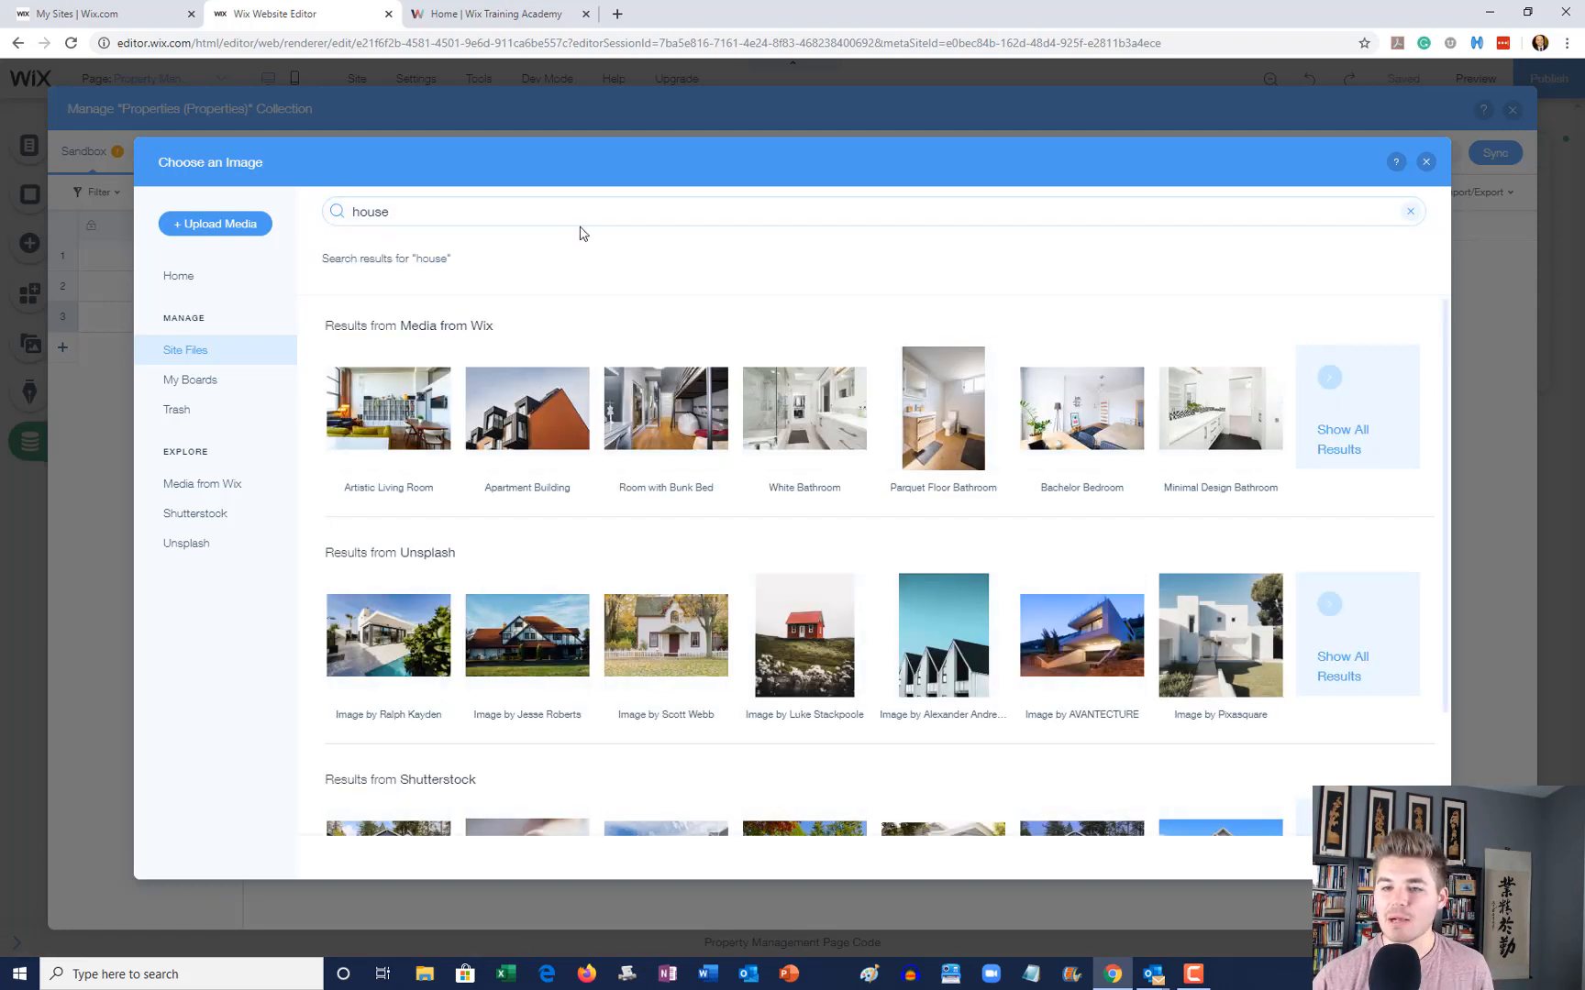
pyautogui.doubleClick(409, 429)
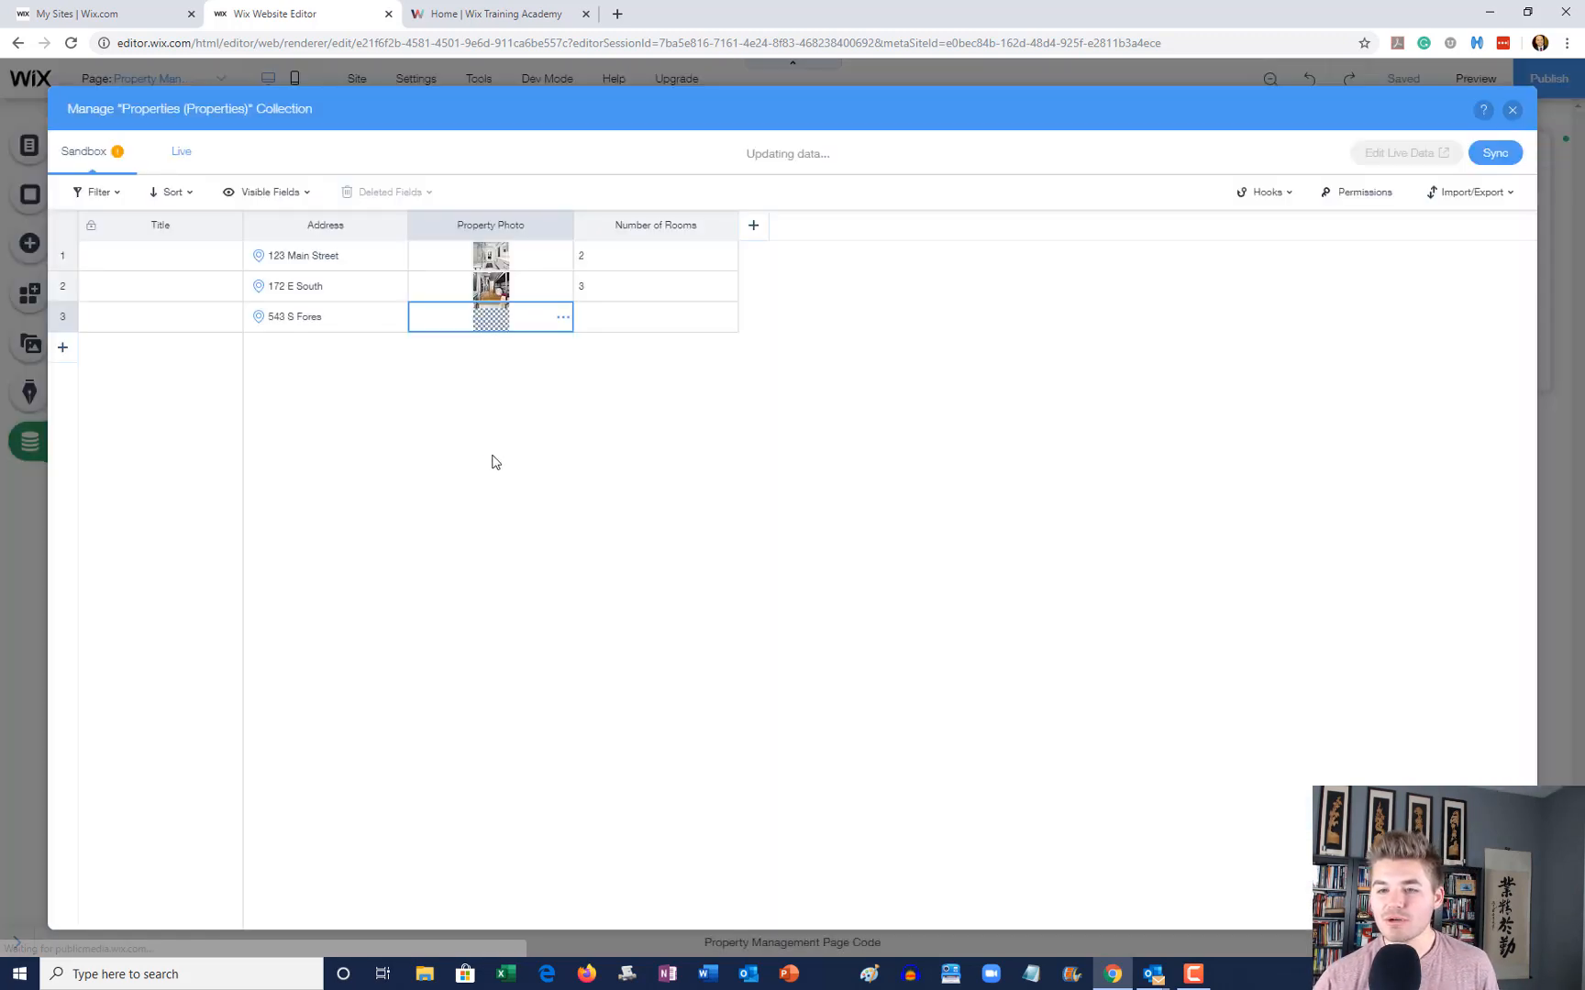
pyautogui.click(647, 318)
pyautogui.click(639, 317)
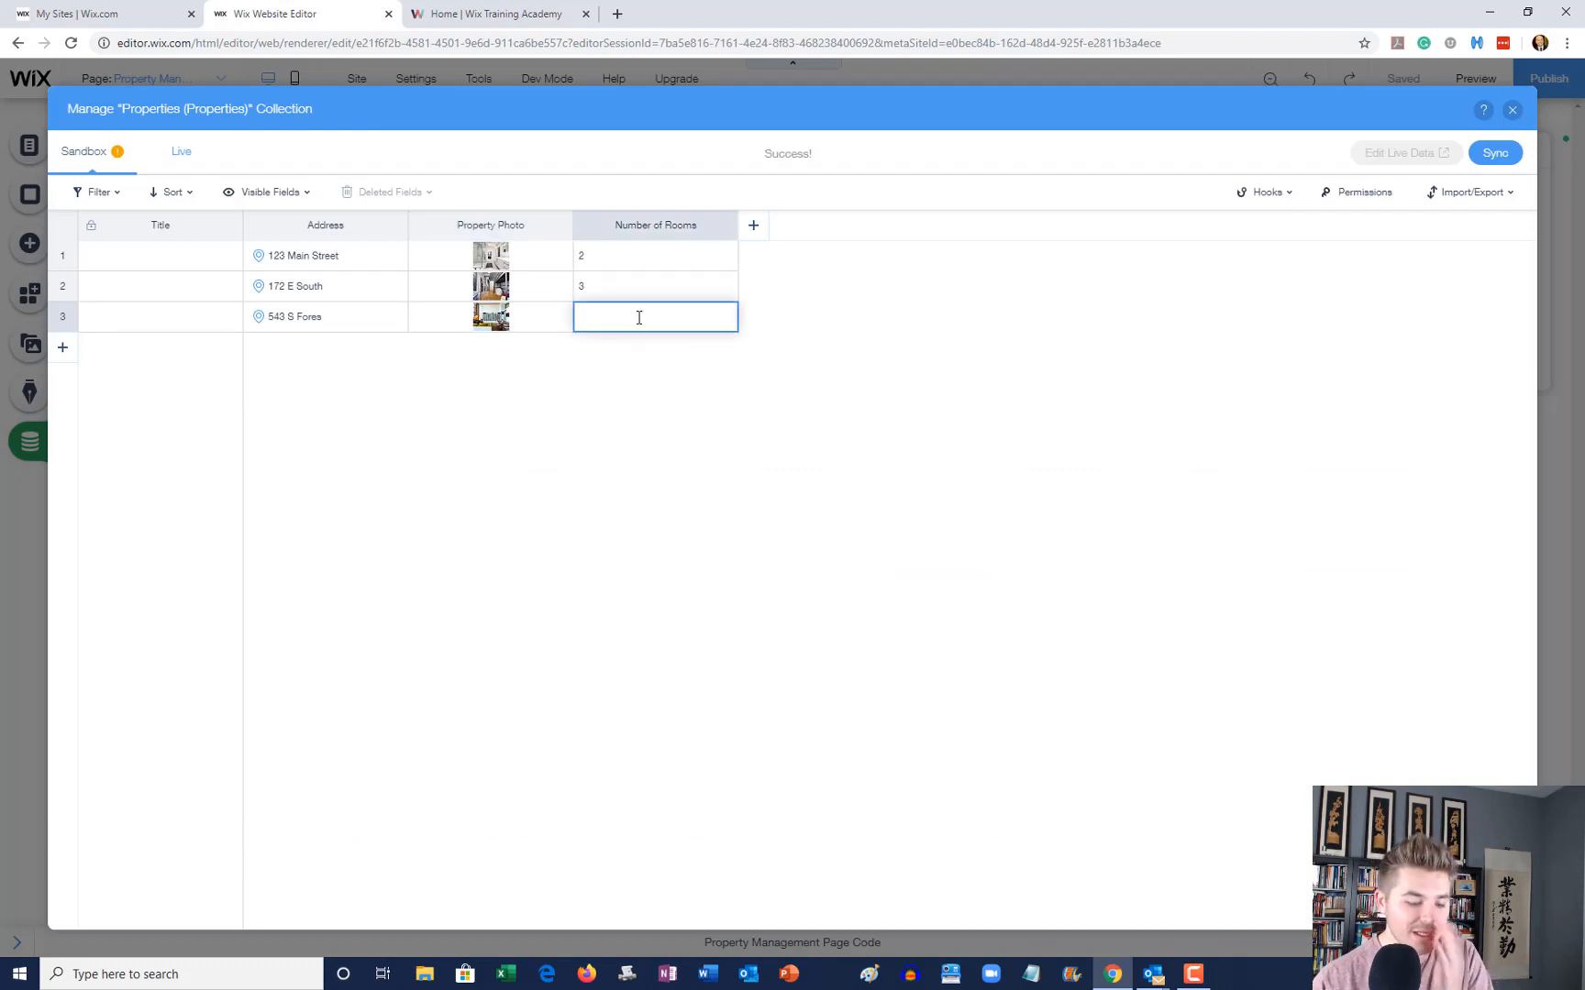
pyautogui.click(1512, 109)
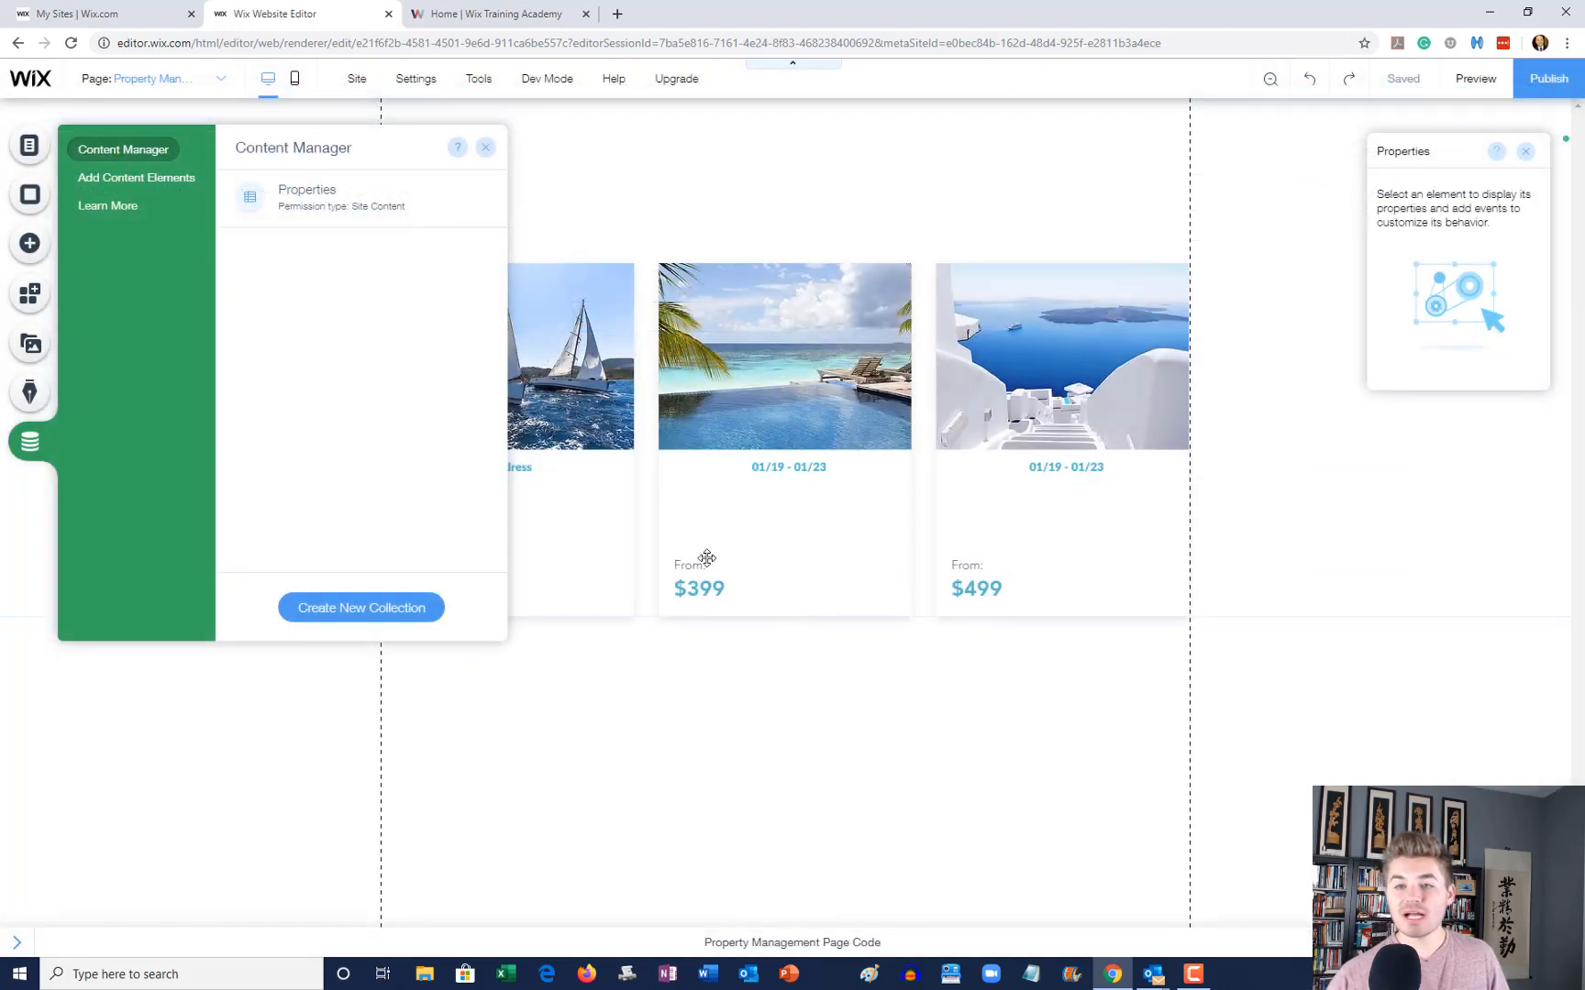
pyautogui.click(485, 148)
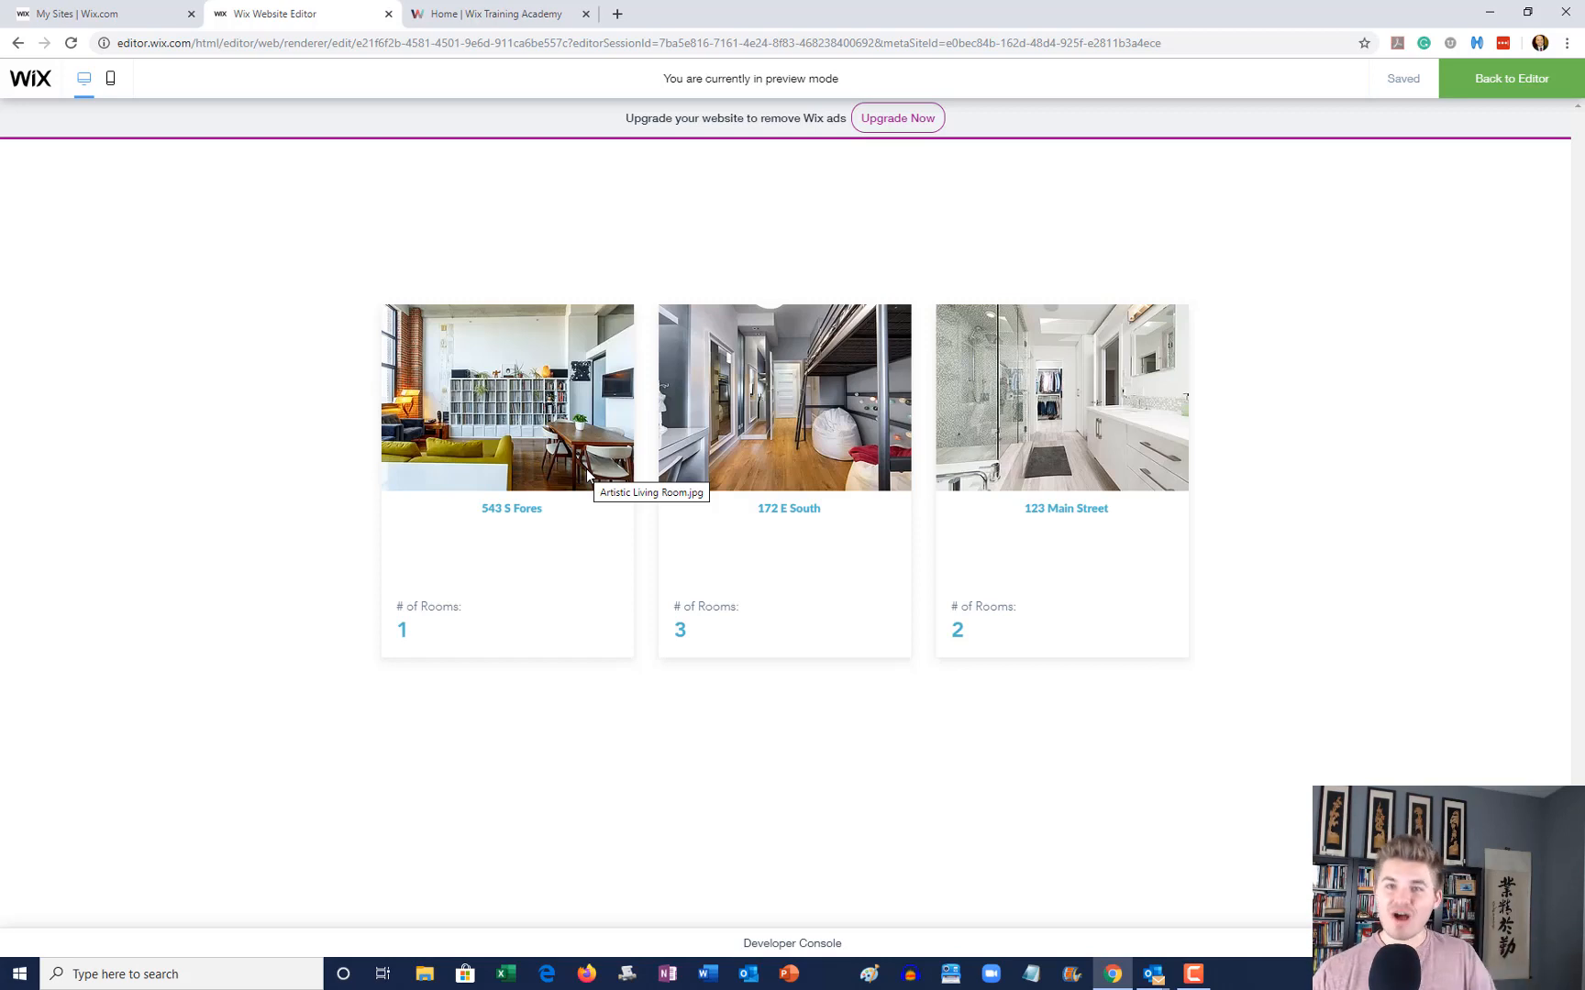
# Step: Leave the preview and add a new dashboard page named "Add Listing"
pyautogui.click(1511, 83)
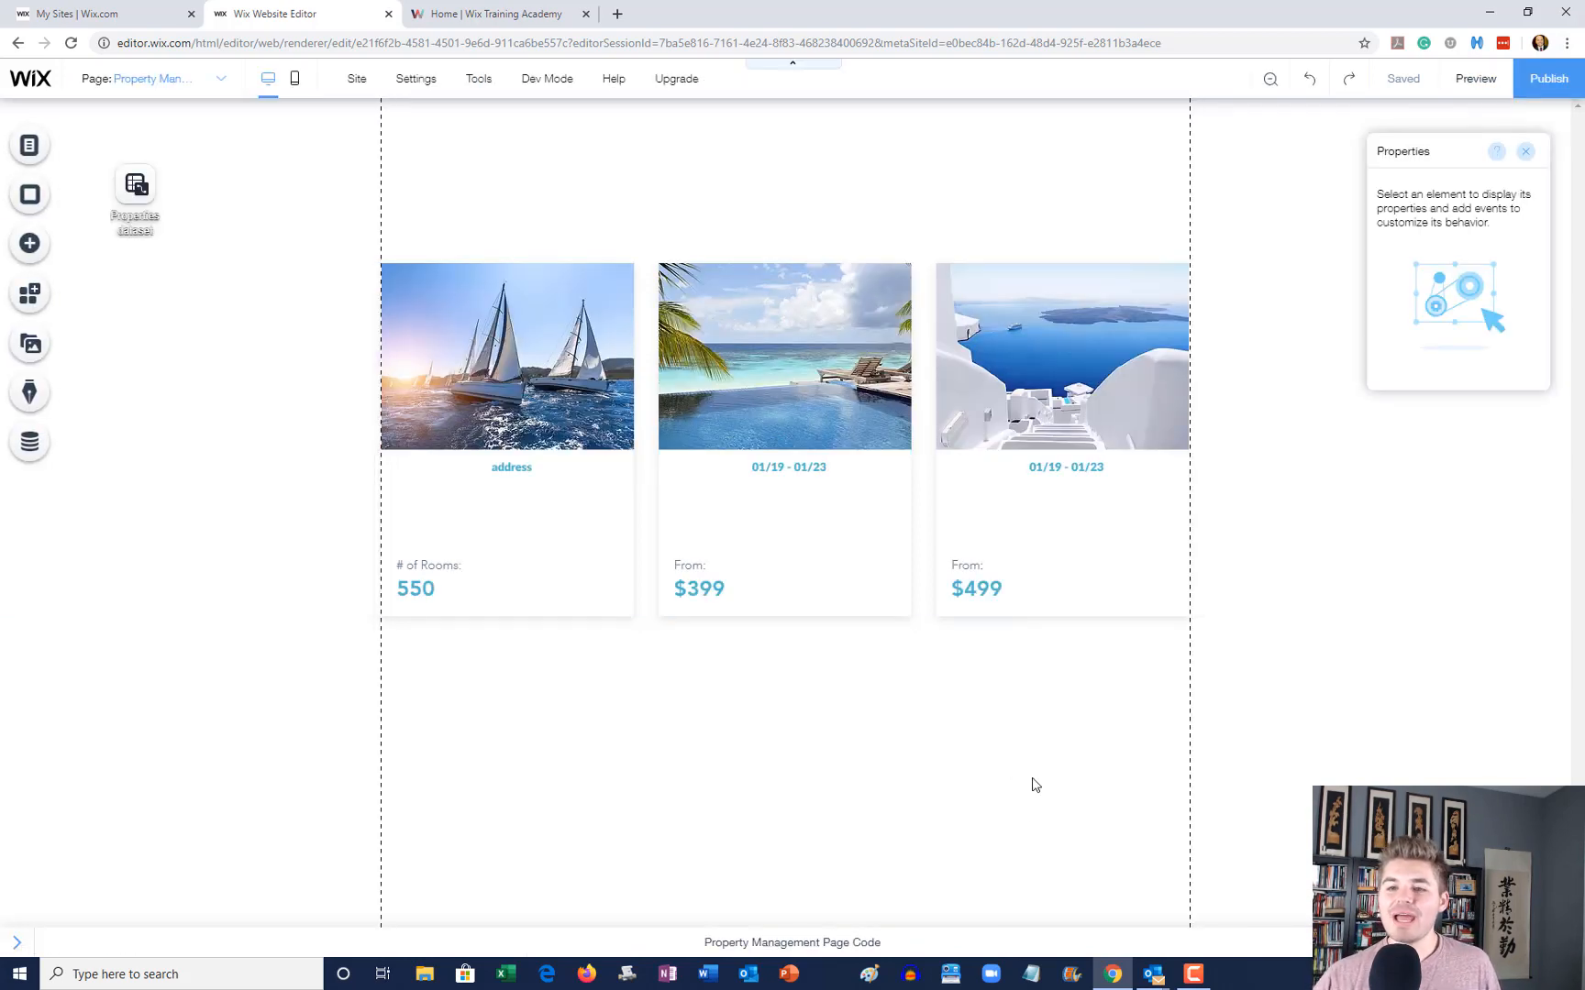
pyautogui.click(33, 259)
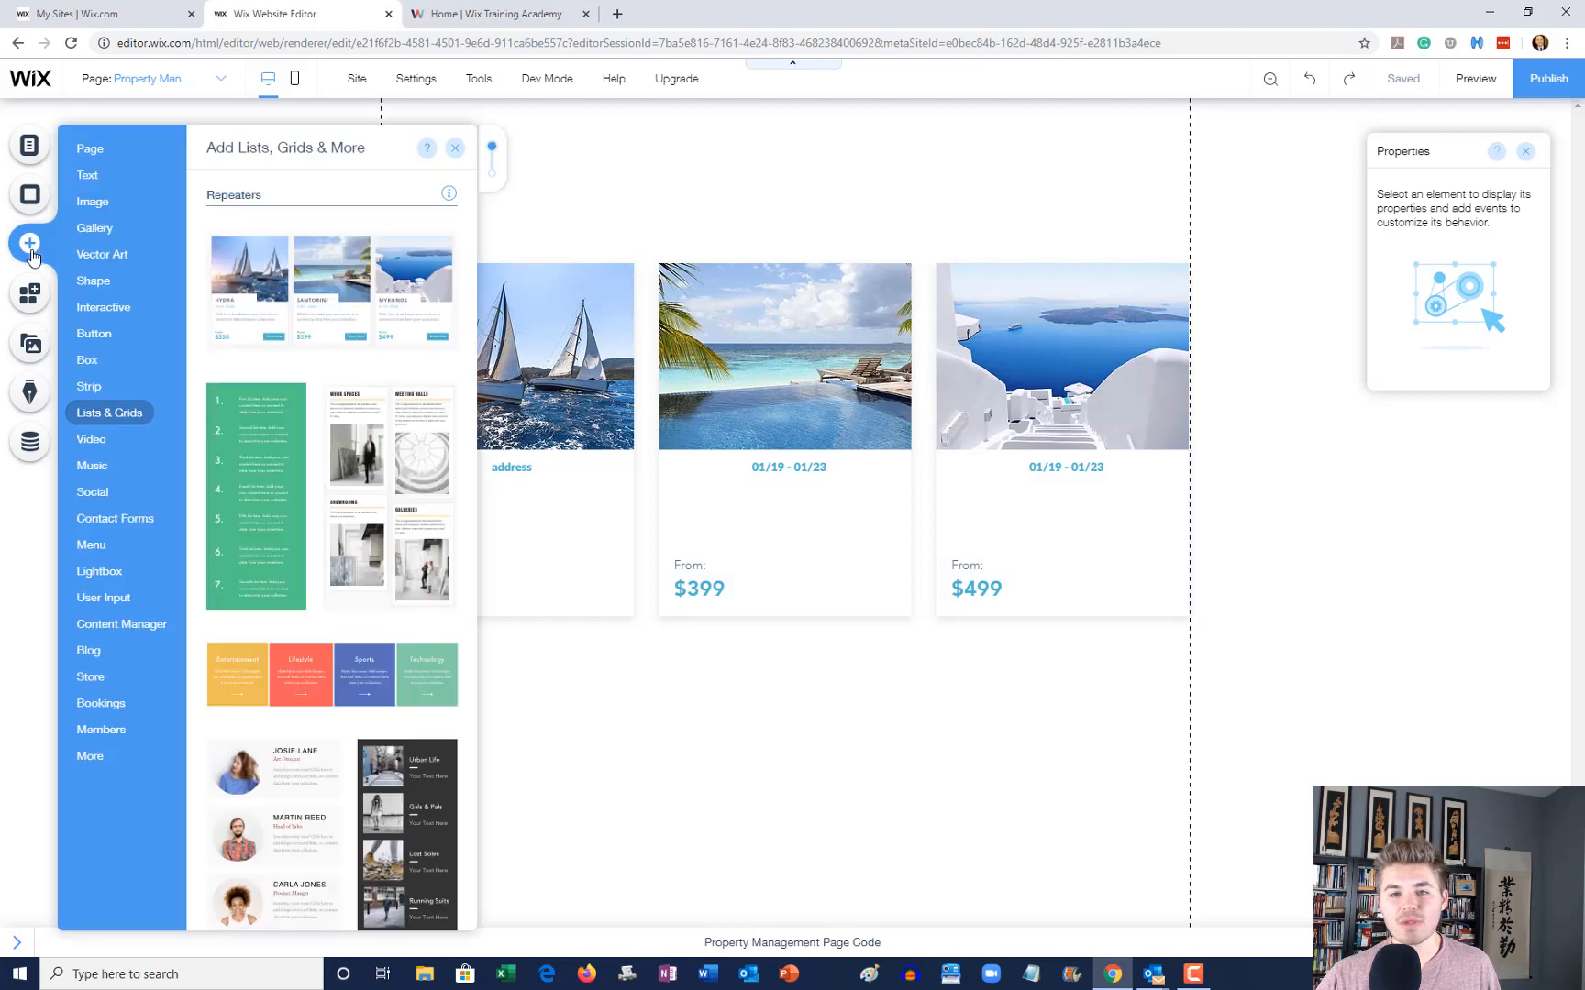
pyautogui.click(89, 150)
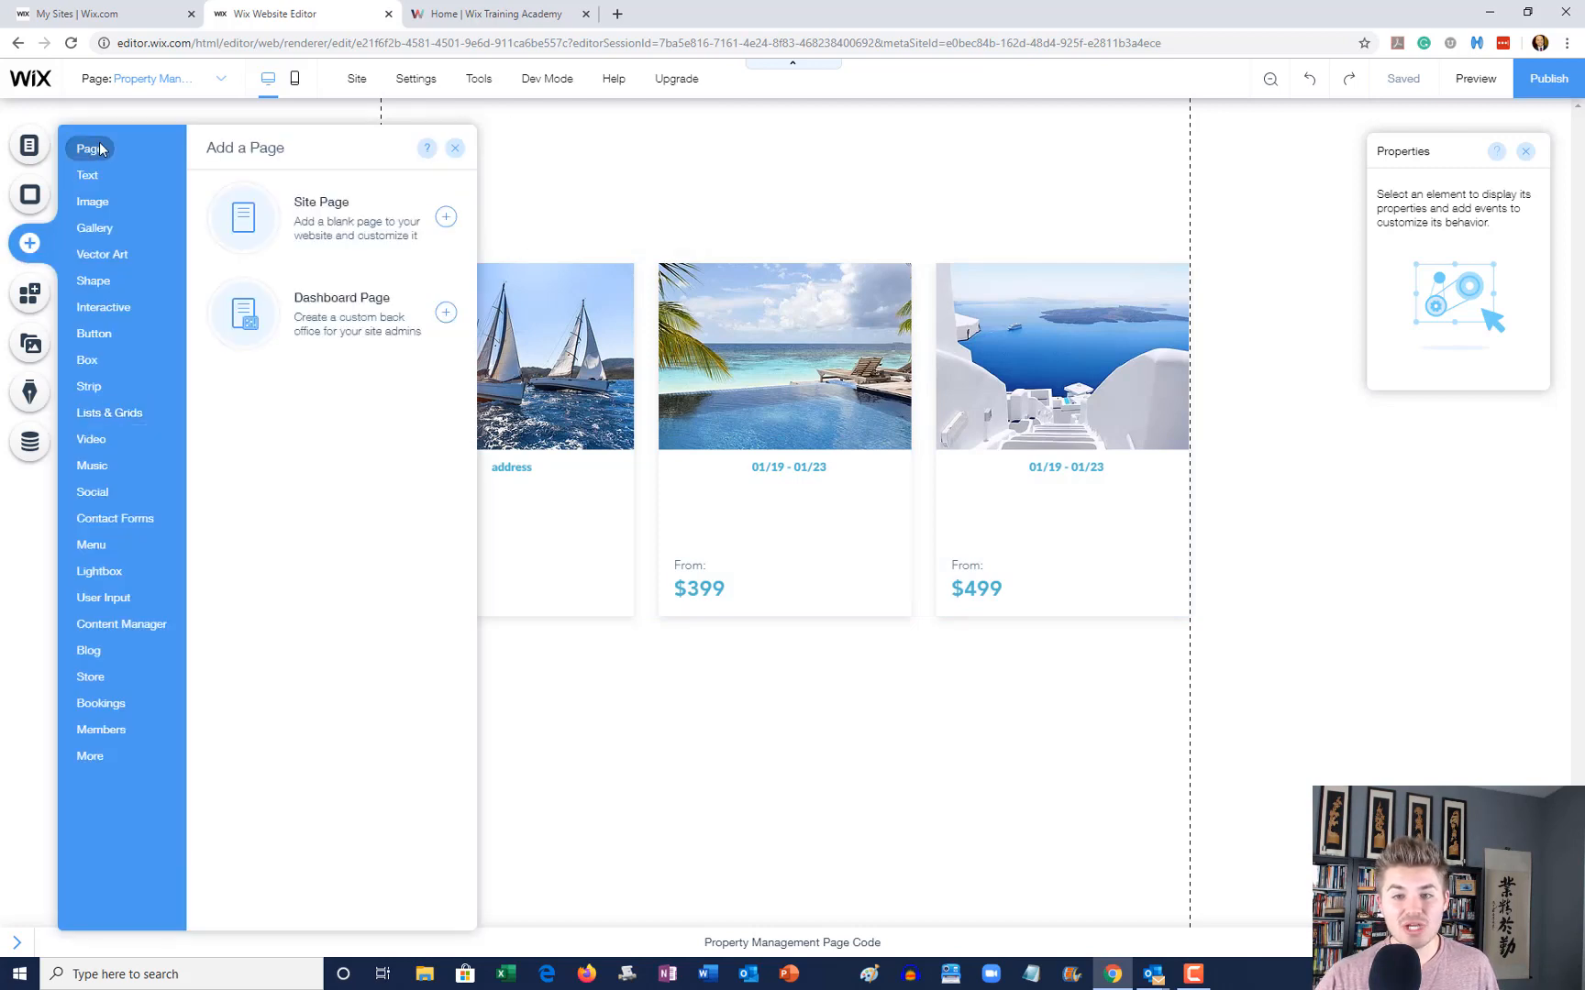
pyautogui.click(391, 321)
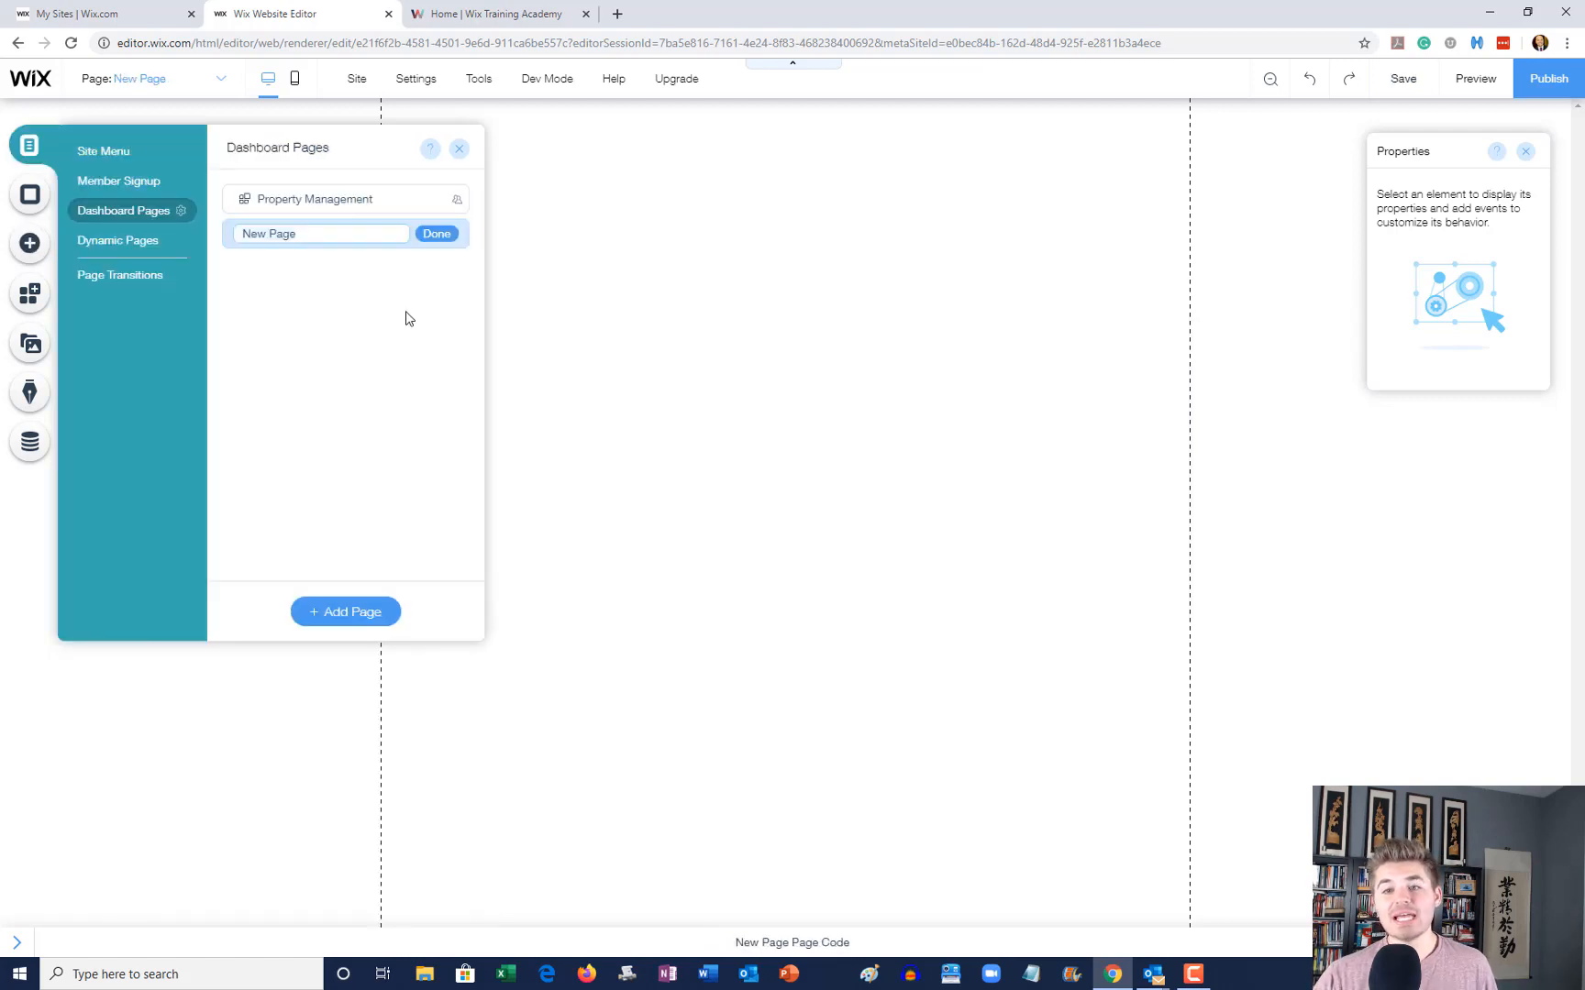
pyautogui.write('L')
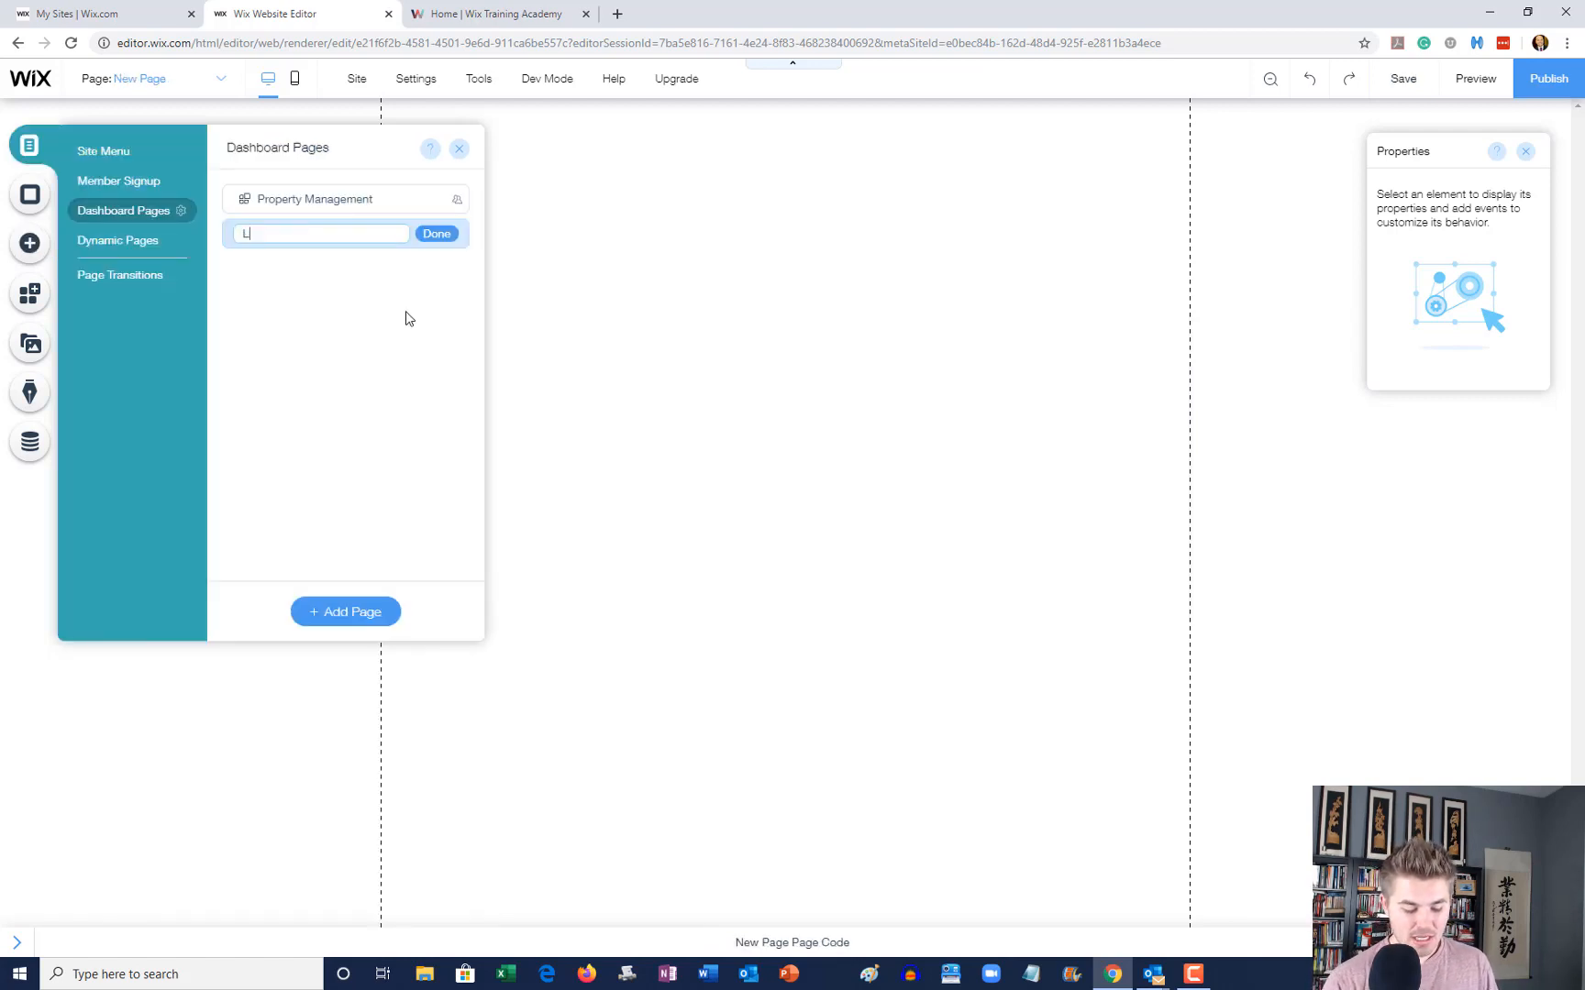
pyautogui.press('BackSpace')
pyautogui.write('Add Listing')
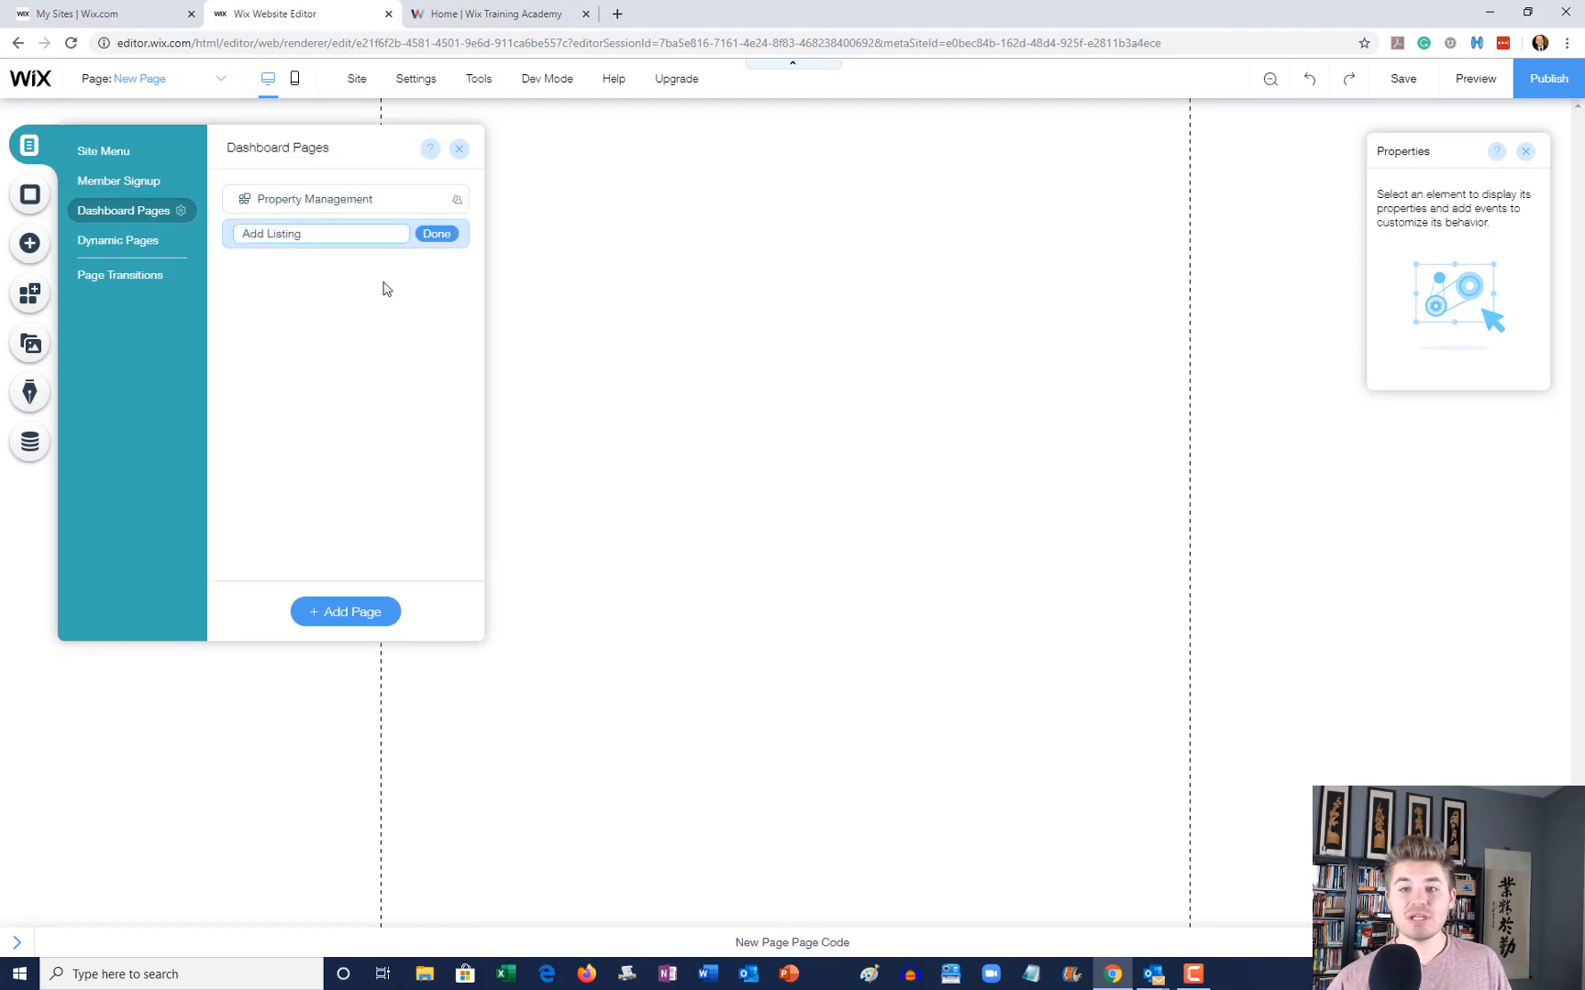
pyautogui.click(438, 234)
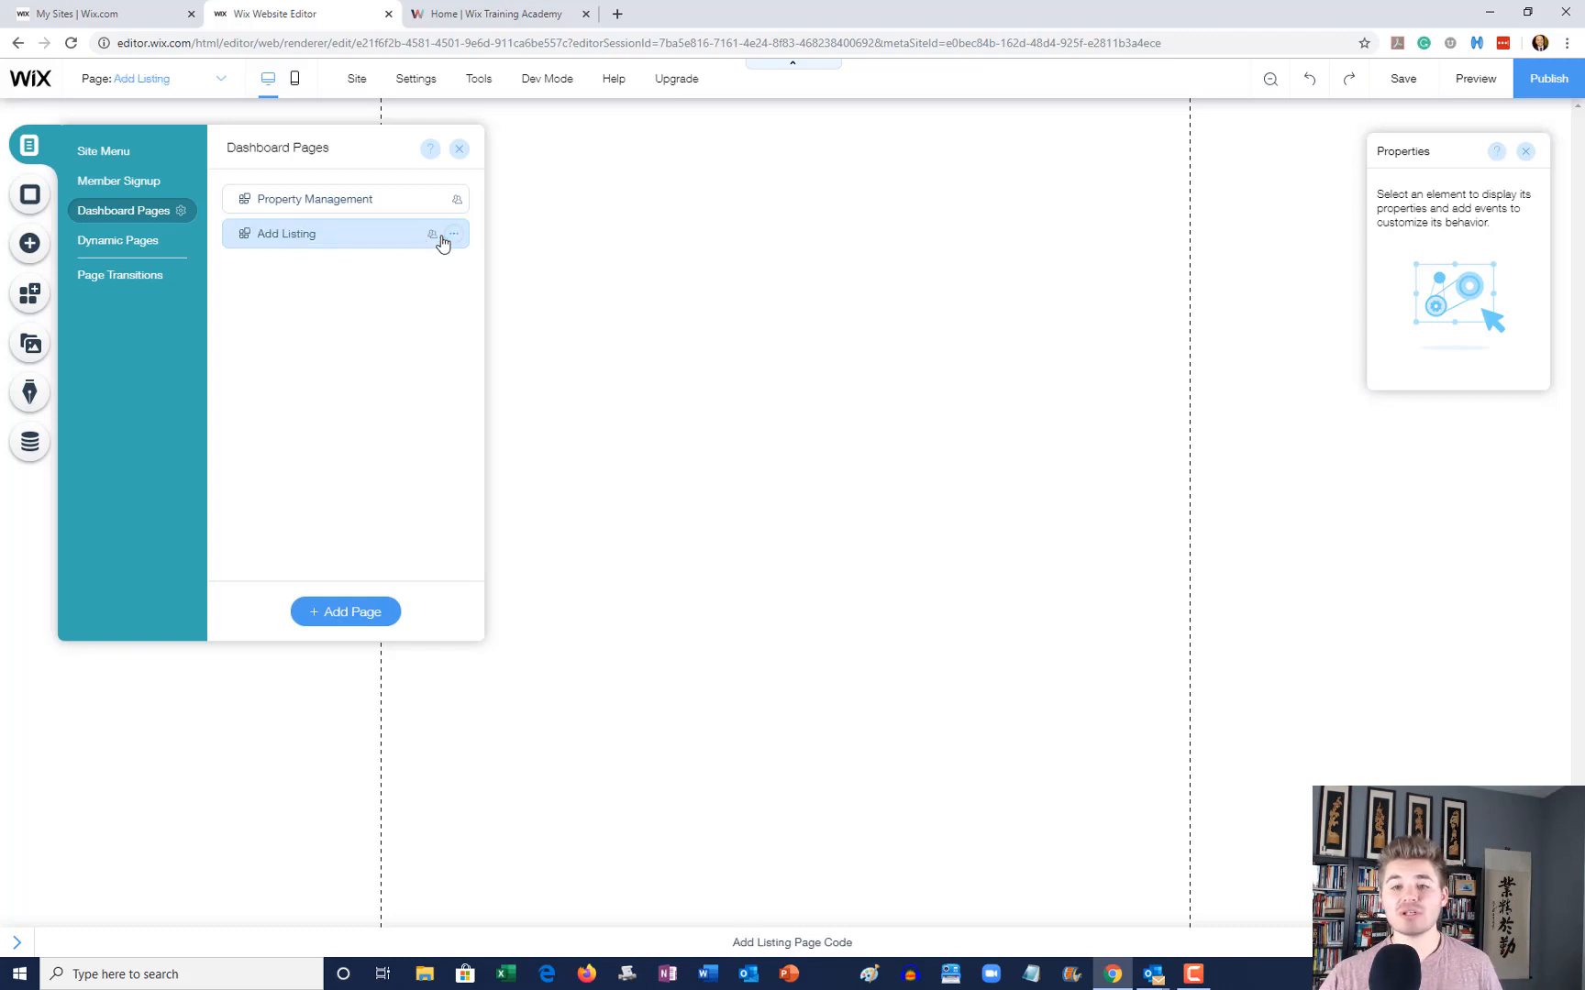
pyautogui.click(464, 151)
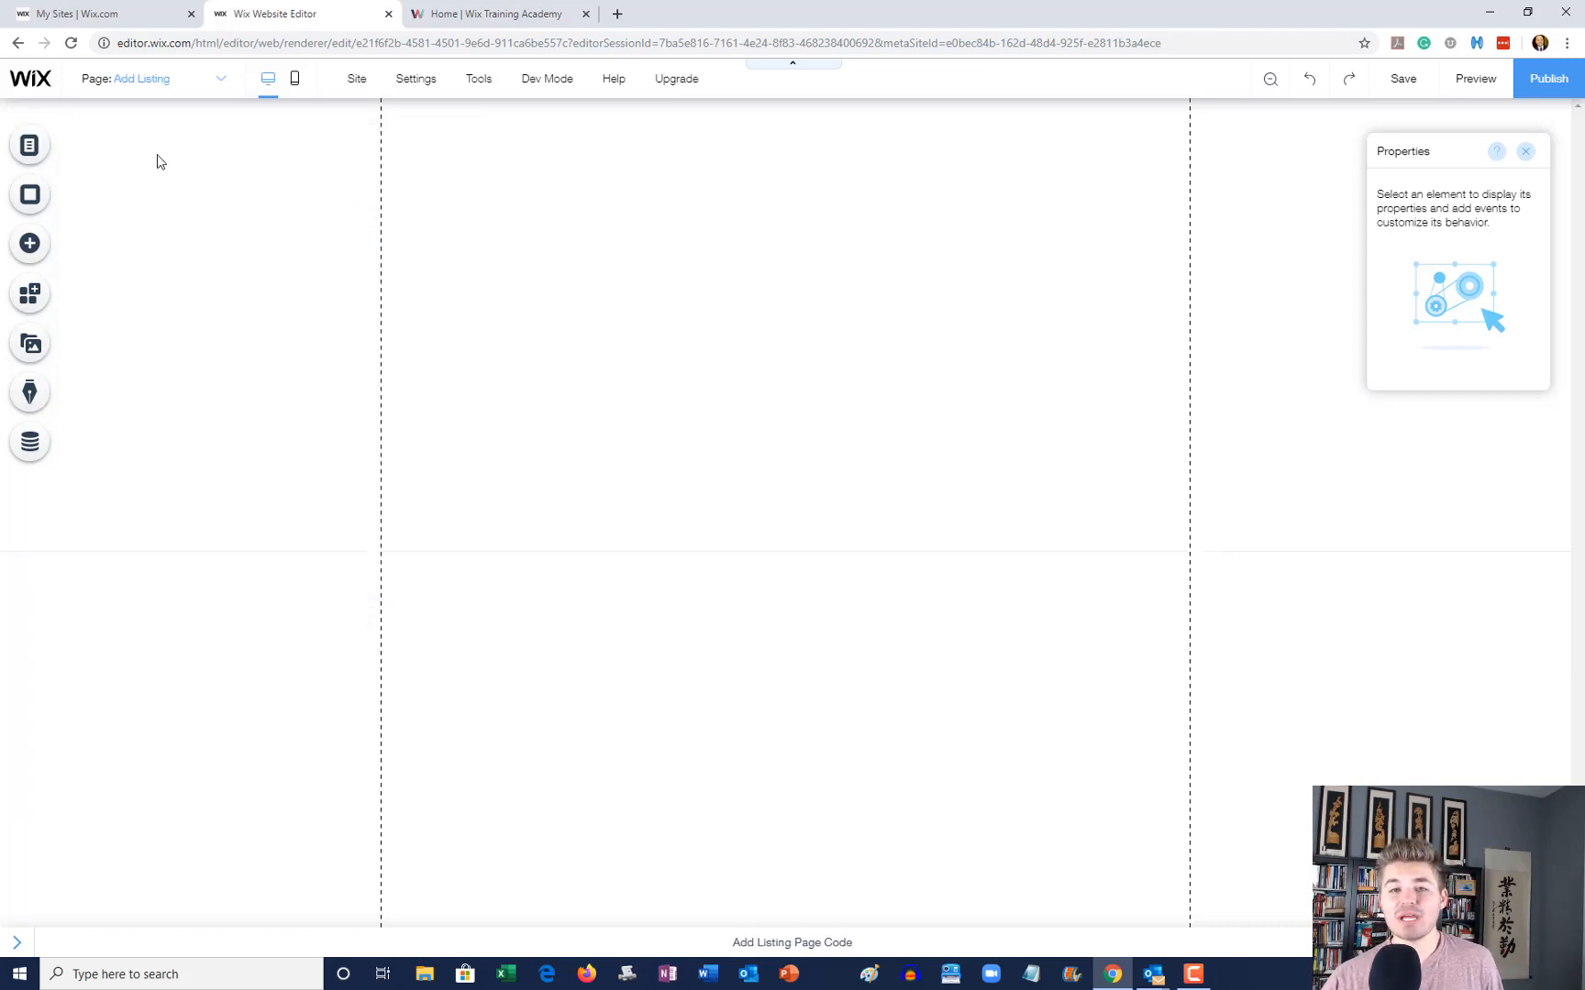
# Step: Return to the Property Management page and place a solid blue themed button above the upper-right corner of the repeater
pyautogui.click(30, 148)
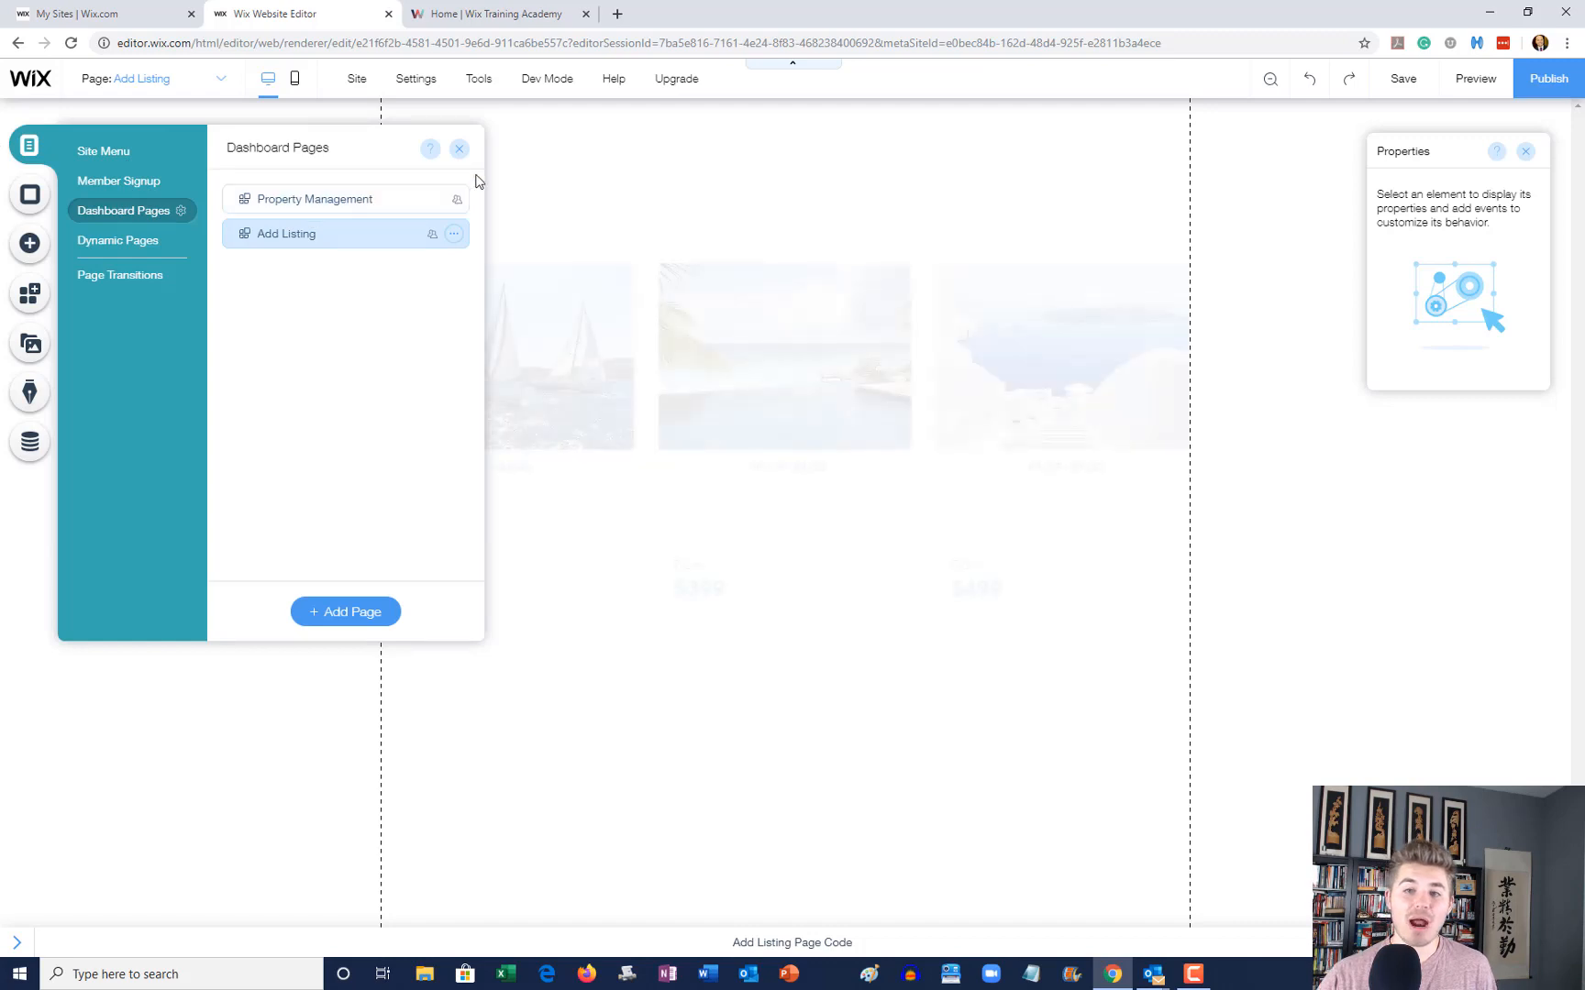
pyautogui.click(460, 150)
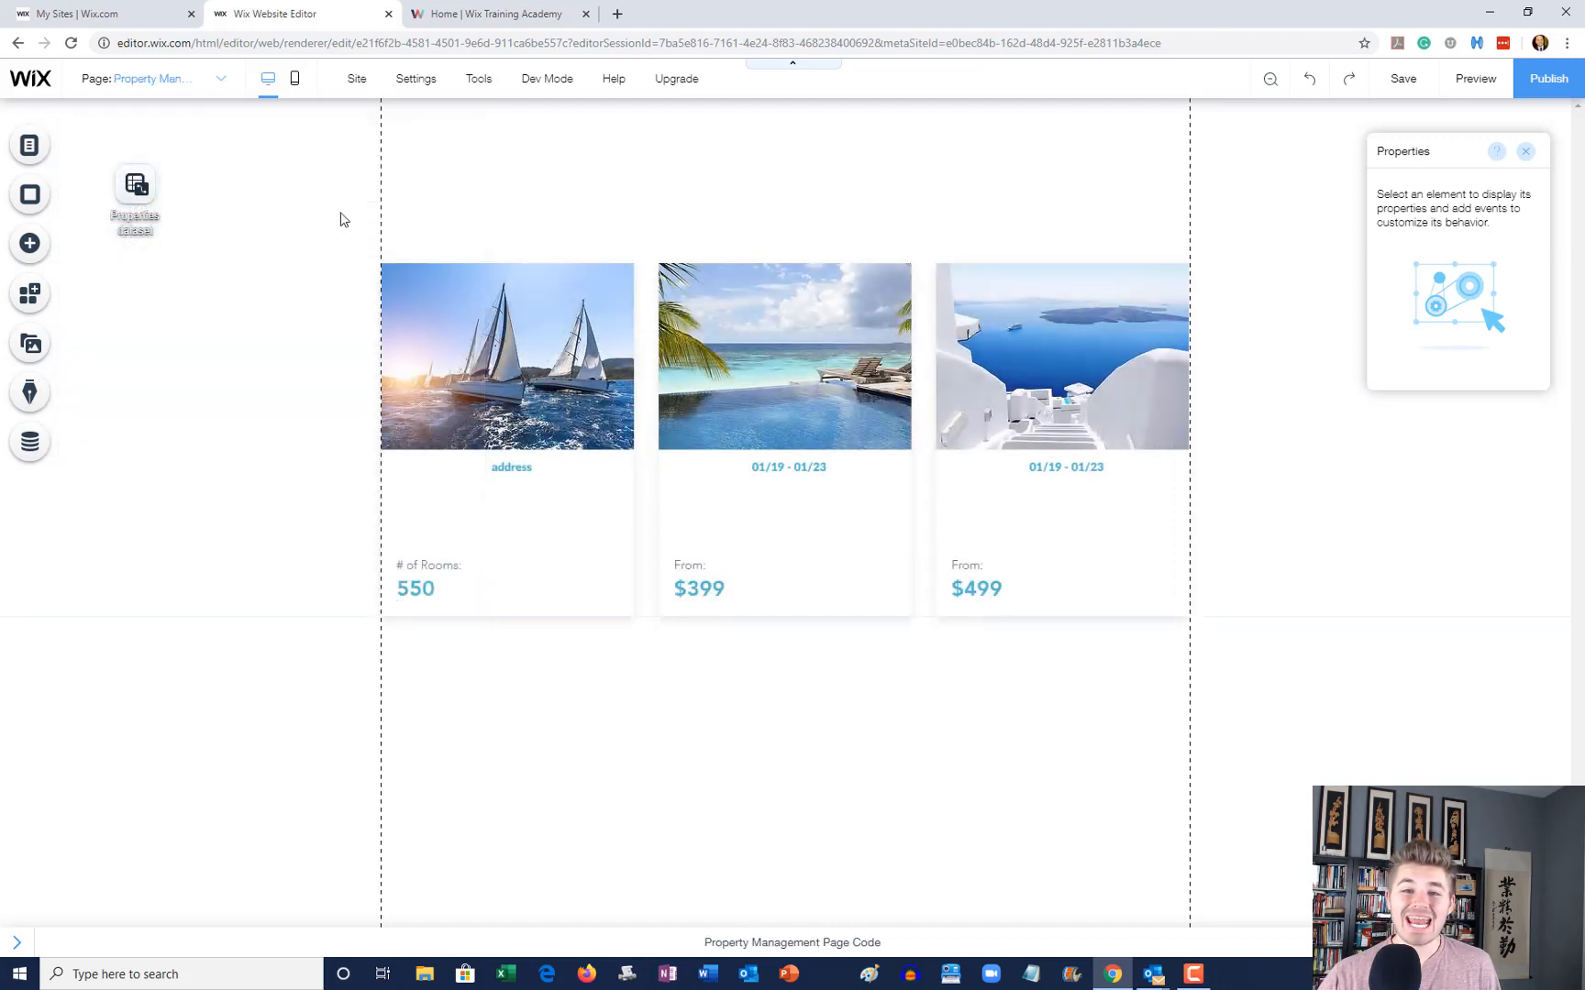
pyautogui.click(31, 244)
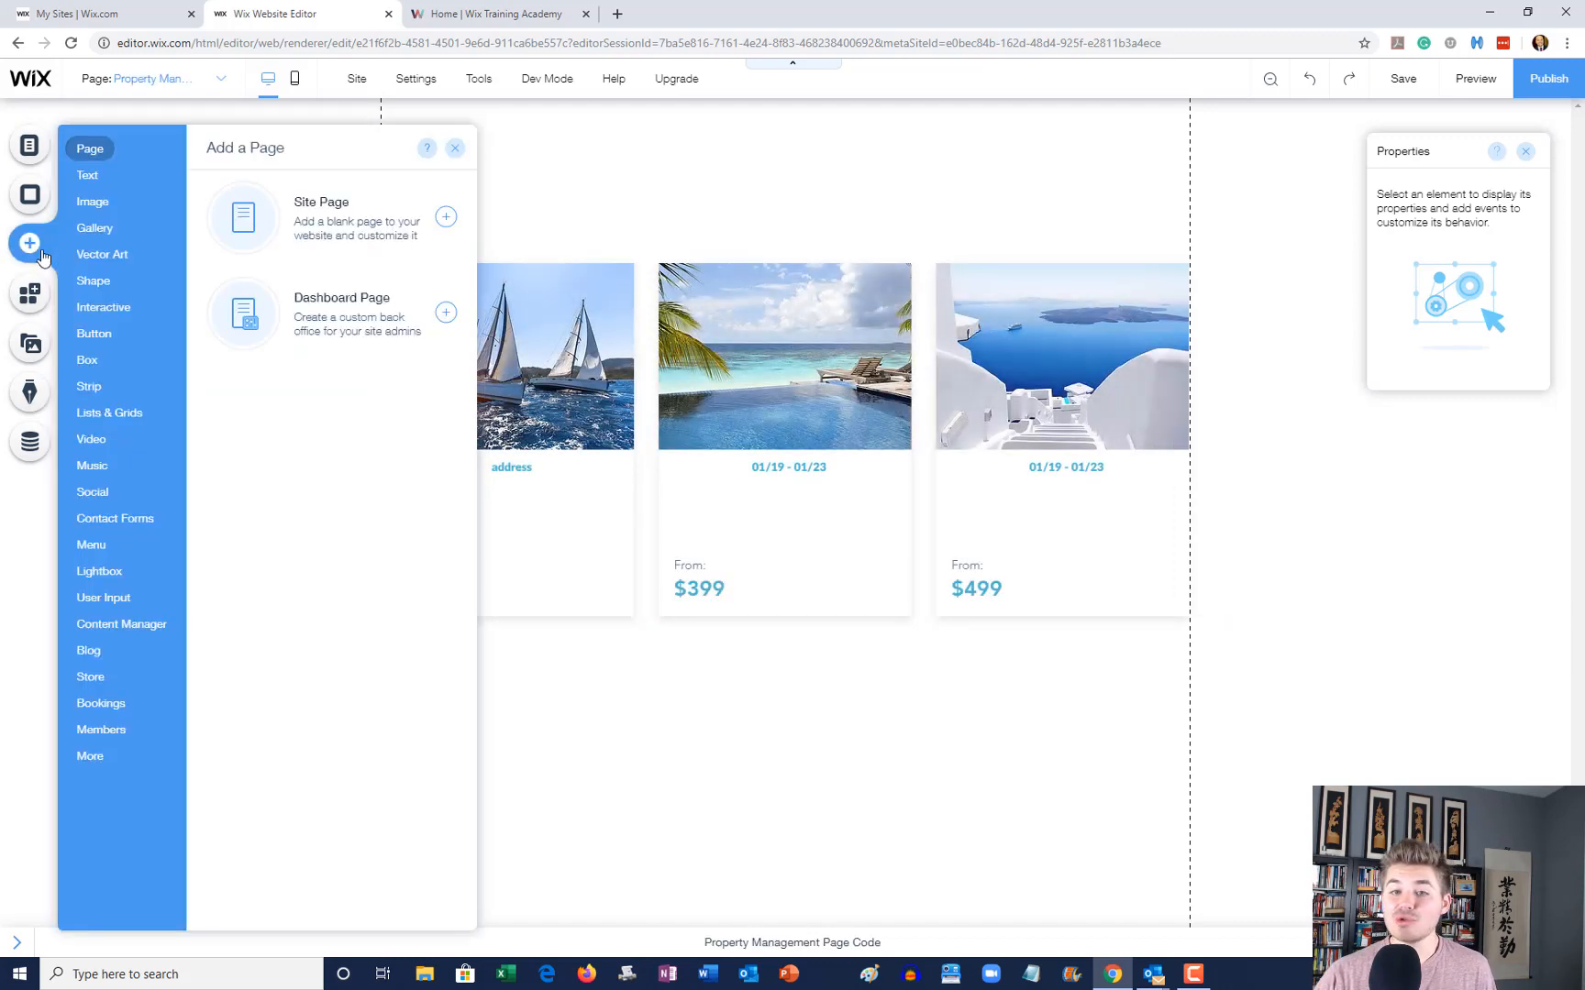
pyautogui.moveTo(96, 333)
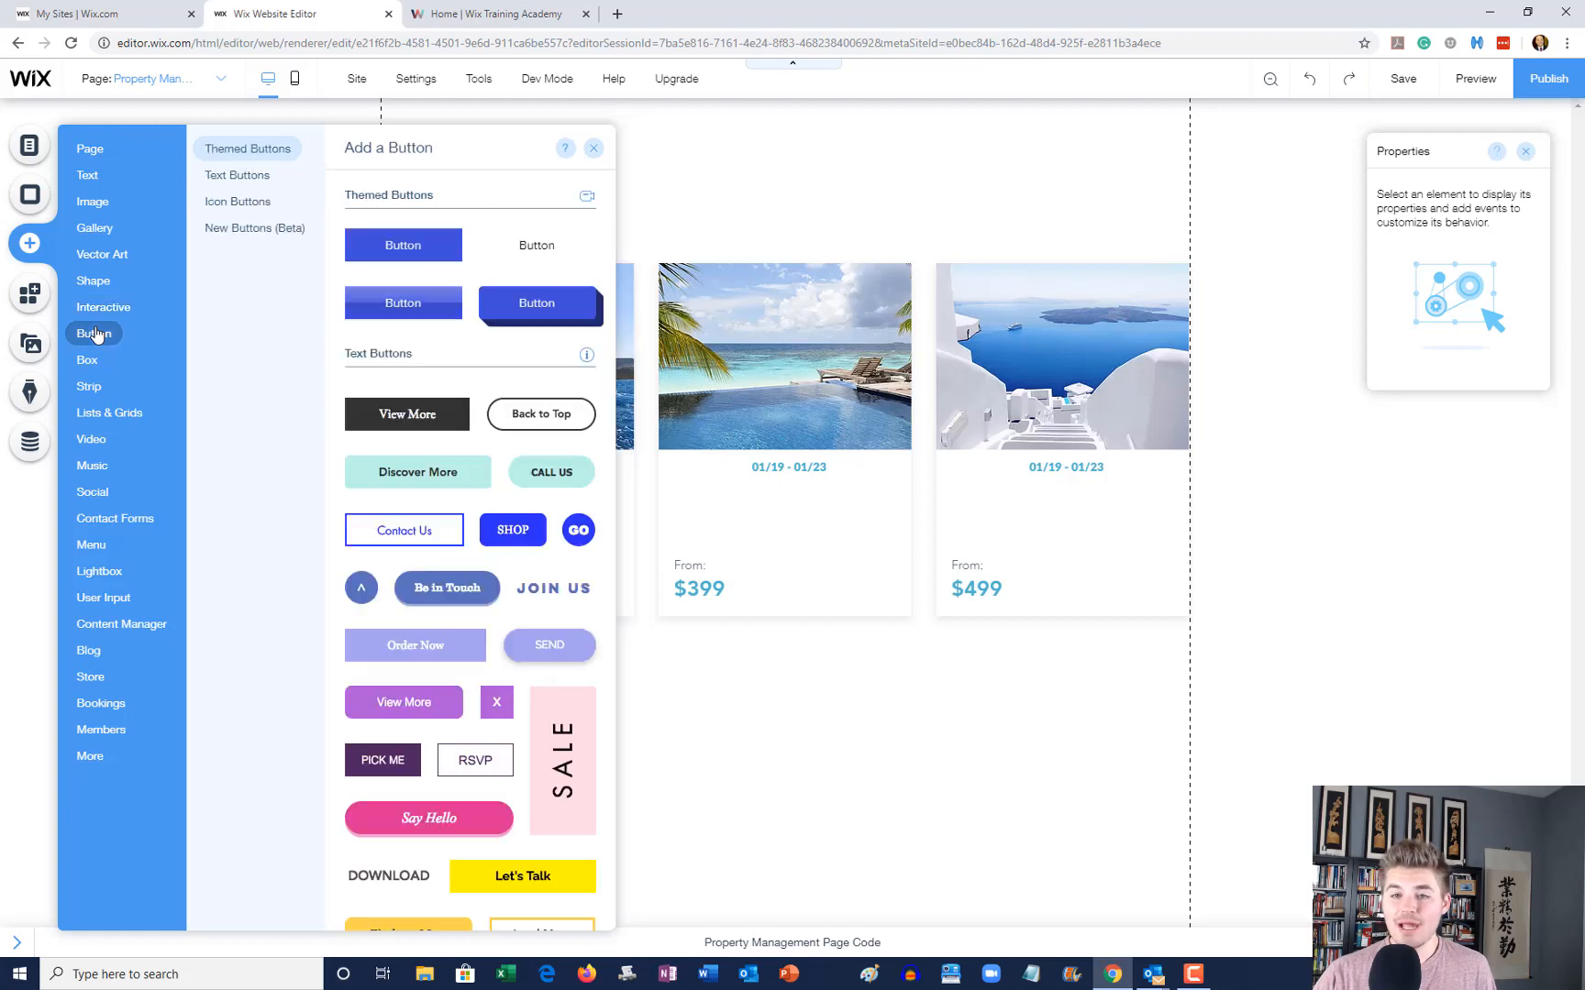
pyautogui.click(424, 246)
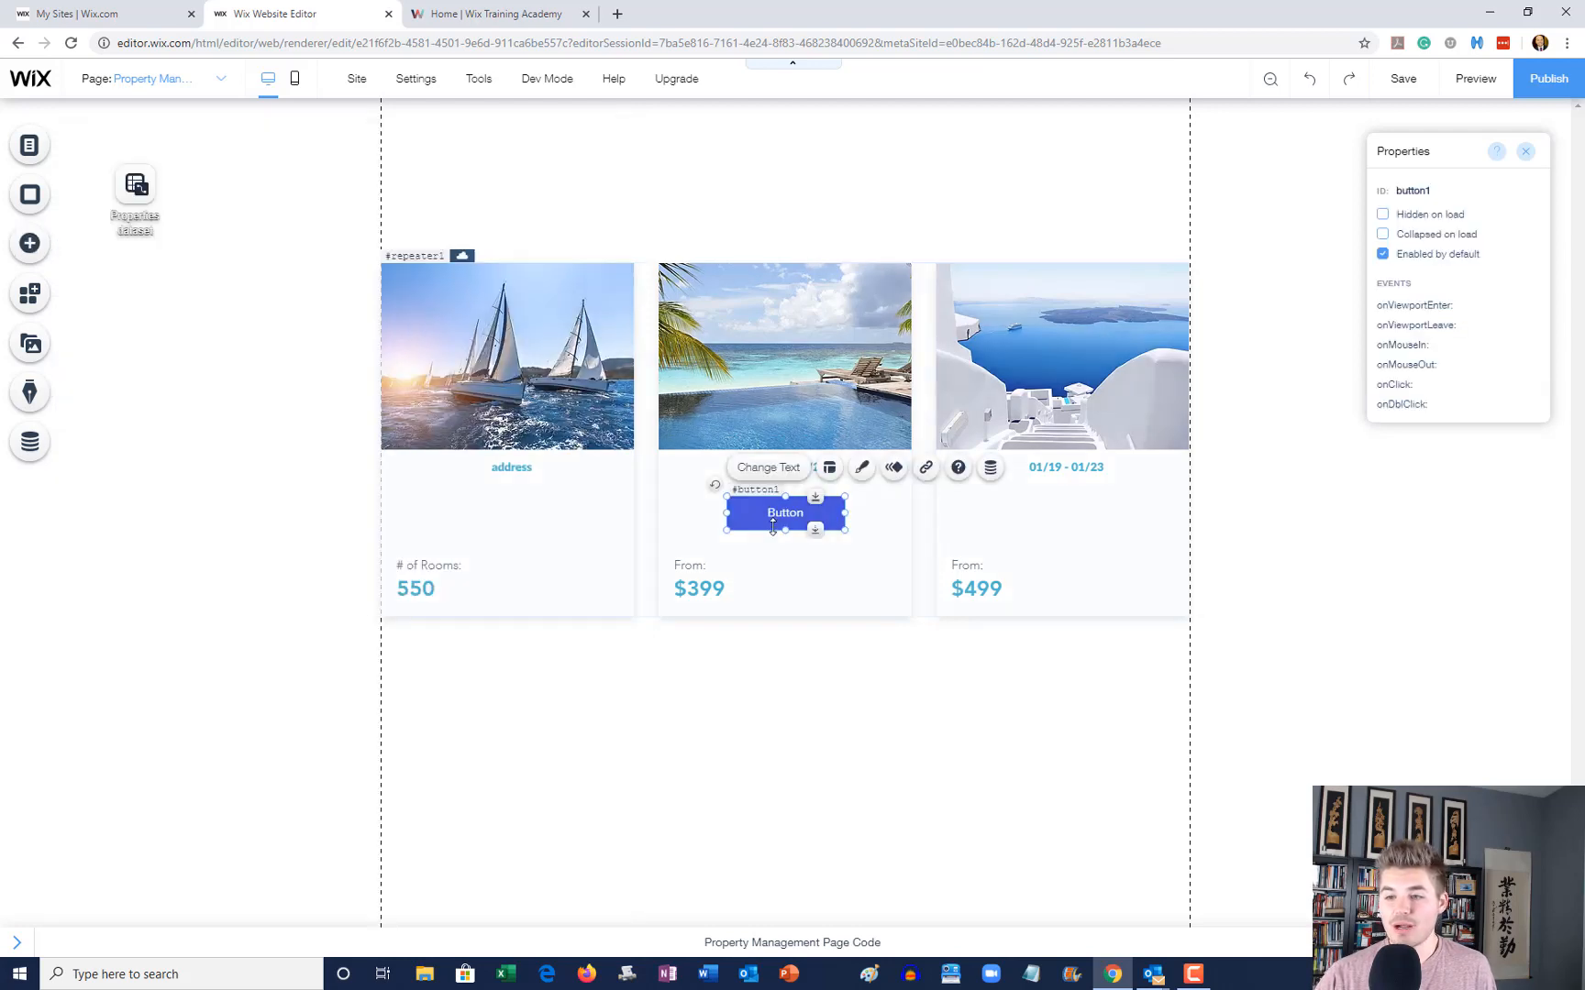
pyautogui.moveTo(1005, 304); pyautogui.dragTo(1112, 228)
# Step: Set the new button's text to "Add New Lisiting +" and widen the button slightly to fit it
pyautogui.doubleClick(1112, 225)
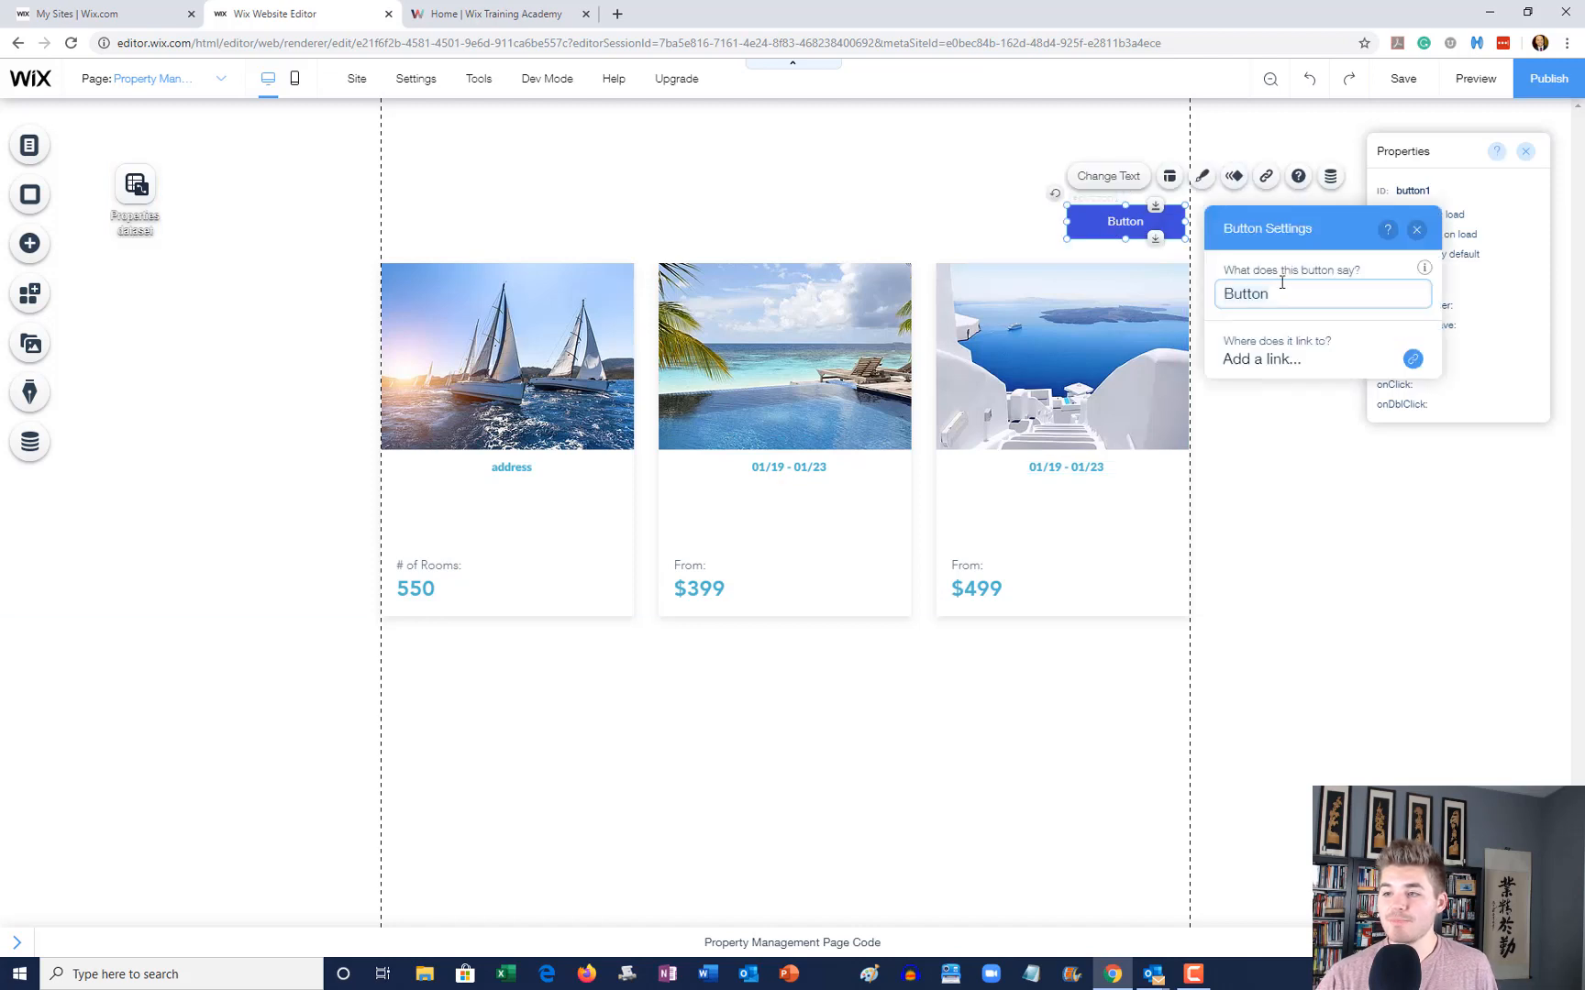
pyautogui.write('Add ')
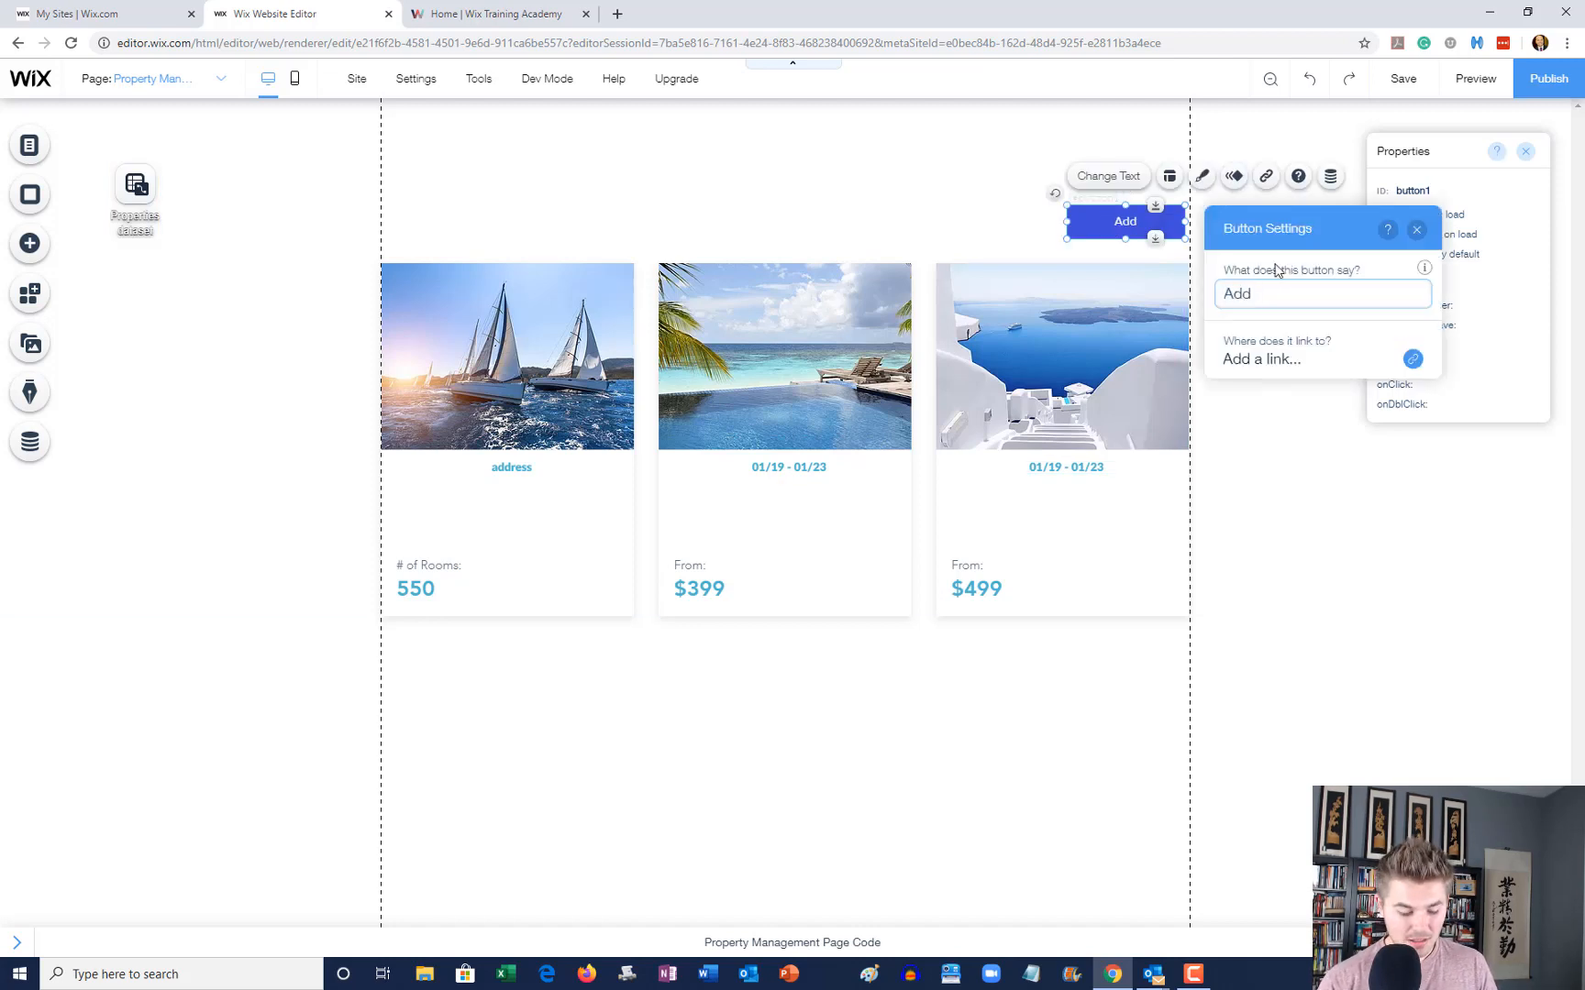
pyautogui.write('New K')
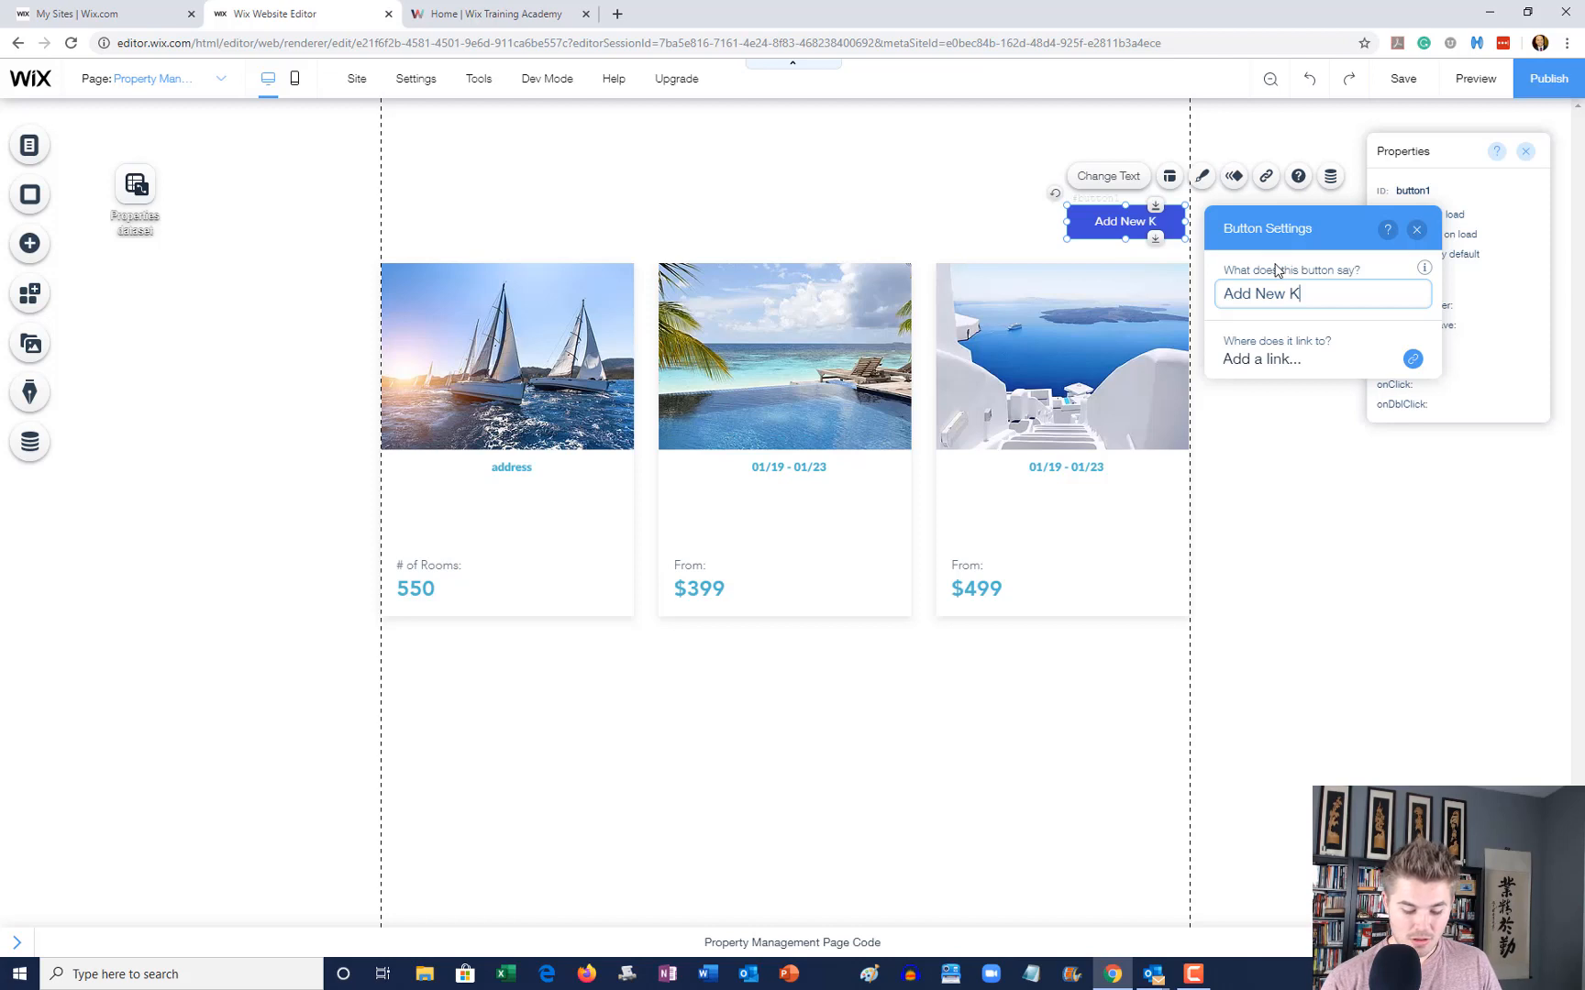
pyautogui.press('BackSpace')
pyautogui.write('Lisit')
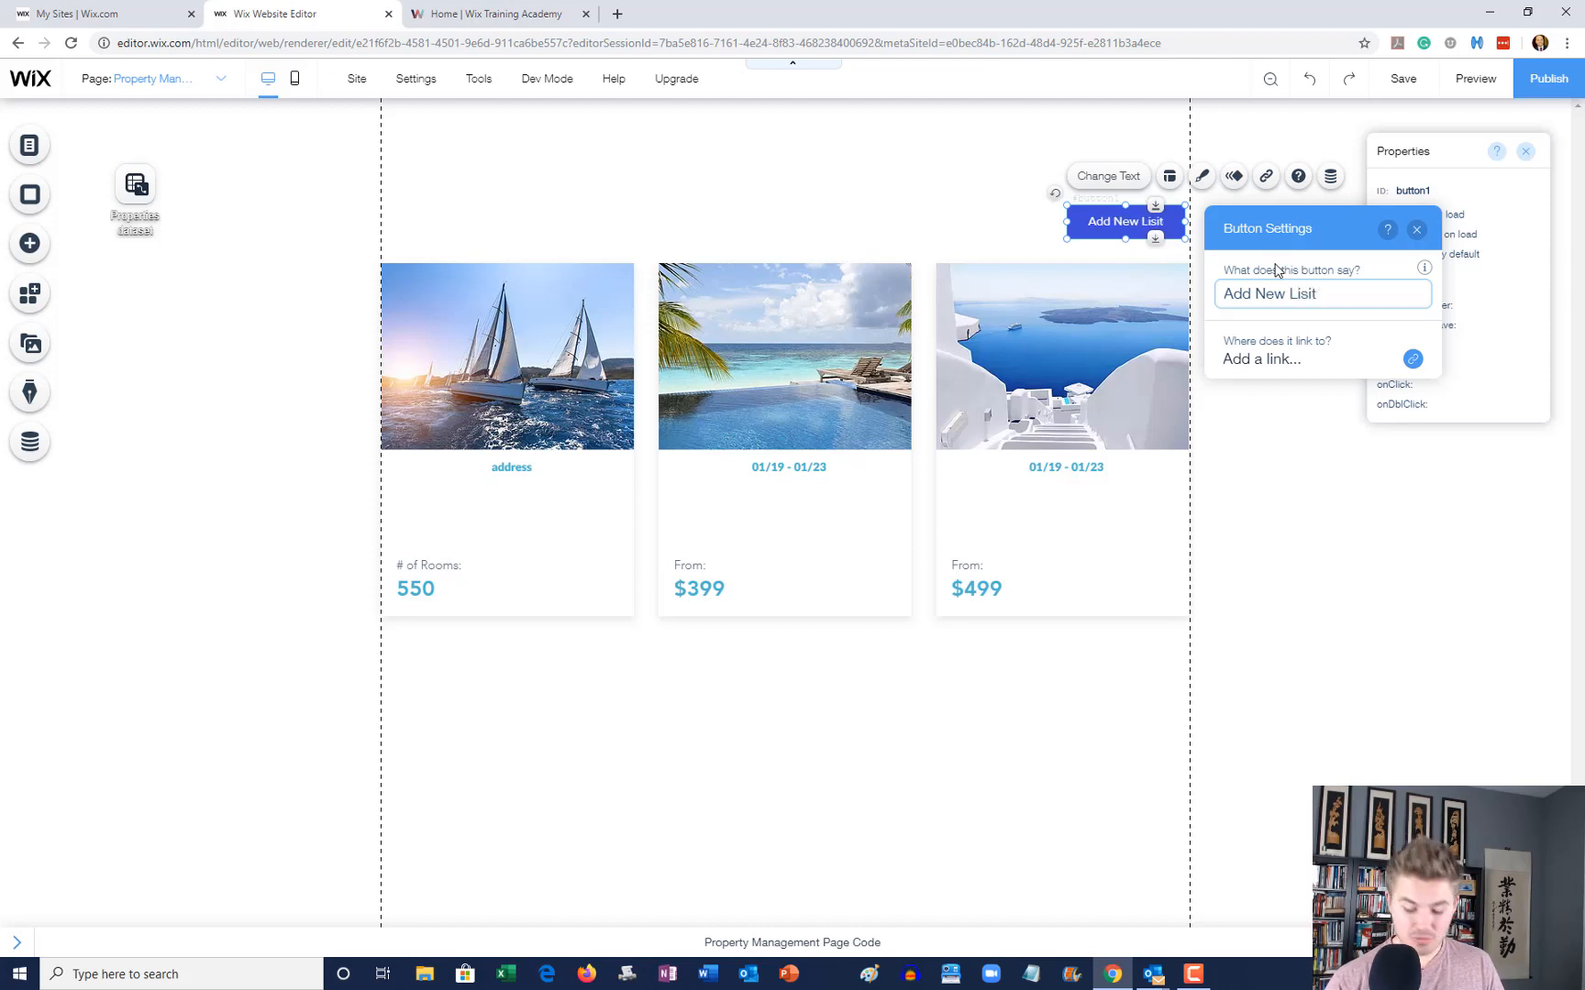
pyautogui.write('ing +')
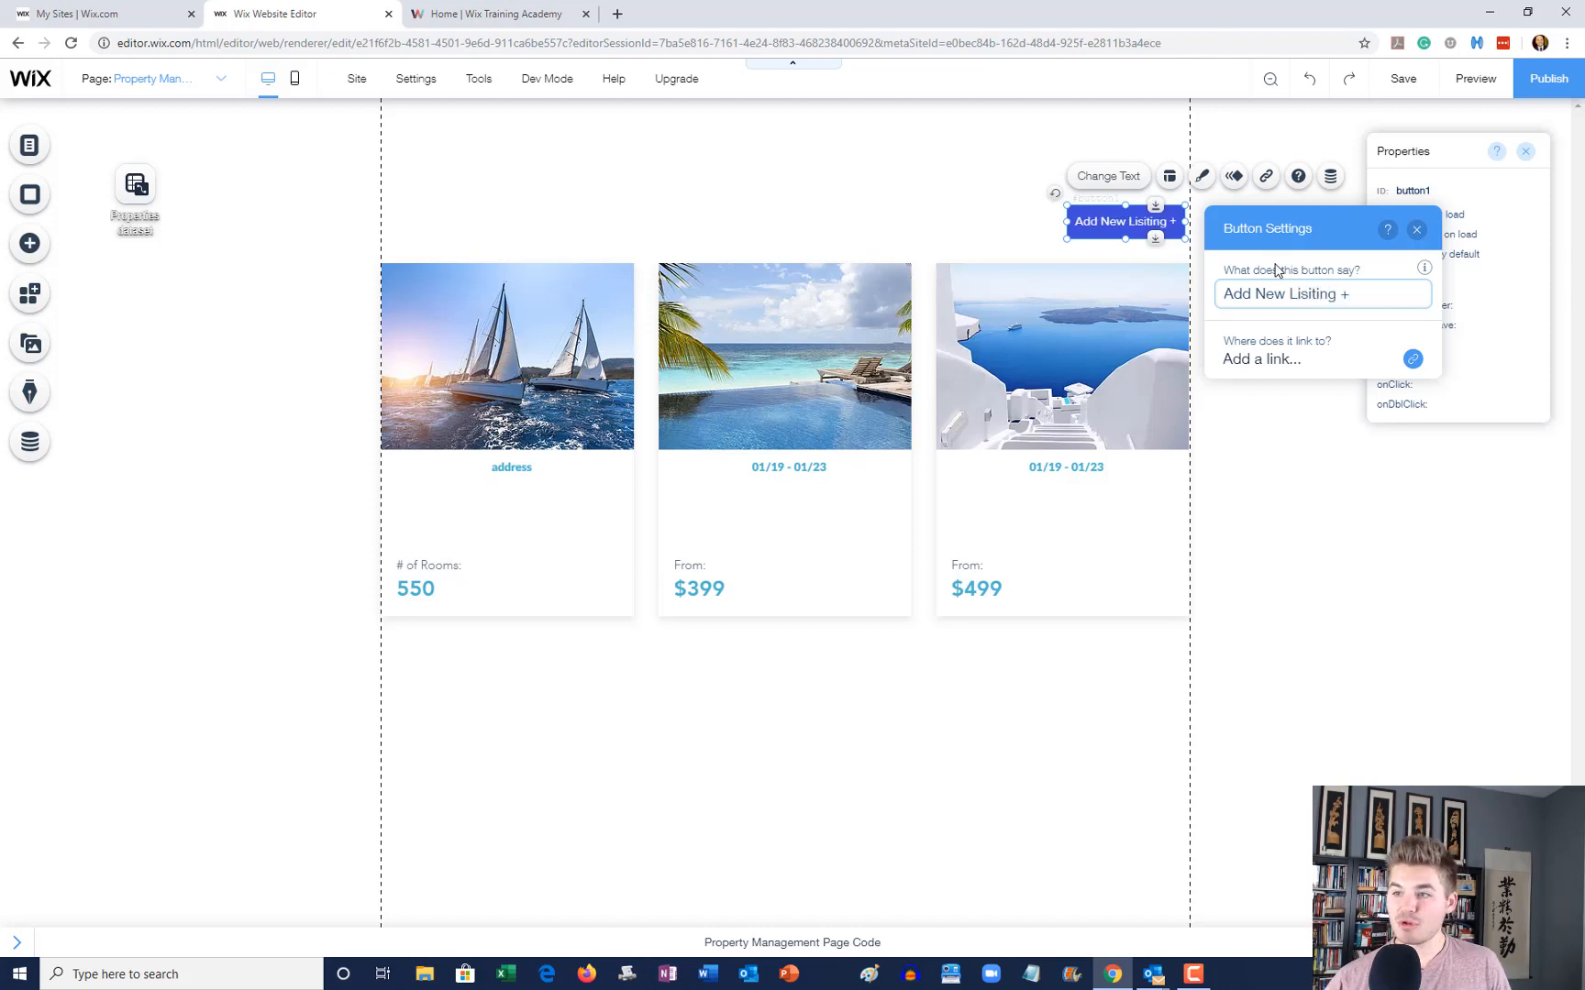
pyautogui.press('Return')
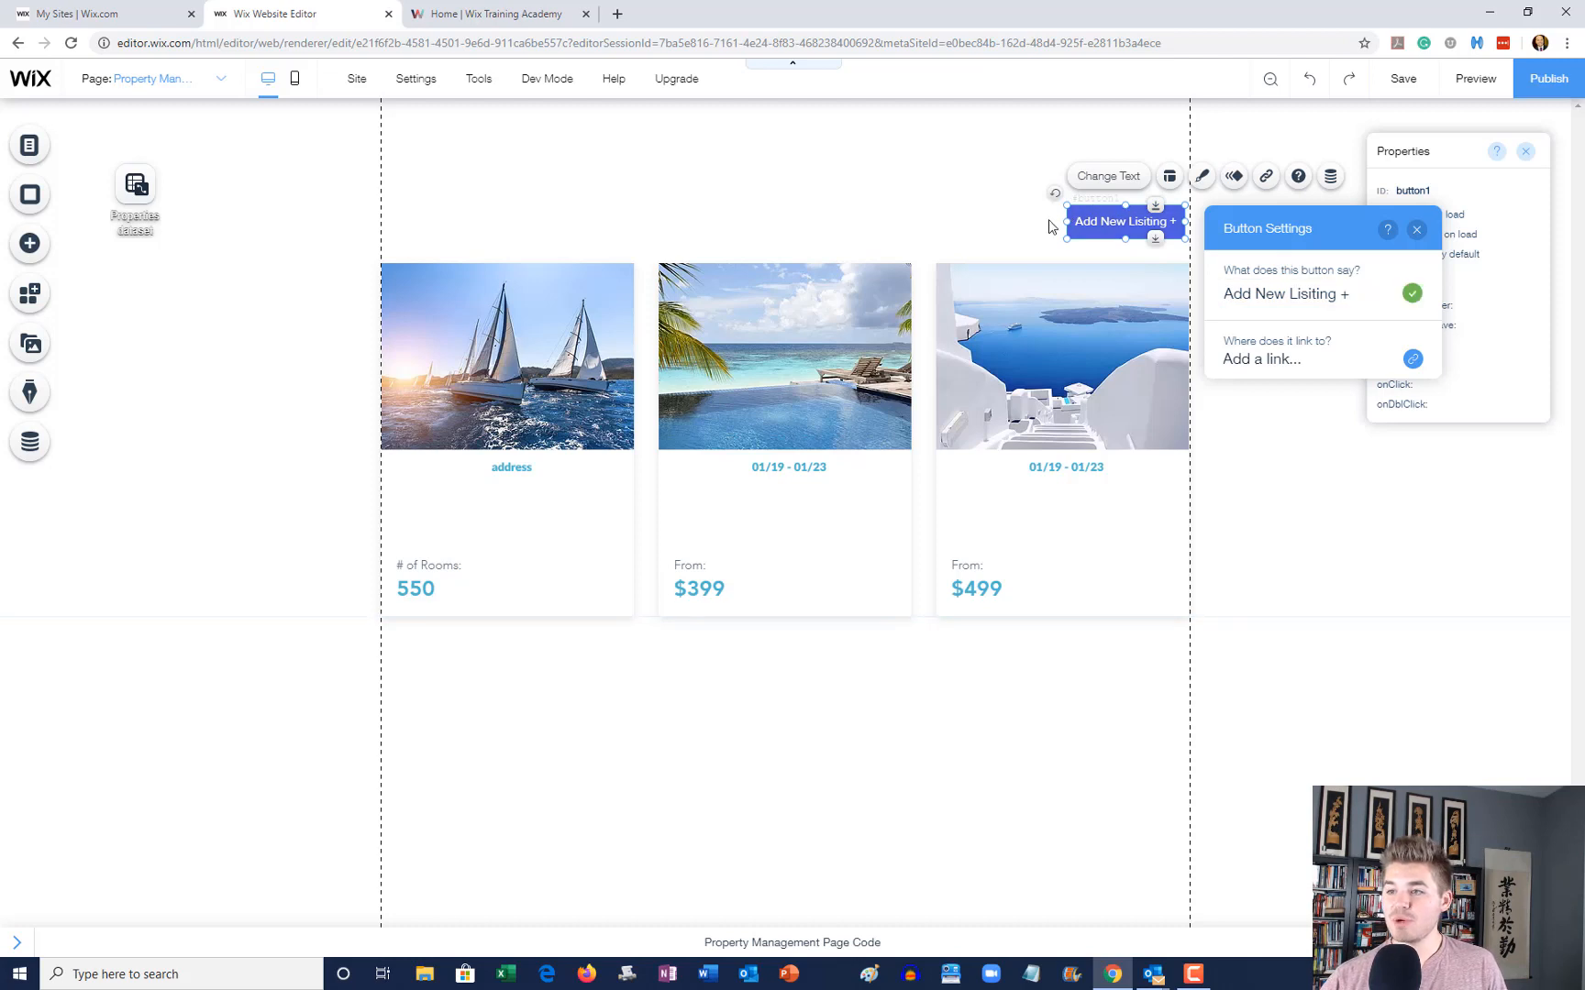
pyautogui.moveTo(1066, 221); pyautogui.dragTo(1046, 224)
pyautogui.click(1007, 225)
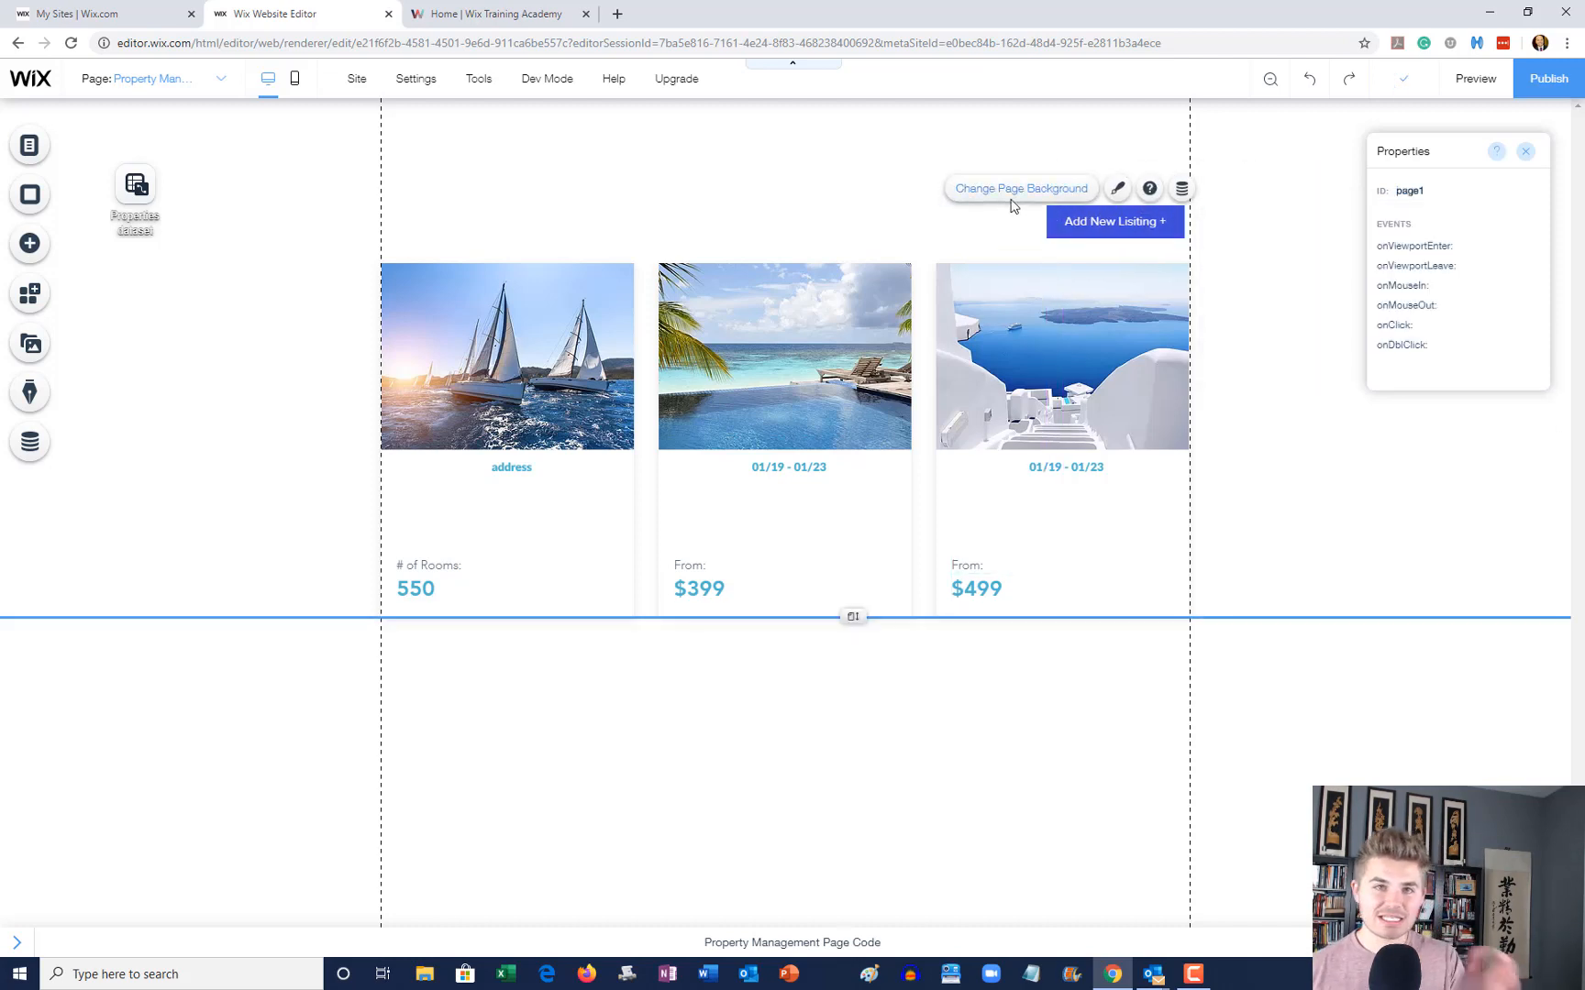
# Step: Link the new button above the repeater to the Add Listing page, opening in the current window
pyautogui.click(1091, 228)
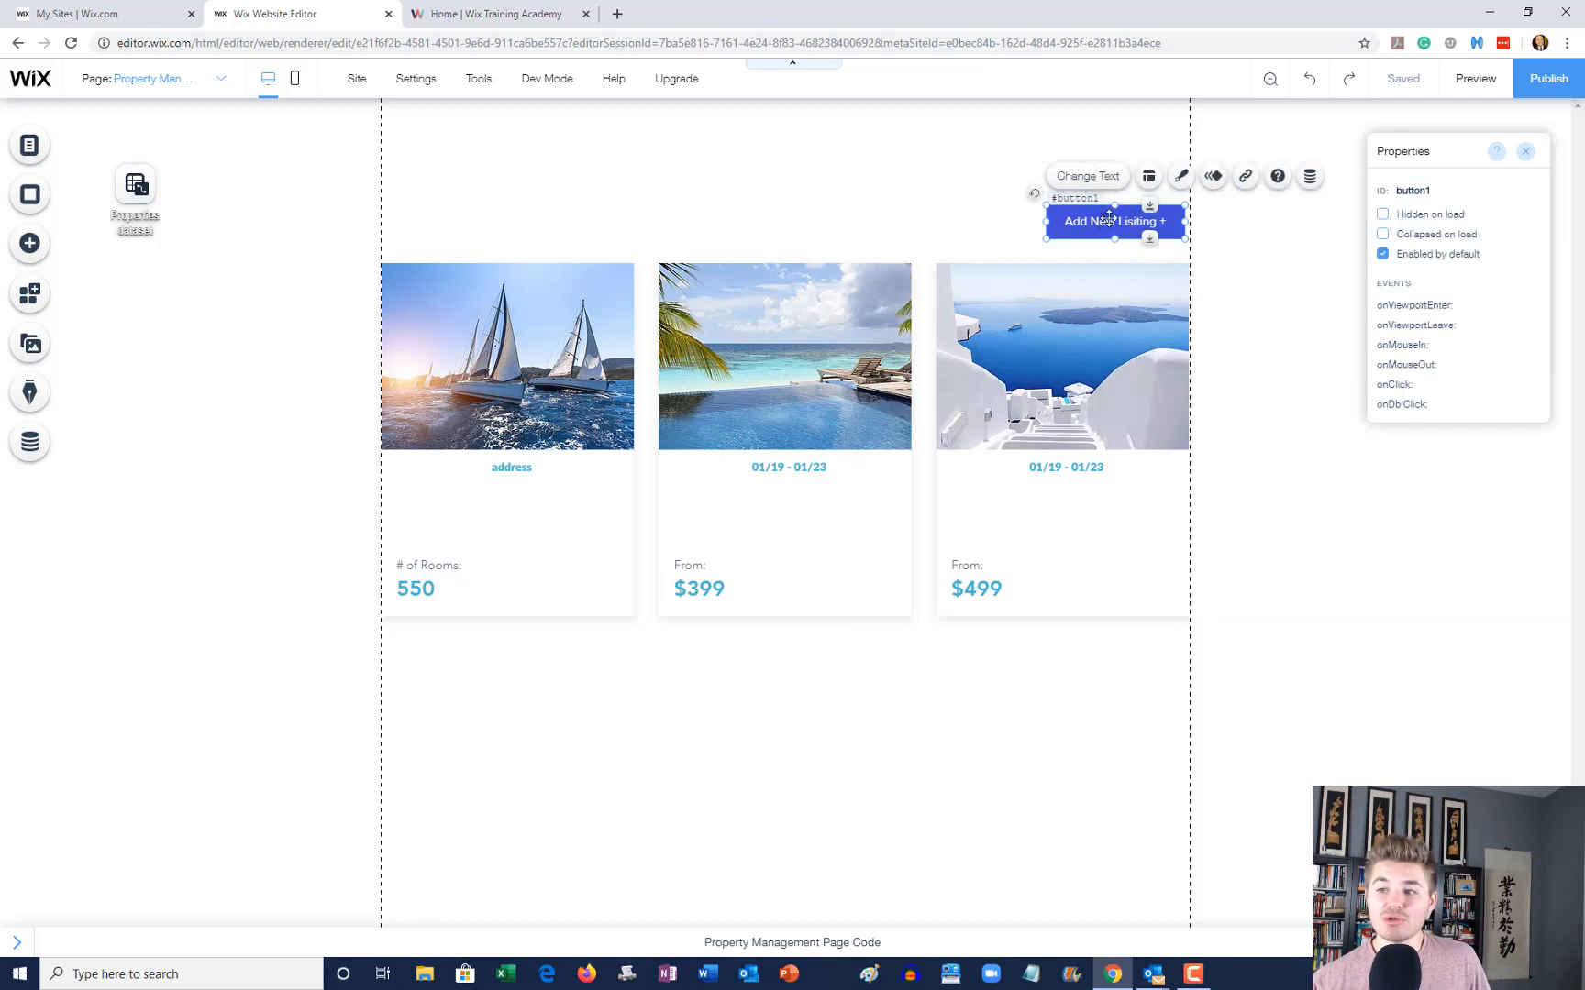
pyautogui.click(1245, 178)
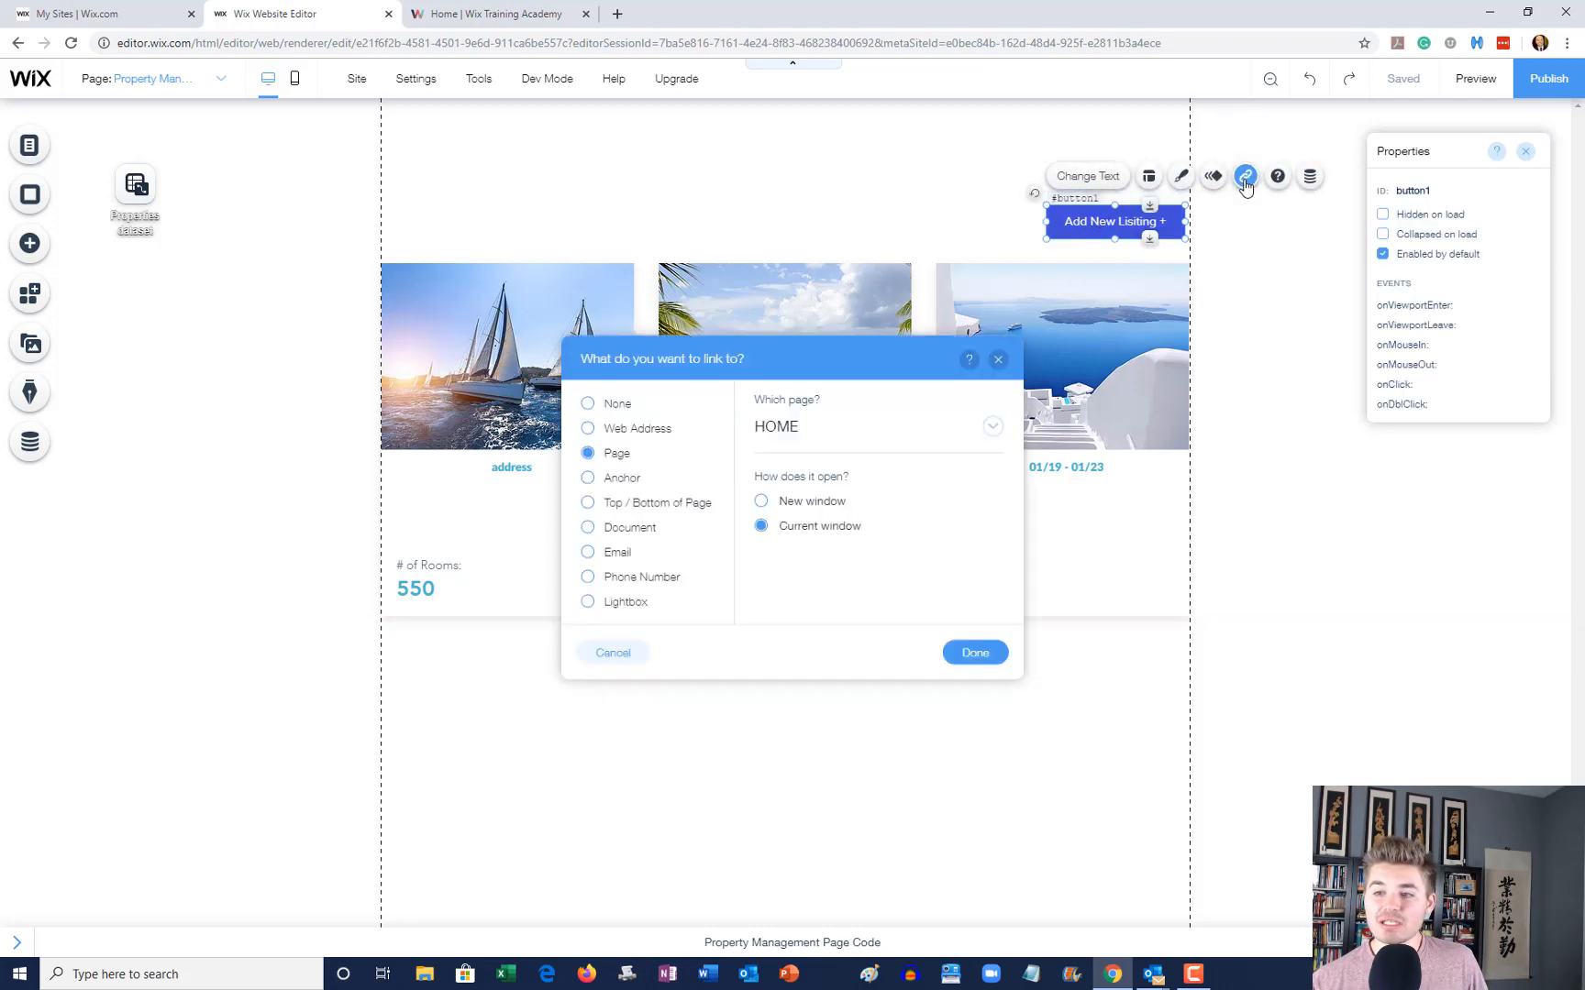
pyautogui.click(854, 443)
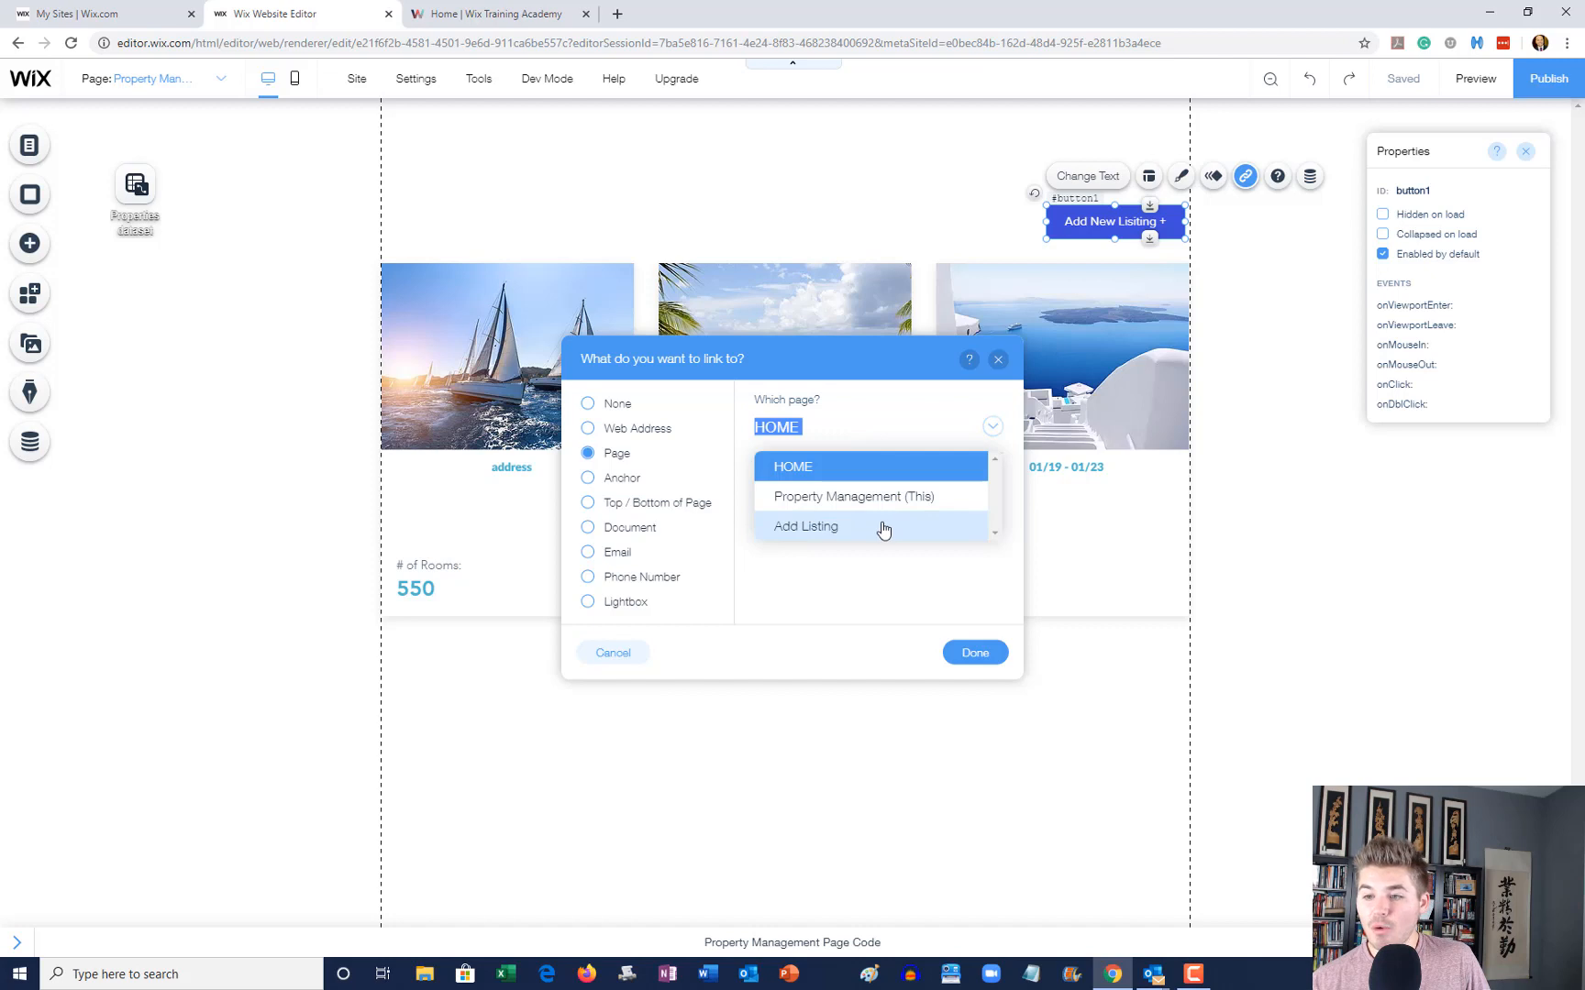
pyautogui.click(884, 528)
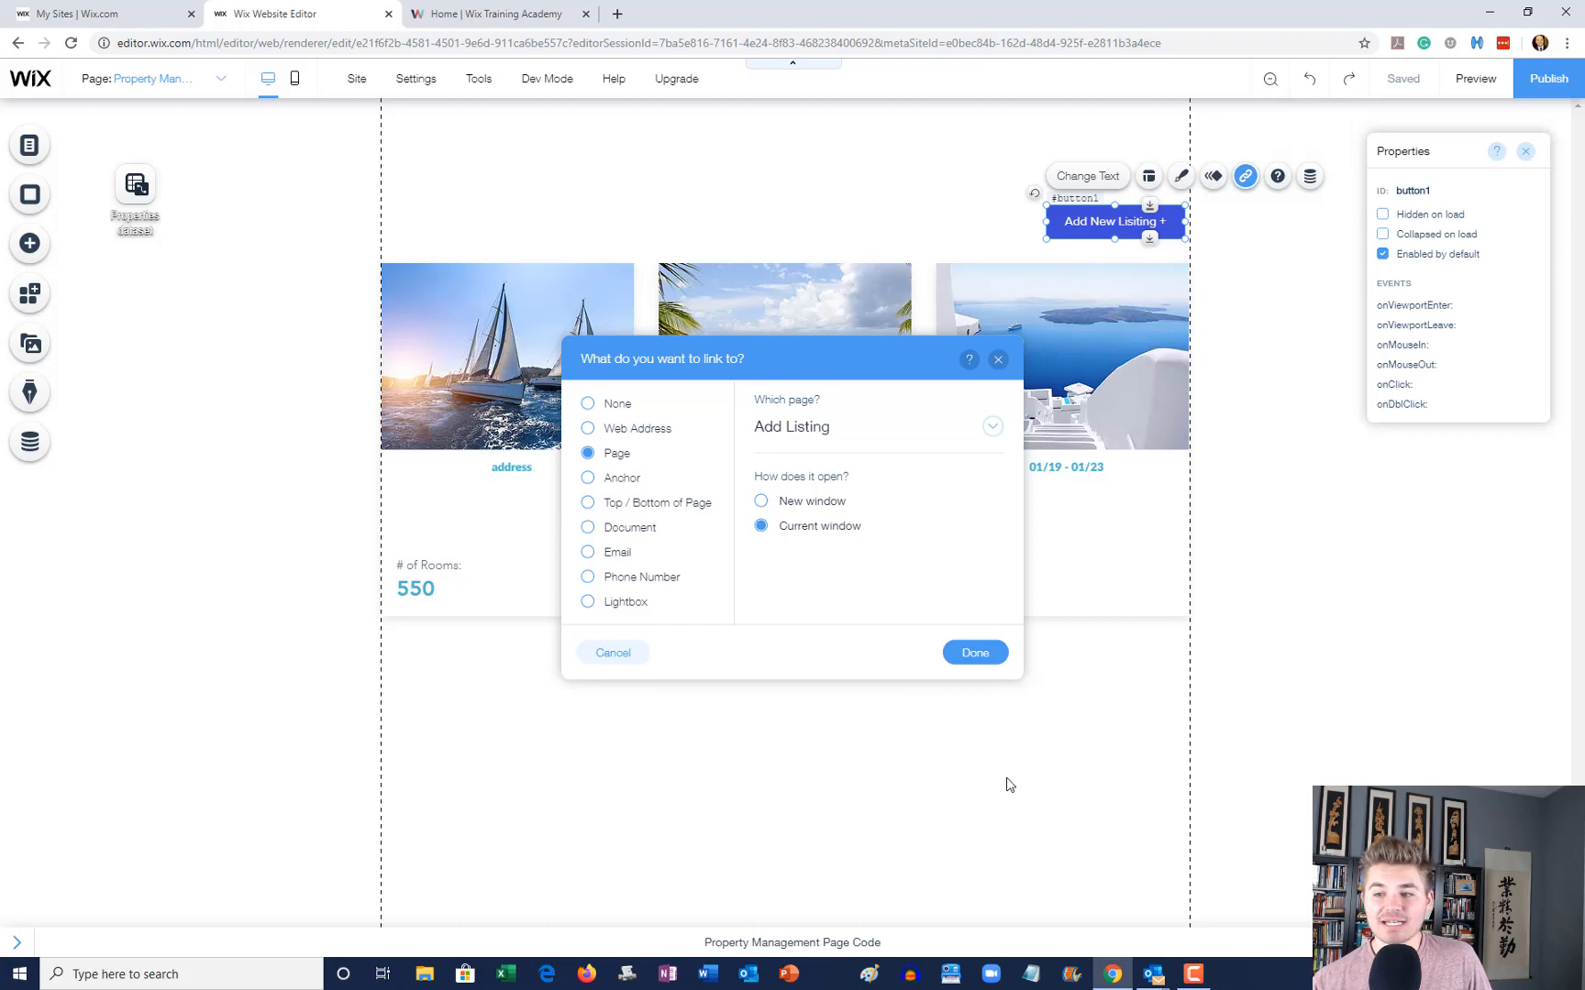
pyautogui.click(963, 656)
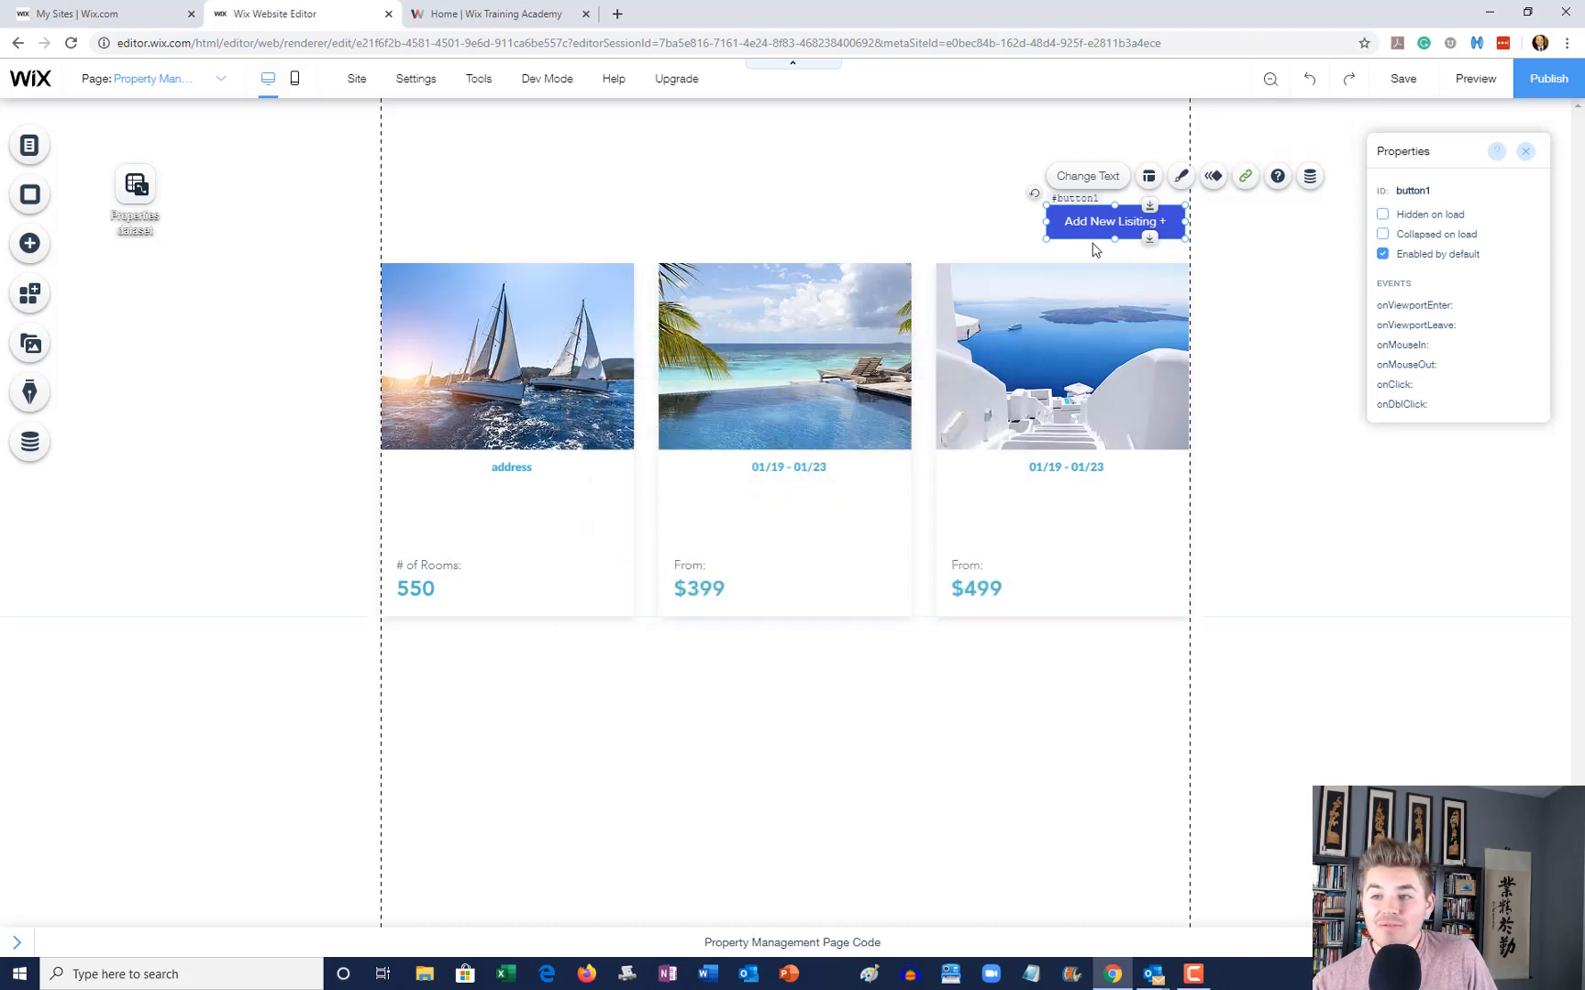
# Step: Switch from the Property Management page to the Add Listing dashboard page
pyautogui.click(32, 151)
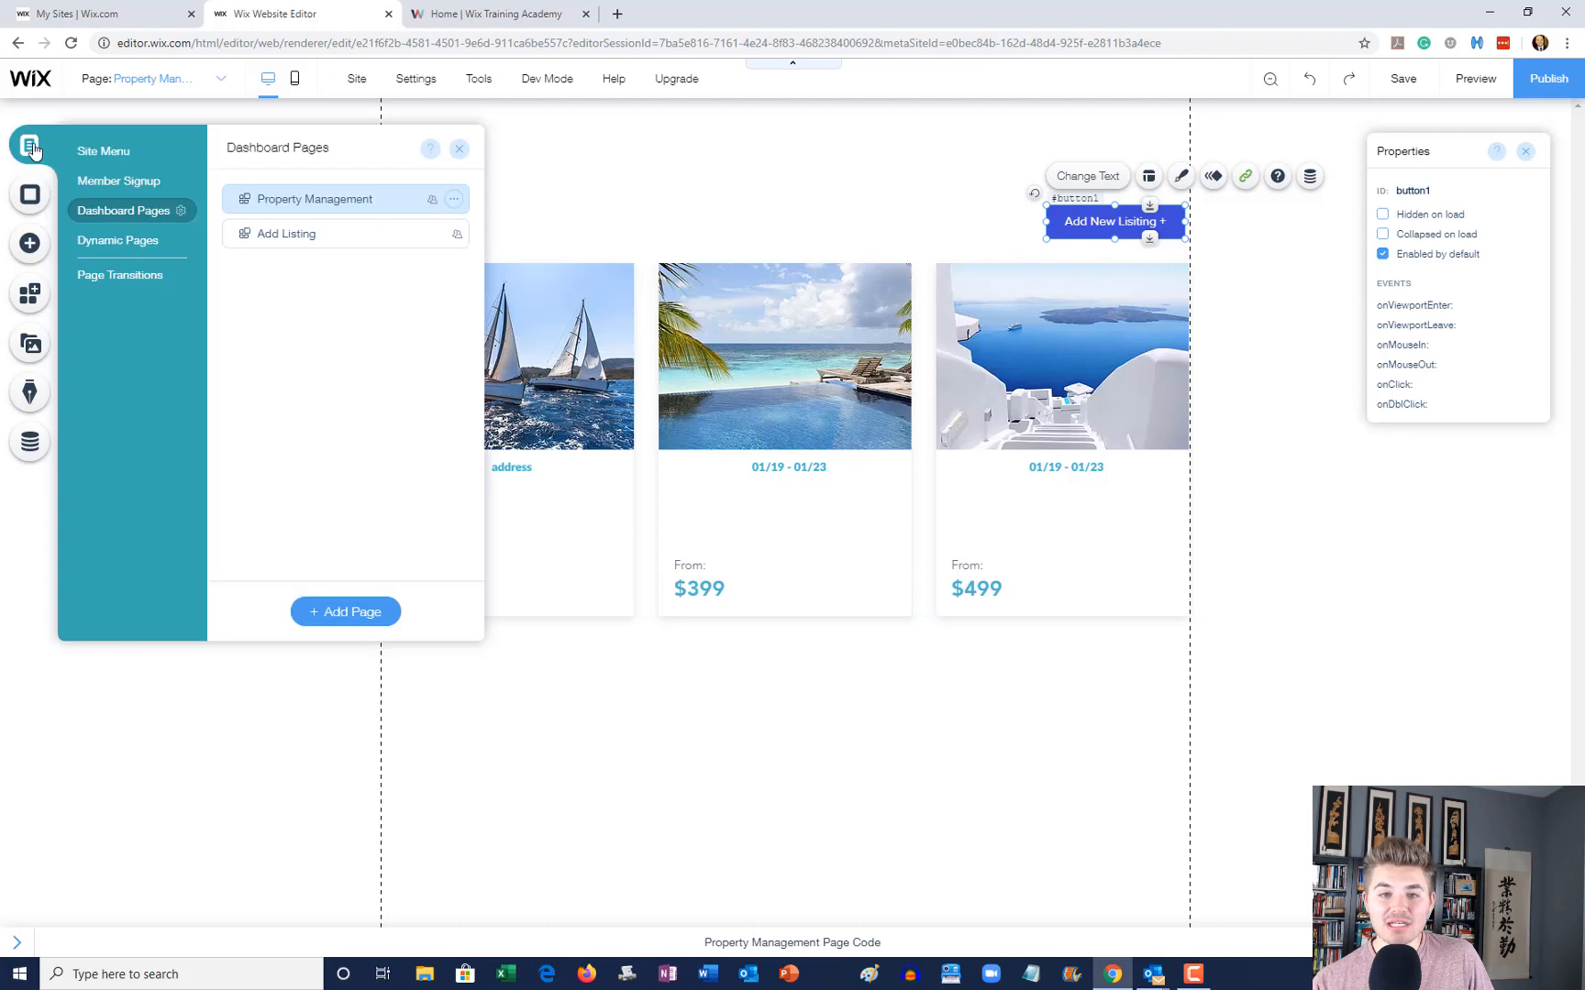
pyautogui.click(348, 236)
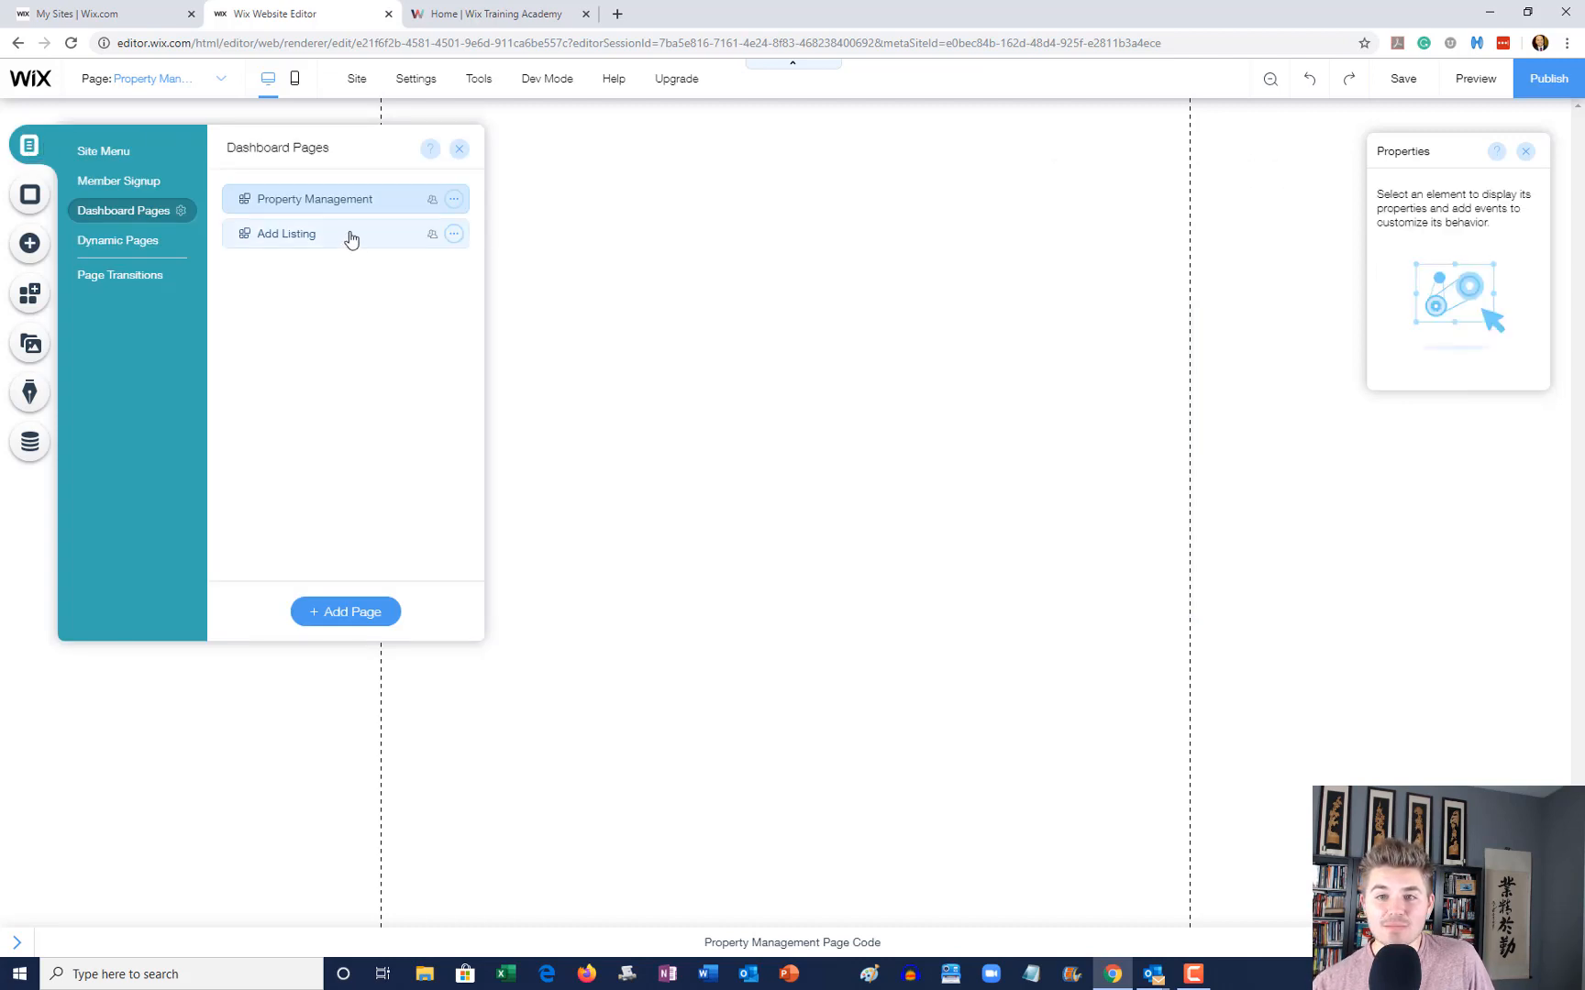
pyautogui.click(460, 152)
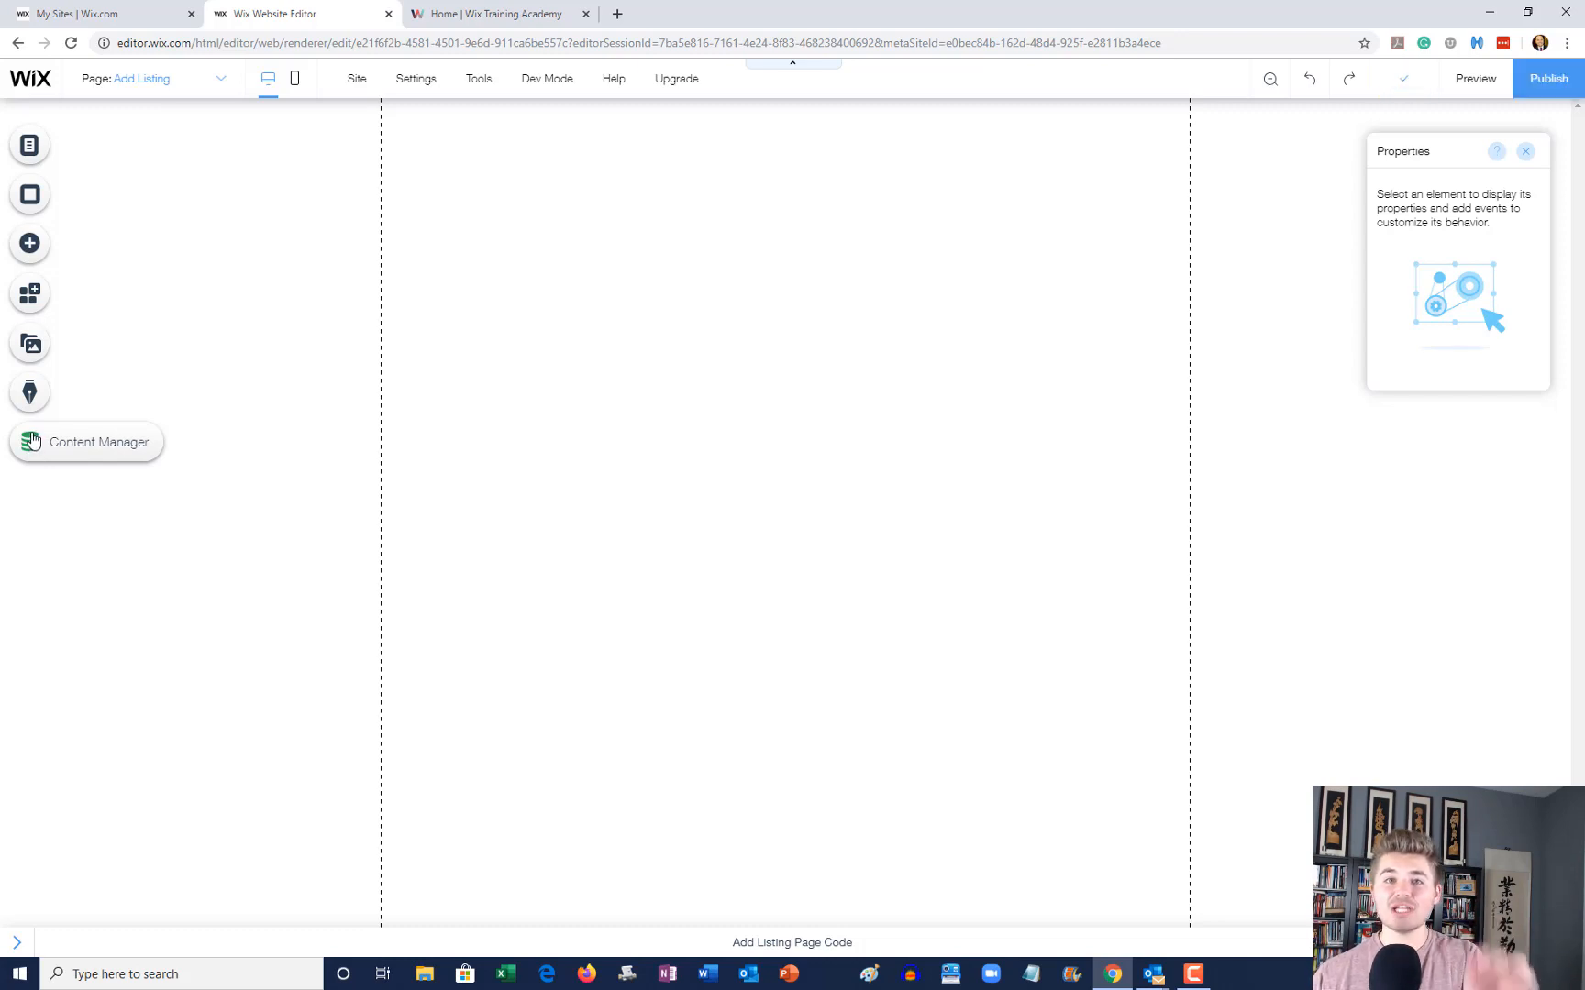
# Step: Add a dataset element to the Add Listing page and move it into the empty margin left of the content area
pyautogui.click(32, 440)
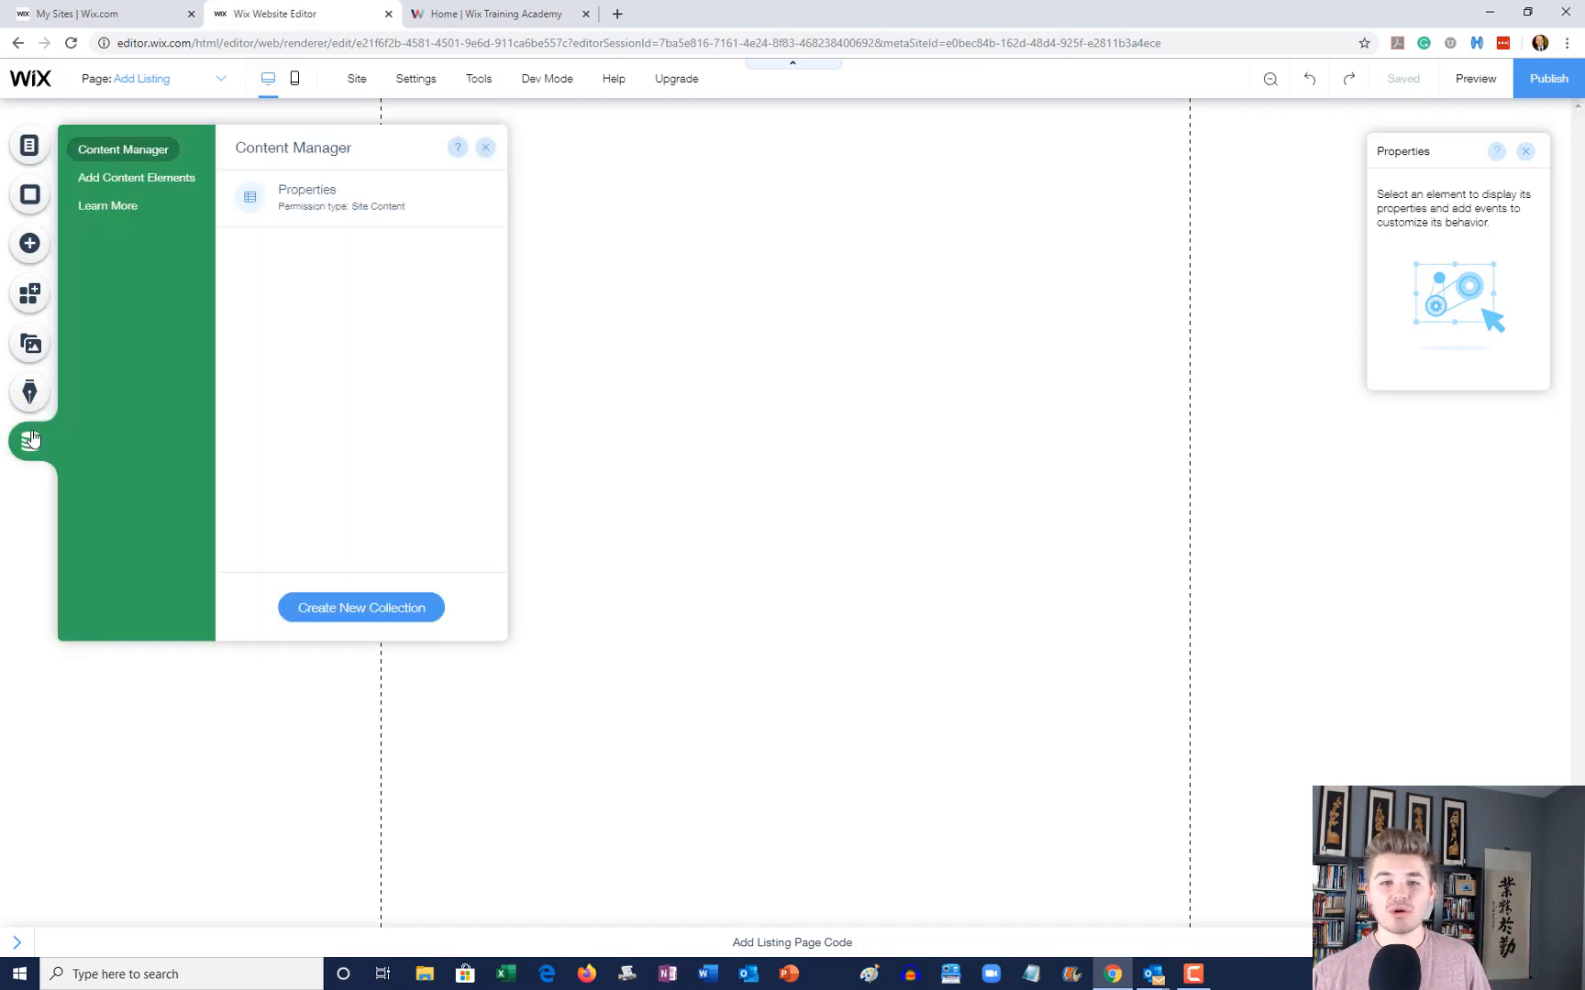
pyautogui.click(149, 181)
pyautogui.click(374, 235)
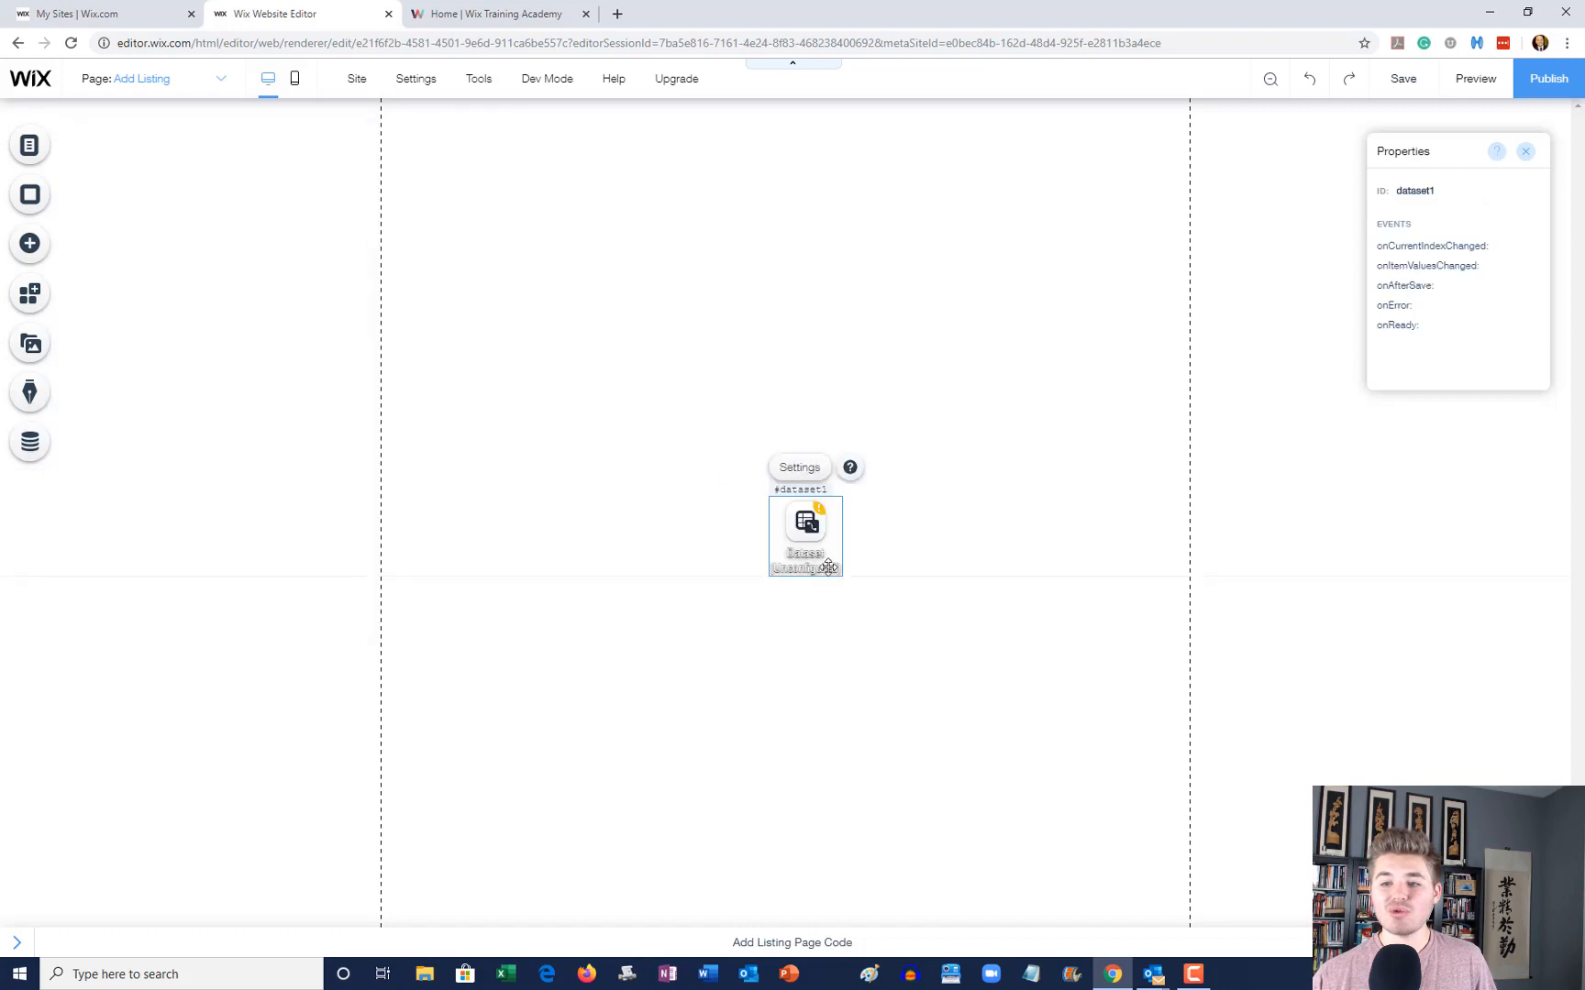
pyautogui.moveTo(768, 527); pyautogui.dragTo(192, 268)
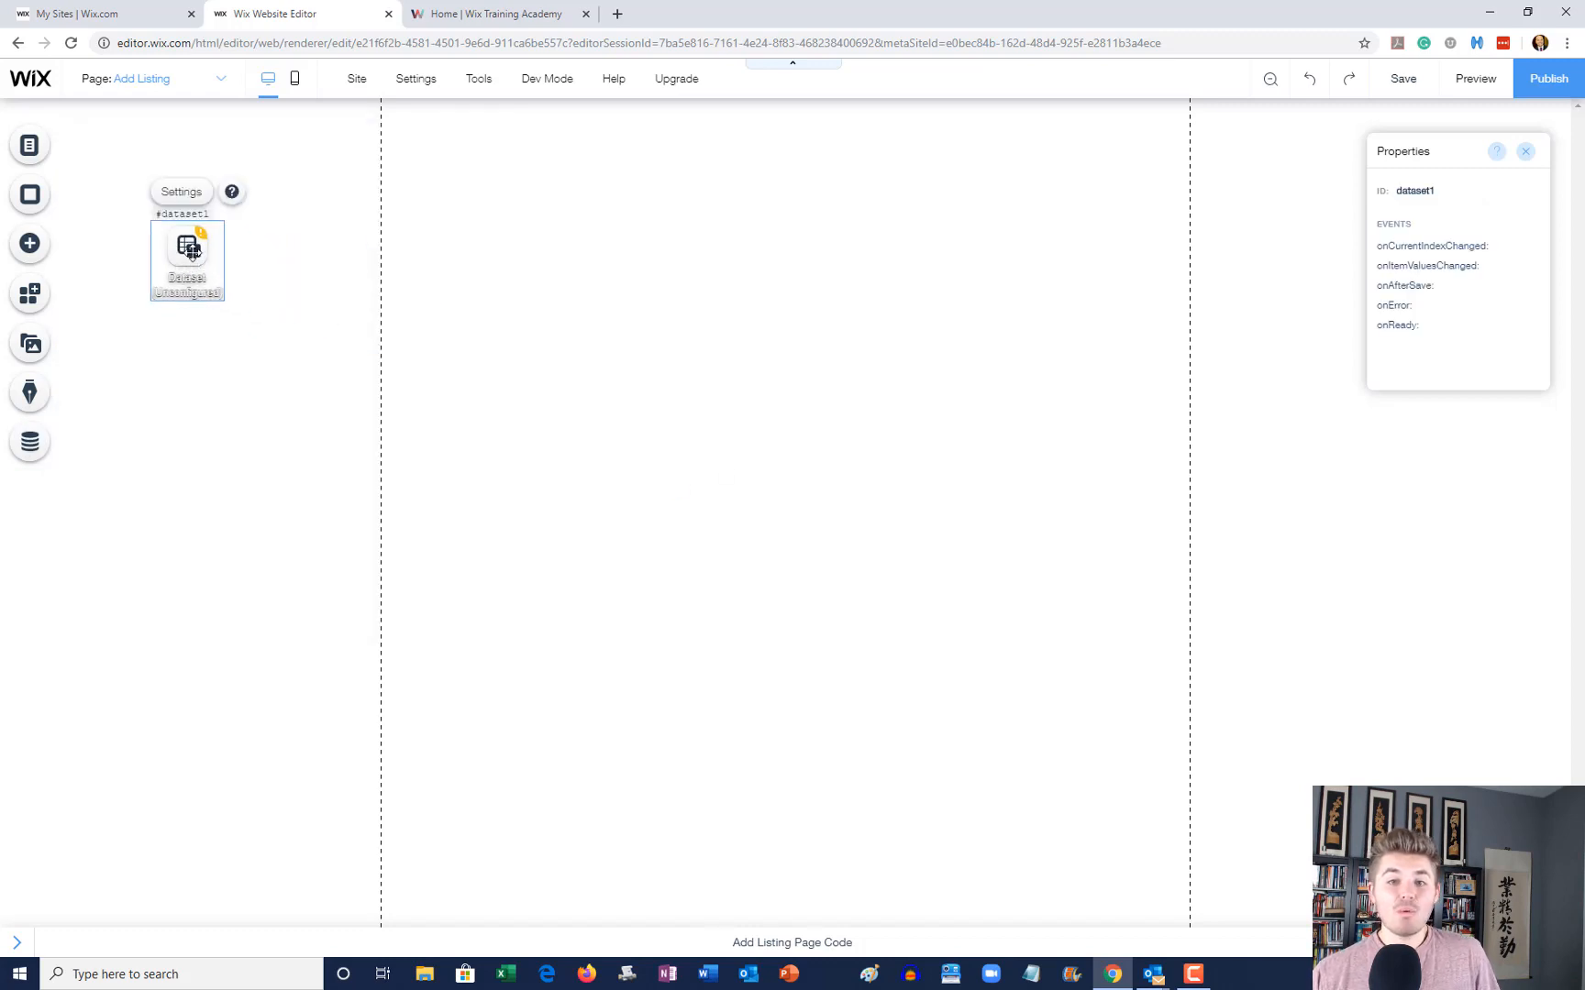
# Step: Connect the new dataset to the Properties collection and set its mode to Write-only
pyautogui.click(202, 193)
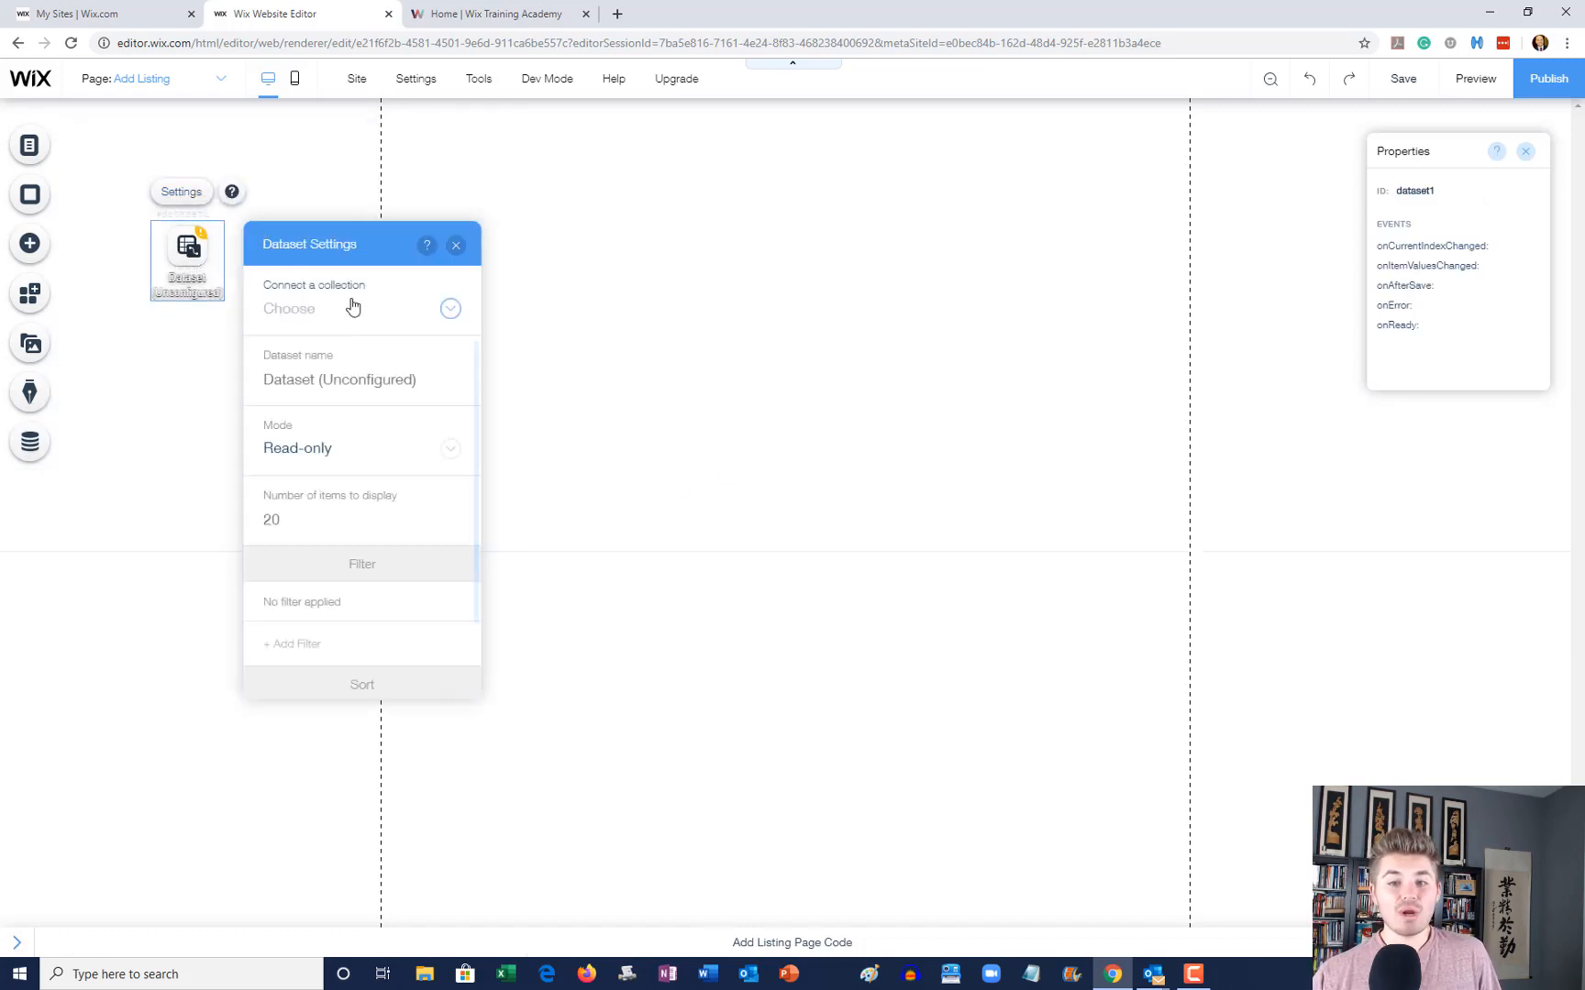
pyautogui.click(339, 309)
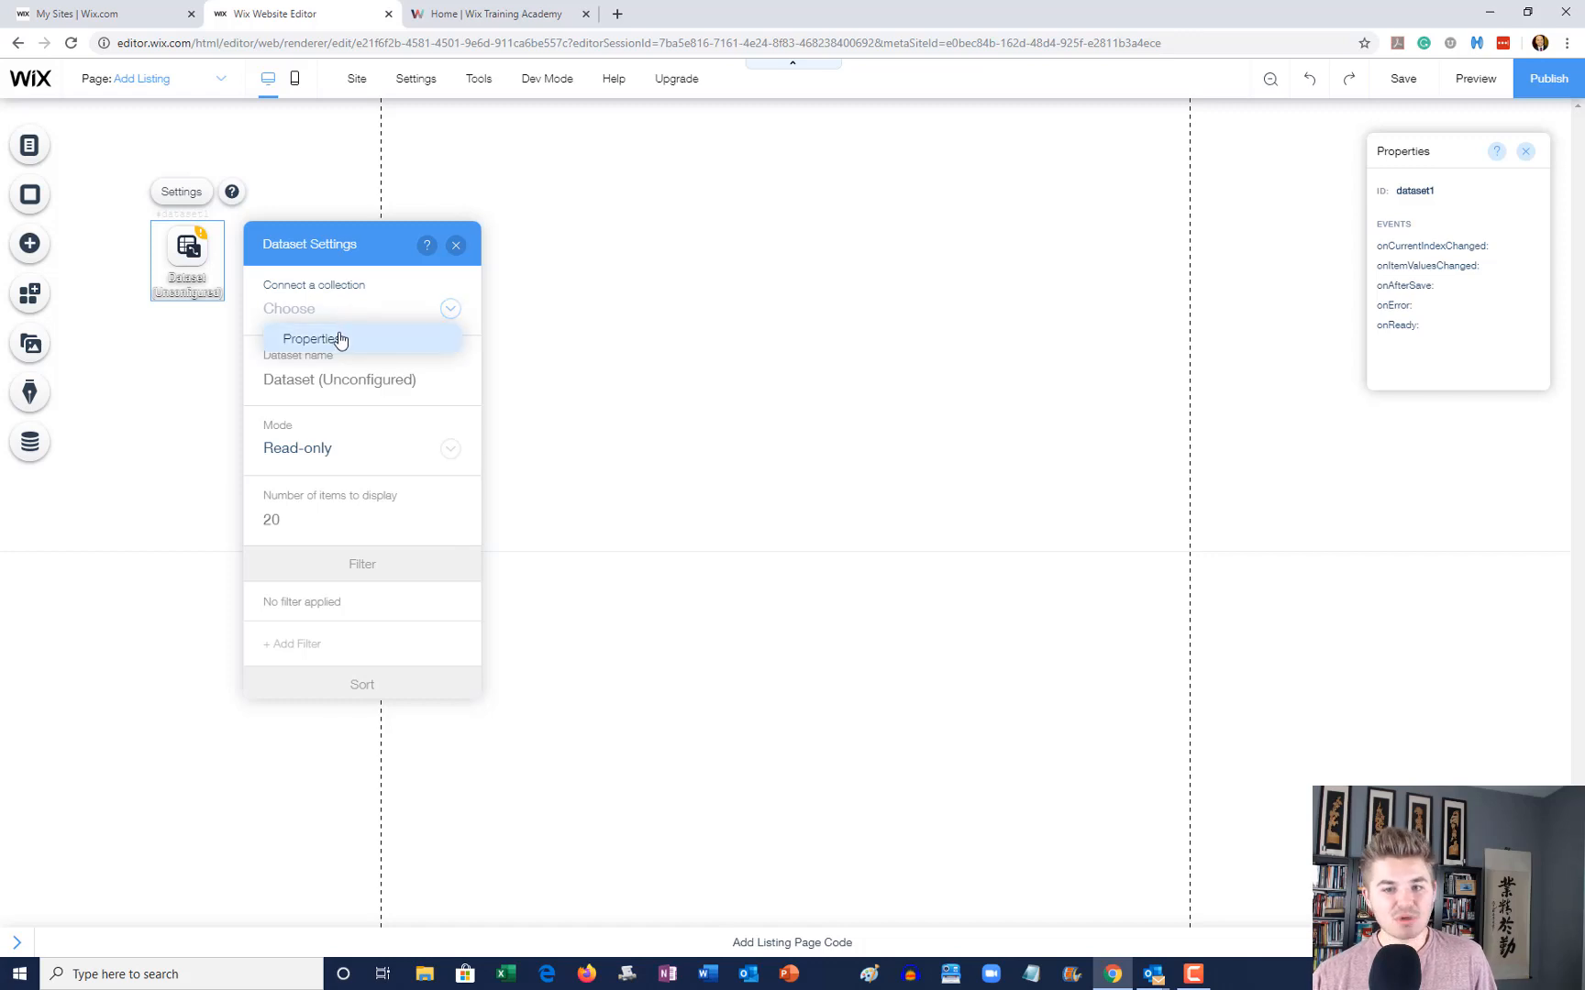
pyautogui.click(339, 338)
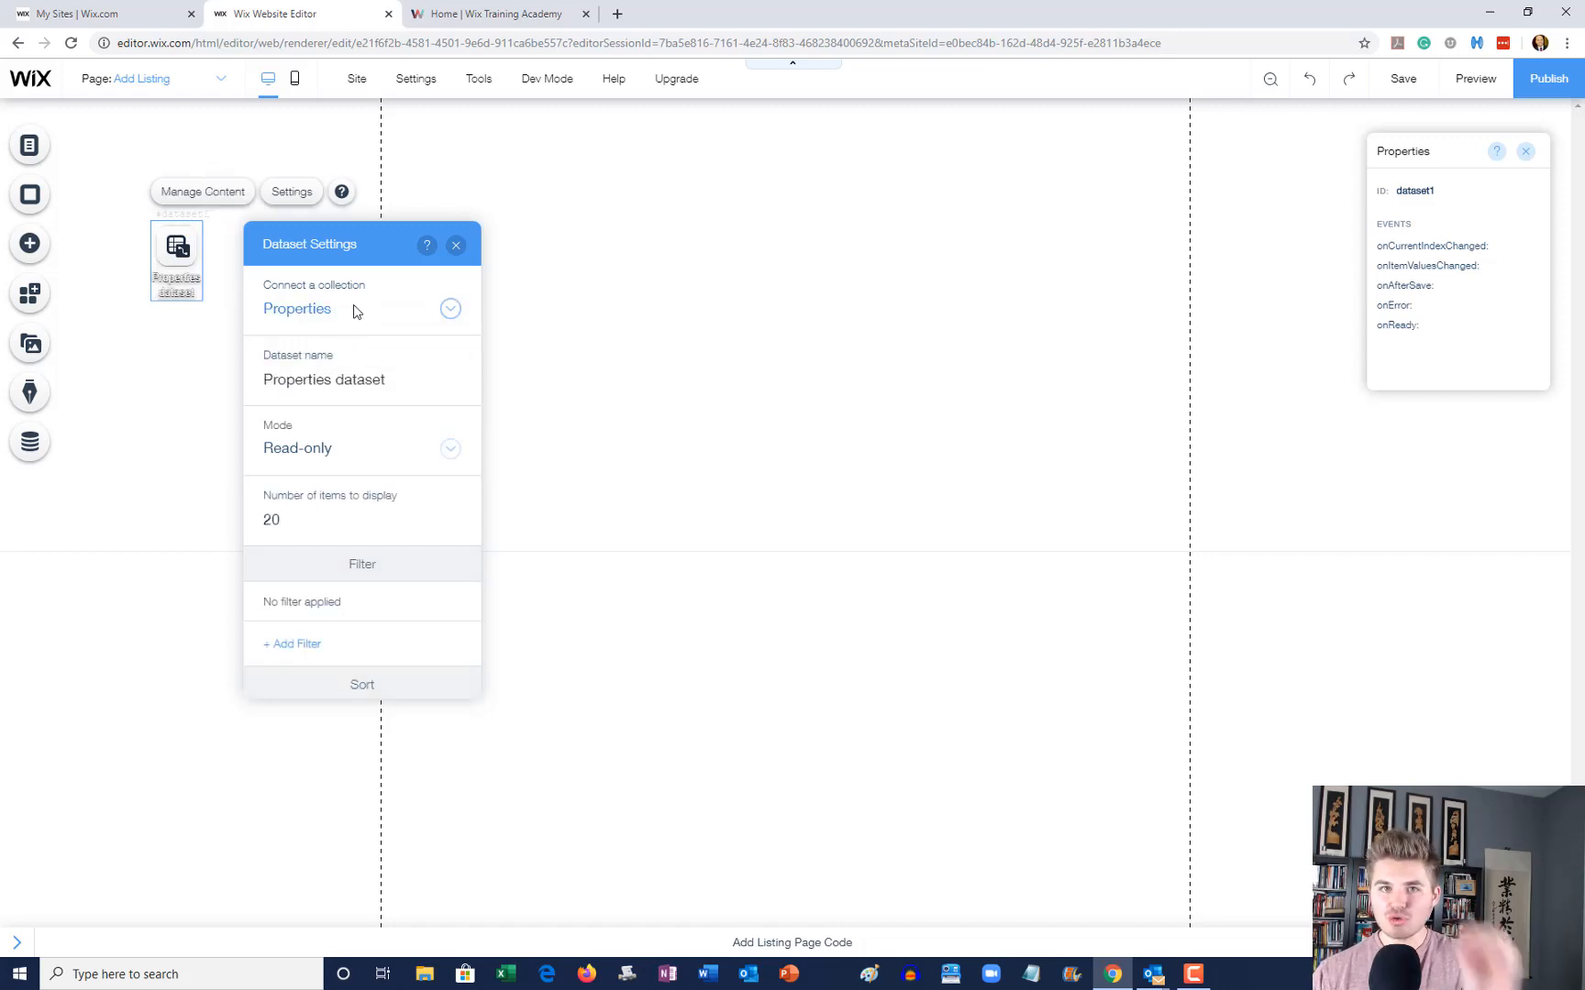
pyautogui.click(361, 458)
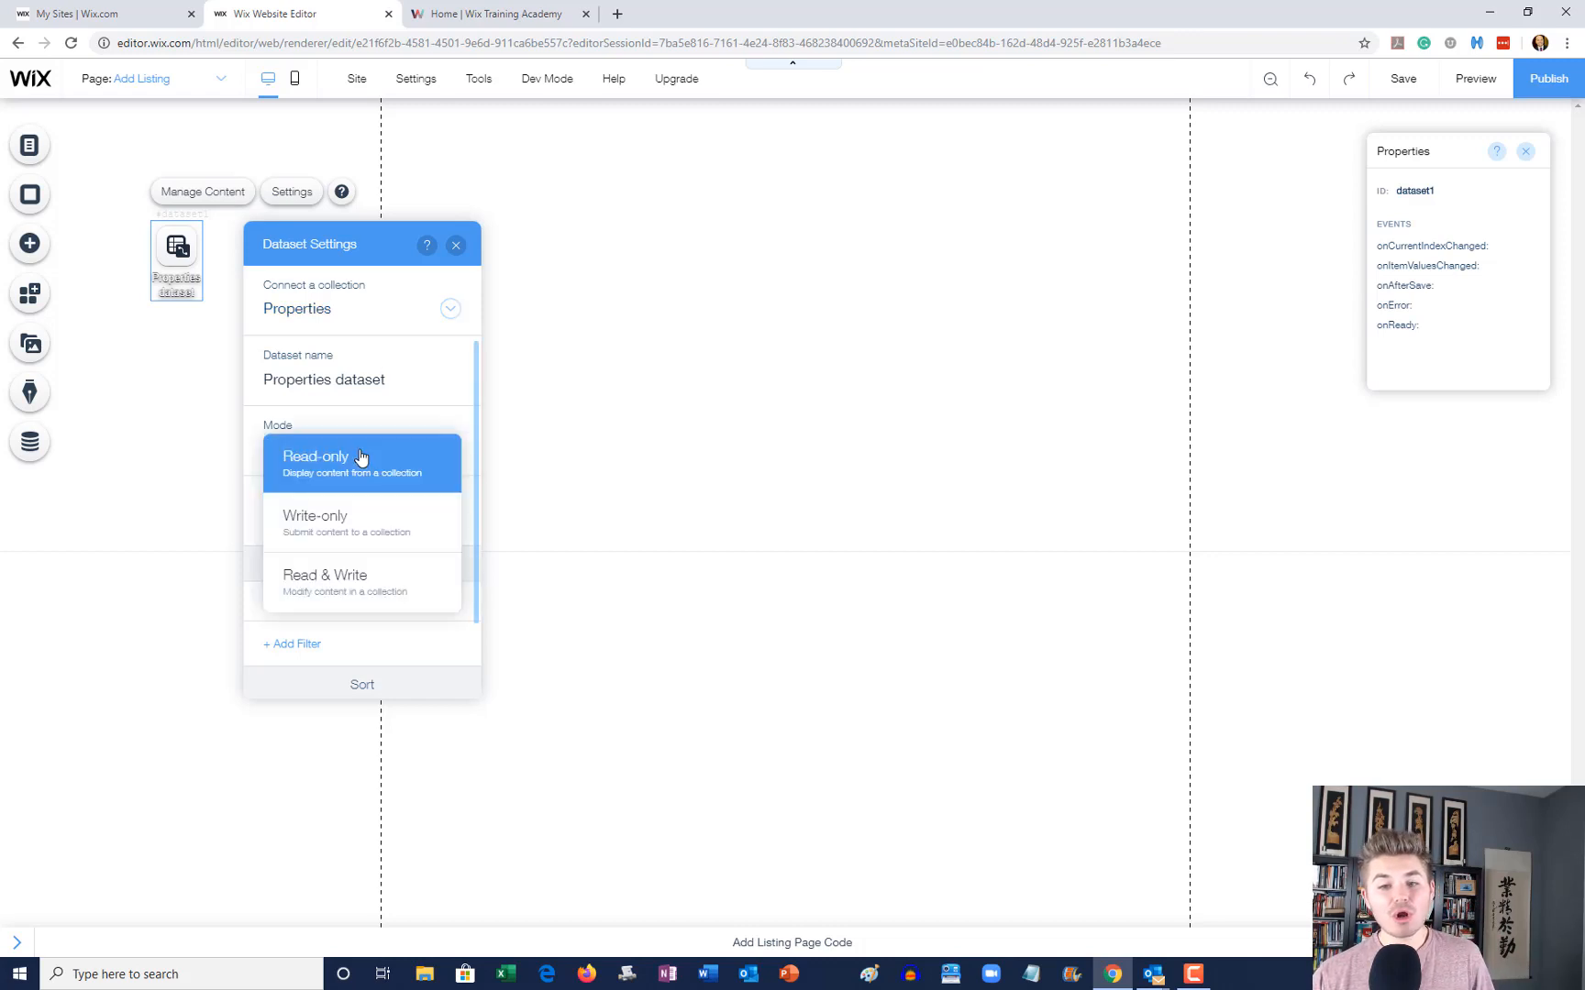
pyautogui.click(362, 520)
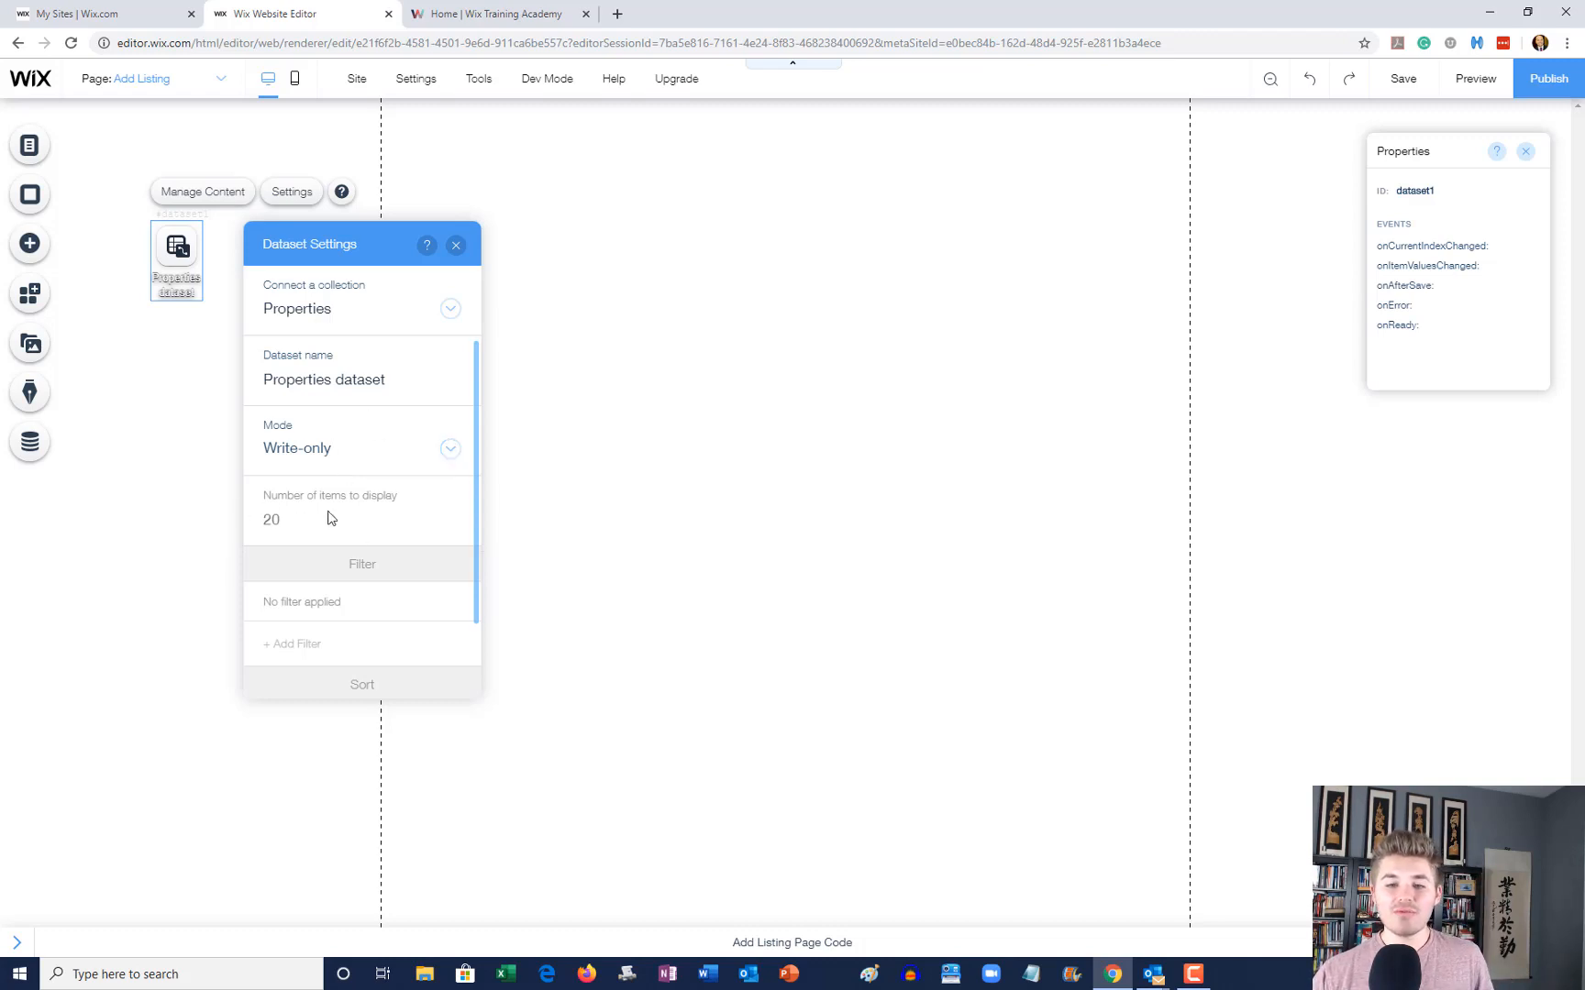
pyautogui.scroll(-2, 333, 566)
pyautogui.scroll(2, 325, 532)
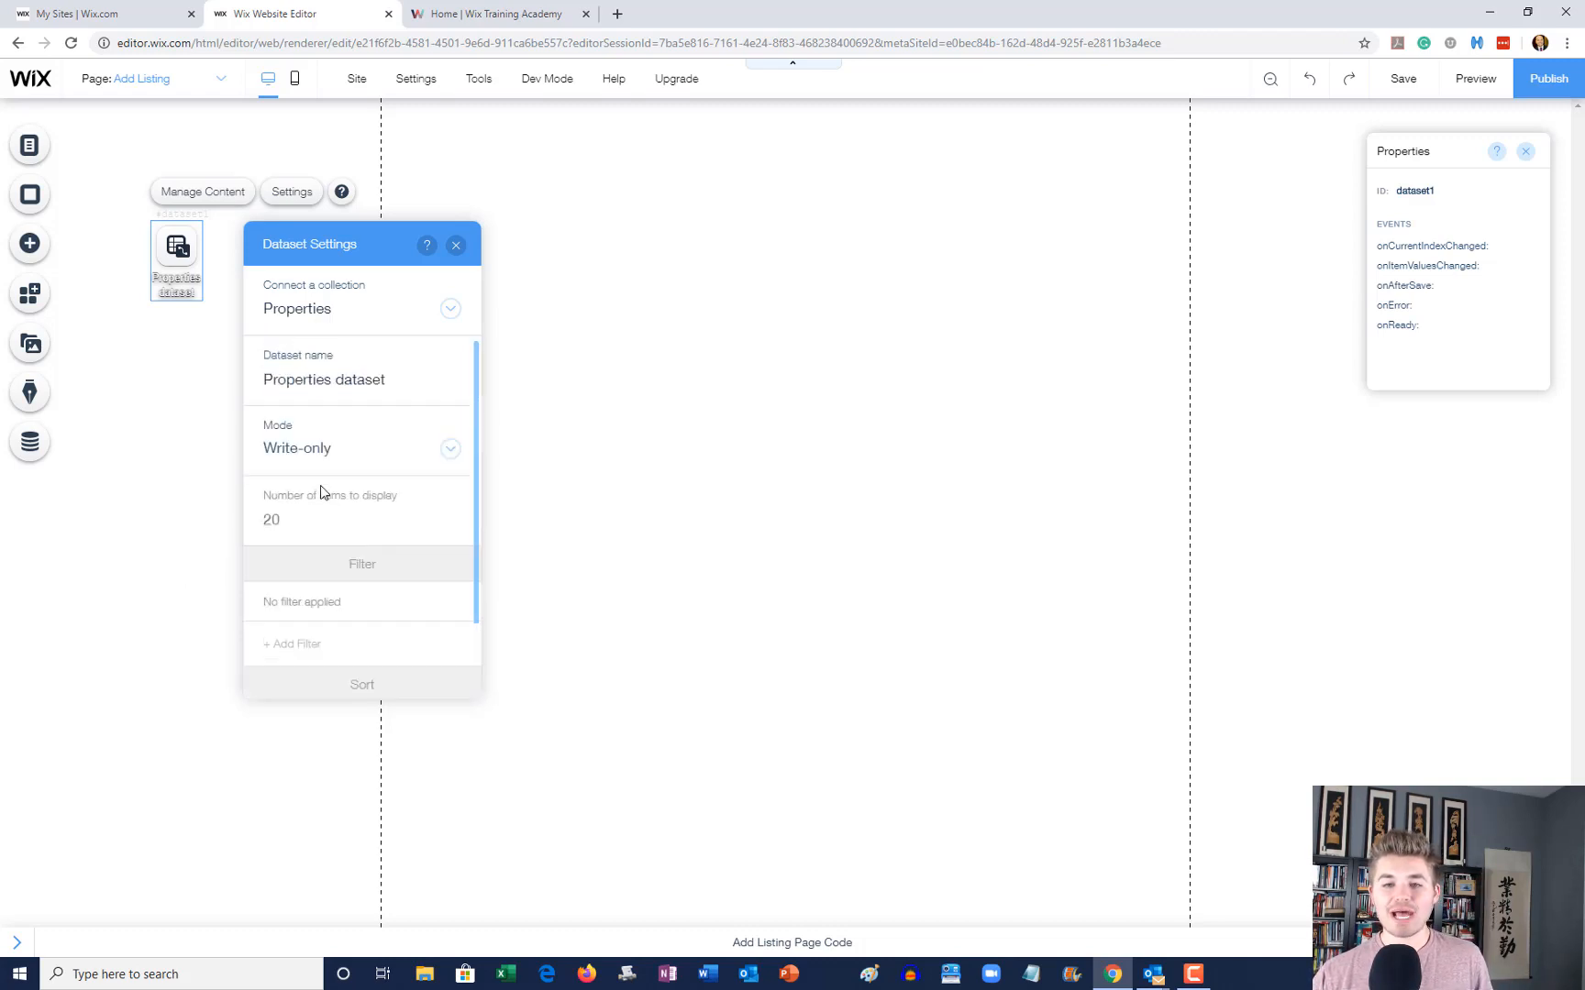
pyautogui.click(455, 245)
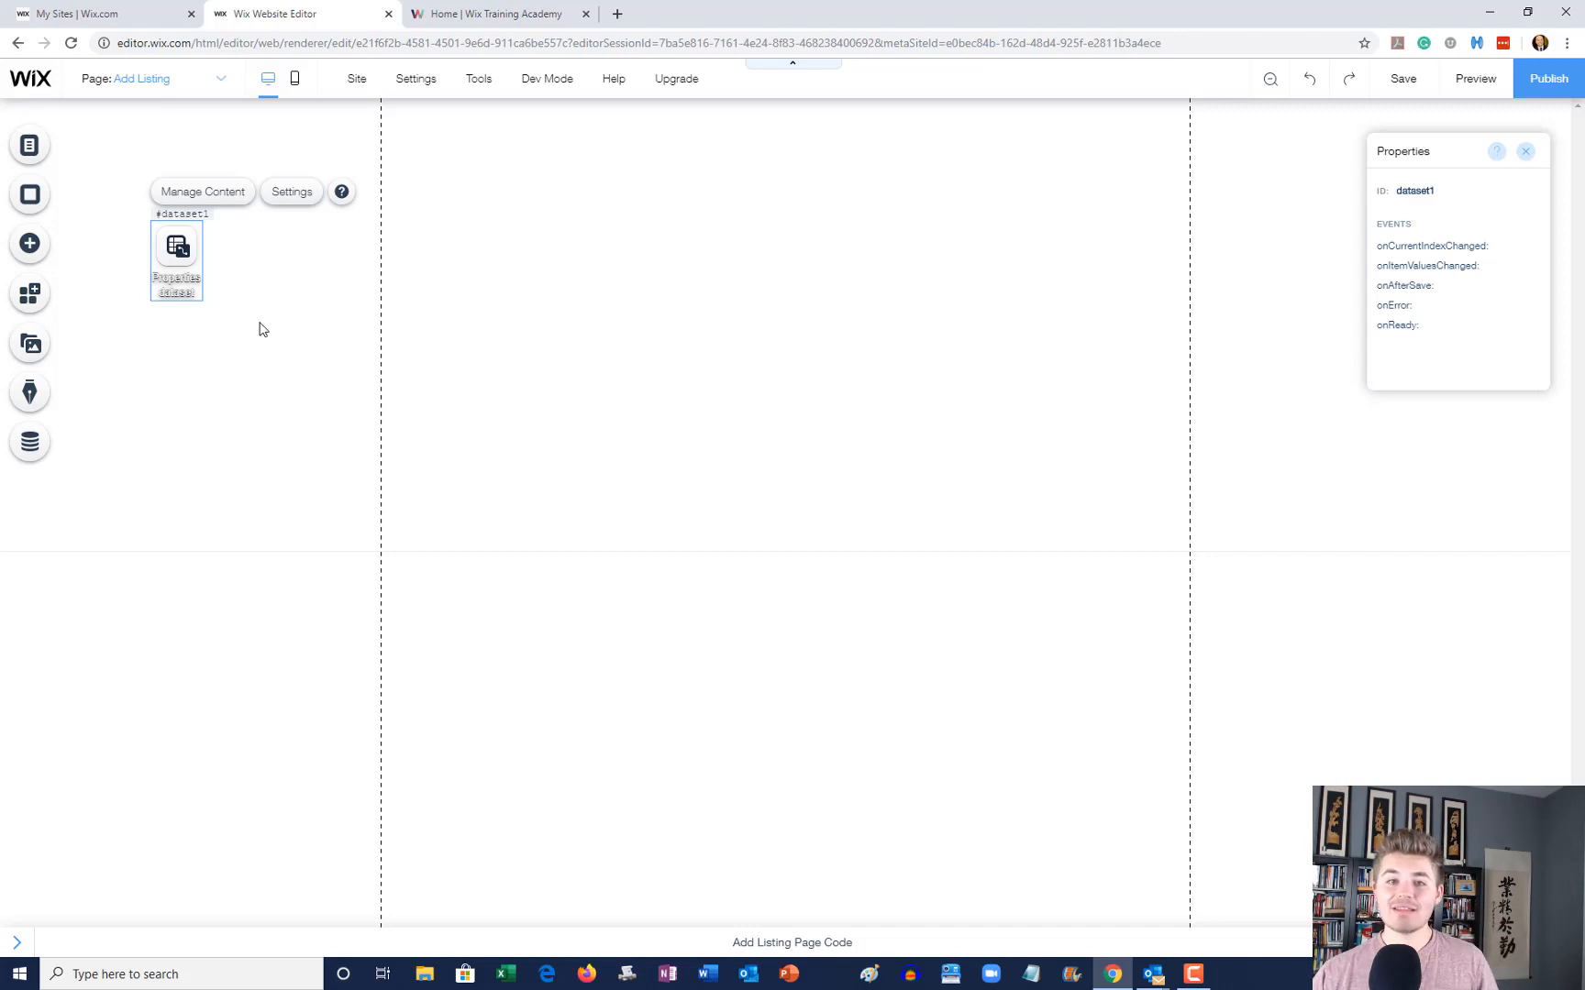
# Step: Review the fields of the Properties collection to determine which inputs the listing form needs
pyautogui.click(29, 445)
pyautogui.click(400, 201)
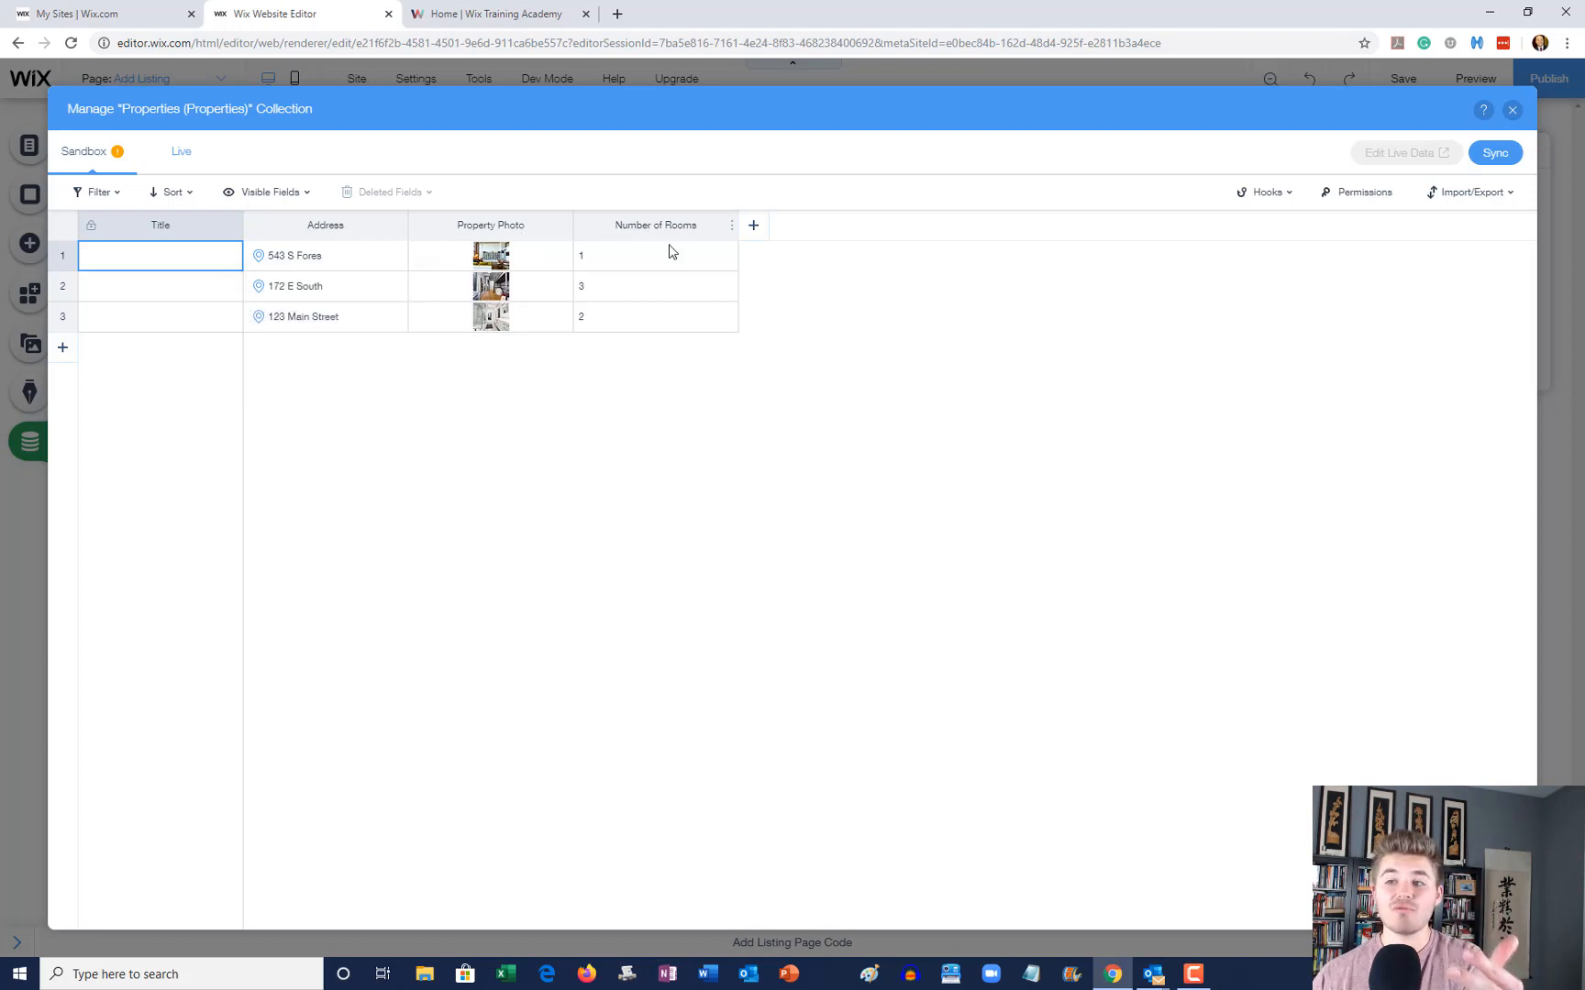
pyautogui.click(1511, 110)
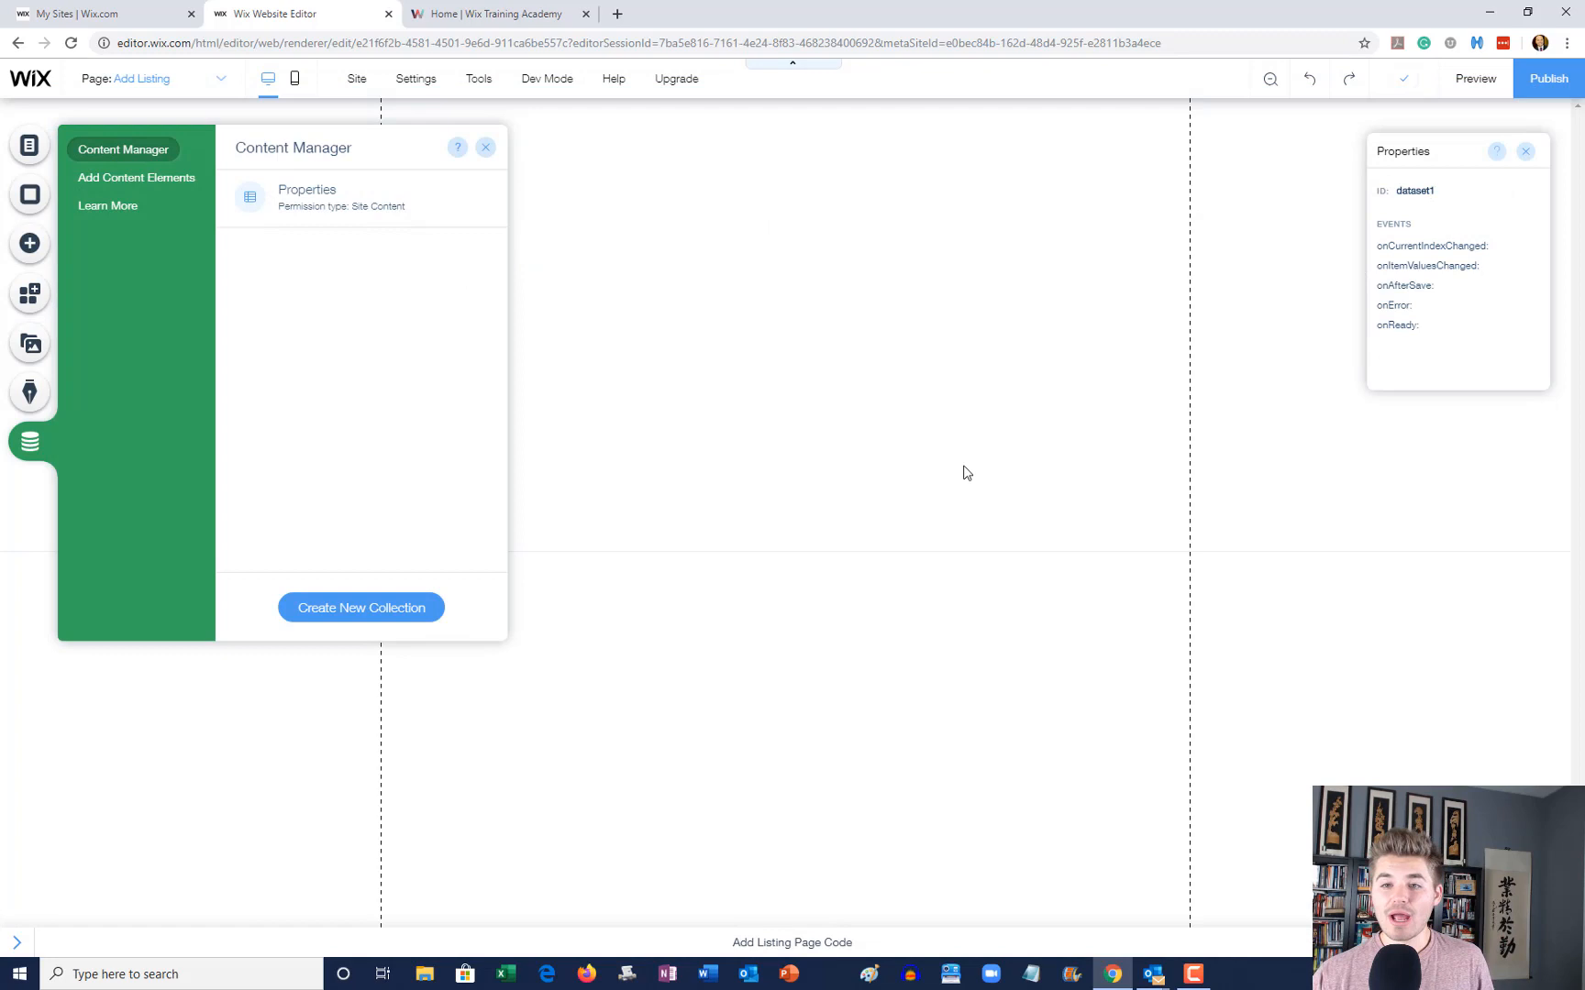
pyautogui.click(486, 147)
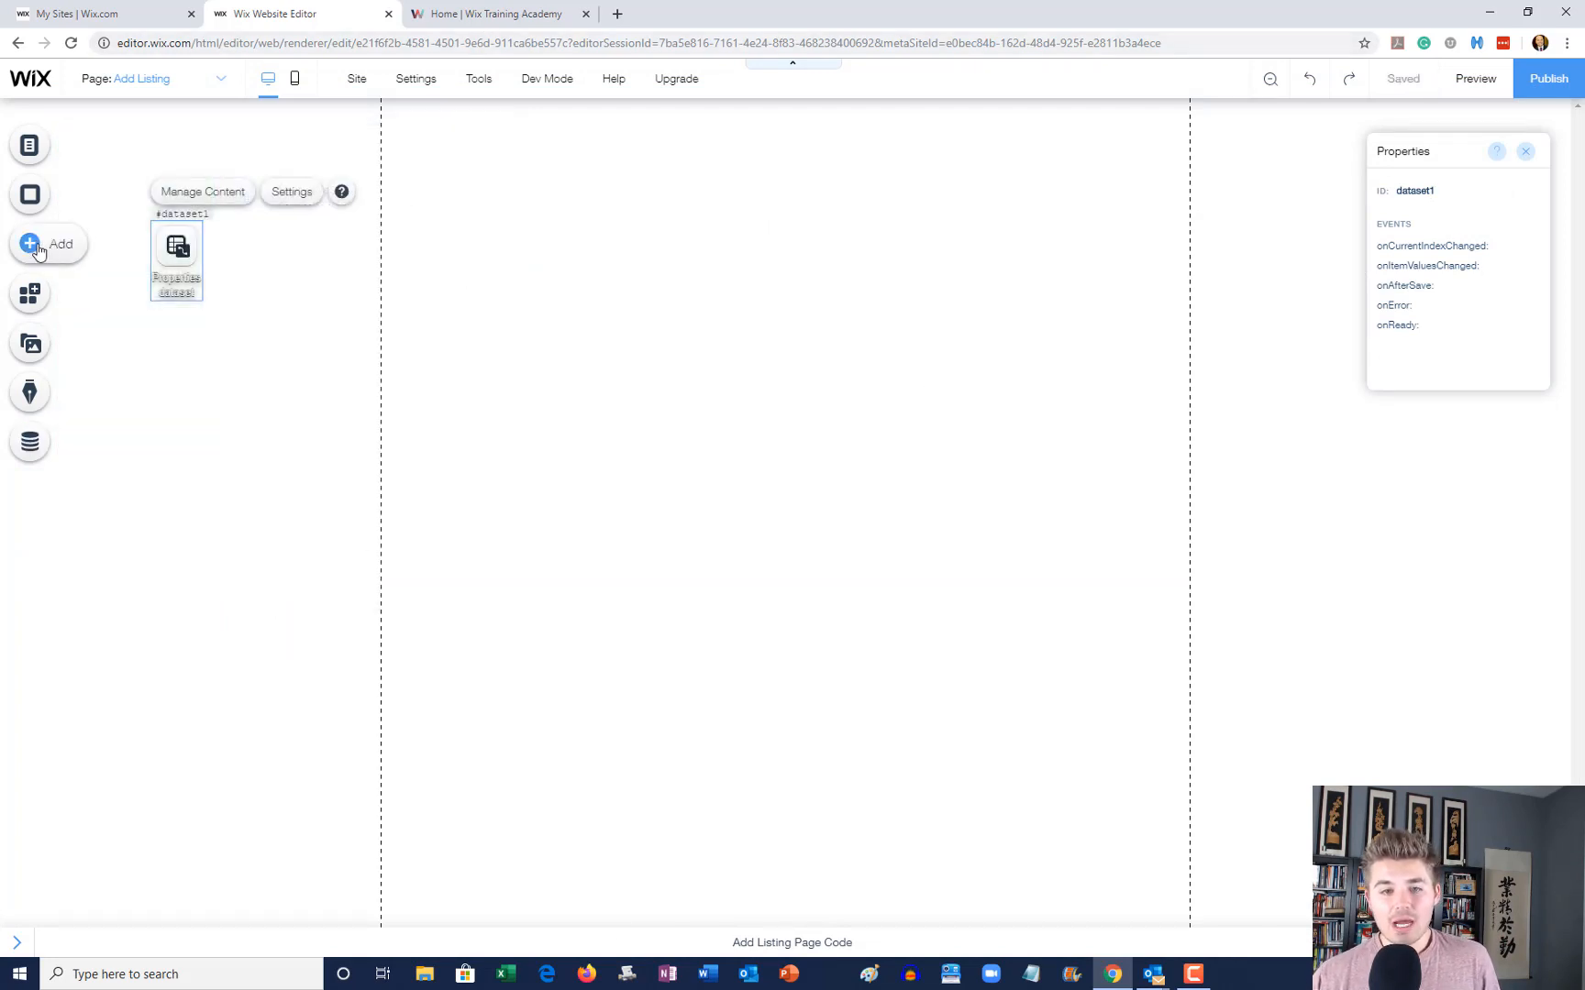
# Step: Add the light-blue outlined address input and place it centered near the top of the Add Listing page
pyautogui.click(36, 247)
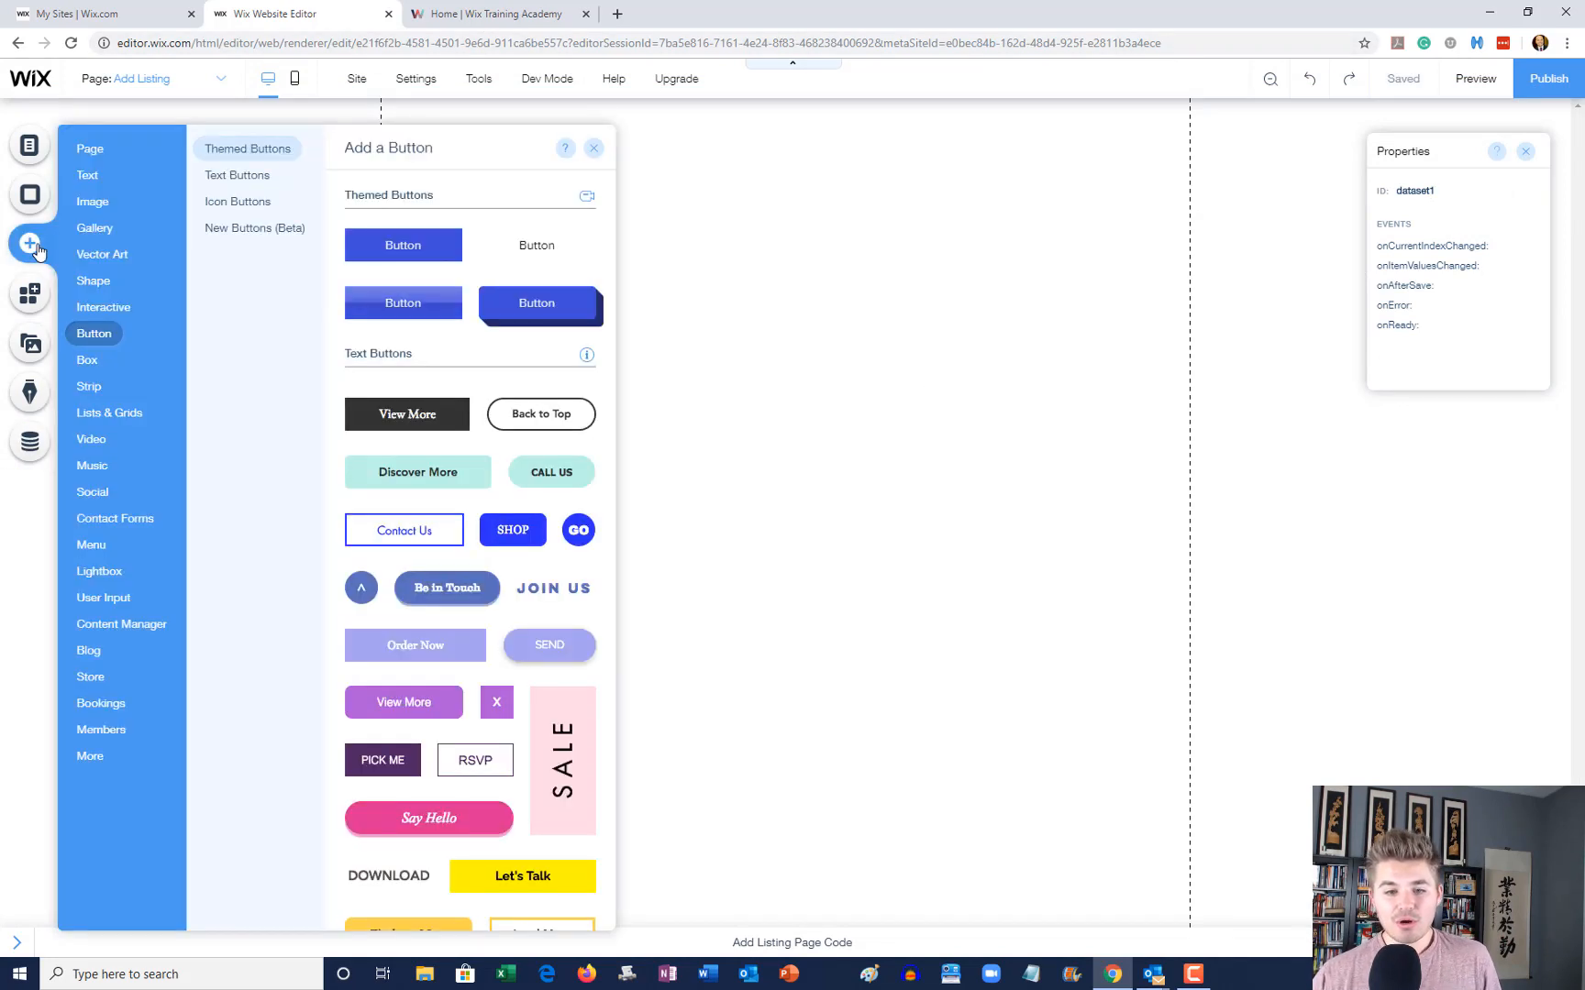
pyautogui.click(105, 597)
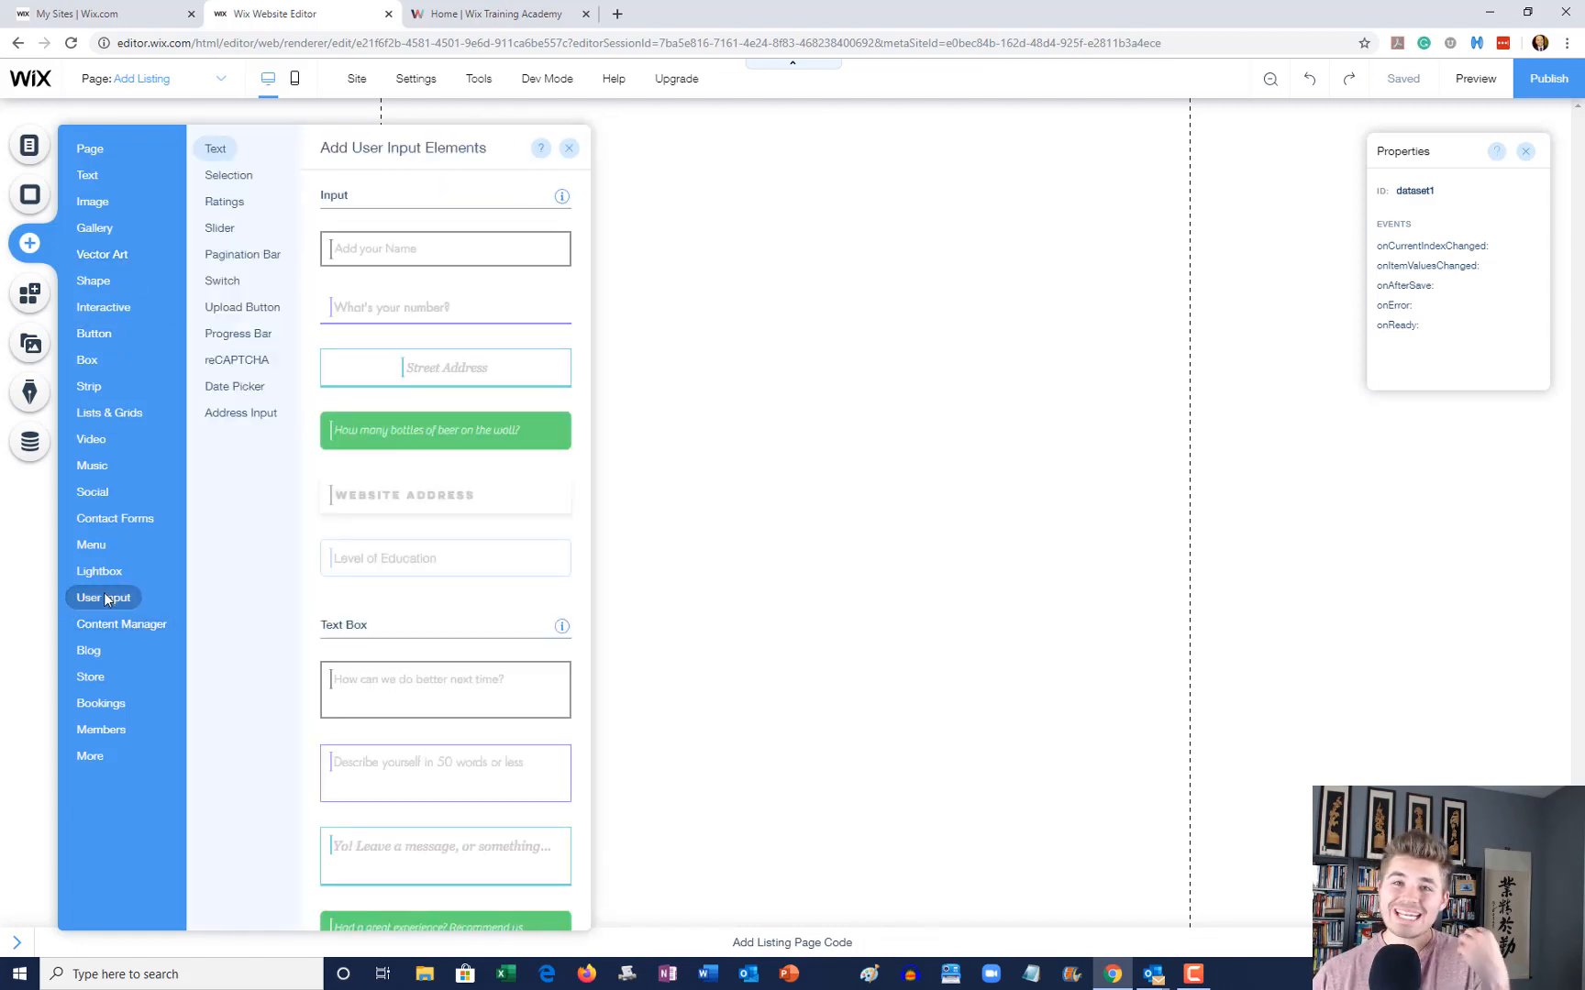
pyautogui.click(237, 419)
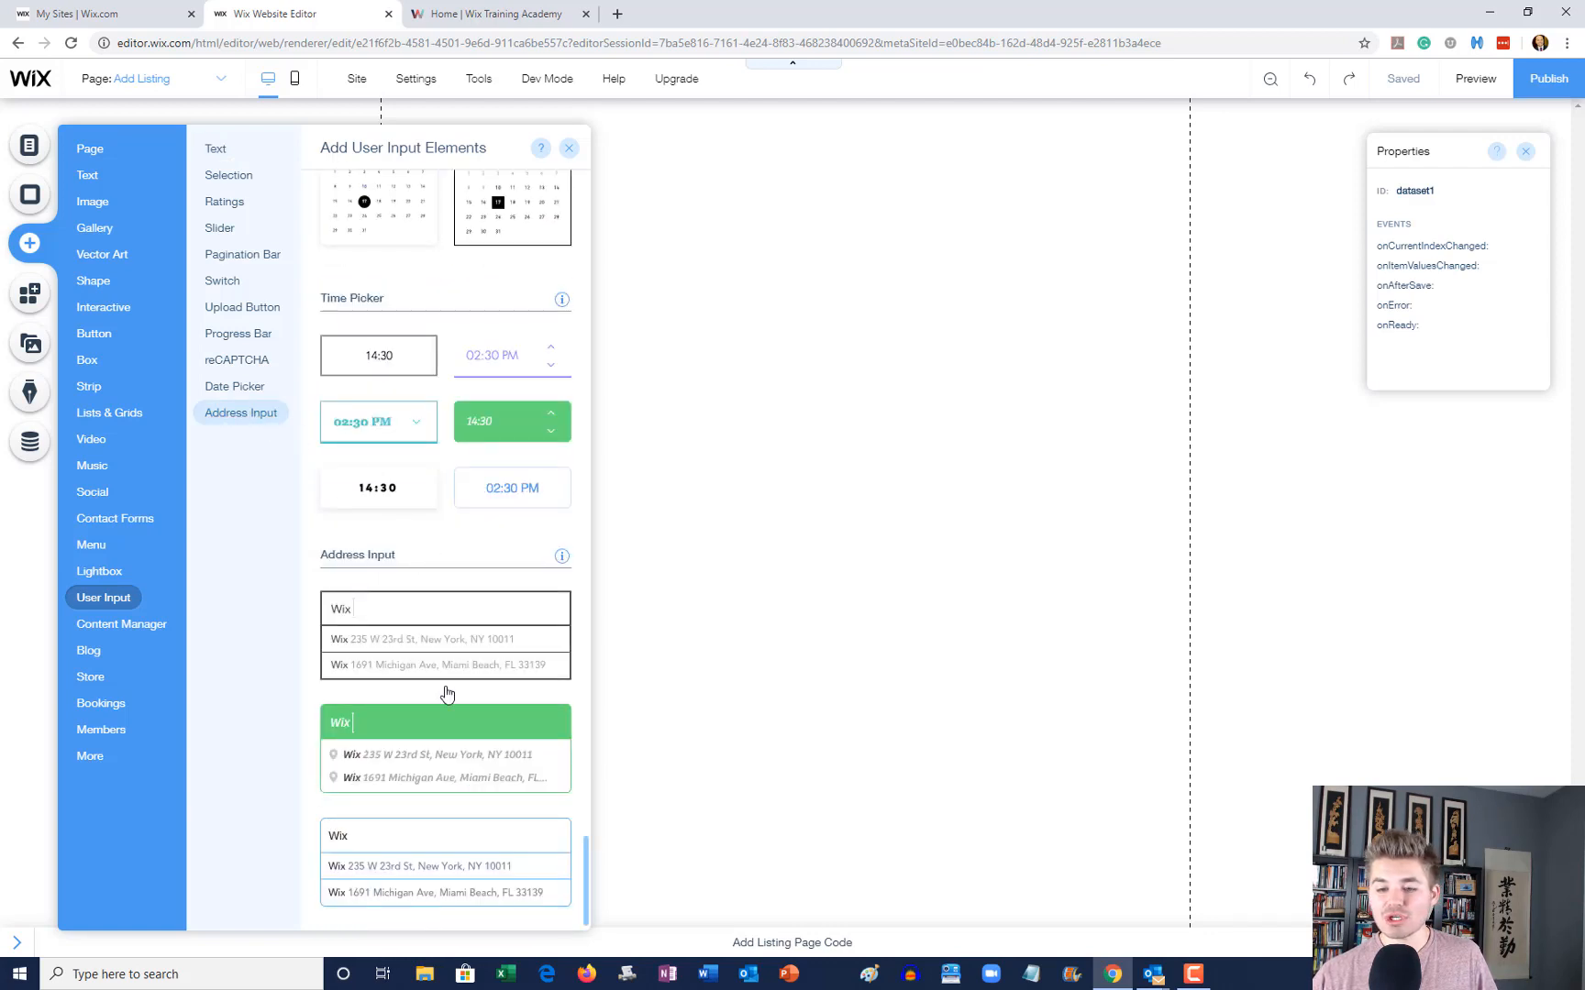
pyautogui.click(424, 862)
pyautogui.moveTo(743, 520); pyautogui.dragTo(742, 230)
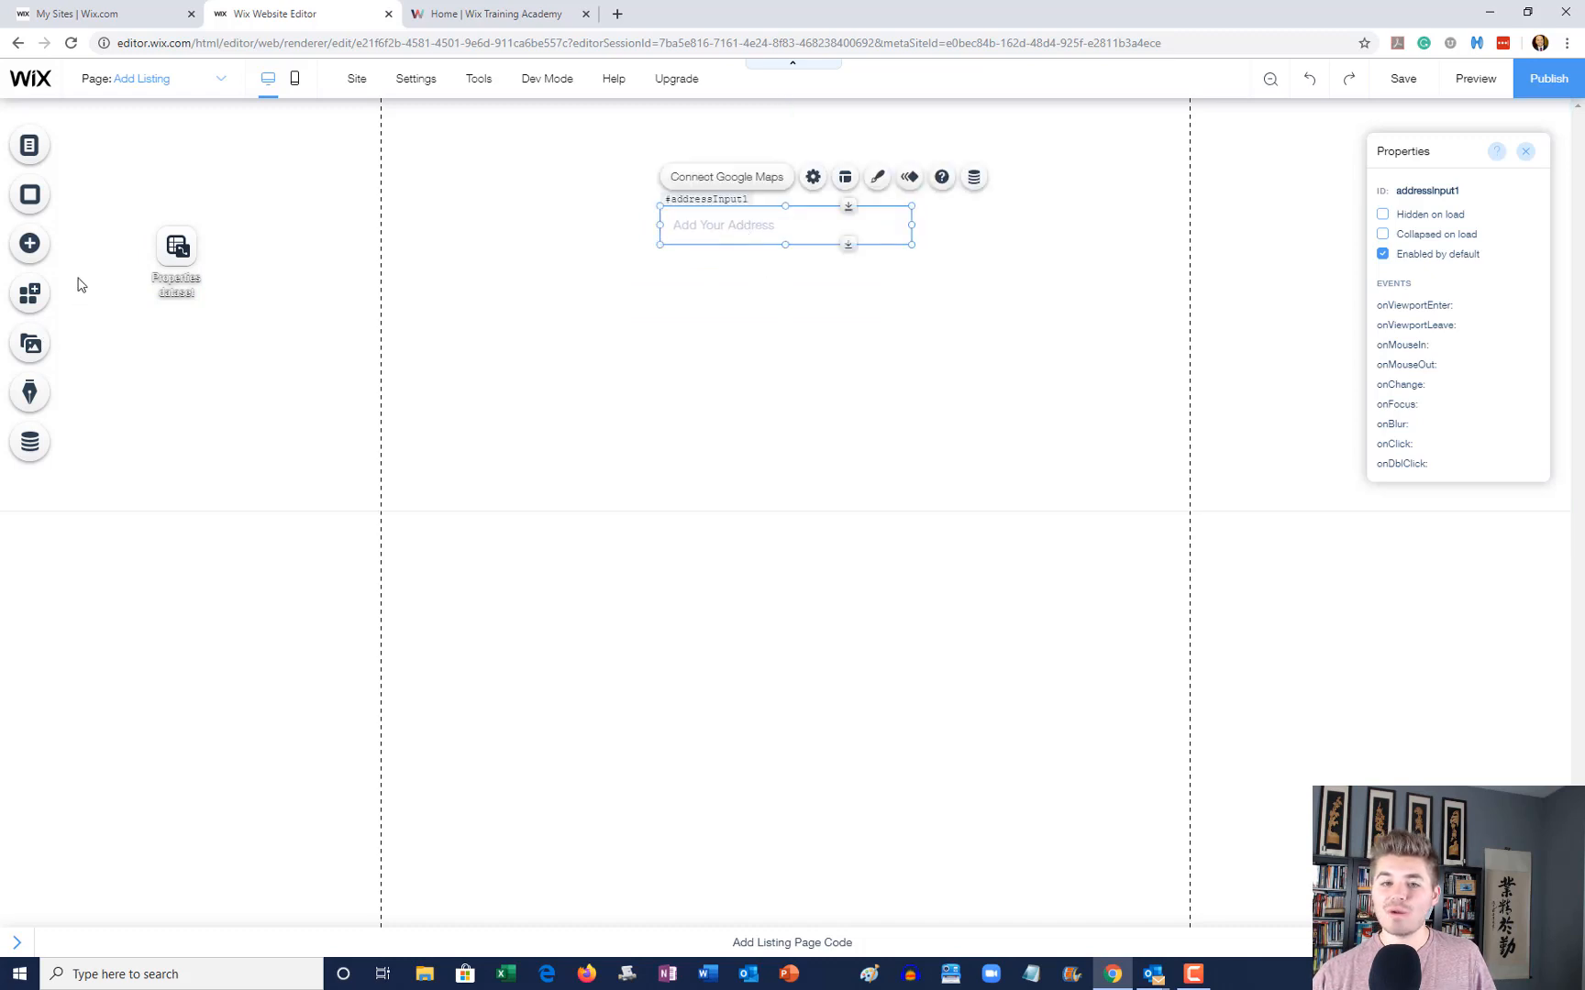
# Step: Add the white "+ UPLOAD" upload button and center it directly below the address input
pyautogui.click(30, 240)
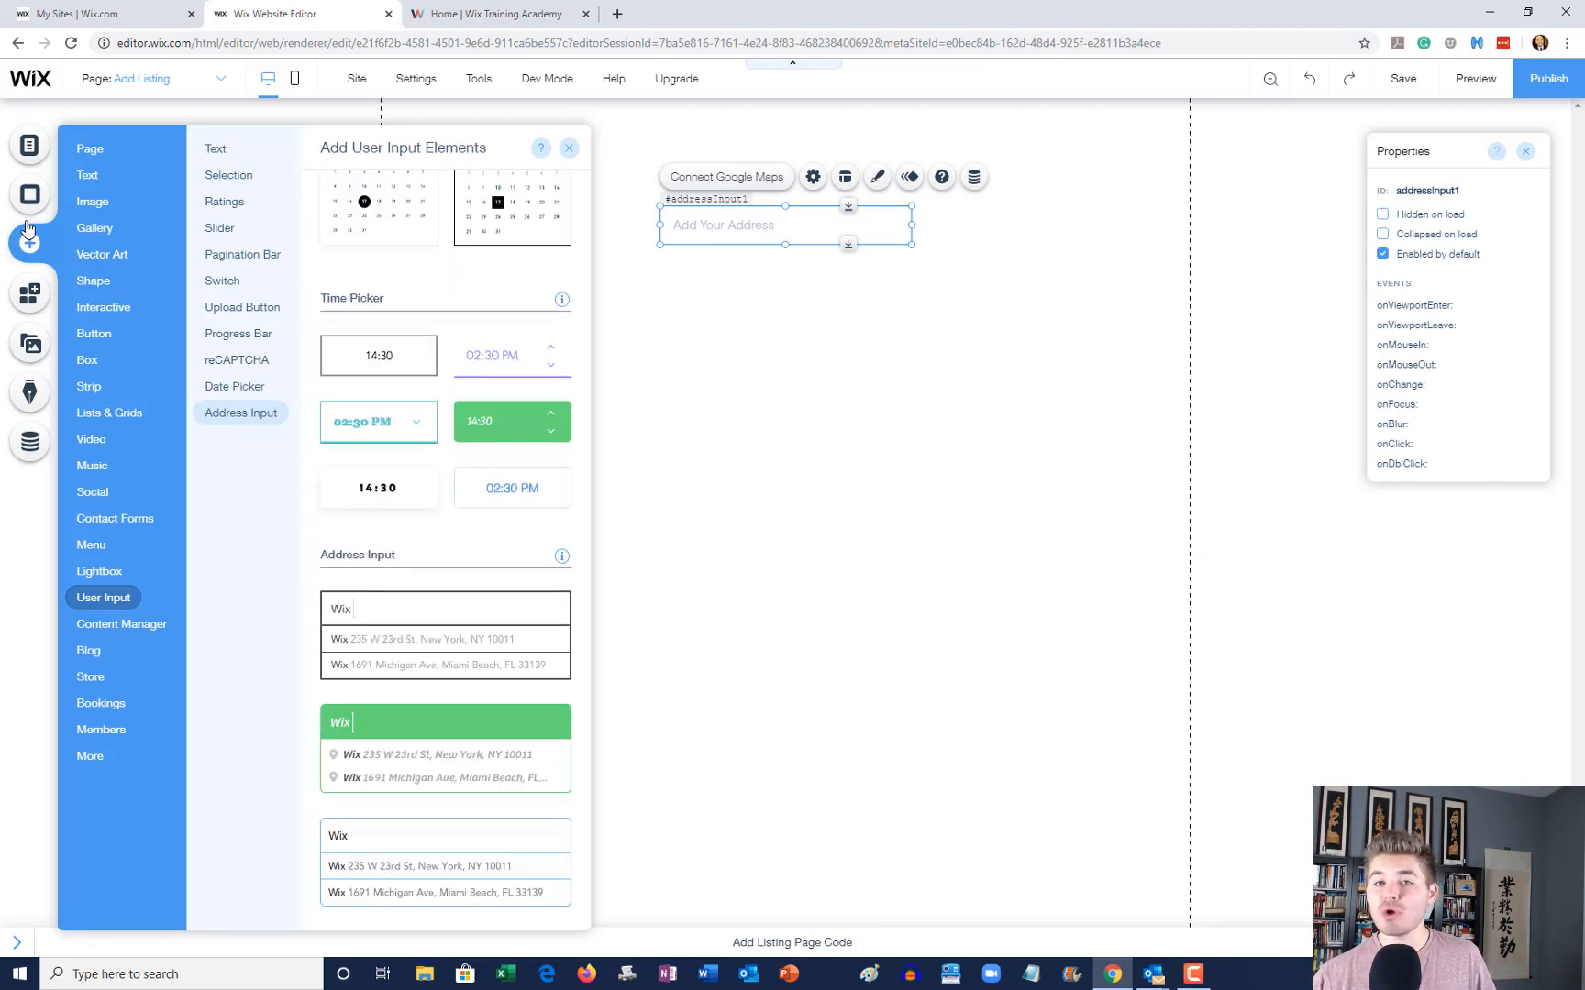
pyautogui.click(257, 311)
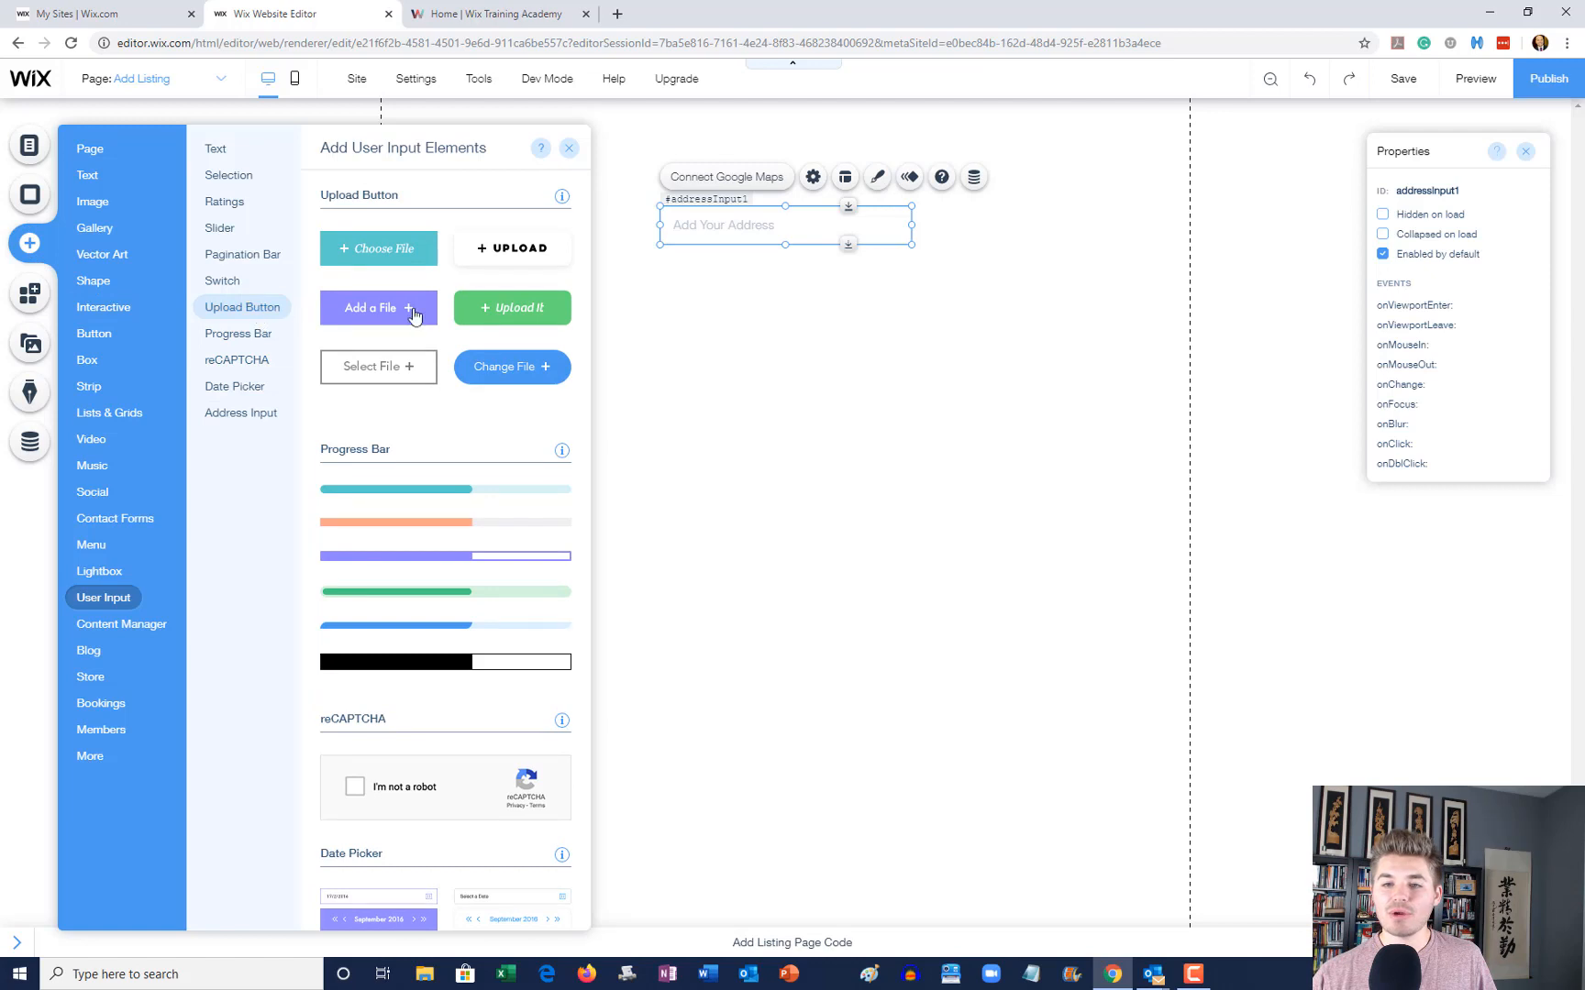
pyautogui.click(513, 248)
pyautogui.moveTo(750, 550); pyautogui.dragTo(784, 289)
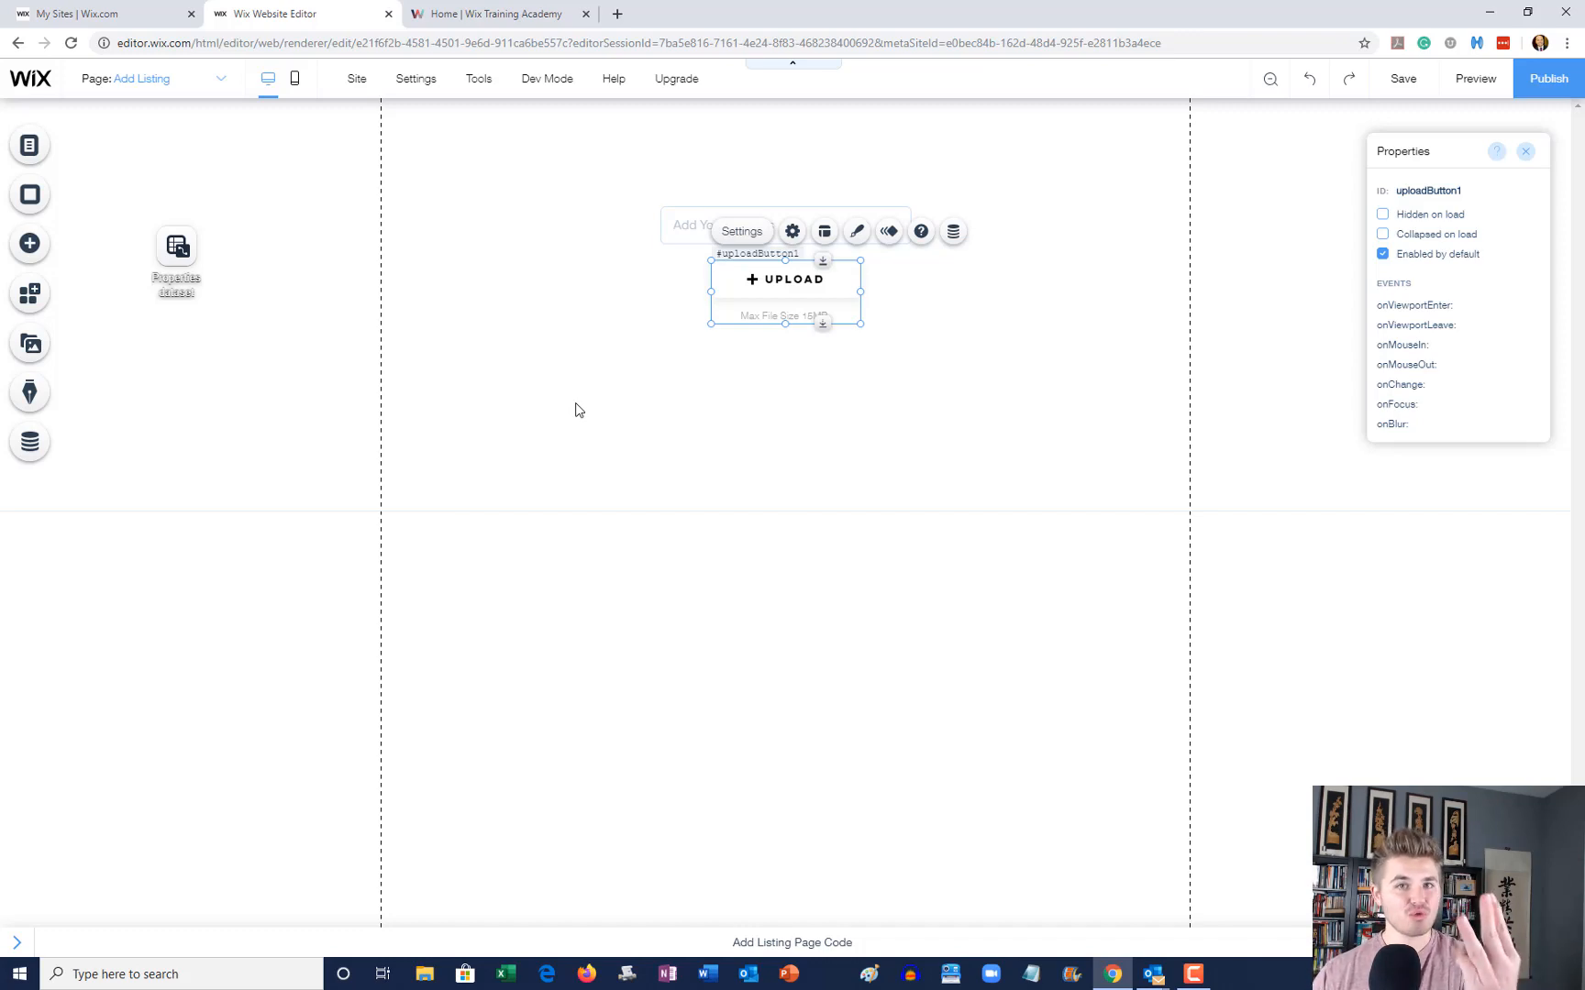
pyautogui.click(784, 406)
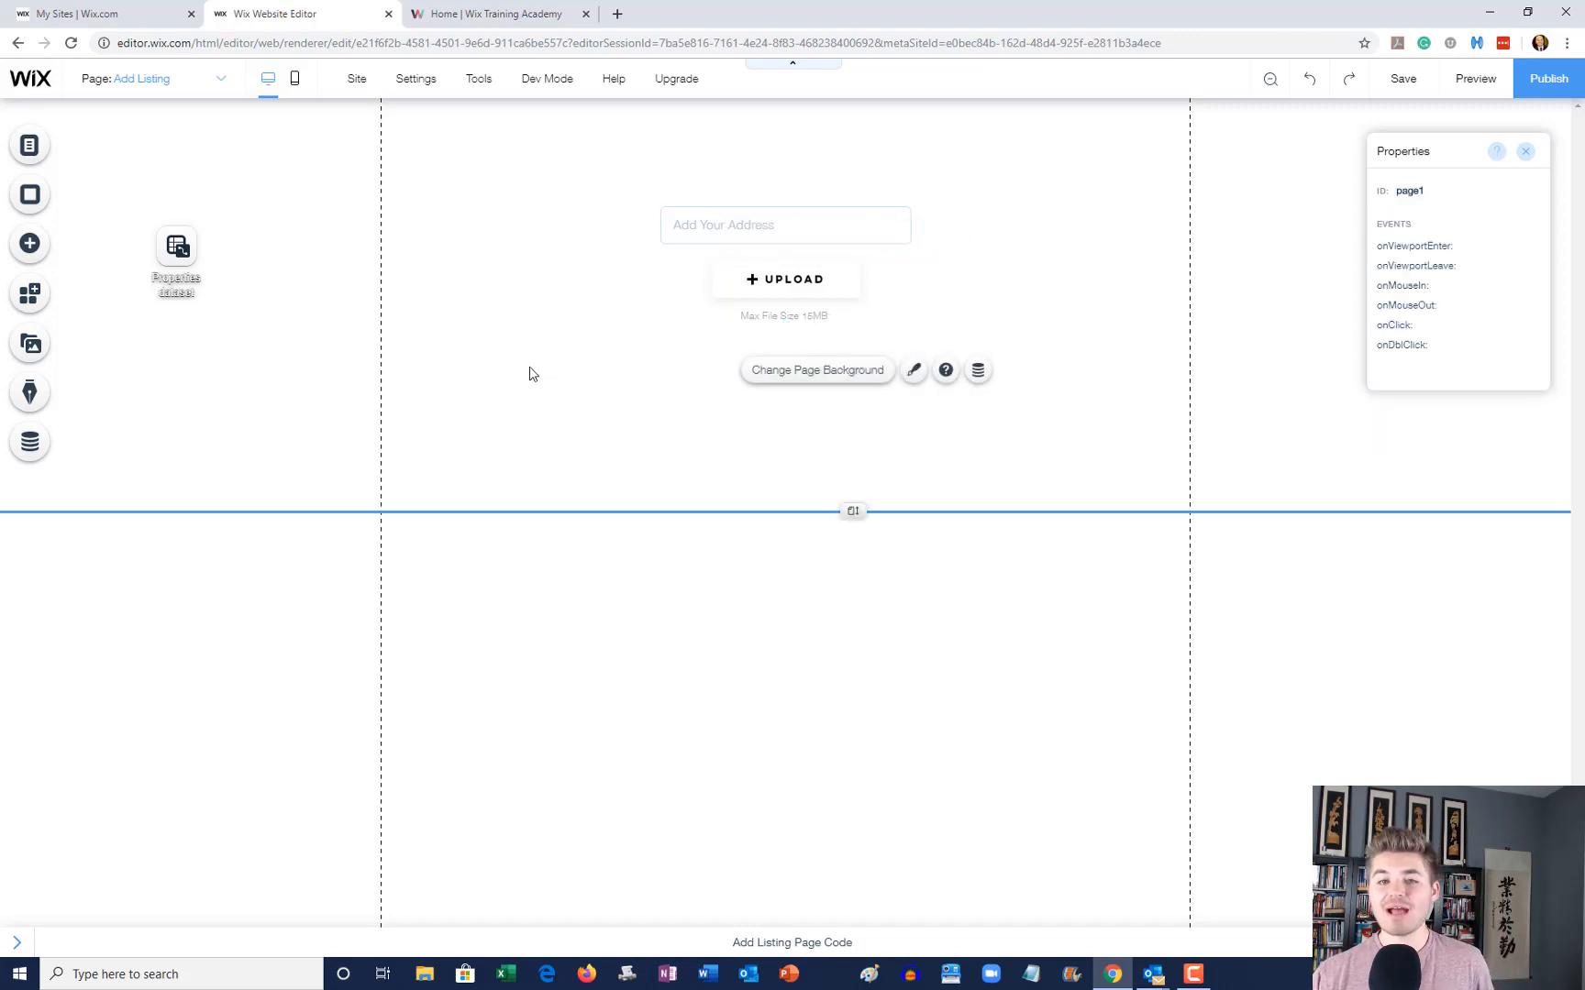
# Step: Add the "Level of Education" style text input and align it below the upload button
pyautogui.click(30, 244)
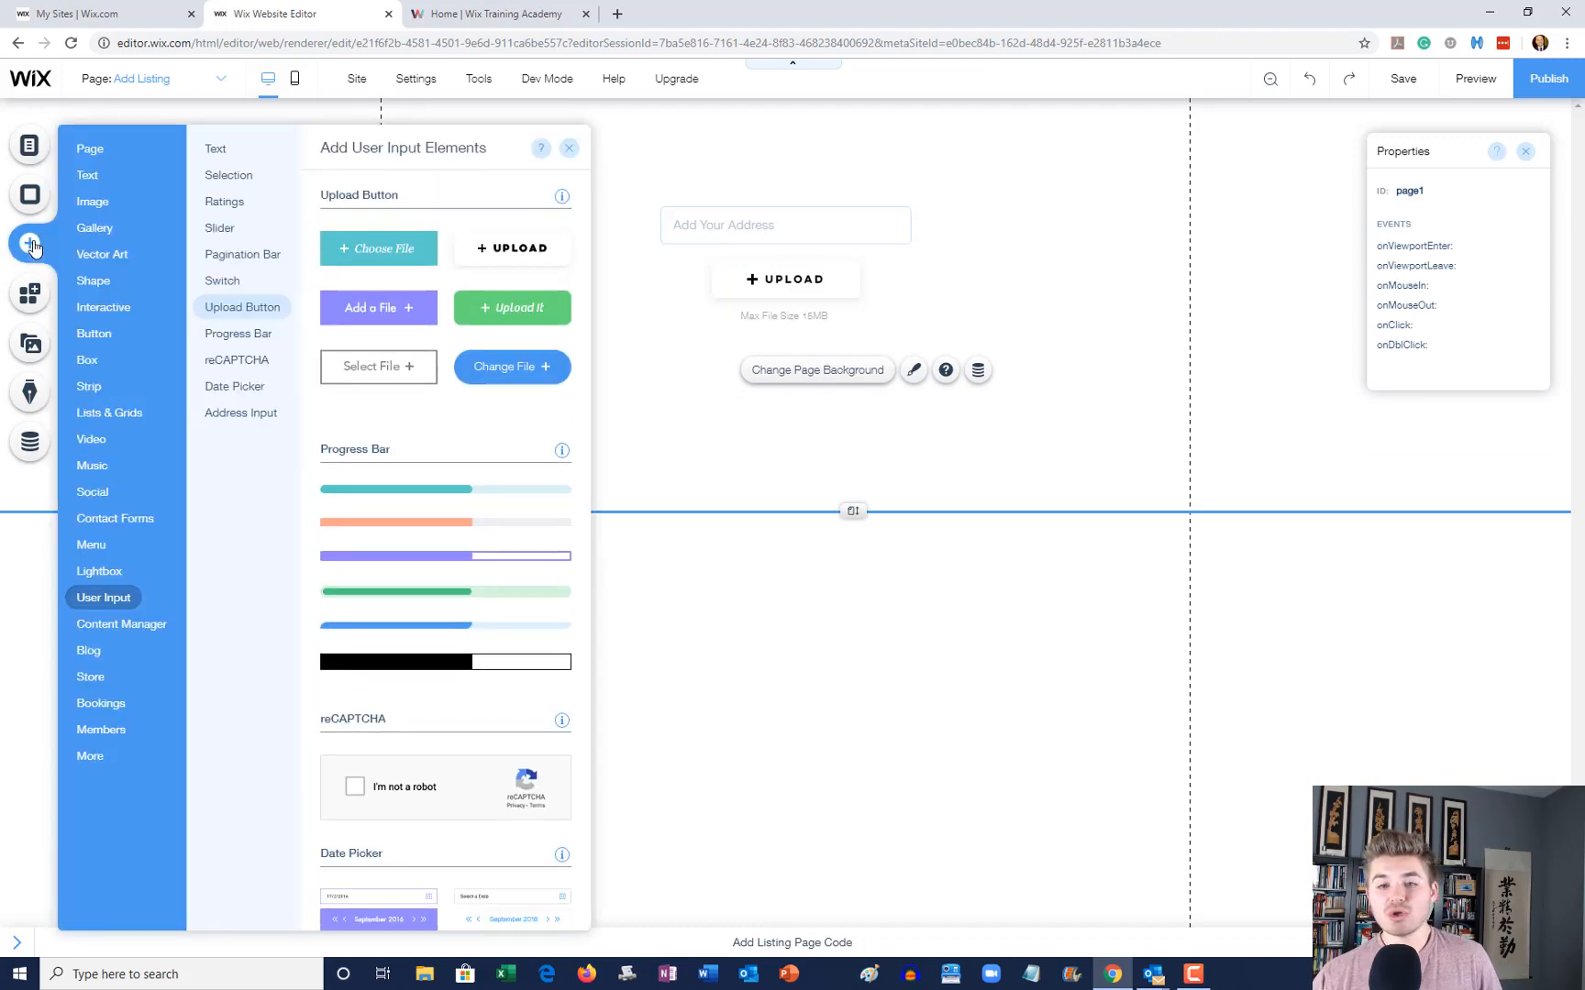
pyautogui.click(102, 254)
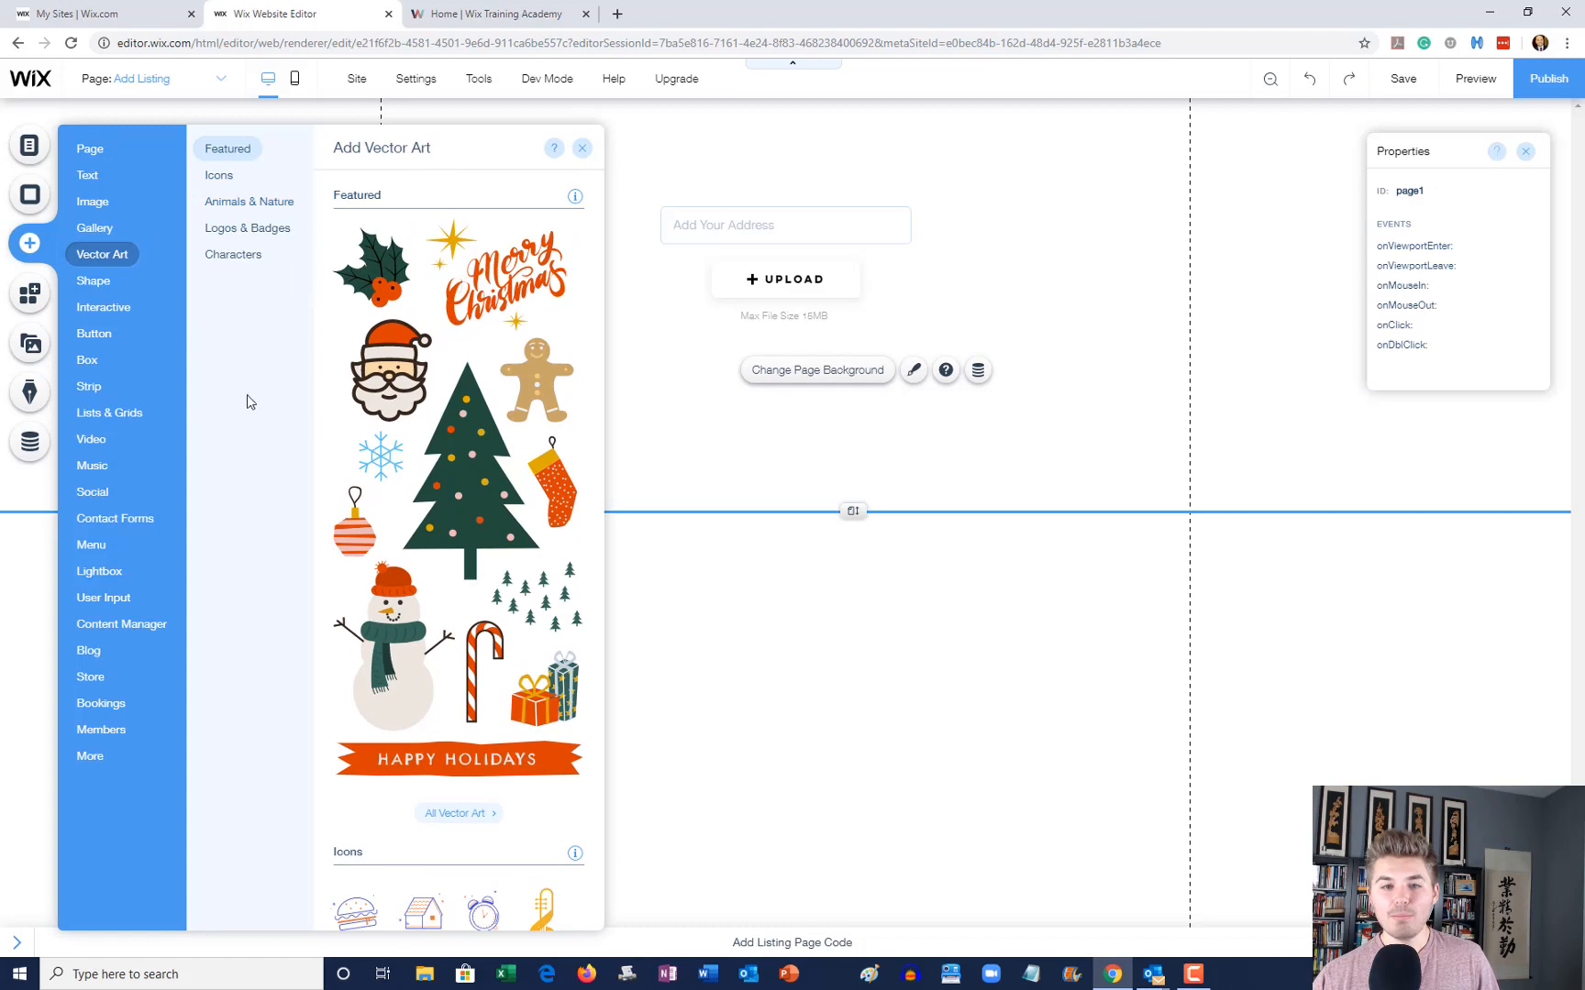
pyautogui.click(124, 606)
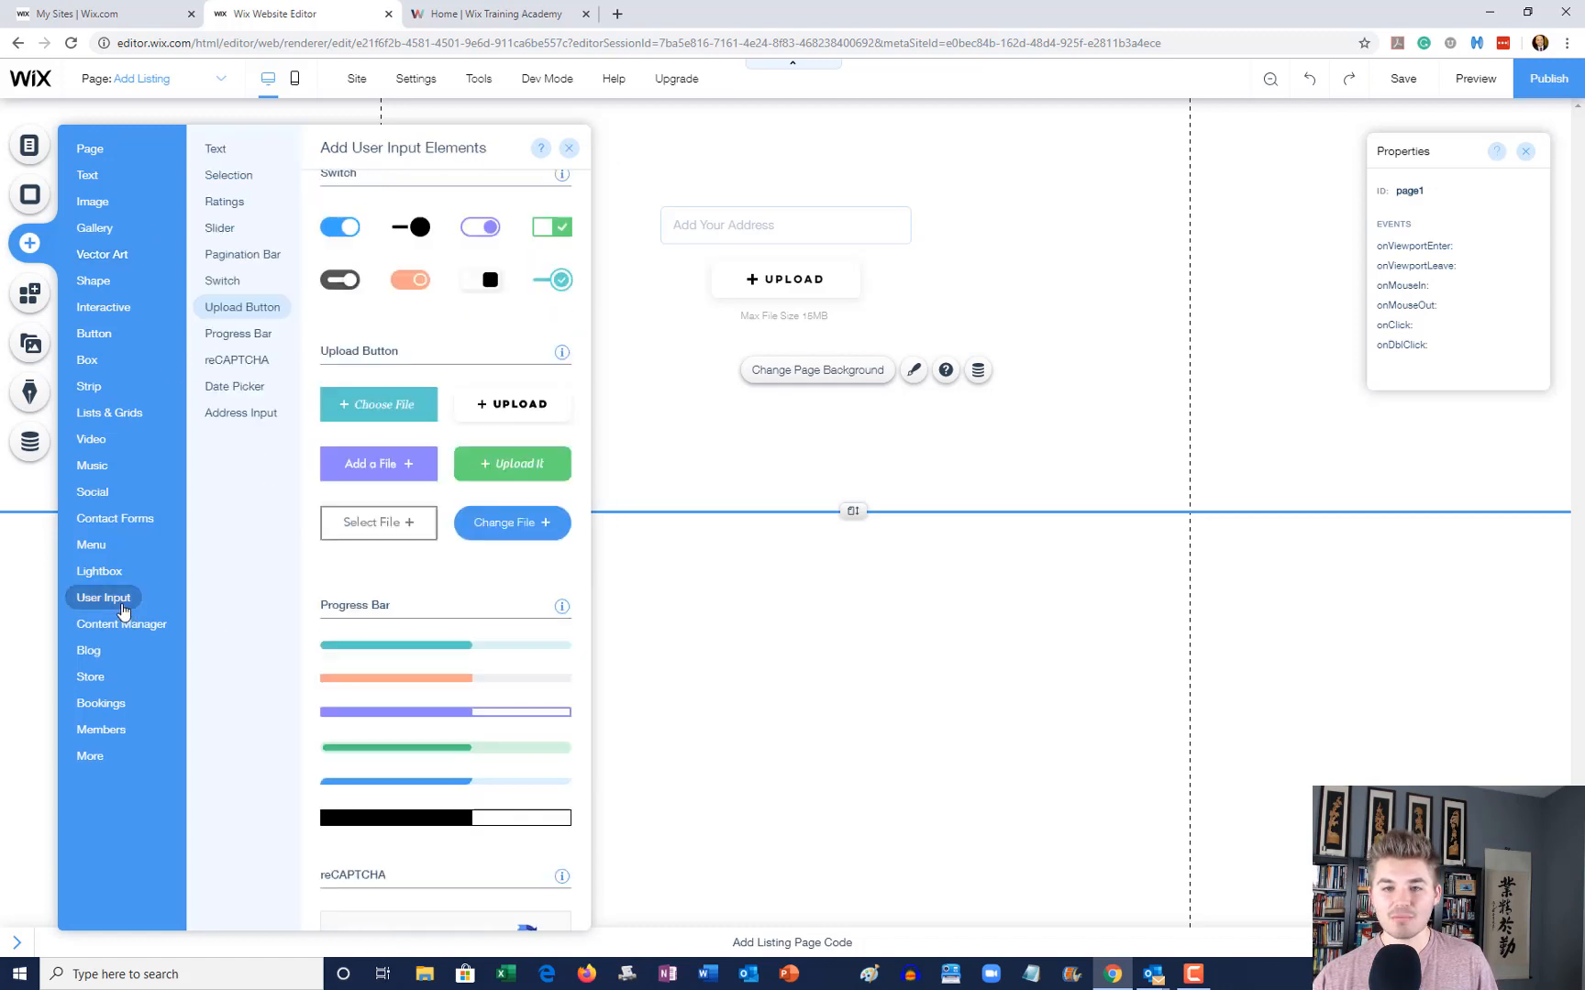
pyautogui.click(220, 150)
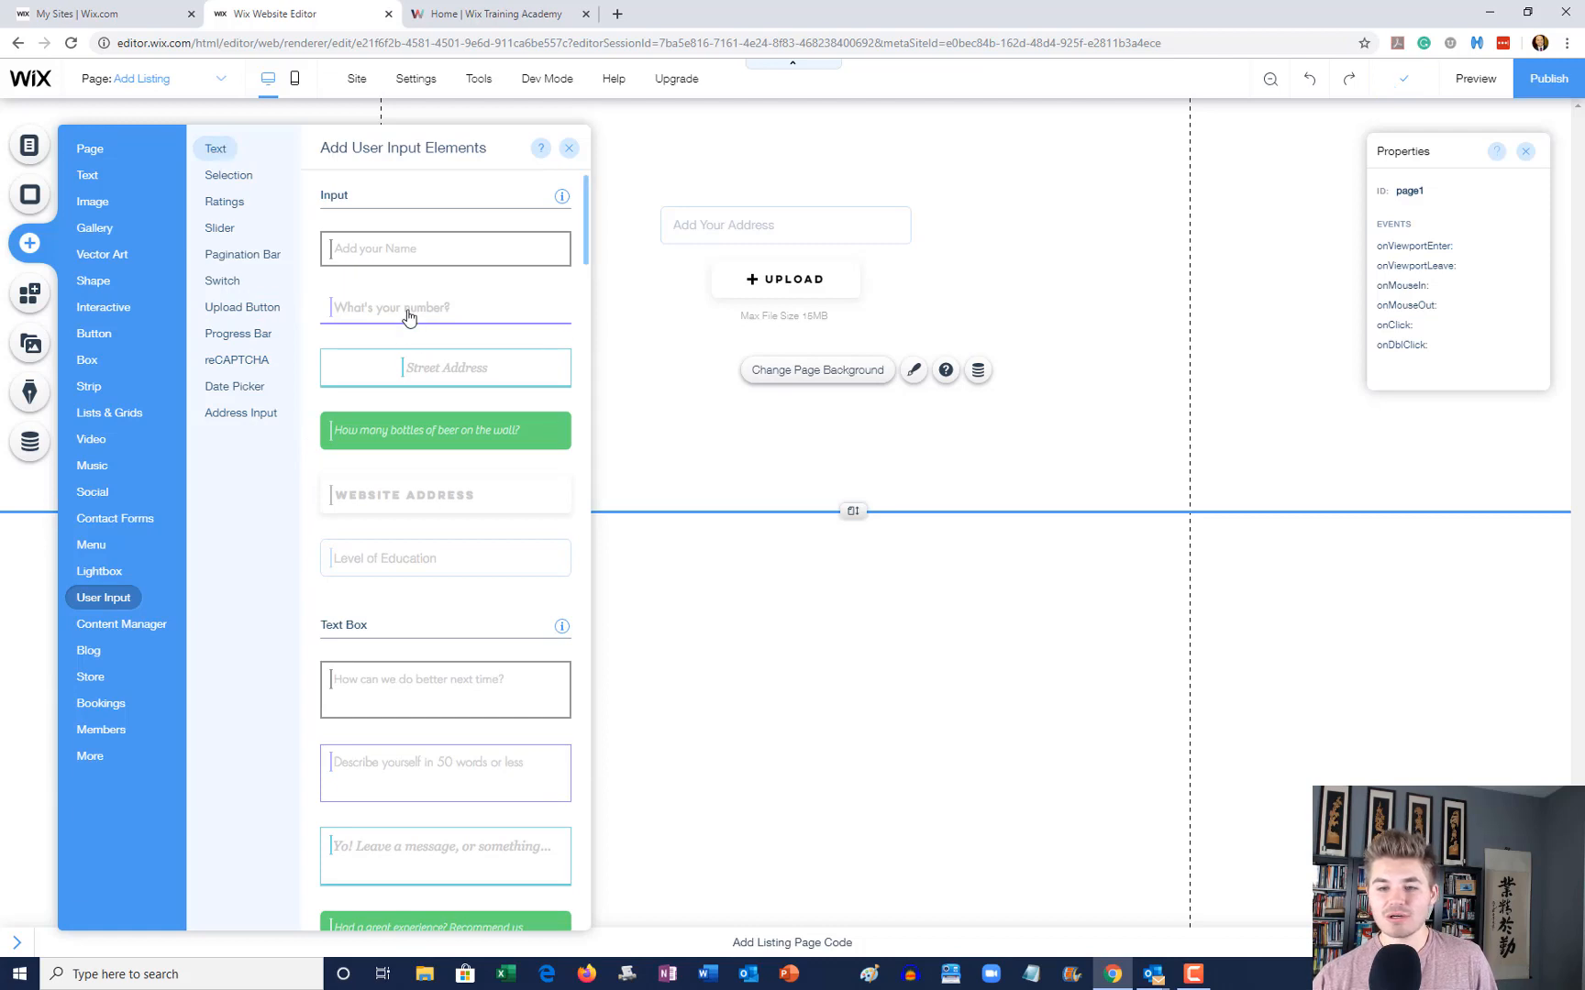
pyautogui.click(441, 550)
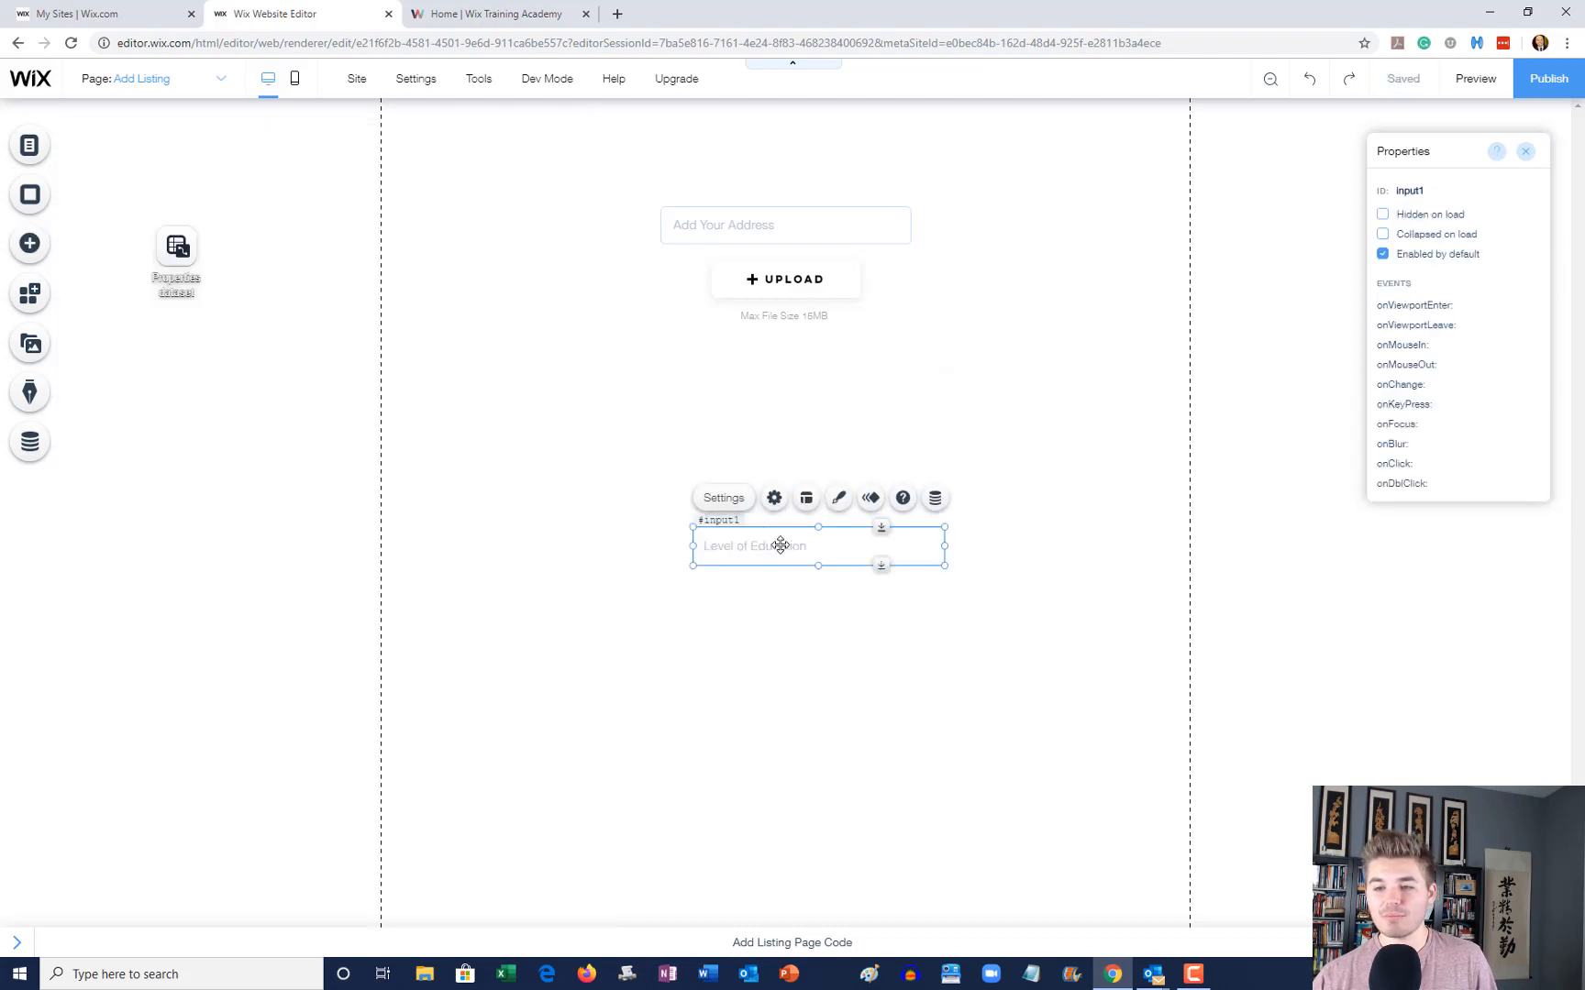
pyautogui.moveTo(779, 546); pyautogui.dragTo(747, 365)
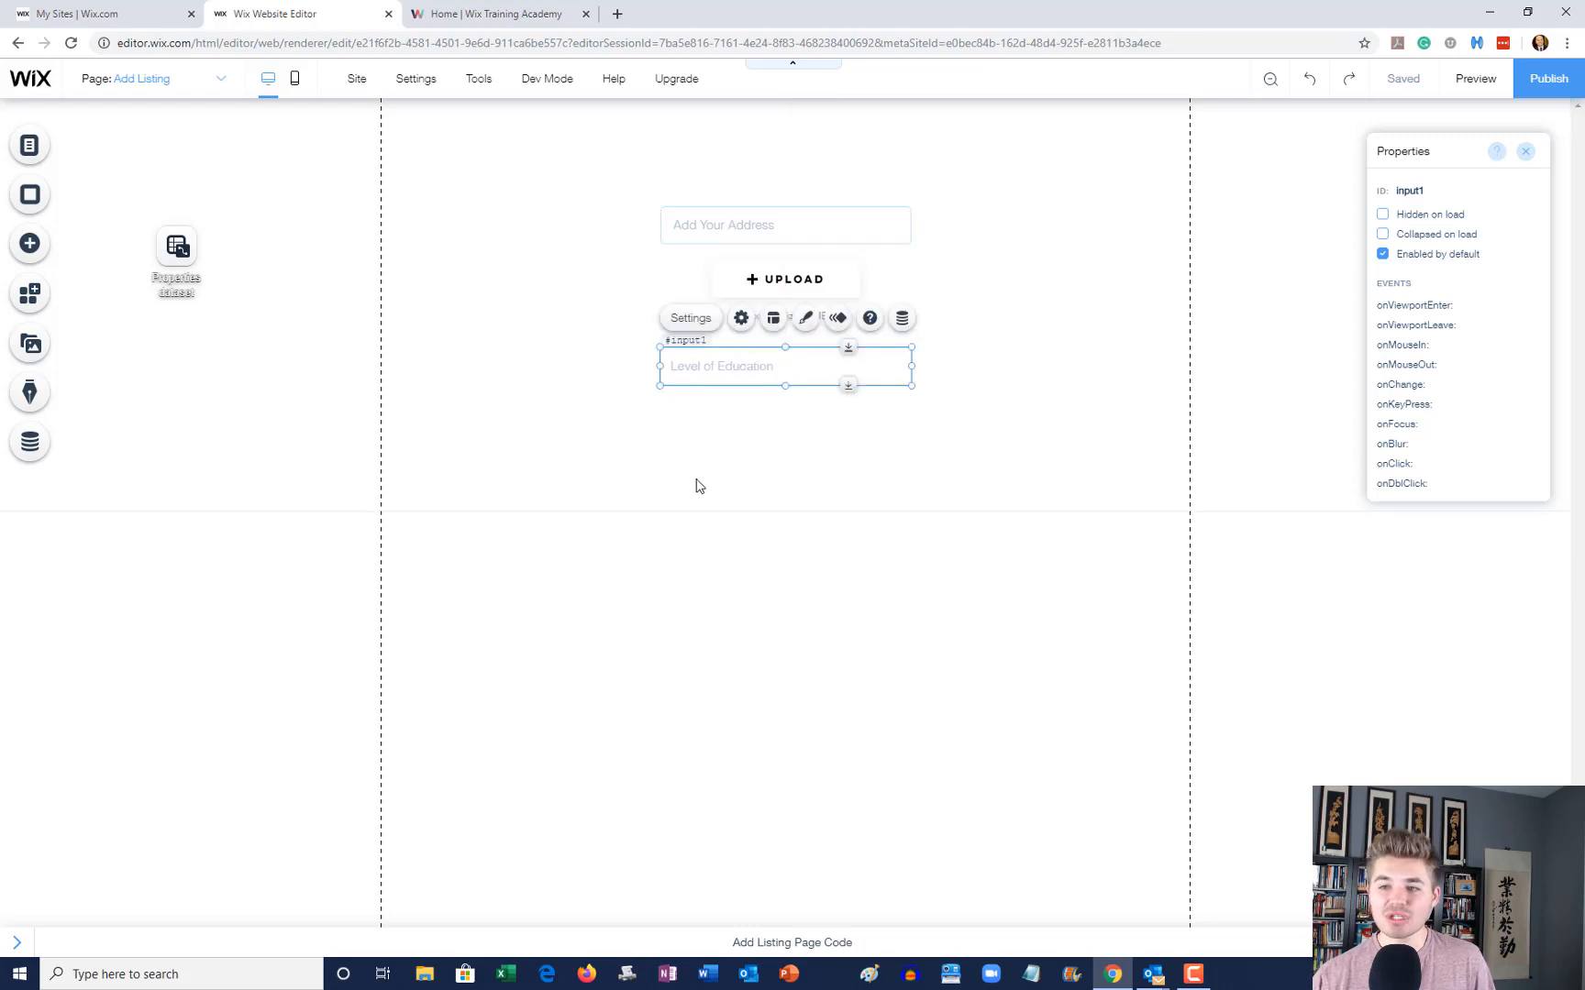
pyautogui.click(708, 457)
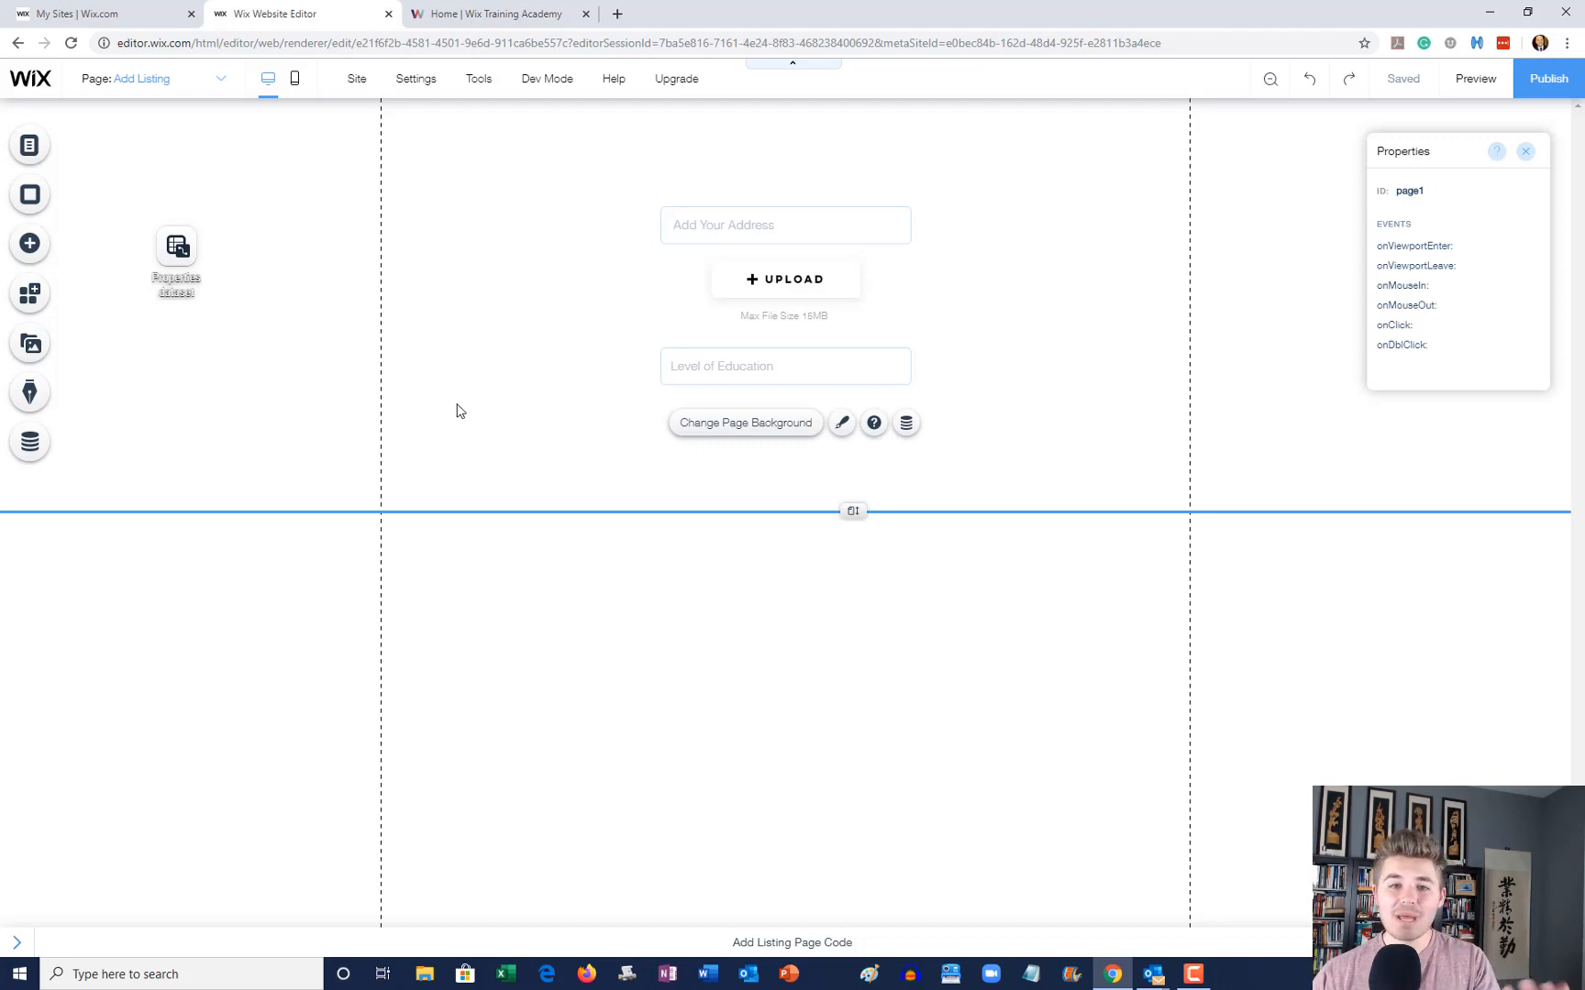
# Step: Add the solid blue themed button and center it just below the "Level of Education" input
pyautogui.click(30, 243)
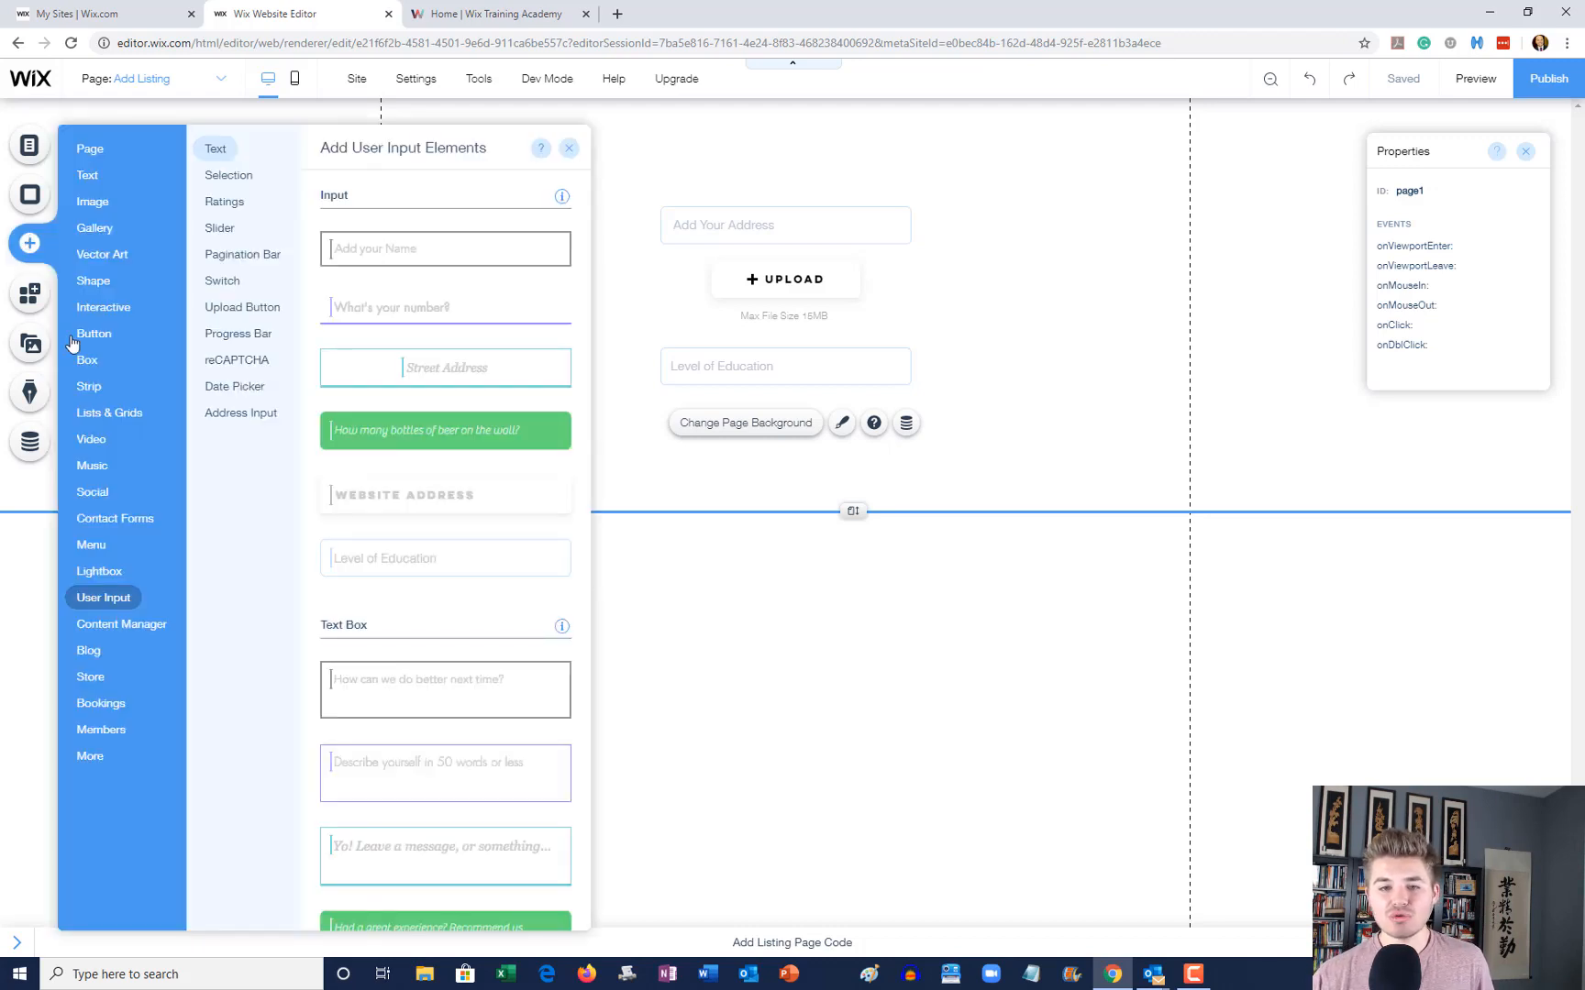
pyautogui.moveTo(95, 336)
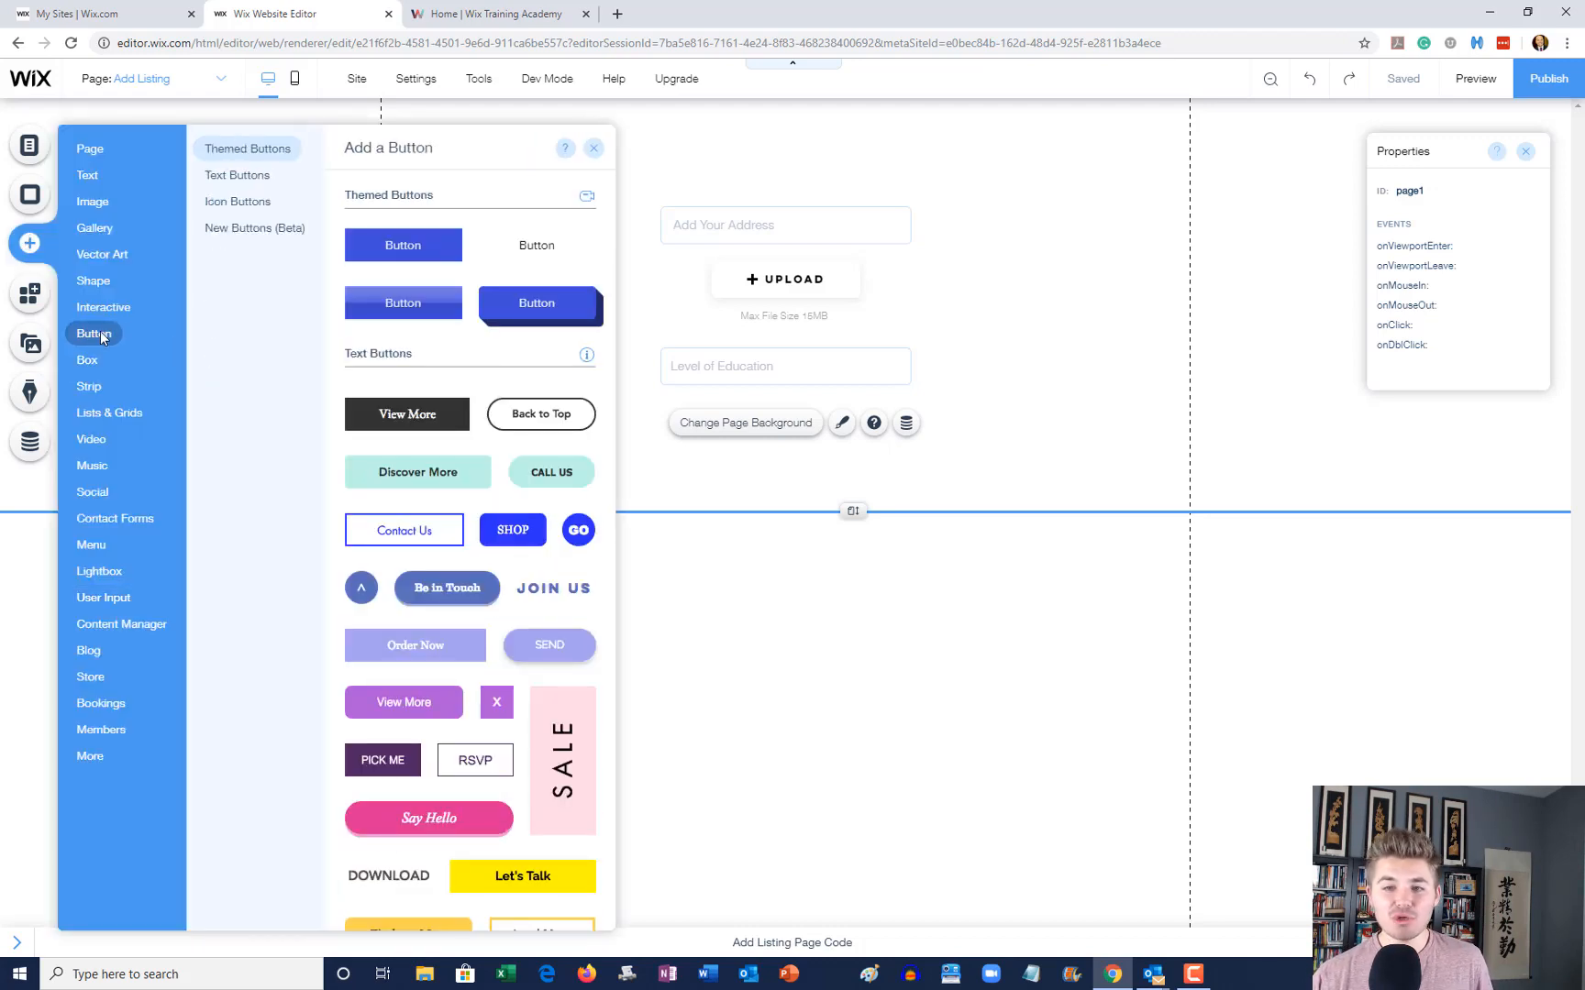
pyautogui.click(401, 246)
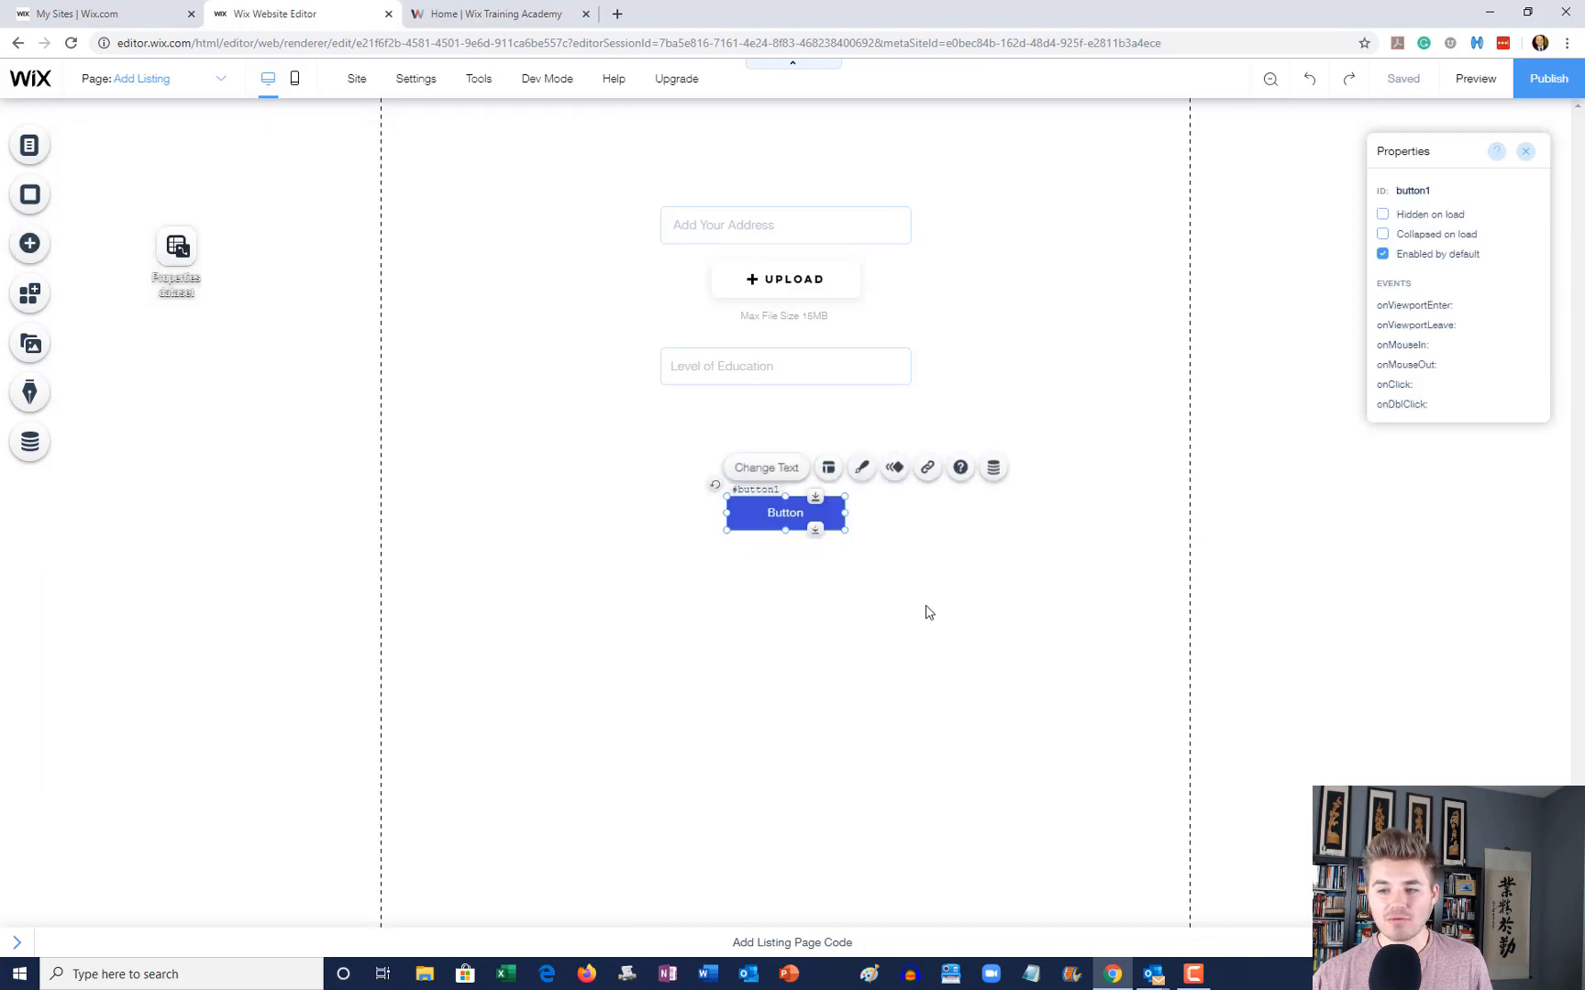
pyautogui.moveTo(790, 519); pyautogui.dragTo(788, 439)
# Step: Change the new blue button's text to "Submit Listing"
pyautogui.doubleClick(789, 440)
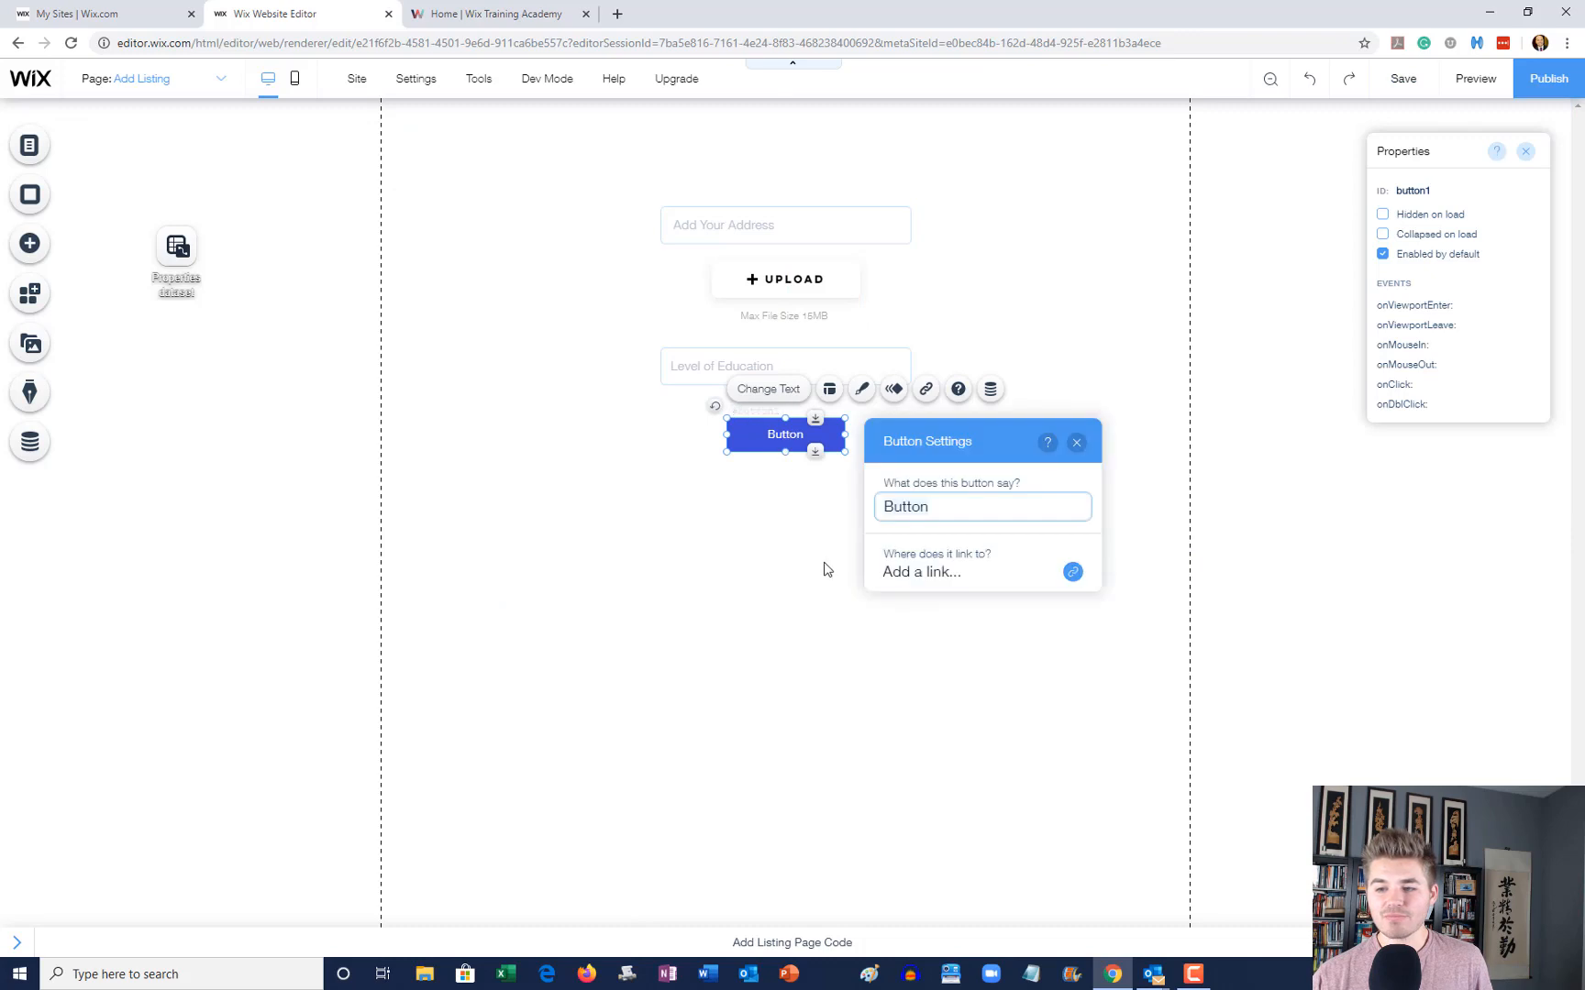
pyautogui.write('Subm')
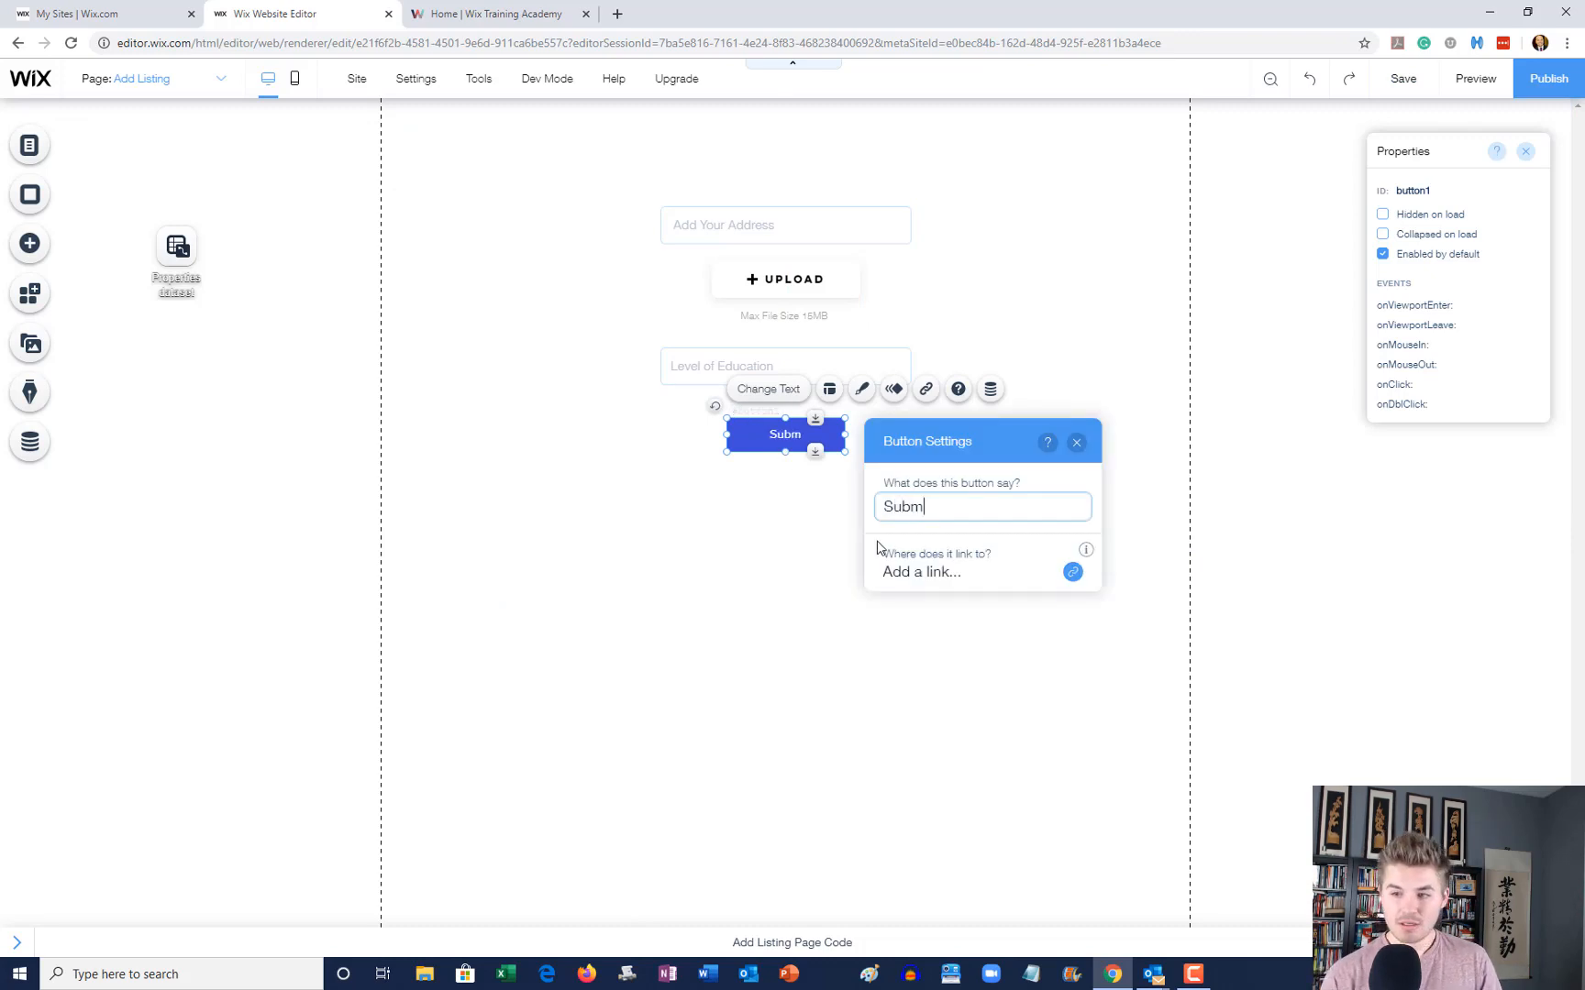
pyautogui.write('it Ki')
pyautogui.press('BackSpace')
pyautogui.press('BackSpace')
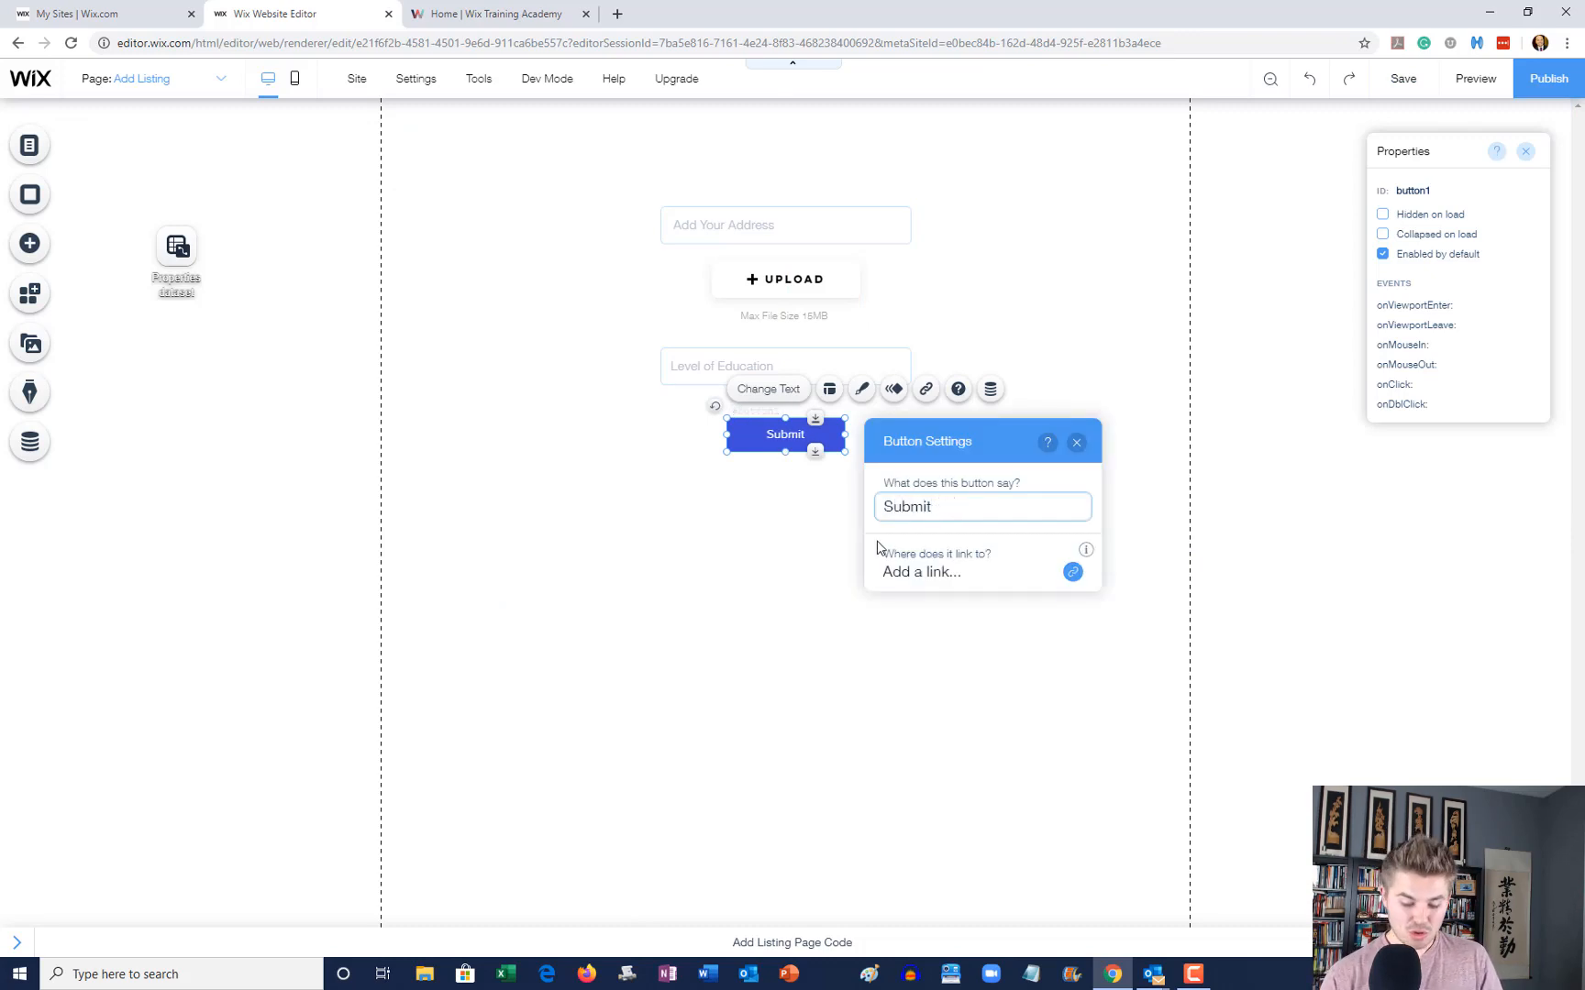
pyautogui.write('Lisd')
pyautogui.press('BackSpace')
pyautogui.press('BackSpace')
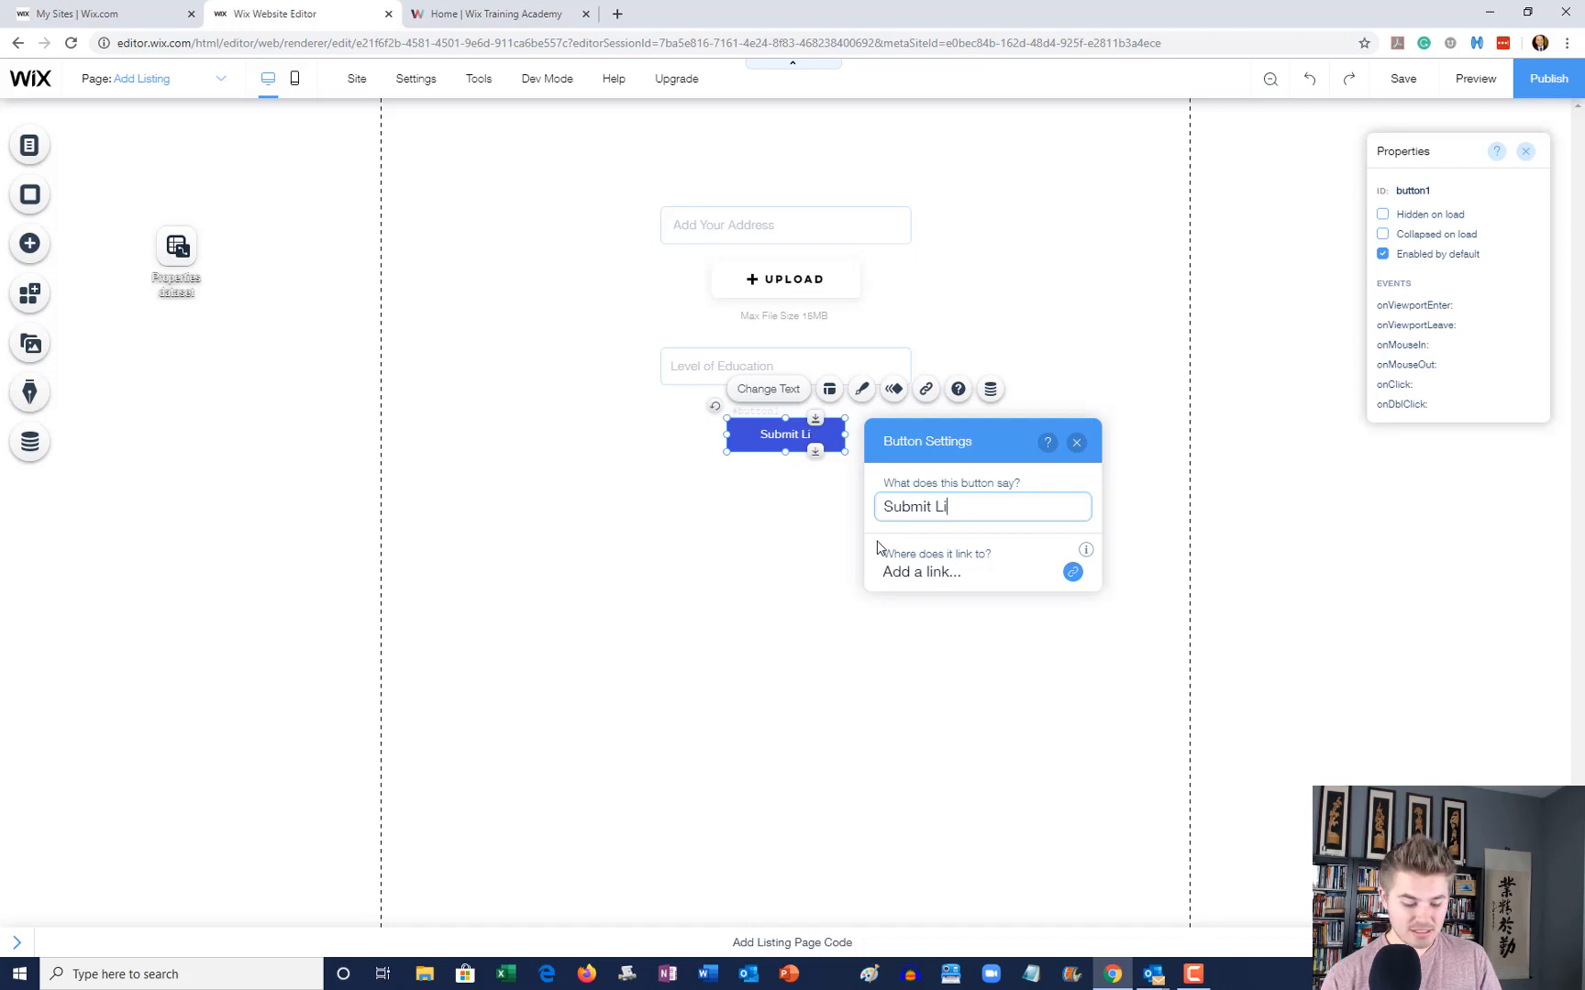
pyautogui.write('sting')
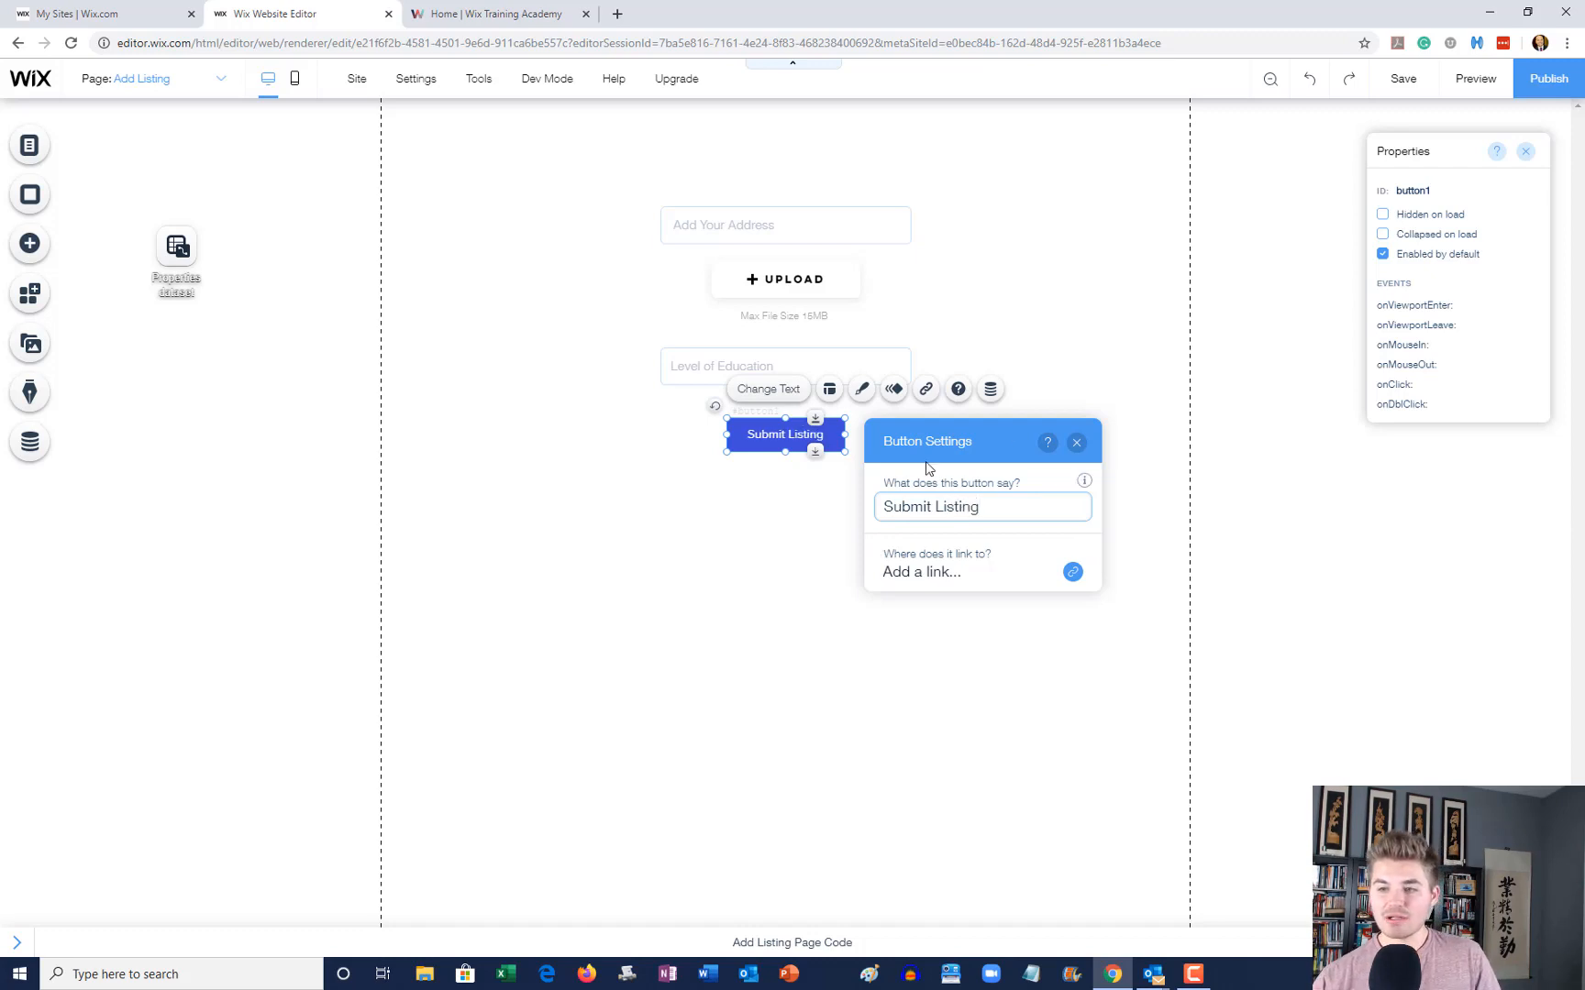
pyautogui.click(1077, 442)
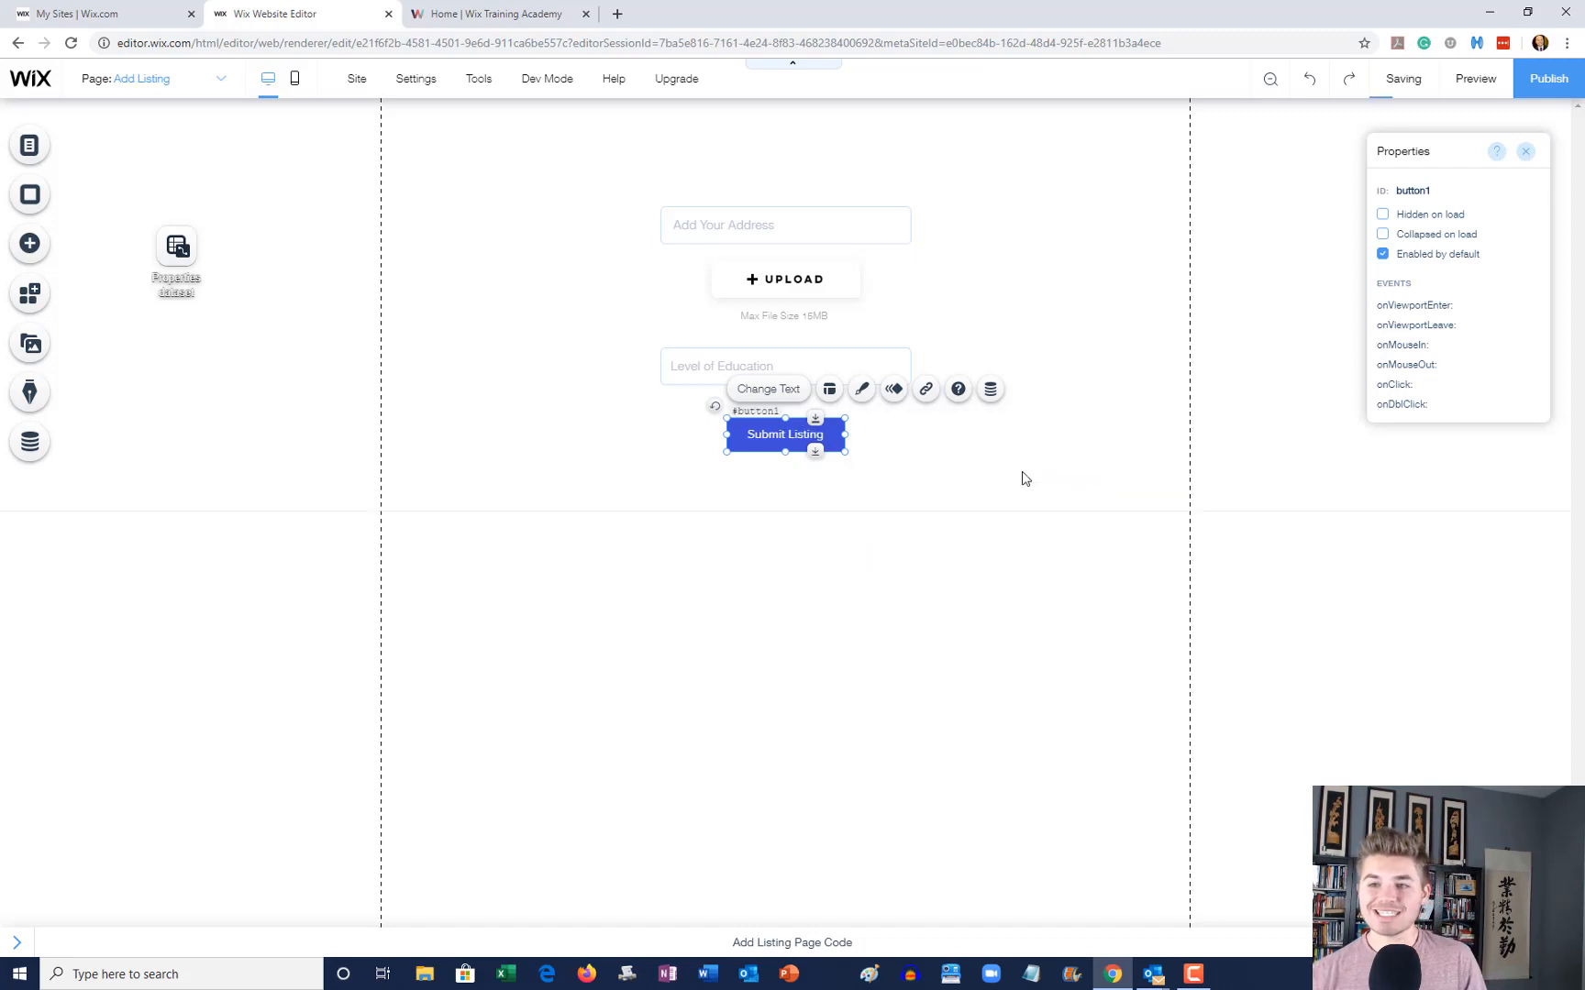
# Step: Move the upload button slightly down to about y 204, keeping it centered between the two inputs
pyautogui.moveTo(791, 309); pyautogui.dragTo(795, 316)
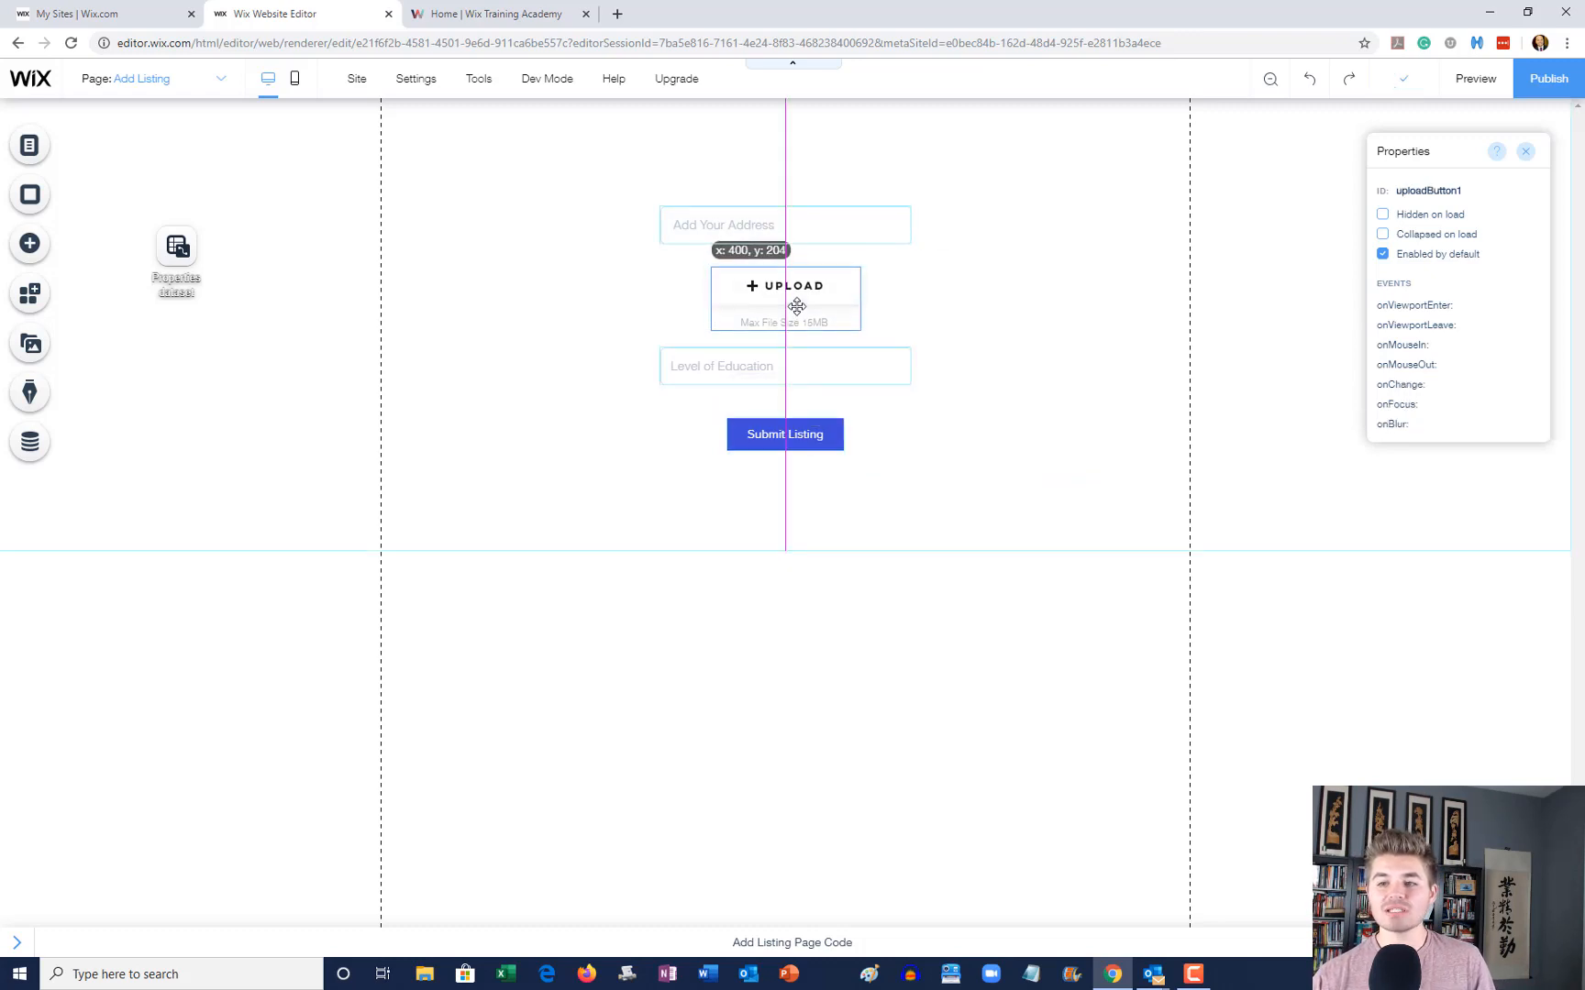
pyautogui.click(1024, 308)
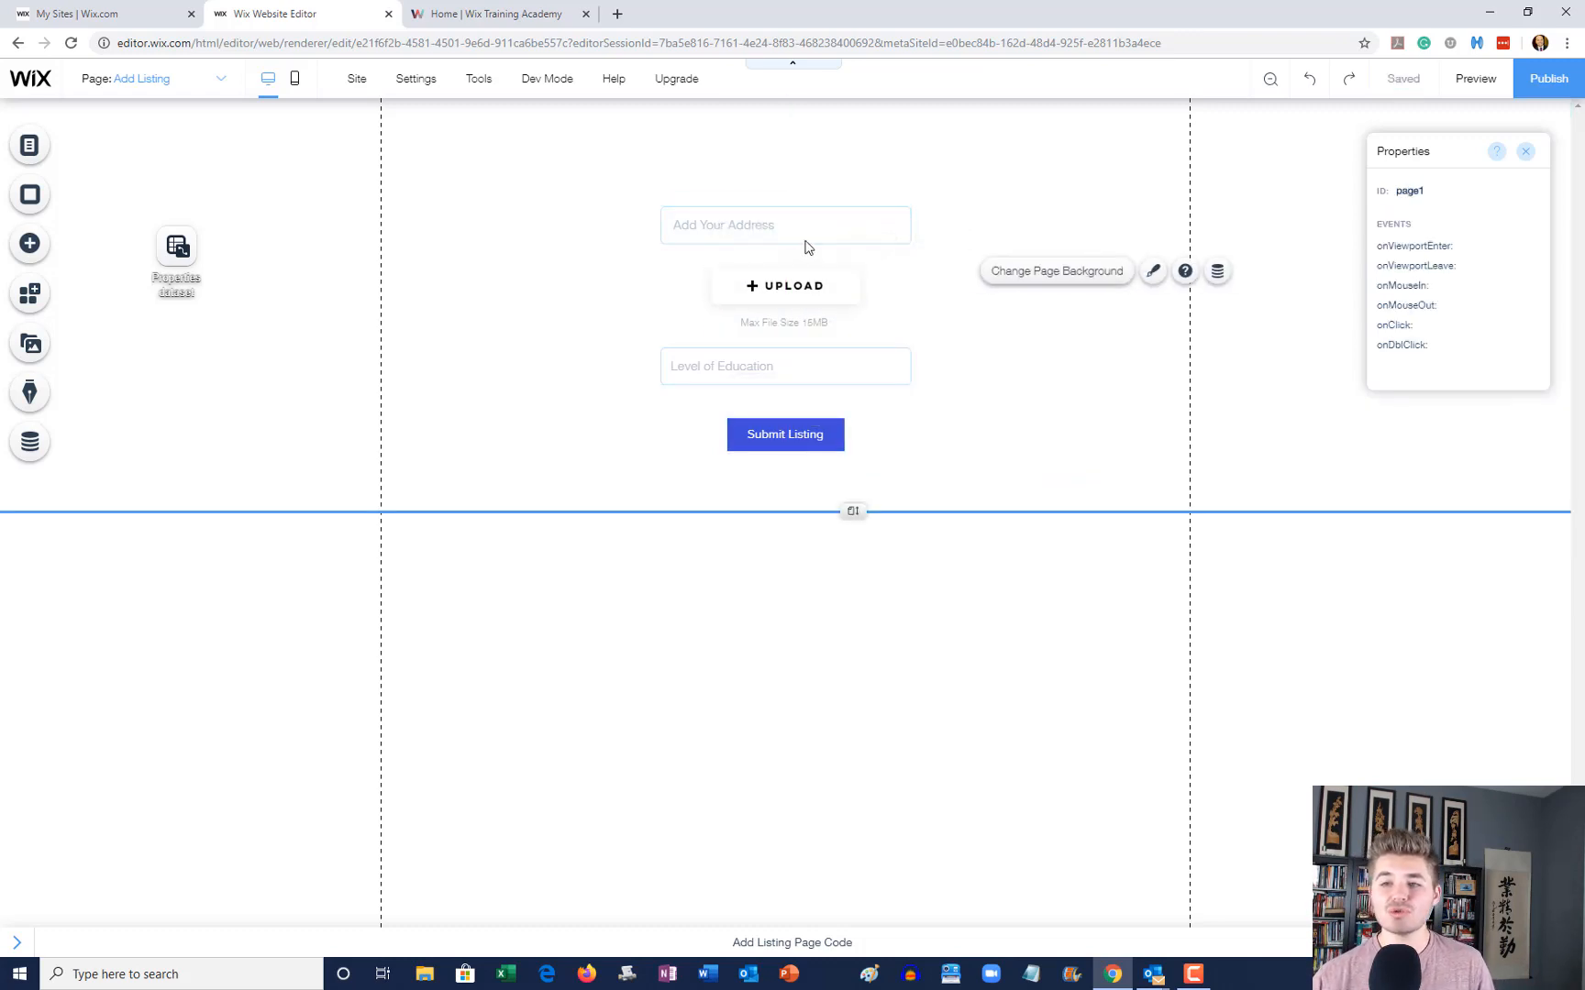
# Step: Connect the address input's value to the Address field of the Properties dataset
pyautogui.click(760, 207)
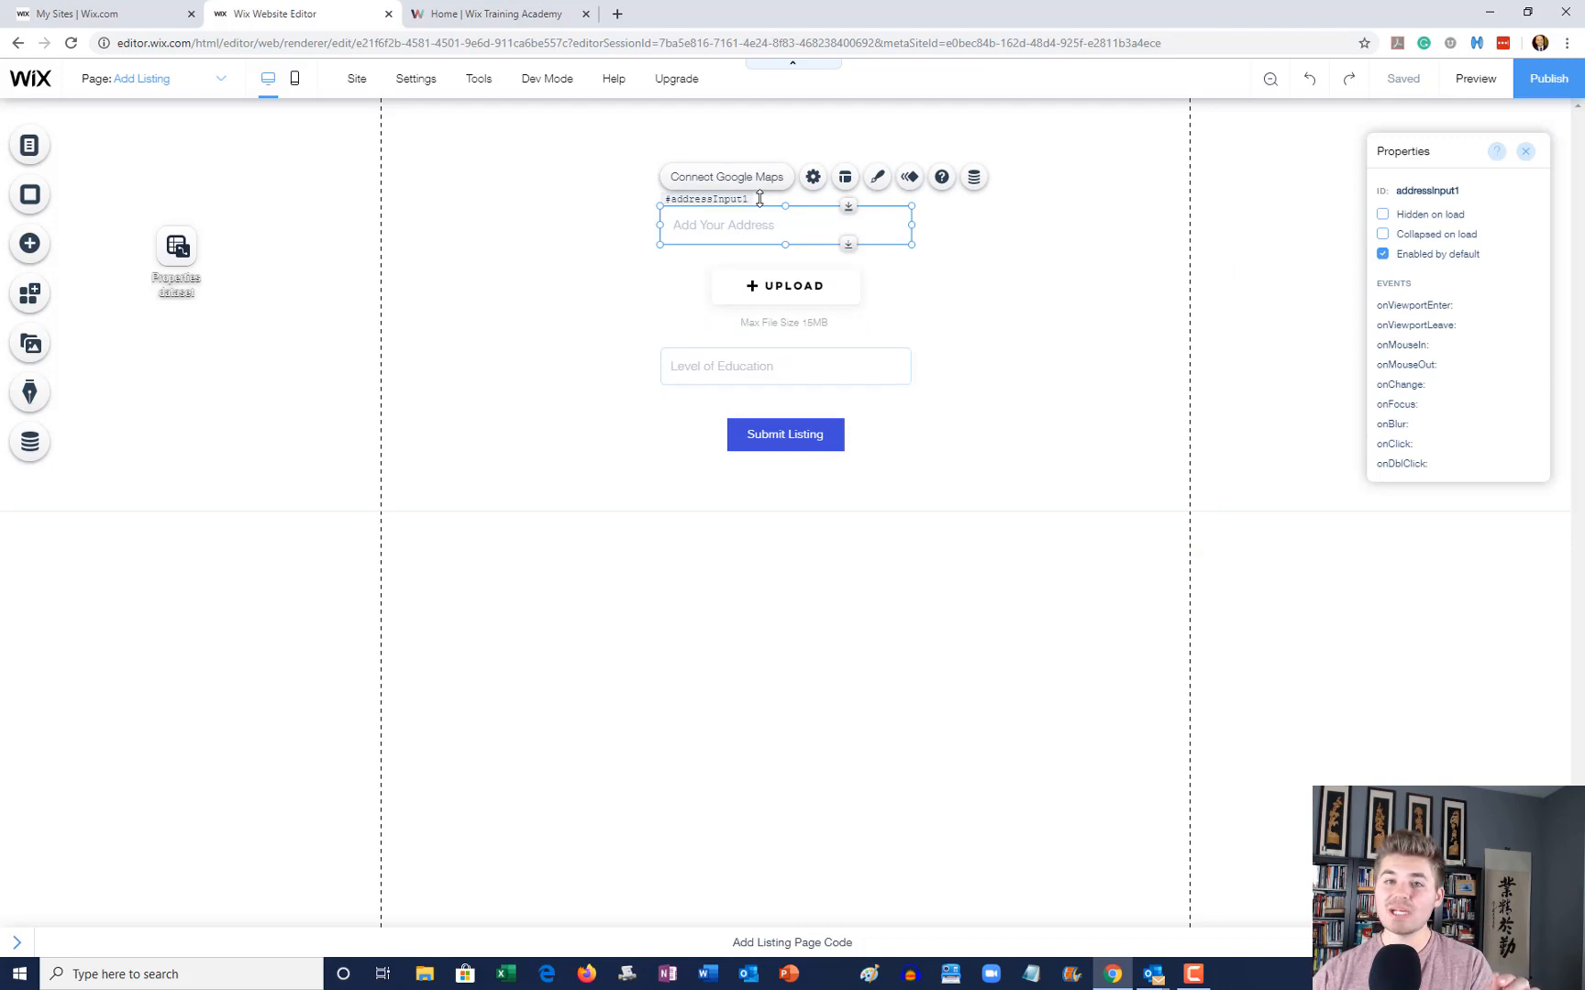
pyautogui.click(976, 180)
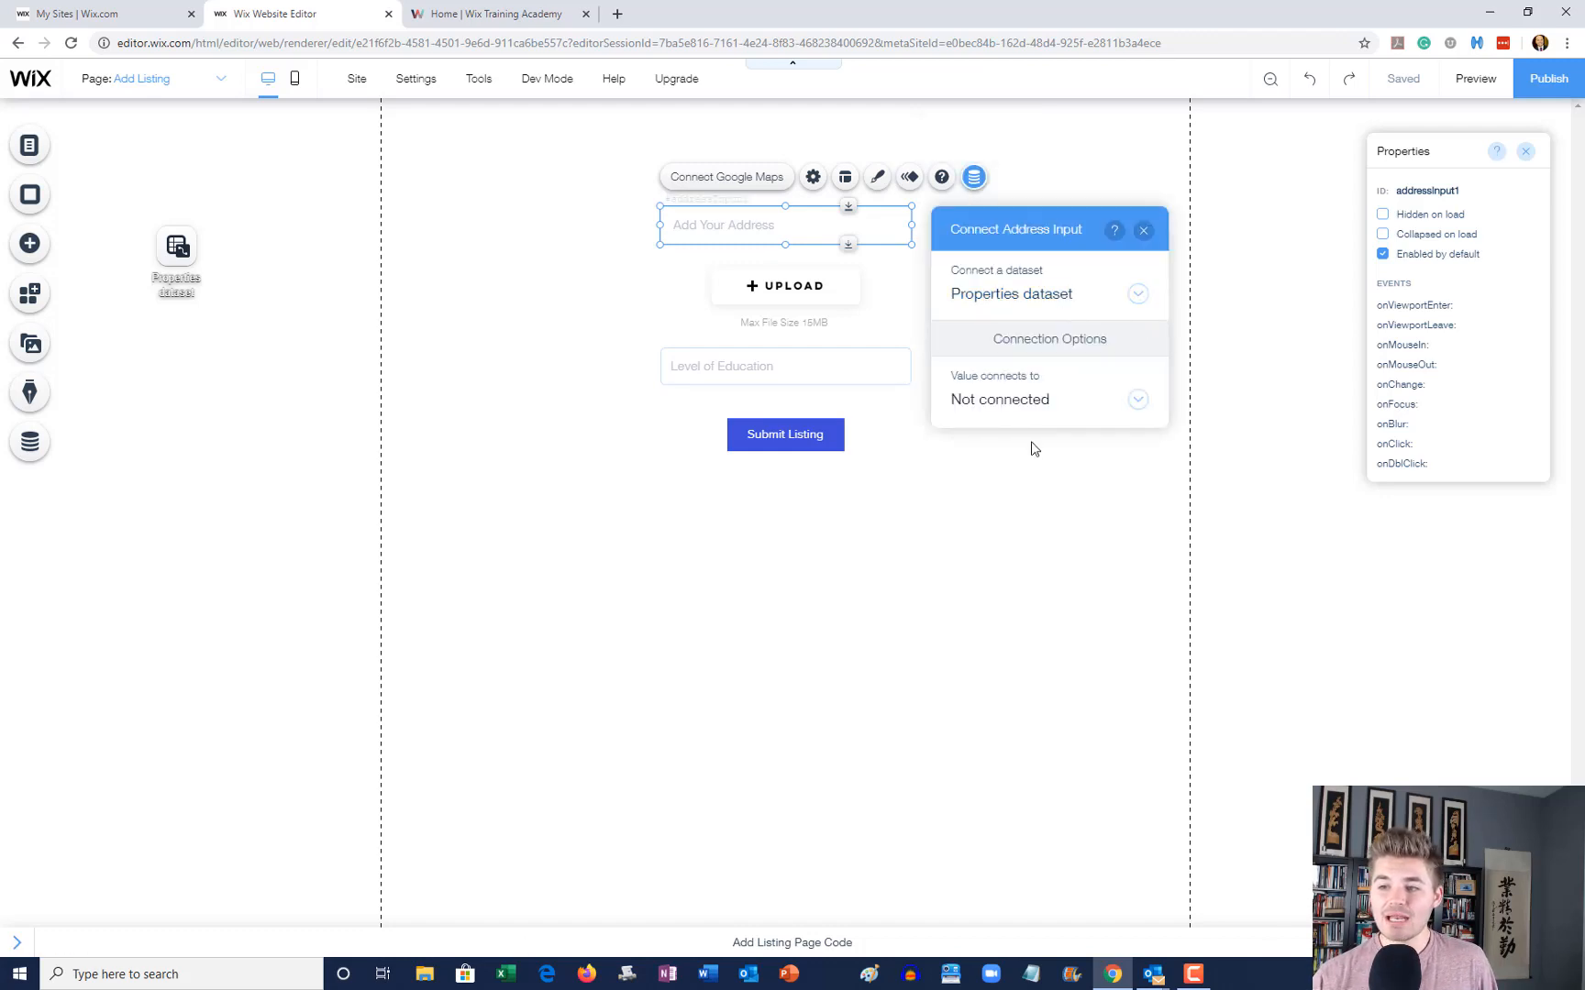
pyautogui.click(1027, 401)
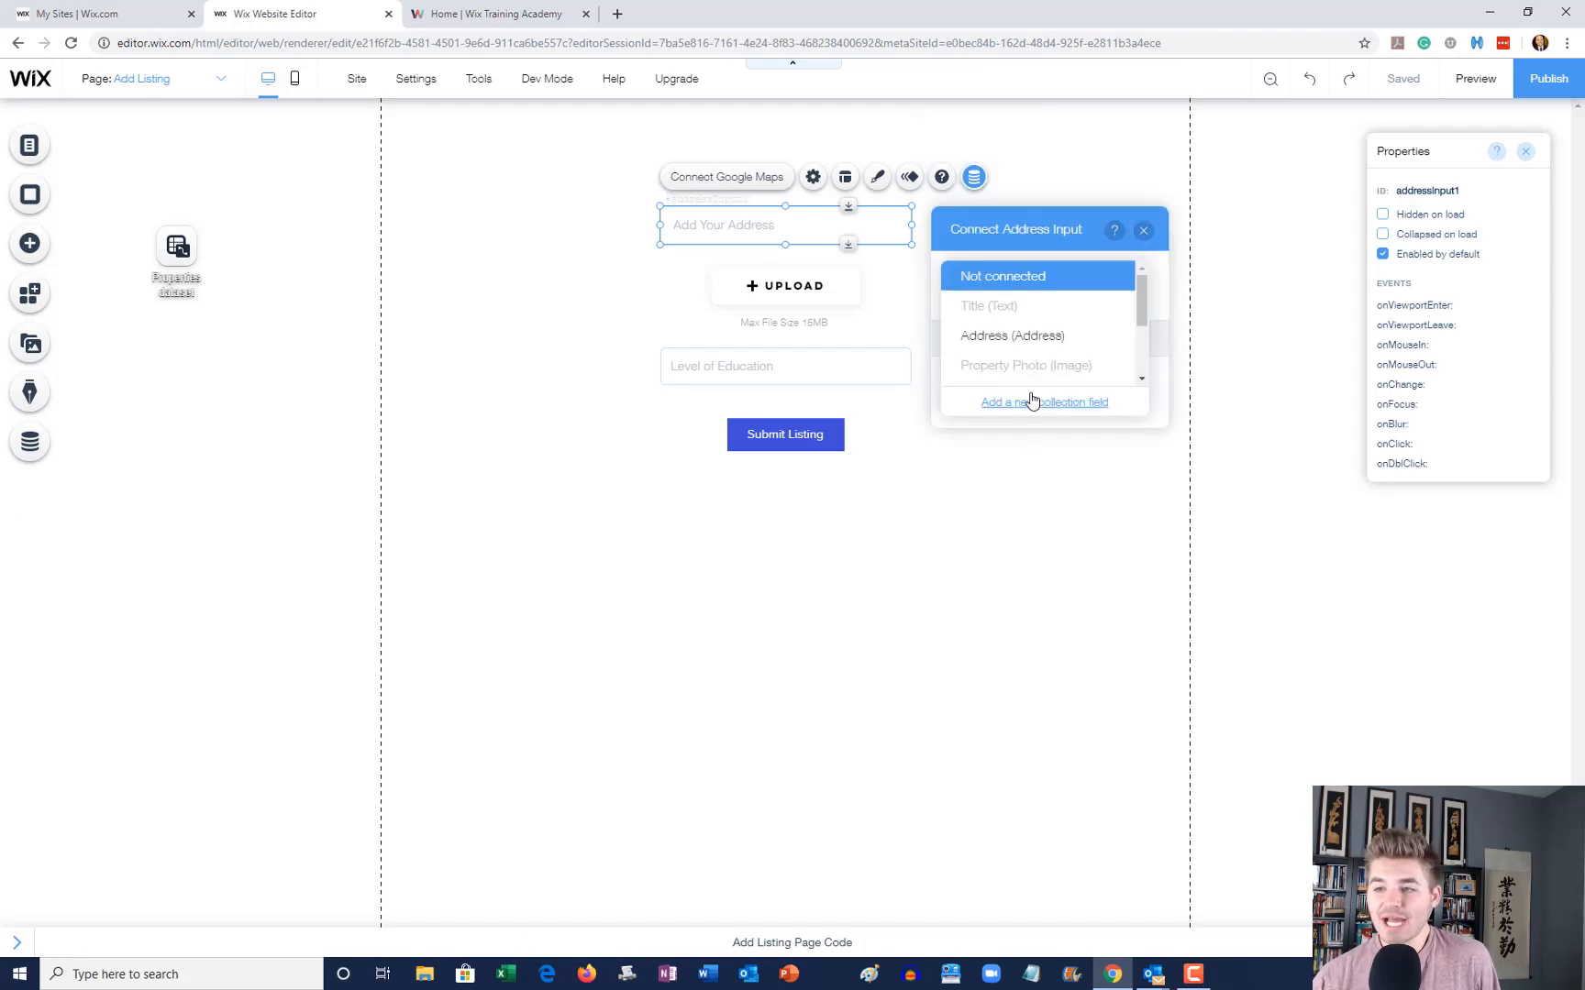
pyautogui.click(1033, 339)
pyautogui.click(1144, 230)
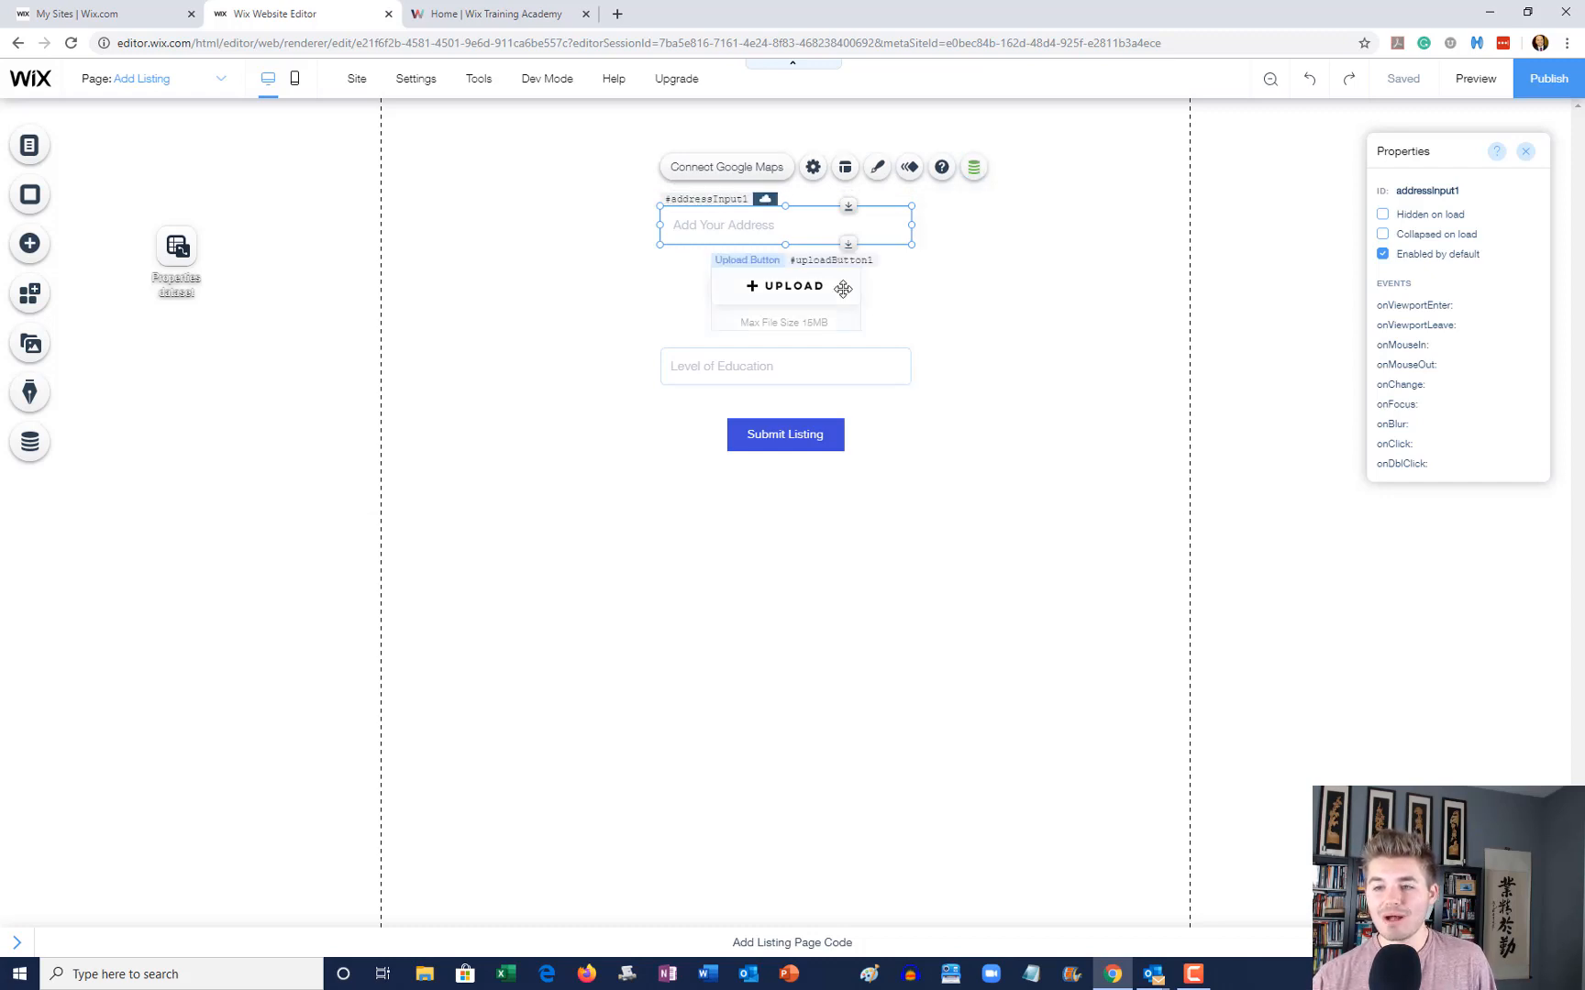
# Step: Connect the upload button's file to the Property Photo (Image) field of the Properties dataset
pyautogui.click(843, 289)
pyautogui.click(955, 242)
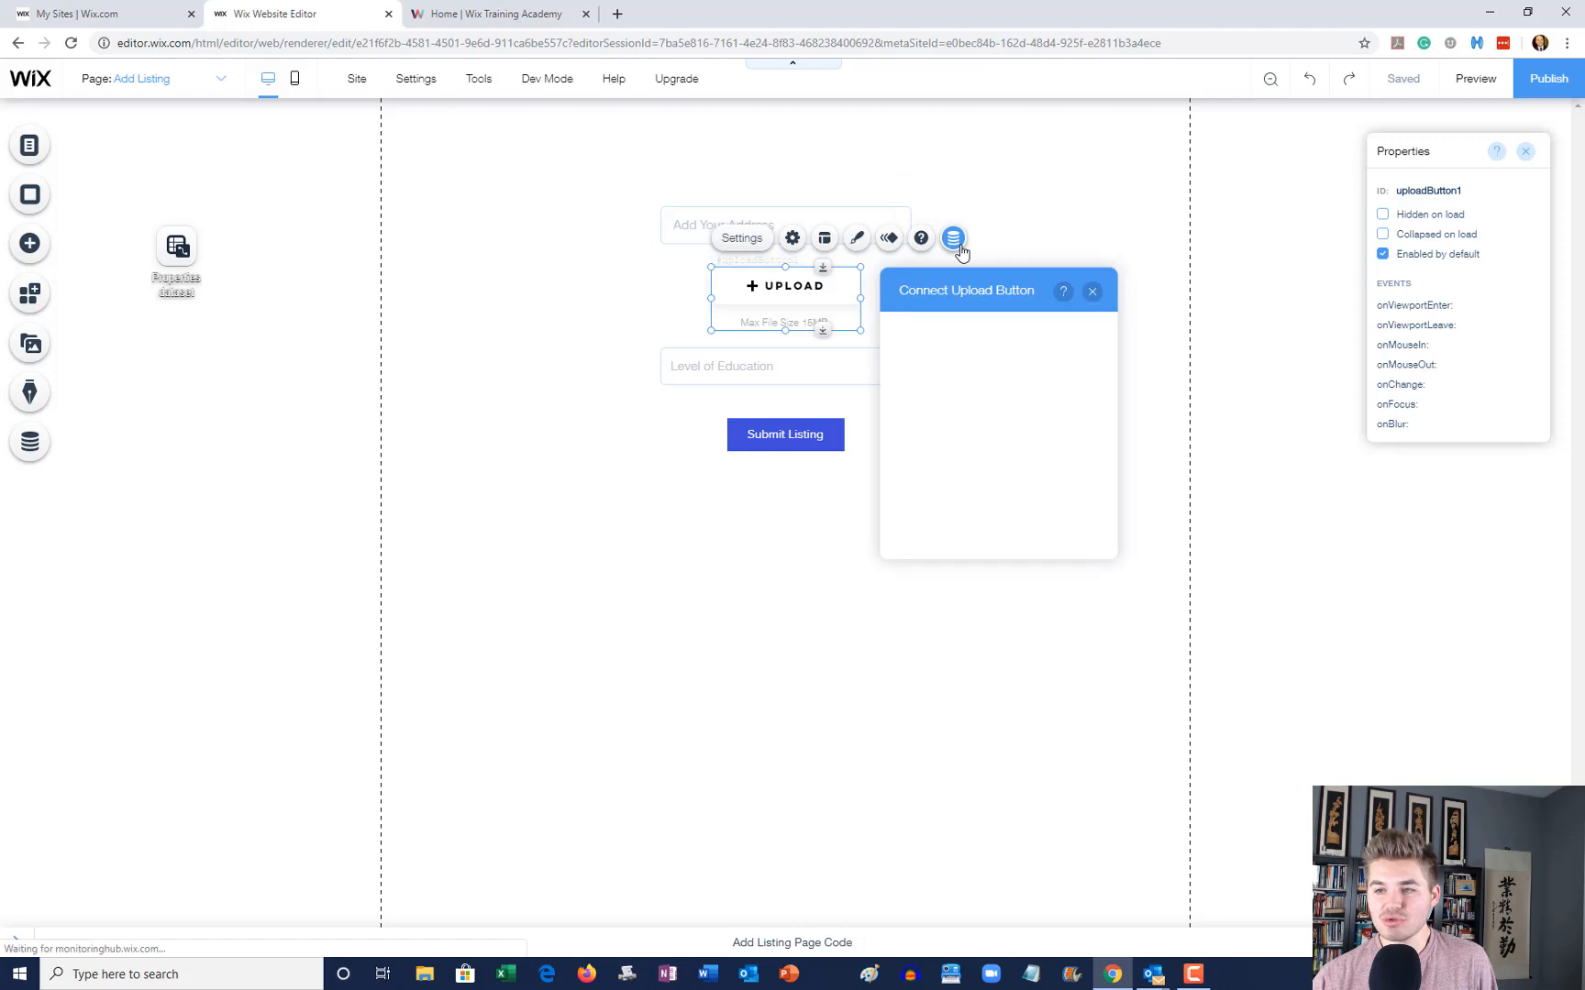
pyautogui.click(986, 461)
pyautogui.click(993, 424)
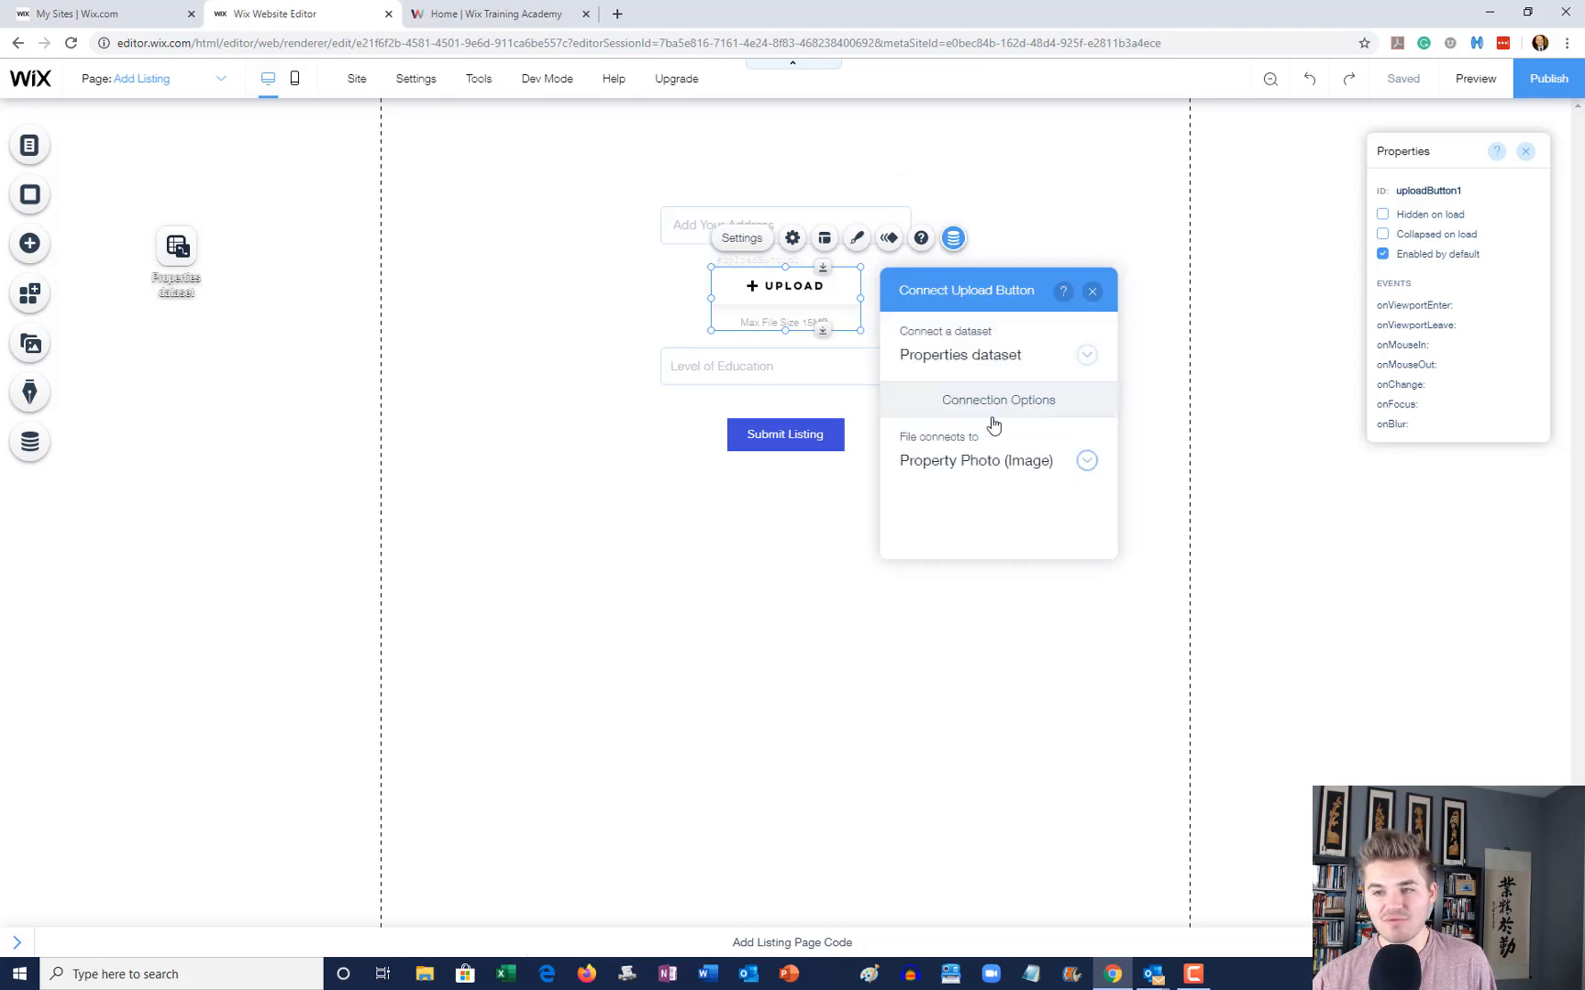
pyautogui.click(1092, 291)
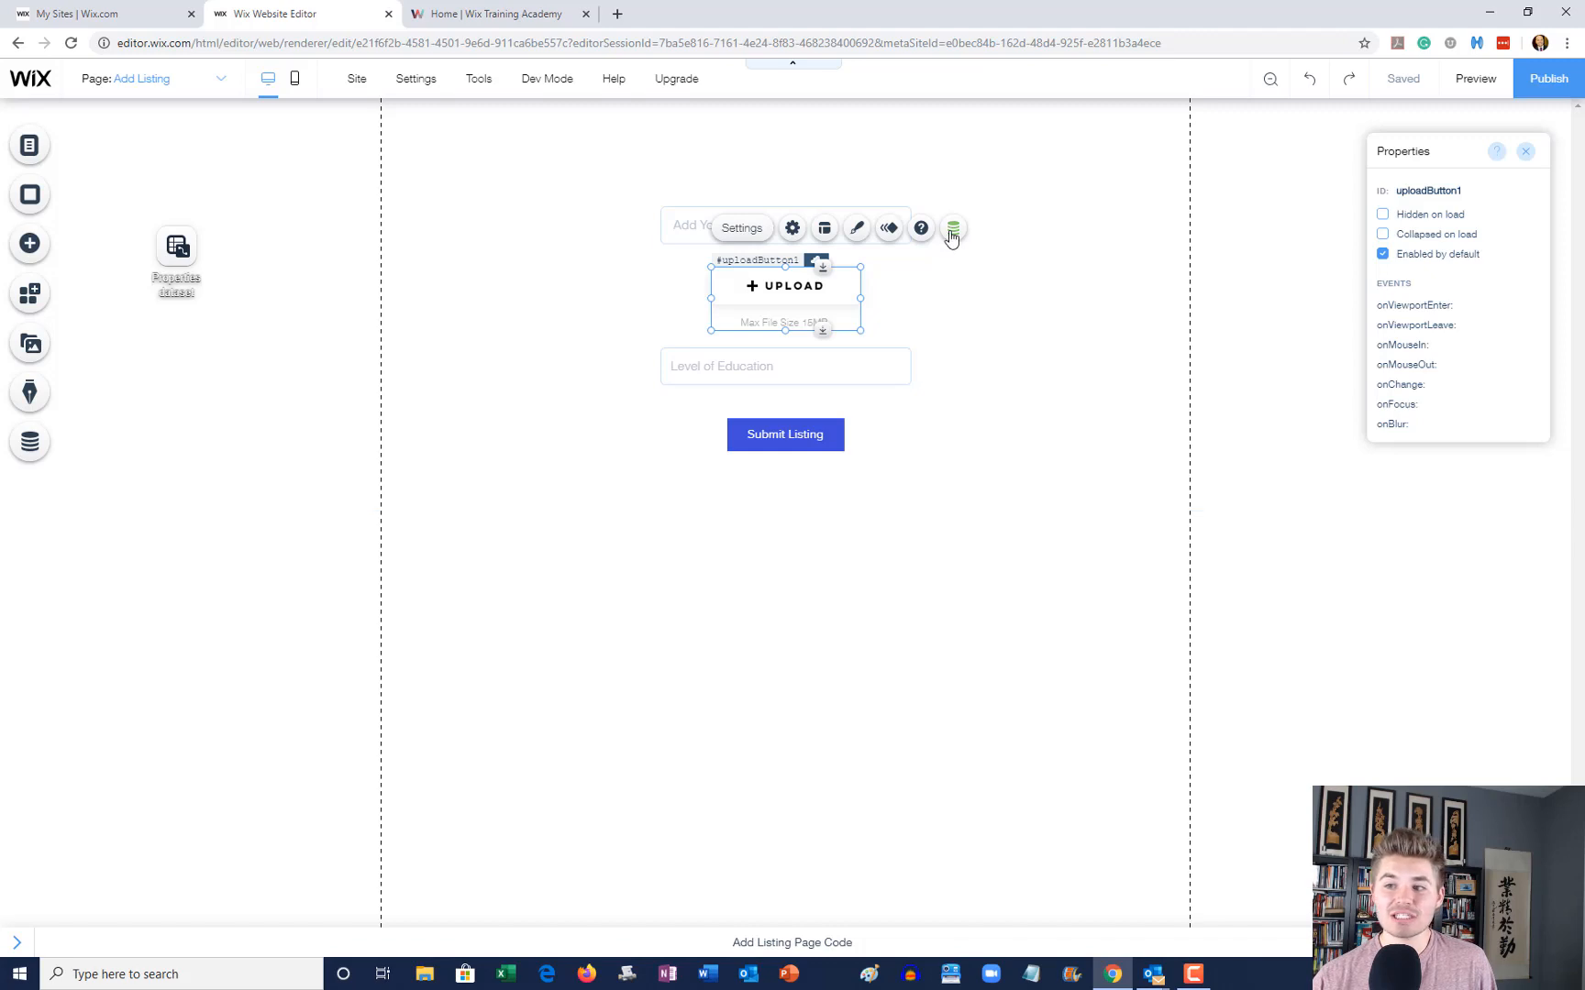
# Step: Connect the "Level of Education" text input's value to the Number of Rooms (Text) field of the Properties dataset
pyautogui.click(781, 366)
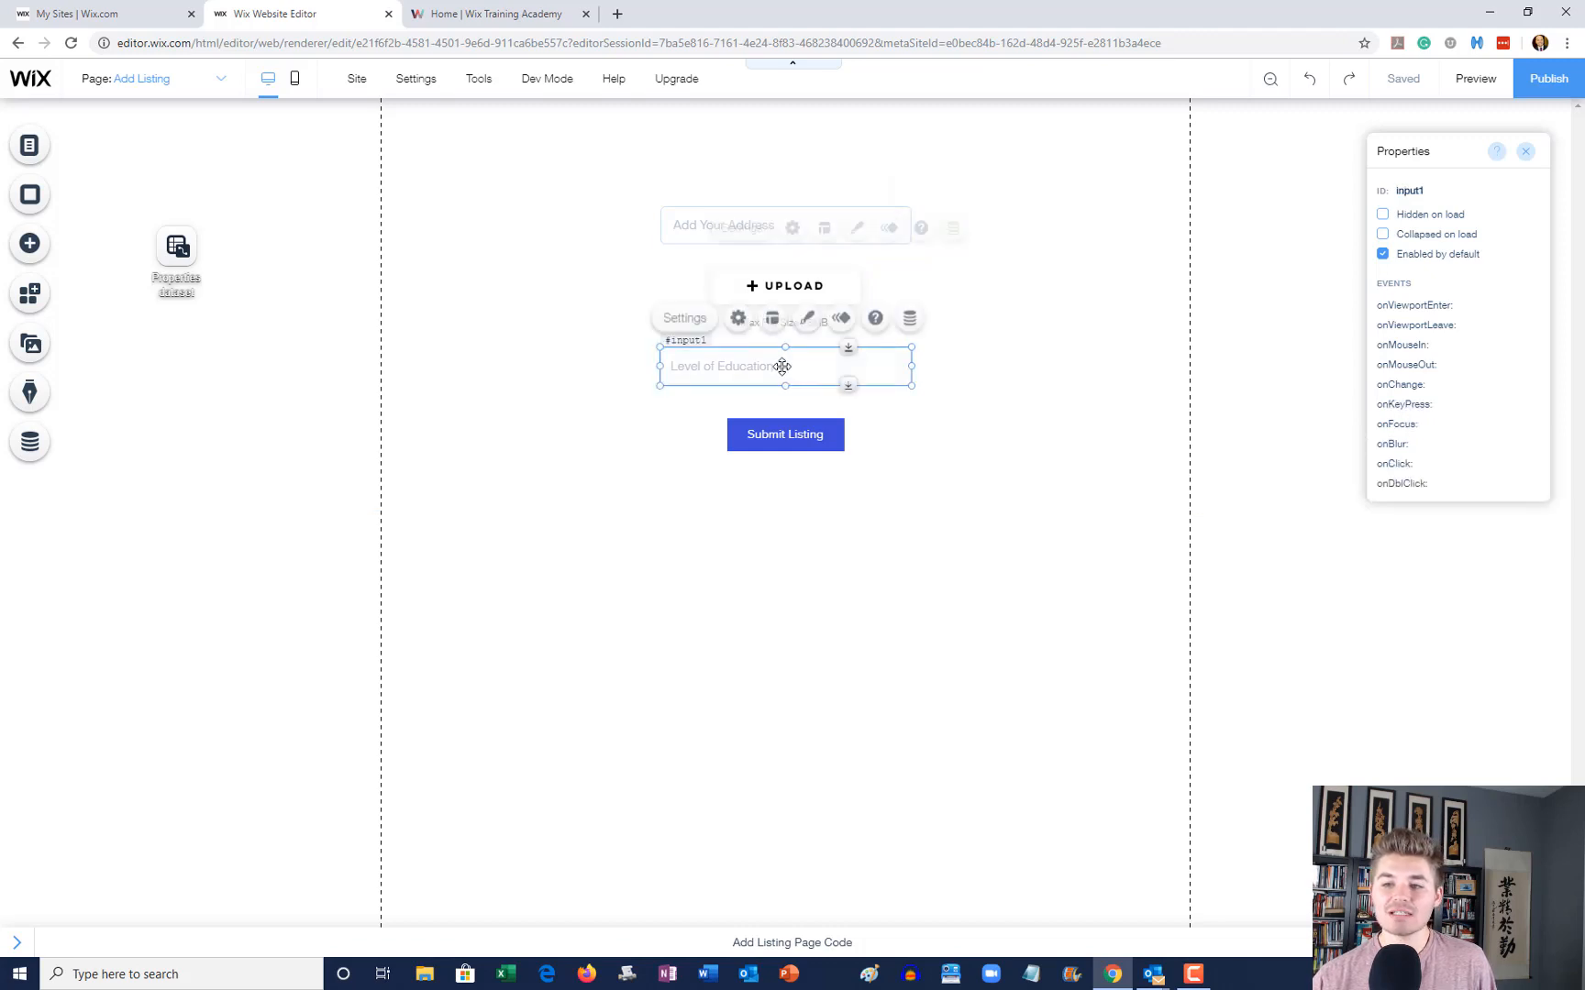
pyautogui.click(903, 319)
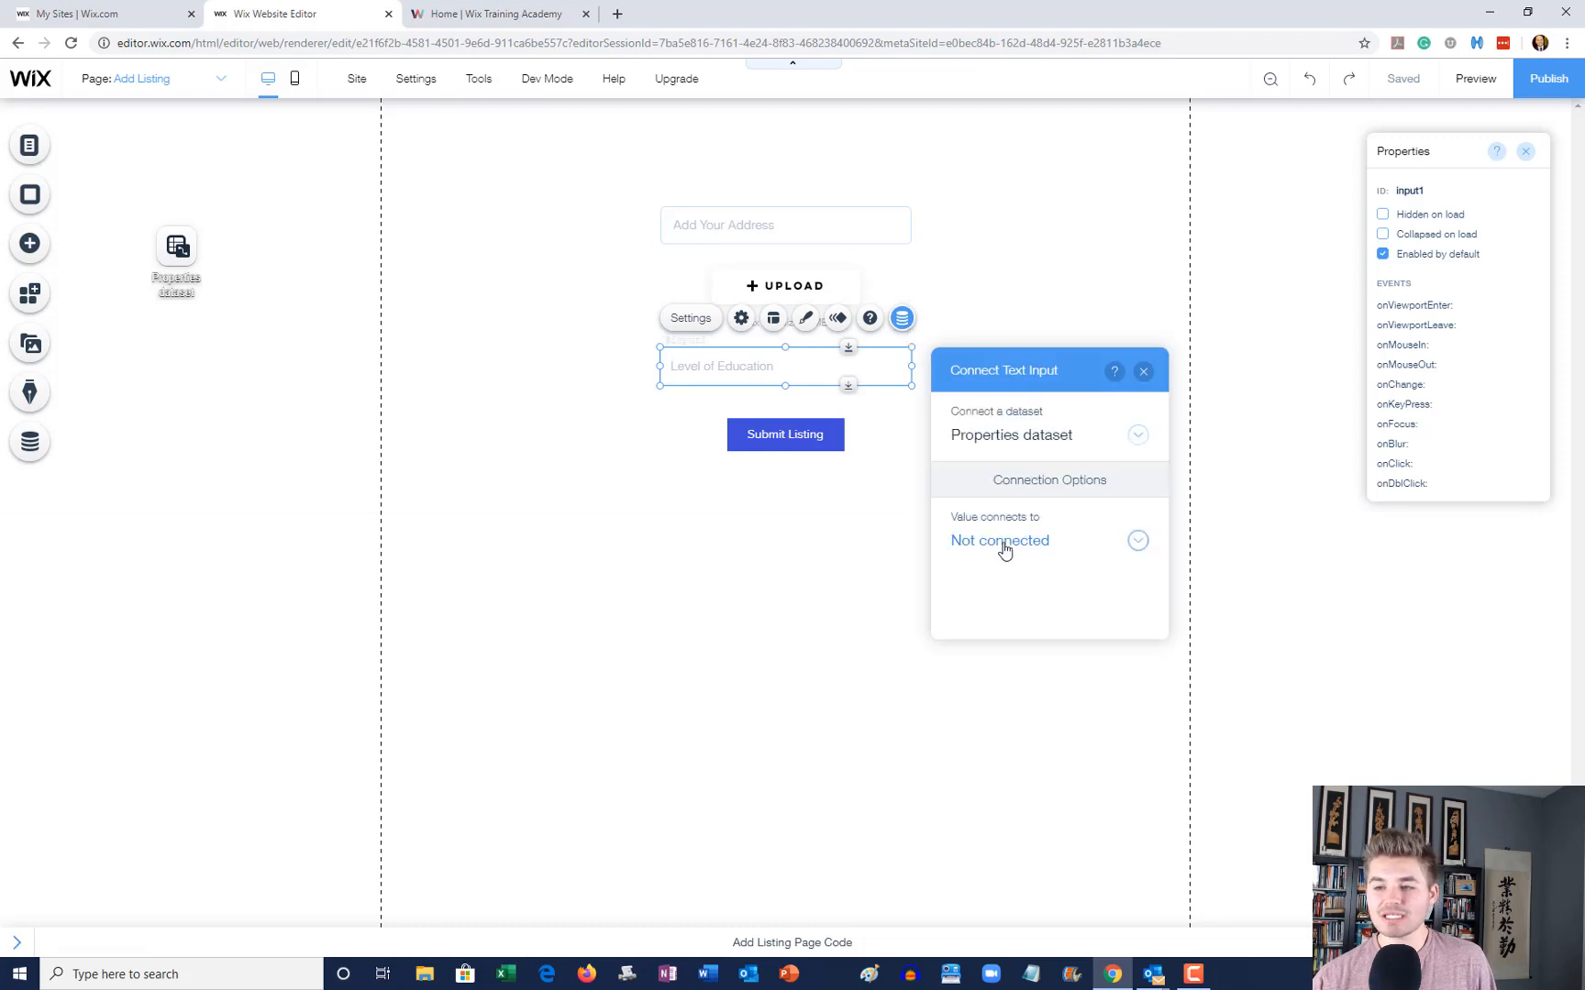
pyautogui.click(1004, 544)
pyautogui.click(1022, 537)
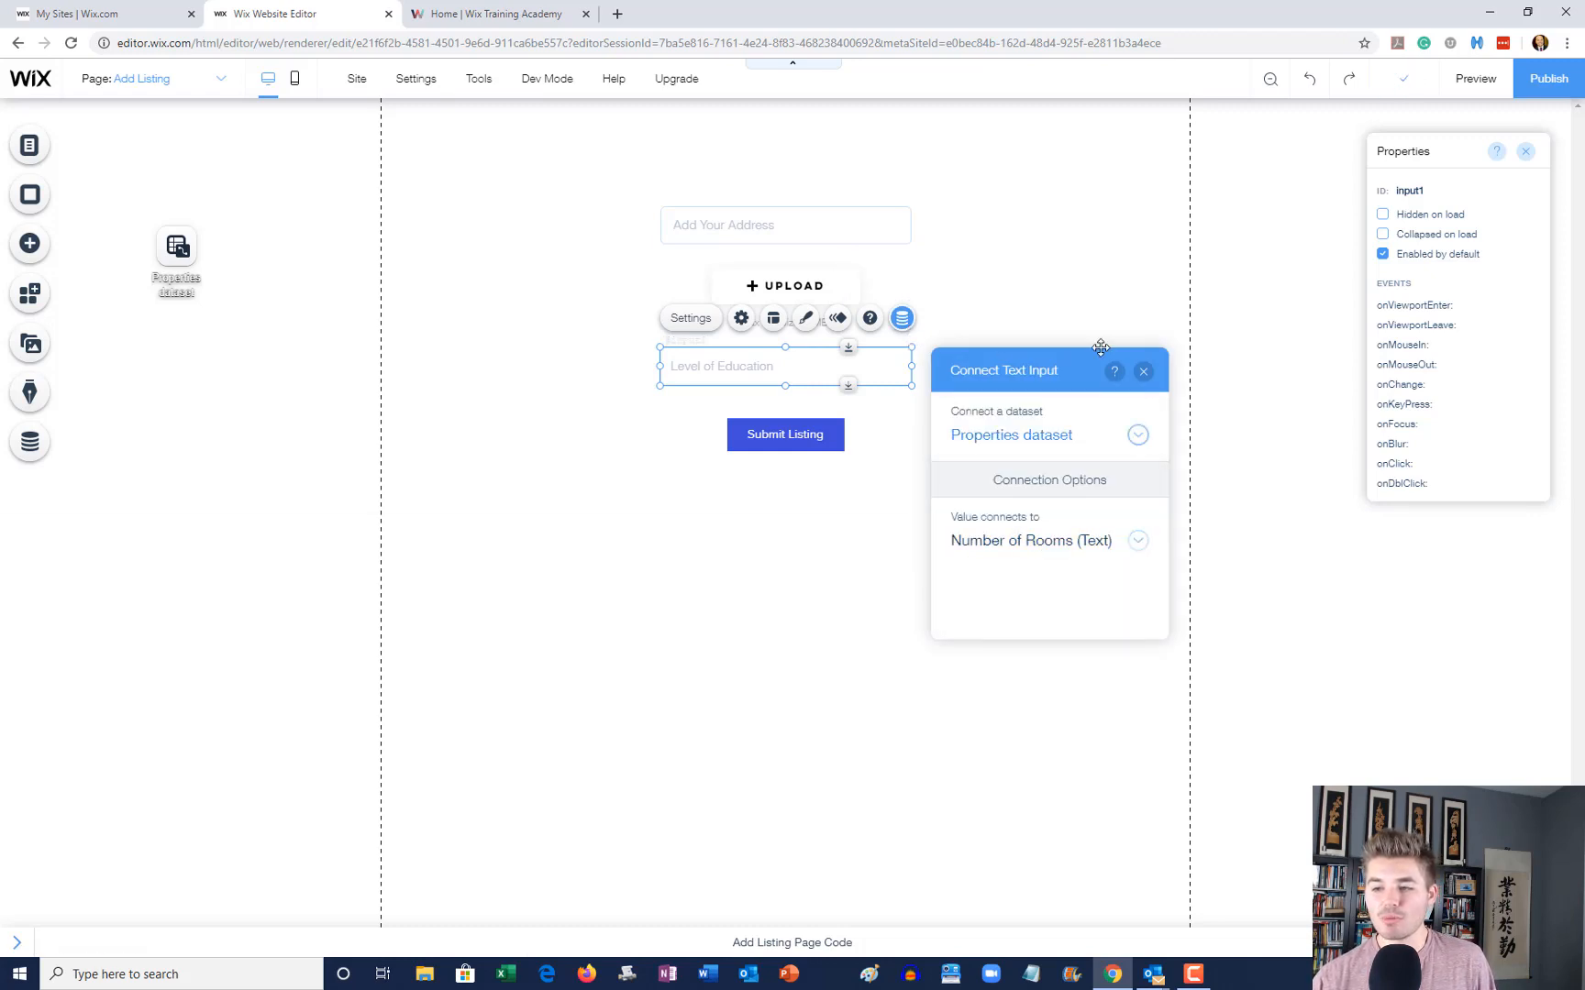
pyautogui.click(1144, 371)
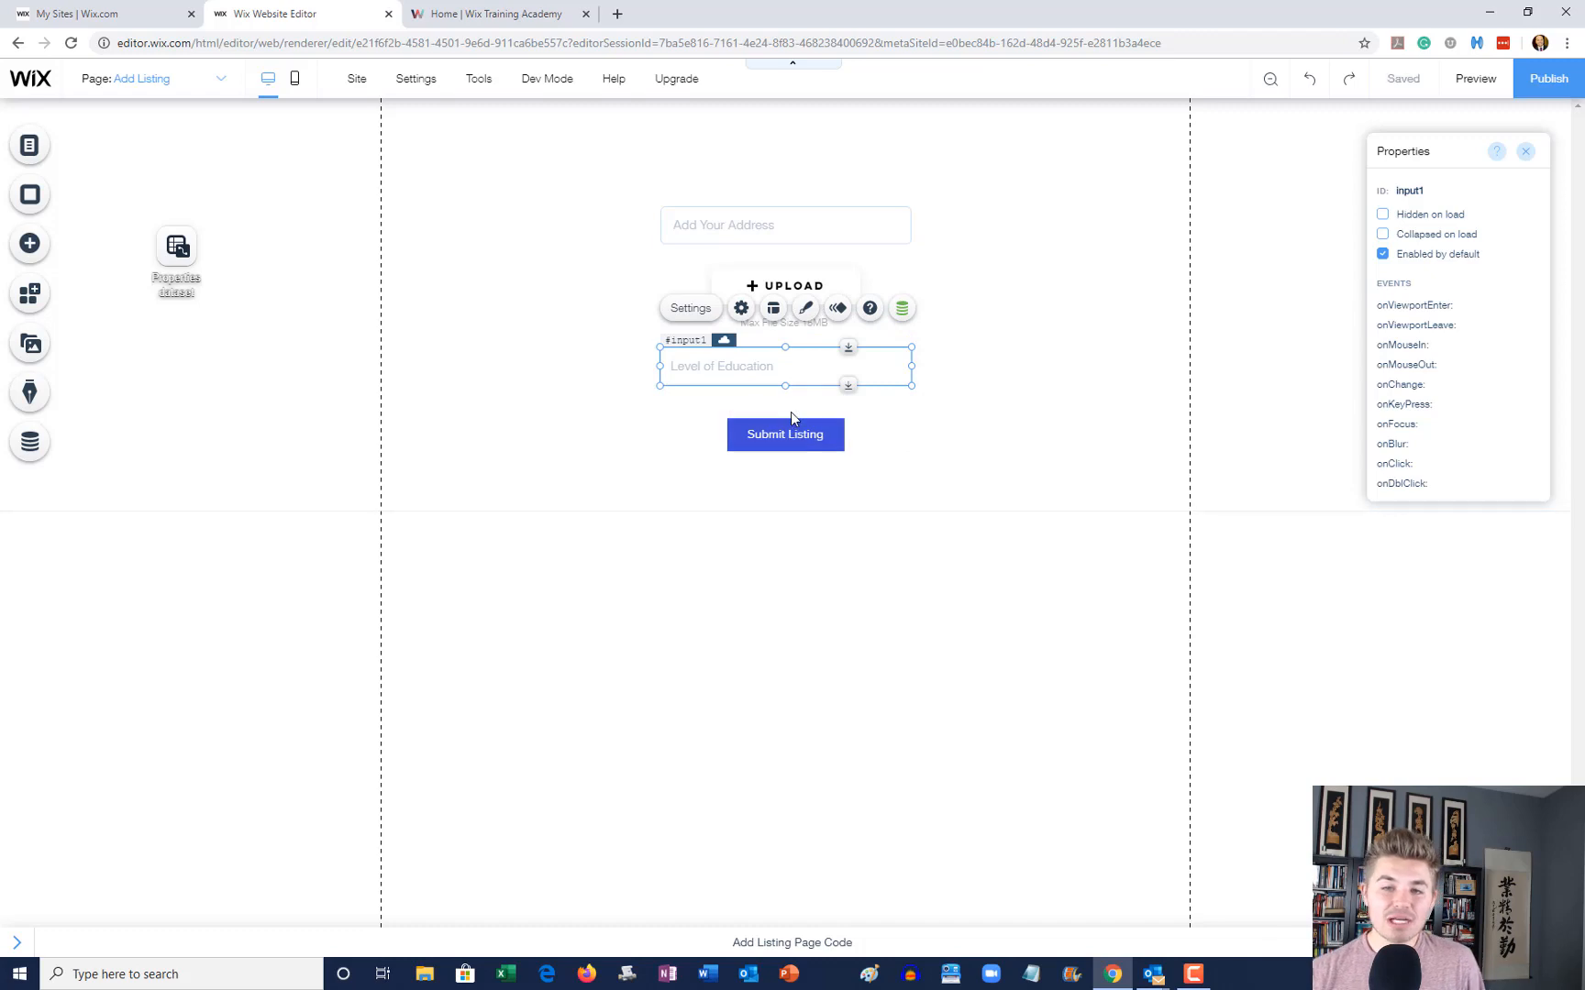
# Step: Connect the Submit Listing button to the Properties dataset with Submit as its click action
pyautogui.click(816, 444)
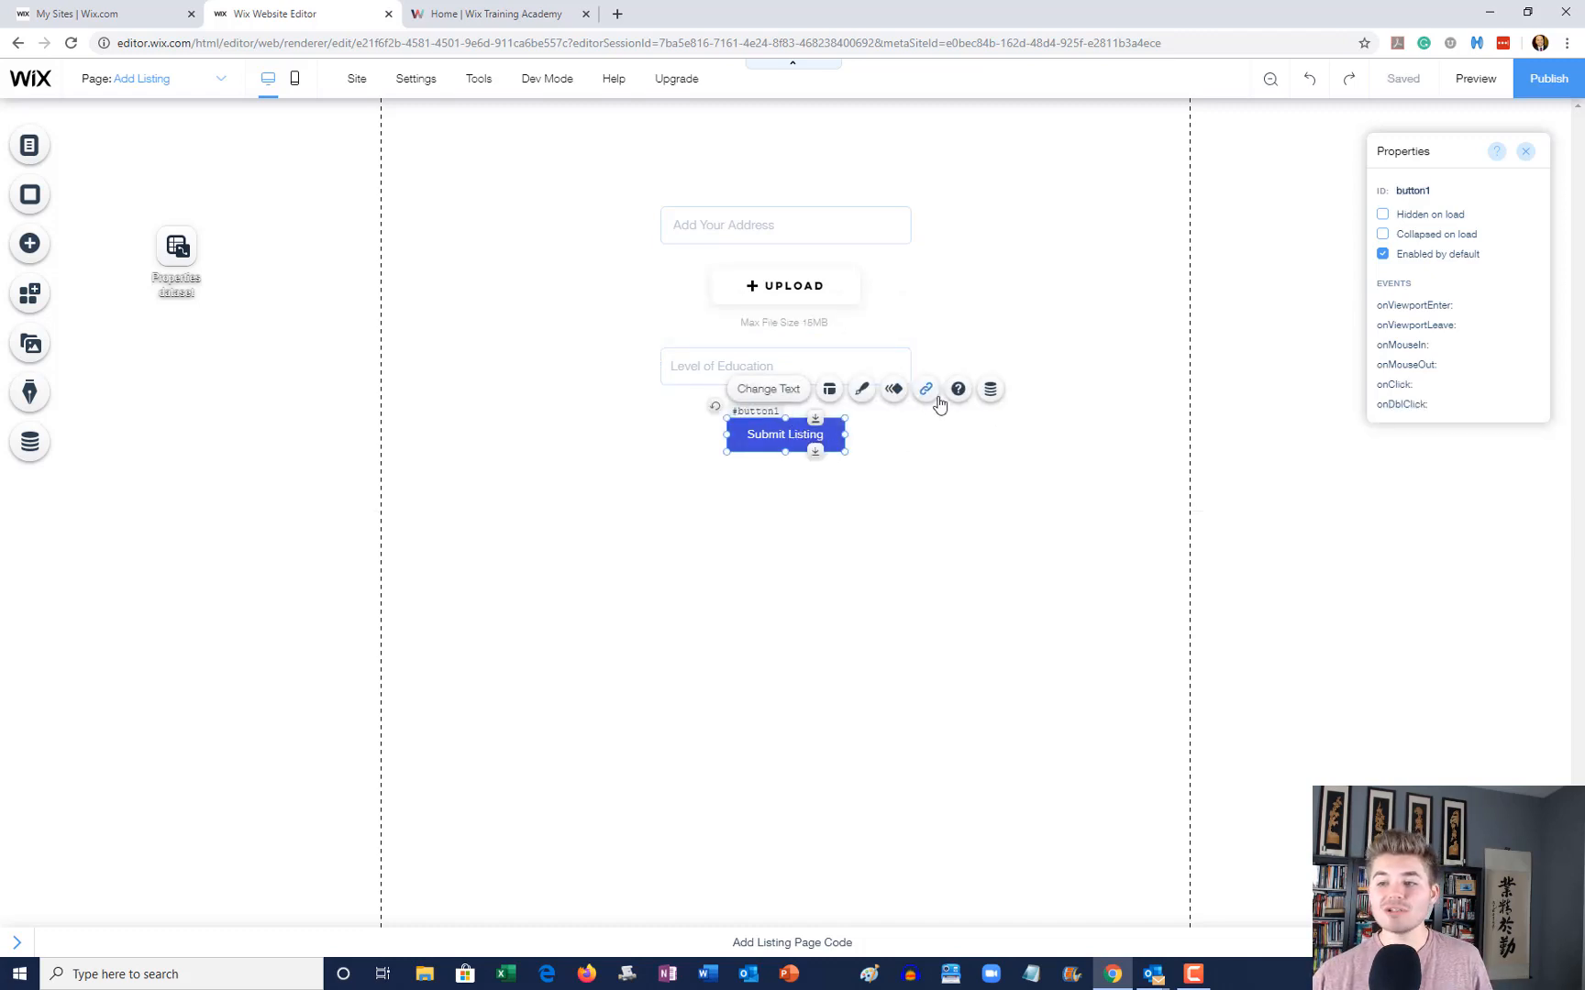
pyautogui.click(990, 391)
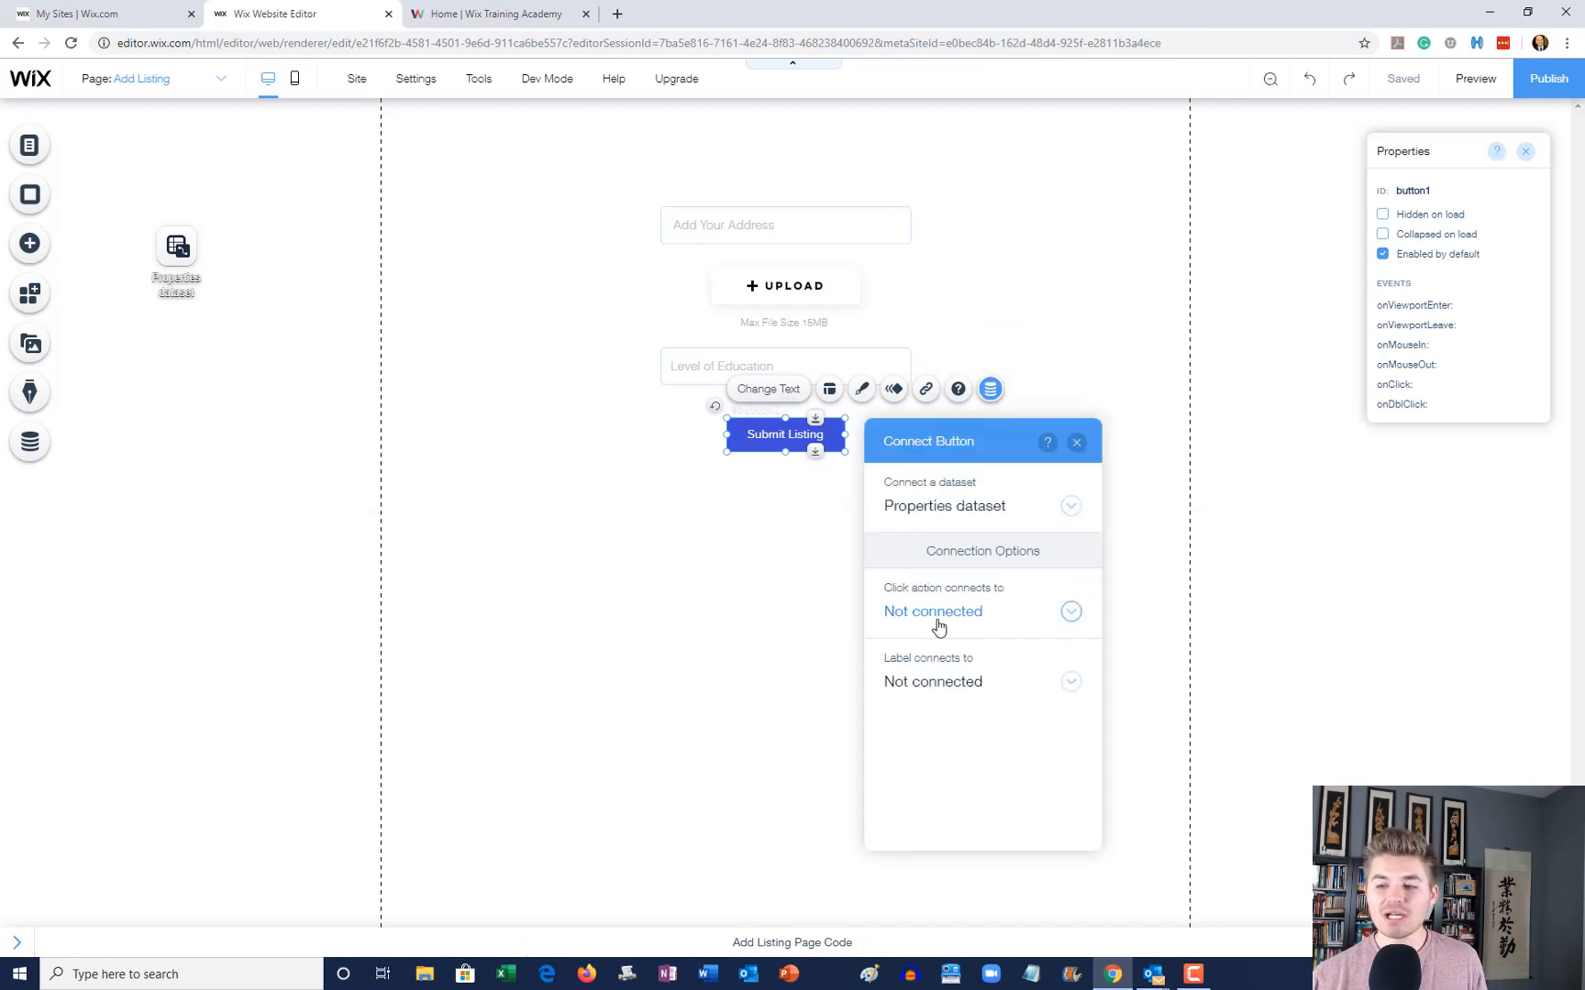
pyautogui.click(936, 612)
pyautogui.click(943, 707)
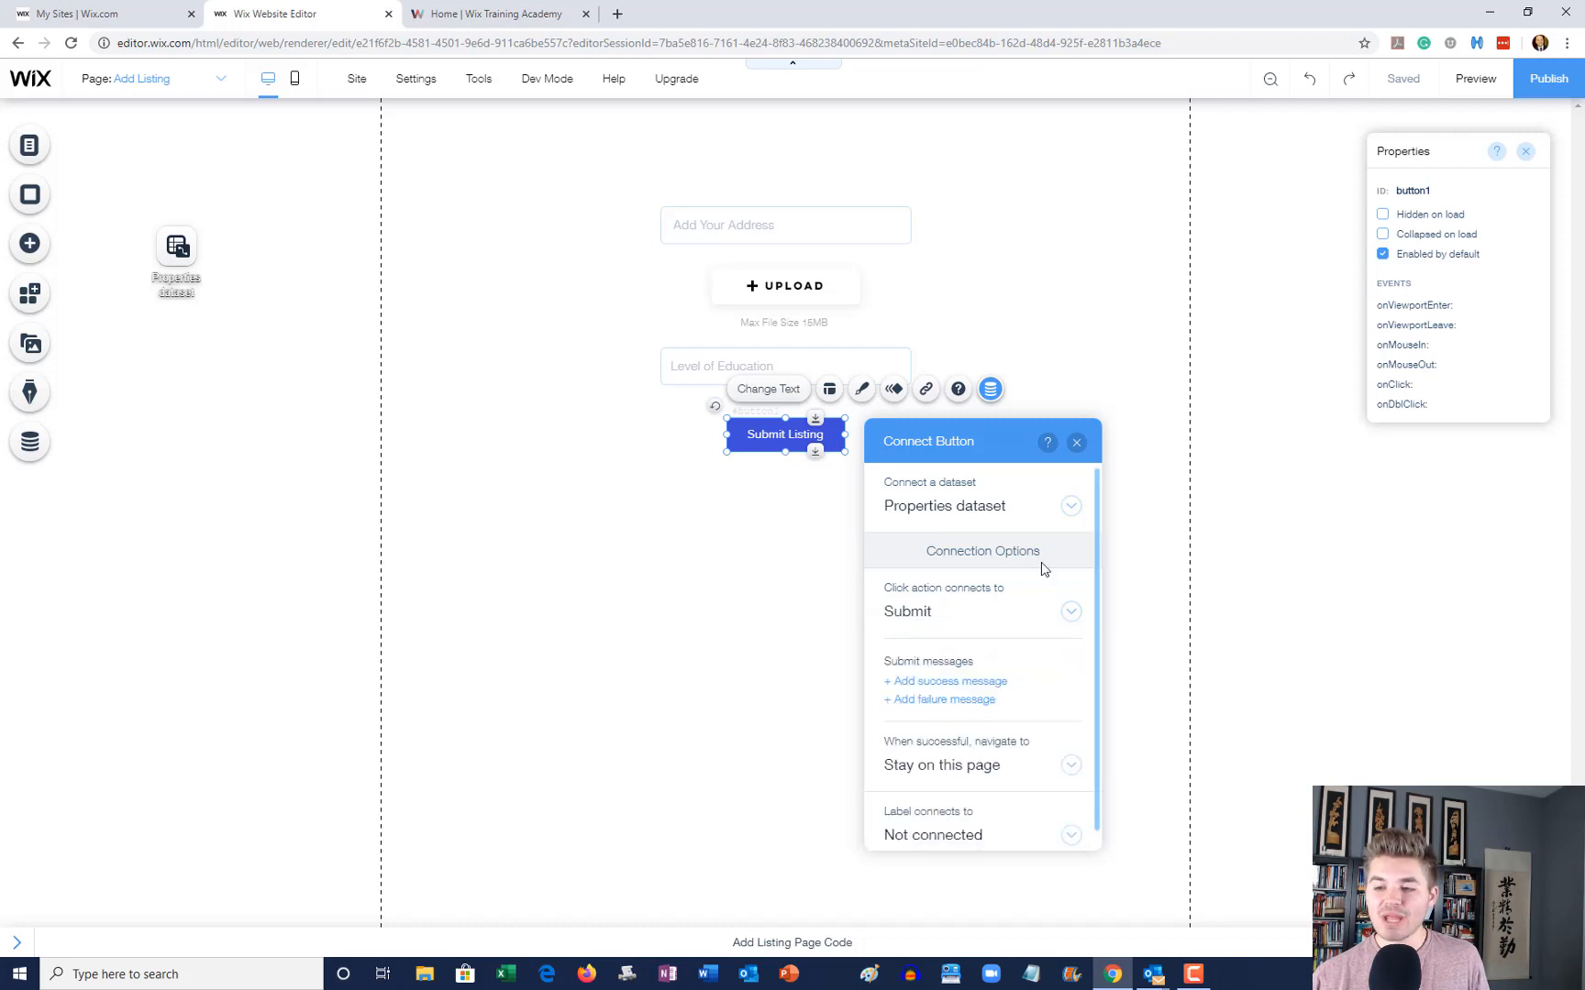
# Step: Set the Submit Listing button to navigate to the Property Management page through a link after a successful submission
pyautogui.scroll(-1, 1035, 587)
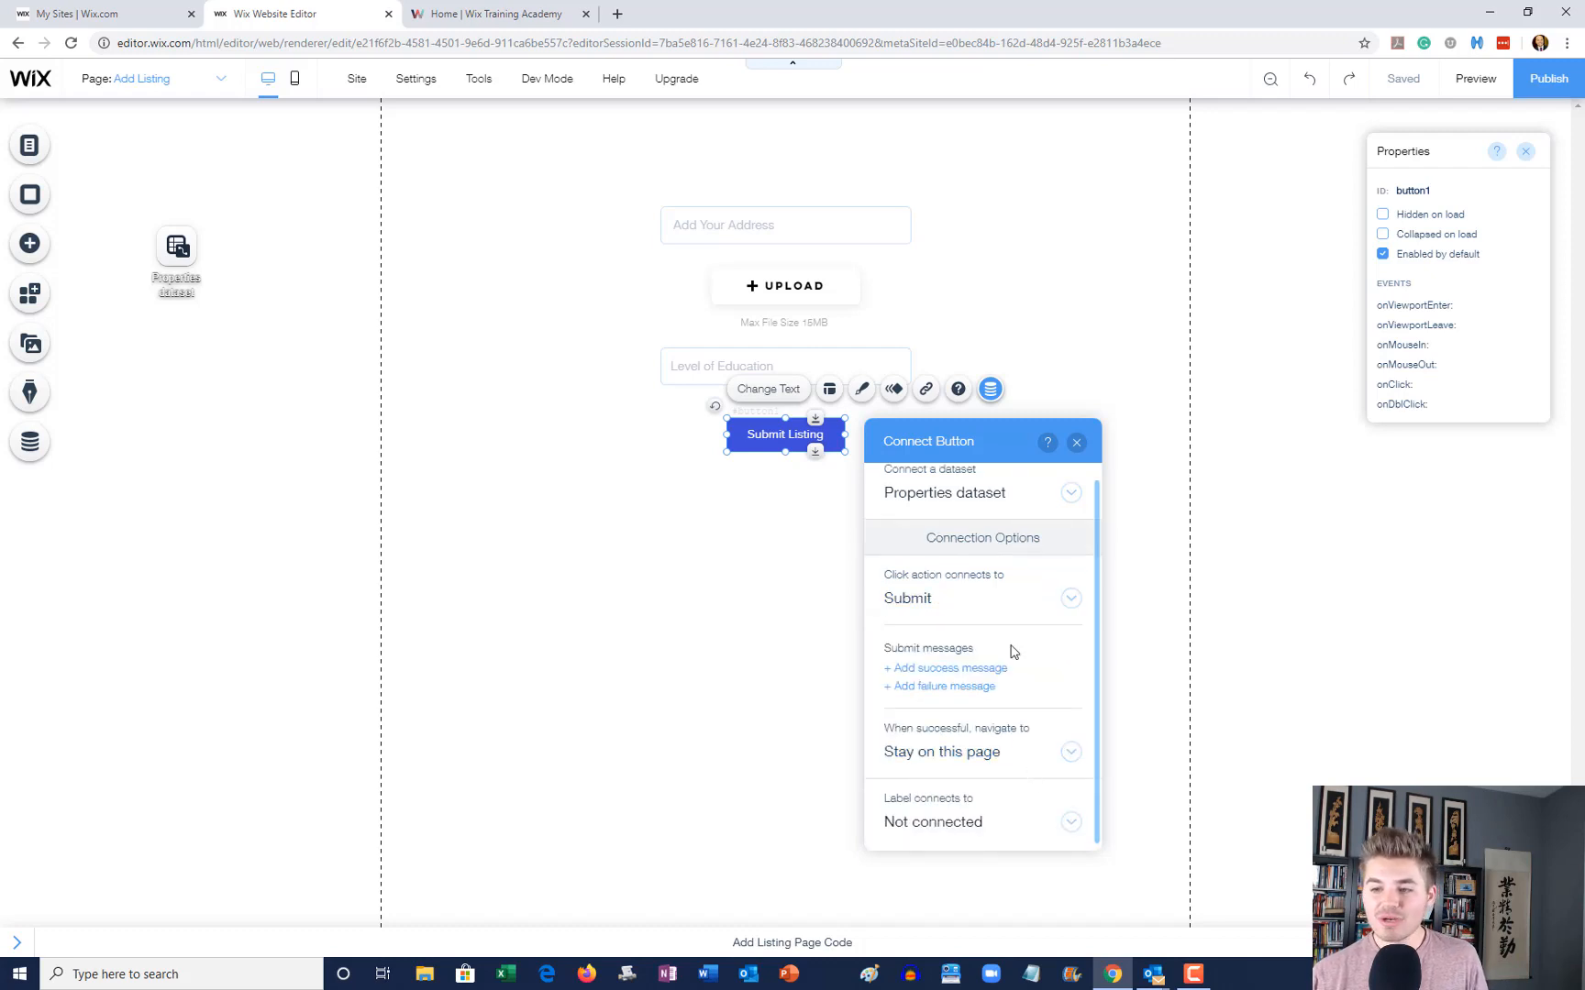
pyautogui.click(997, 763)
pyautogui.scroll(-2, 972, 642)
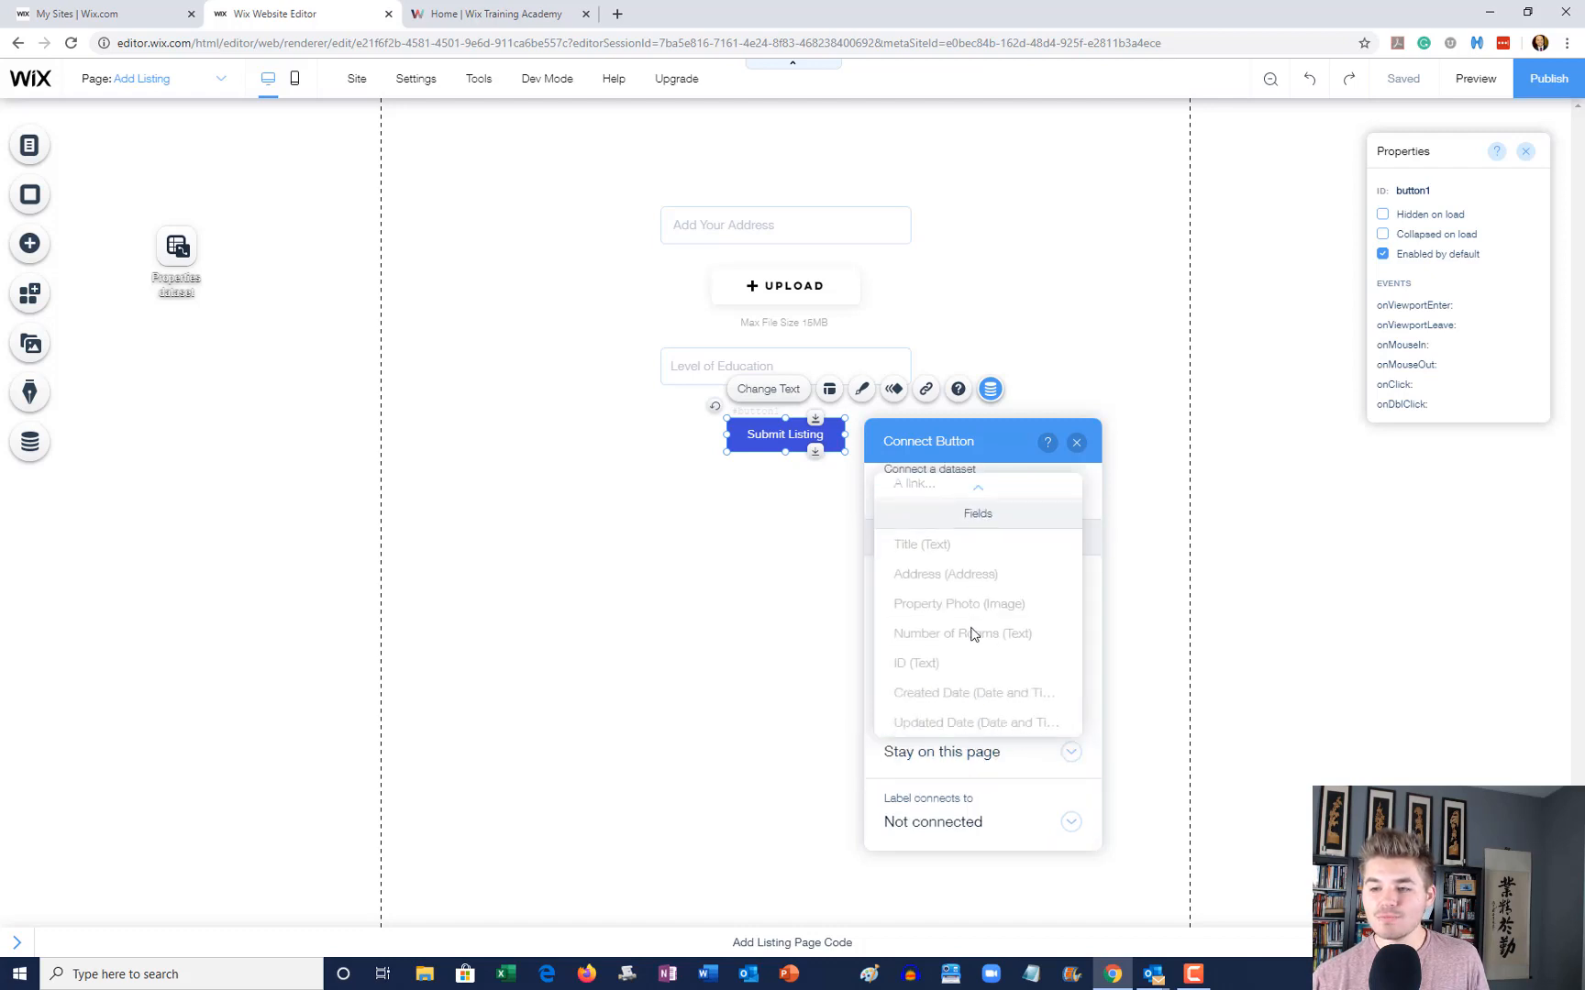
pyautogui.scroll(2, 974, 635)
pyautogui.click(966, 513)
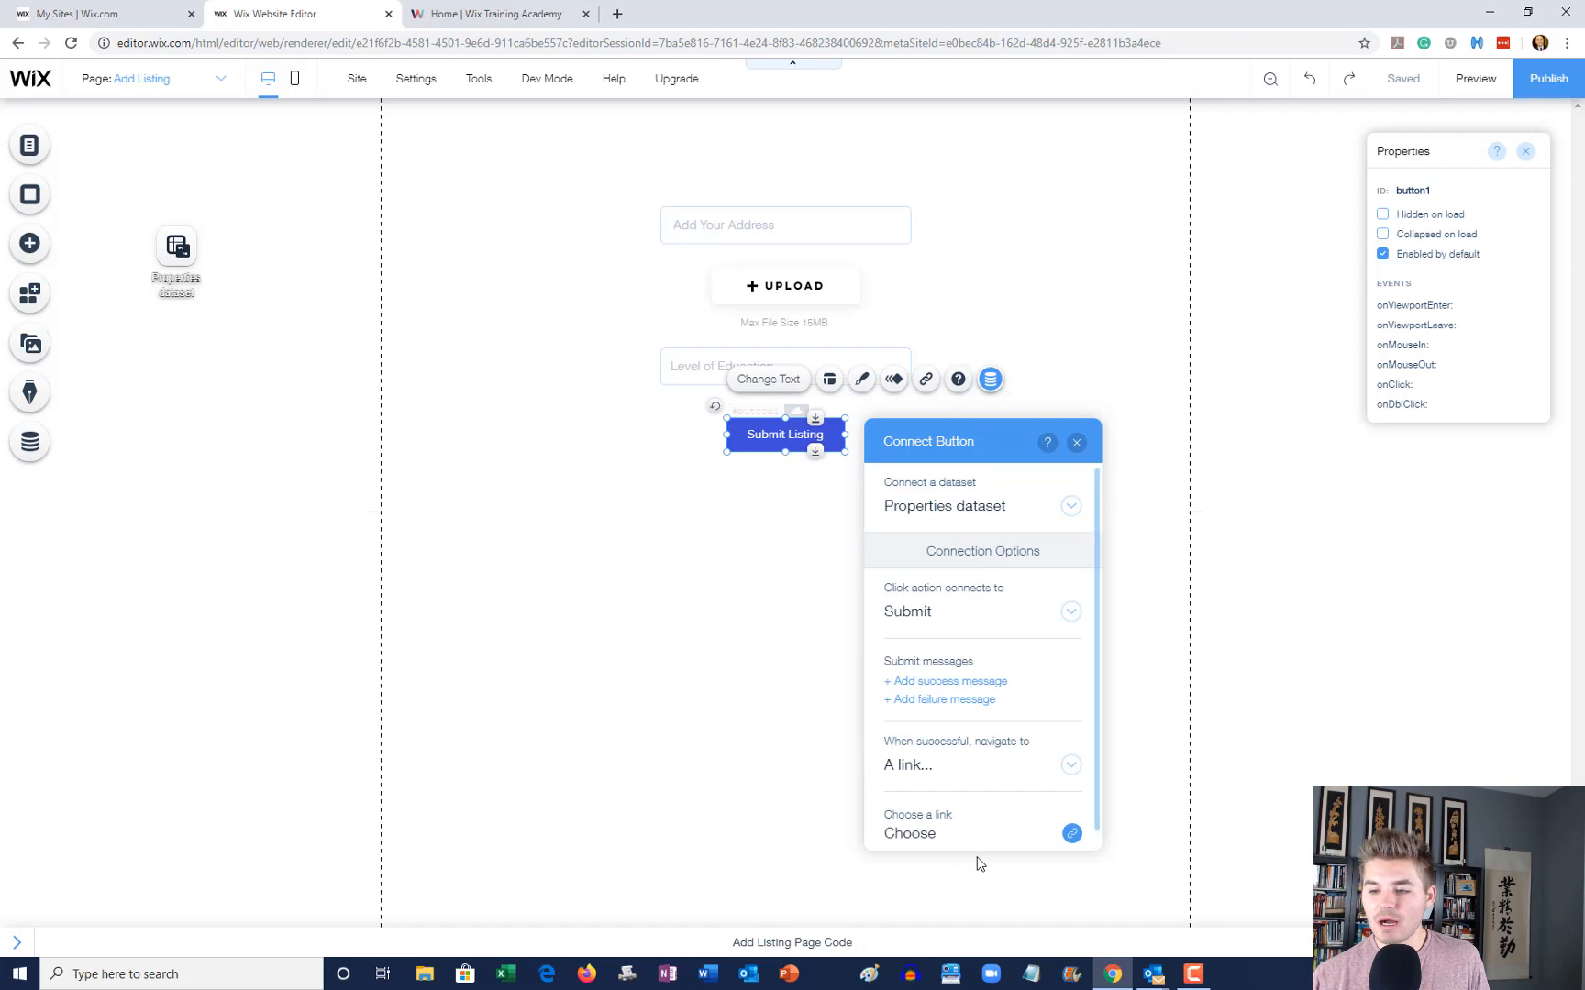
pyautogui.scroll(-1, 977, 825)
pyautogui.click(969, 753)
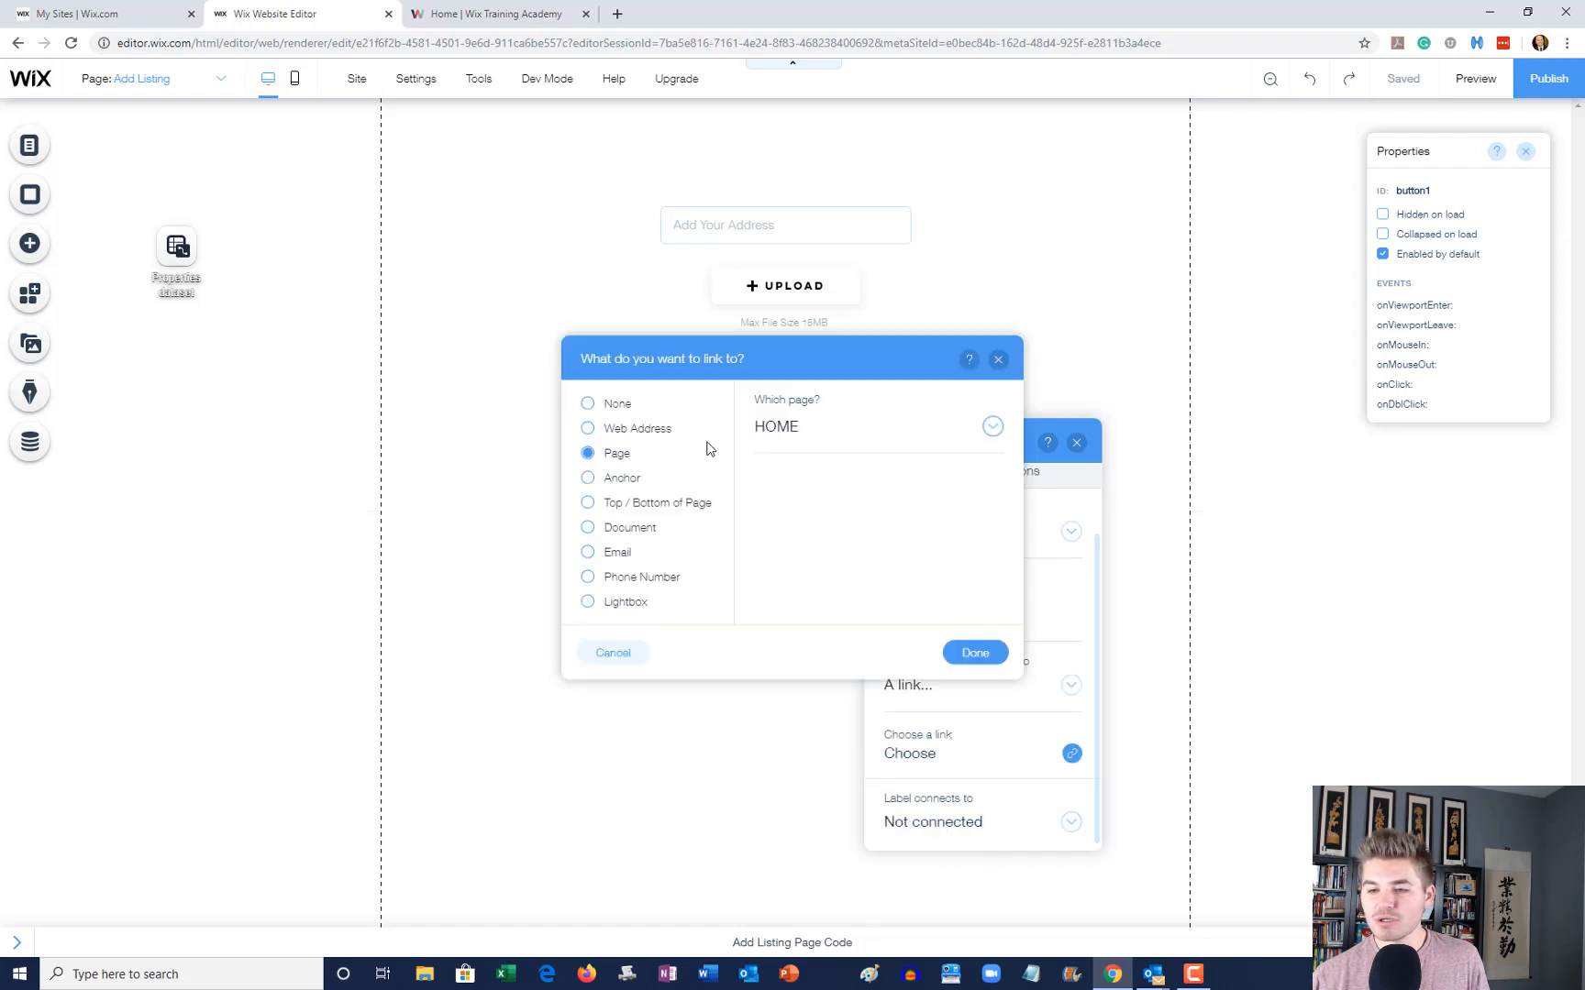
pyautogui.click(903, 433)
pyautogui.click(882, 505)
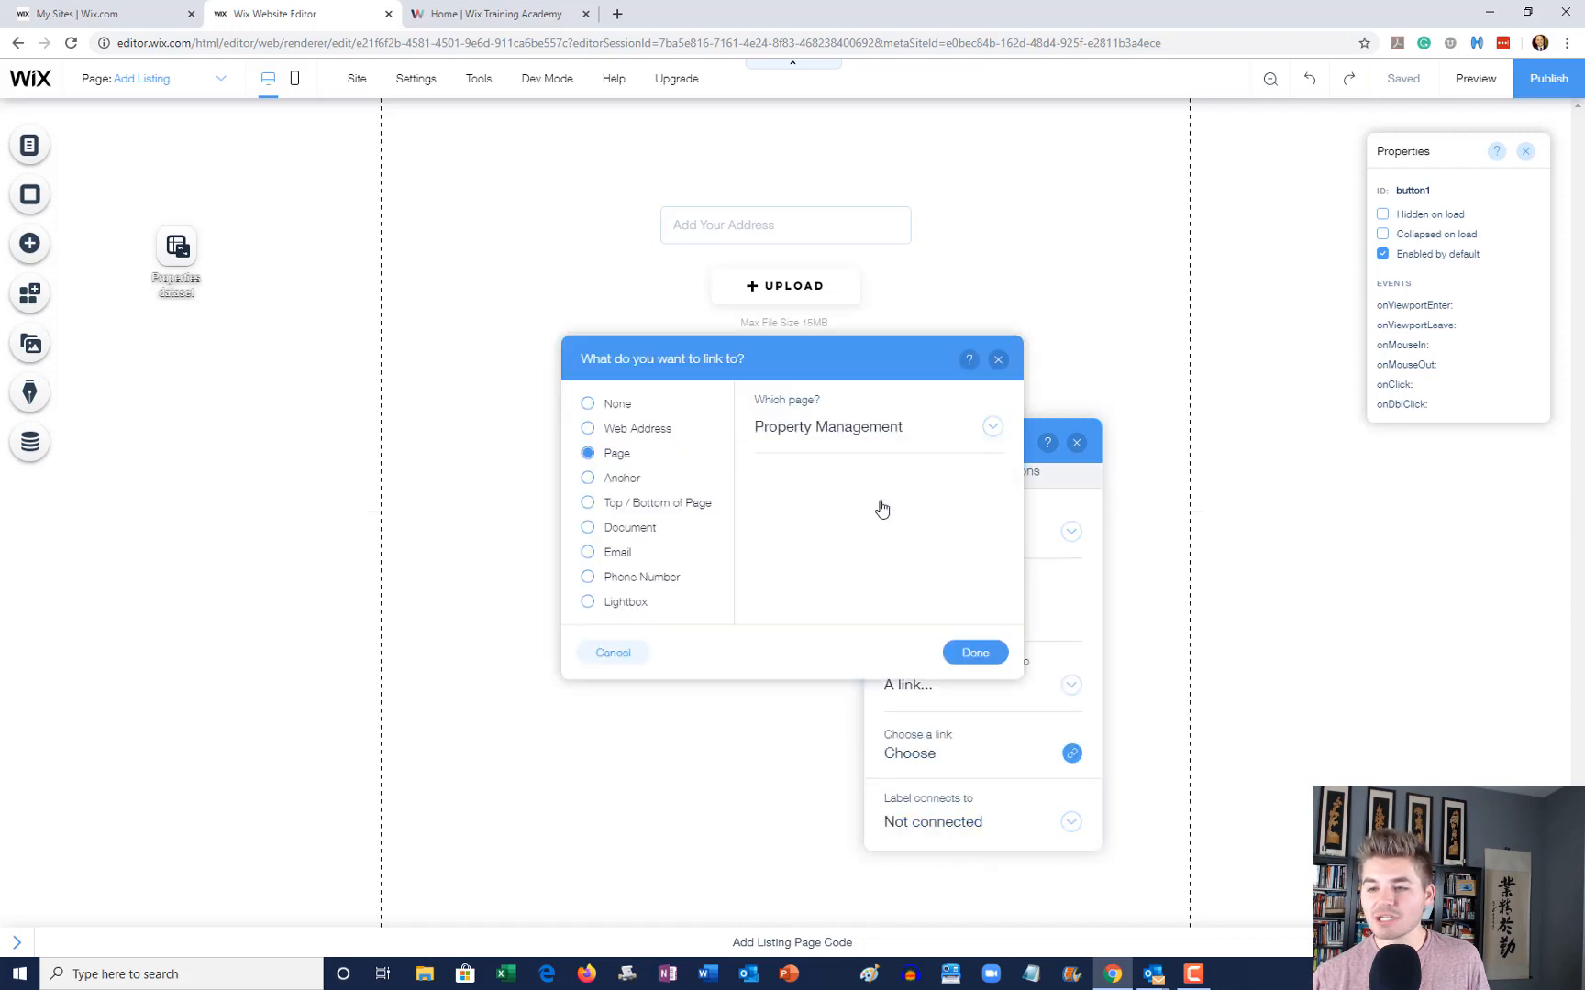
pyautogui.click(976, 652)
pyautogui.click(1074, 444)
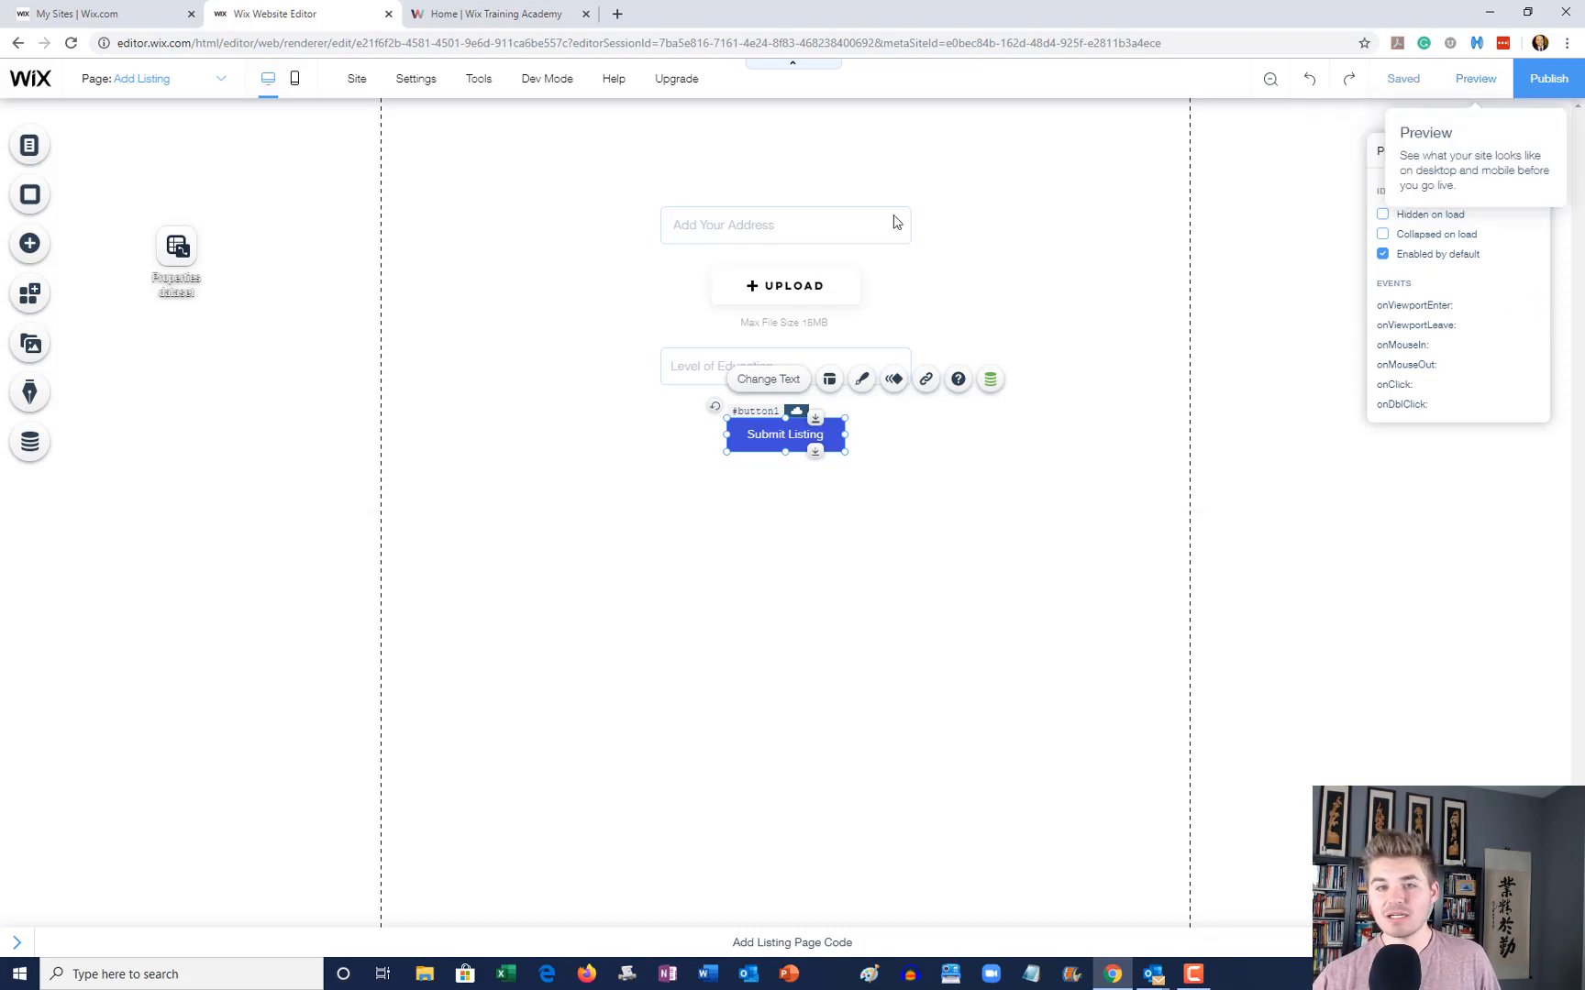
# Step: Preview the Property Management dashboard page and test its "Add New Lisiting +" button
pyautogui.click(37, 139)
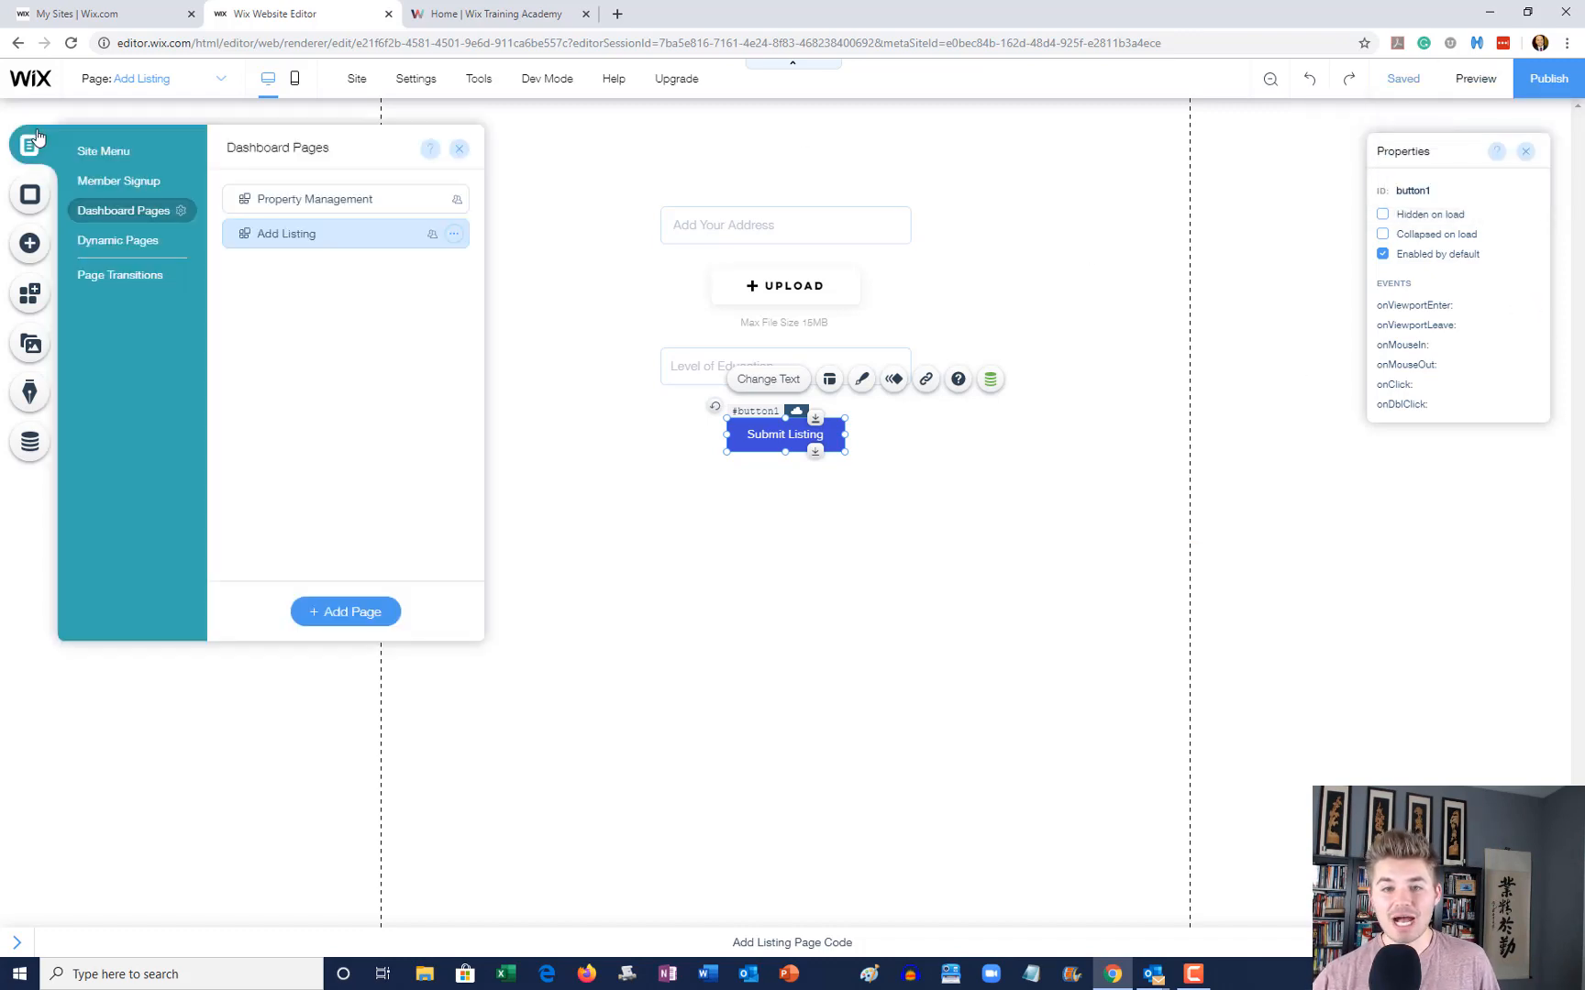
pyautogui.click(419, 200)
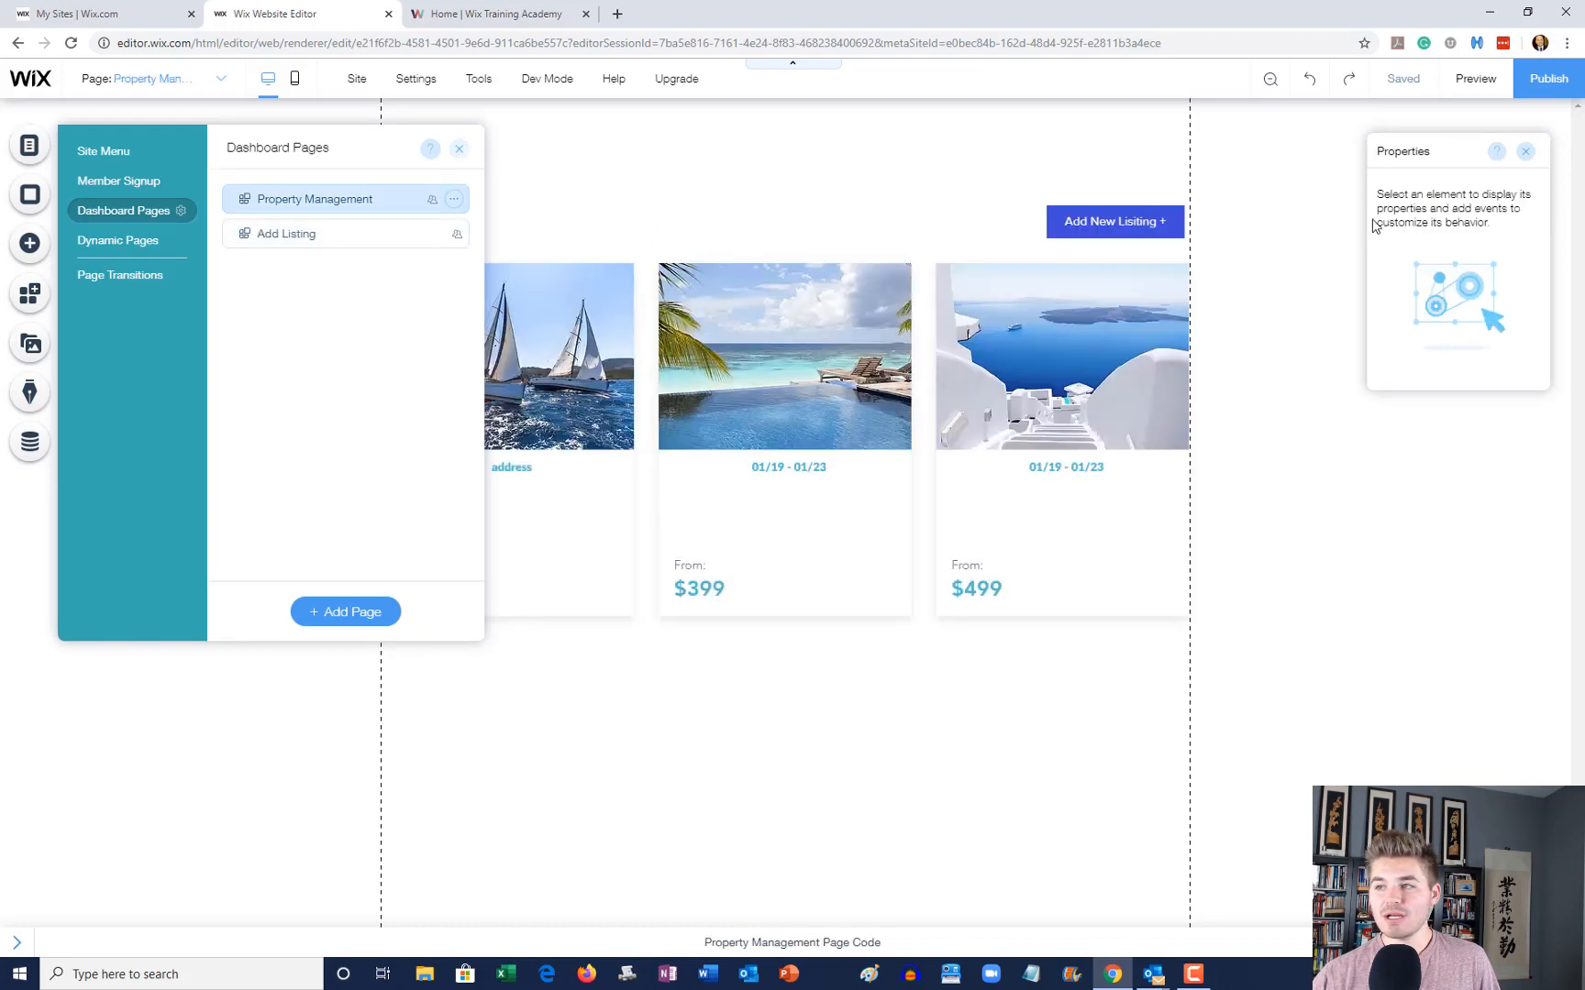
pyautogui.click(462, 153)
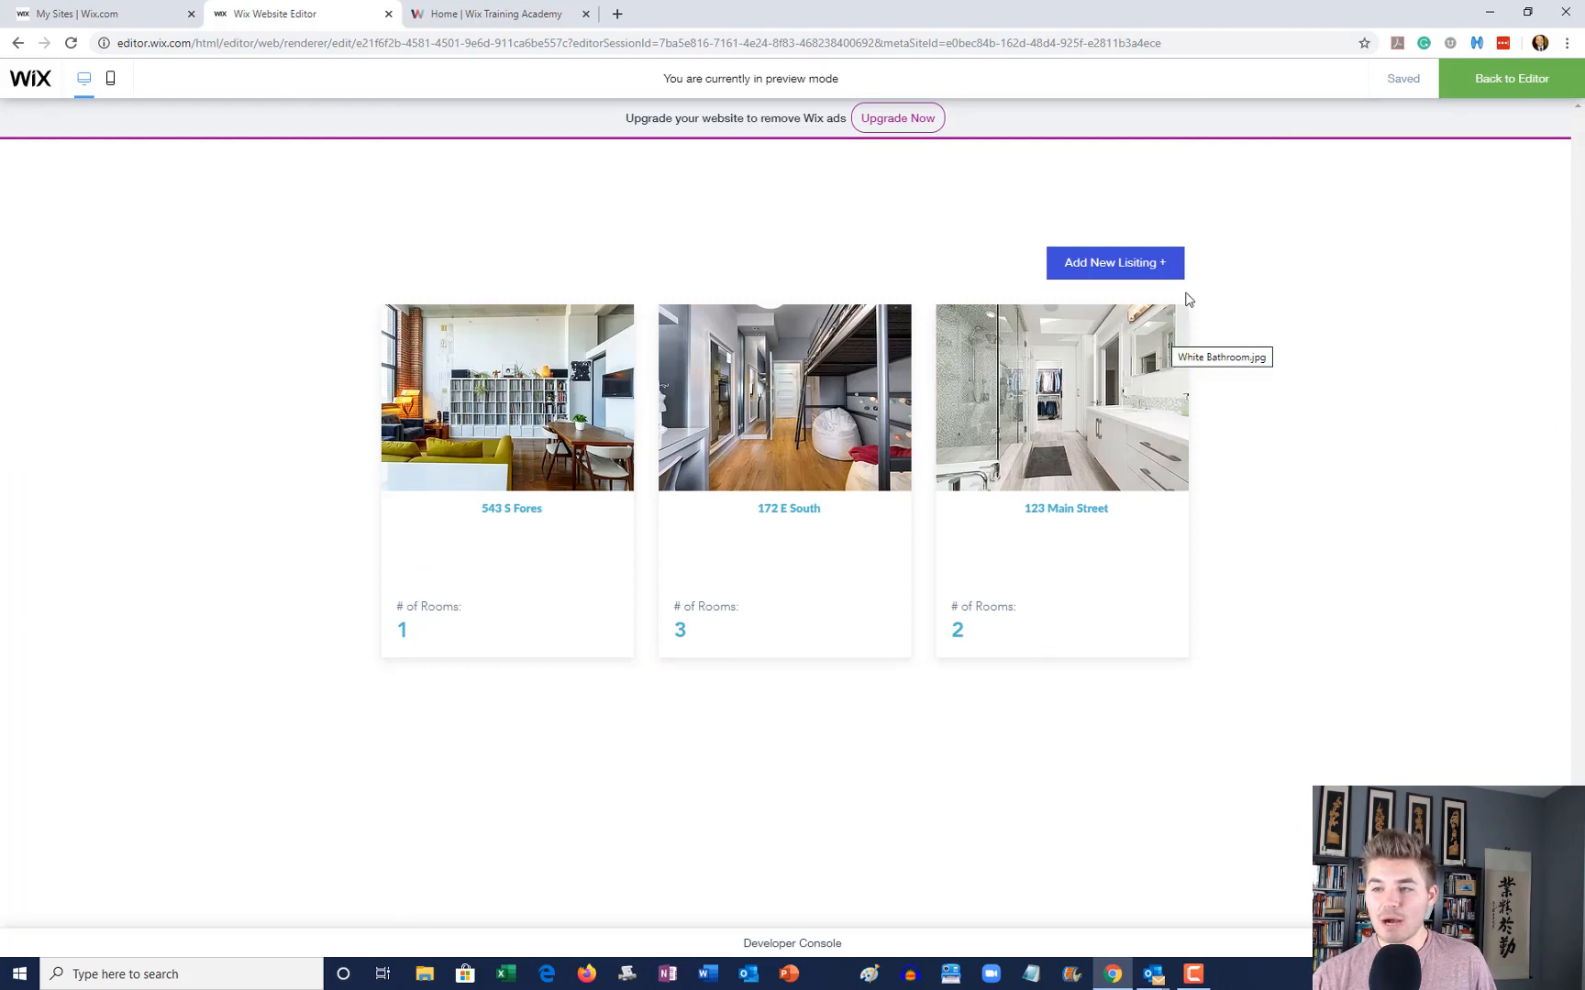
pyautogui.click(1121, 272)
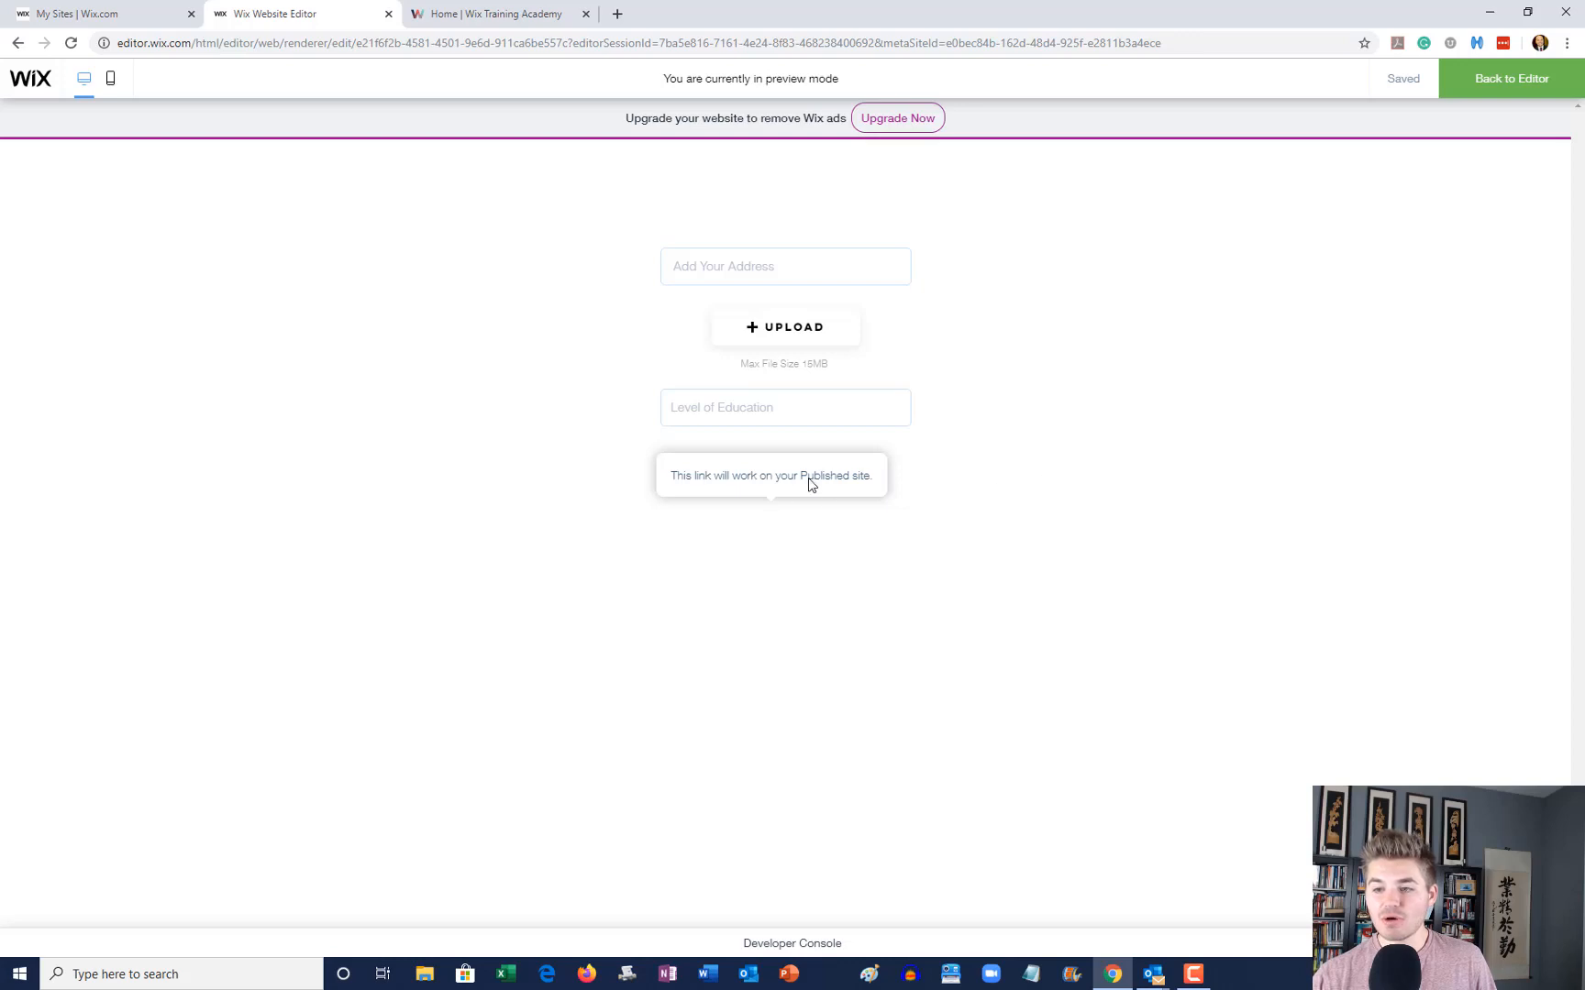
# Step: Fill in the property address on the previewed Add Listing form and upload the Sky Tree image
pyautogui.click(822, 251)
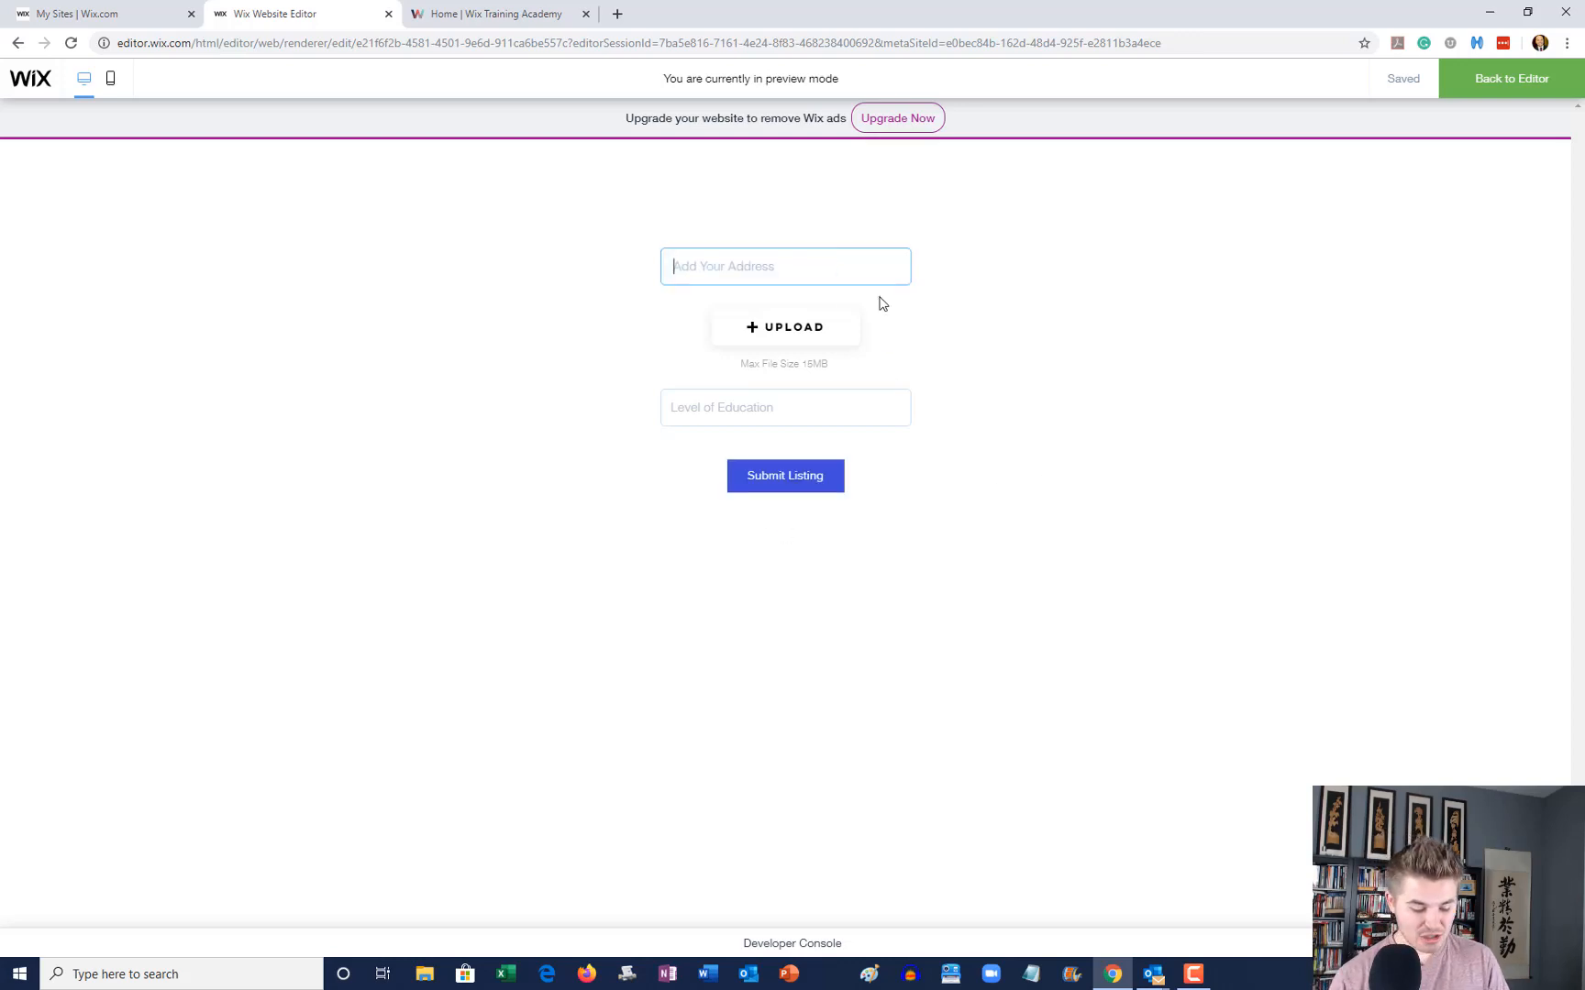
pyautogui.write('1234 E')
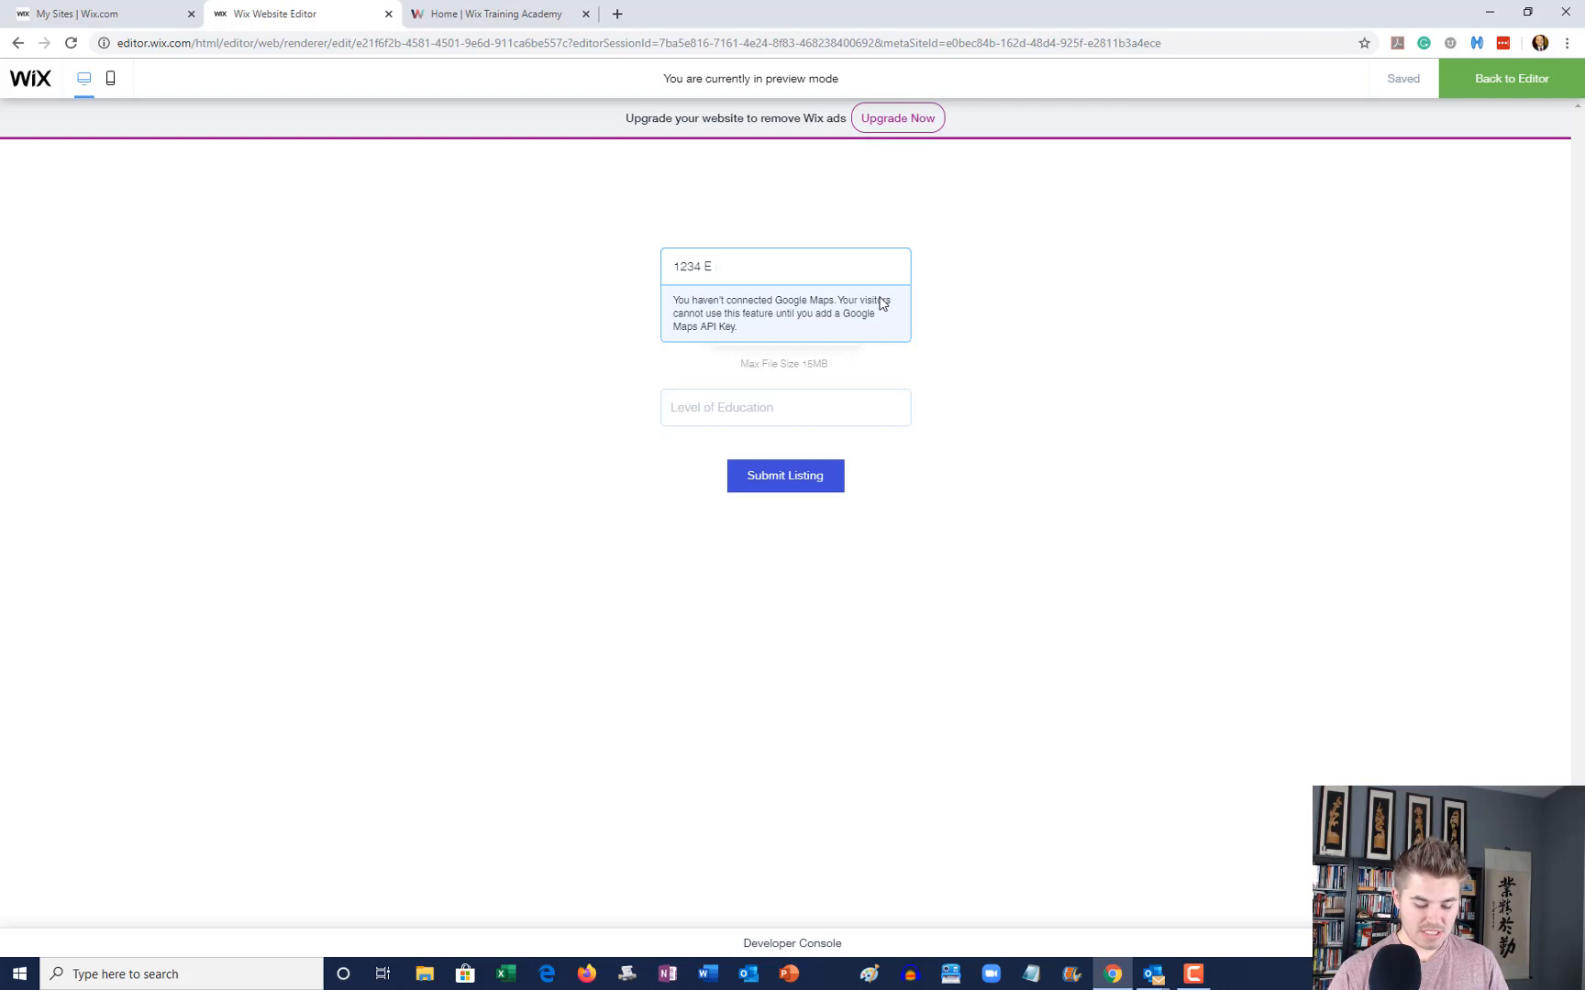
pyautogui.write('South Ave')
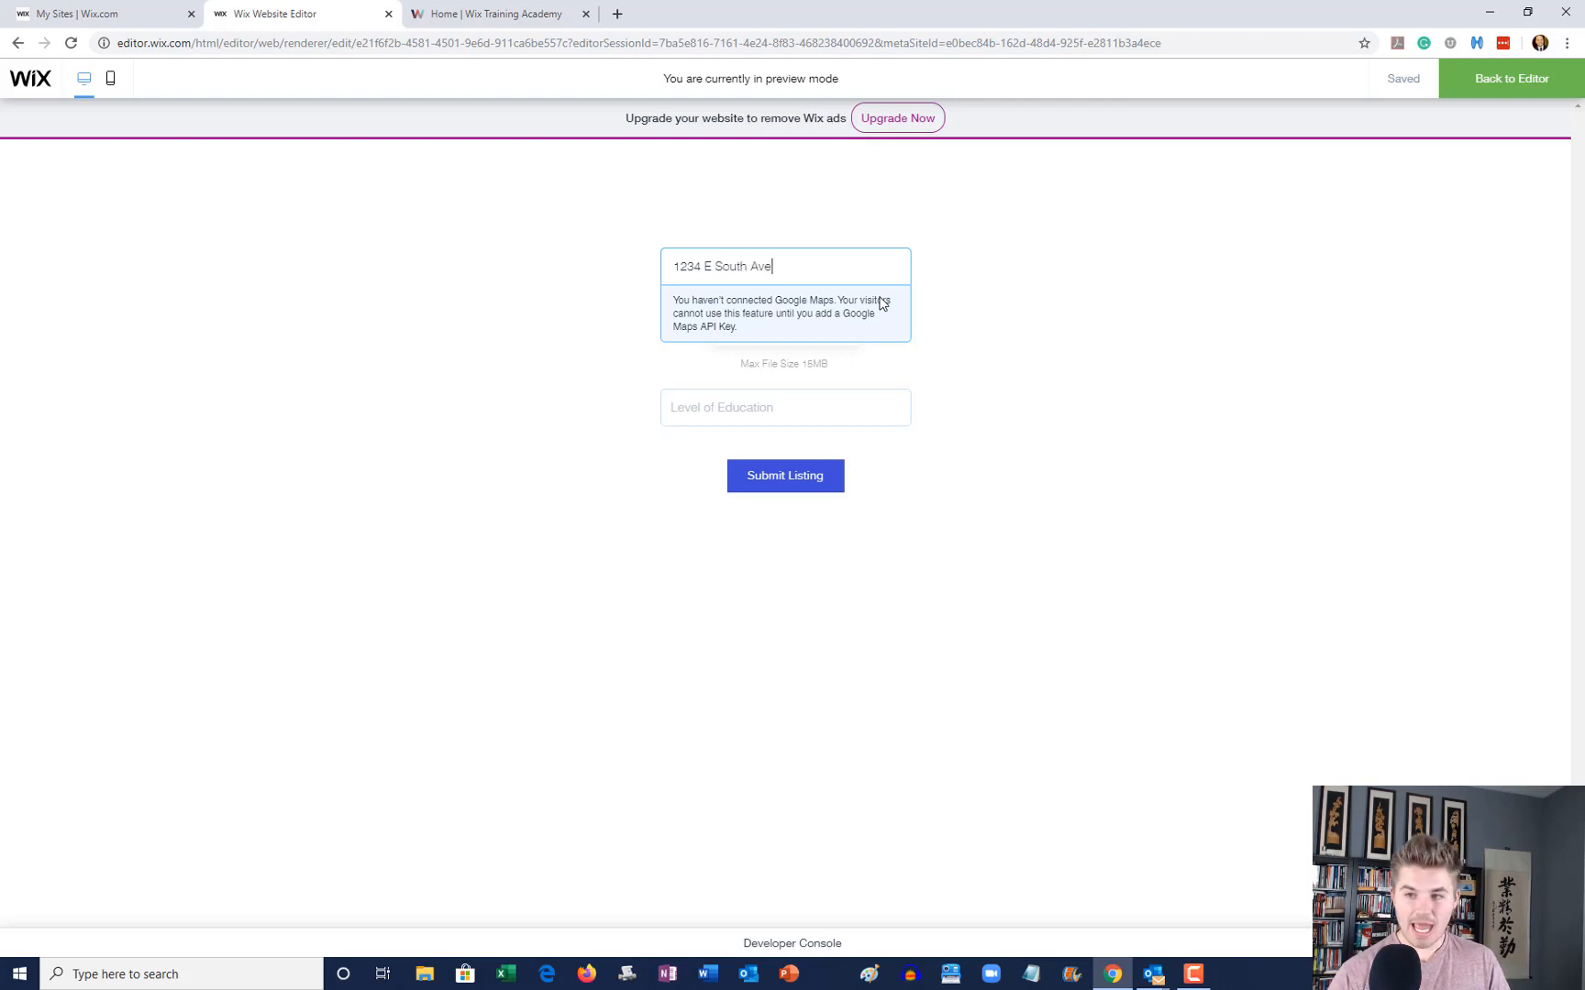
pyautogui.click(970, 276)
pyautogui.click(807, 327)
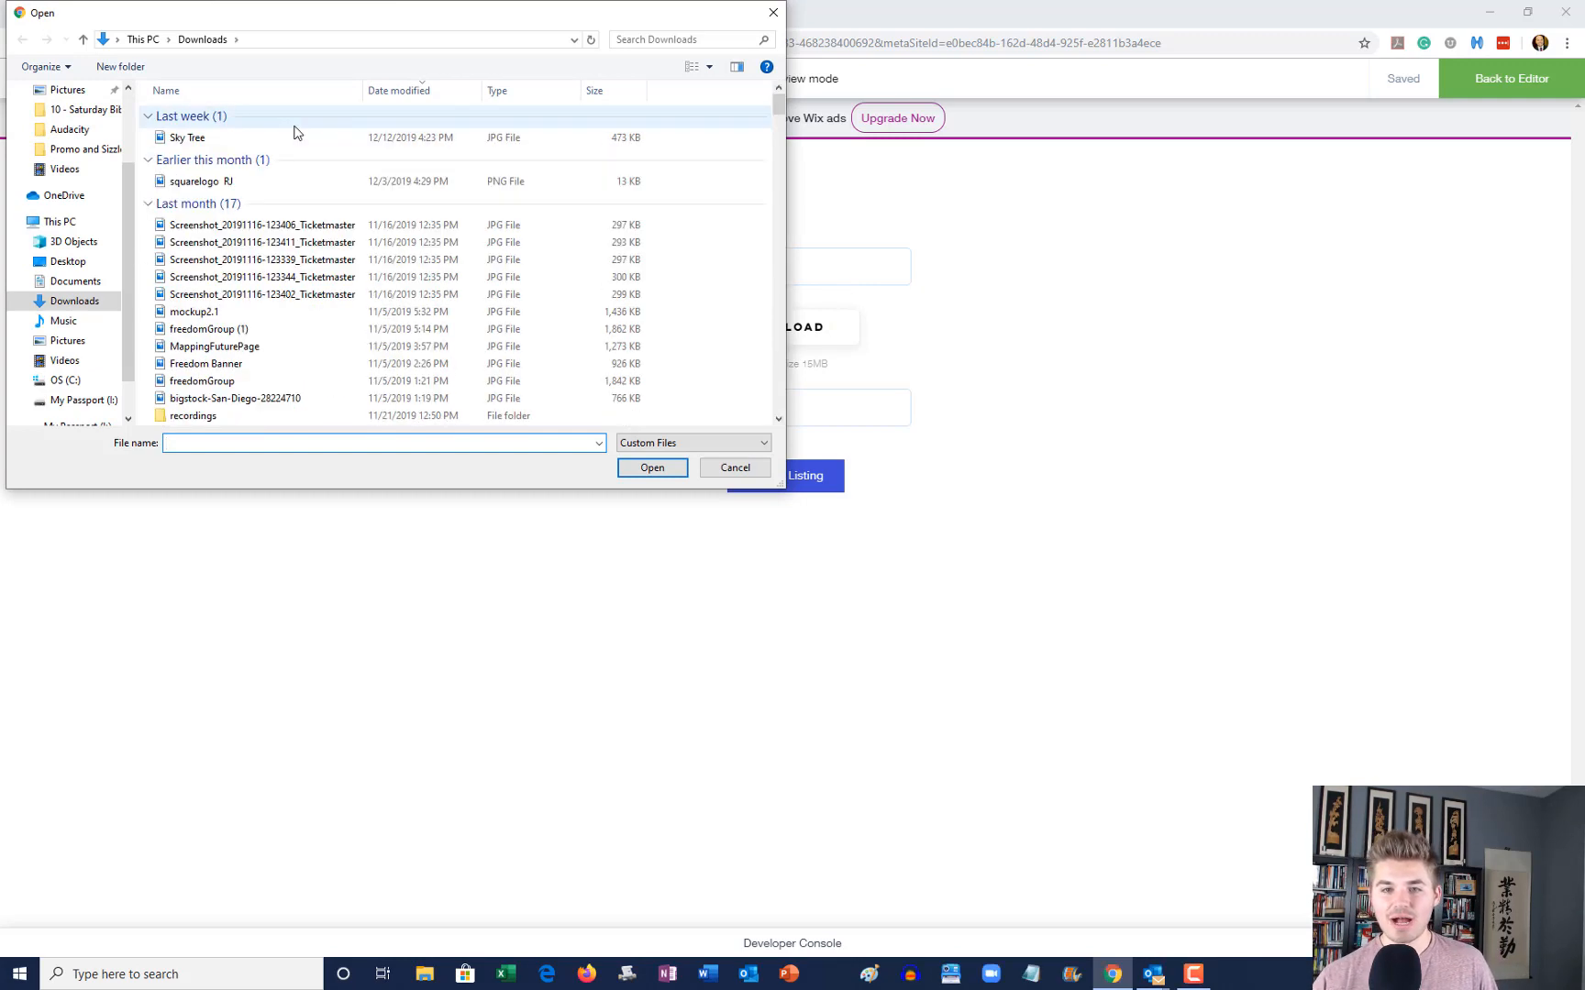
pyautogui.click(197, 142)
pyautogui.doubleClick(196, 142)
# Step: Enter 4 in the "Level of Education" field, submit the listing and look over the property cards on the dashboard
pyautogui.click(807, 409)
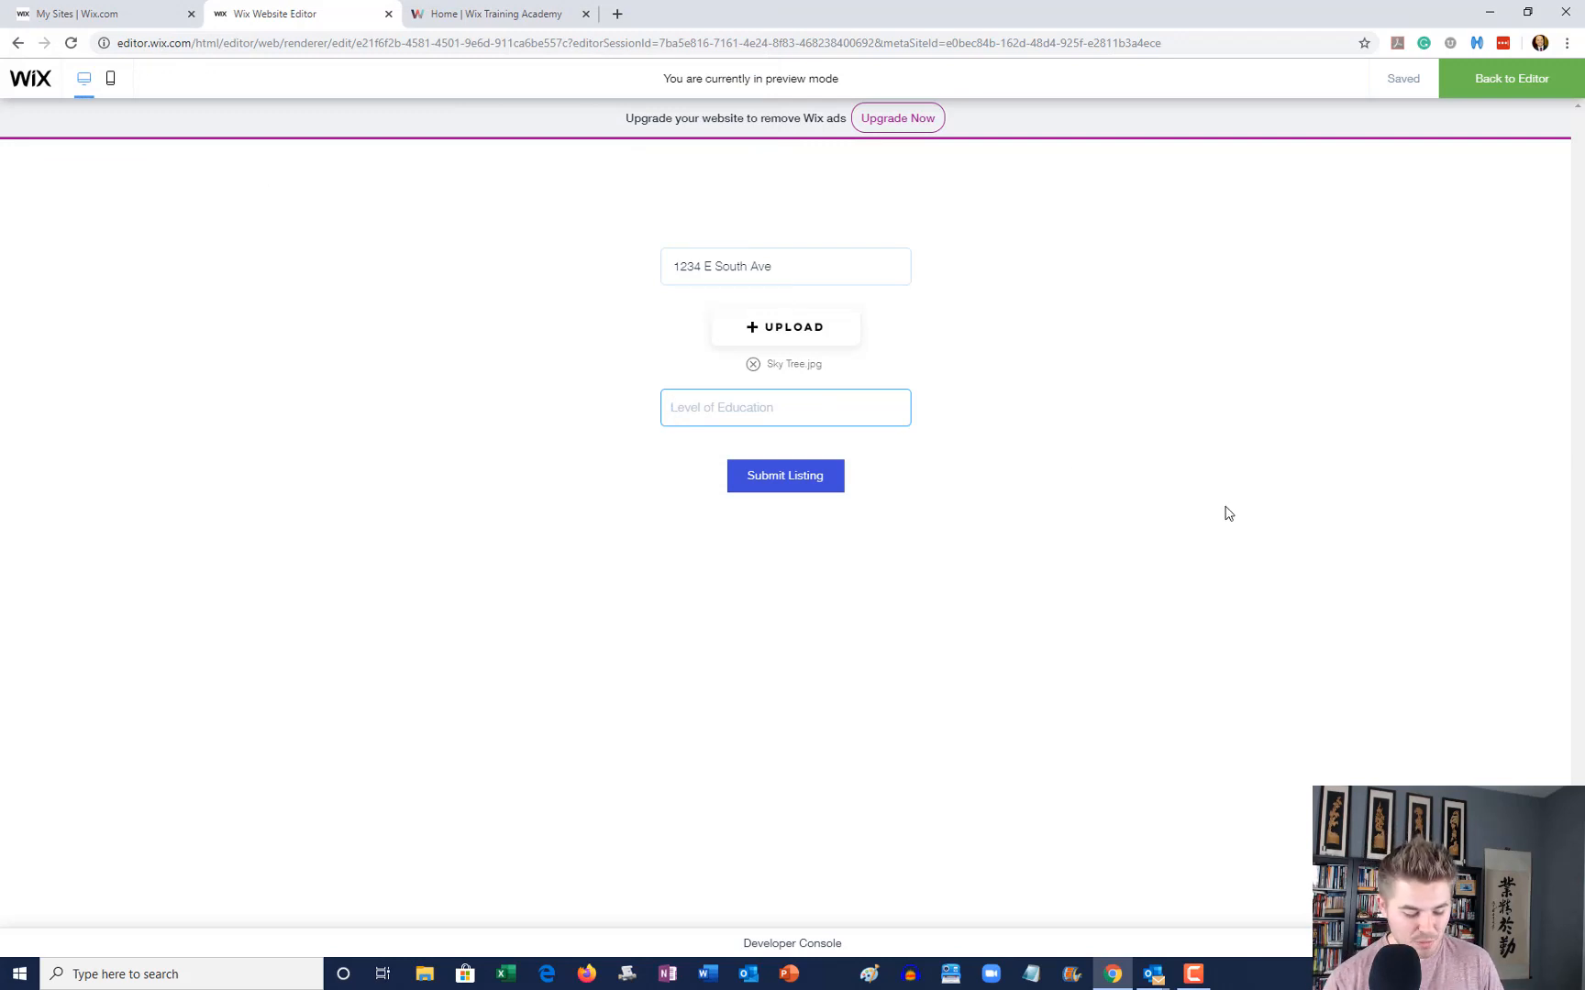
pyautogui.write('4')
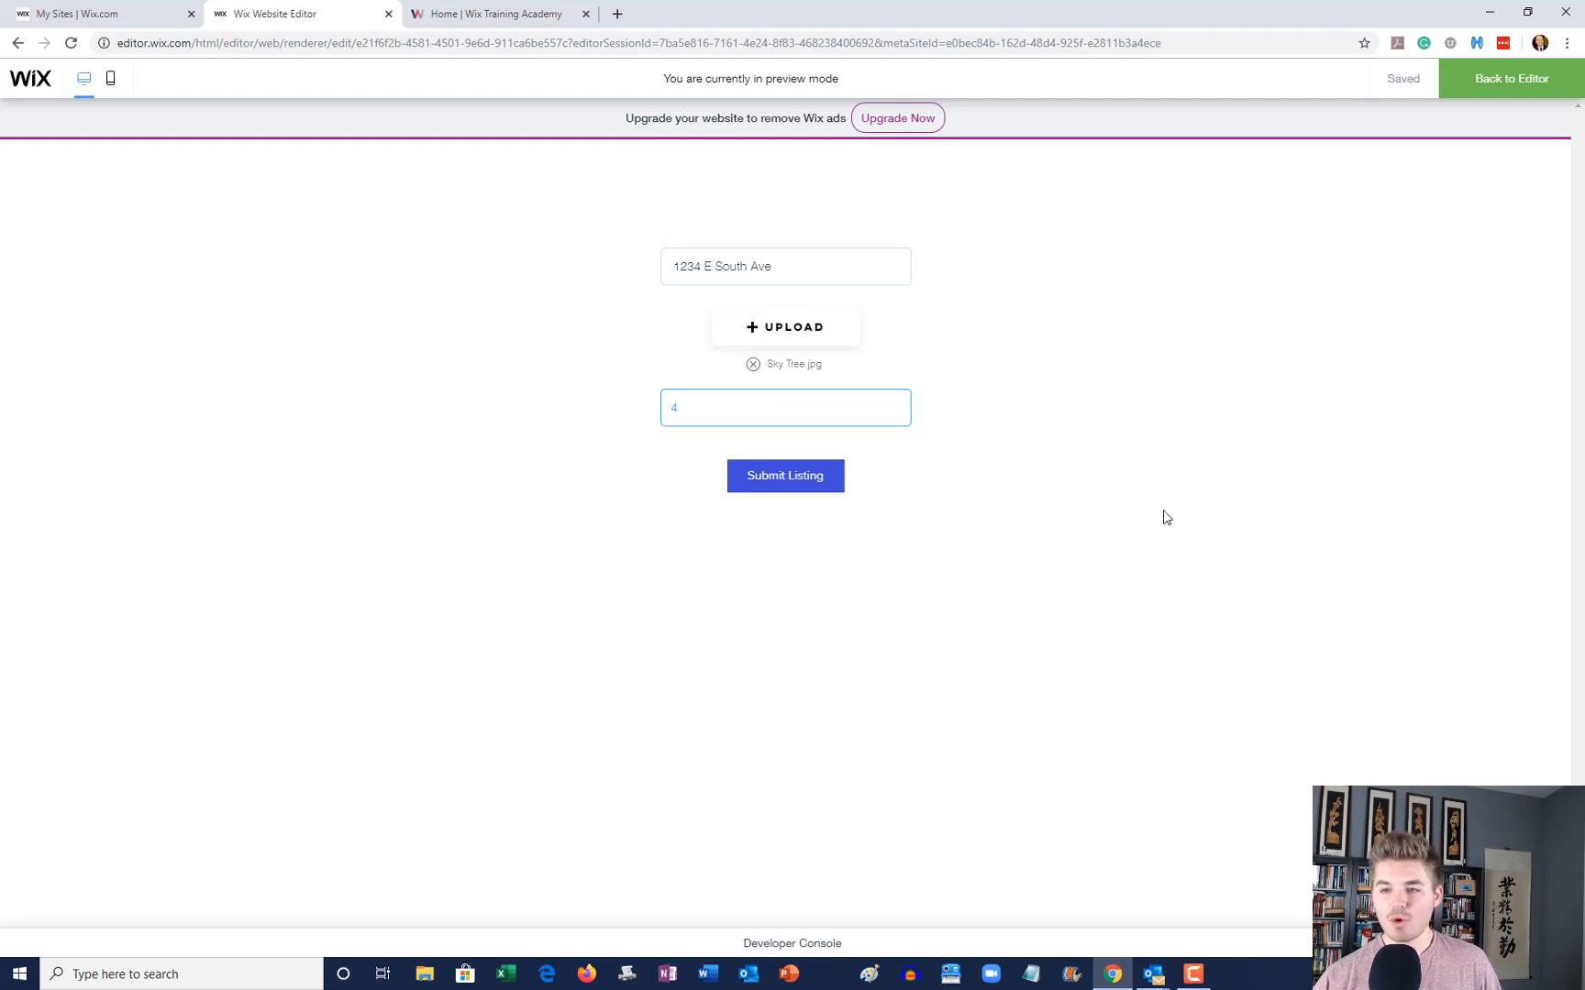
pyautogui.click(777, 478)
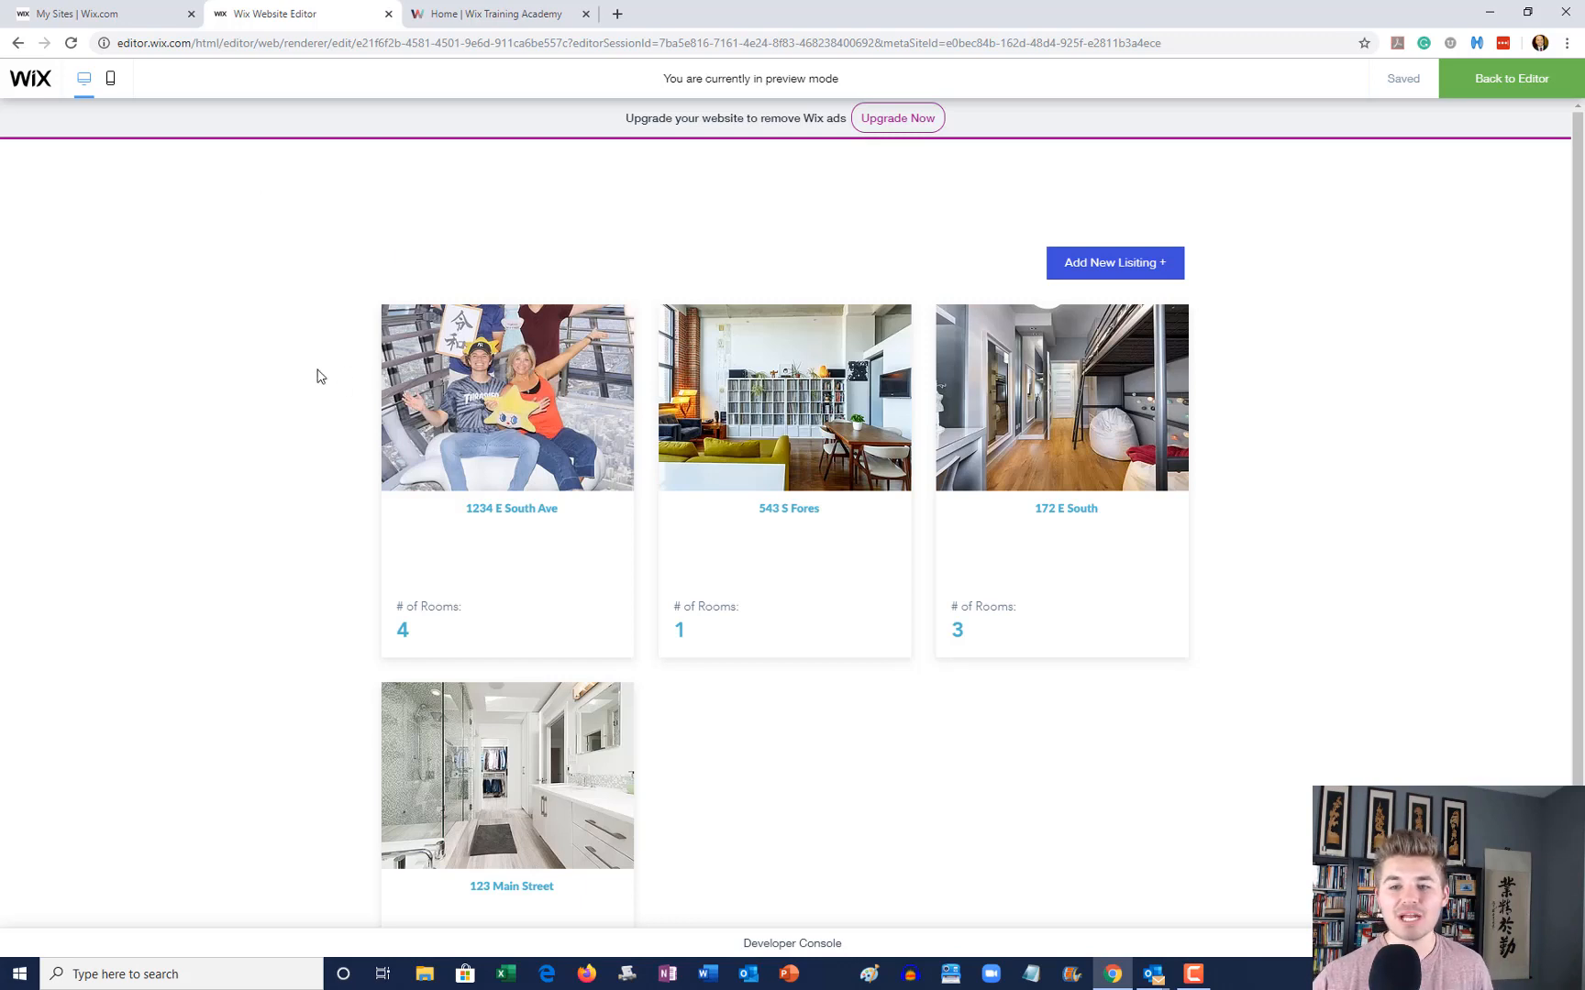
pyautogui.scroll(-1, 320, 379)
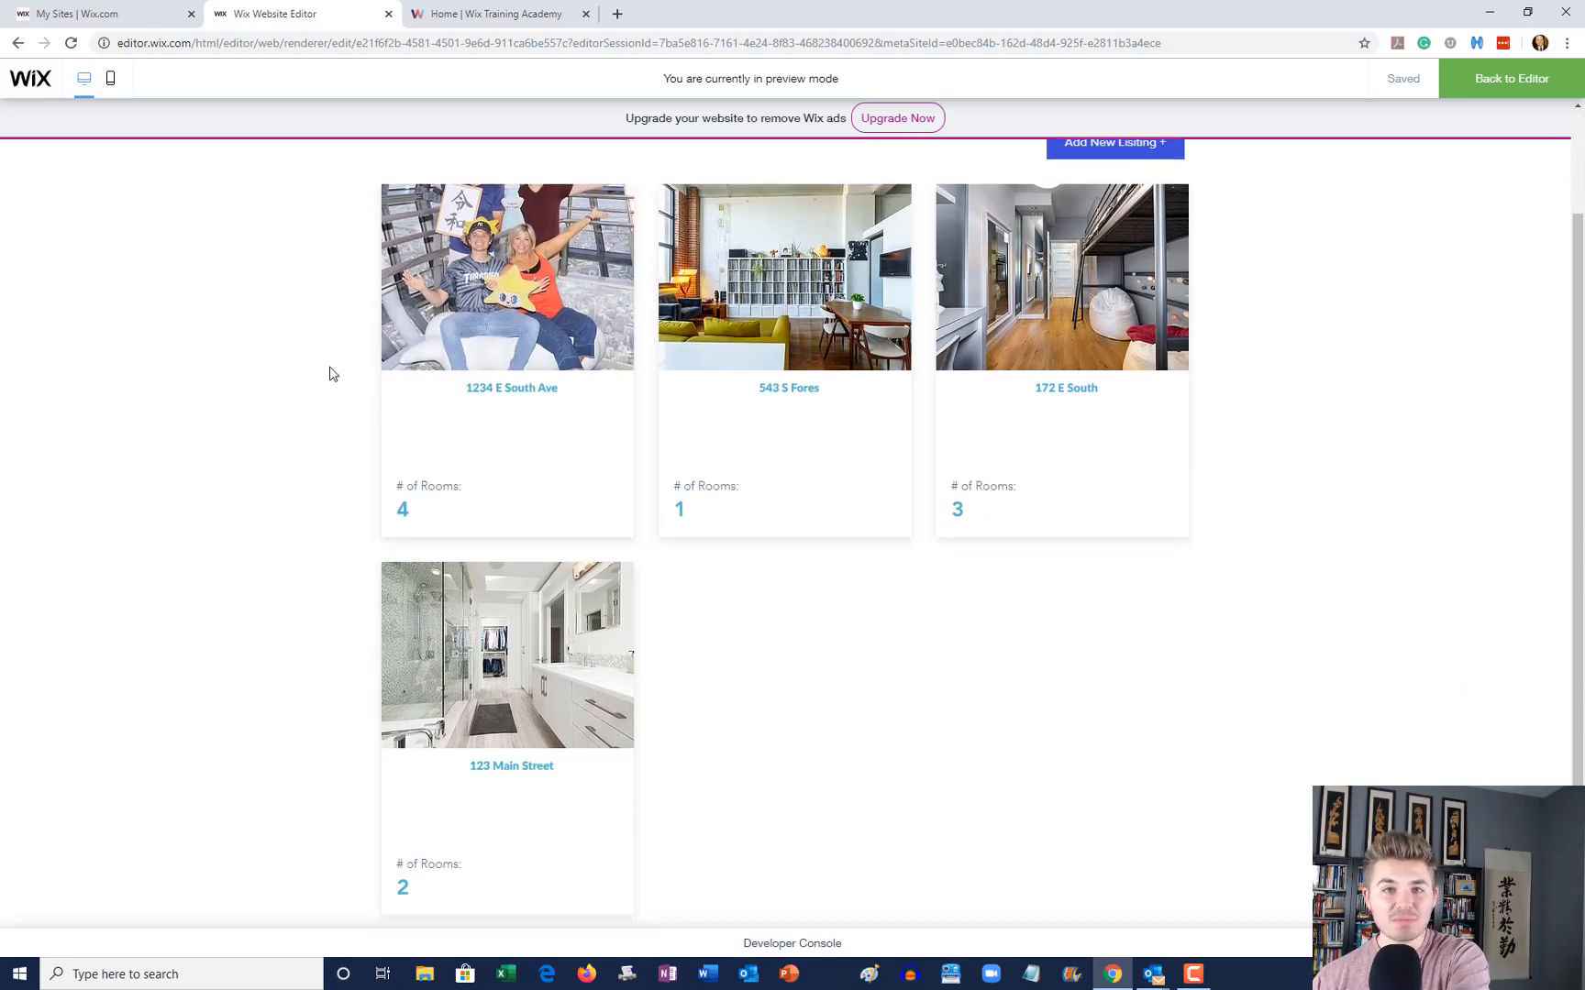
pyautogui.scroll(1, 316, 360)
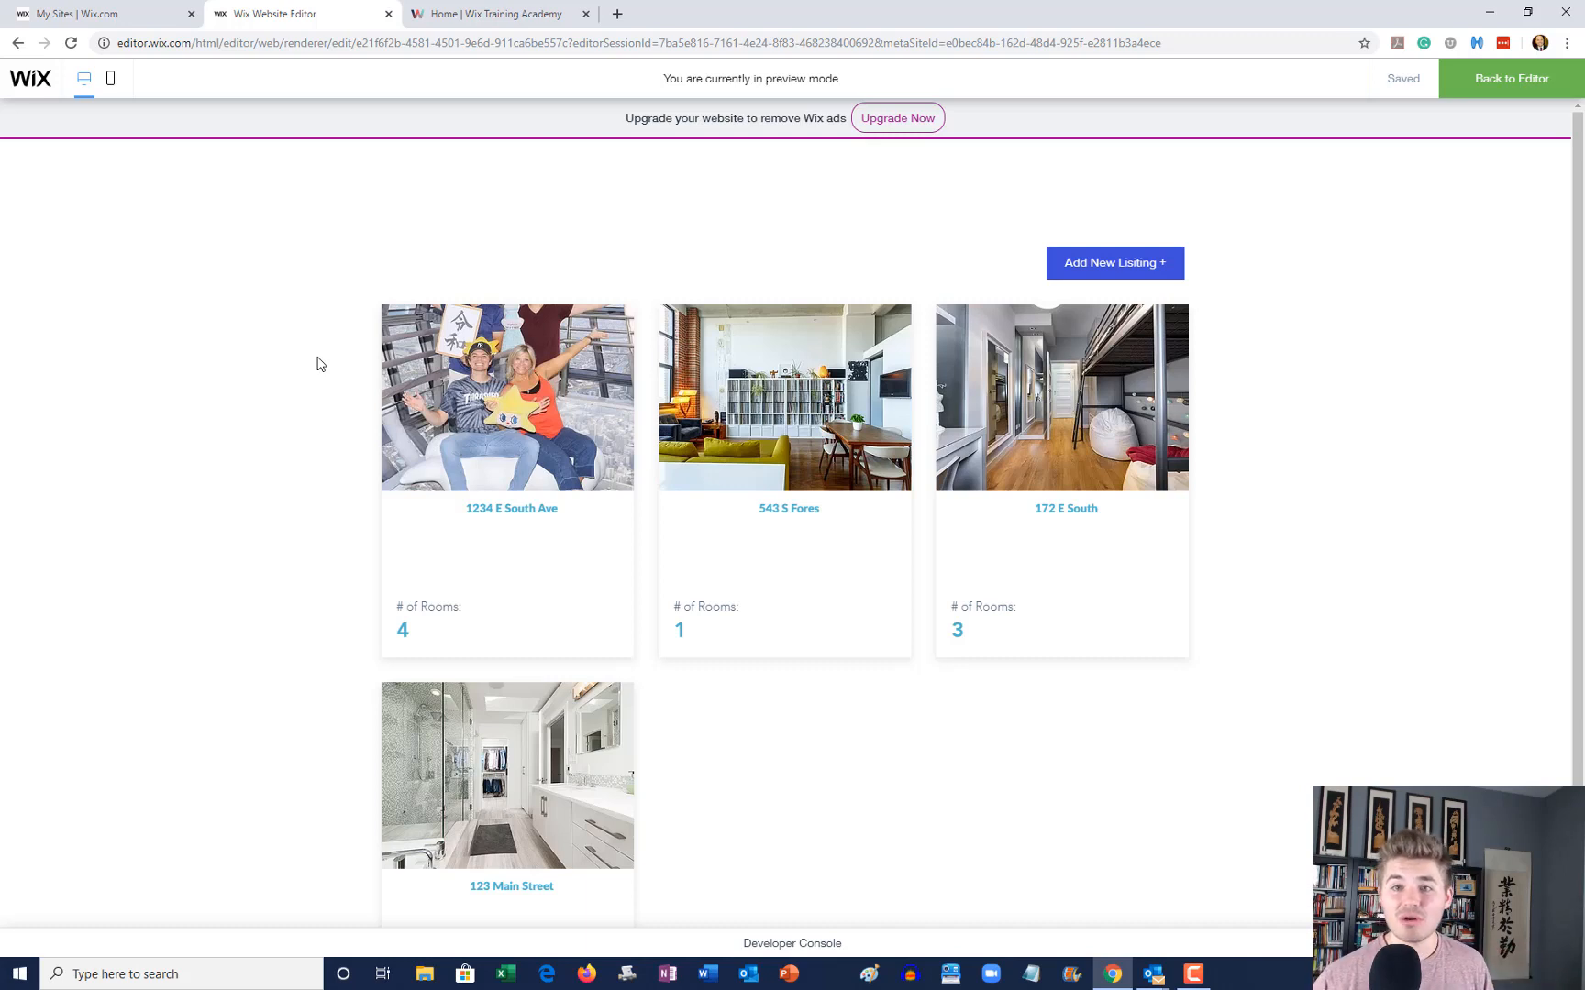
# Step: Switch to the Wix Training Academy website and look through its home page
pyautogui.click(471, 16)
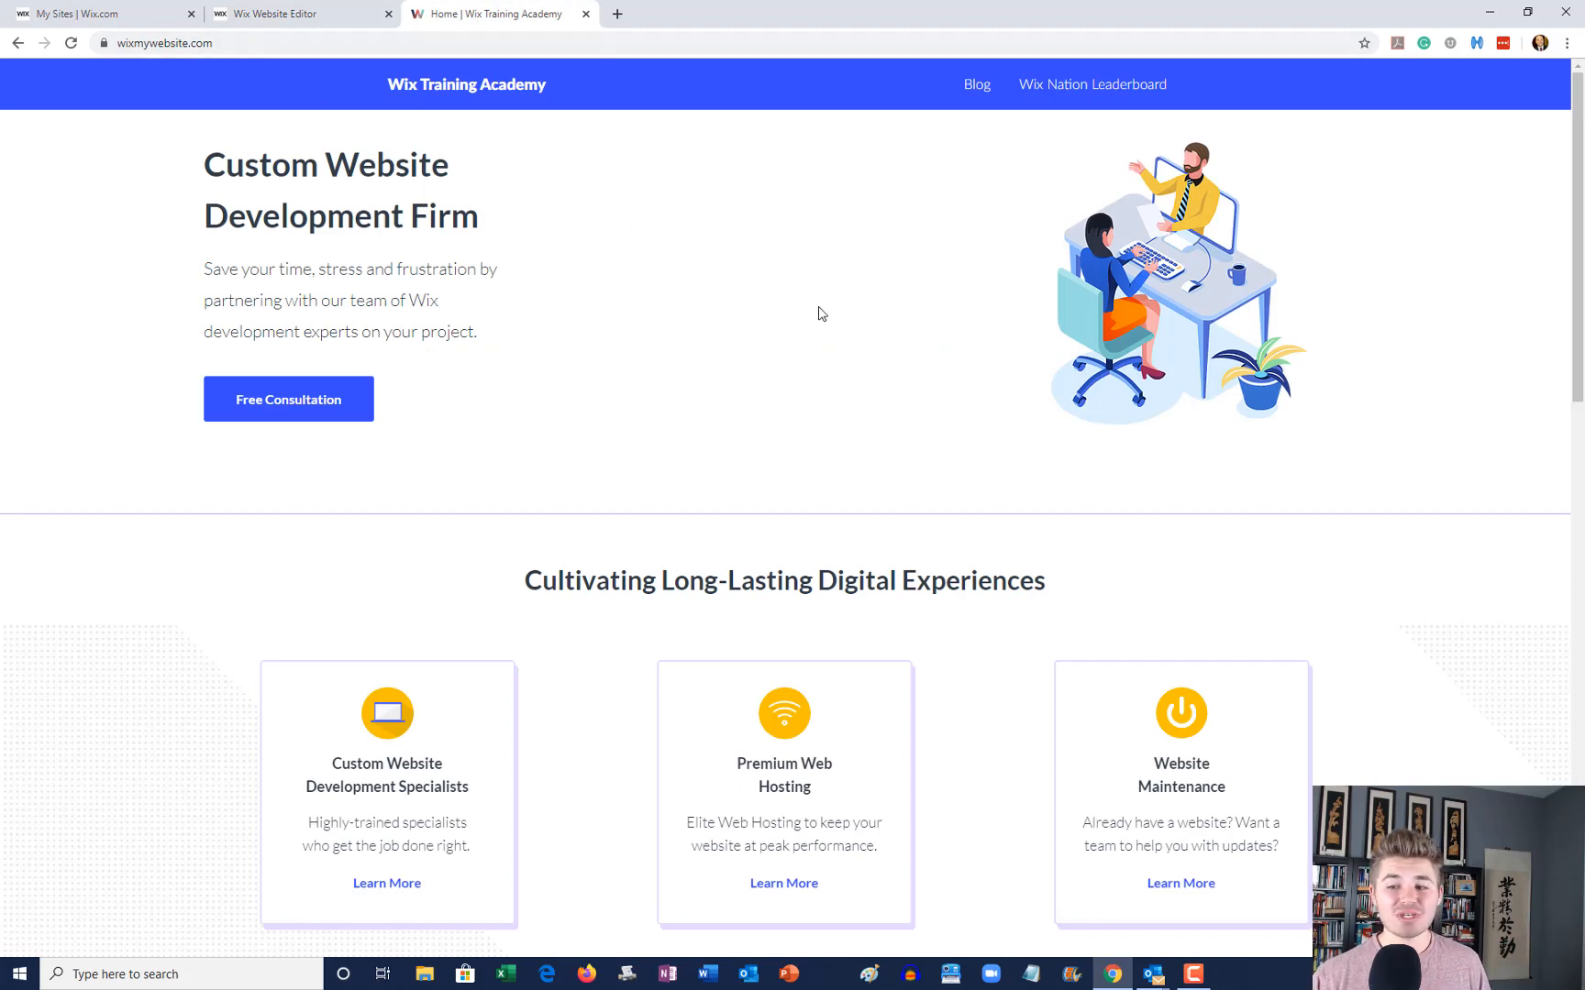
pyautogui.scroll(-9, 820, 313)
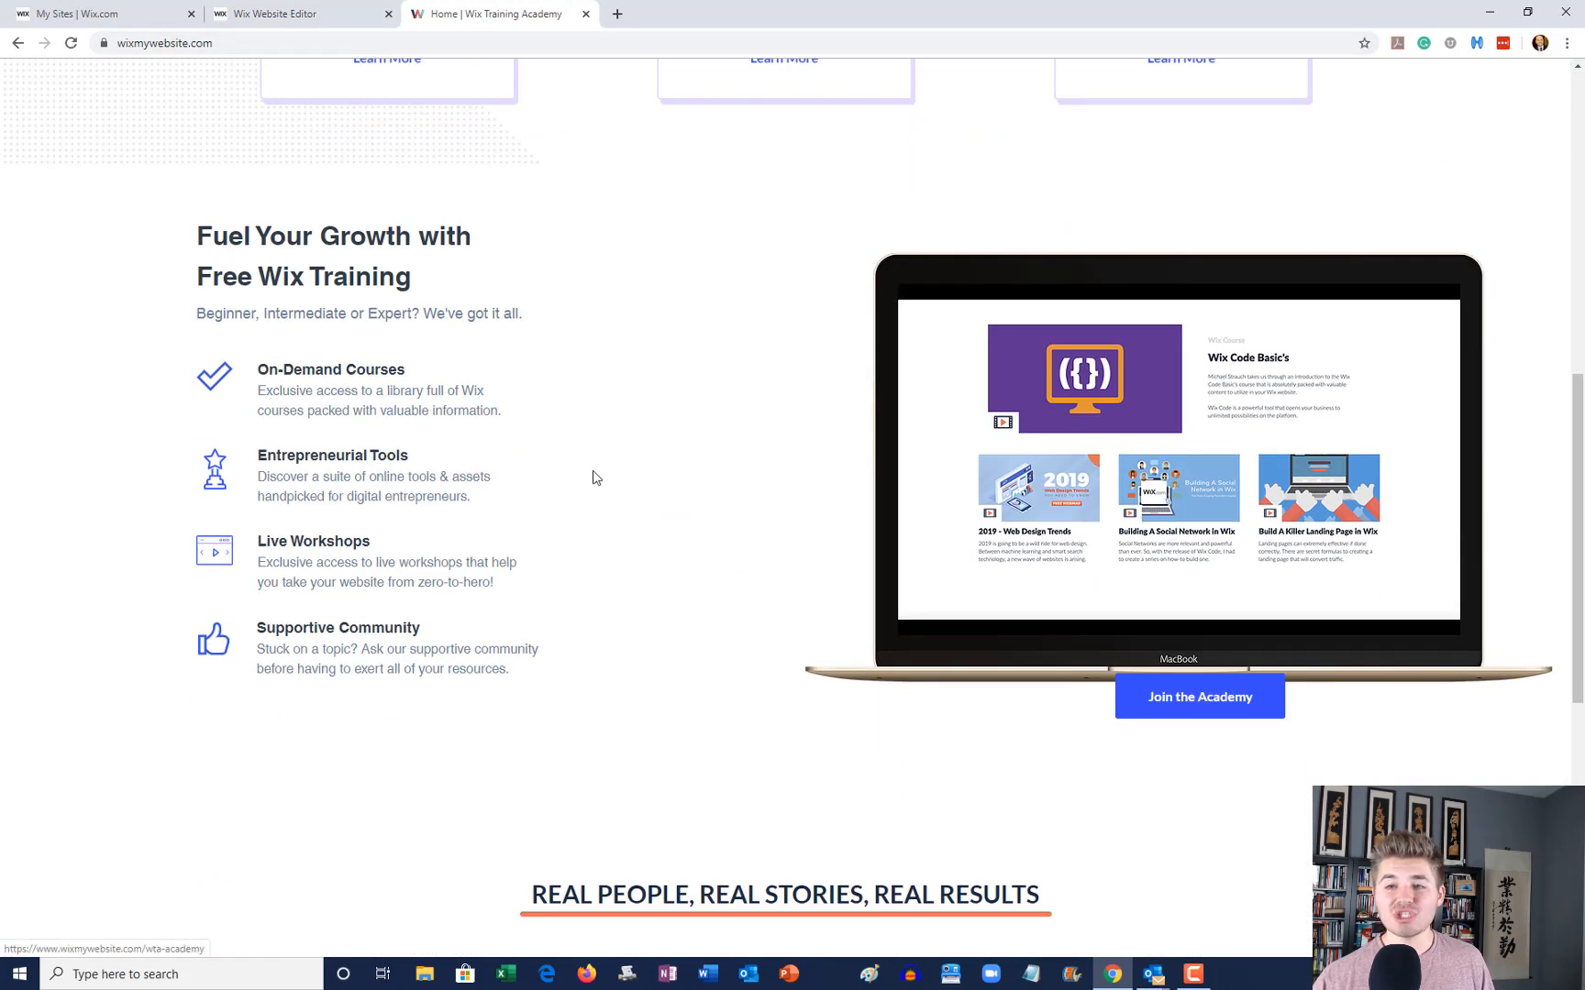
pyautogui.scroll(10, 565, 344)
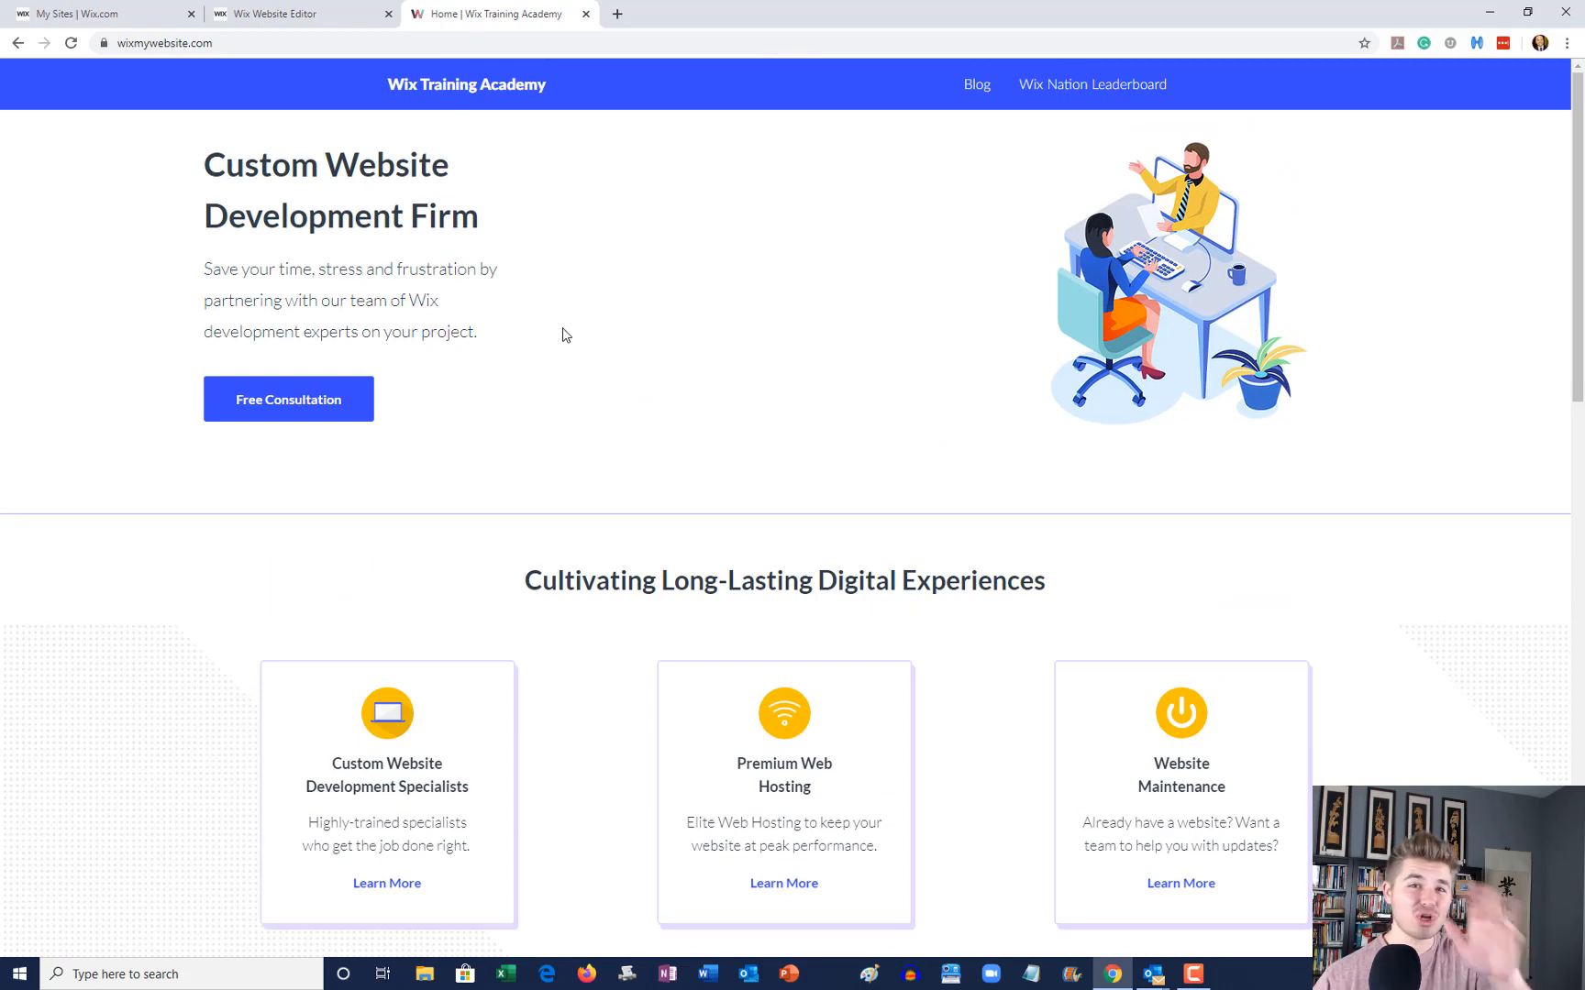
# Step: Return to the Wix Website Editor and leave preview mode to edit the Property Management page
pyautogui.click(279, 22)
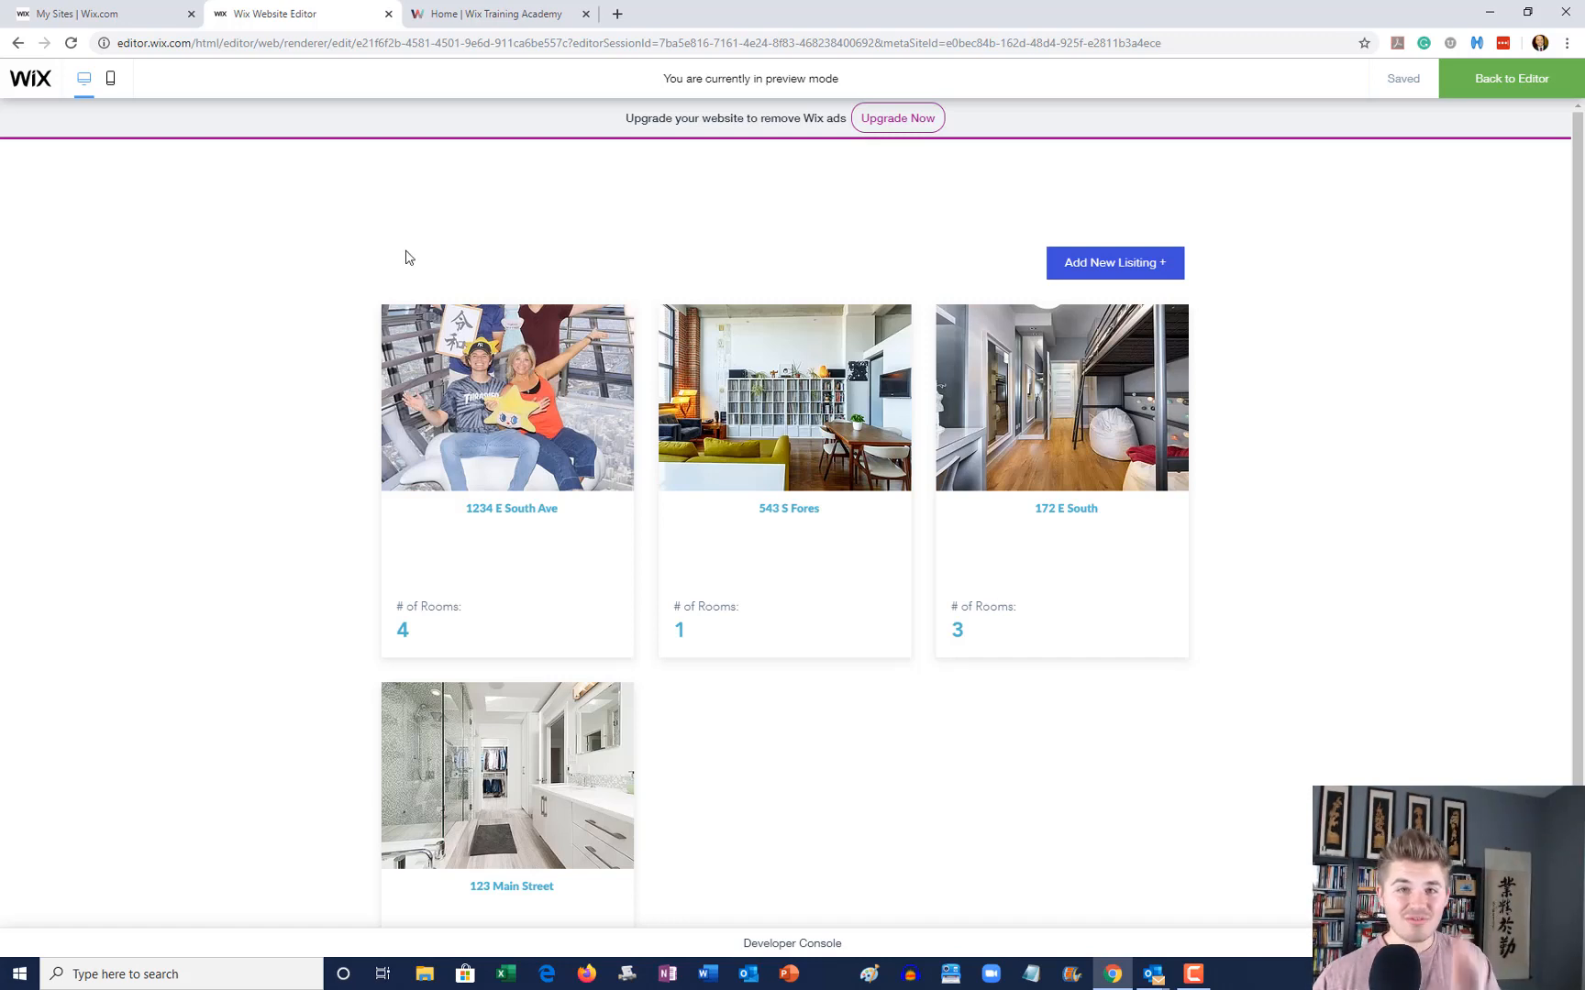
pyautogui.click(1505, 99)
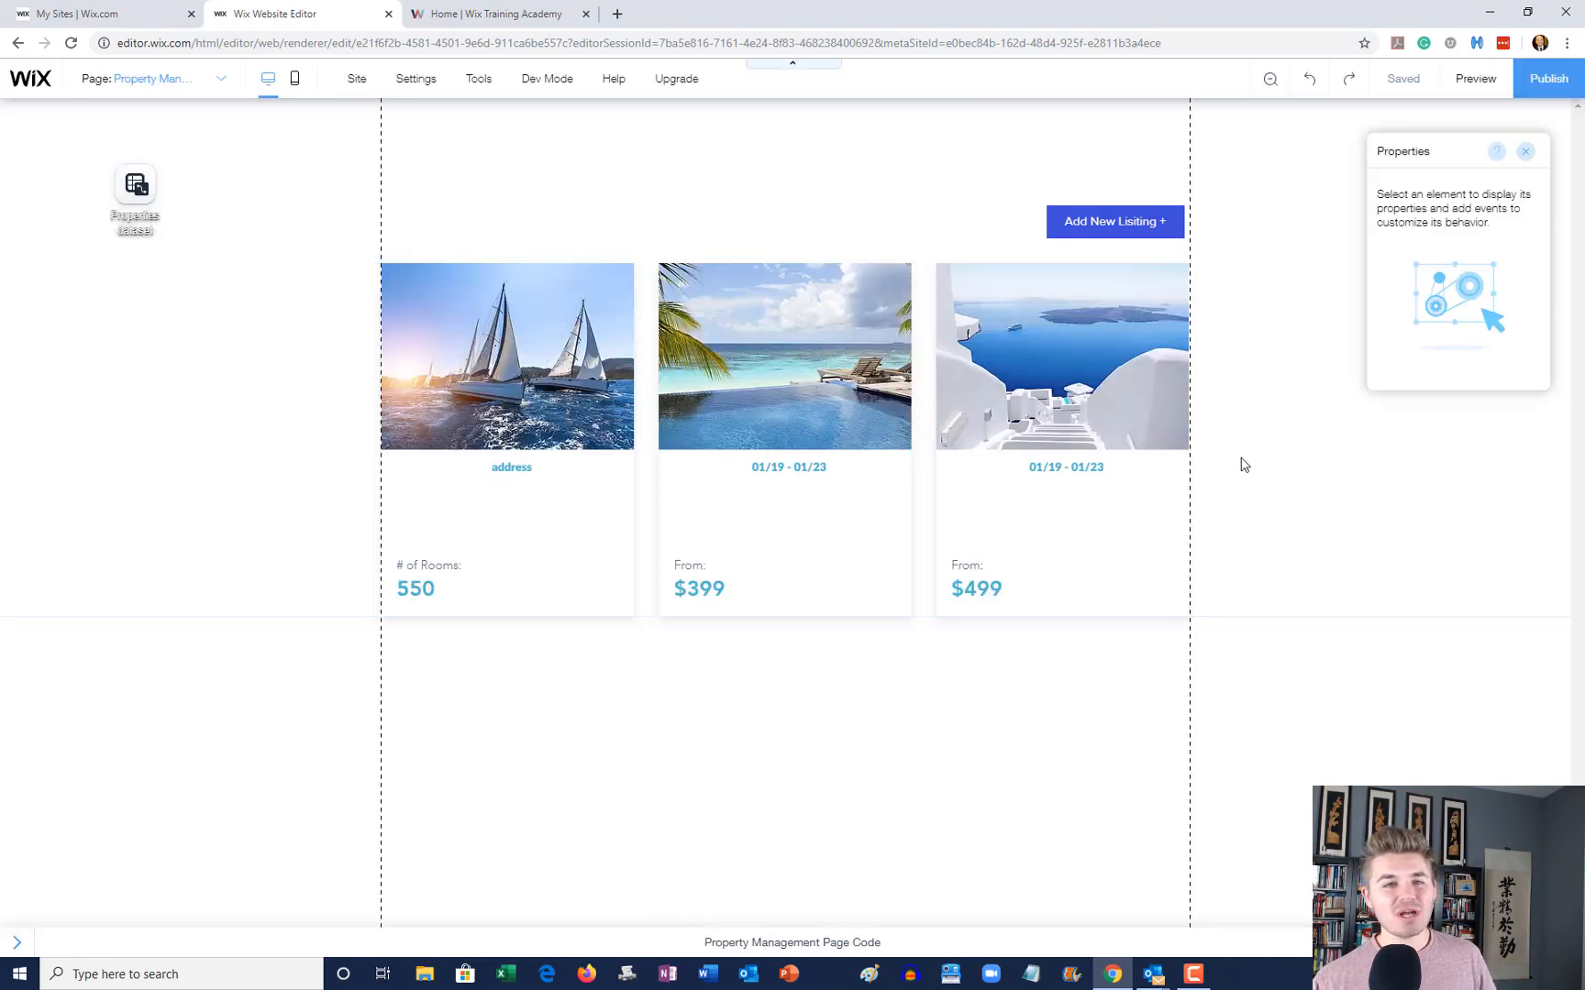